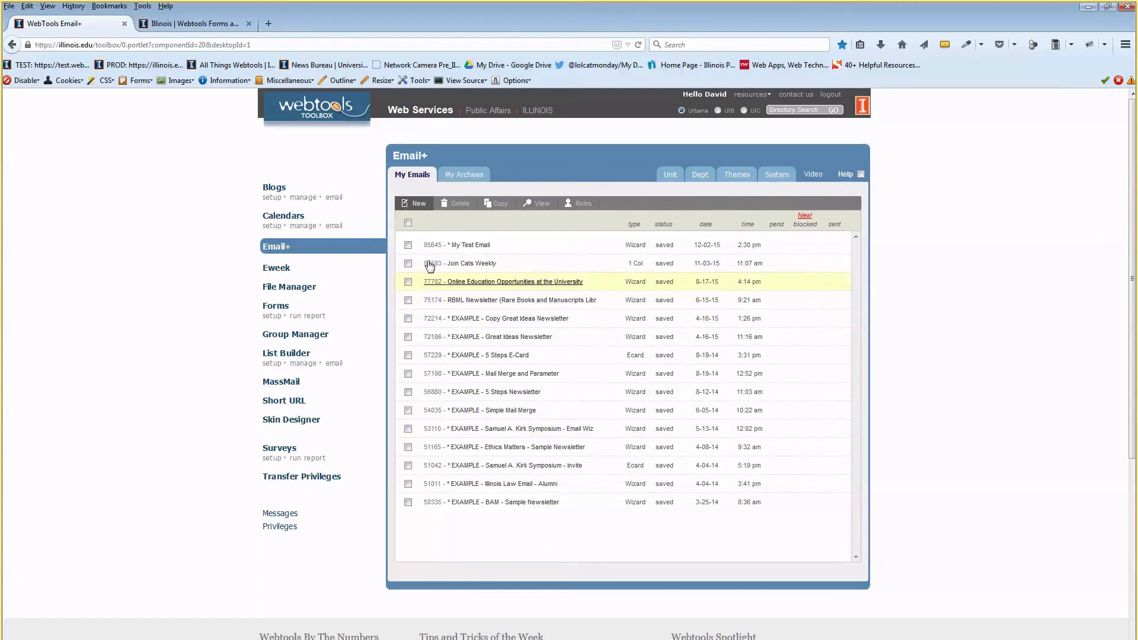
Step: Start a new email and look through the available email types and sender options
click(421, 207)
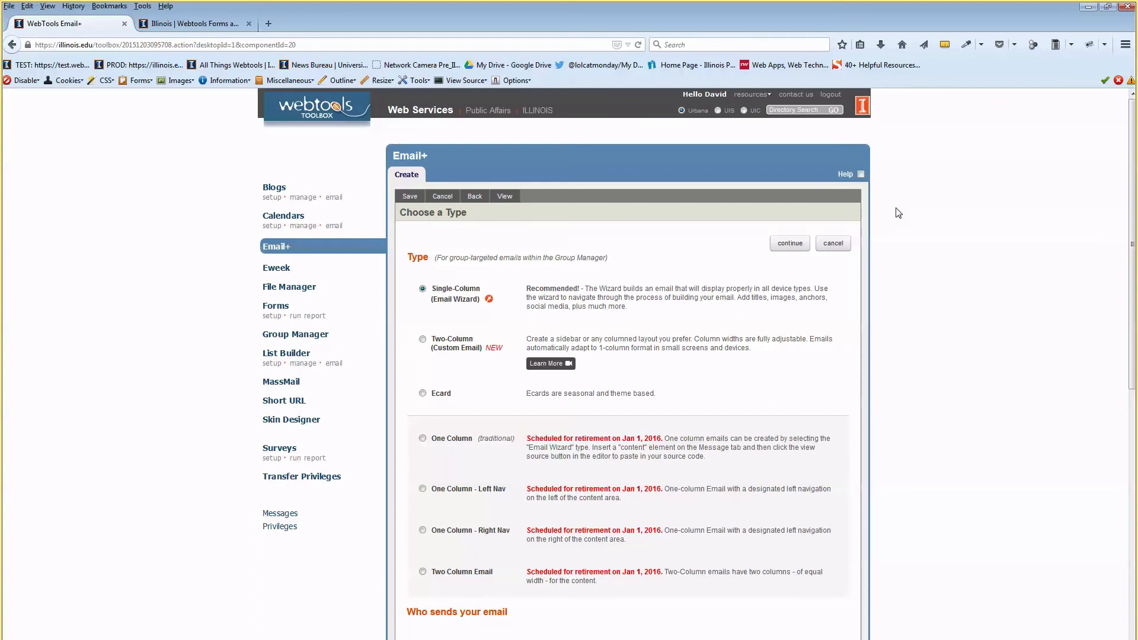
scroll(899, 213, down, 2)
scroll(899, 213, up, 2)
drag(456, 489, 423, 489)
scroll(517, 478, down, 3)
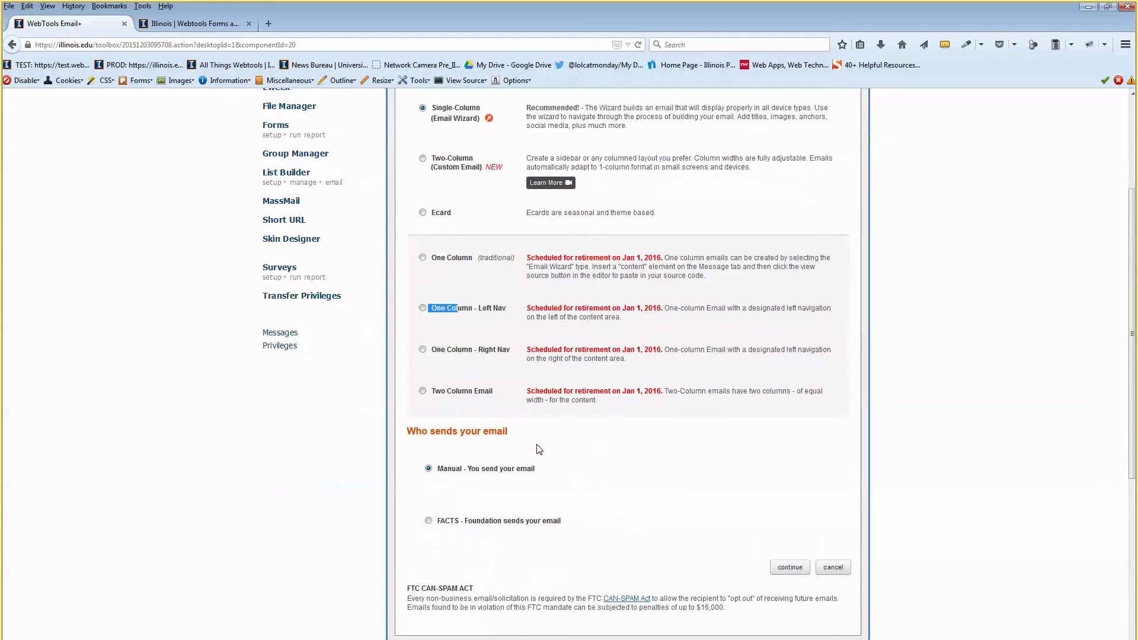
Step: Examine the column-based email types scheduled for retirement and the Two-Column (Custom Email) option that replaces them
click(473, 324)
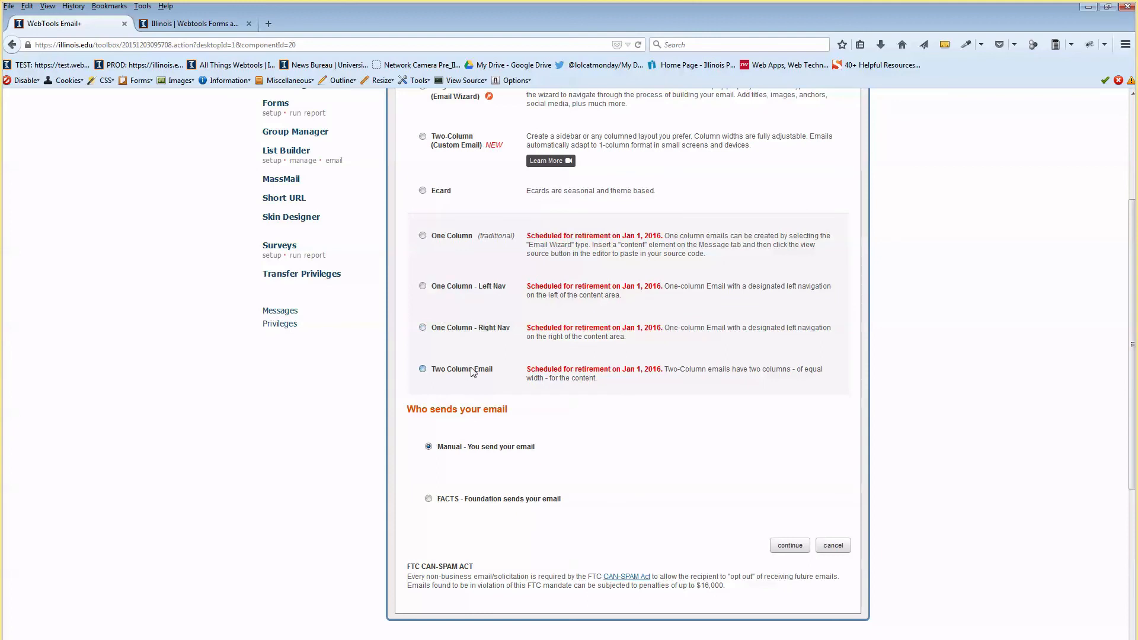
mouse_move(463, 368)
mouse_down()
mouse_move(496, 364)
mouse_move(480, 369)
mouse_up()
click(482, 372)
scroll(486, 367, up, 1)
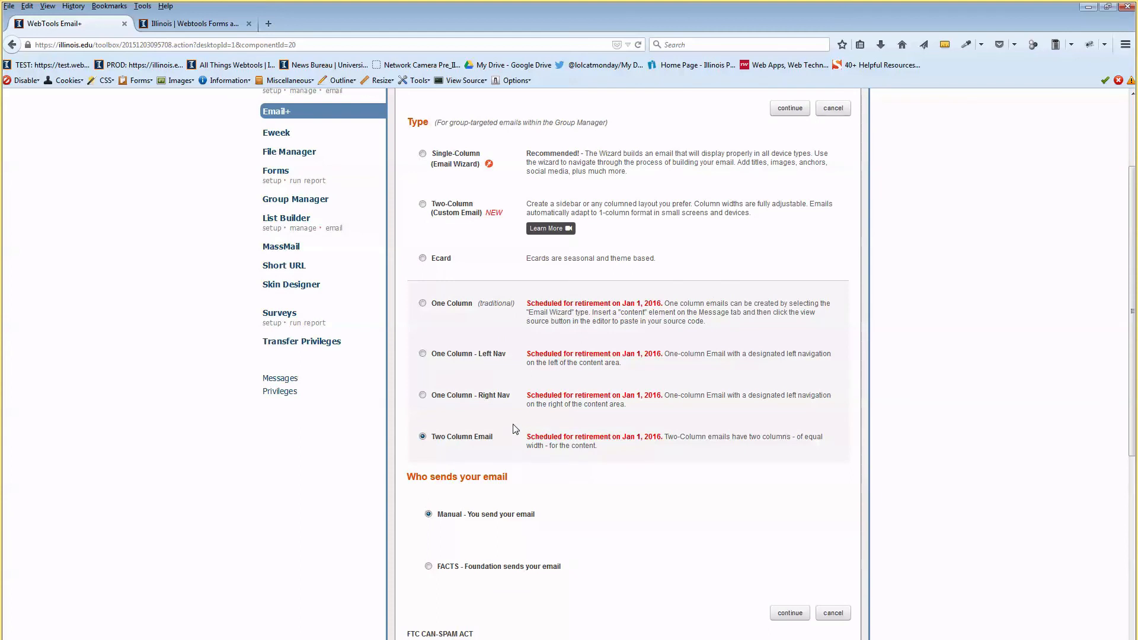
drag(481, 358, 492, 356)
drag(484, 395, 491, 396)
drag(442, 437, 459, 438)
click(477, 439)
scroll(481, 442, up, 2)
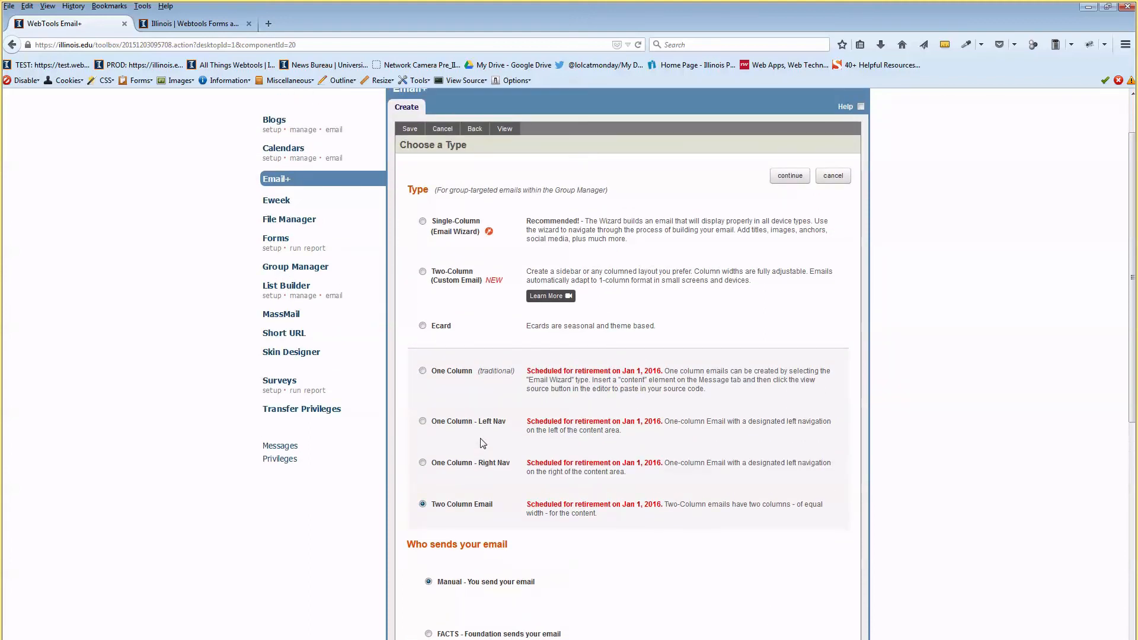
scroll(481, 446, up, 2)
drag(446, 340, 465, 349)
click(616, 344)
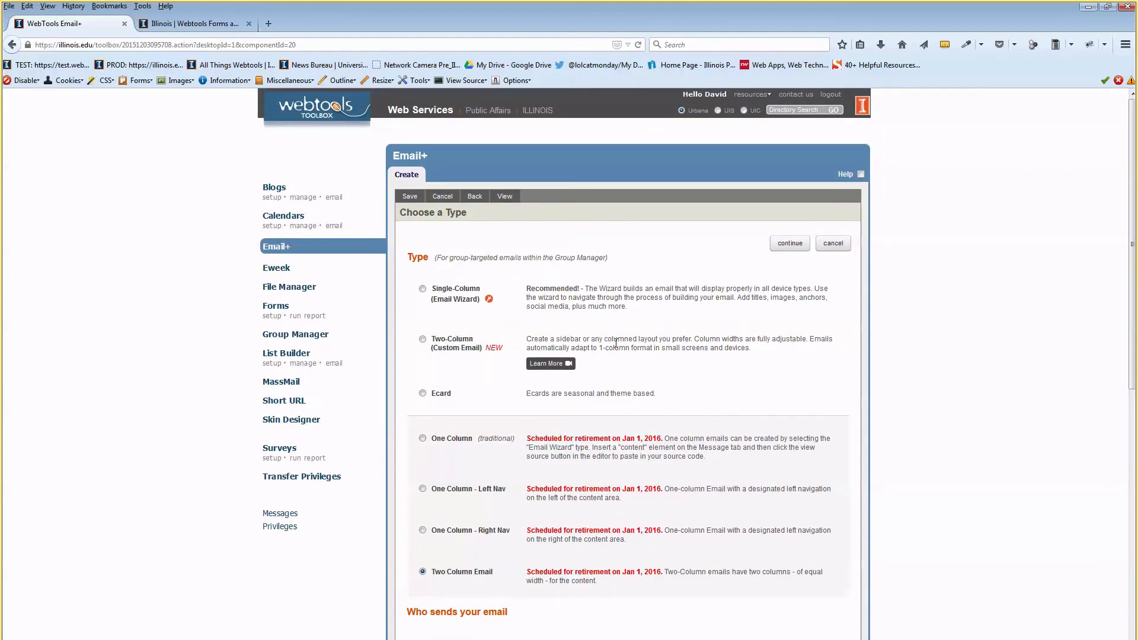
Step: Open the Learn More page for the Two-Column (Custom Email) type and review its video post
click(552, 366)
scroll(552, 365, down, 3)
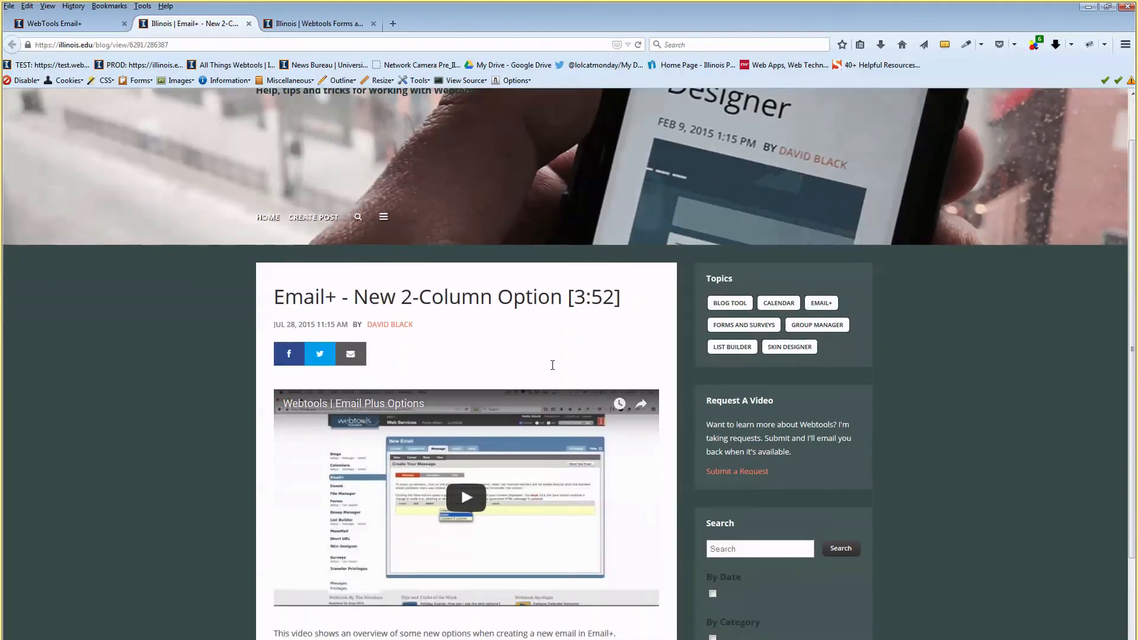
scroll(553, 365, down, 5)
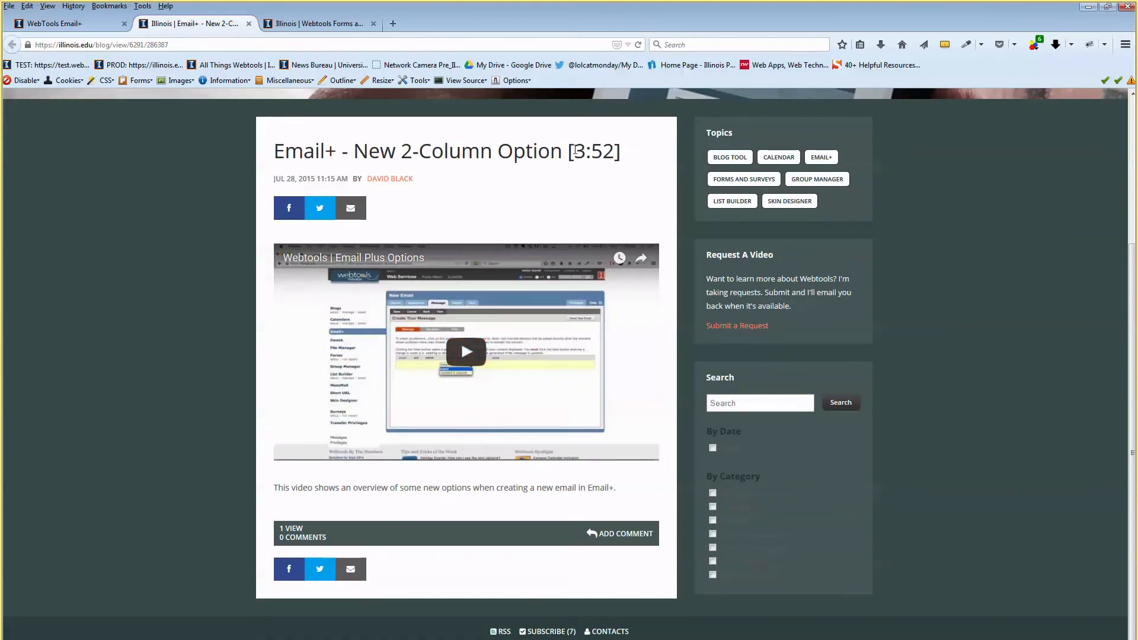
drag(575, 151, 602, 151)
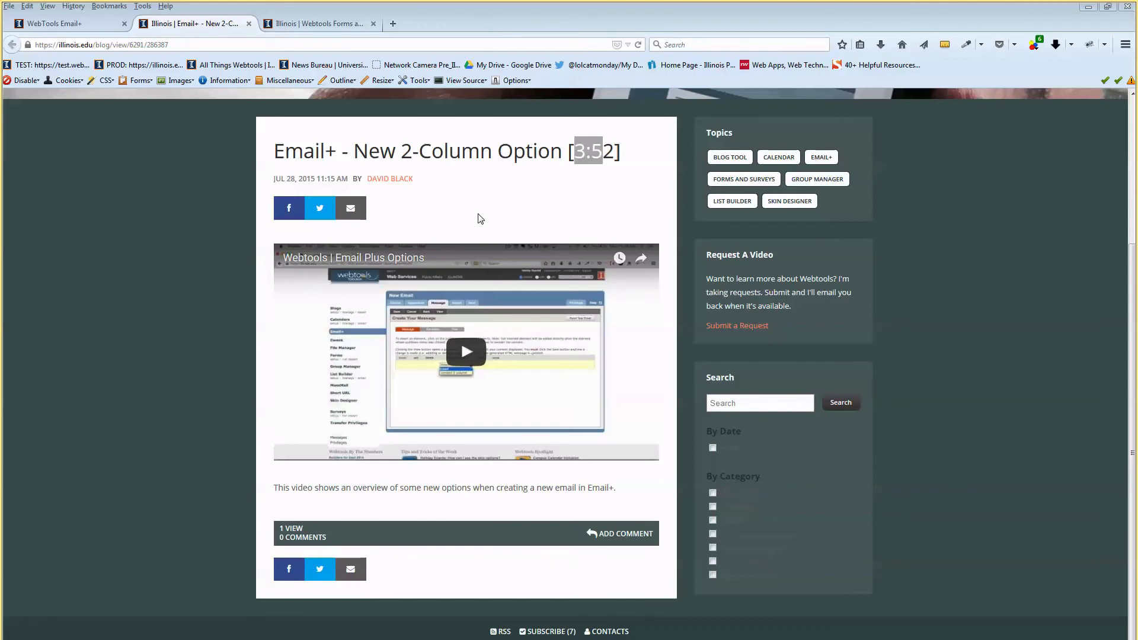
click(535, 175)
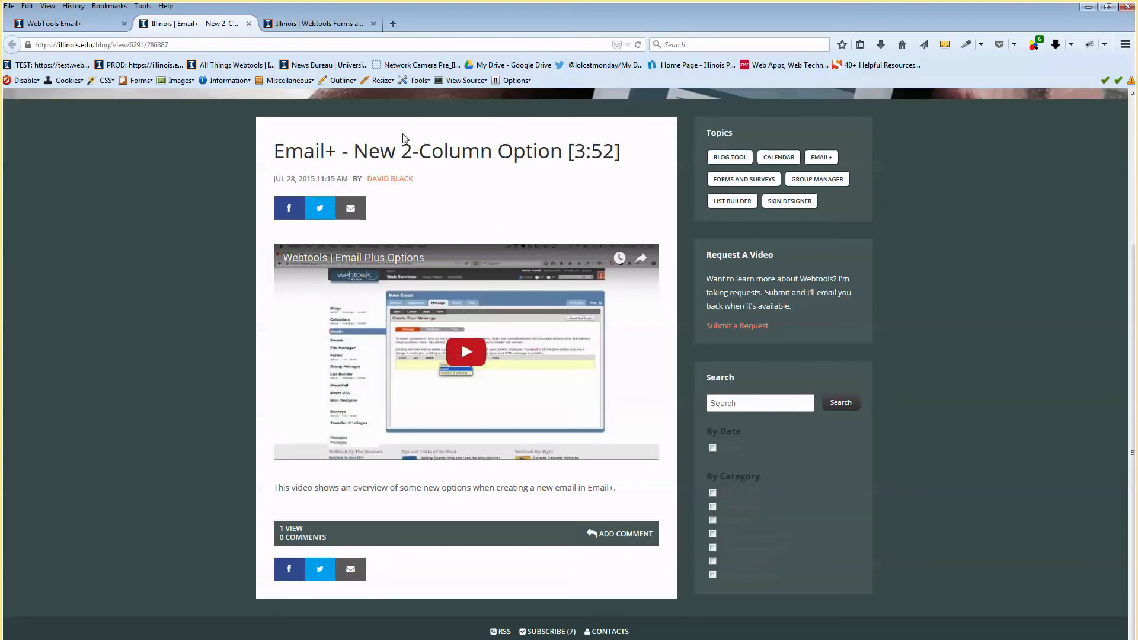
Step: Return to the email type choices in WebTools Email+, select Single-Column (Email Wizard) and continue
click(65, 24)
scroll(526, 206, down, 2)
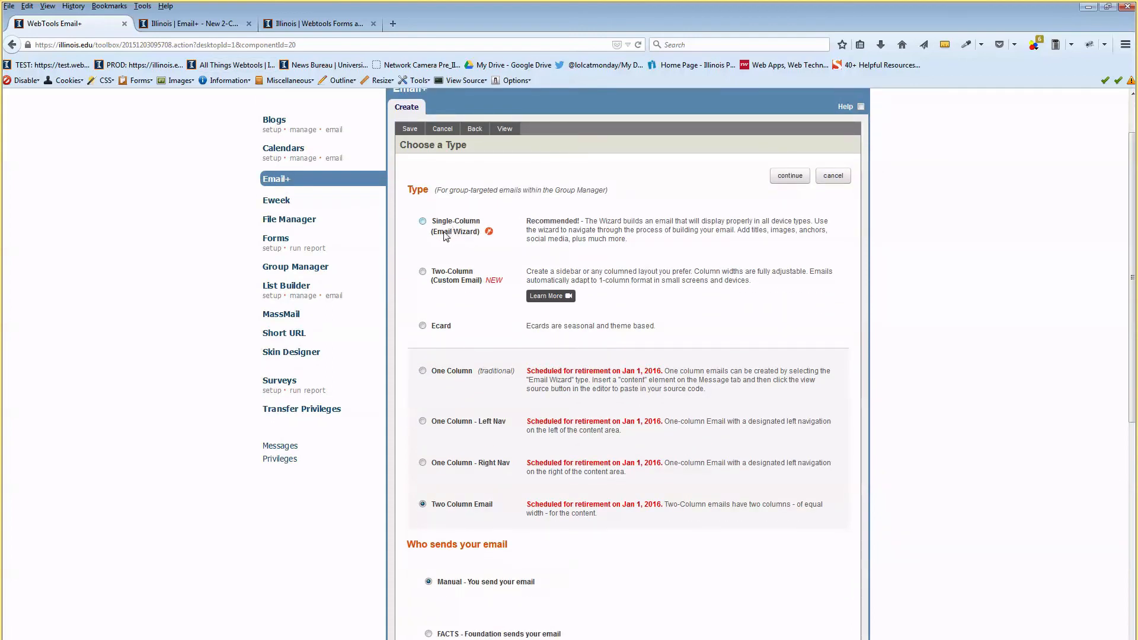
drag(444, 233, 472, 234)
drag(550, 221, 573, 231)
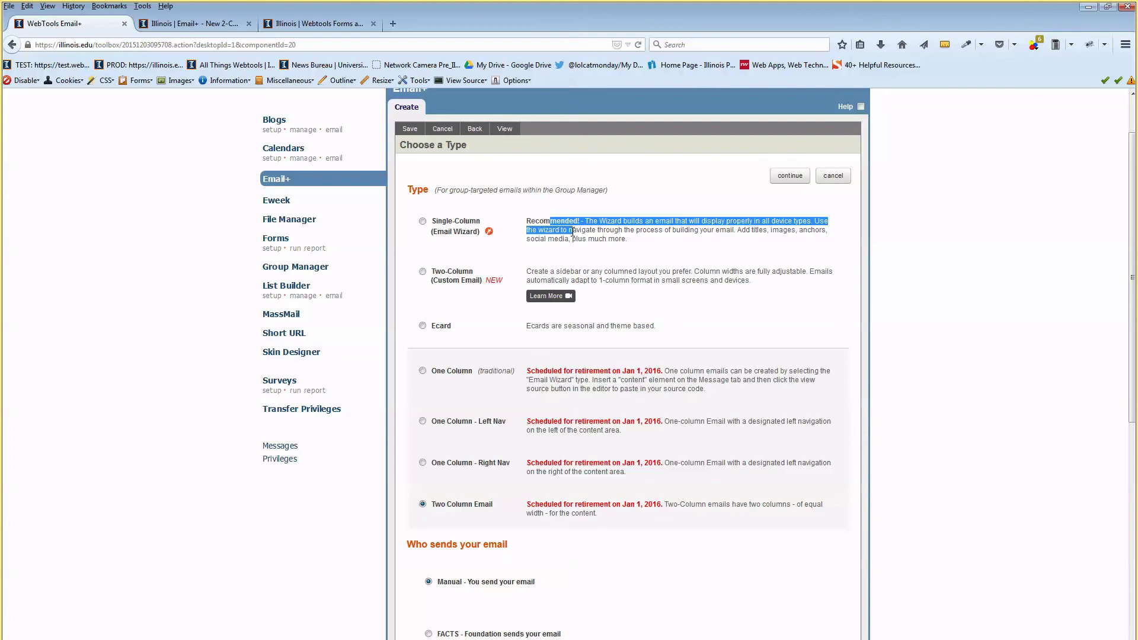
click(597, 239)
scroll(596, 241, up, 2)
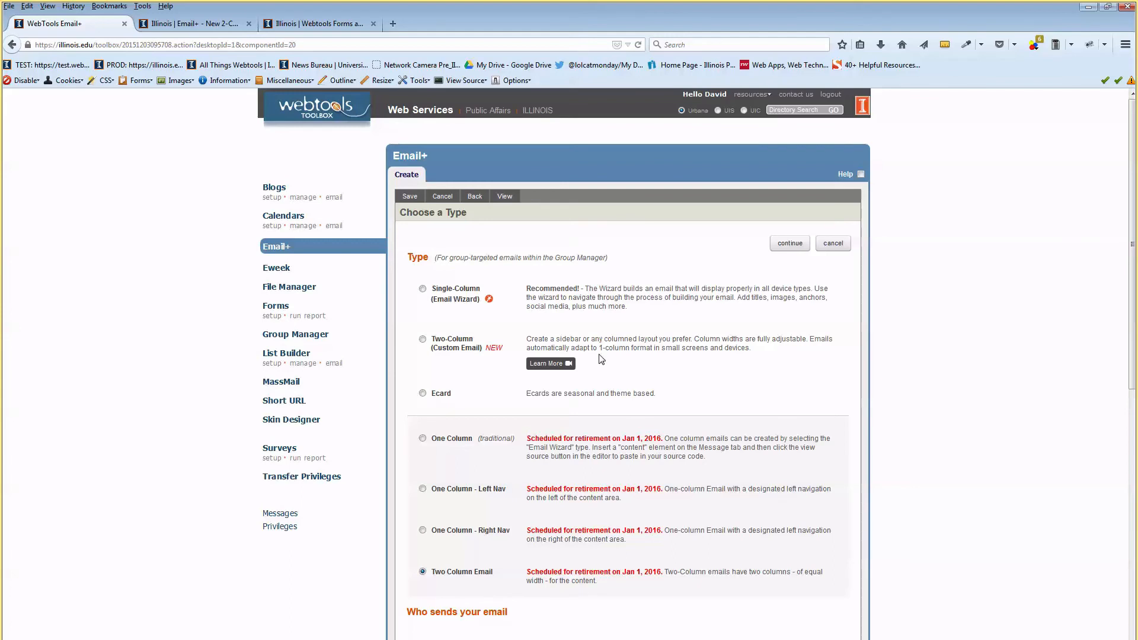
click(423, 289)
click(796, 246)
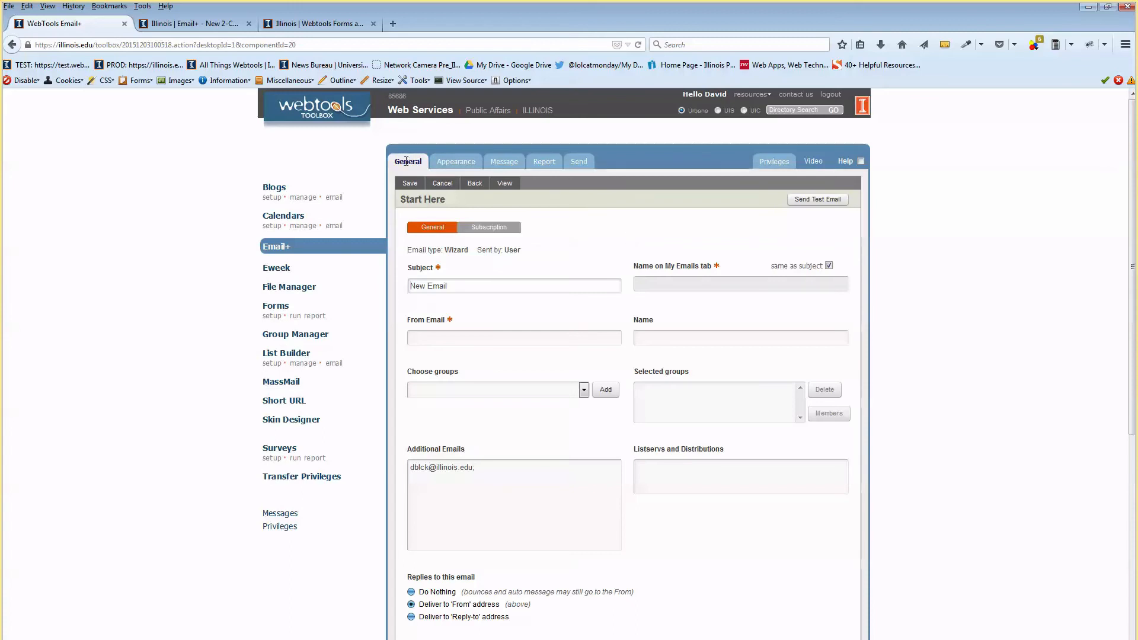
Step: Examine the new email's General settings, in particular the required Subject field
drag(406, 161, 421, 162)
click(411, 162)
scroll(600, 227, down, 2)
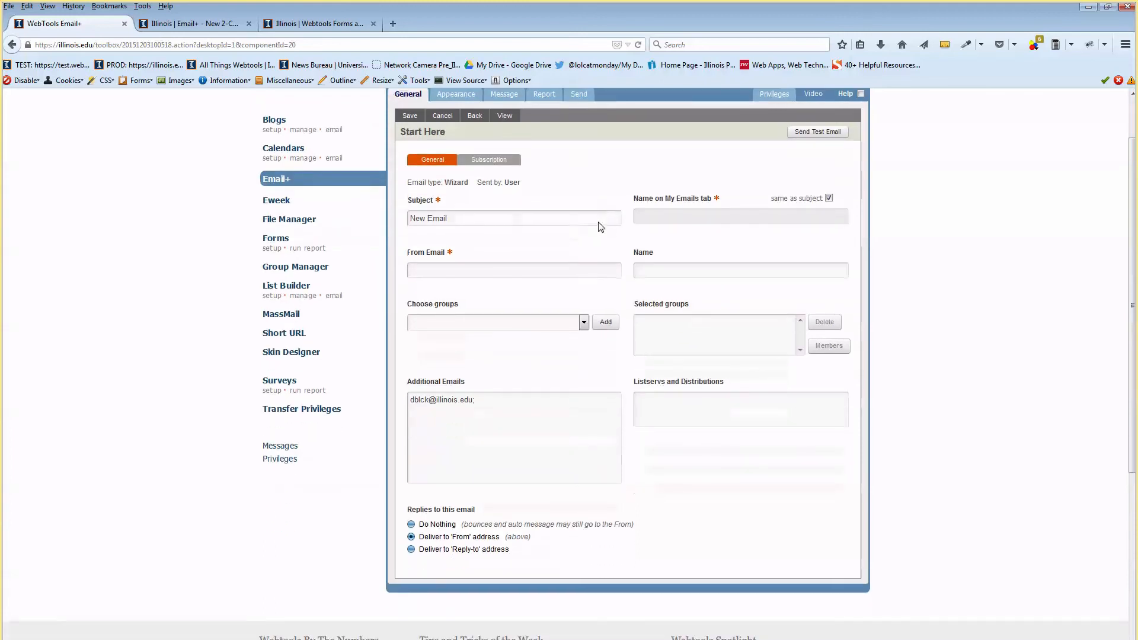
double_click(419, 201)
click(441, 203)
drag(455, 217, 371, 222)
drag(453, 217, 406, 219)
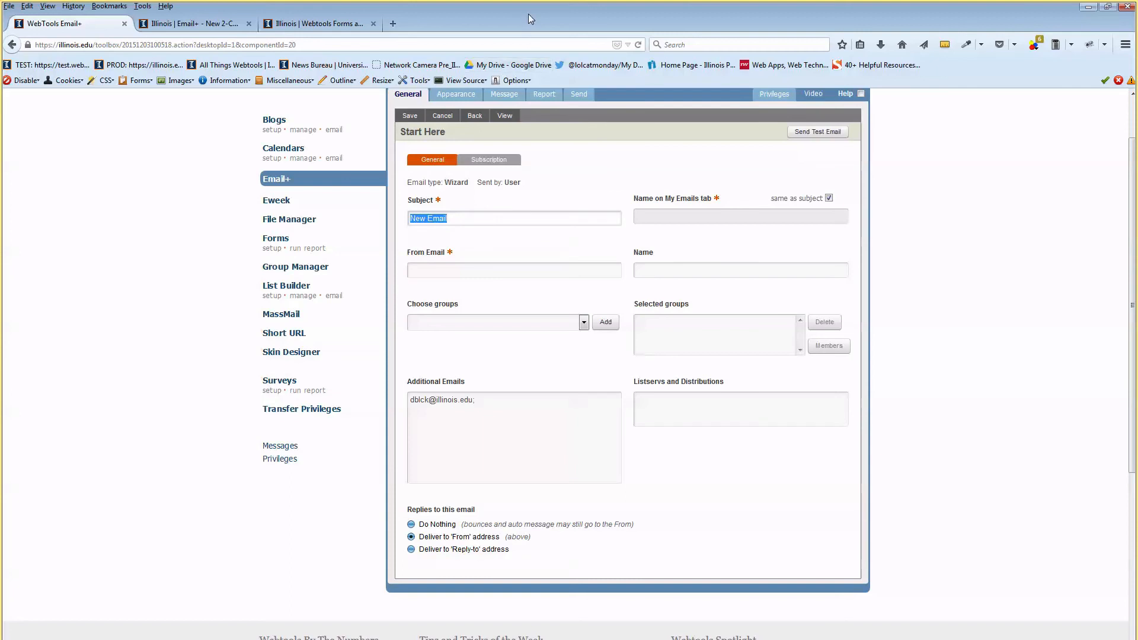
click(513, 211)
scroll(540, 237, up, 2)
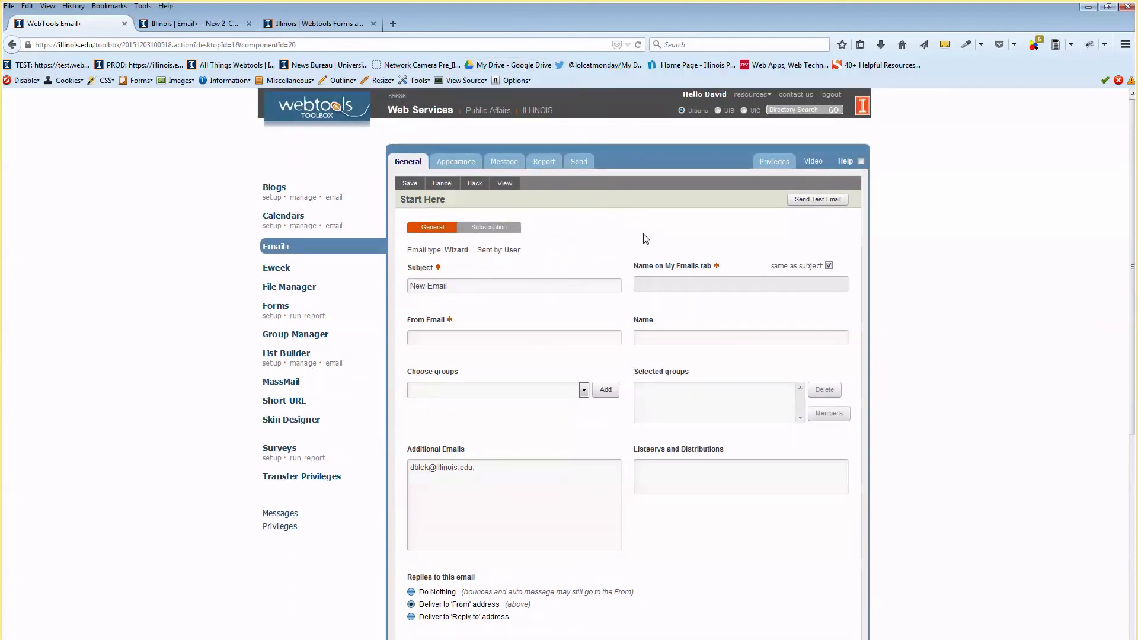
Step: Open Print-Version.pdf from the Great-Ideas folder on the desktop and shrink its window beside the browser
double_click(541, 22)
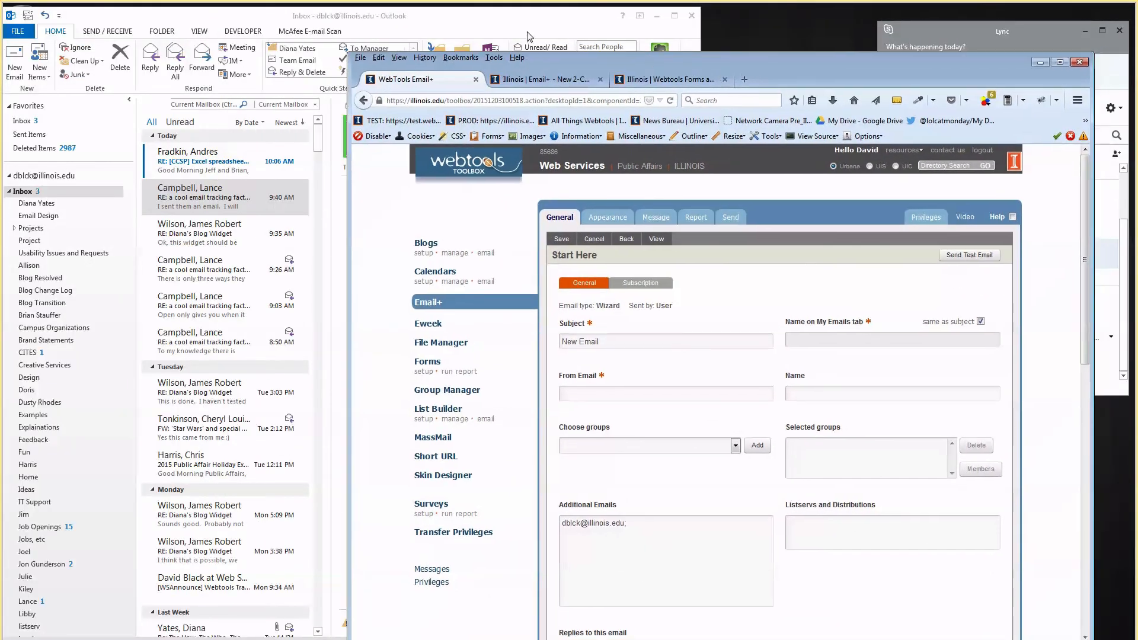
click(529, 36)
click(657, 16)
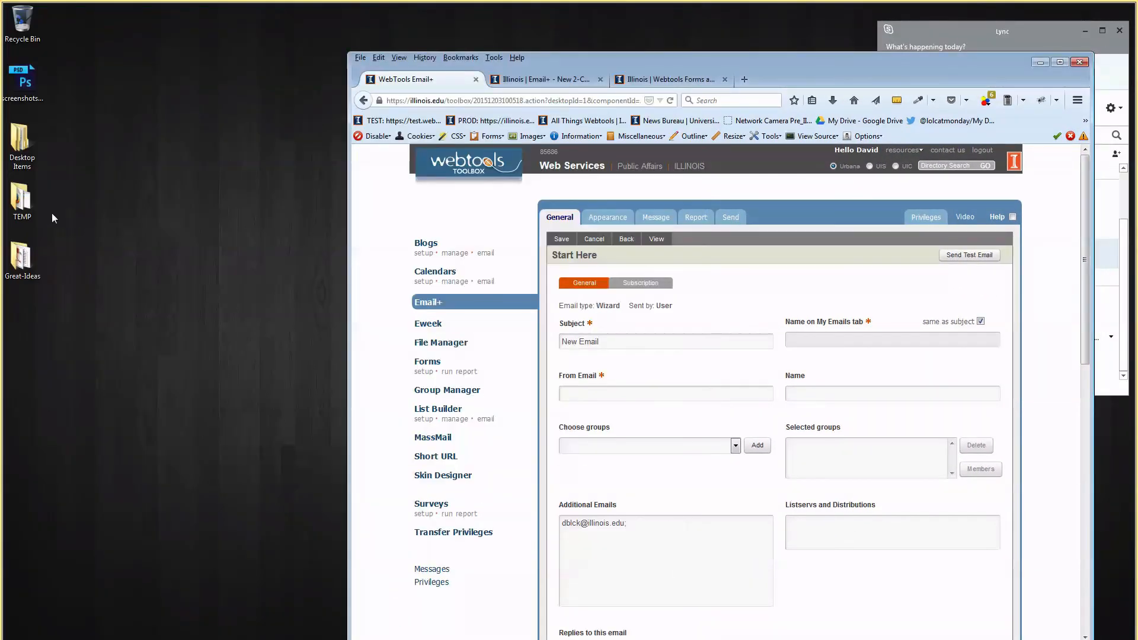
double_click(22, 258)
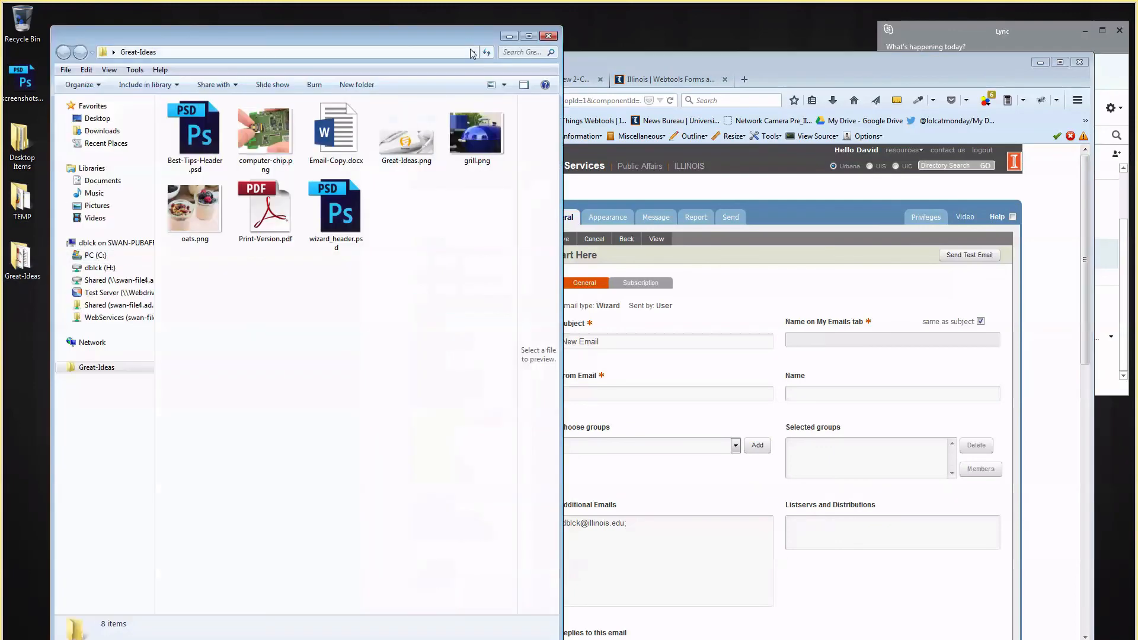
double_click(262, 210)
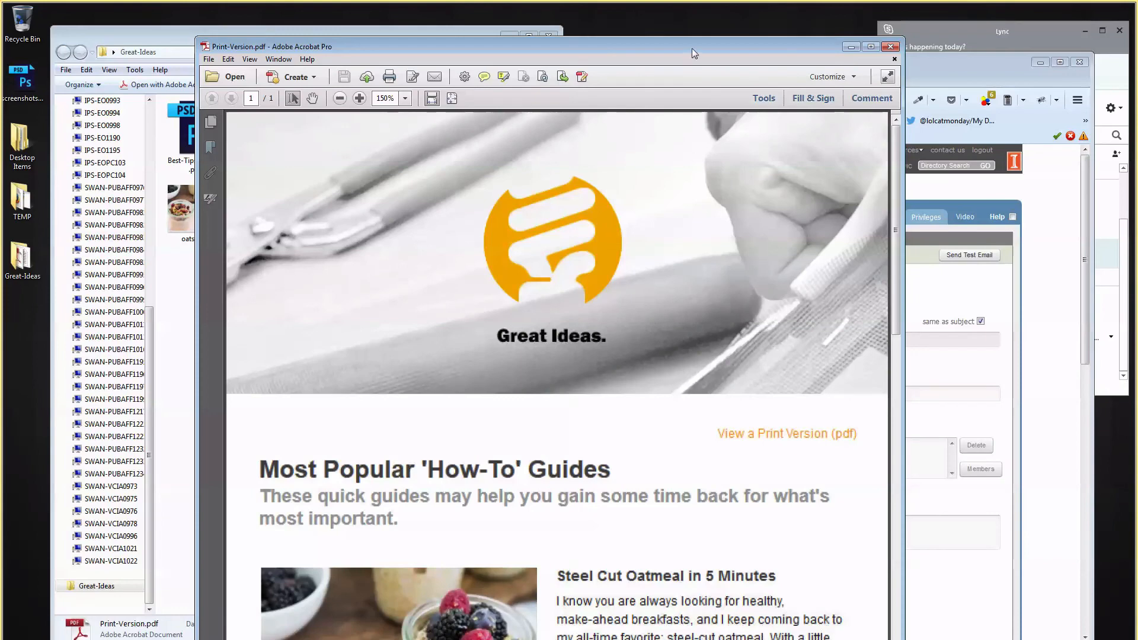
drag(694, 54, 699, 32)
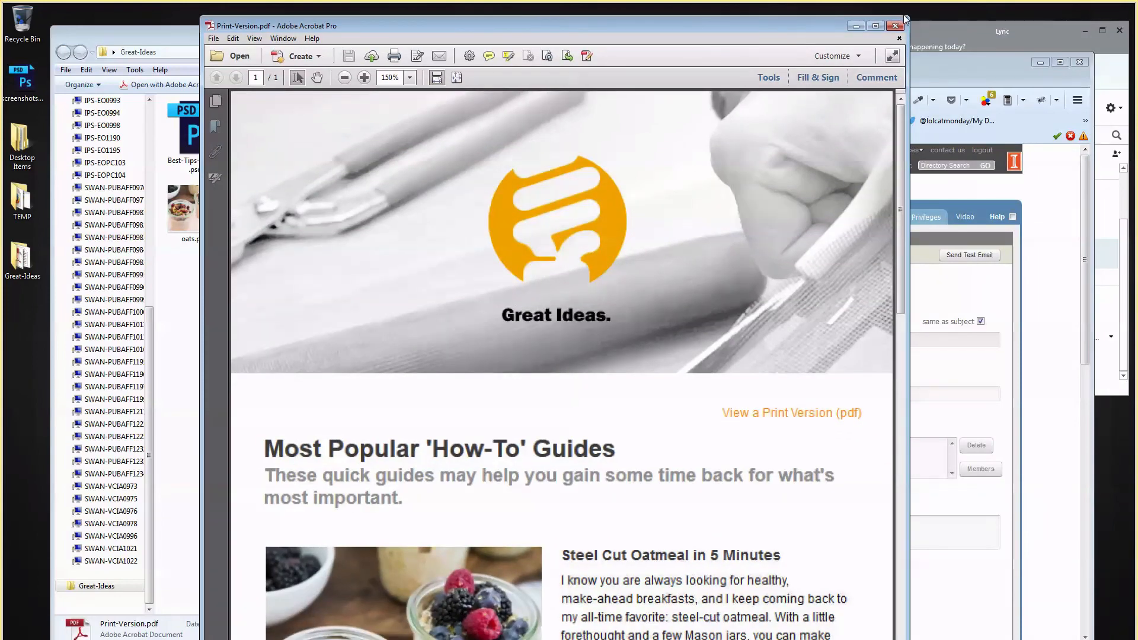
drag(905, 20, 692, 137)
drag(594, 146, 726, 22)
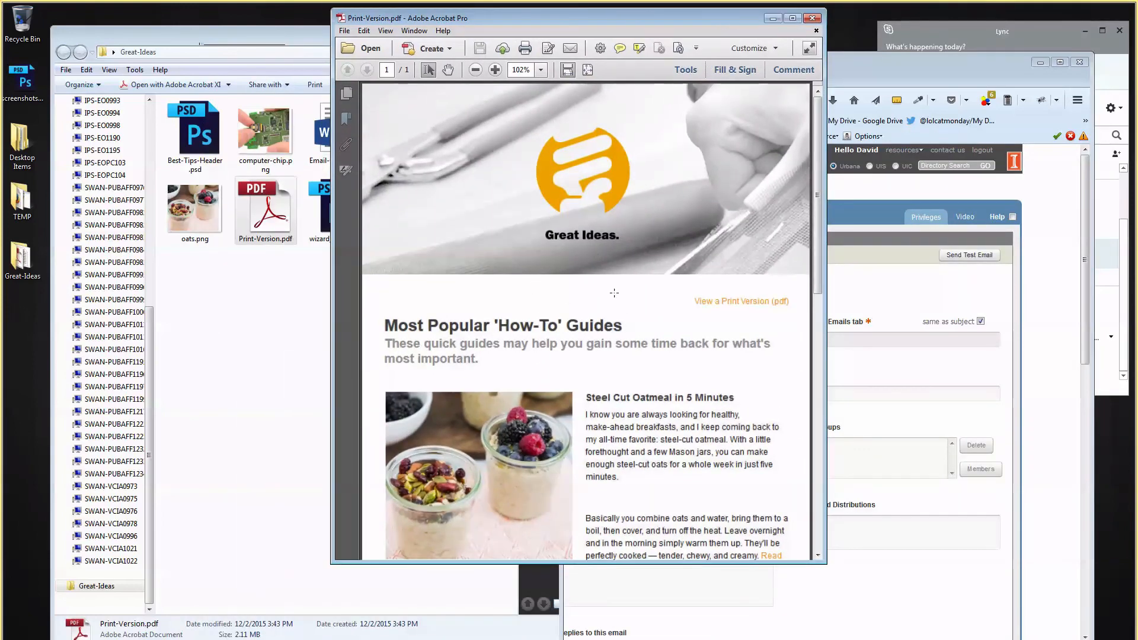
Step: Read through the Great Ideas newsletter PDF, from the header banner and how-to articles to the social links and footer
scroll(654, 273, down, 1)
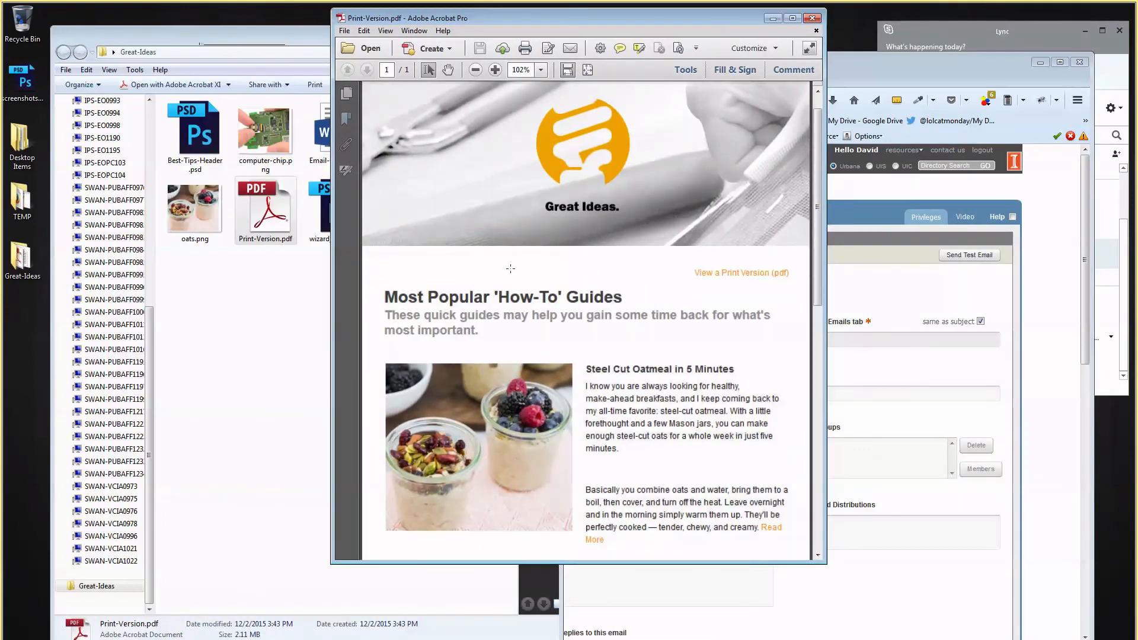
scroll(564, 292, down, 6)
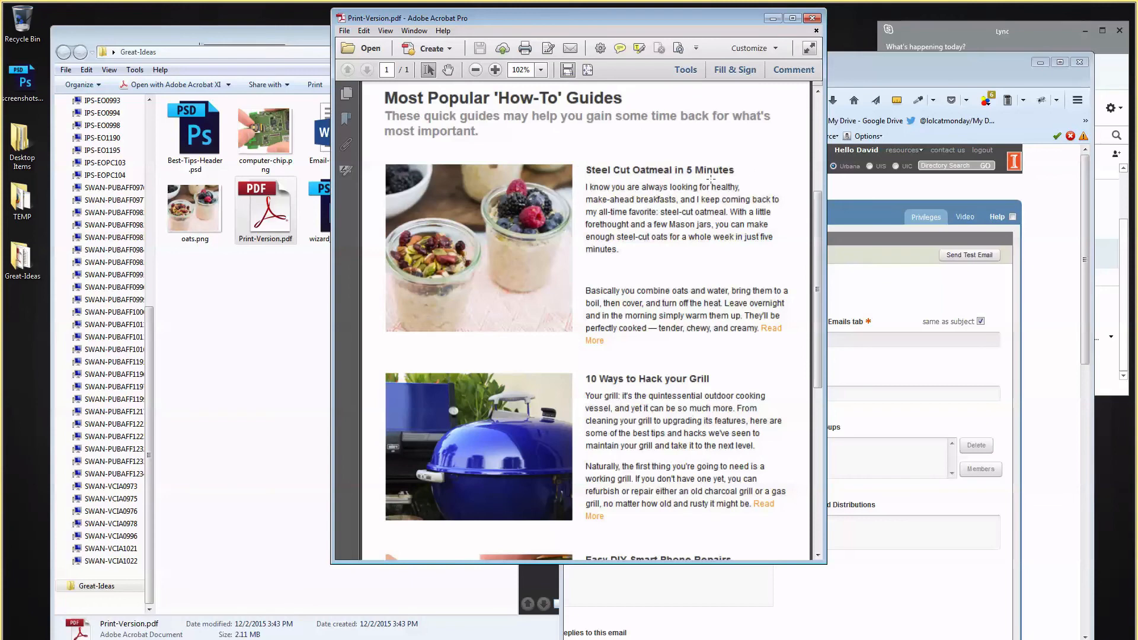
scroll(621, 174, down, 8)
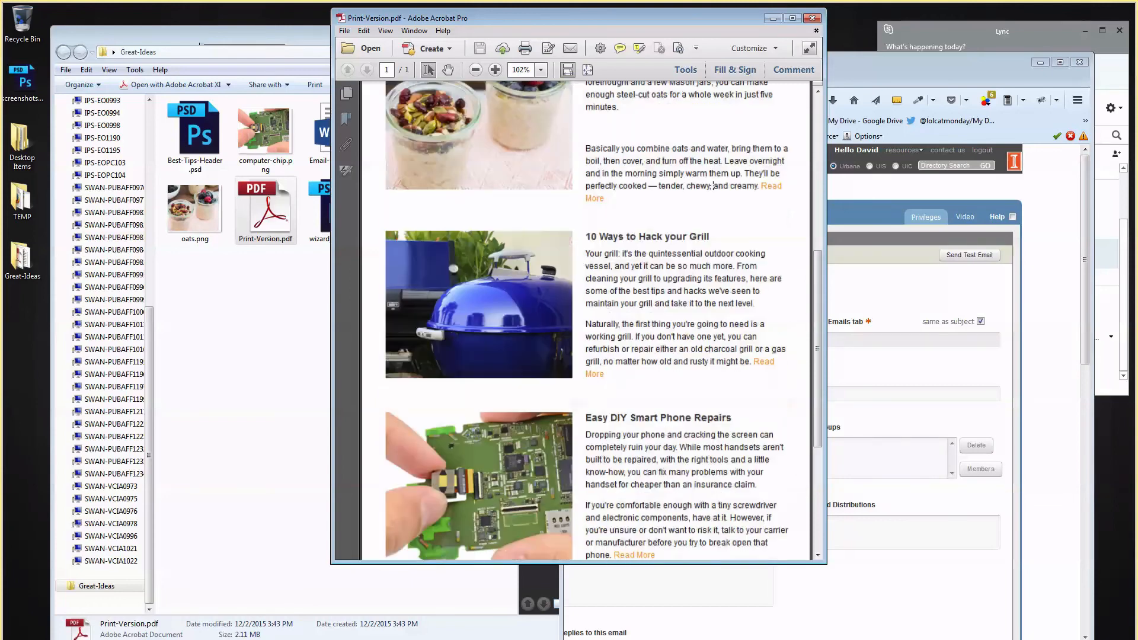
scroll(712, 189, down, 6)
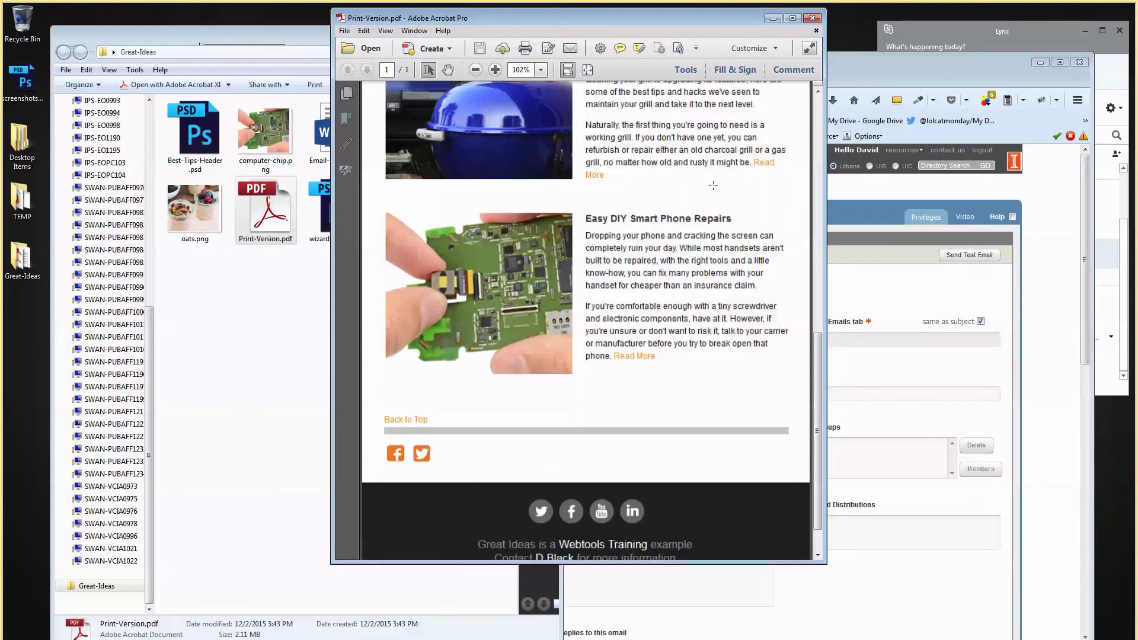
scroll(634, 207, up, 20)
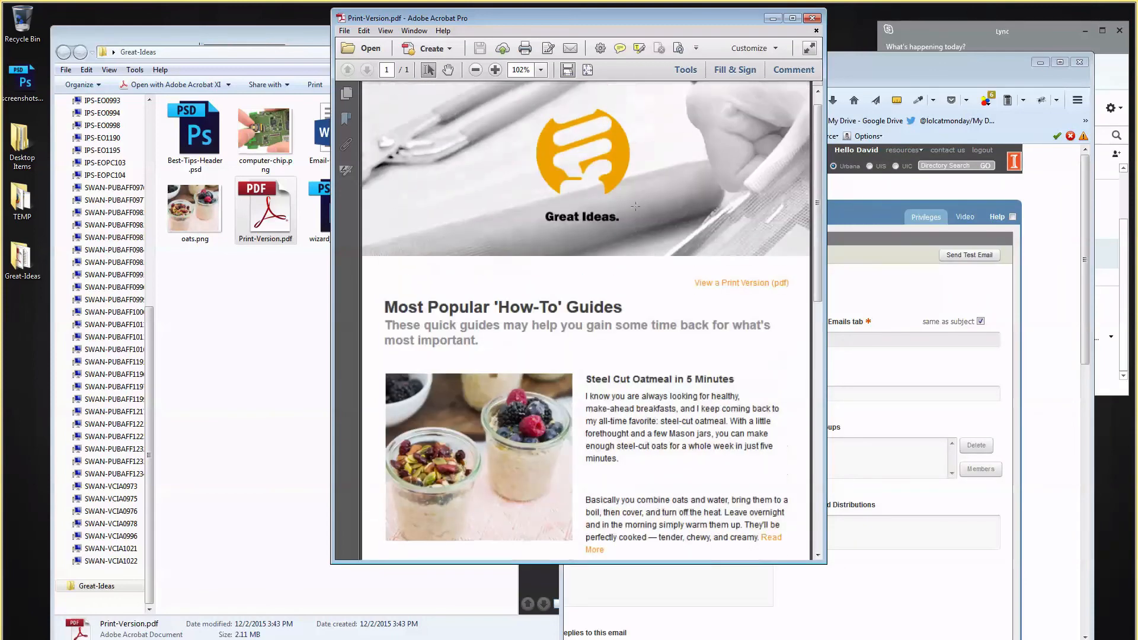
scroll(634, 207, up, 2)
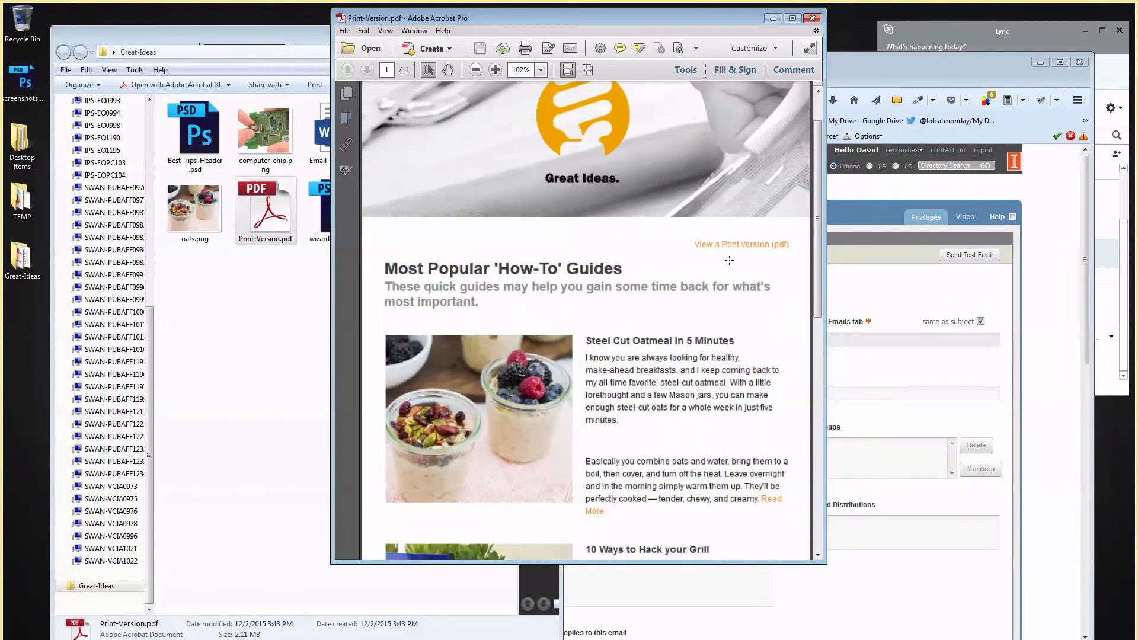
scroll(483, 195, down, 2)
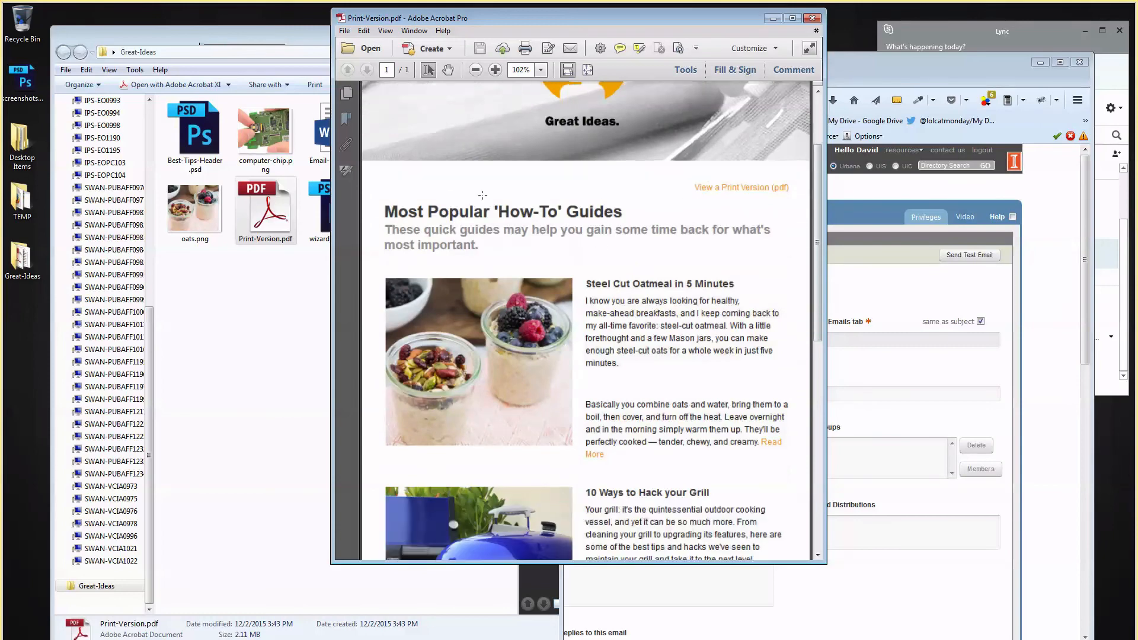
scroll(516, 221, down, 2)
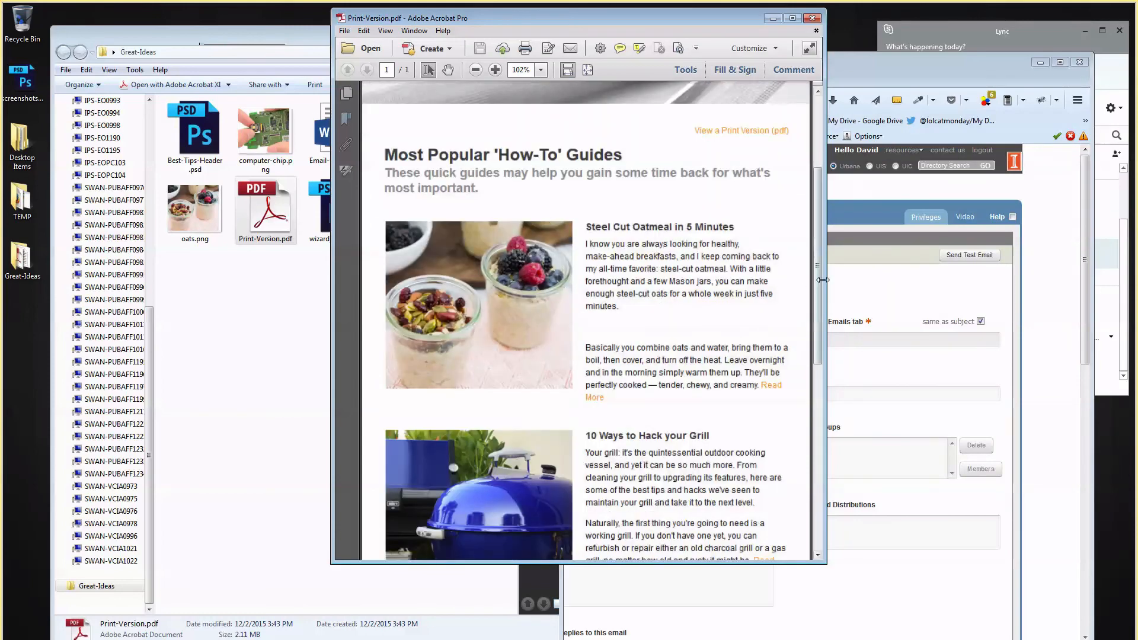
scroll(627, 259, down, 15)
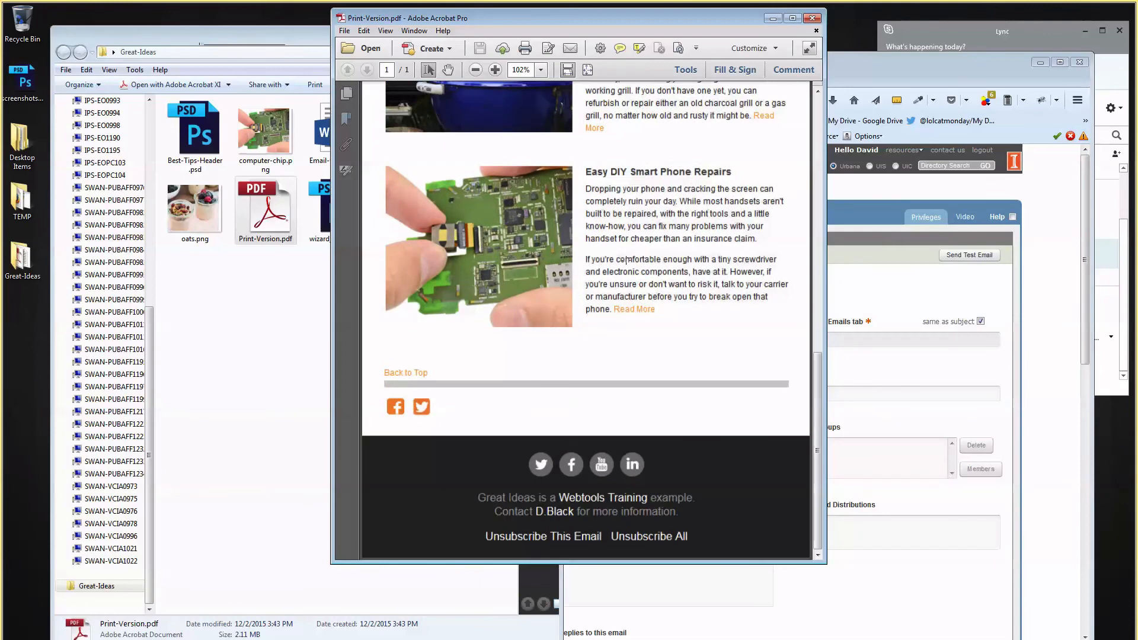
scroll(627, 259, up, 20)
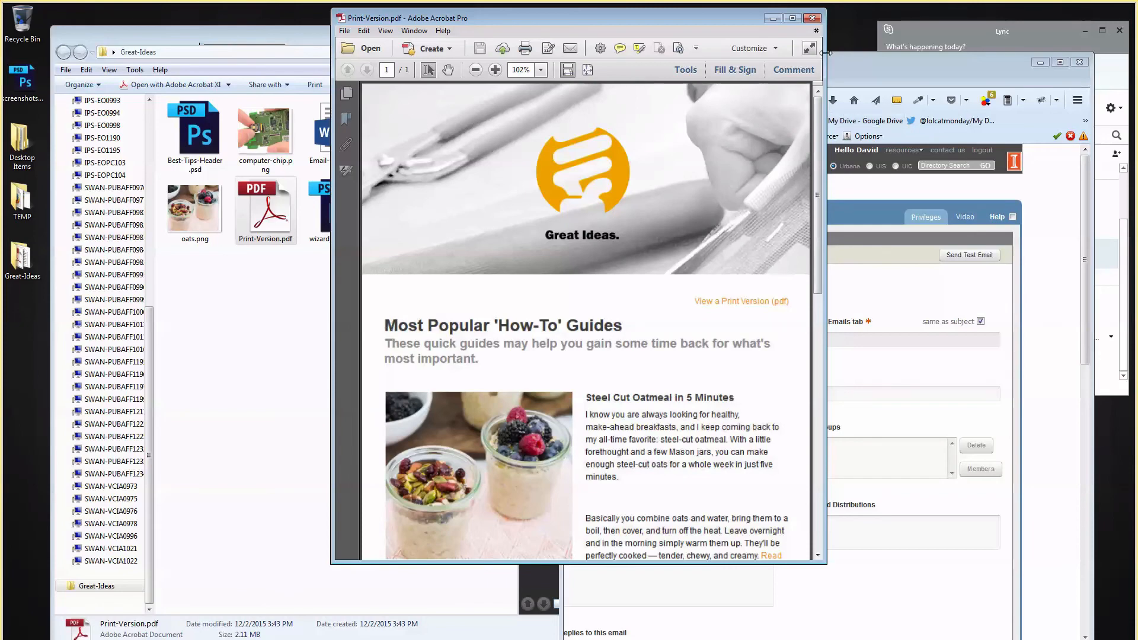
Step: Close the newsletter PDF and return to the email form in a maximized browser window
click(813, 19)
click(778, 61)
double_click(778, 64)
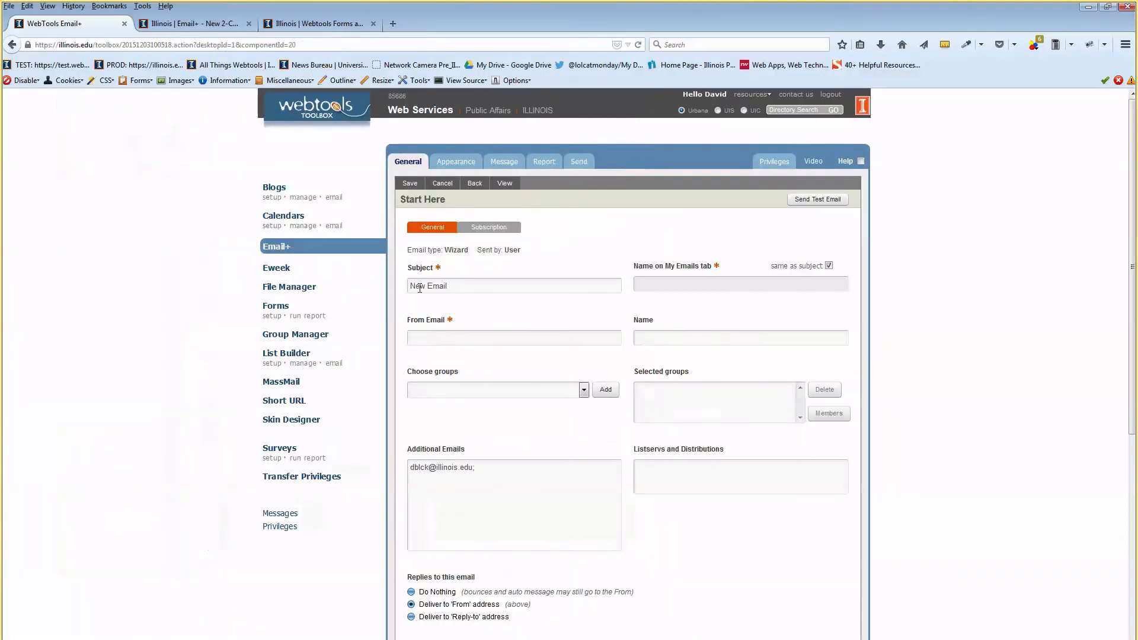
Step: Replace the email's subject with "Great Ideas | Most Popular How-To Guides"
double_click(442, 286)
drag(446, 286, 378, 285)
text(Great Ideas | Most Popu)
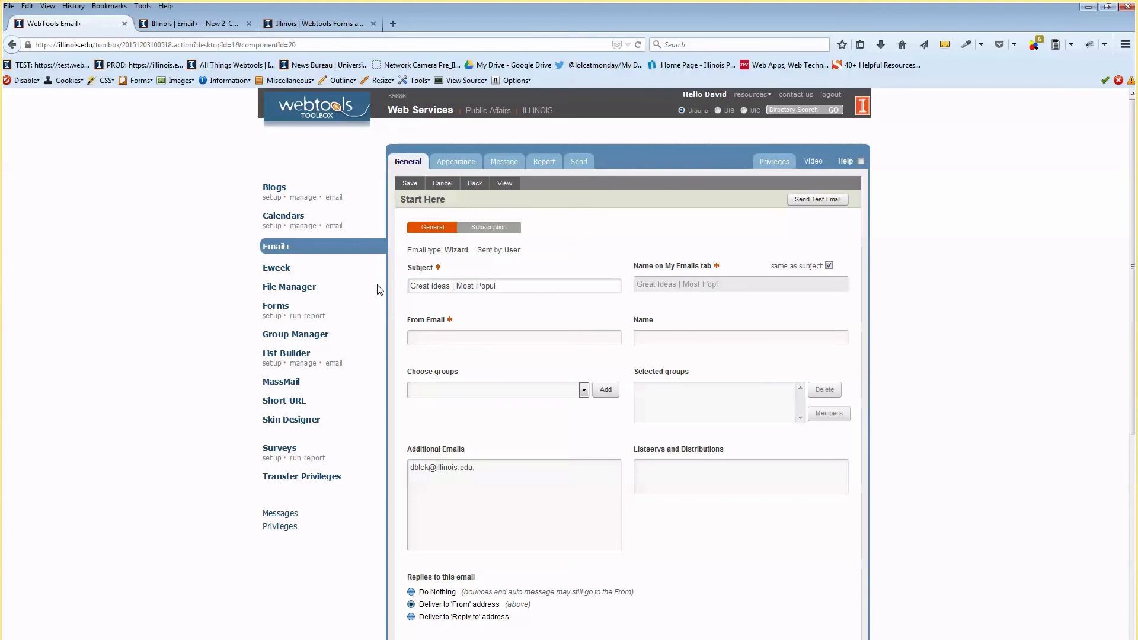
text(lar How Tos Guyides)
key(shift+Left)
key(shift+Left)
key(shift+Left)
key(shift+Left)
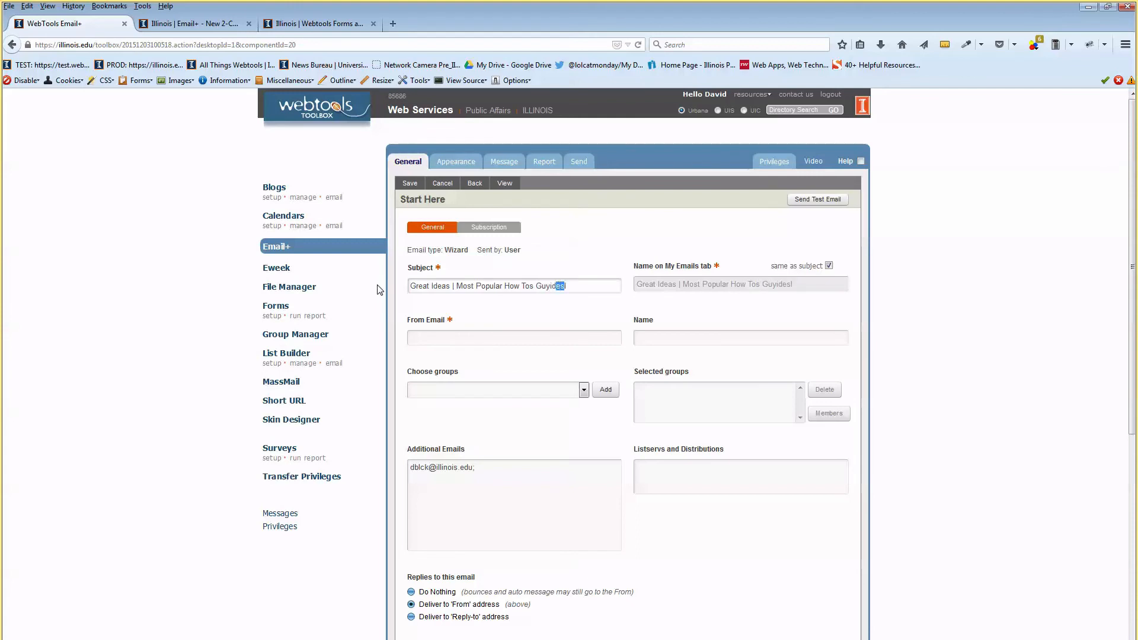
key(BackSpace)
key(BackSpace)
text(ides)
key(BackSpace)
Step: Fill in the From Email with the Web Services office address and set the sender Name to "Web Services"
click(520, 335)
text(web)
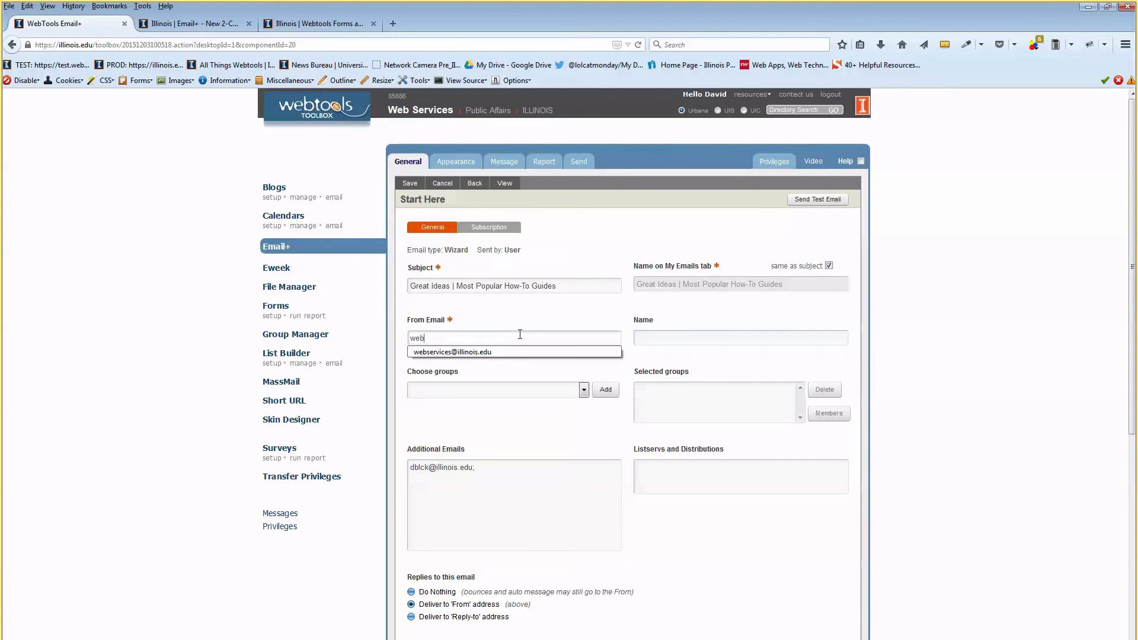
key(Down)
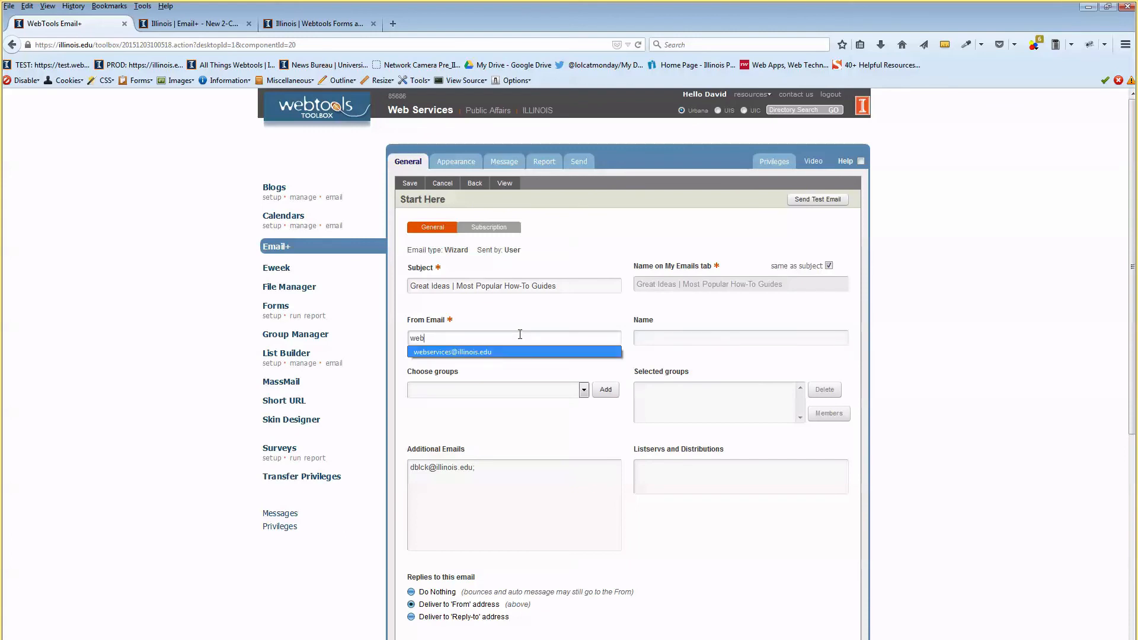
key(Tab)
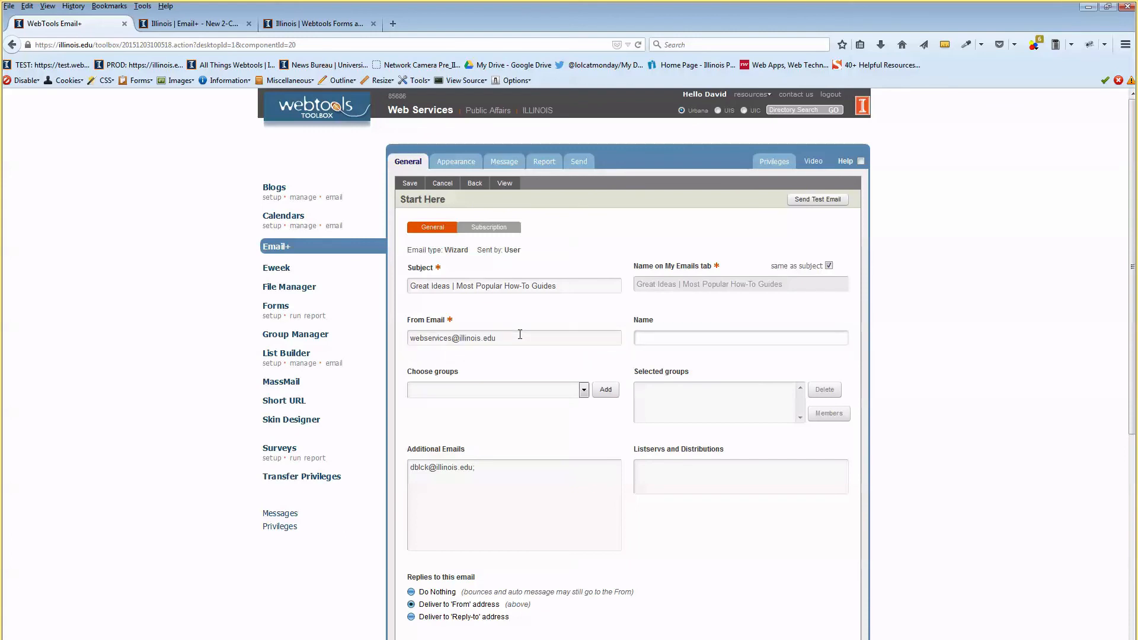
text(Web Ser)
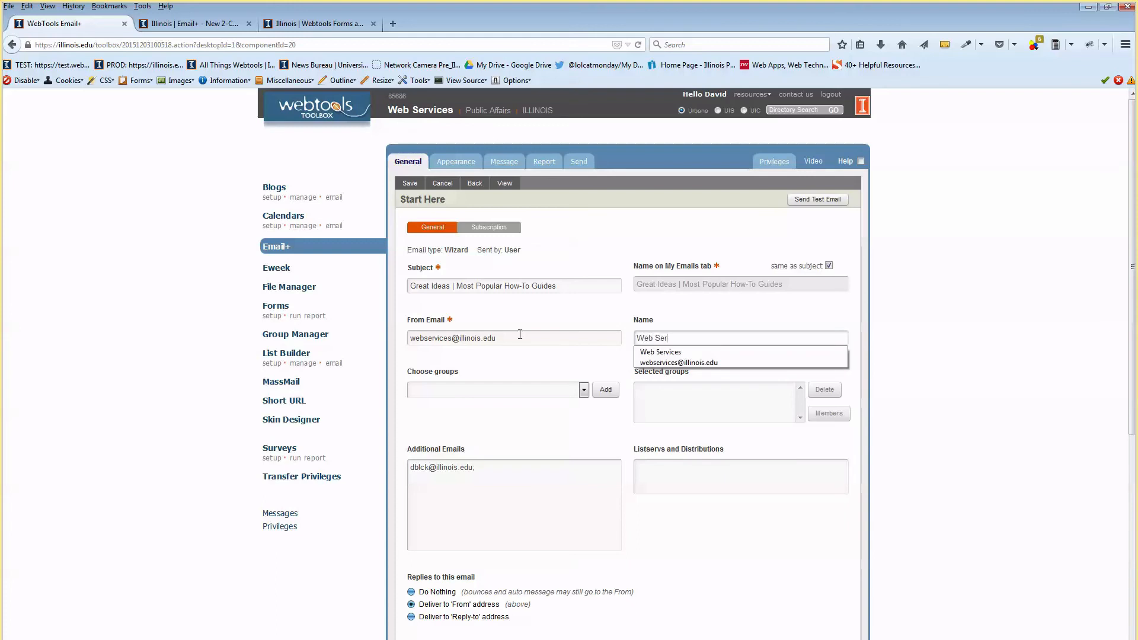
text(vi ces)
click(526, 324)
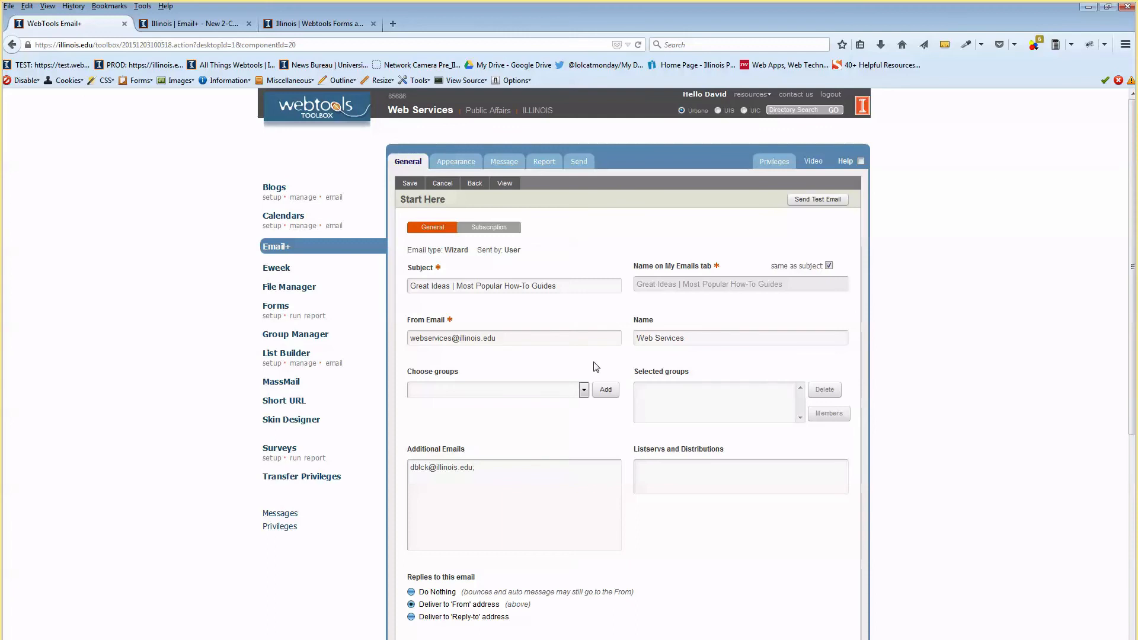
Step: Turn on the inline help text for the form and read the explanation of the recipient groups
scroll(595, 367, down, 2)
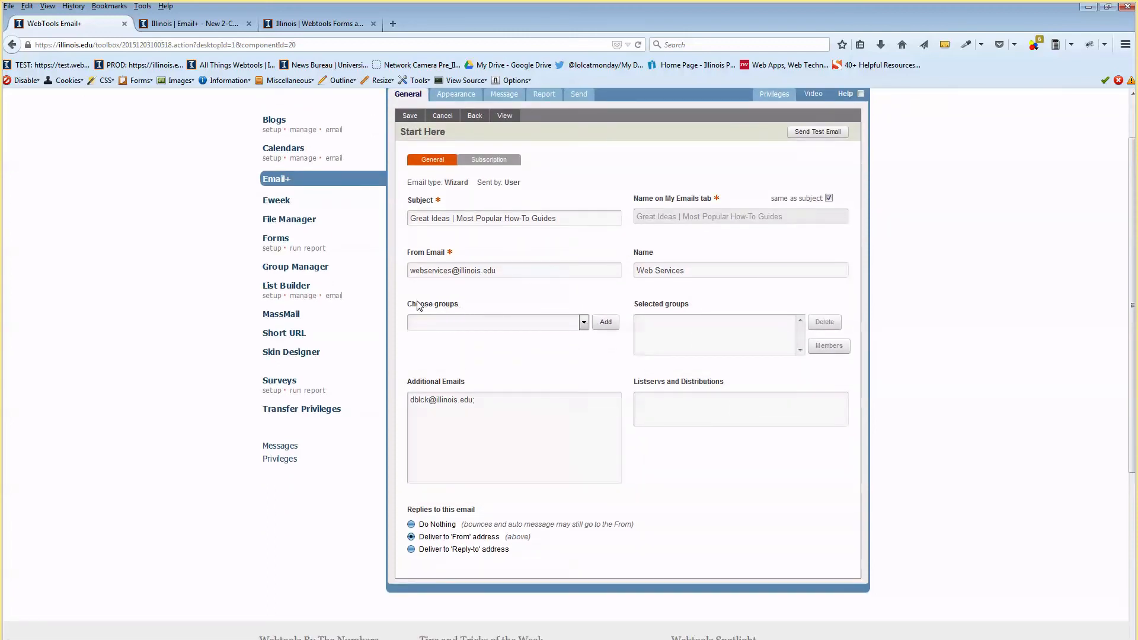
drag(418, 305, 440, 304)
click(482, 300)
scroll(482, 303, up, 2)
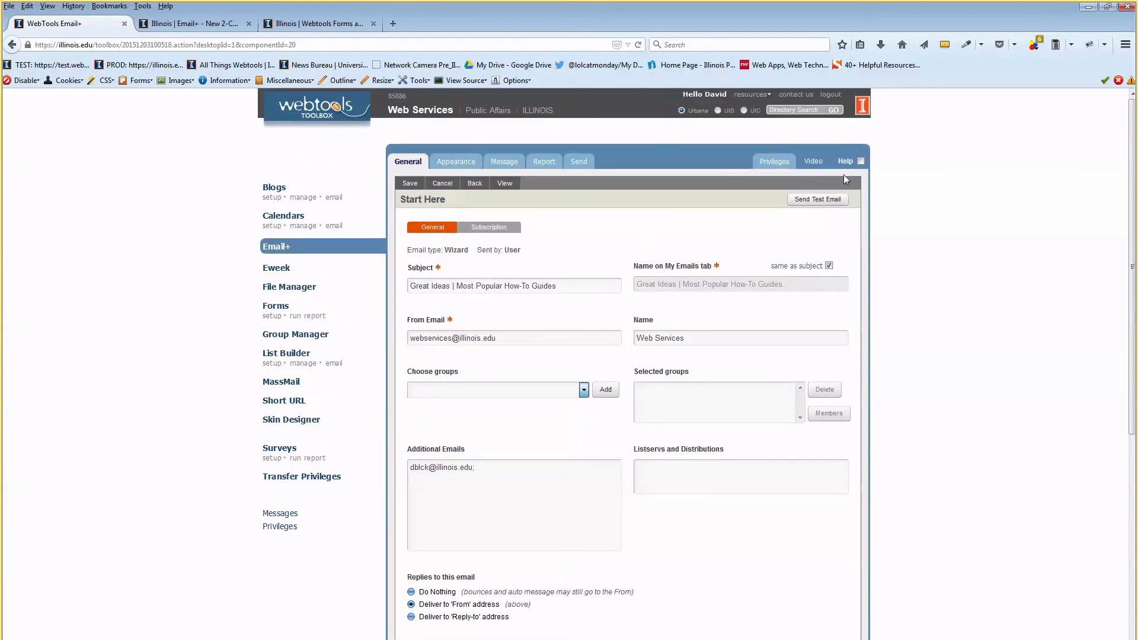
click(861, 162)
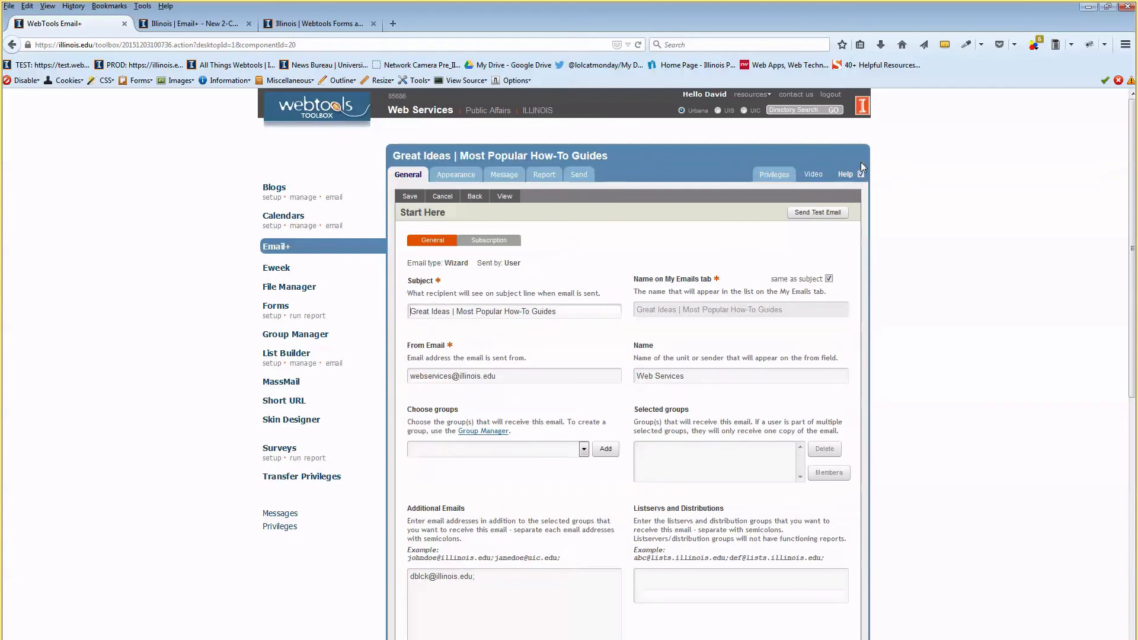
scroll(694, 342, down, 2)
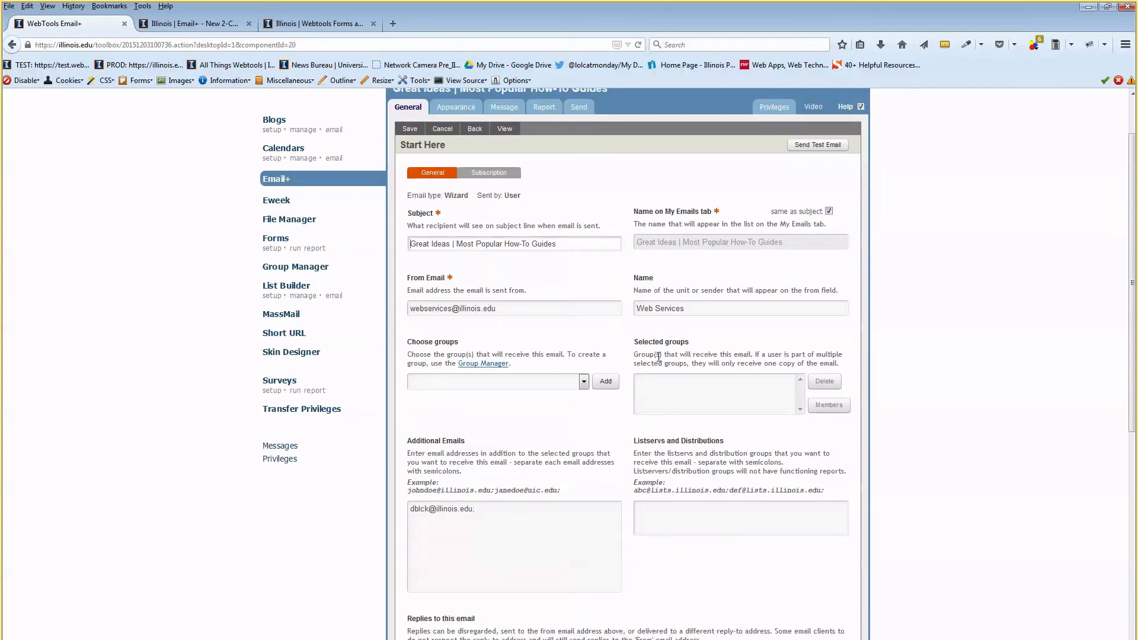
drag(656, 354, 737, 364)
click(735, 357)
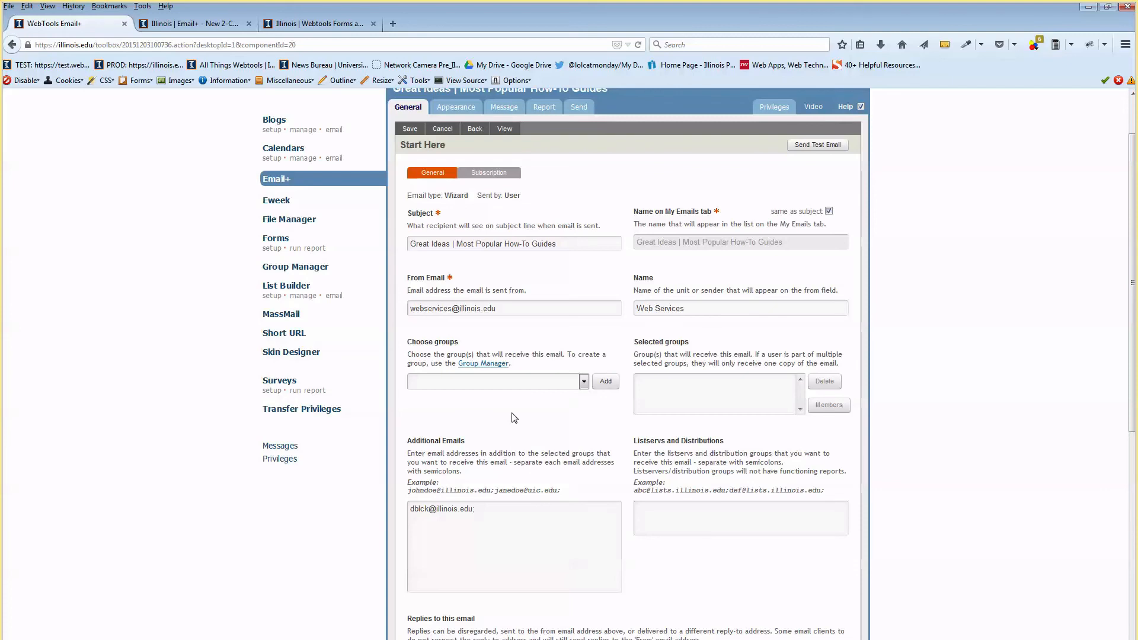
Step: Add the My Recipients List group to the email's selected recipient groups
click(535, 383)
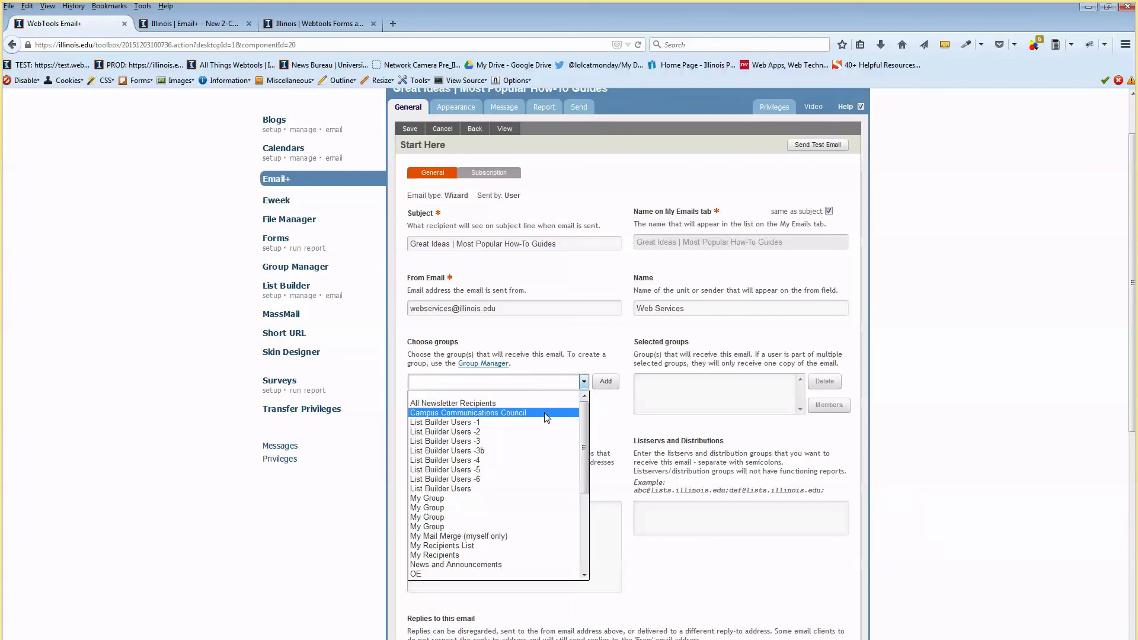
drag(584, 422, 584, 498)
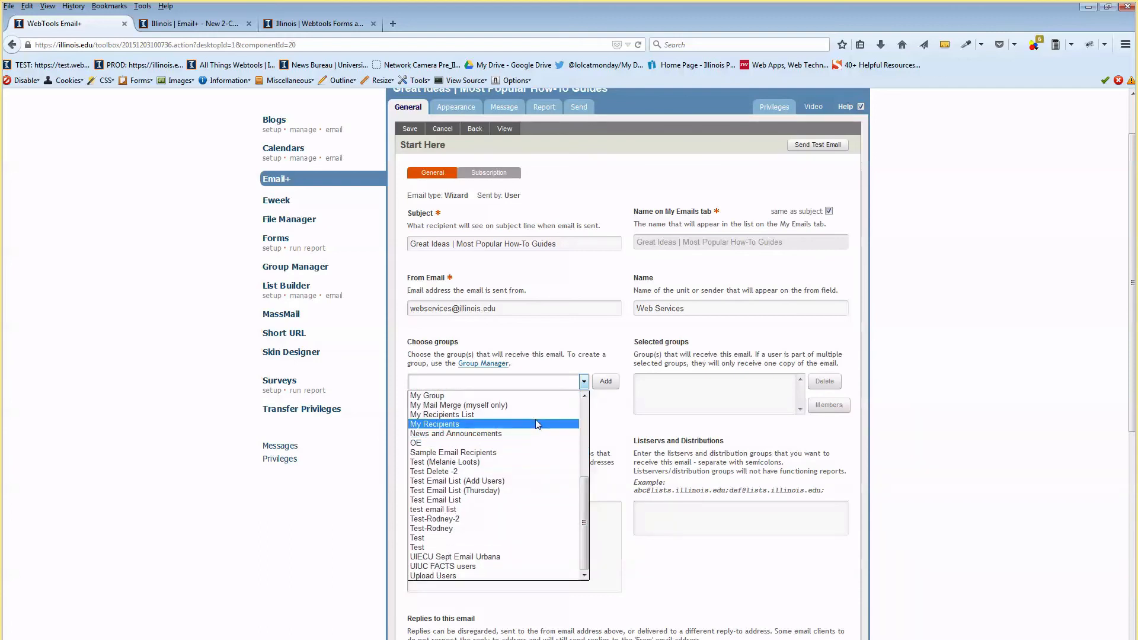
click(538, 421)
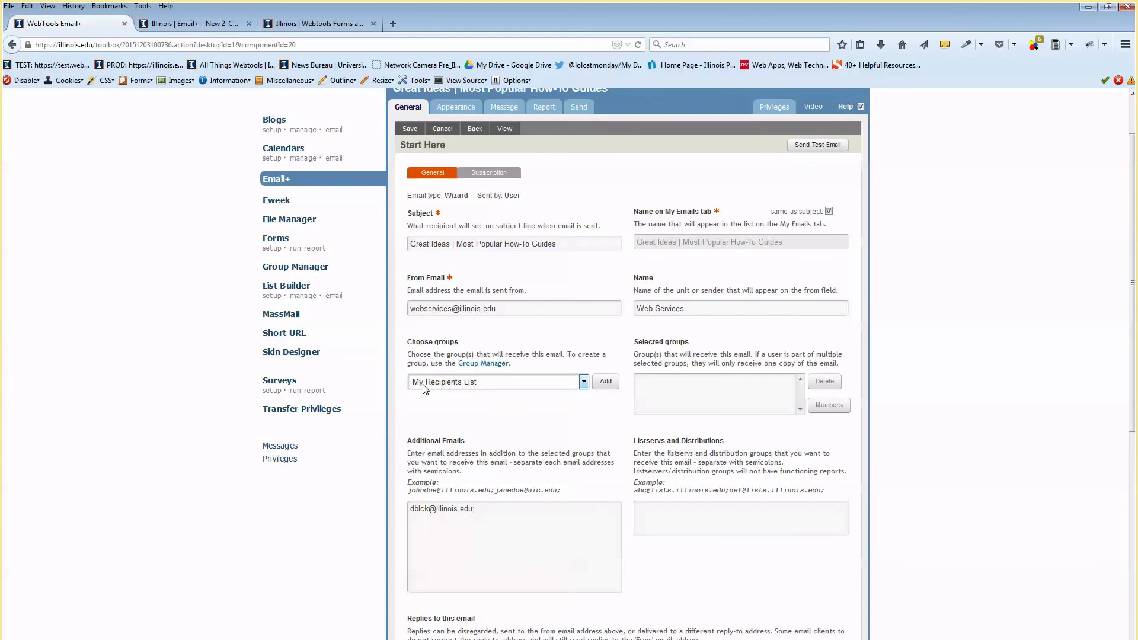
click(605, 381)
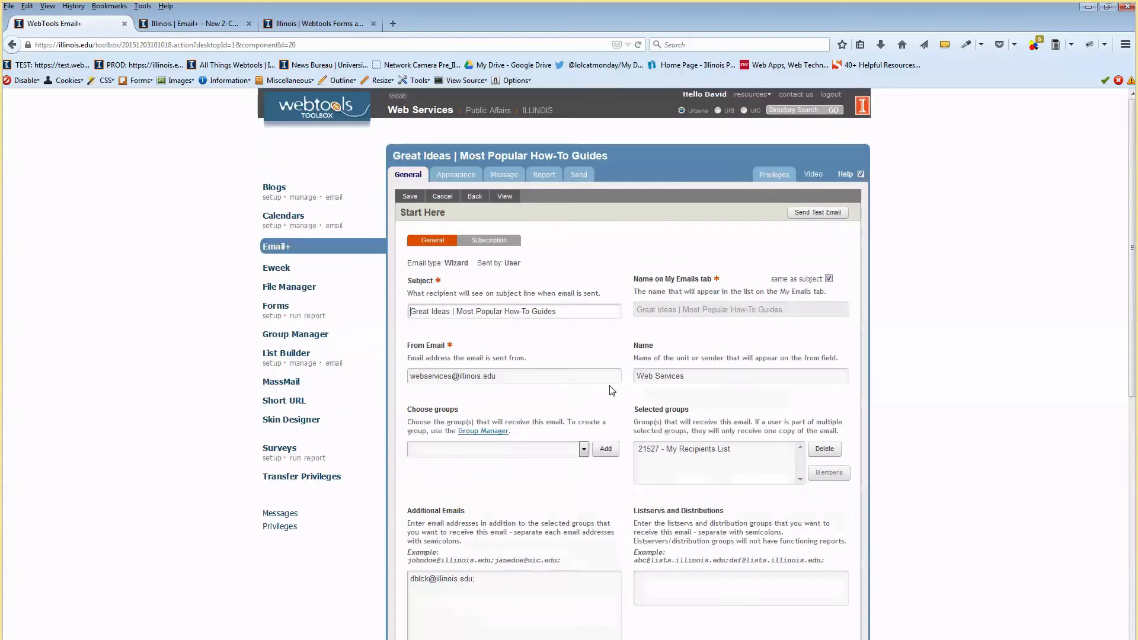
Step: View the members of the selected My Recipients List group and close the member page
click(687, 449)
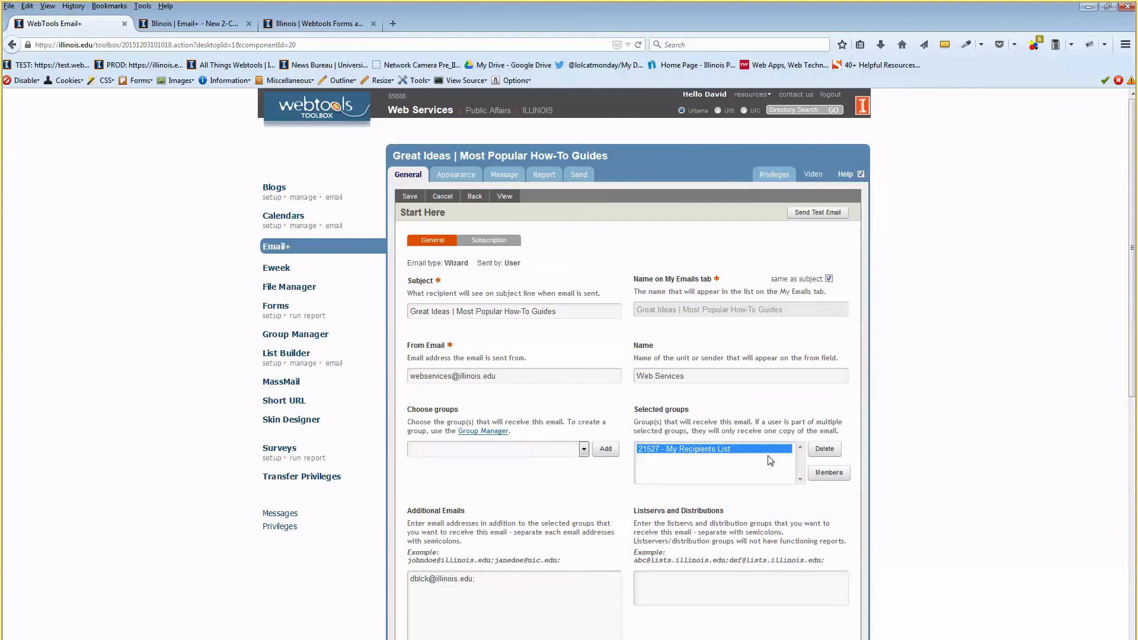
click(829, 473)
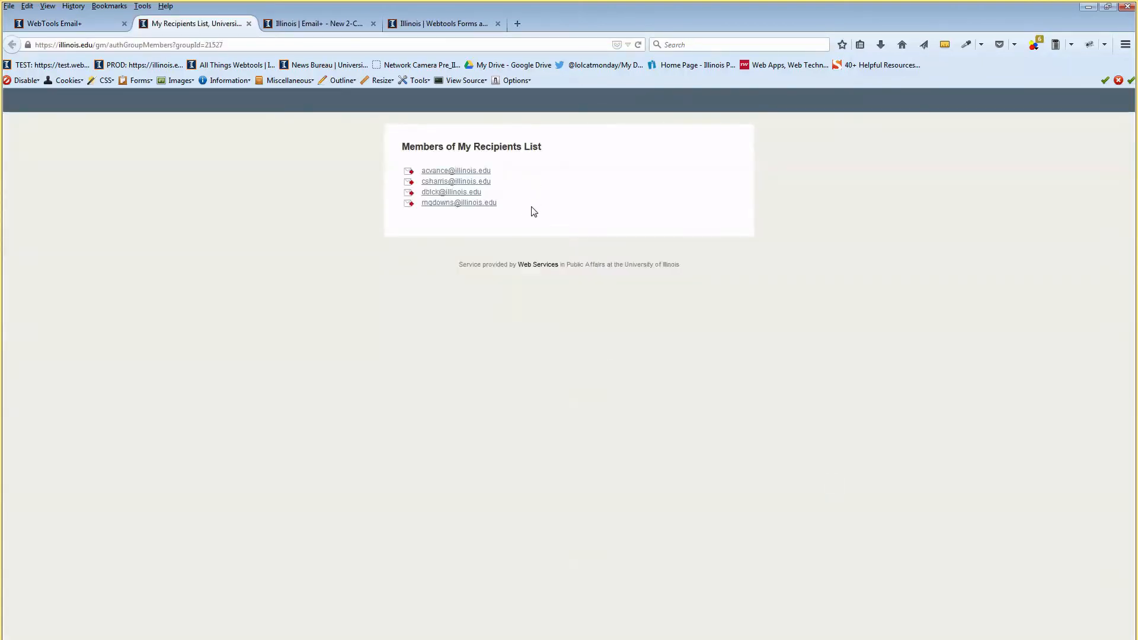
drag(515, 207, 514, 173)
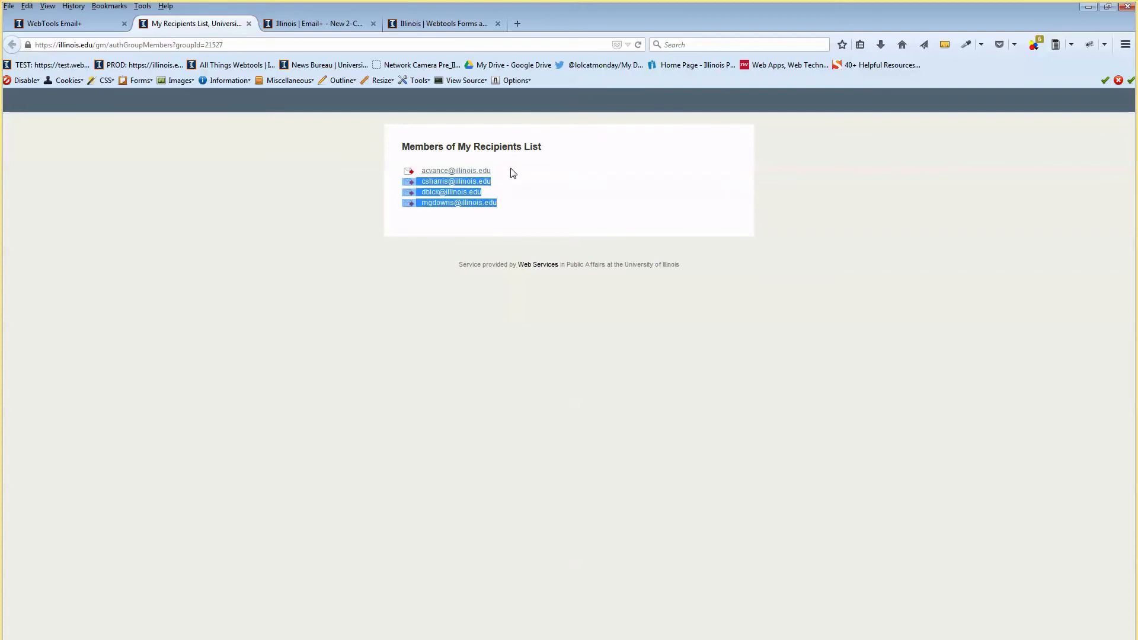
click(551, 174)
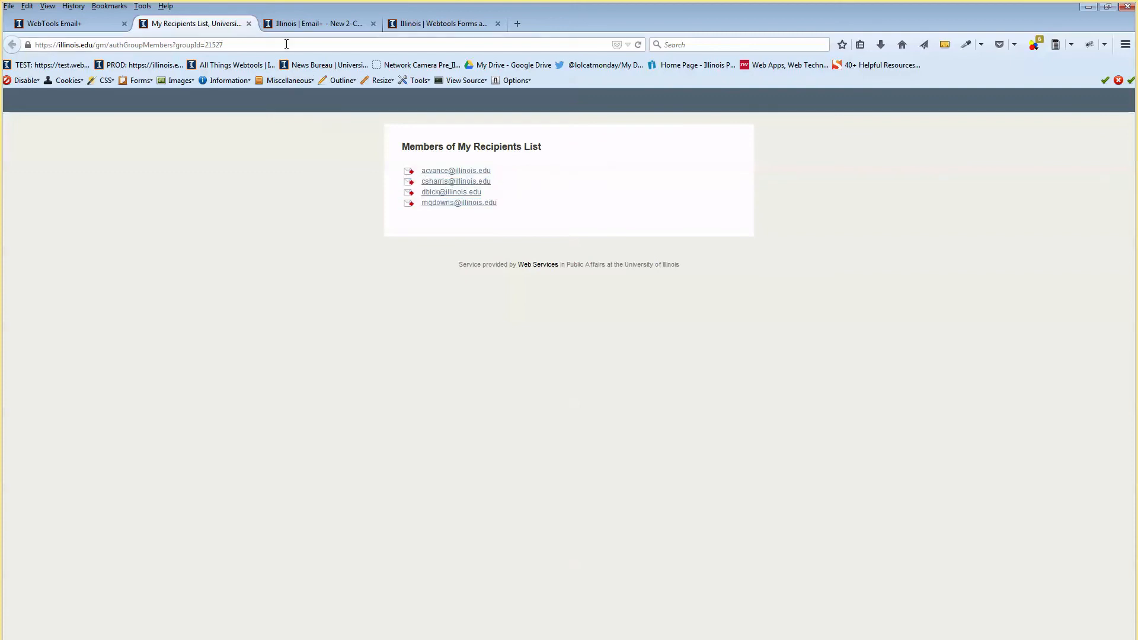
click(249, 23)
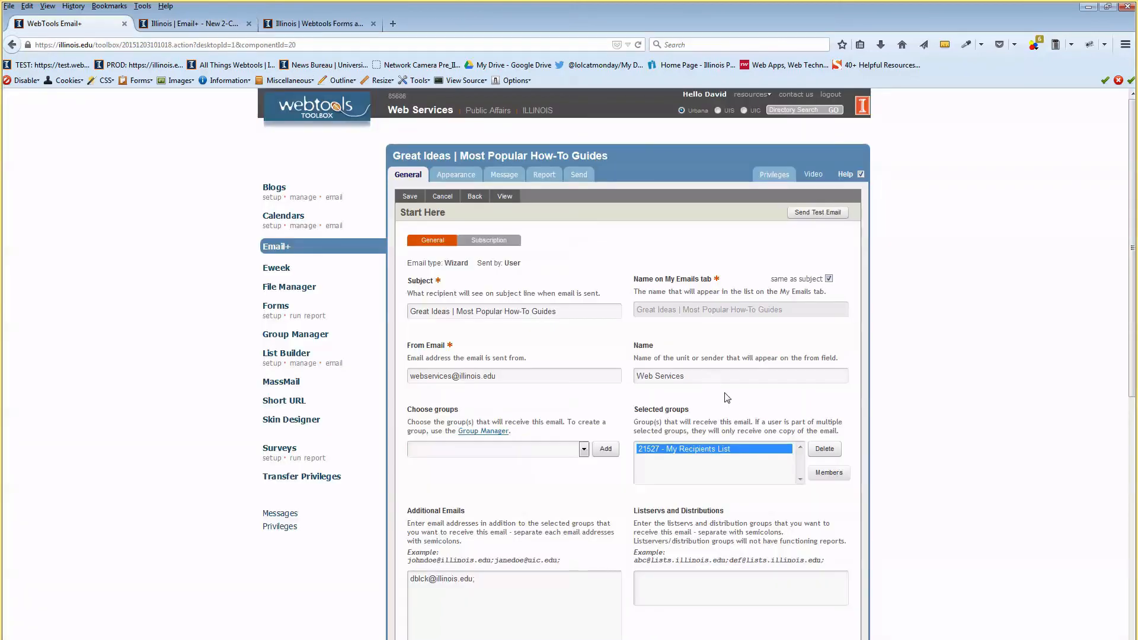
Step: Examine the Additional Emails and Listservs and Distributions fields and their help text, including the example address formats
scroll(717, 401, down, 2)
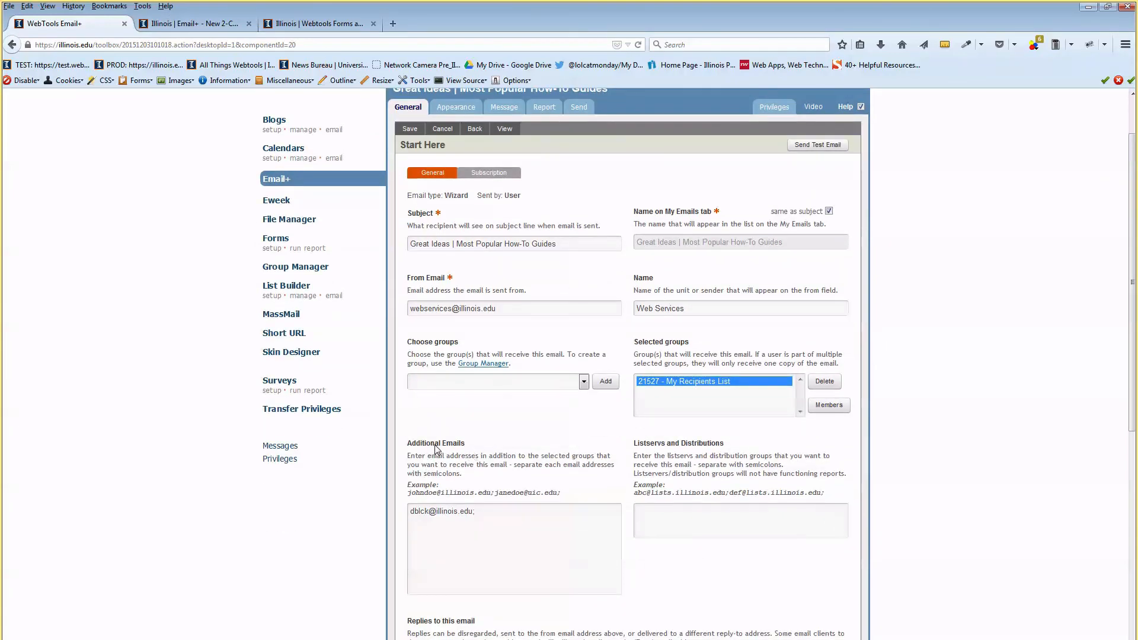
drag(432, 444, 446, 444)
scroll(478, 358, down, 4)
click(467, 320)
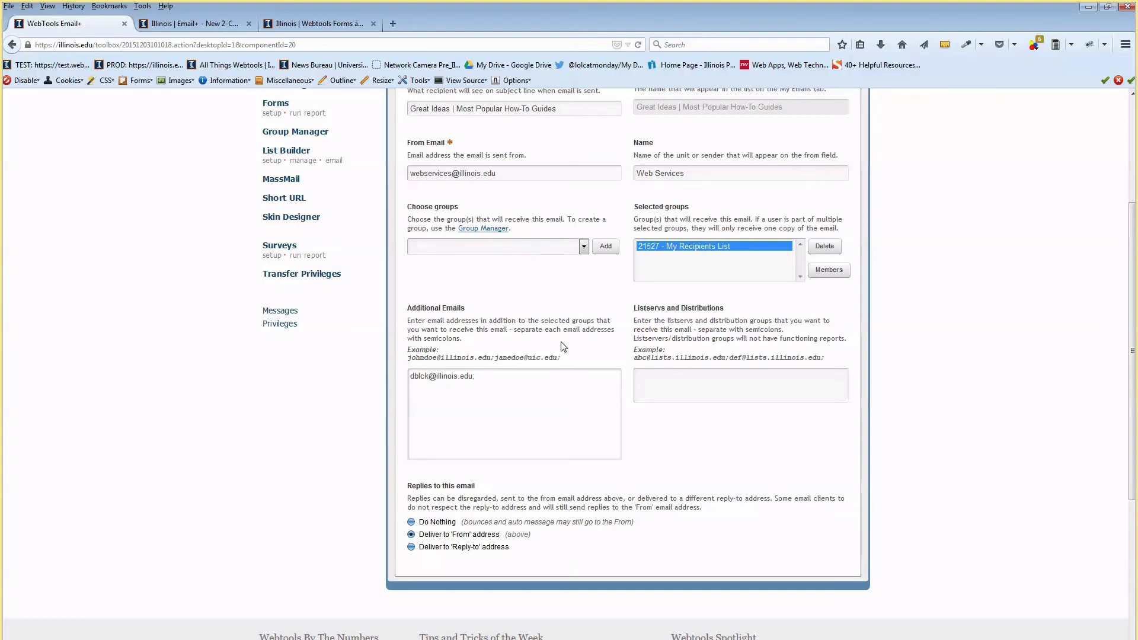
click(665, 376)
triple_click(707, 355)
click(701, 374)
scroll(688, 338, down, 6)
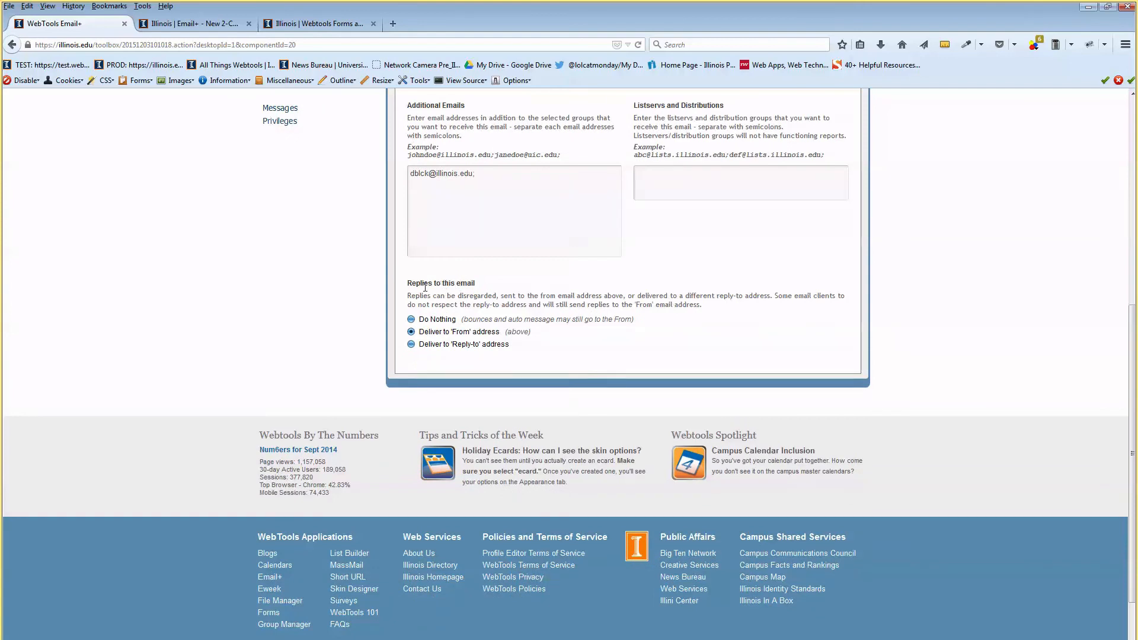
Step: Examine the Replies to this email options and compare the 'From' delivery option with the From Email address
drag(425, 288, 462, 295)
click(412, 333)
drag(432, 332, 470, 332)
scroll(472, 327, up, 3)
scroll(471, 327, up, 4)
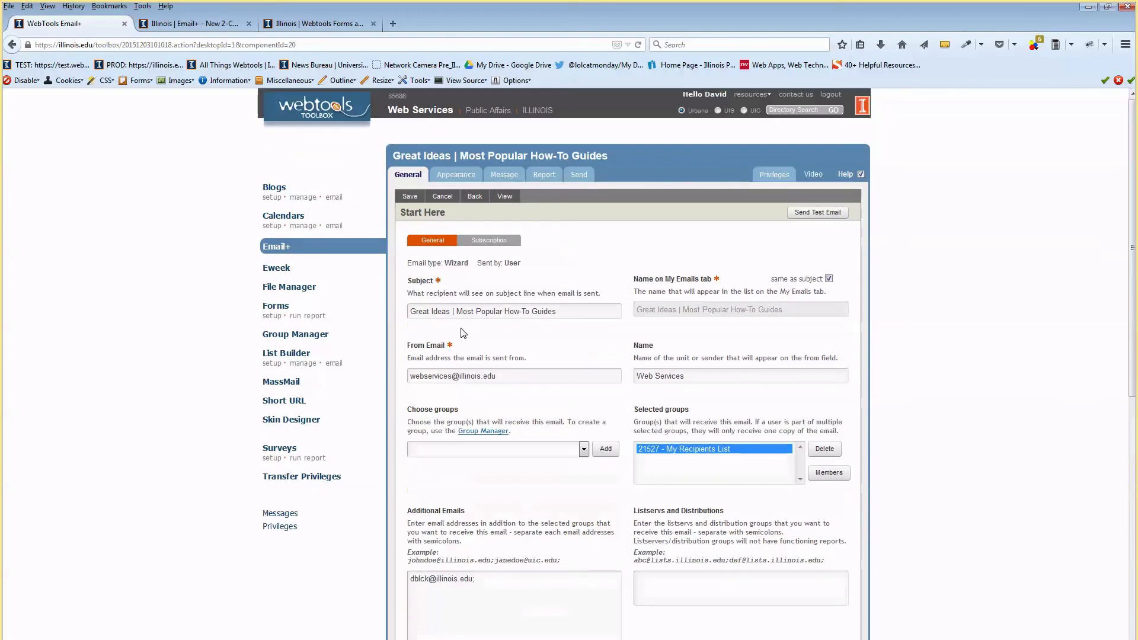
drag(420, 376, 461, 375)
drag(530, 379, 416, 377)
click(454, 357)
scroll(455, 358, down, 7)
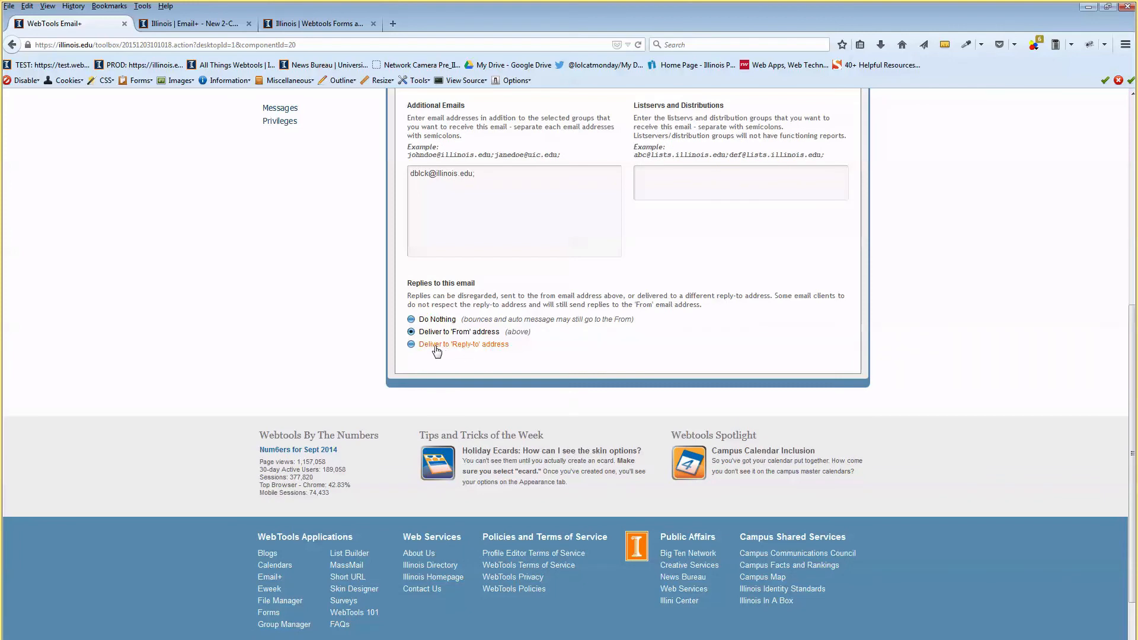
Step: Try the 'Reply-to' address and Do Nothing reply options, and return the setting to Deliver to 'From' address
click(411, 345)
scroll(469, 352, down, 5)
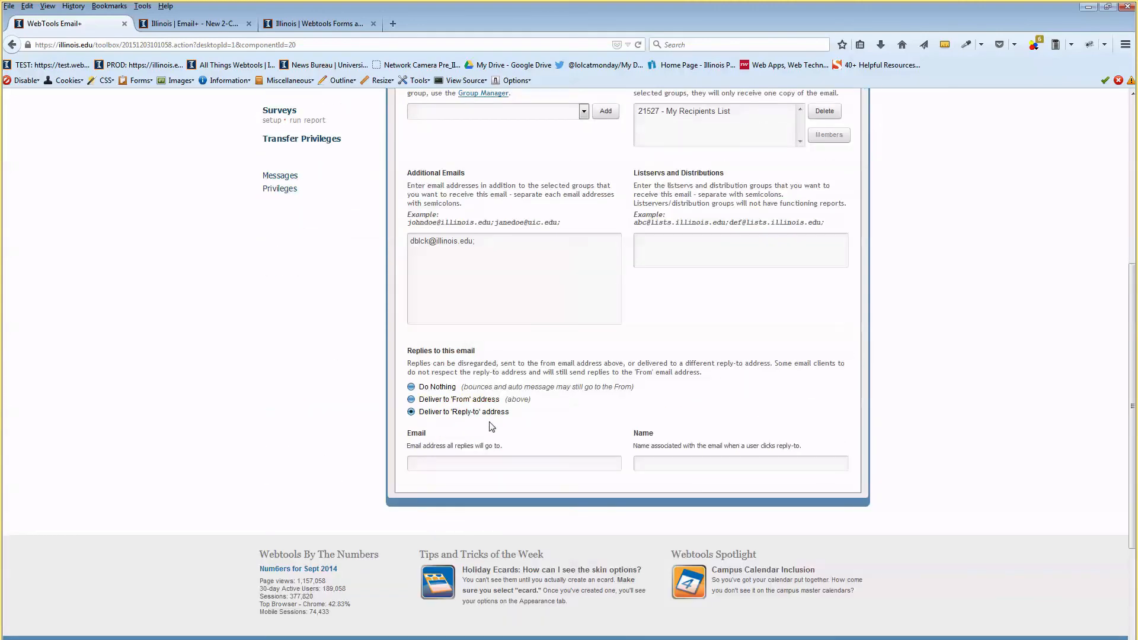
click(477, 460)
click(689, 461)
click(411, 388)
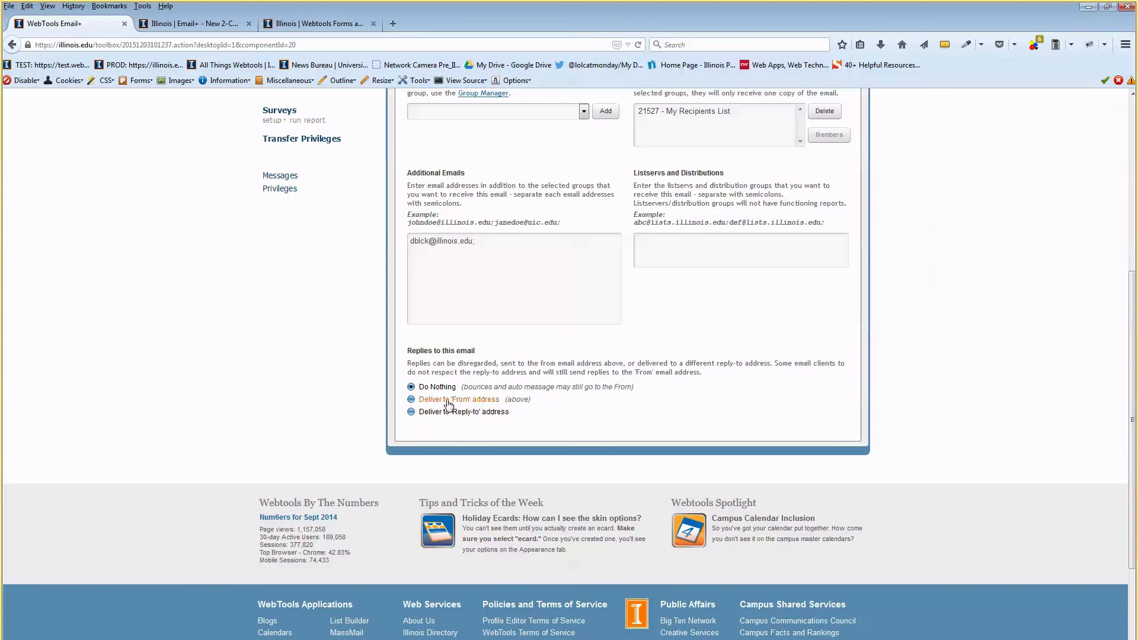
click(412, 401)
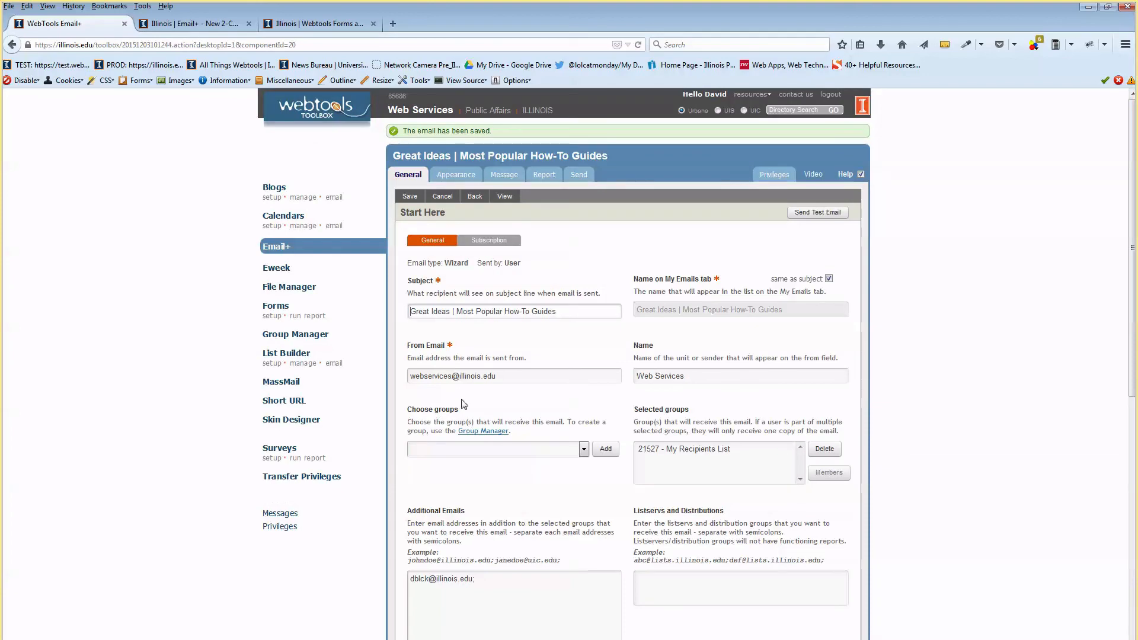
Step: Recheck the recipients and reply delivery option, and save the email's General settings
scroll(464, 406, down, 2)
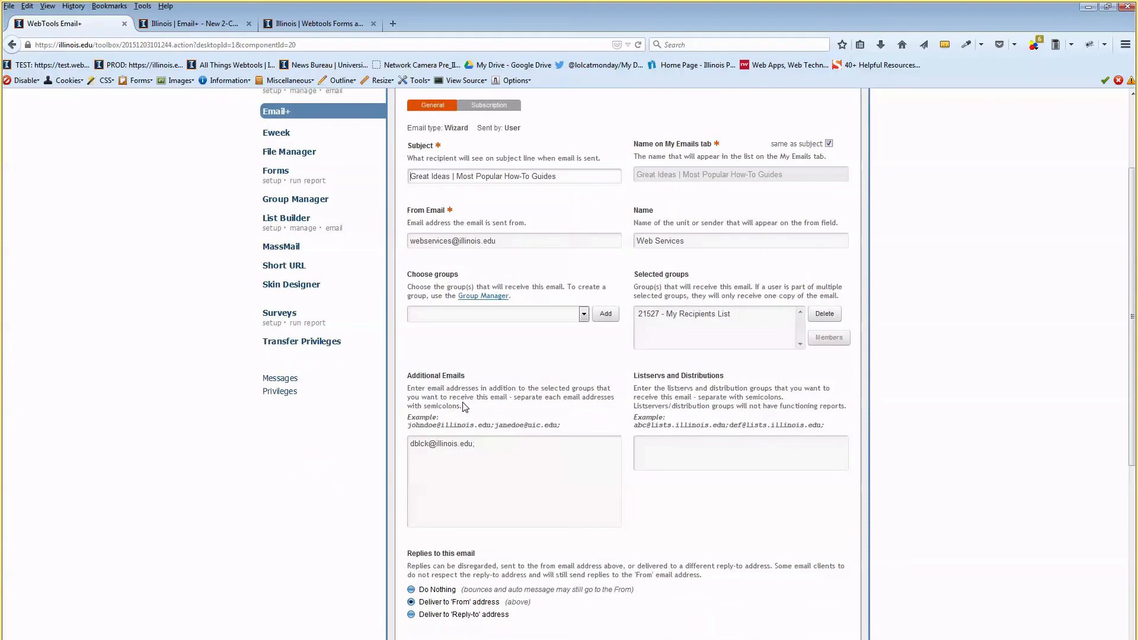
scroll(464, 406, up, 2)
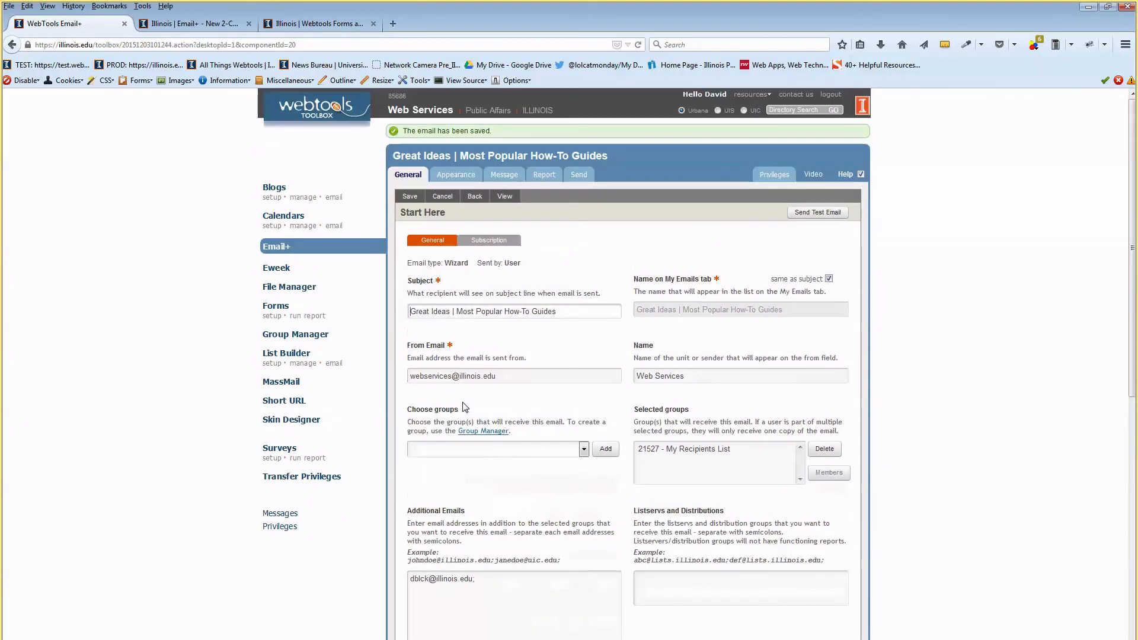
scroll(481, 460, down, 3)
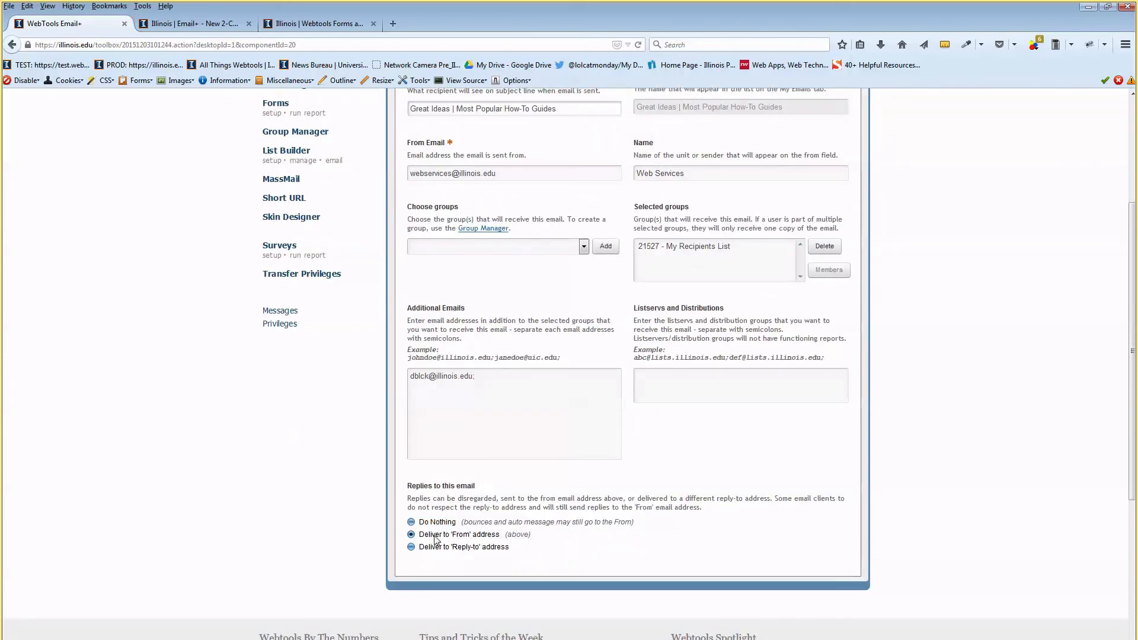
drag(435, 535, 439, 535)
click(520, 483)
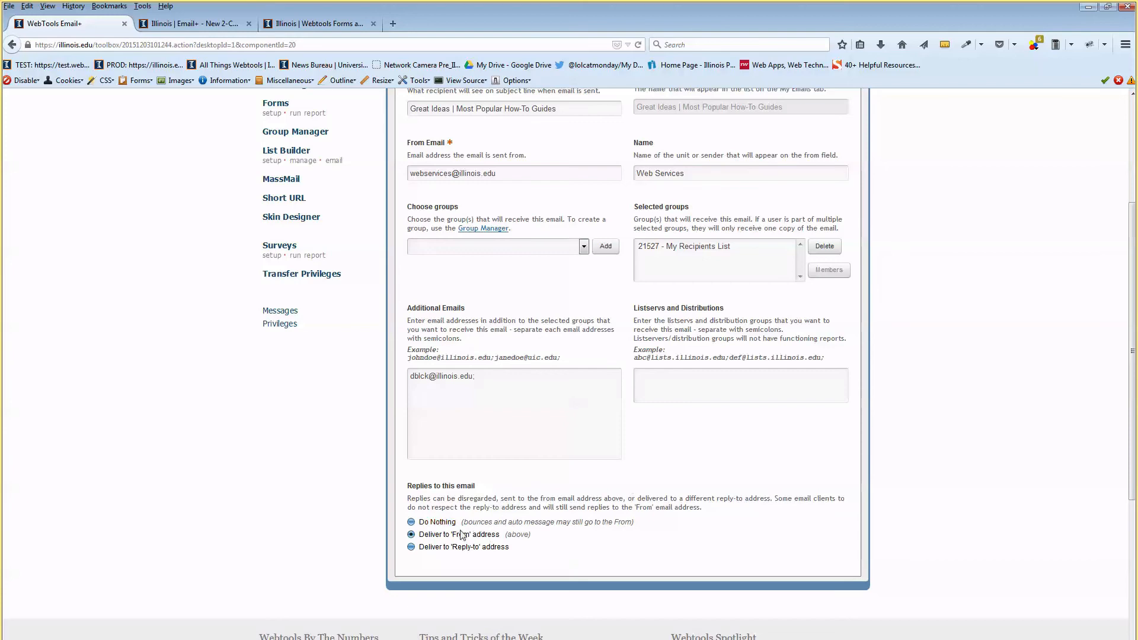
scroll(639, 469, up, 3)
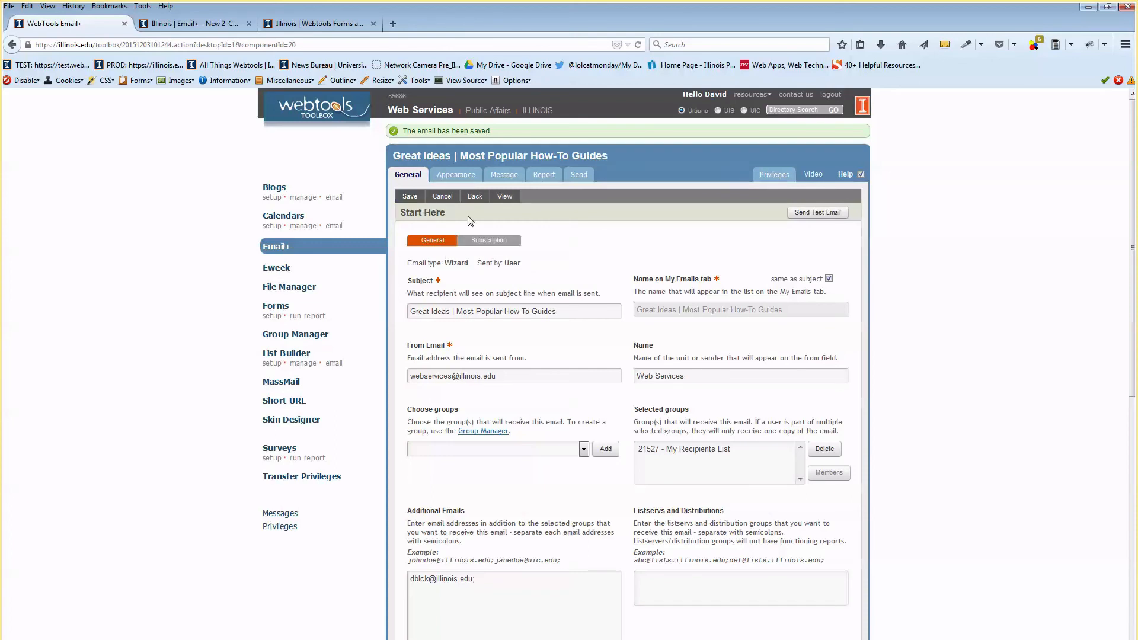
click(420, 201)
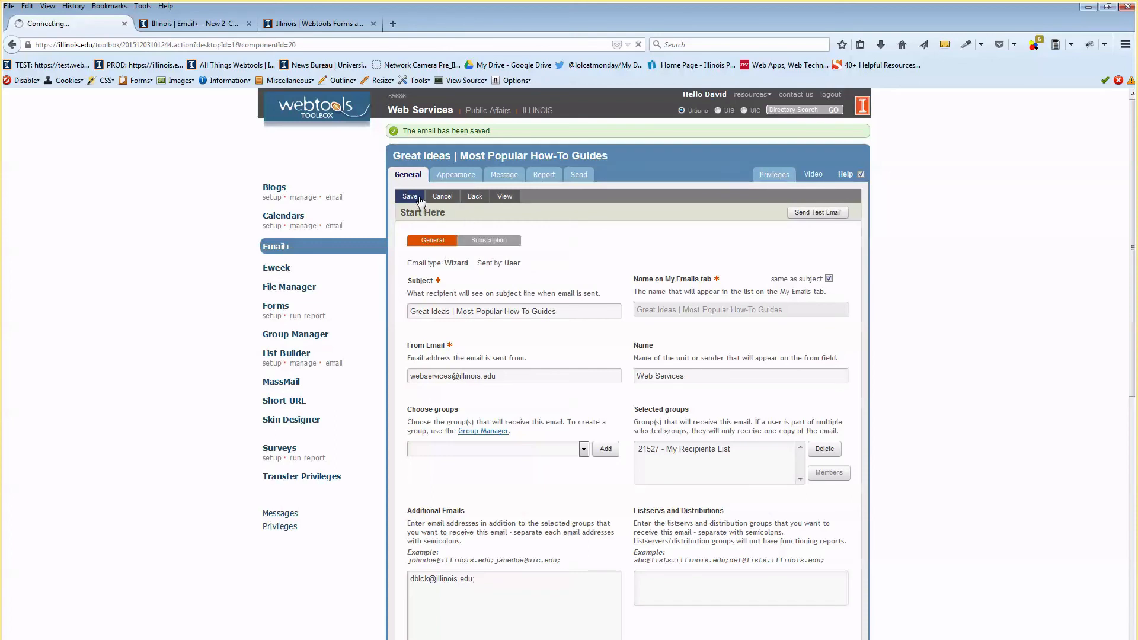
Step: Open the email's Subscription settings, turn on the subscribe link, and review its Subscribe link text
click(502, 243)
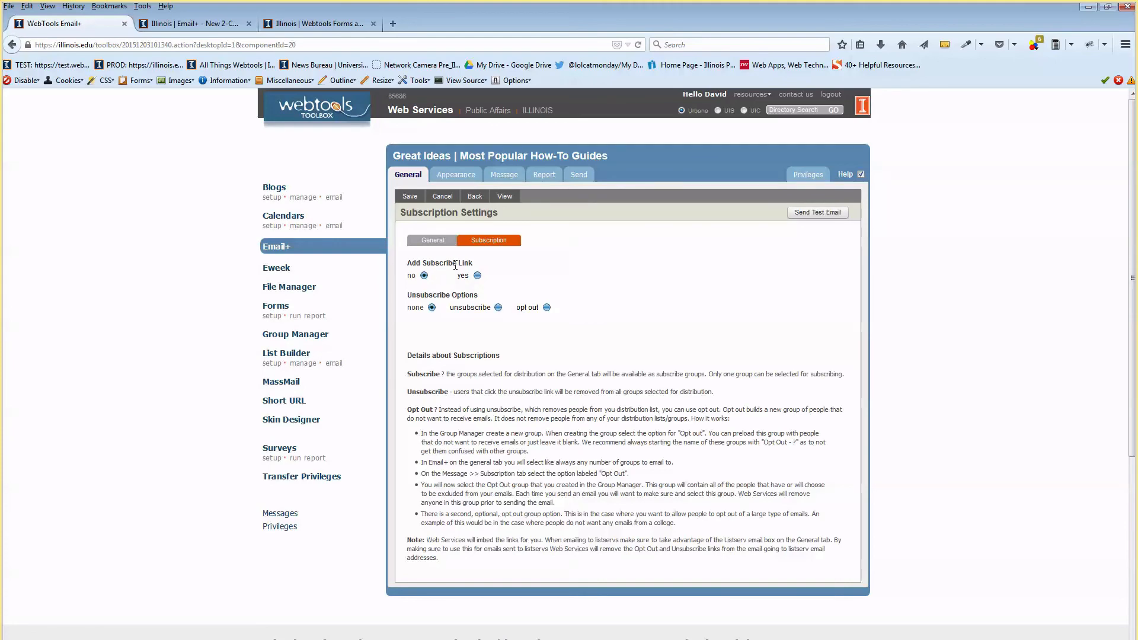
drag(452, 262, 469, 264)
click(478, 276)
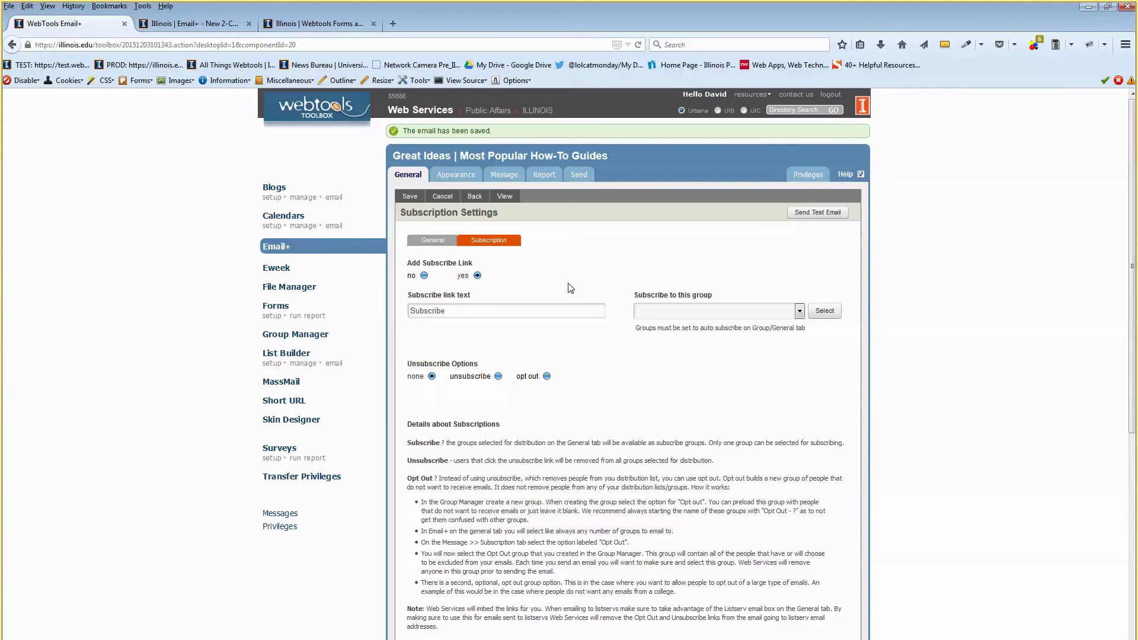
drag(435, 263, 478, 263)
drag(423, 363, 492, 368)
click(479, 327)
click(452, 309)
drag(420, 312, 469, 311)
click(497, 312)
Step: Set My Recipients List as the group that the subscribe link adds people to
click(695, 311)
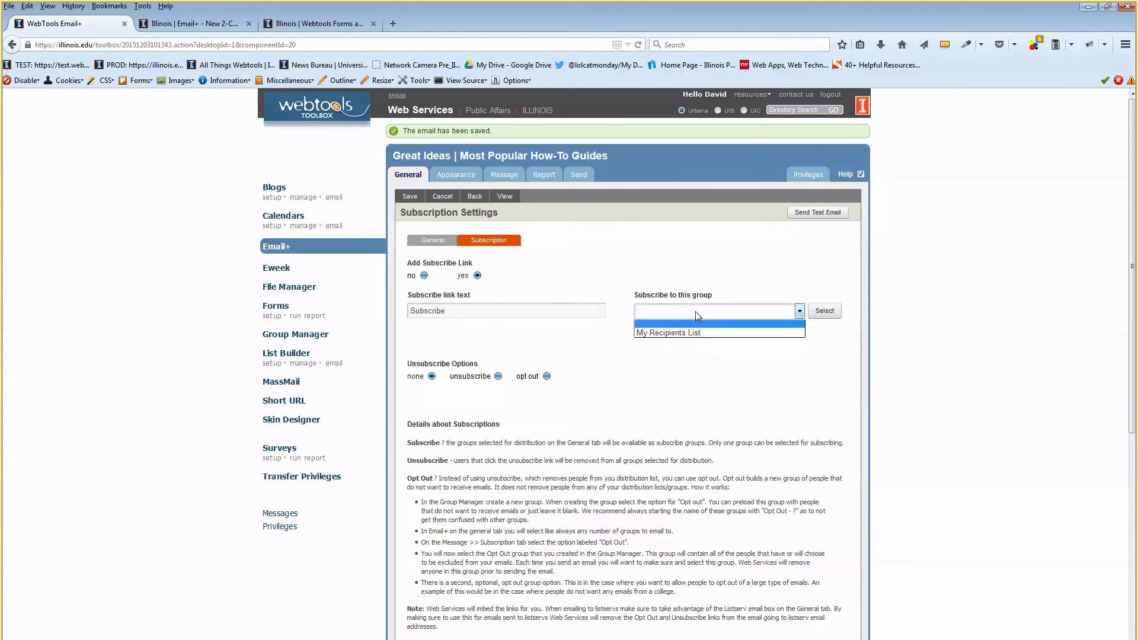
click(686, 375)
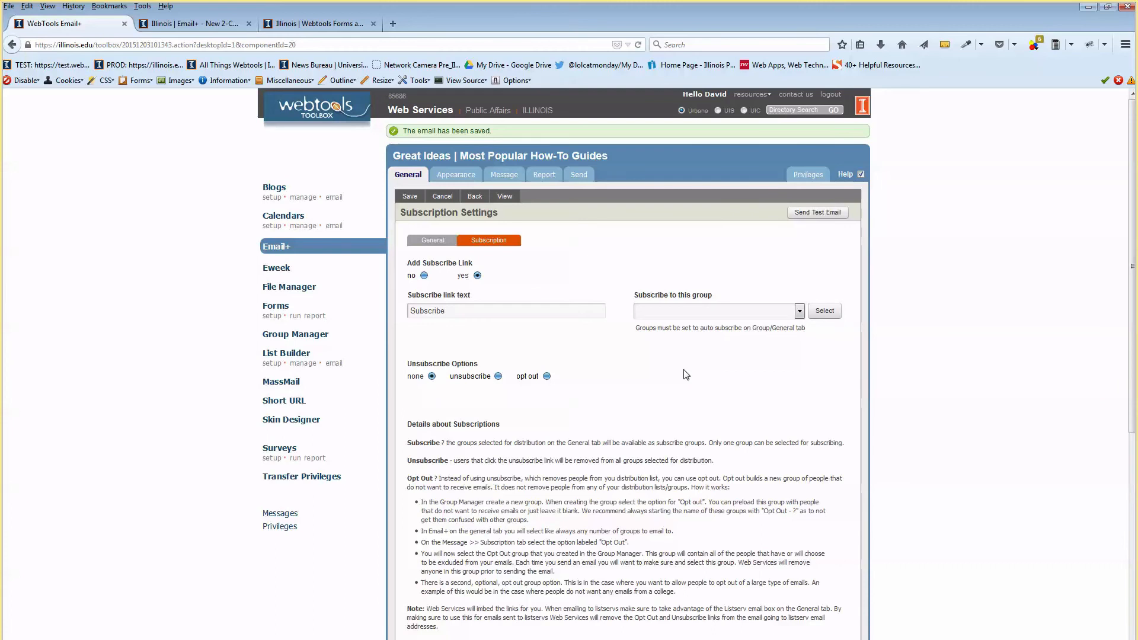
click(743, 313)
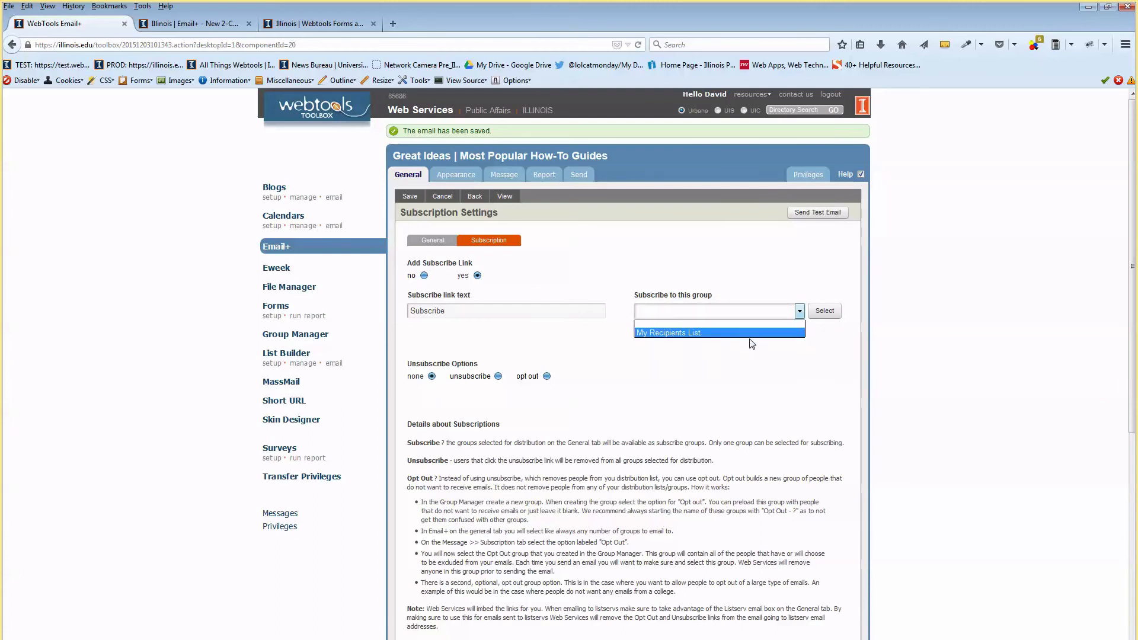
click(793, 334)
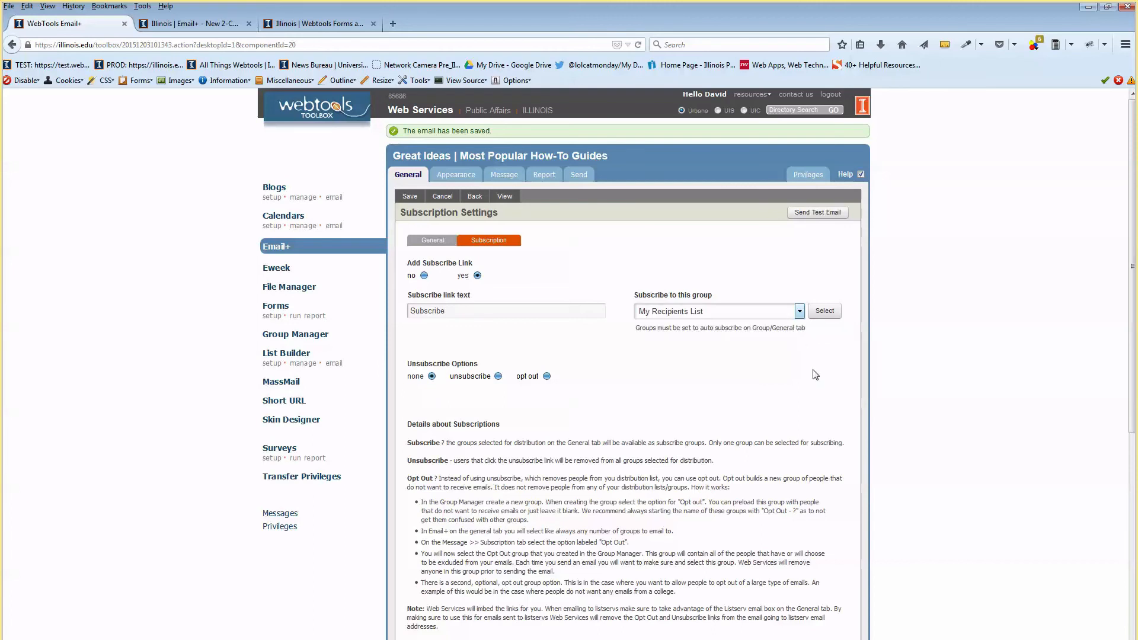
click(823, 316)
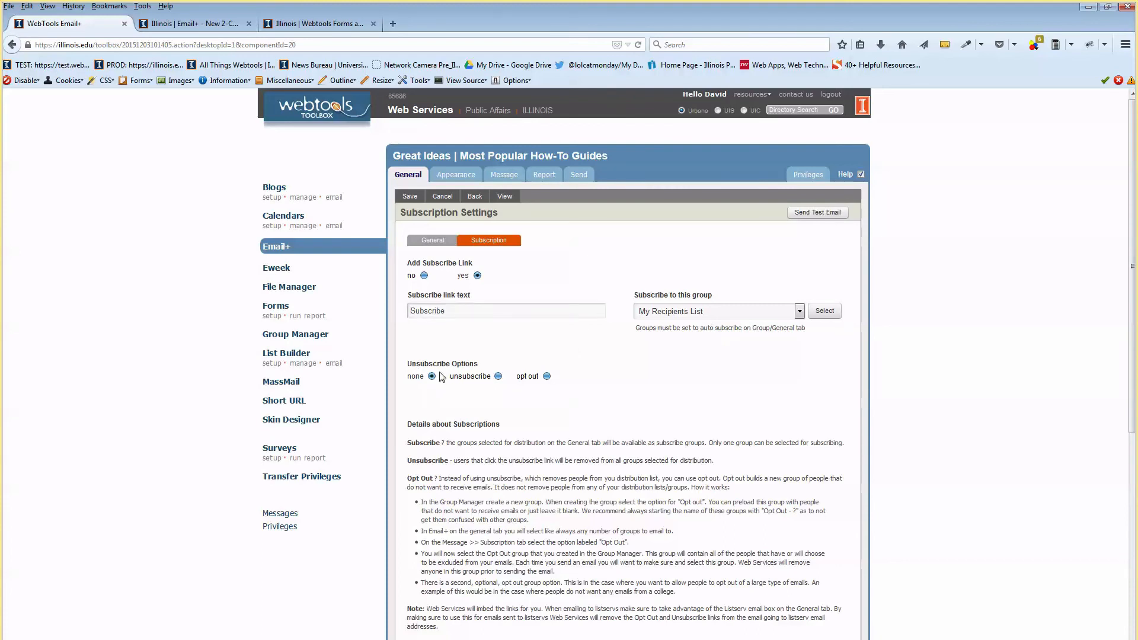
Step: Set the unsubscribe option to unsubscribe and review its link text, message and the groups affected
click(483, 380)
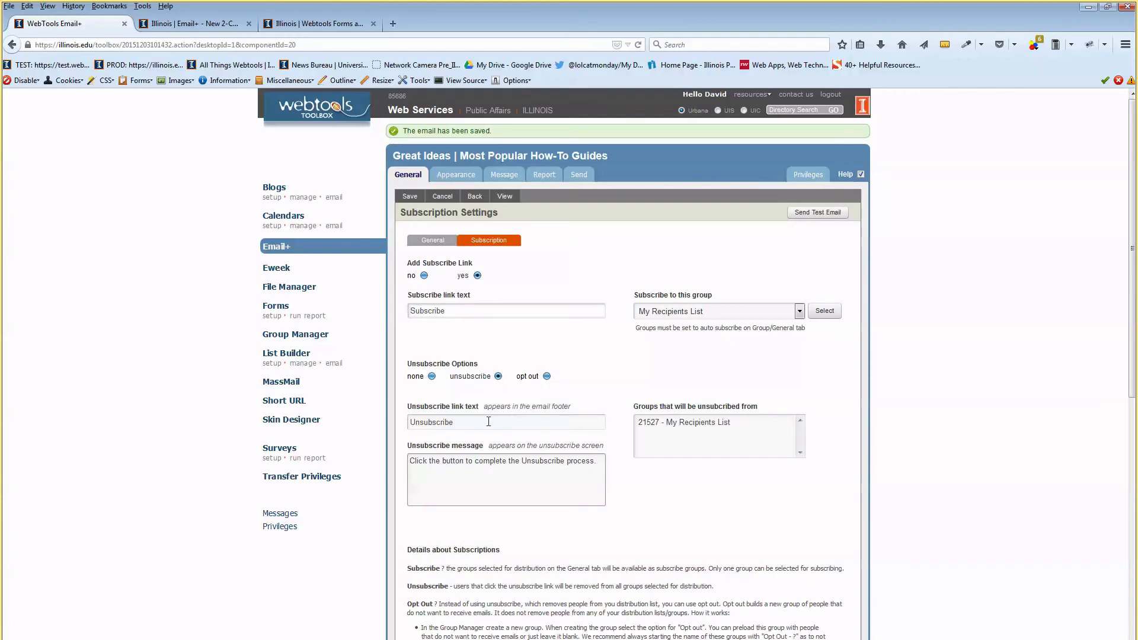
drag(488, 422, 397, 422)
click(673, 428)
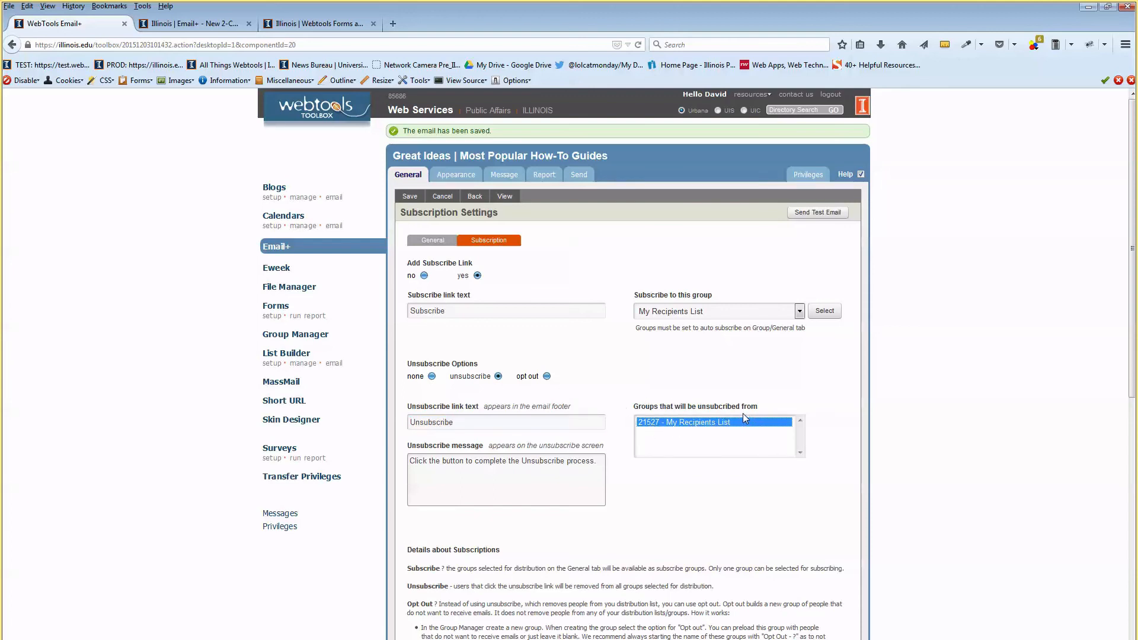
scroll(748, 412, down, 5)
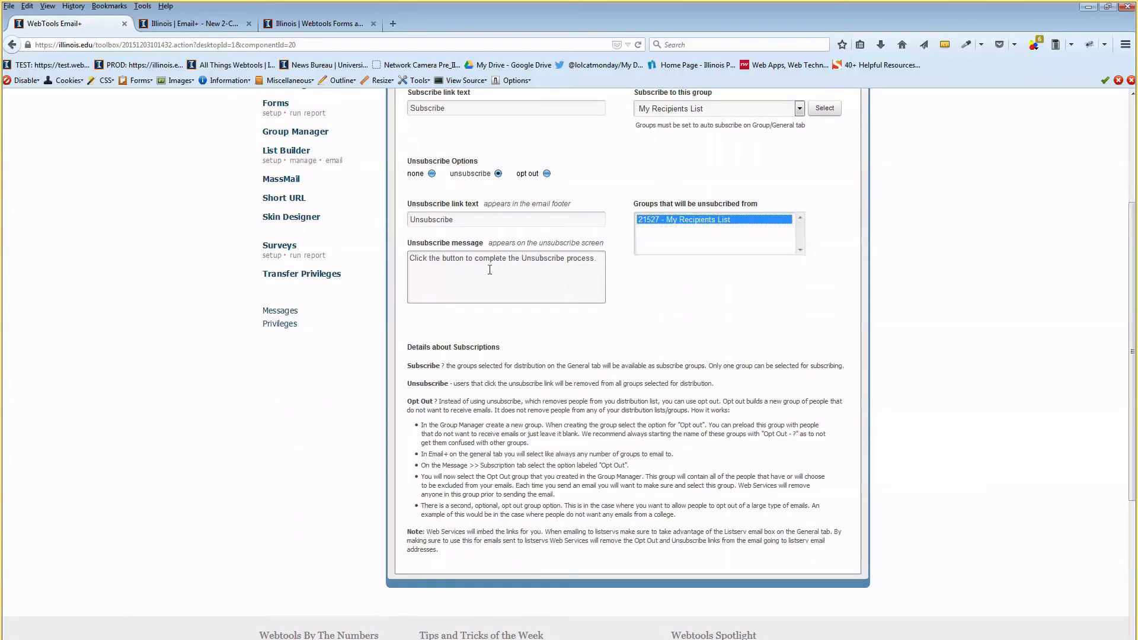
double_click(442, 259)
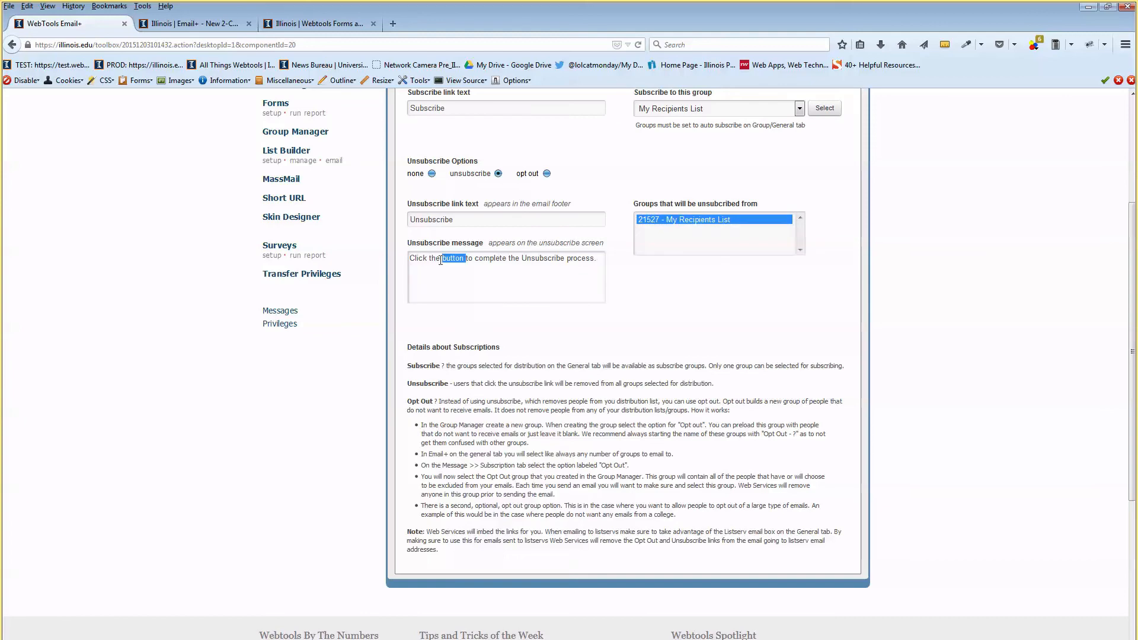
drag(419, 259, 539, 261)
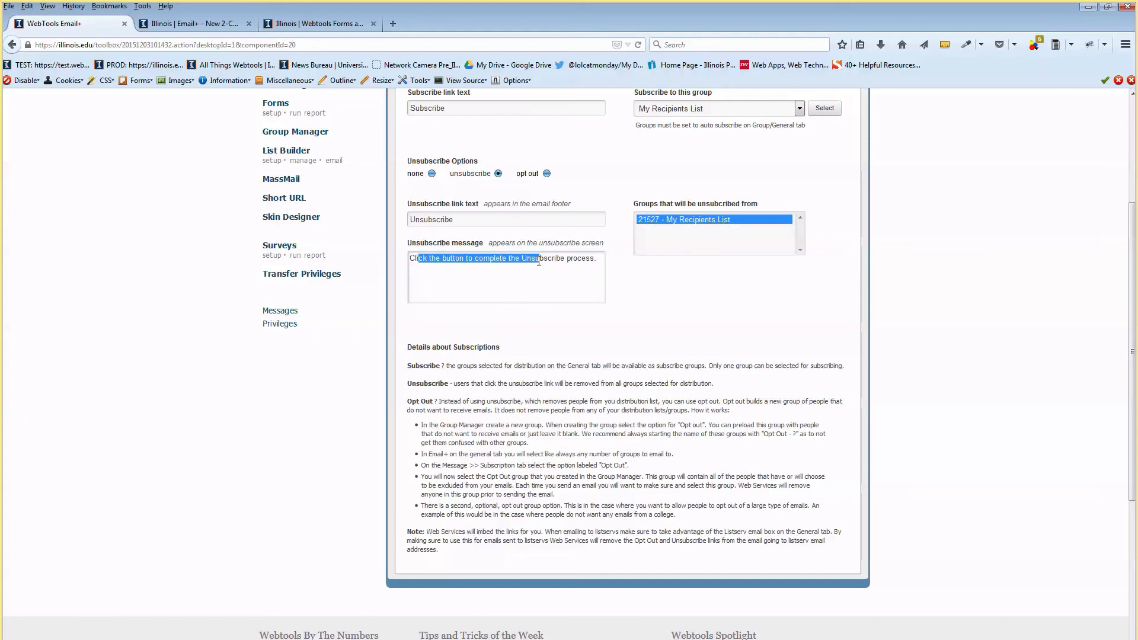
click(603, 281)
scroll(621, 290, up, 4)
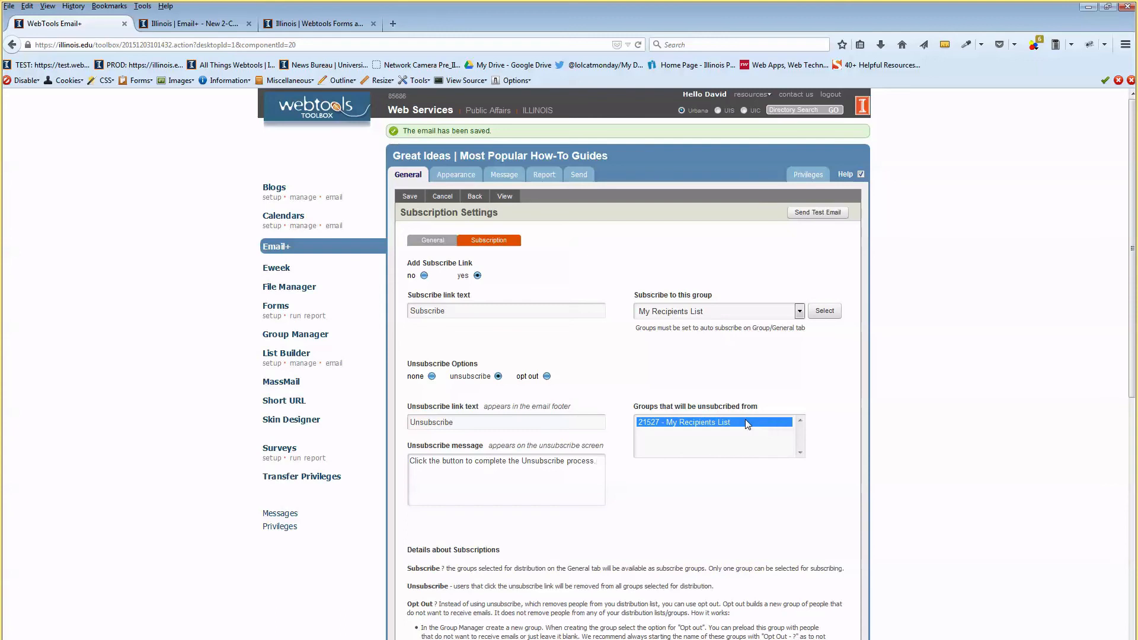
Step: Try the opt out choice under Unsubscribe Options and examine the Opt out 1 description
click(548, 377)
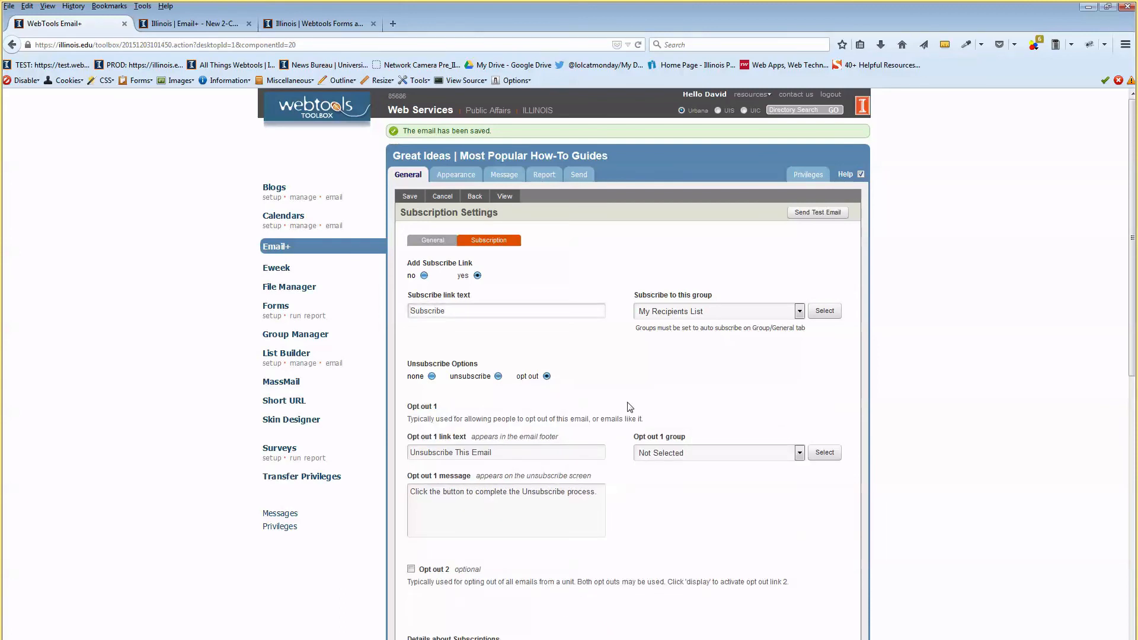
drag(425, 408, 433, 408)
click(471, 419)
Step: Find the Email+ Opt Out video on the All Things Webtools blog and open its post
click(317, 24)
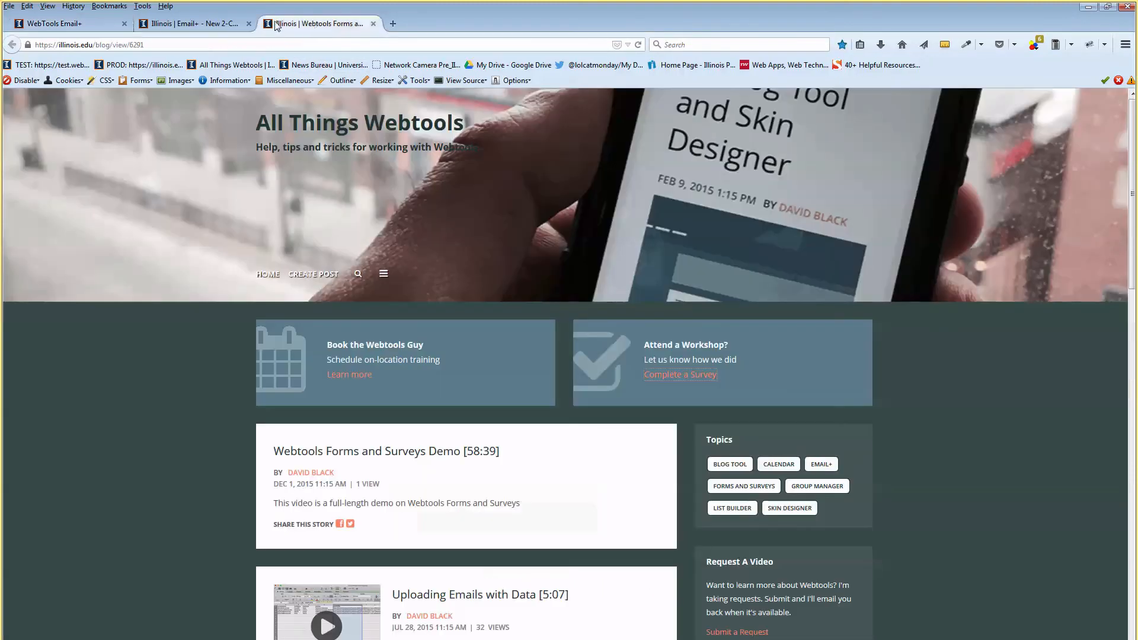
scroll(455, 313, down, 4)
scroll(456, 312, down, 5)
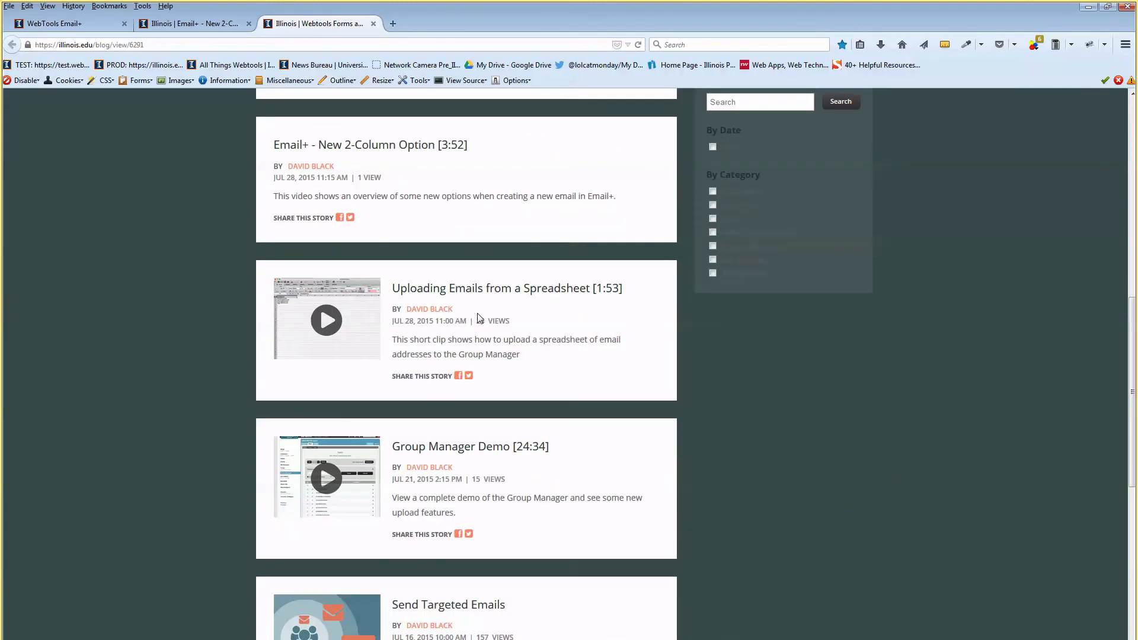
scroll(599, 320, down, 2)
scroll(660, 319, down, 6)
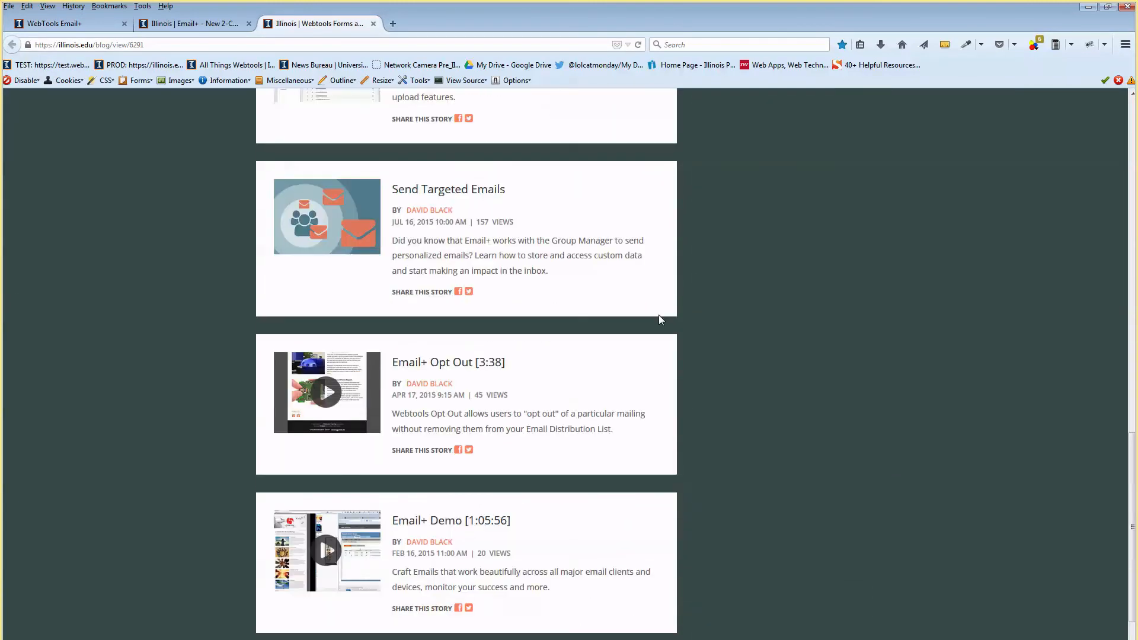
click(462, 307)
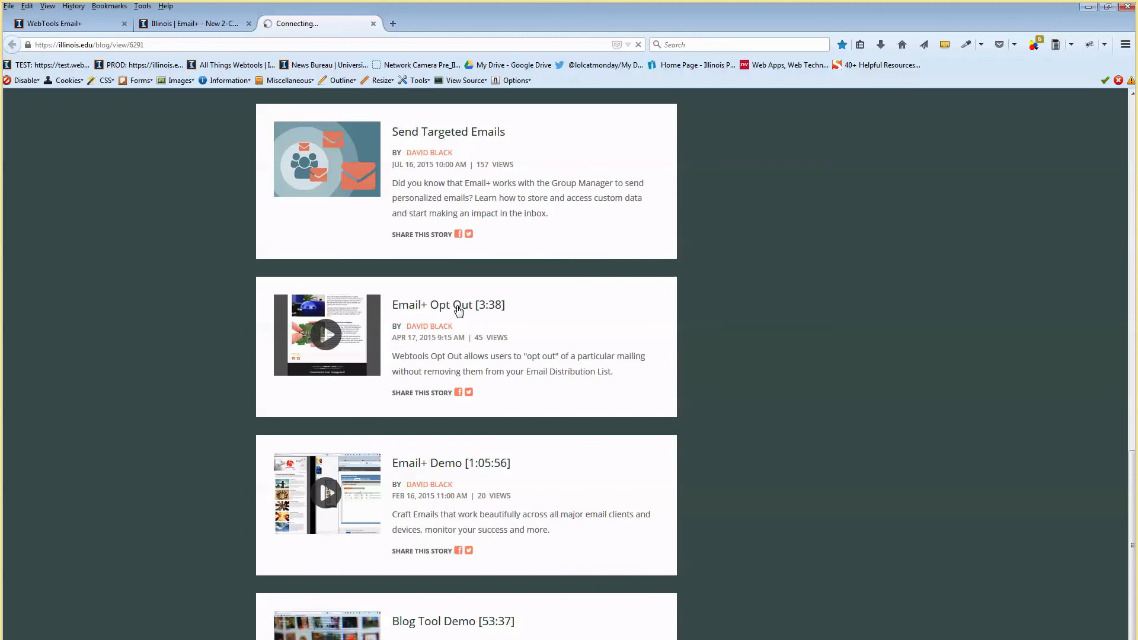
scroll(572, 318, down, 3)
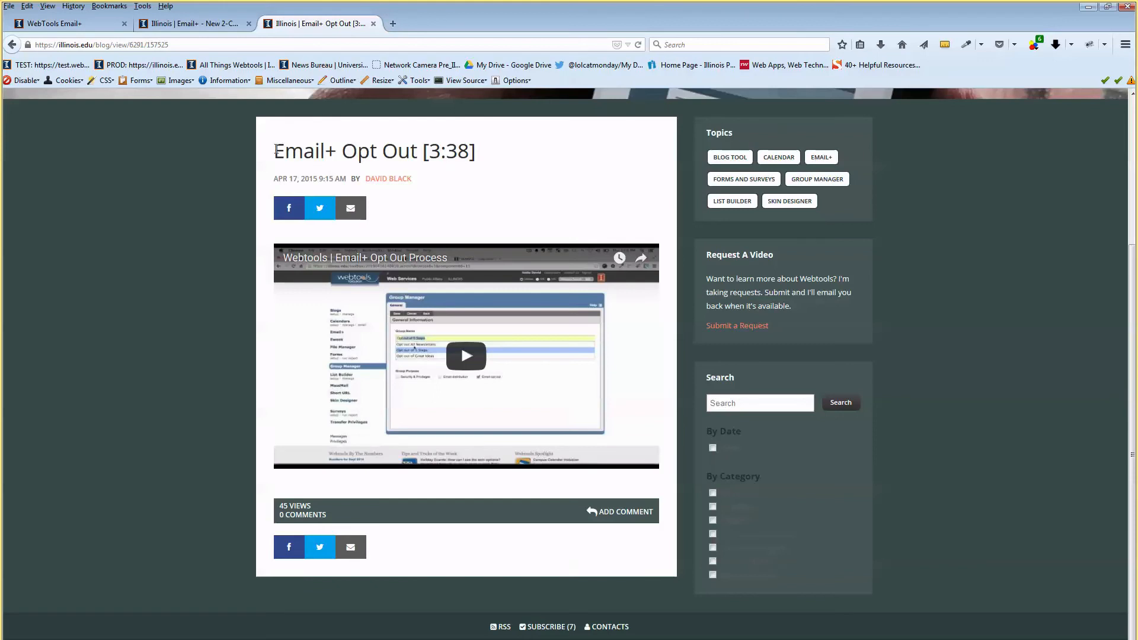
drag(276, 151, 417, 151)
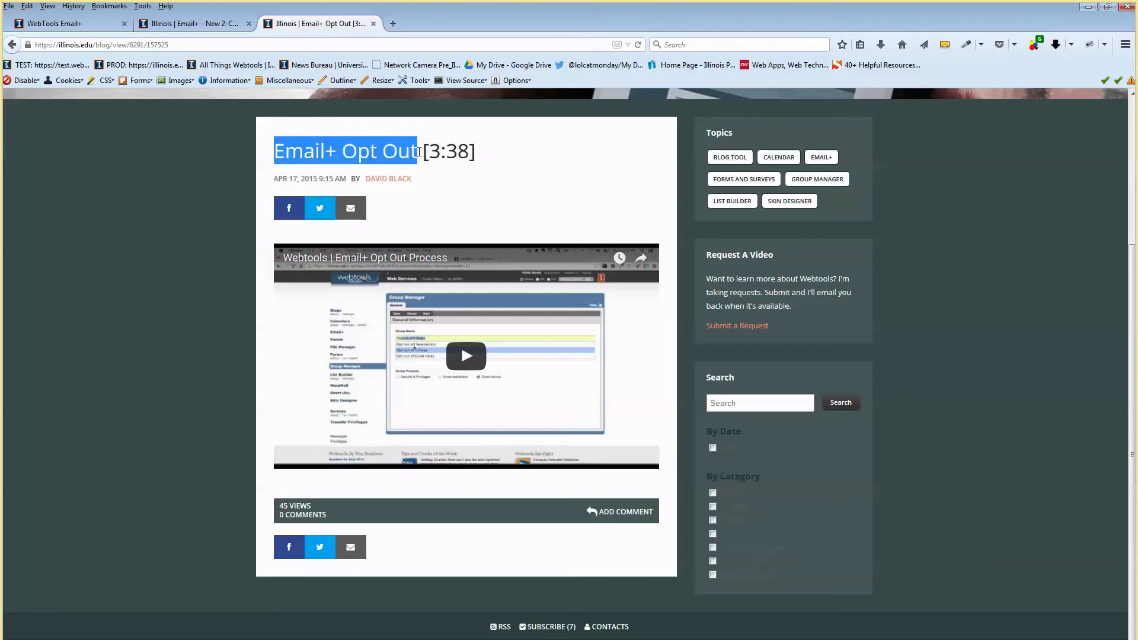
click(511, 199)
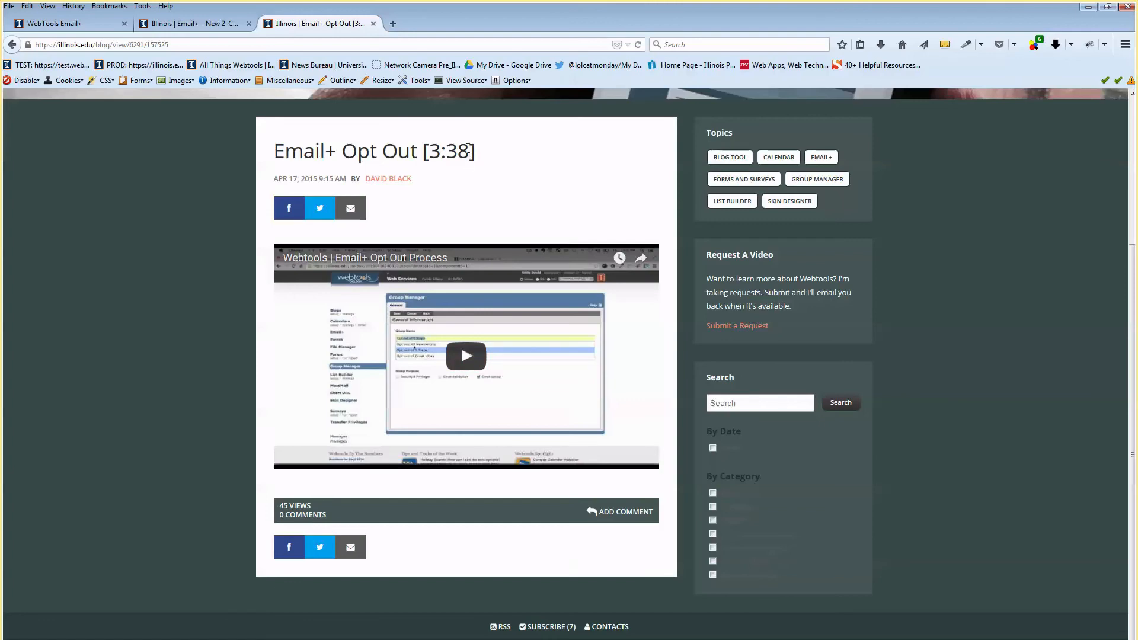
scroll(506, 179, up, 5)
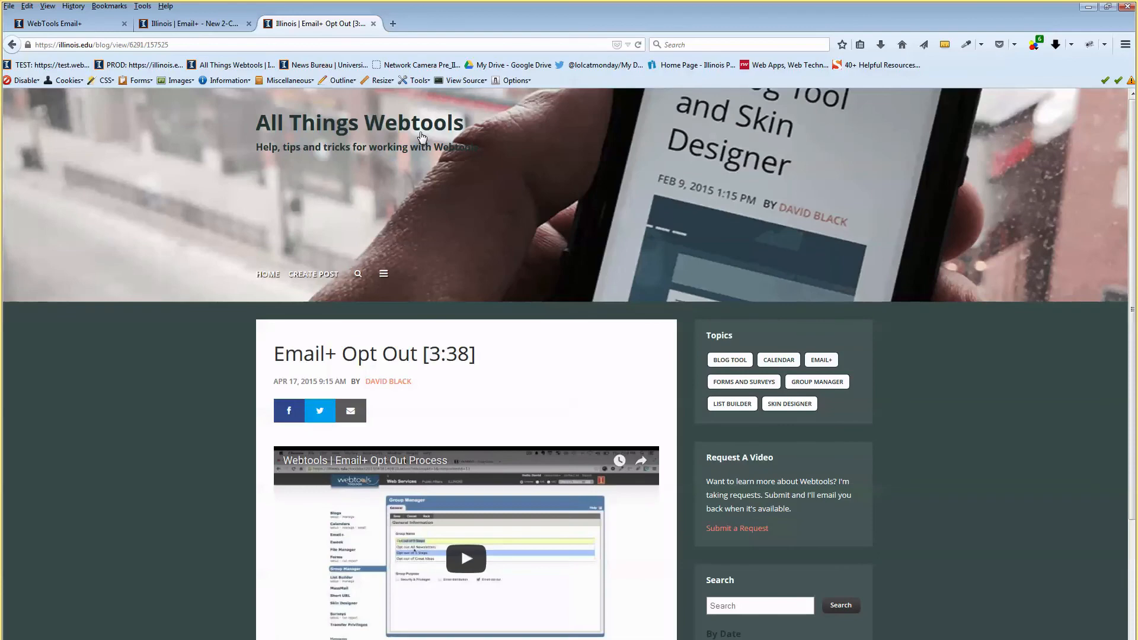
Step: Check the Email+ 2-column video post, return to the WebTools Email+ page, and examine the Opt out 1 and Opt out 2 settings
click(220, 23)
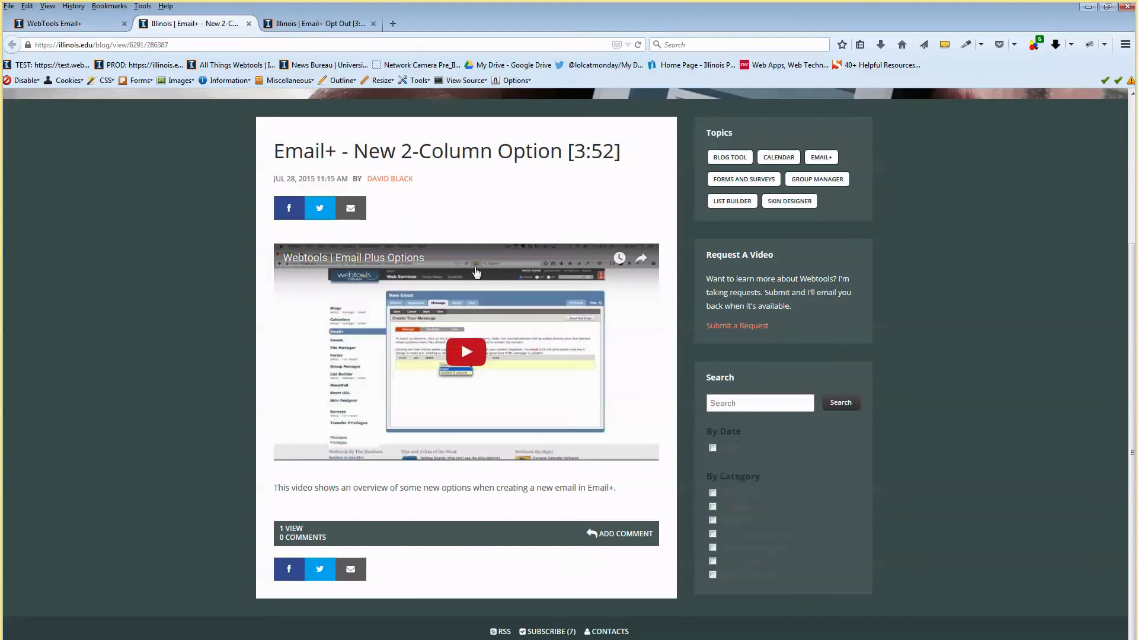
click(100, 25)
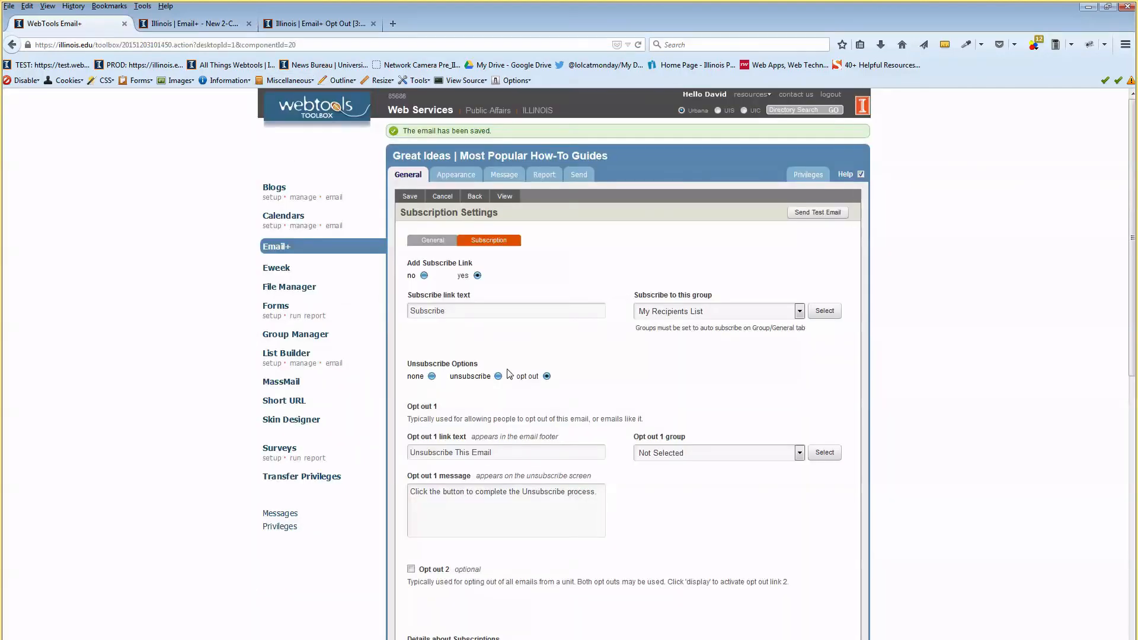
scroll(581, 372, down, 2)
scroll(582, 372, down, 1)
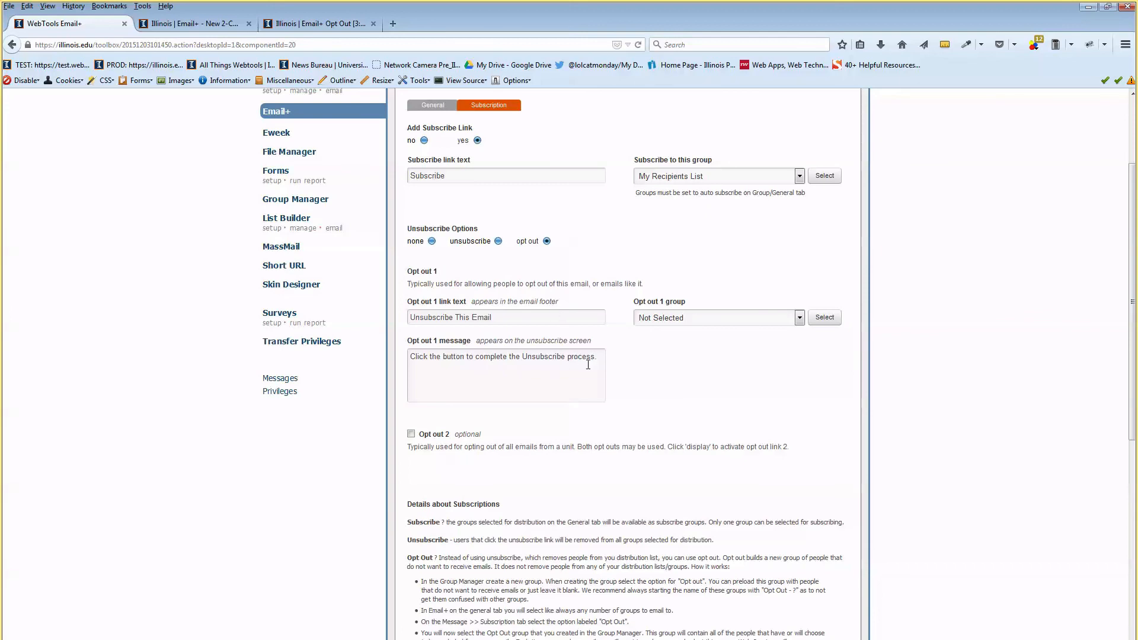
scroll(588, 364, up, 4)
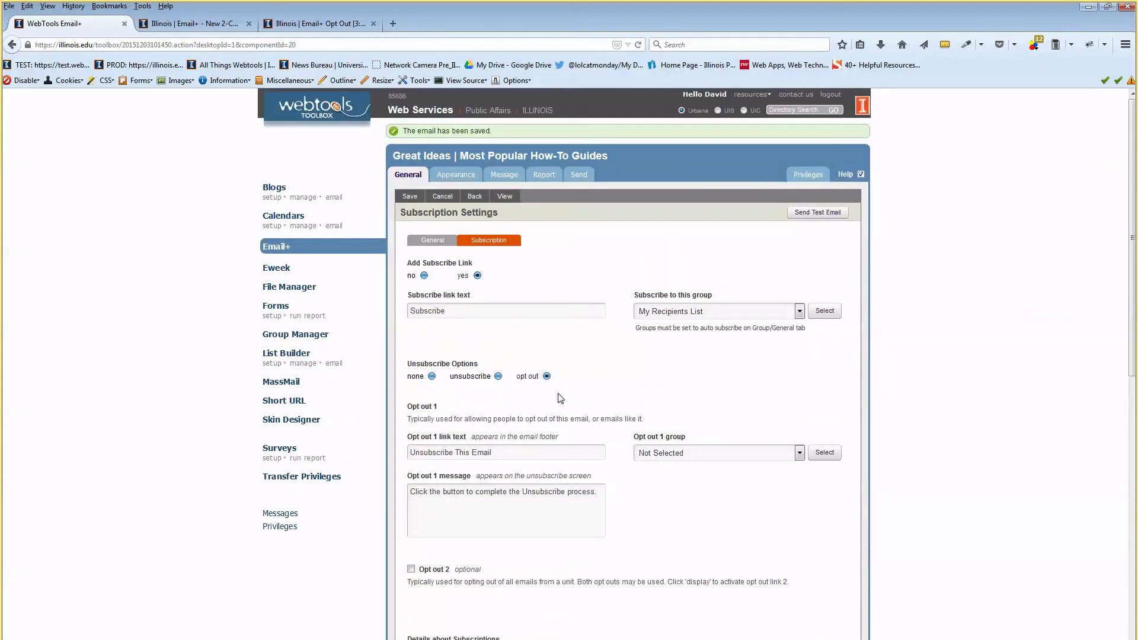
Step: Set the unsubscribe option back to unsubscribe and save the Subscription settings
click(499, 377)
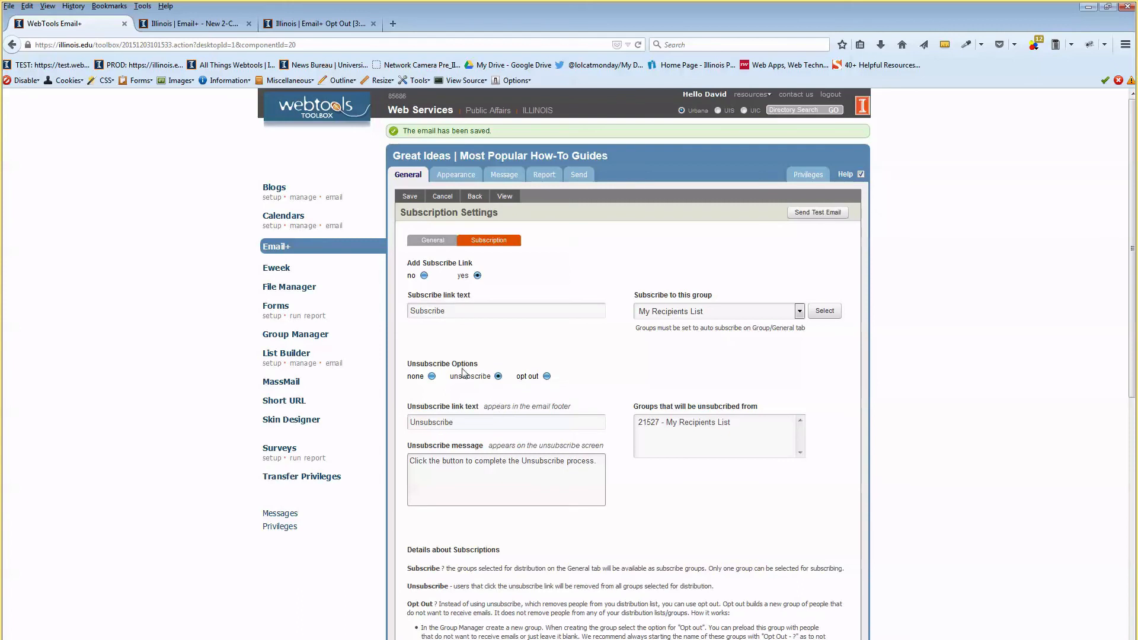
click(664, 312)
click(662, 365)
click(410, 196)
Step: Open the Appearance settings, view the email's generated page with the current skin, and return to the skin choices
click(458, 176)
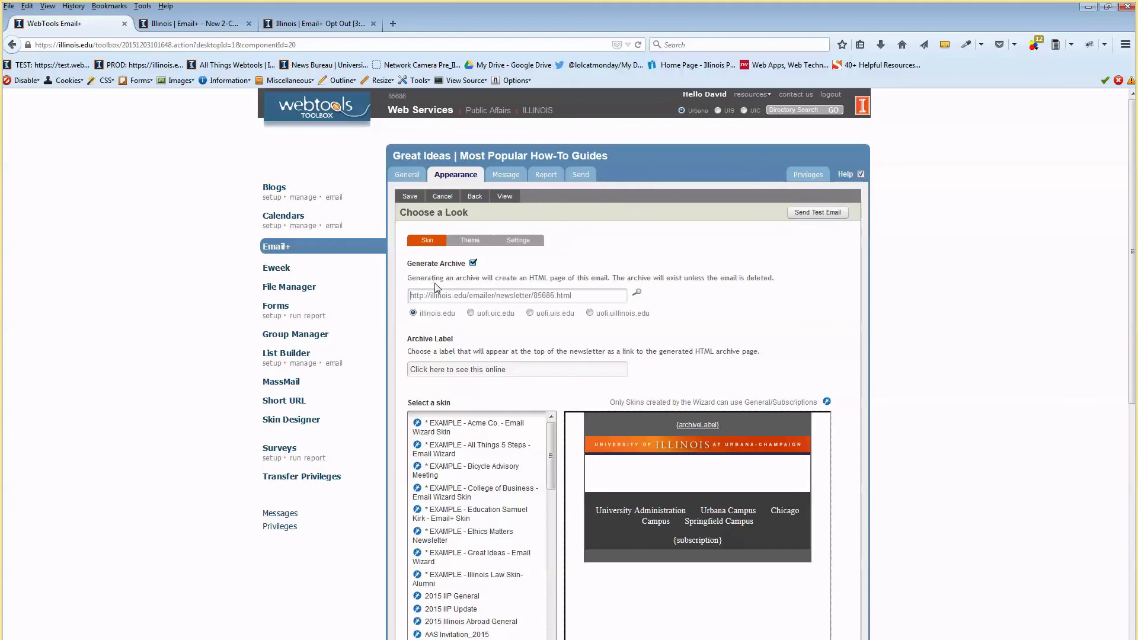
click(511, 199)
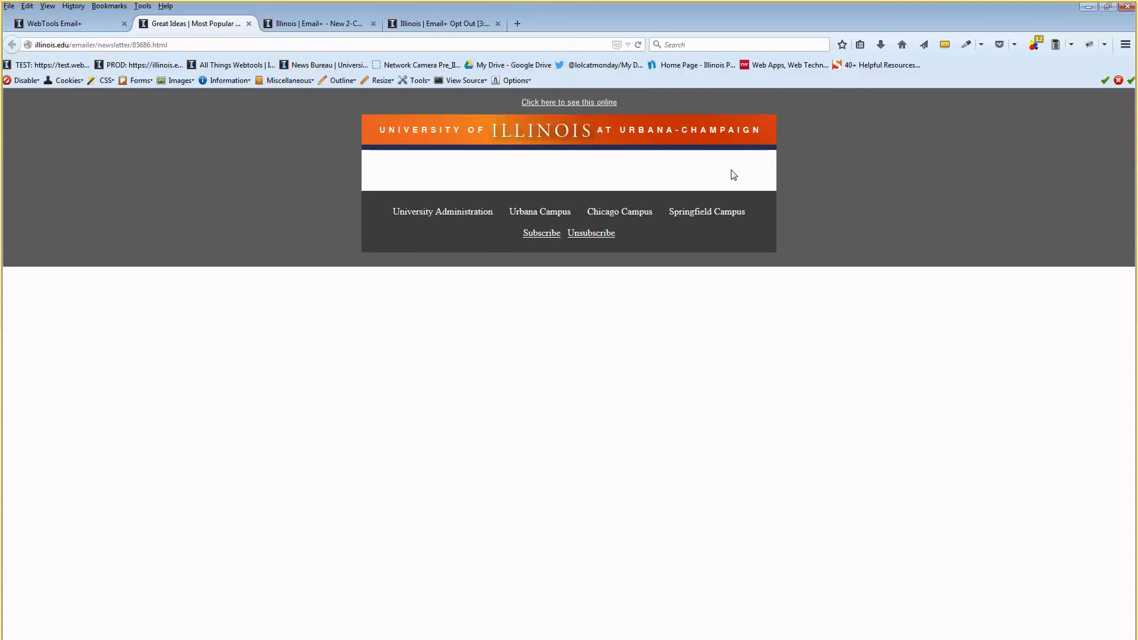
click(92, 24)
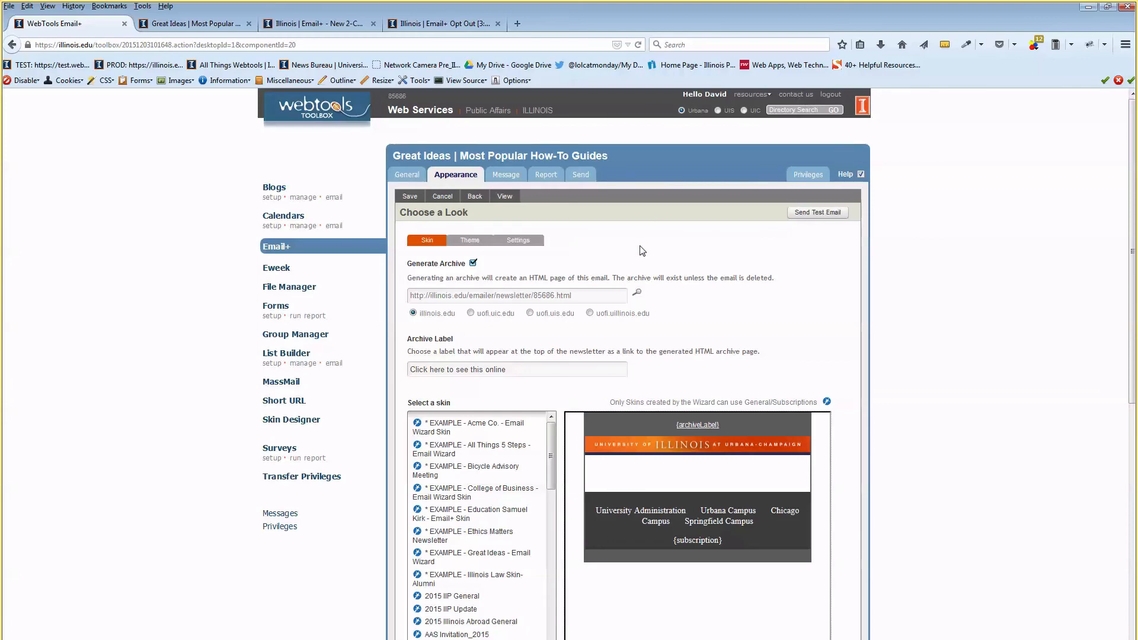
Step: Apply the * EXAMPLE - Great Ideas - Email Wizard skin to the email and check its preview
scroll(593, 251, down, 5)
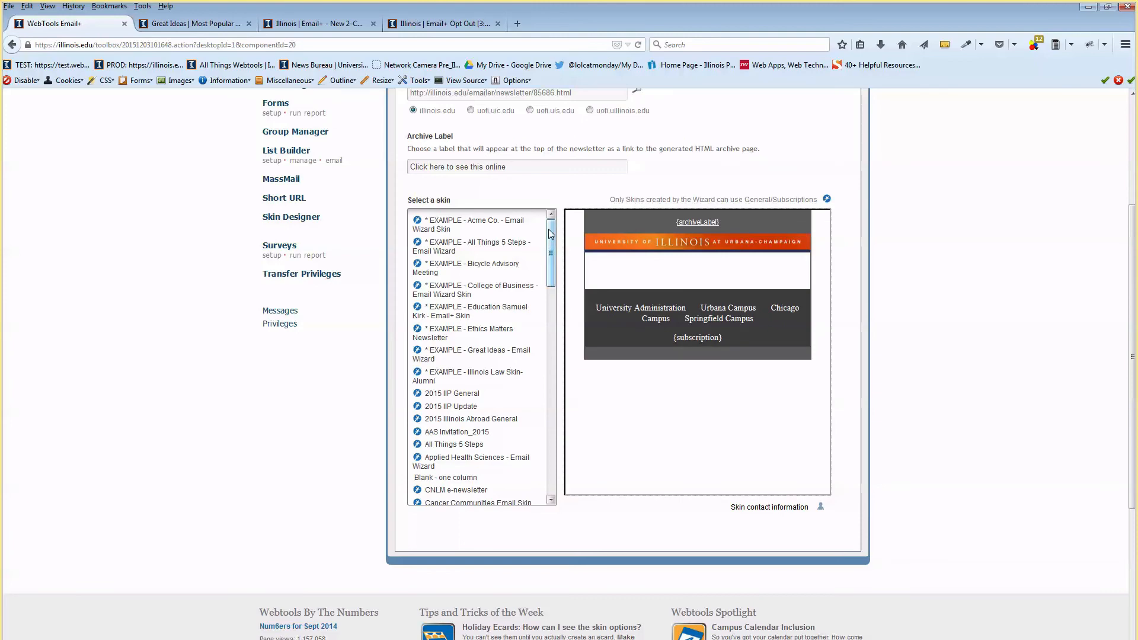
scroll(553, 237, up, 3)
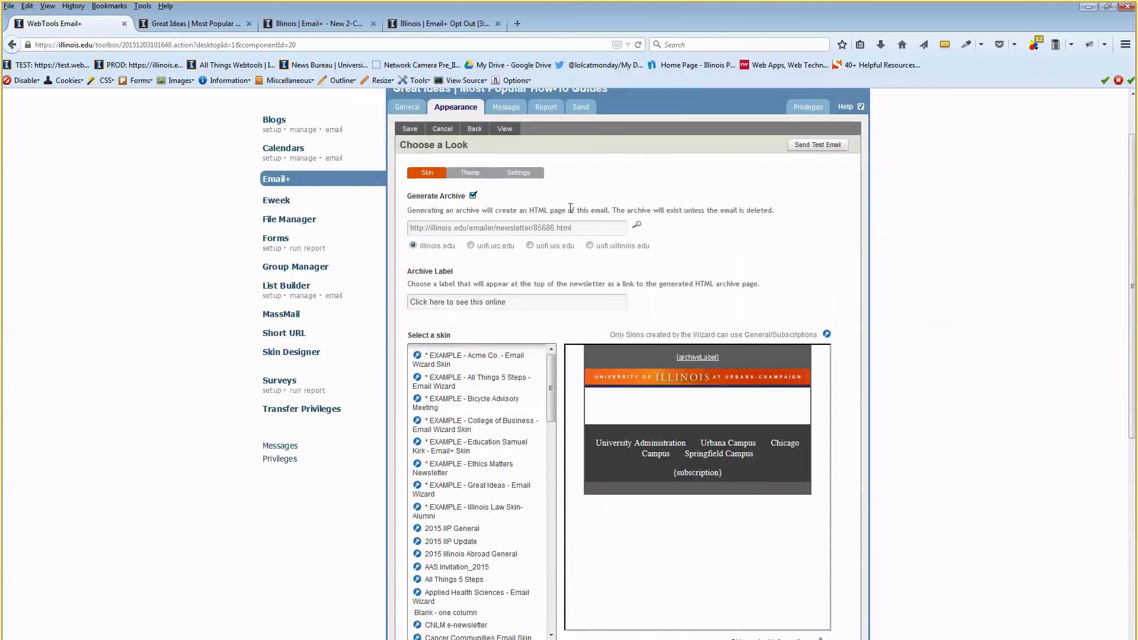
scroll(570, 208, up, 2)
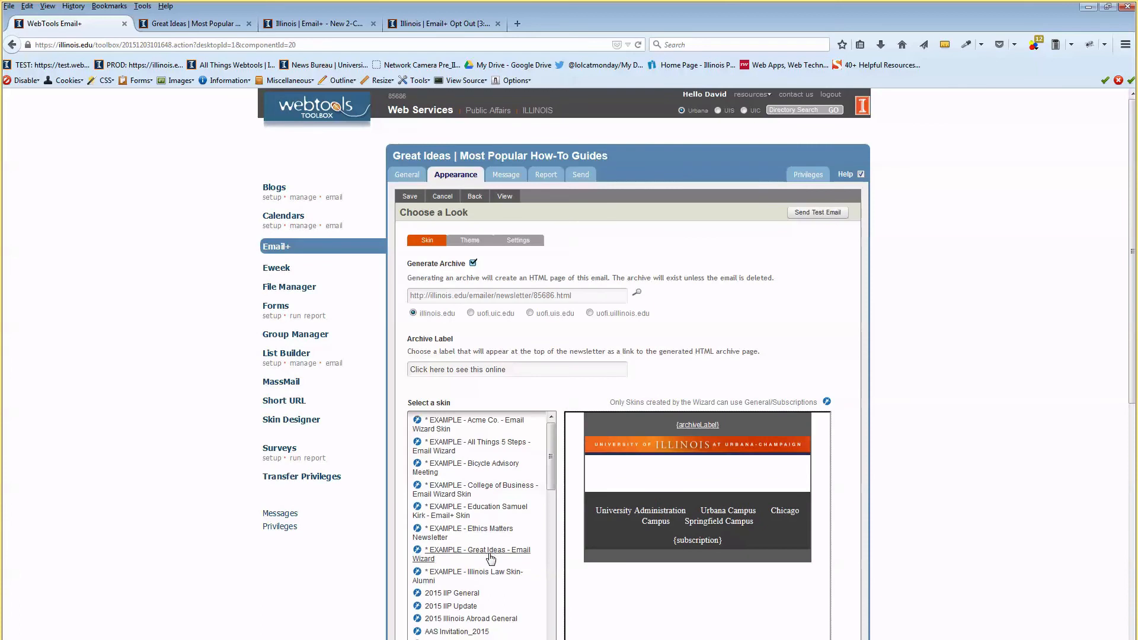
scroll(480, 516, down, 2)
click(489, 513)
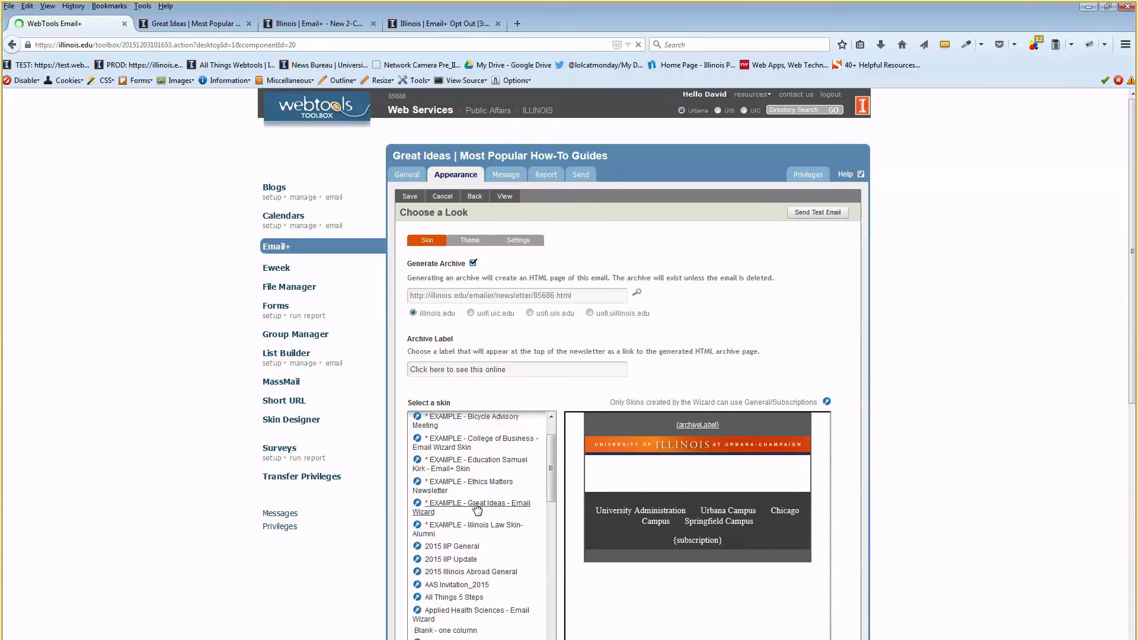
scroll(700, 468, down, 2)
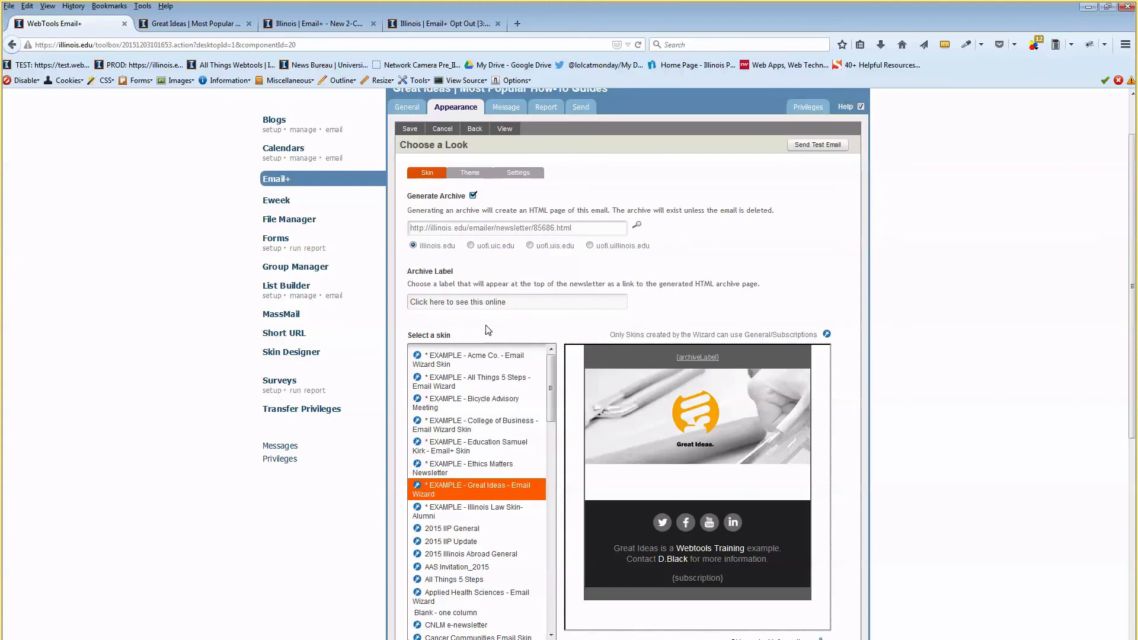
Step: View the email's generated page with the Great Ideas skin, check its archive link, and return to the Archive Label setting
scroll(483, 296, up, 2)
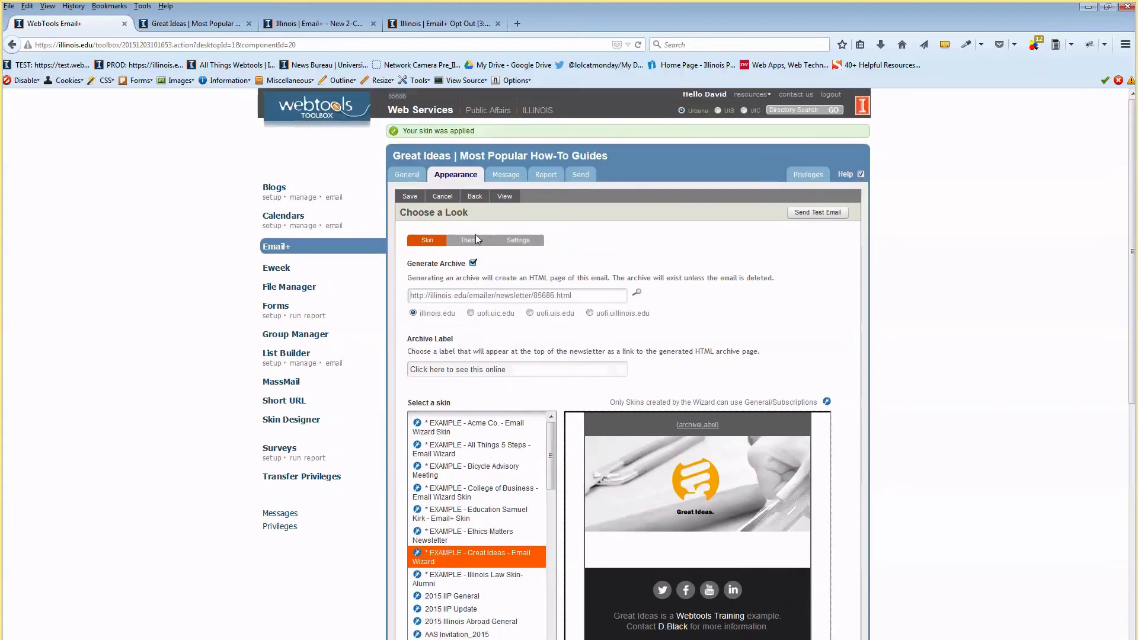
click(504, 197)
click(506, 198)
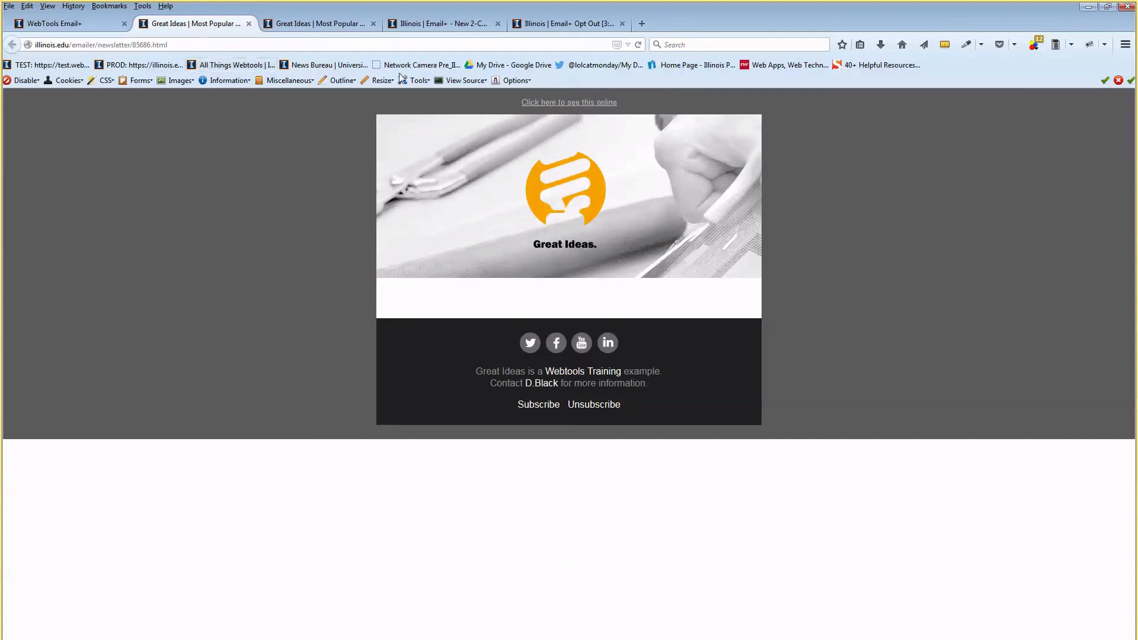
drag(633, 110, 530, 108)
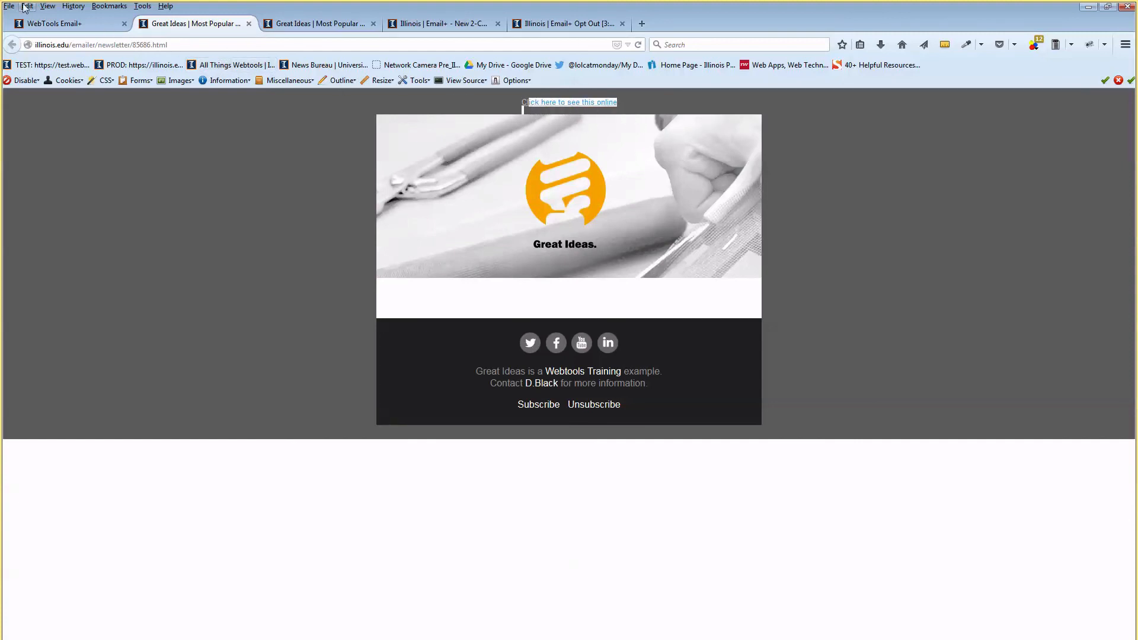
click(49, 21)
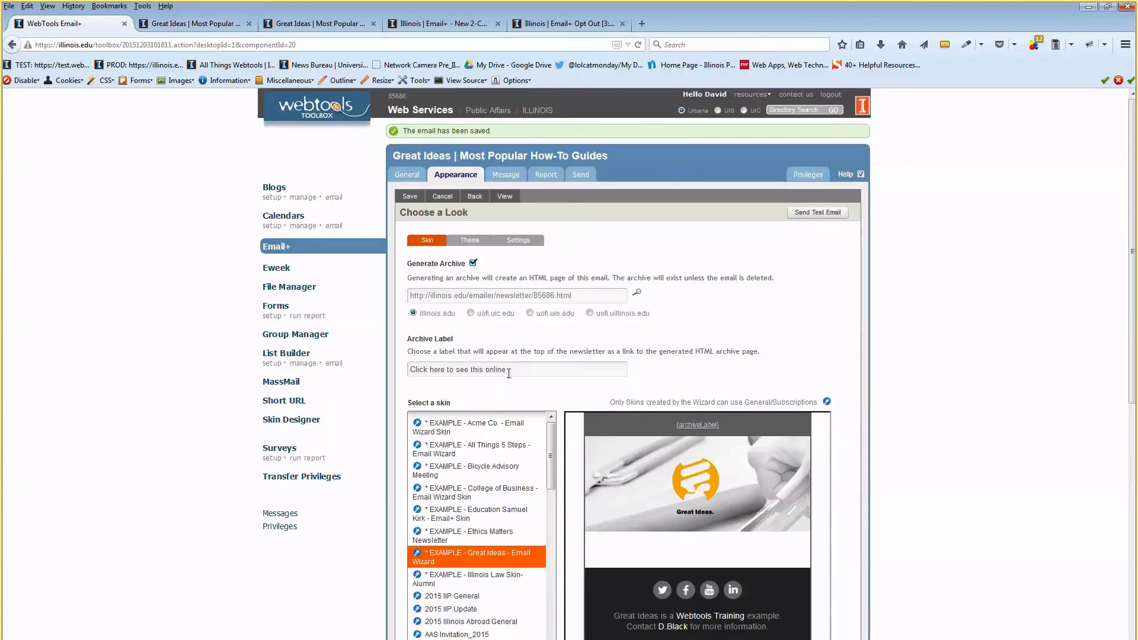
drag(509, 372, 397, 366)
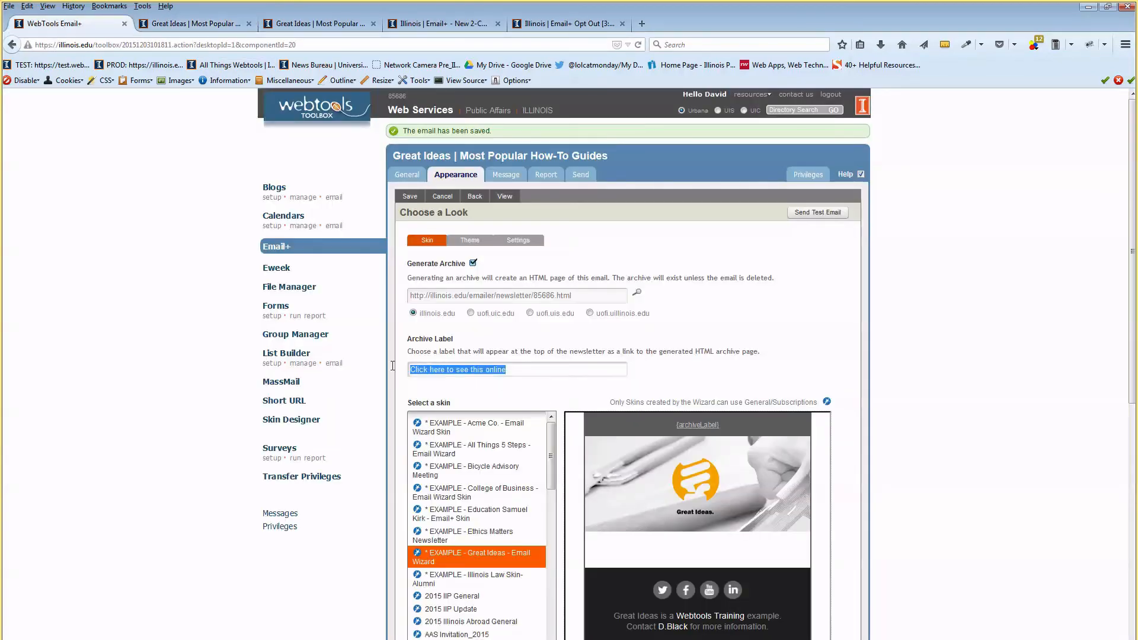
Step: Examine the email's theme choices and the default theme settings for titles, headings, content, anchors and social media, and return to the skin choices
scroll(551, 376, down, 4)
scroll(551, 377, up, 4)
click(471, 240)
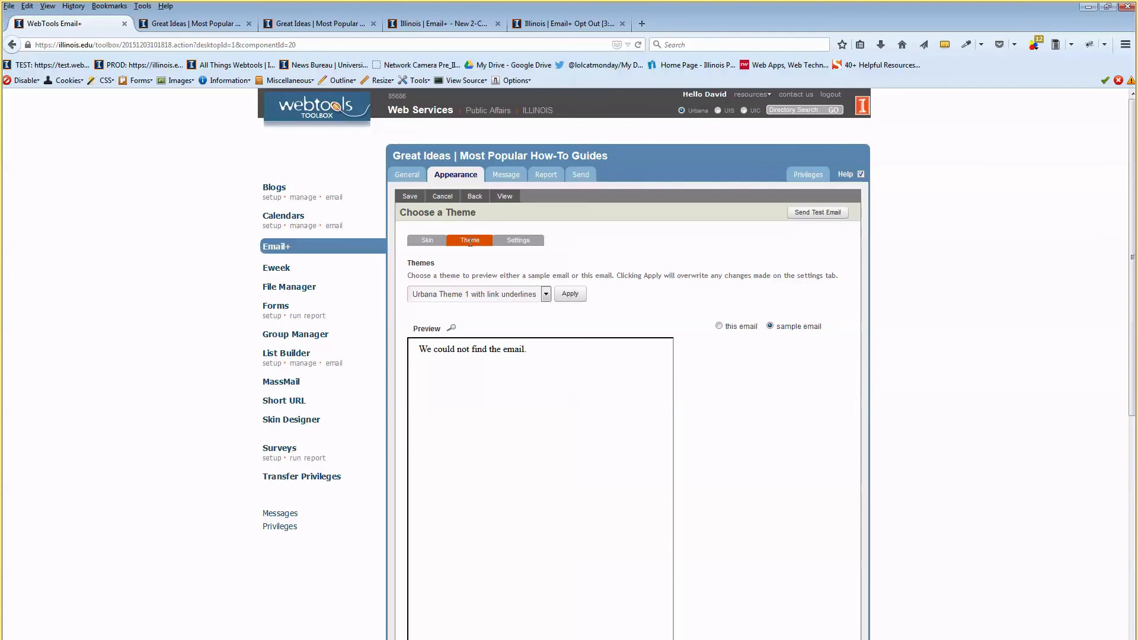
click(523, 242)
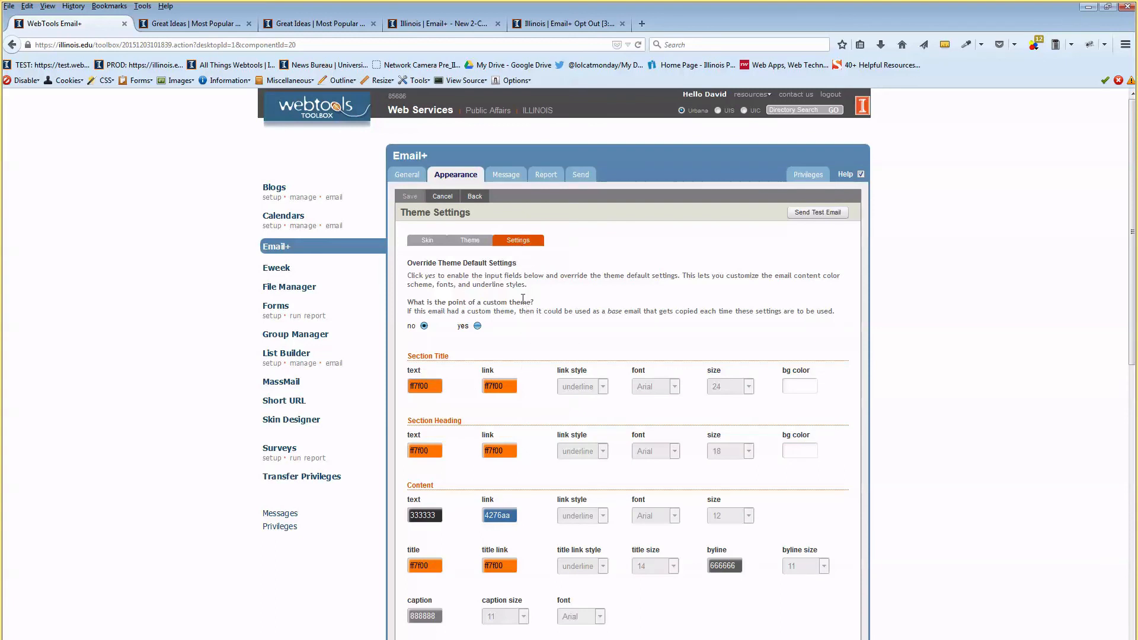
scroll(502, 377, down, 3)
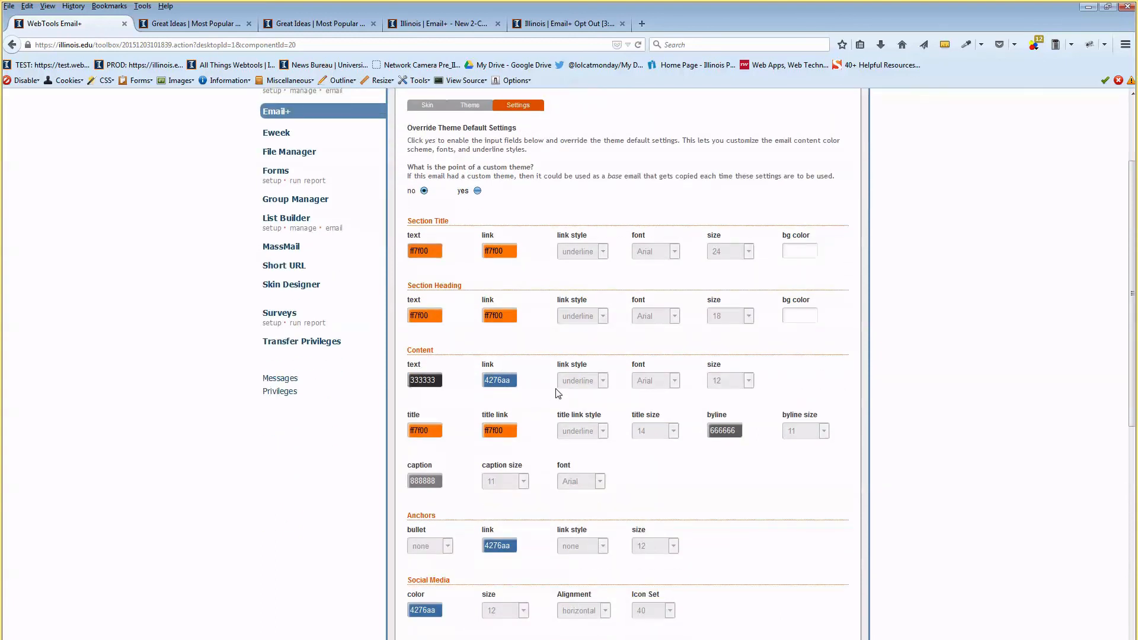
scroll(557, 395, up, 3)
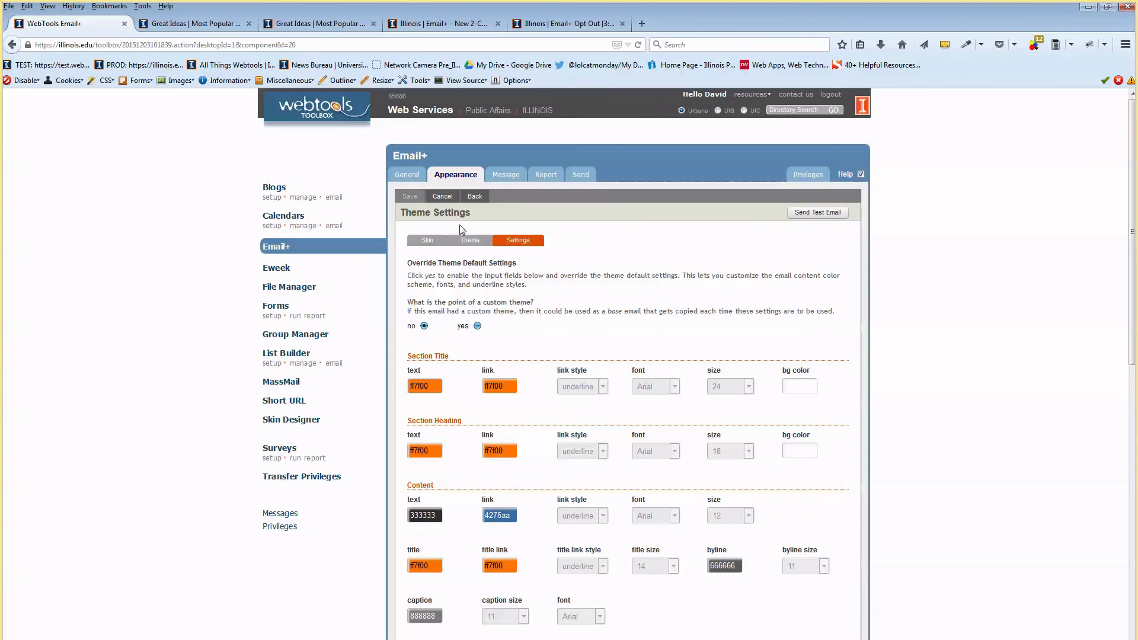
click(426, 242)
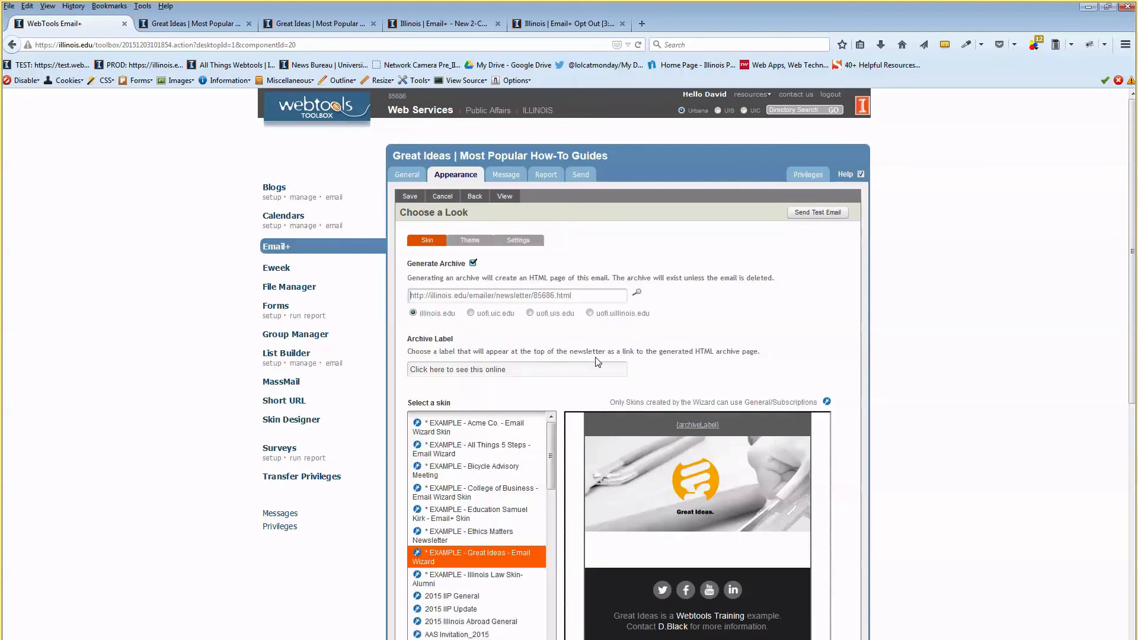
Step: Examine the element types that can be inserted in the email's message, save the email and return to the My Emails list
click(510, 178)
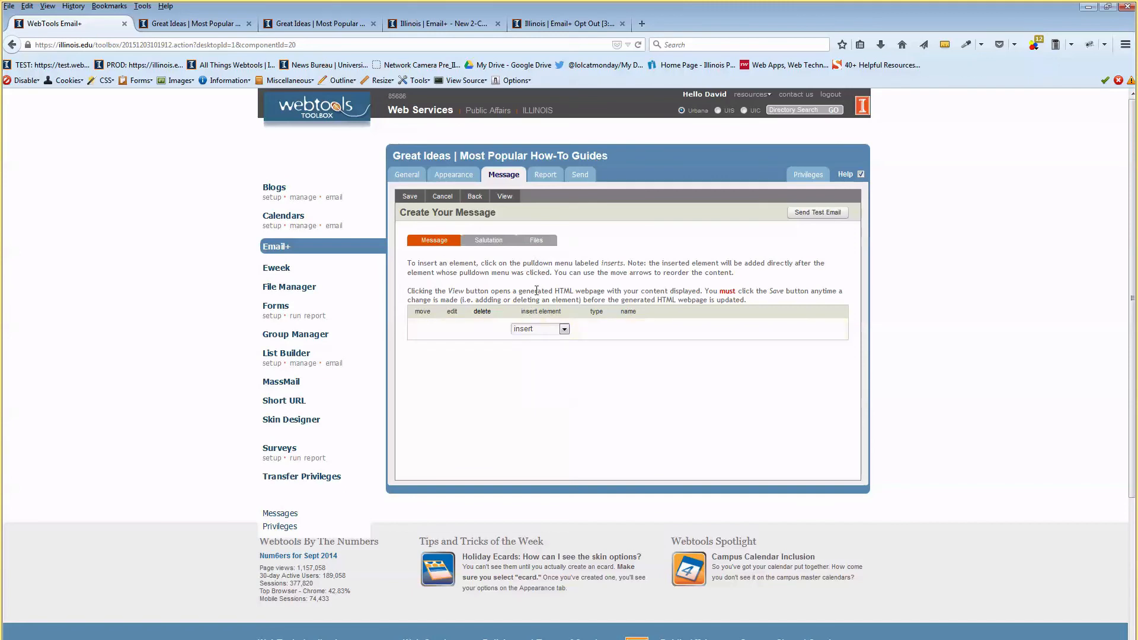
click(555, 330)
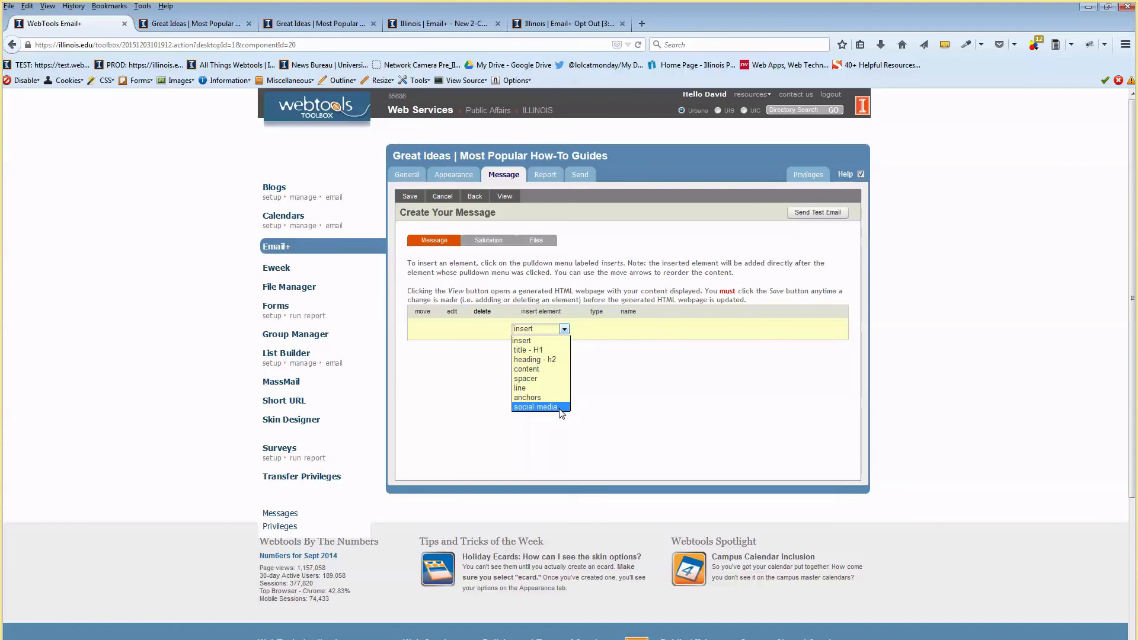
click(613, 401)
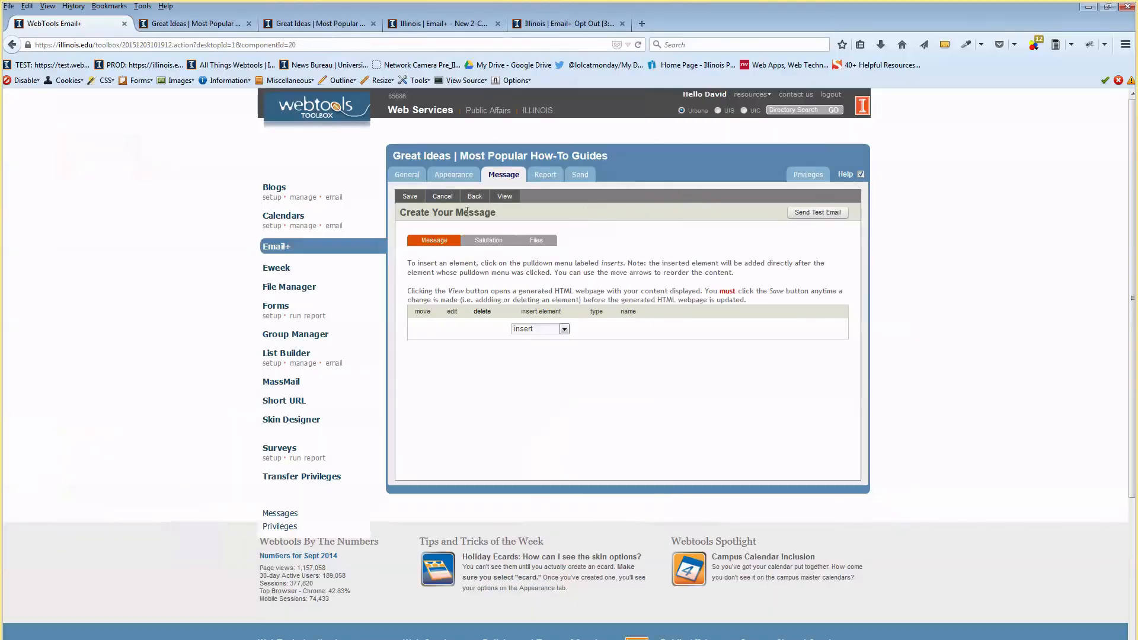
click(409, 196)
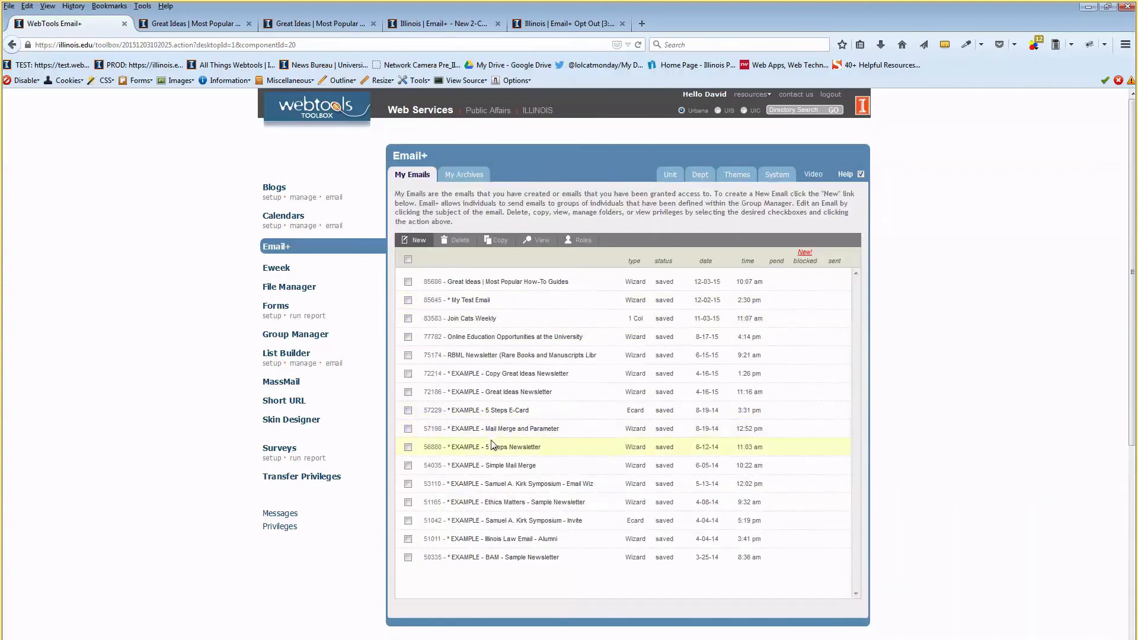
Step: View the * EXAMPLE - Great Ideas Newsletter sample and look through its content down to the footer
click(408, 392)
click(534, 250)
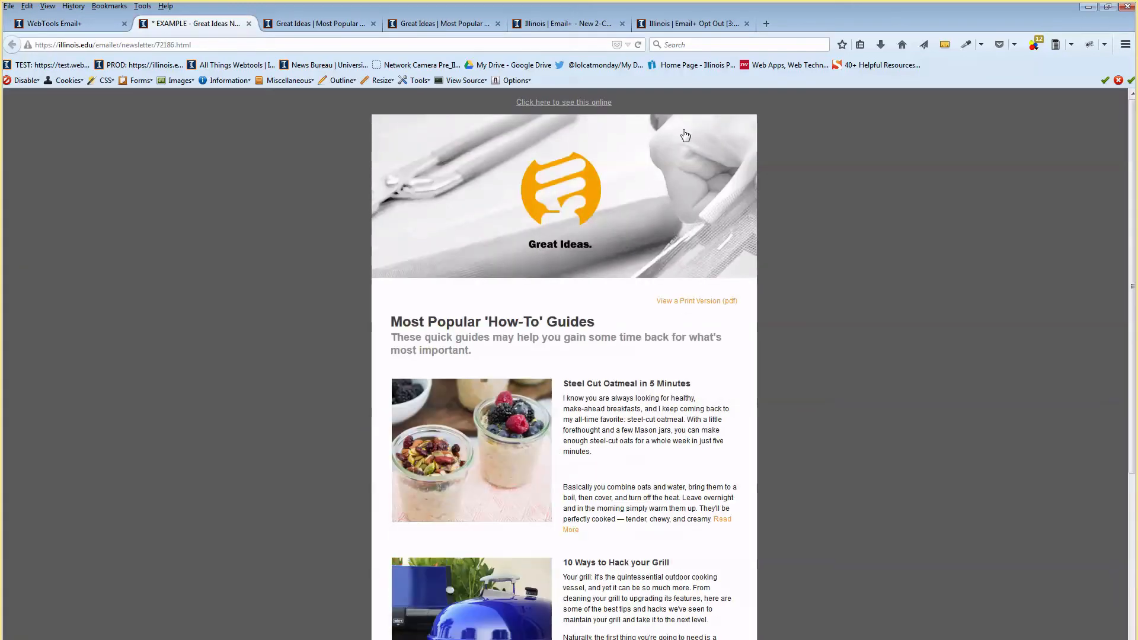
scroll(670, 248, down, 6)
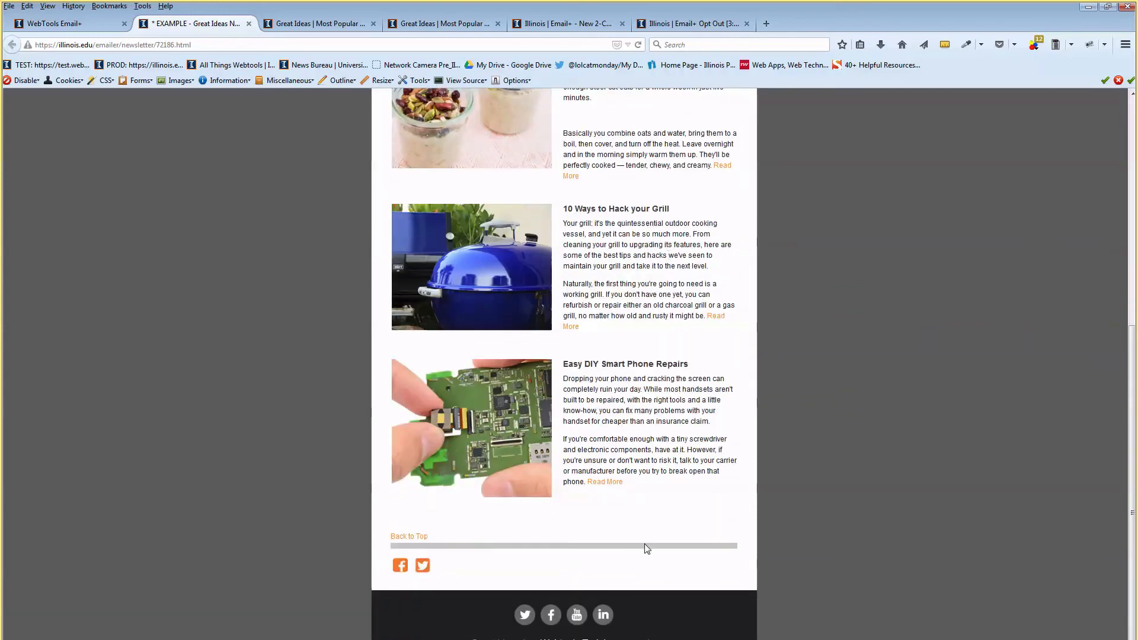
Step: Check the sample newsletter's responsive layout by narrowing the browser window to phone width, reading it through, and restoring the full-size window
double_click(813, 19)
drag(814, 23, 660, 37)
scroll(772, 329, down, 4)
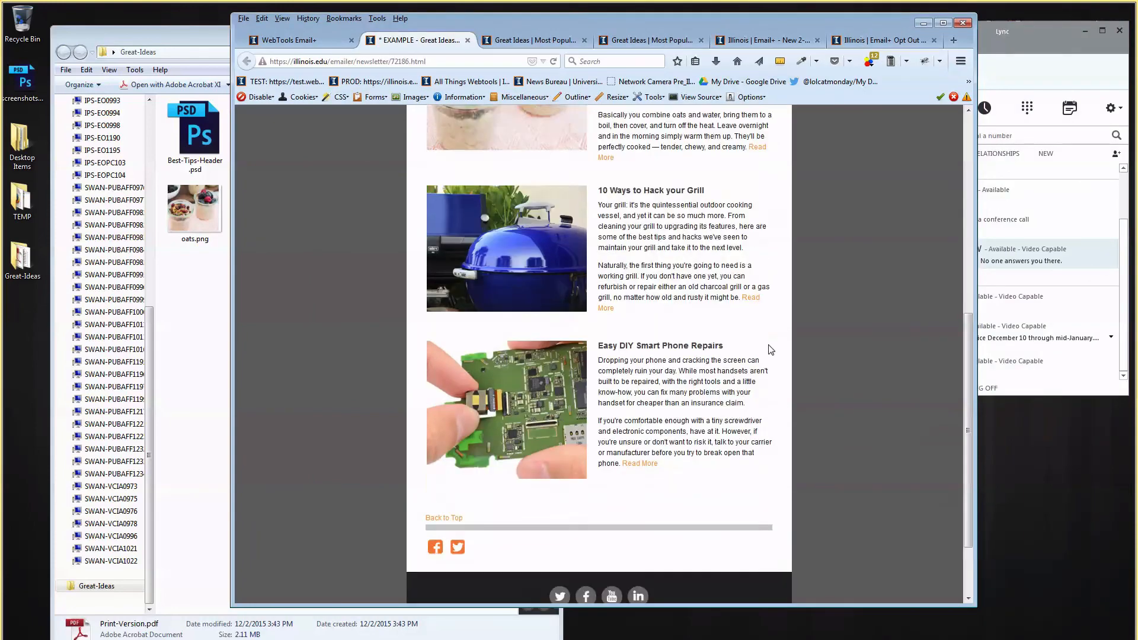
scroll(764, 277, up, 15)
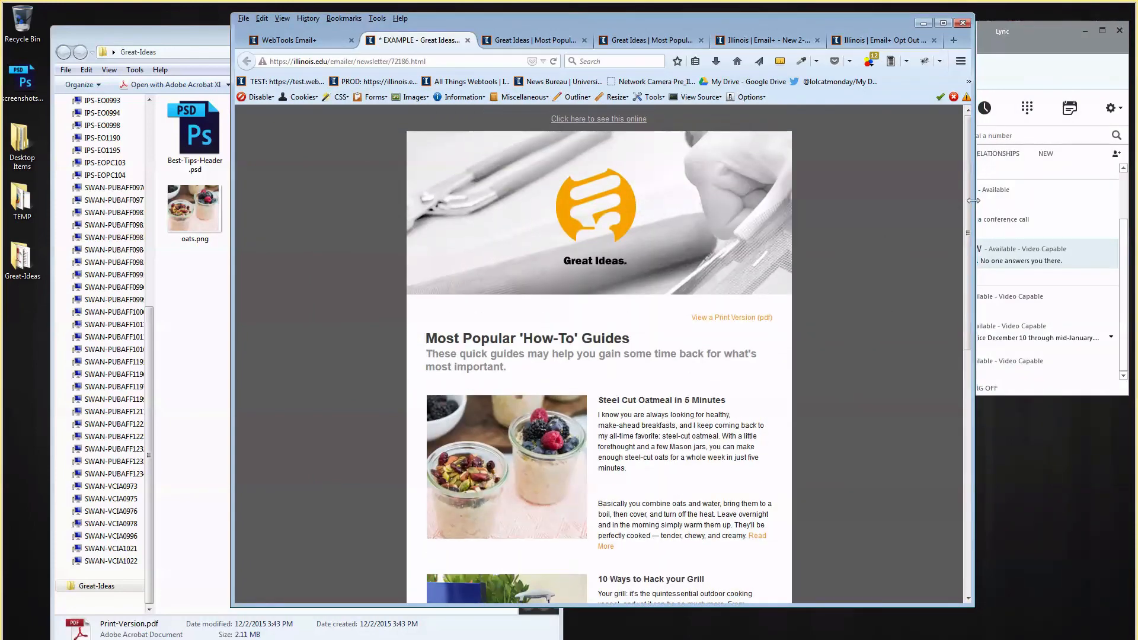
drag(977, 252, 422, 255)
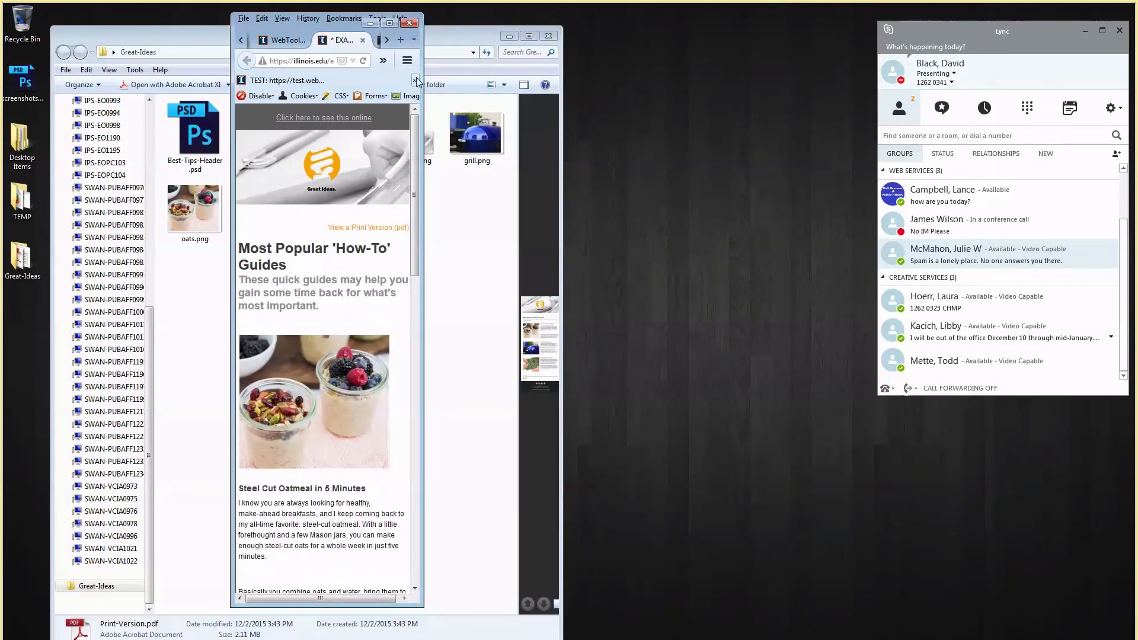
drag(424, 87, 443, 88)
scroll(386, 257, down, 12)
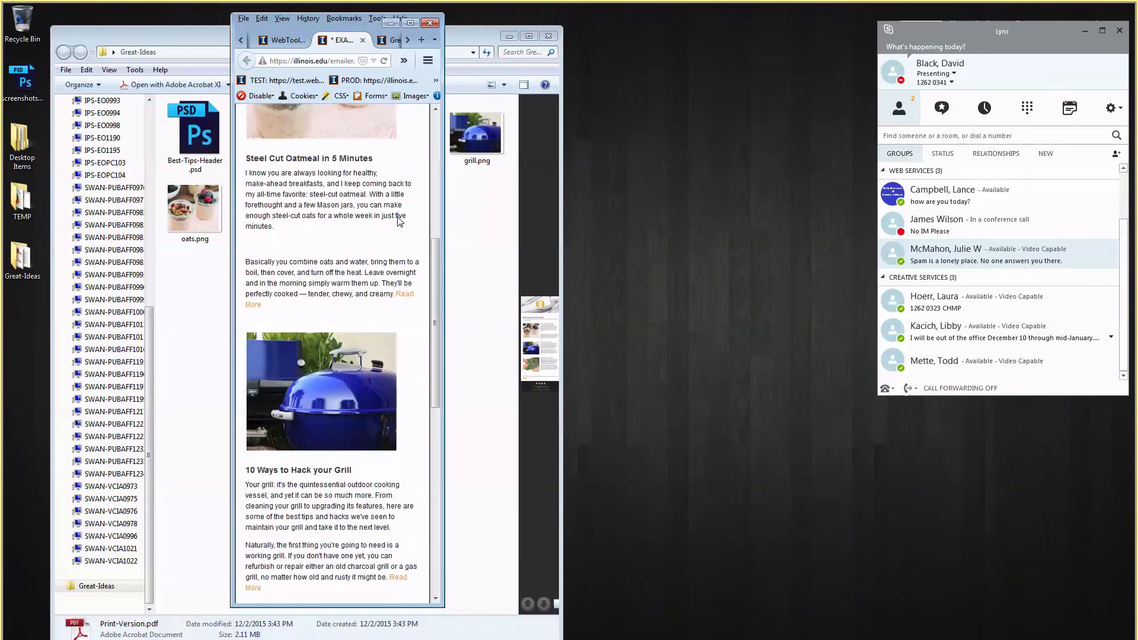
scroll(386, 257, down, 3)
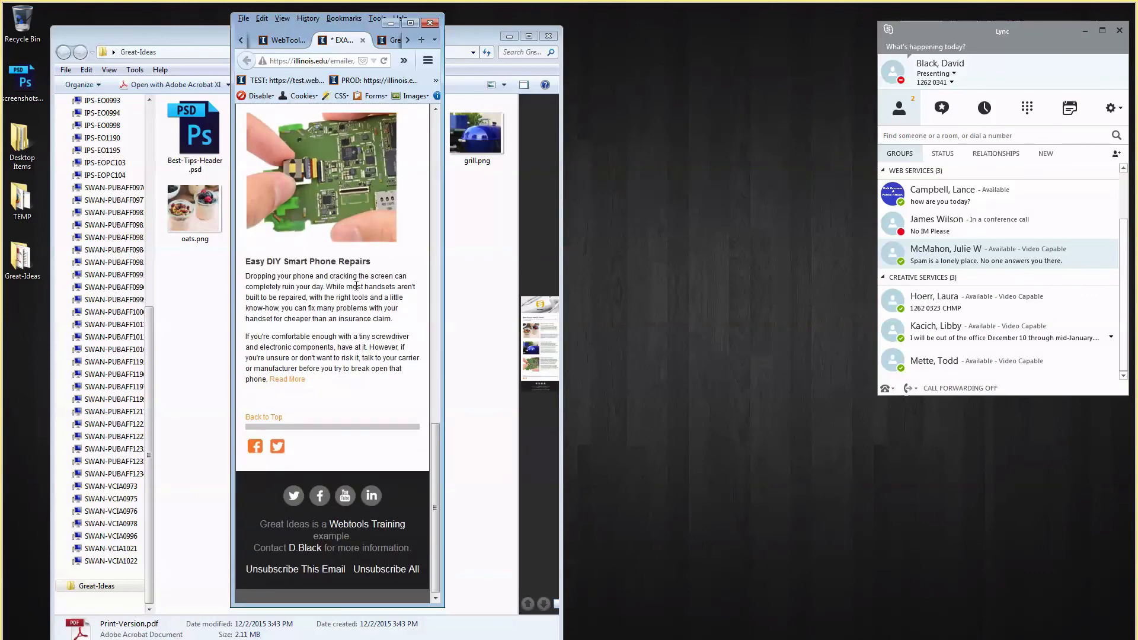
scroll(380, 463, up, 20)
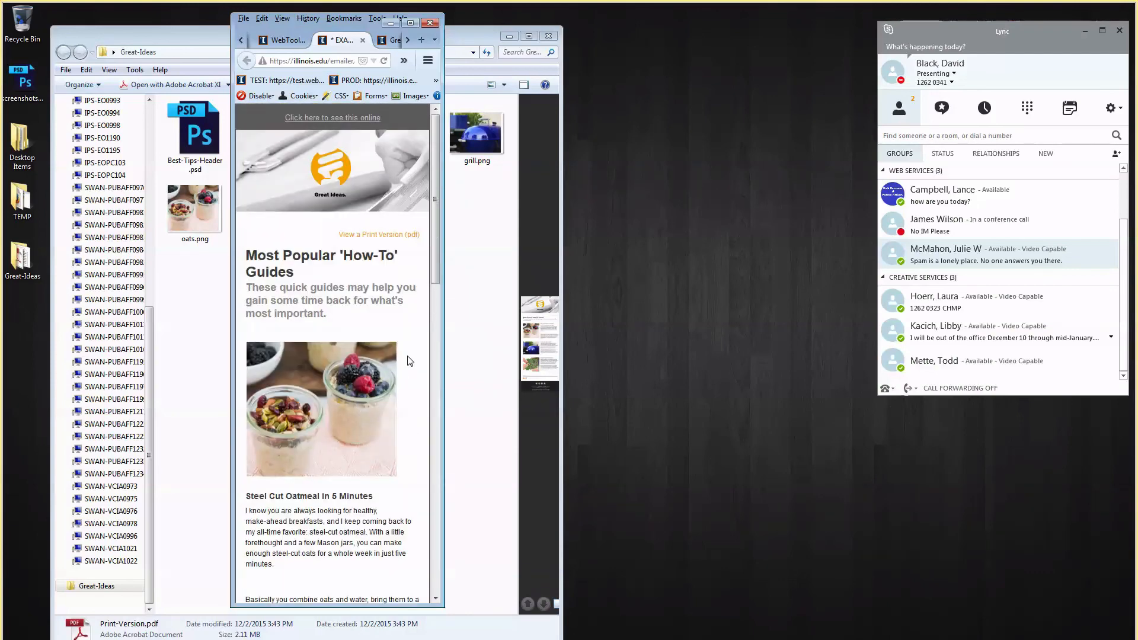
drag(444, 315, 775, 393)
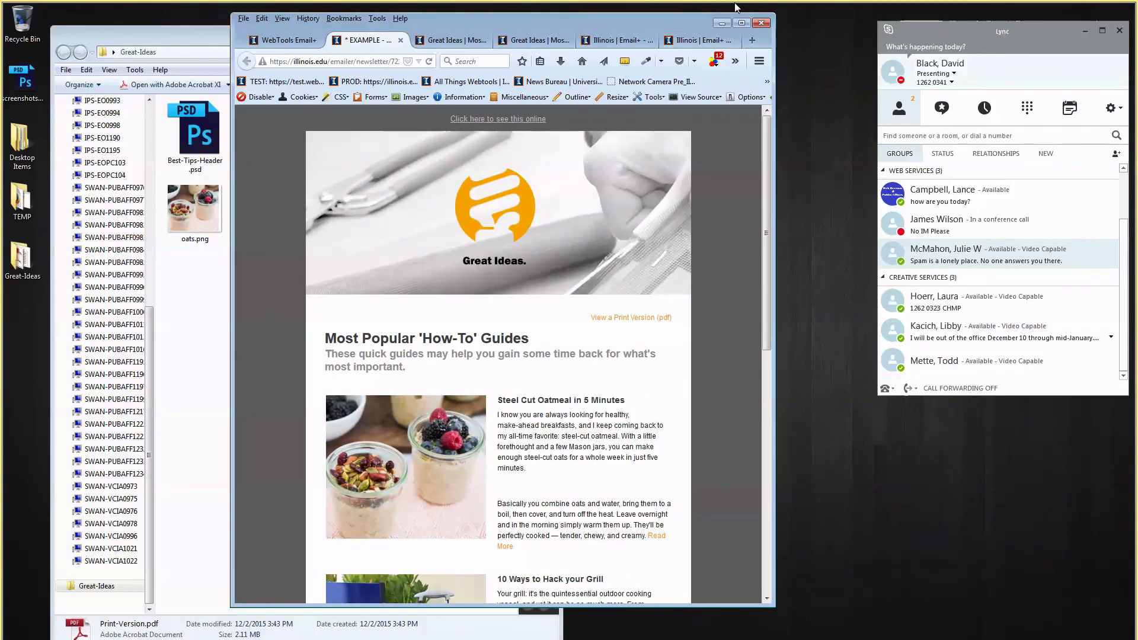
click(741, 22)
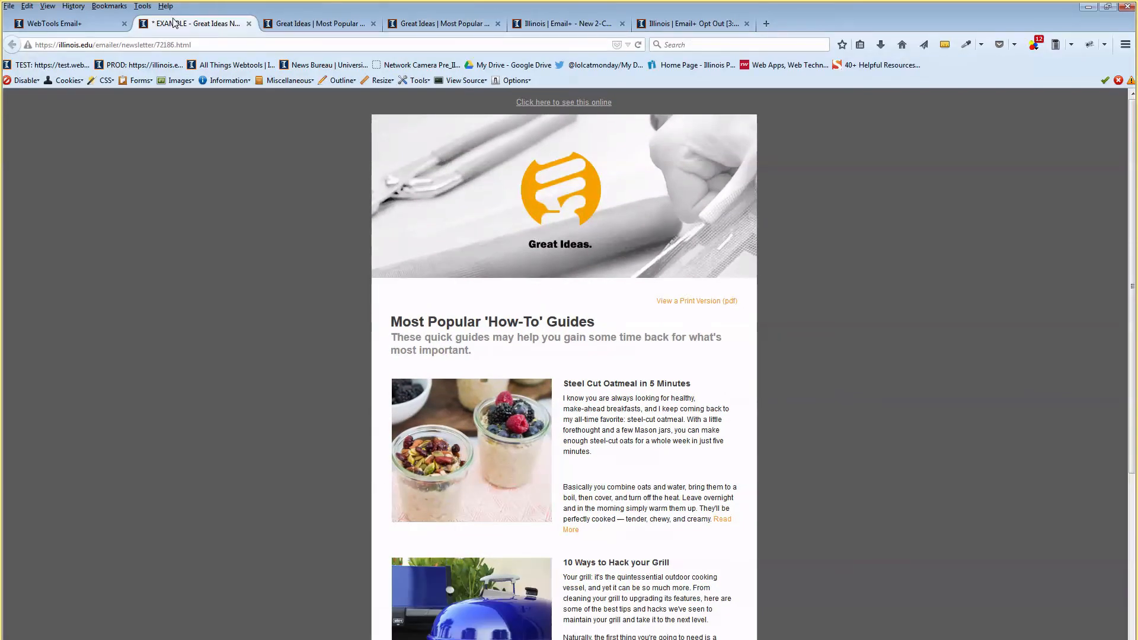
Step: Open the sample newsletter's print version PDF, look through its pages, and close it to return to the My Emails list
click(682, 303)
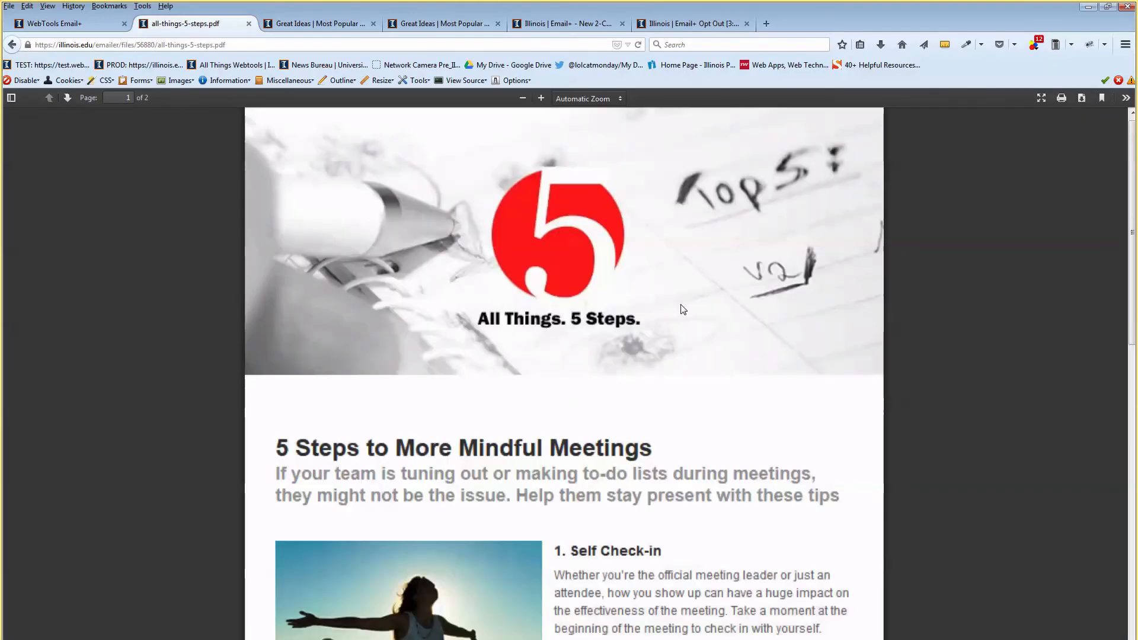
scroll(683, 308, down, 15)
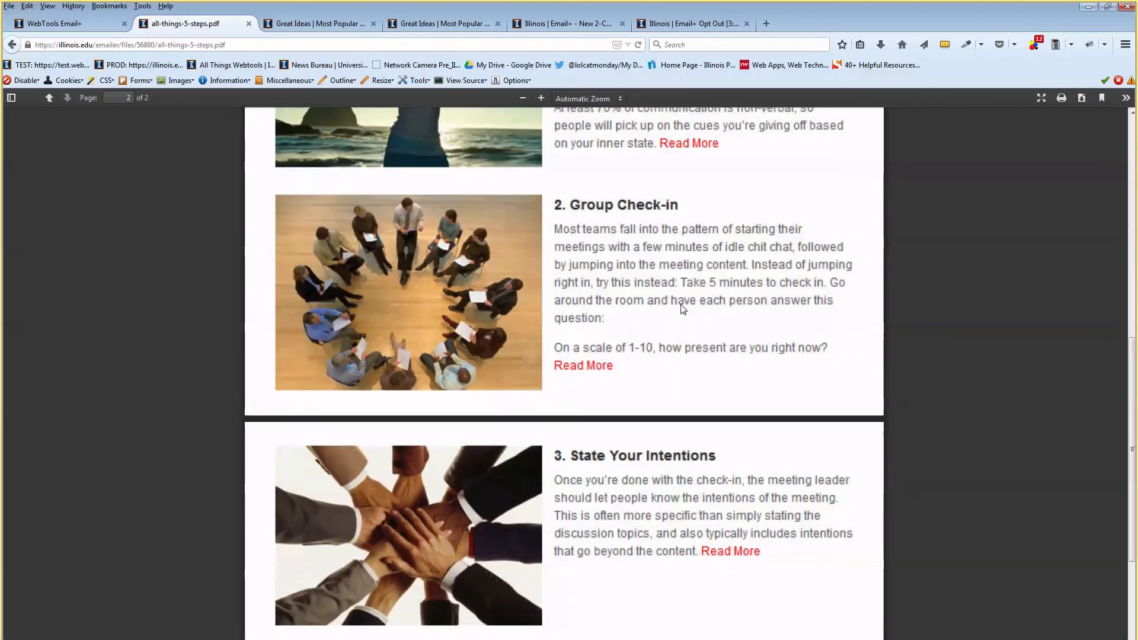
scroll(683, 308, up, 10)
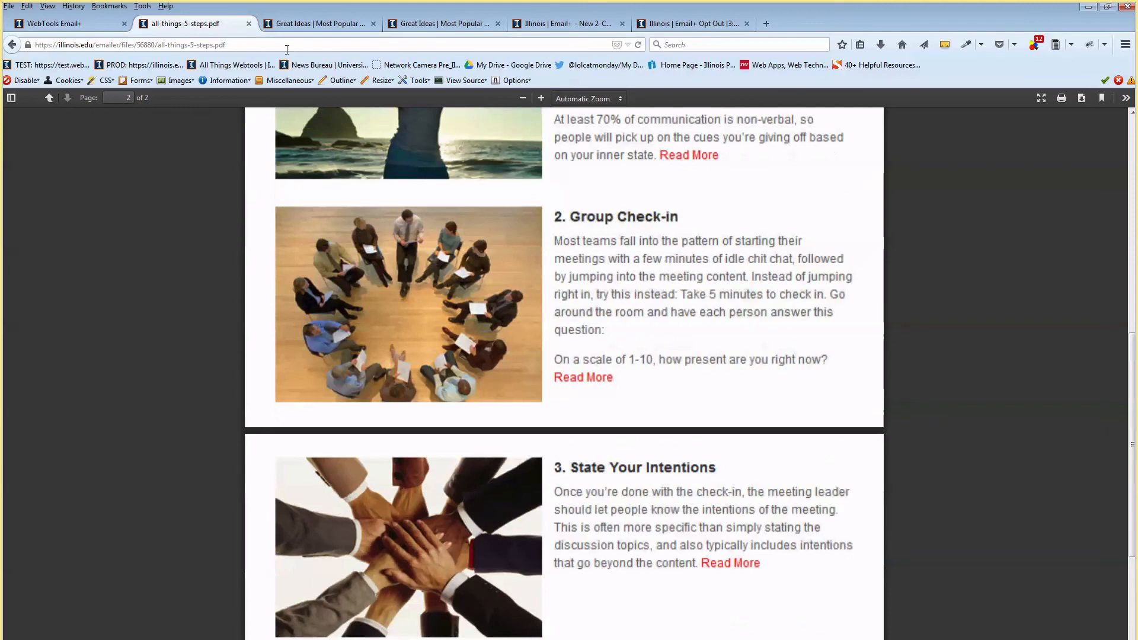
click(248, 24)
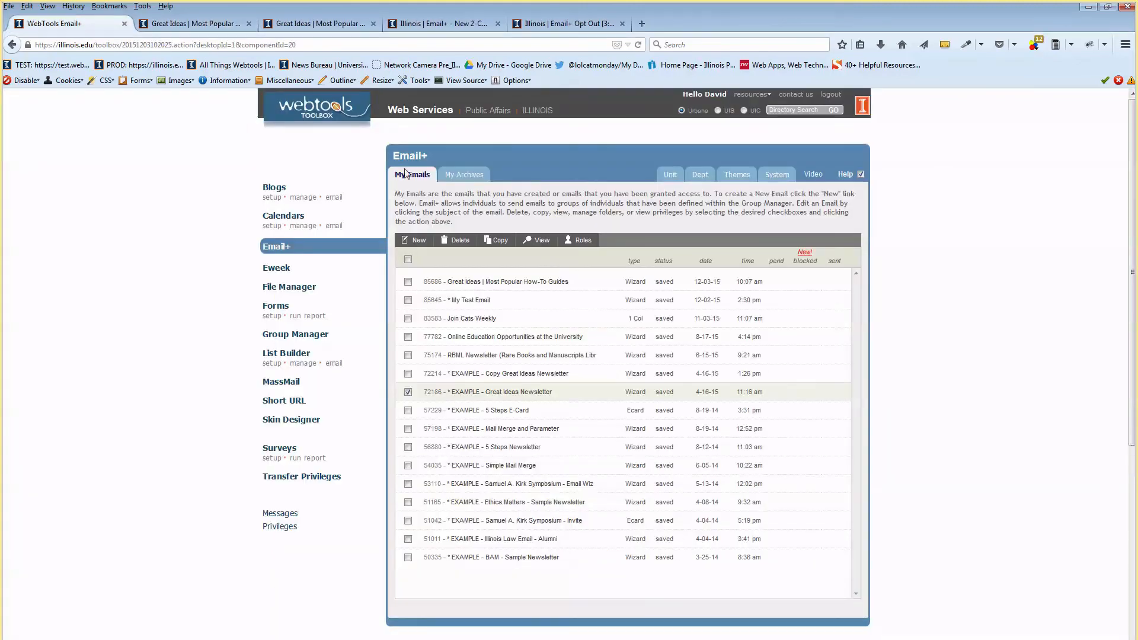
Step: Reopen the Great Ideas | Most Popular How-To Guides email and insert a title - H1 element in its message
click(408, 392)
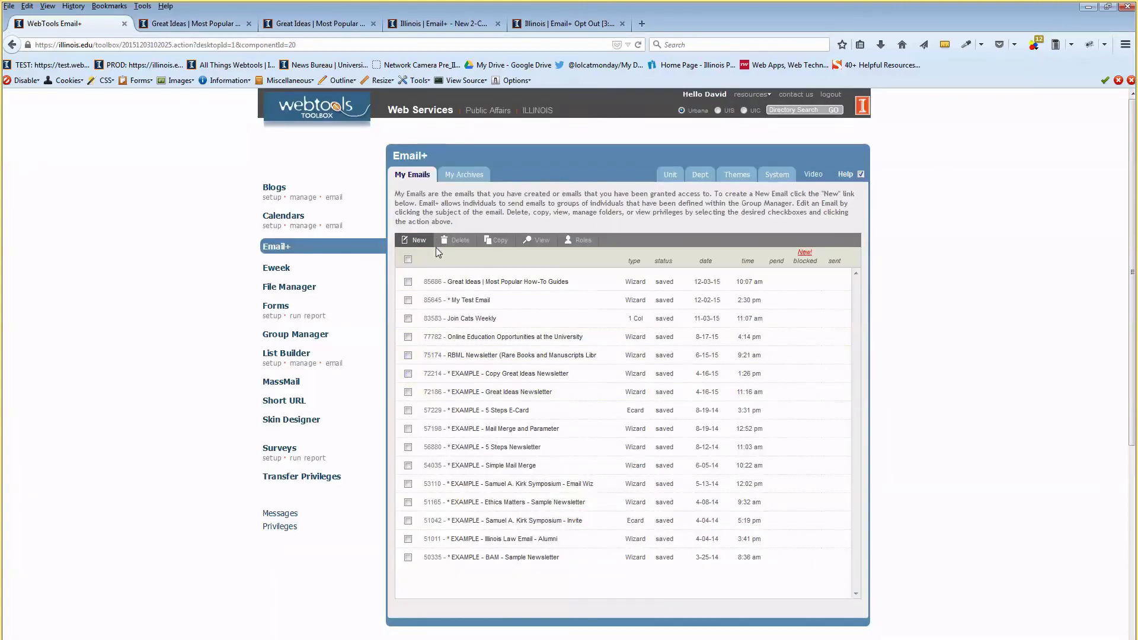
click(455, 282)
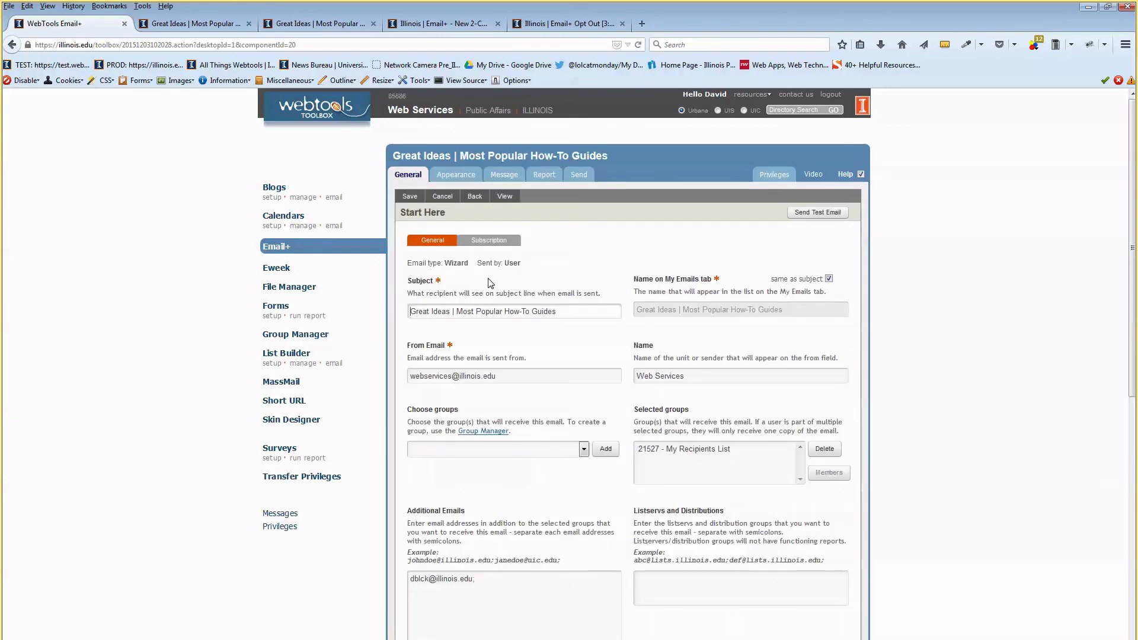
click(501, 176)
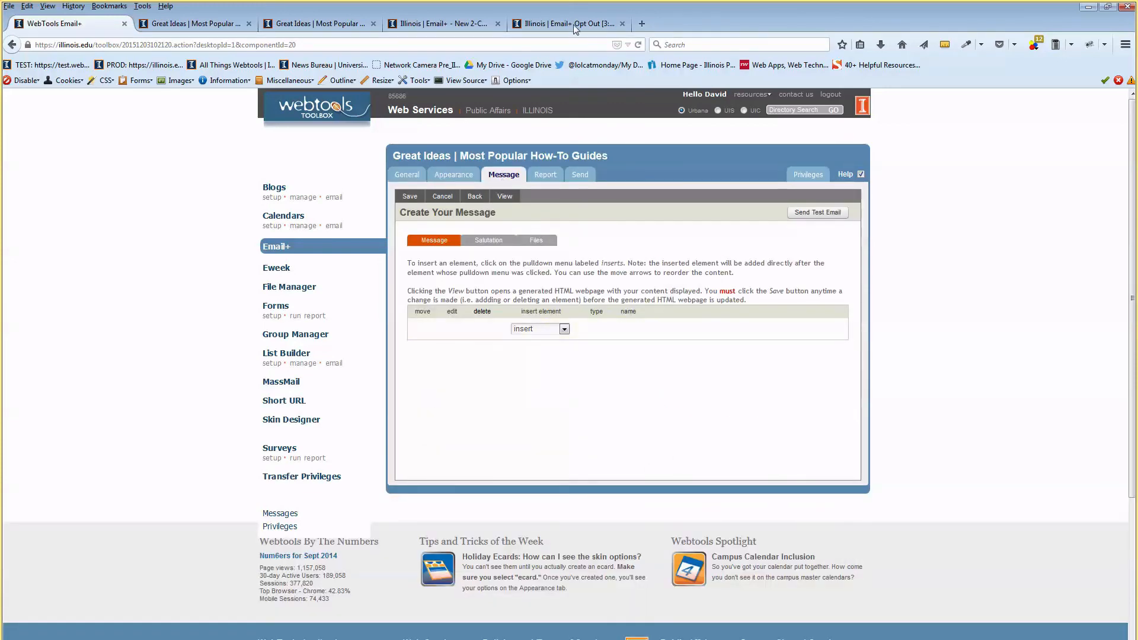
click(536, 329)
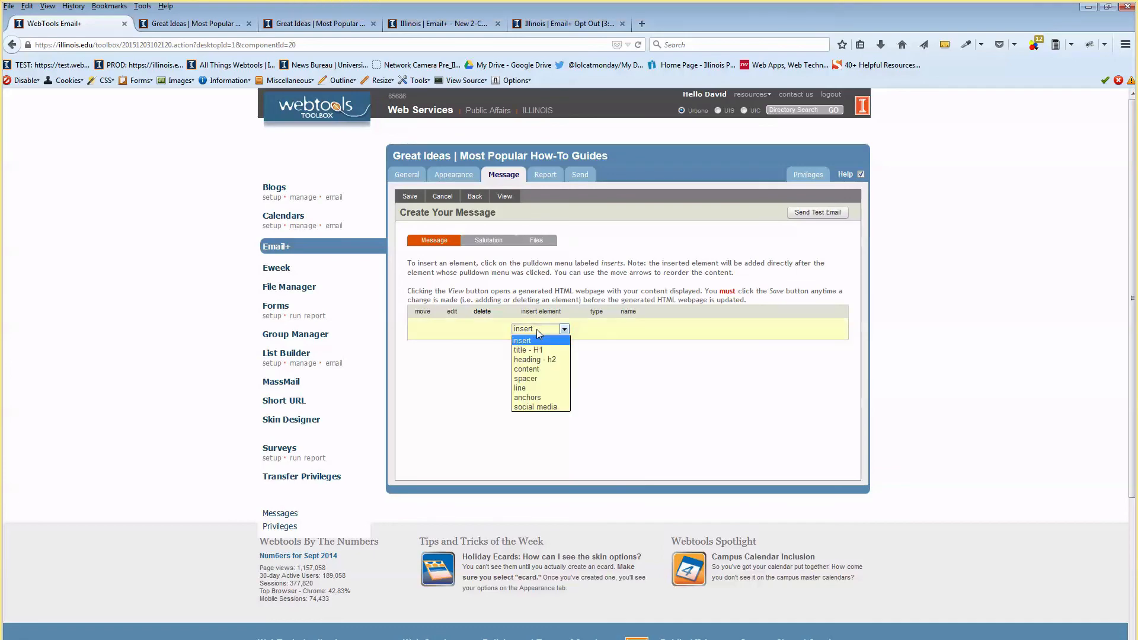
click(562, 354)
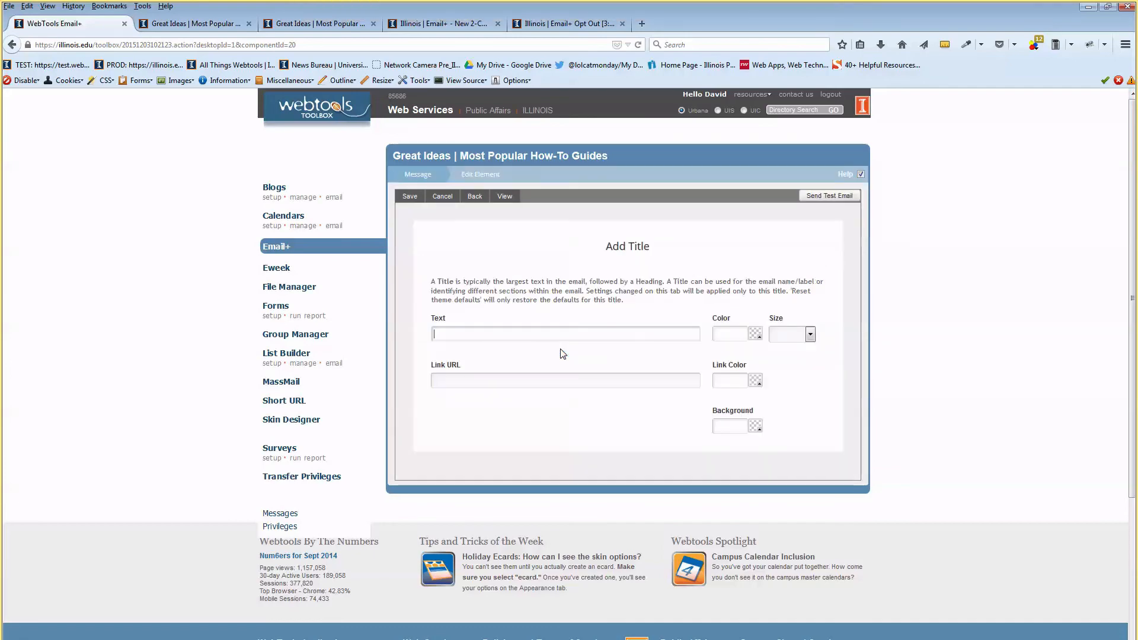
Step: Open Email-Copy.docx from the Great-Ideas folder in Word and look through the newsletter text
drag(698, 17, 787, 49)
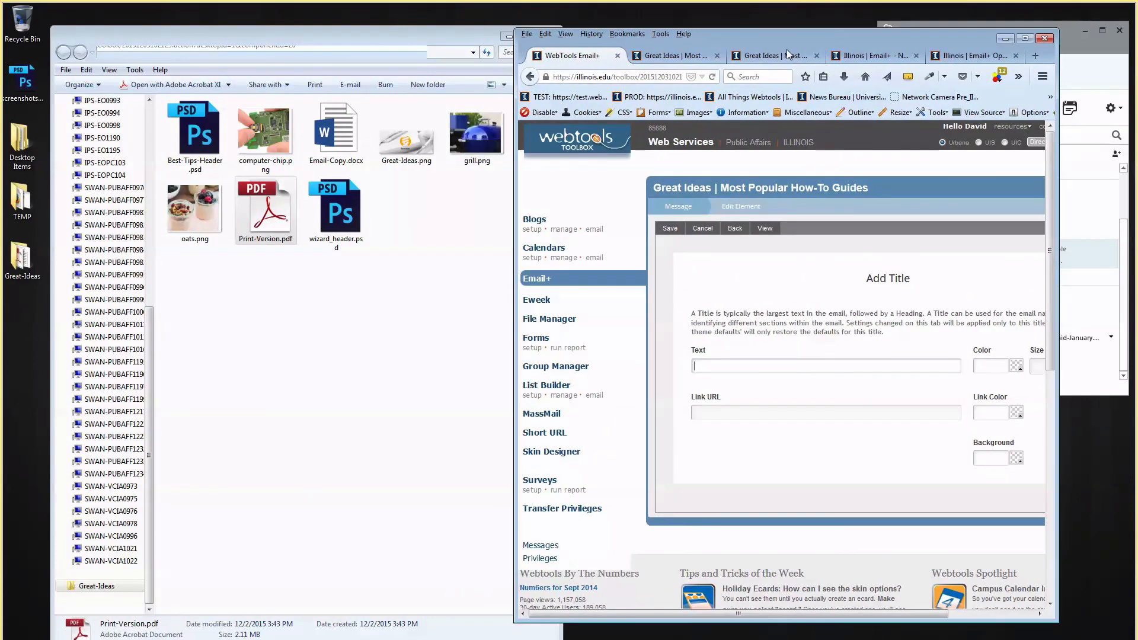
double_click(336, 130)
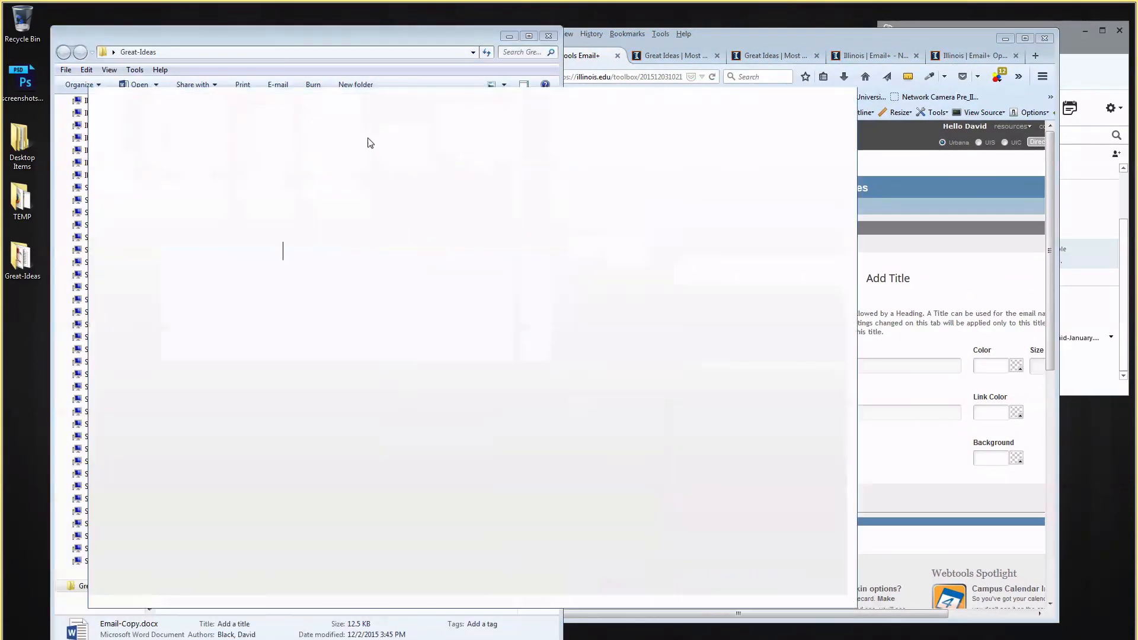
drag(504, 98, 618, 58)
drag(398, 211, 600, 215)
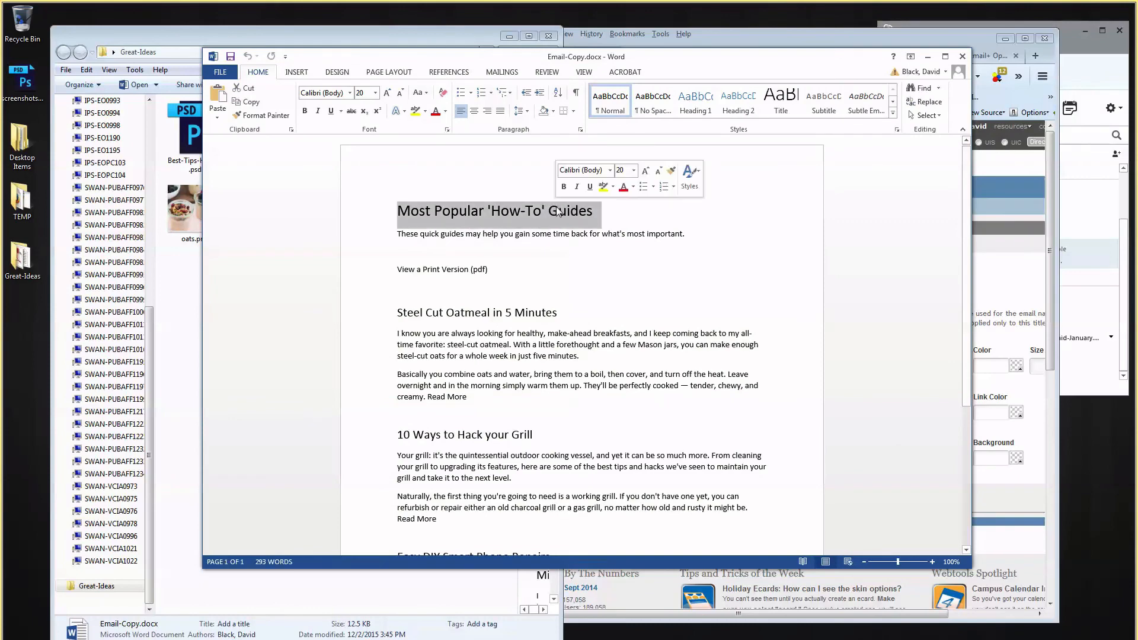
scroll(540, 217, down, 3)
scroll(554, 229, up, 6)
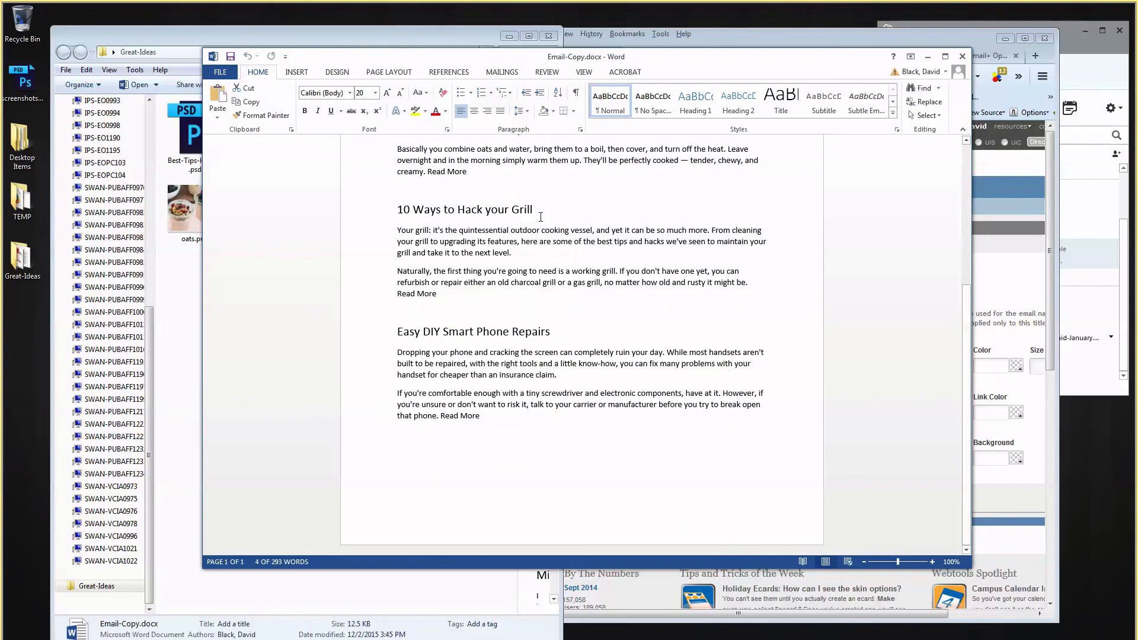
click(596, 251)
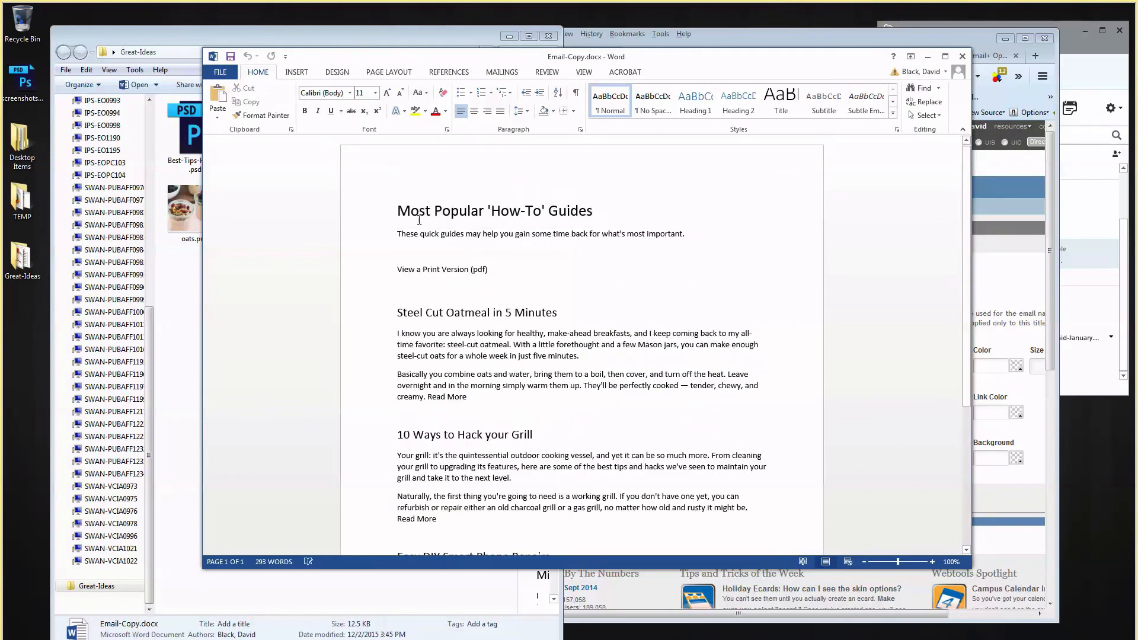
Step: Copy the line "Most Popular 'How-To' Guides" from Email-Copy.docx and paste it as the title element's text in the browser
drag(402, 208, 589, 209)
key(ctrl+c)
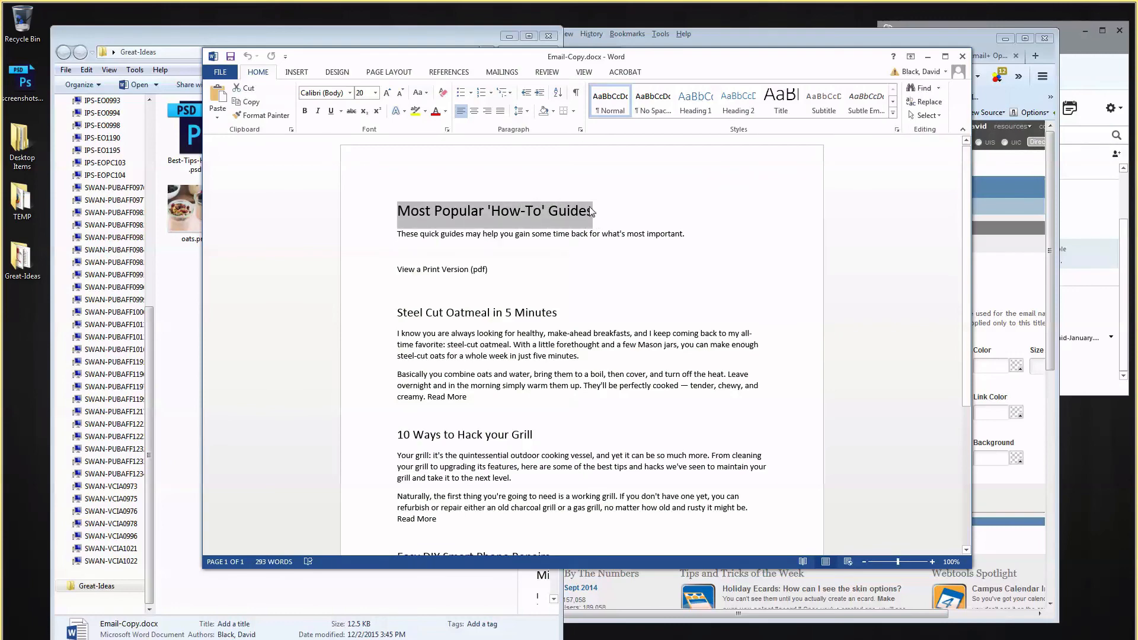
drag(659, 63, 406, 106)
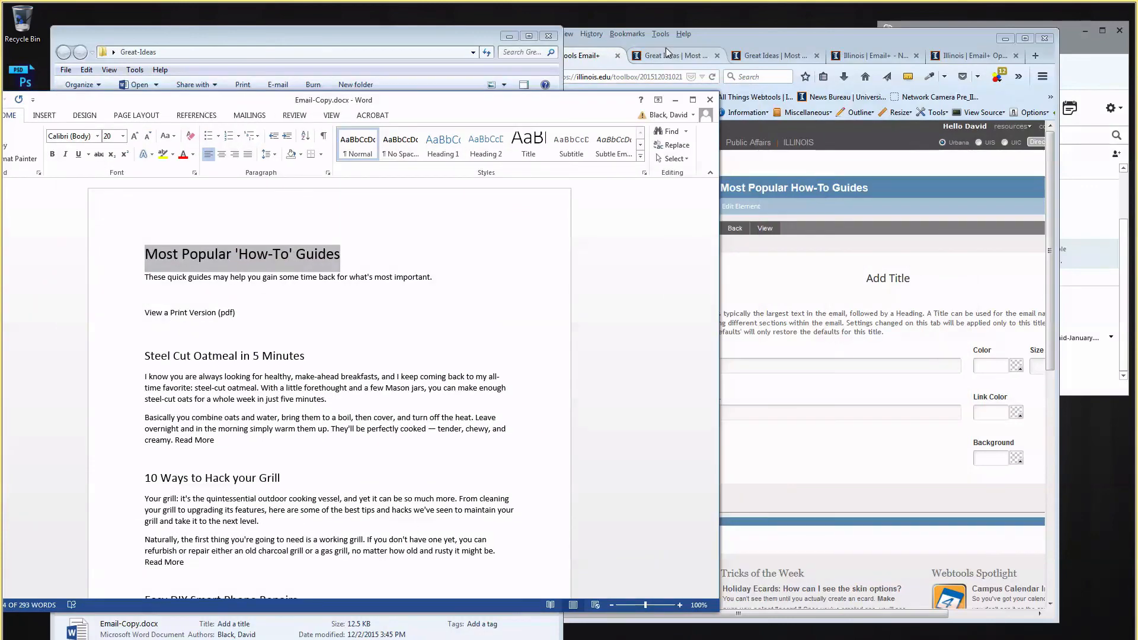
click(627, 34)
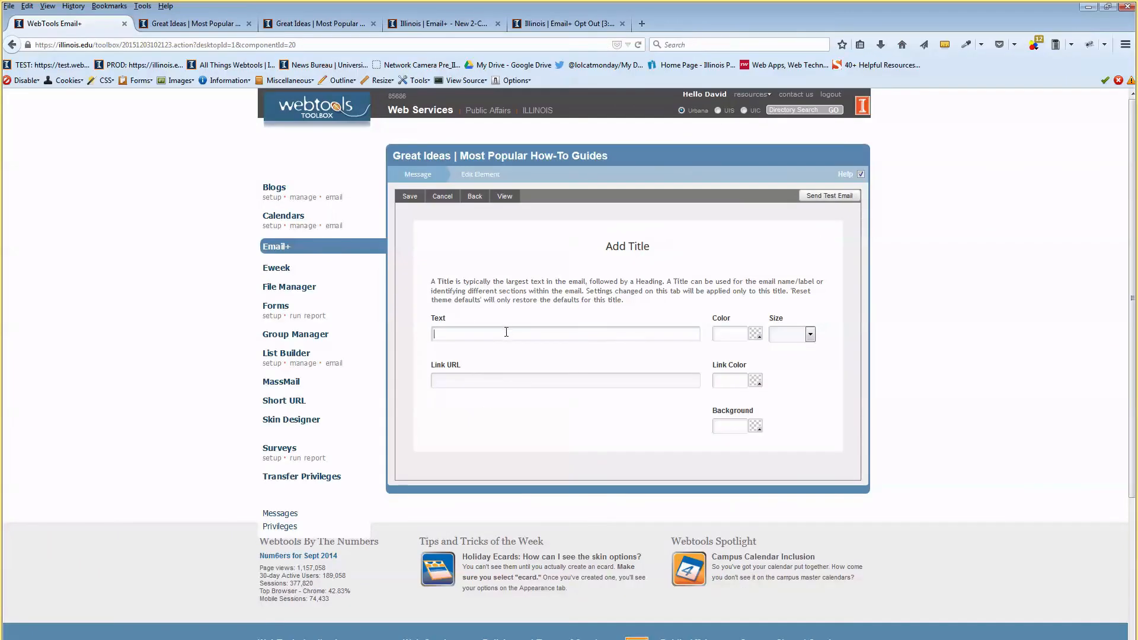
key(ctrl+v)
Step: Set the title's text color to dark gray 333333 and save the element
click(756, 334)
click(721, 294)
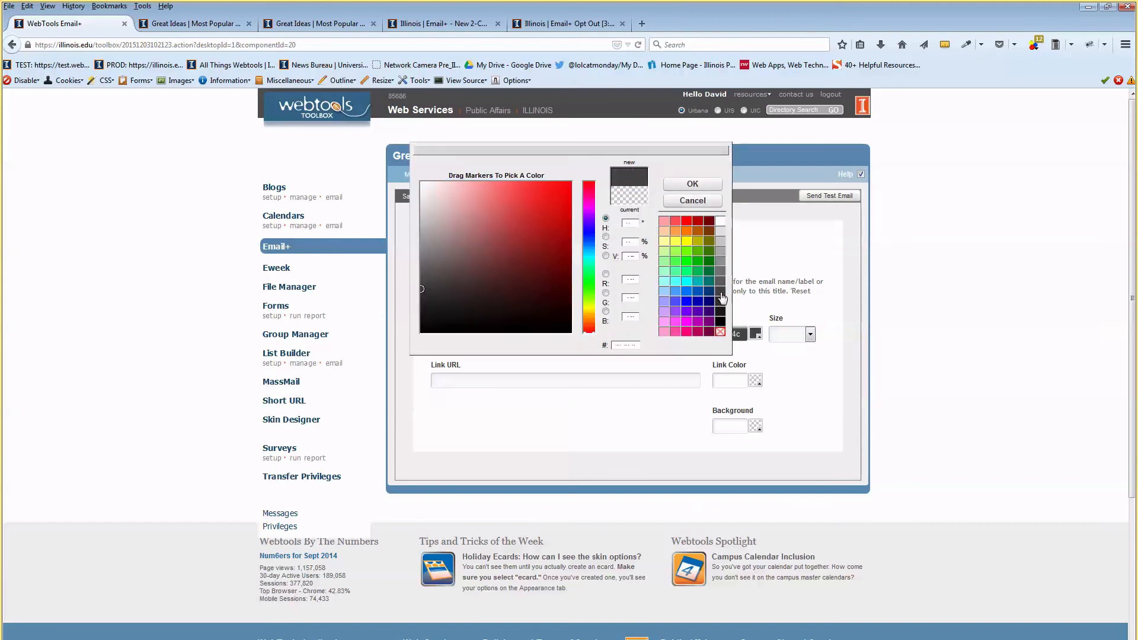
click(721, 304)
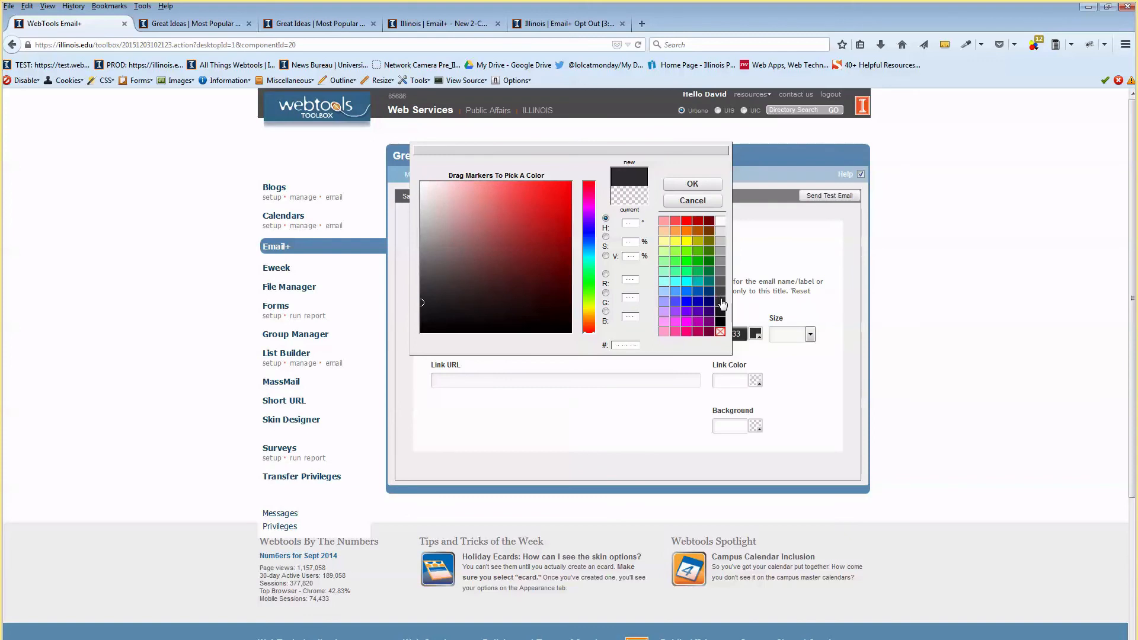
click(692, 183)
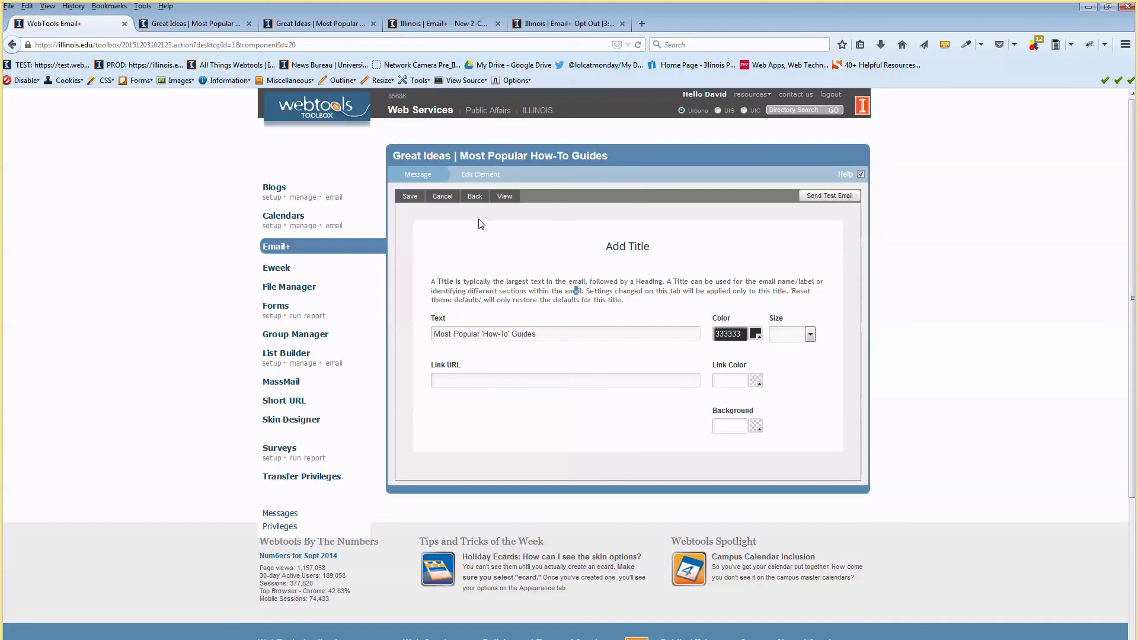
click(410, 196)
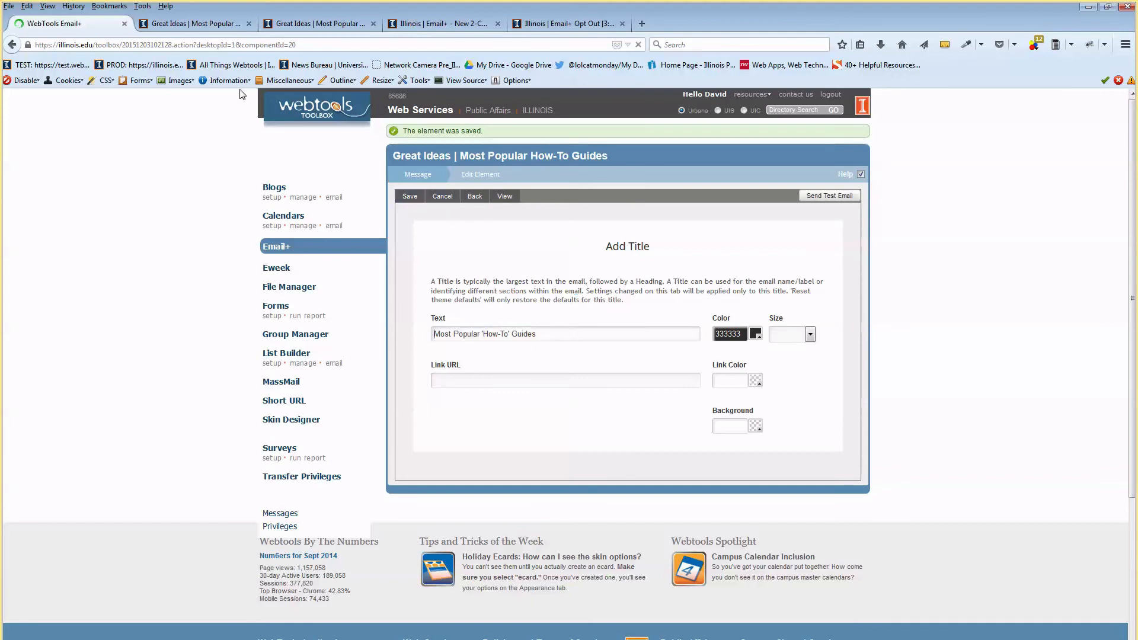
Step: Refresh the newsletter preview, check how the title looks under the header image, and return to the title's settings
click(184, 23)
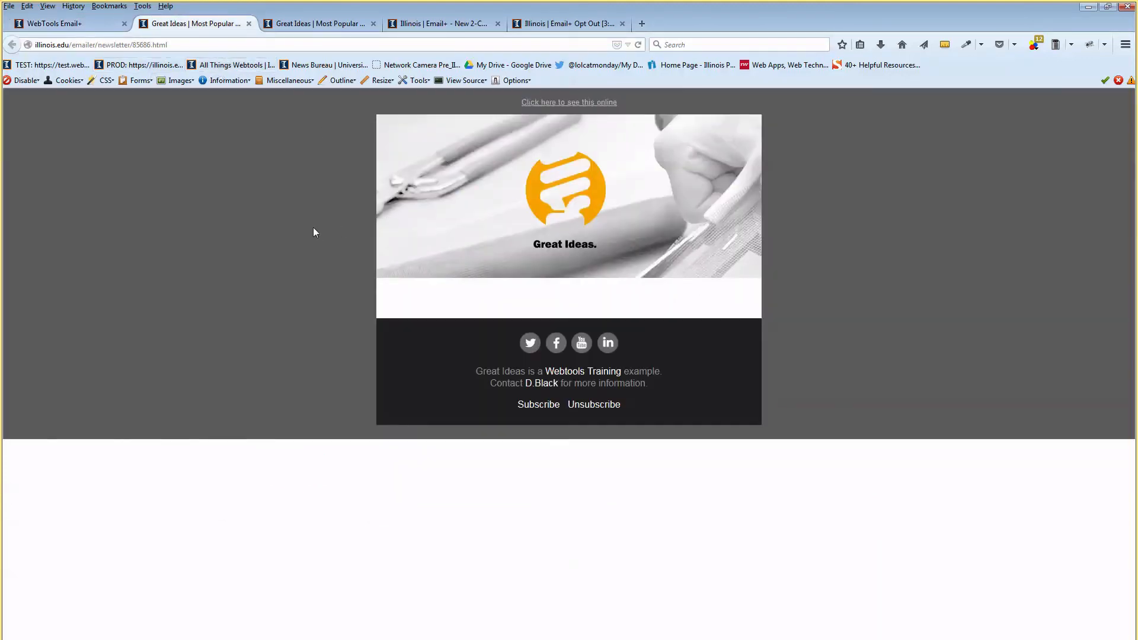
key(F5)
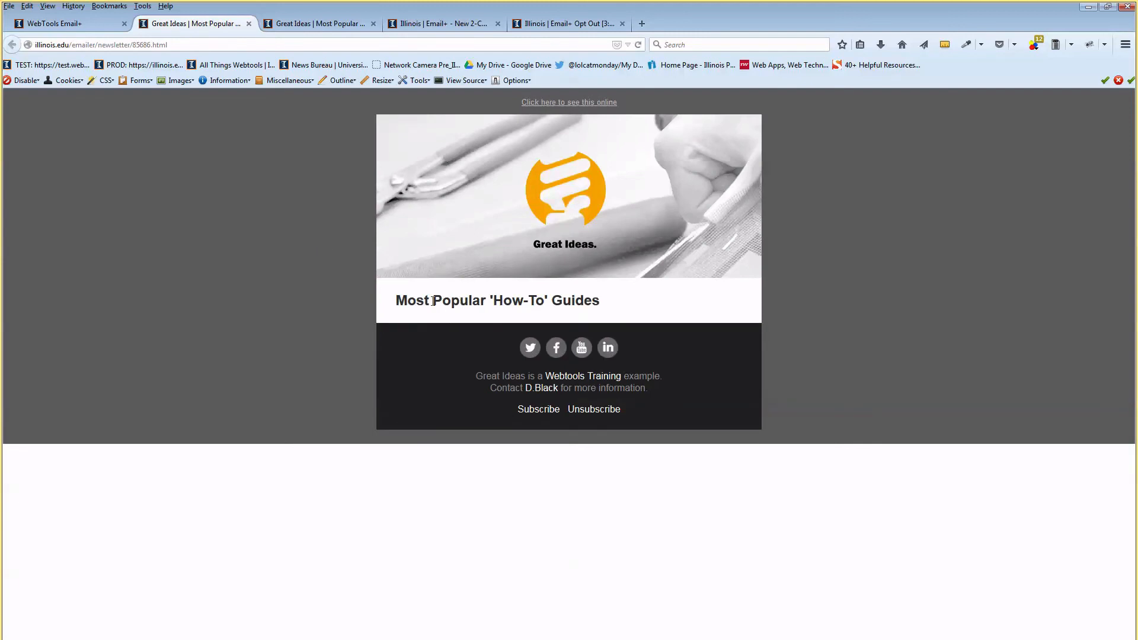
drag(432, 301, 567, 301)
click(575, 302)
click(634, 321)
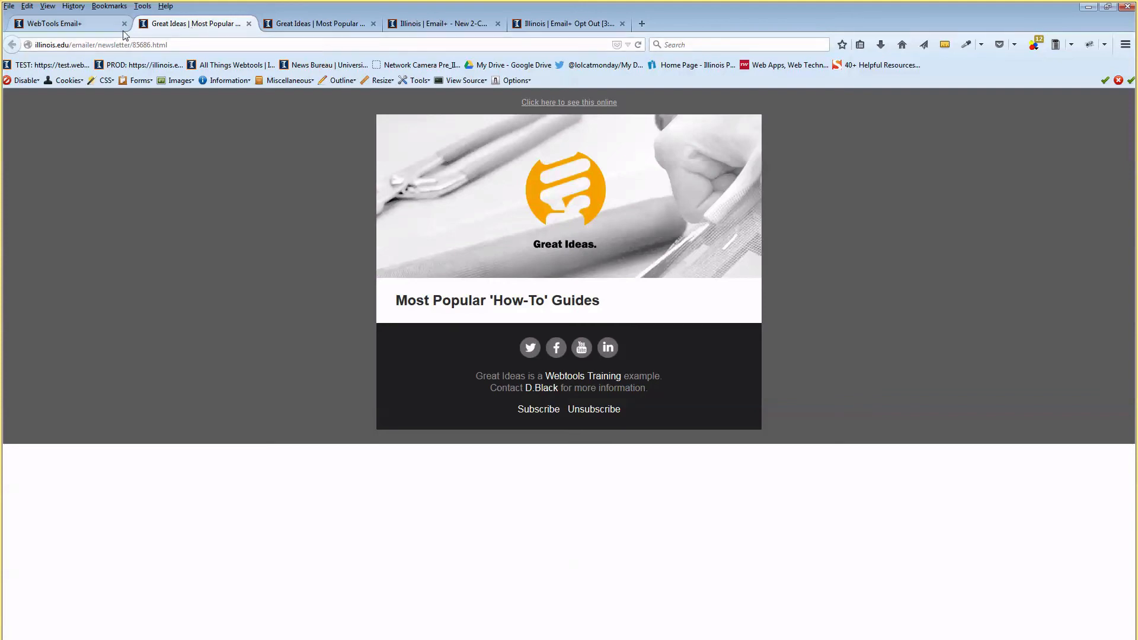
click(98, 23)
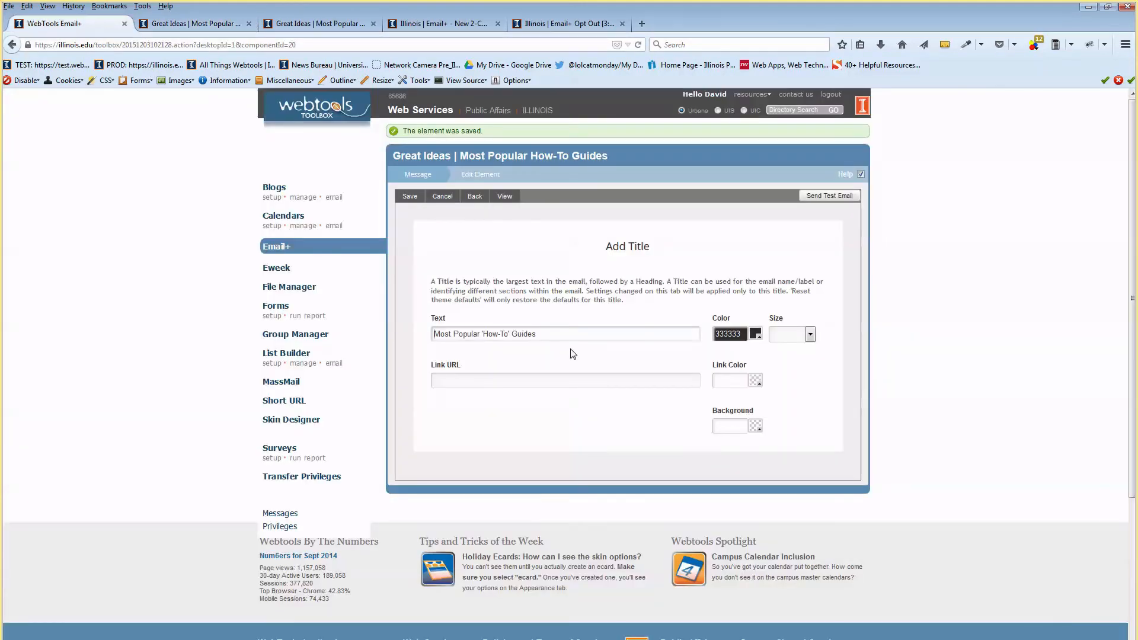
click(492, 379)
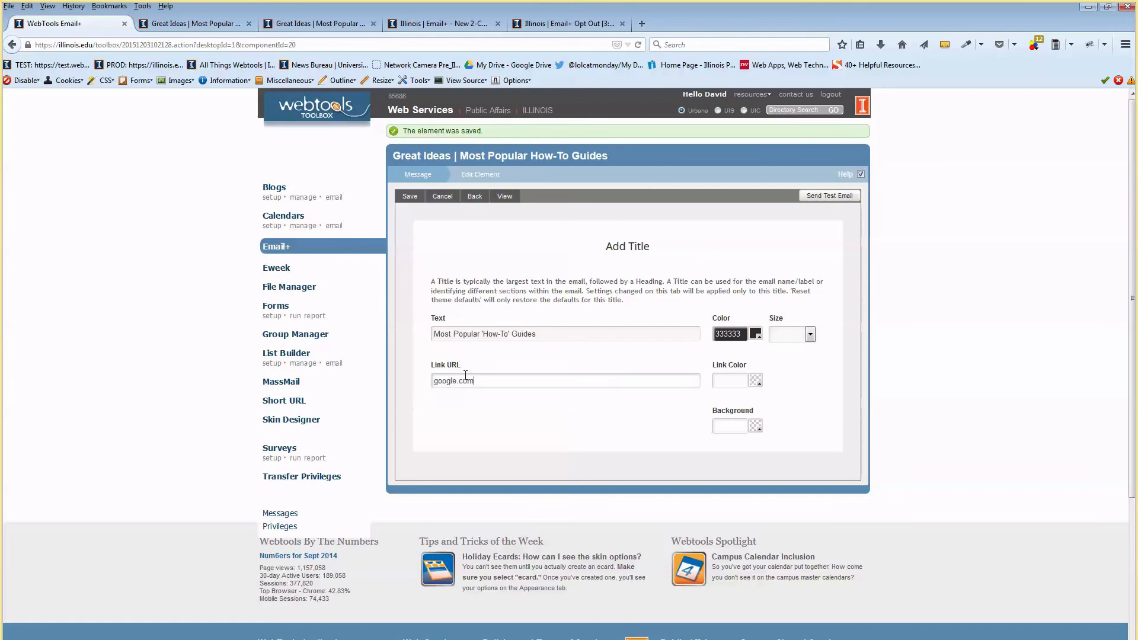
text(http://)
click(410, 197)
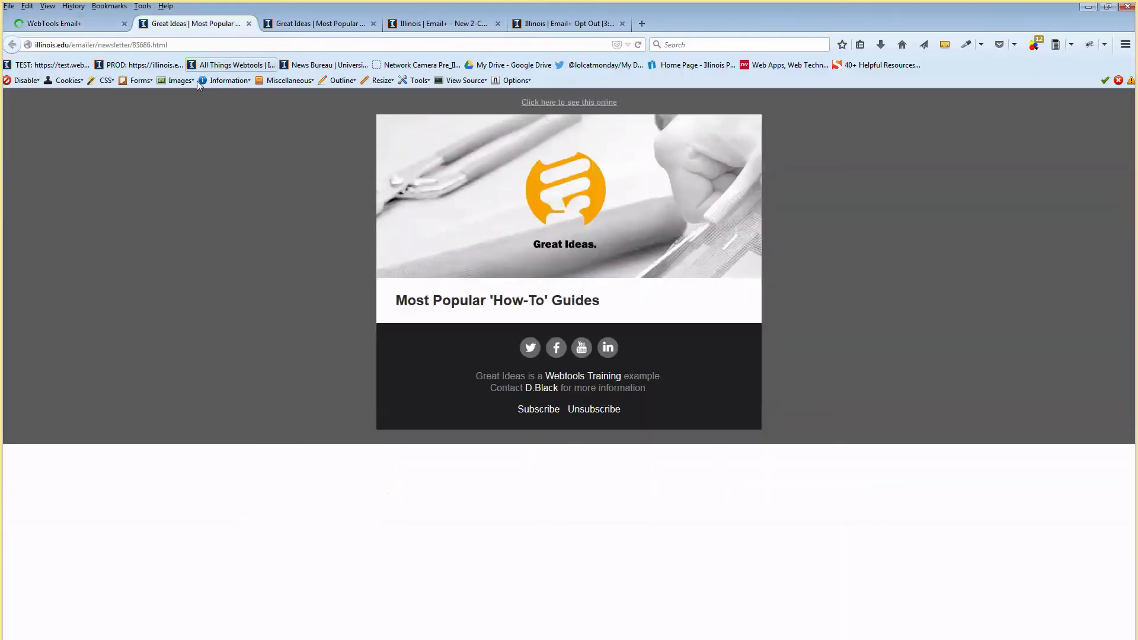
click(194, 24)
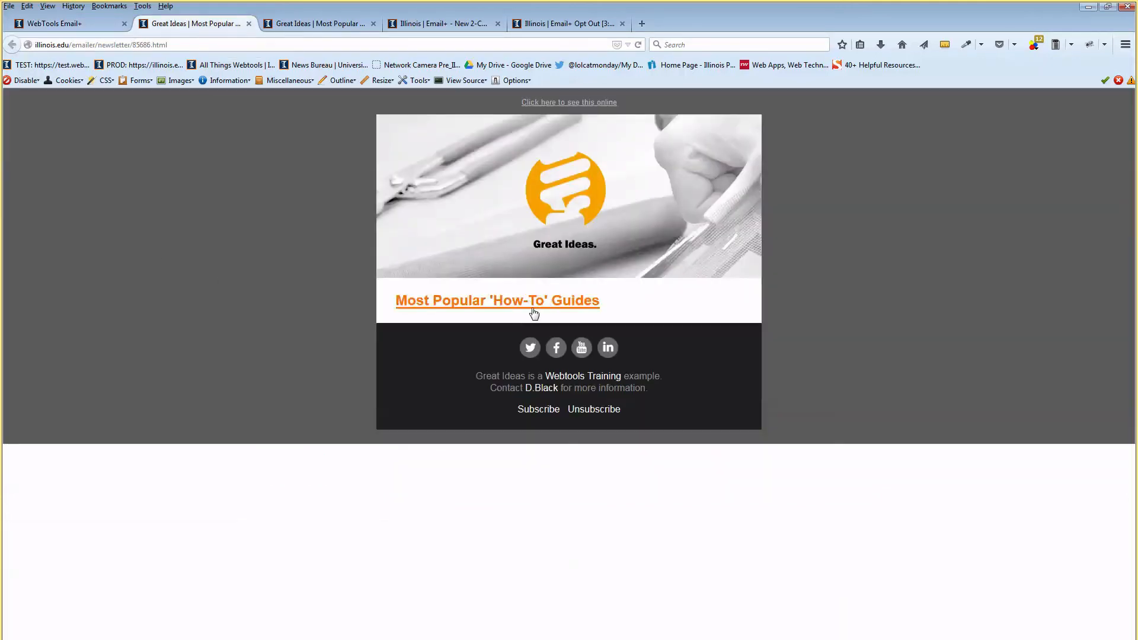
click(80, 22)
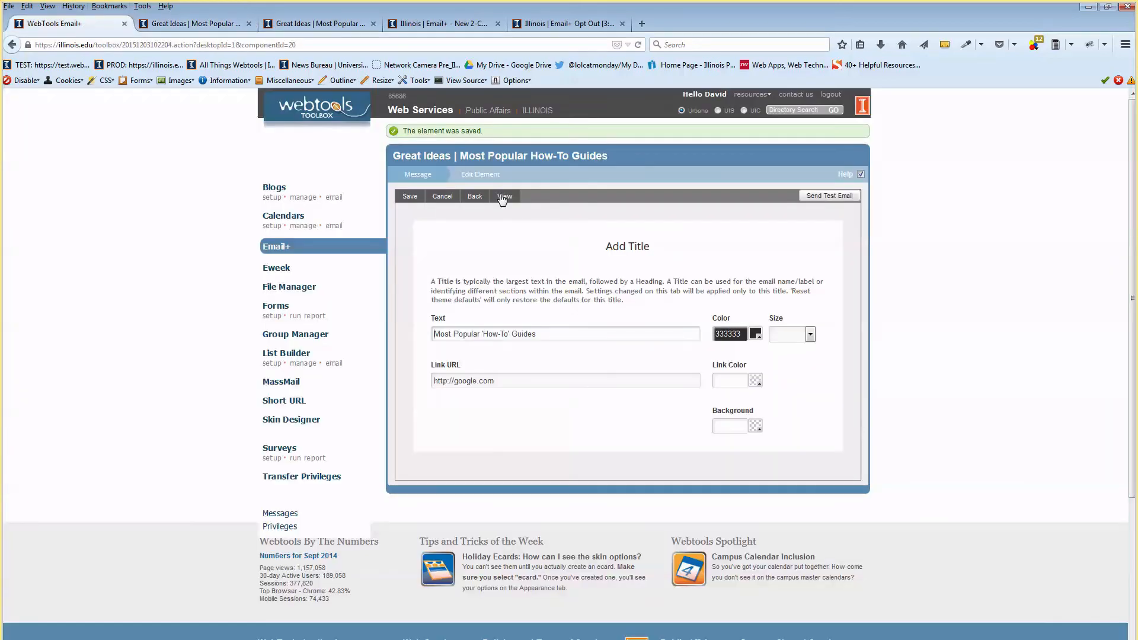
Step: Remove the link URL from the title and save the element
drag(510, 377, 362, 372)
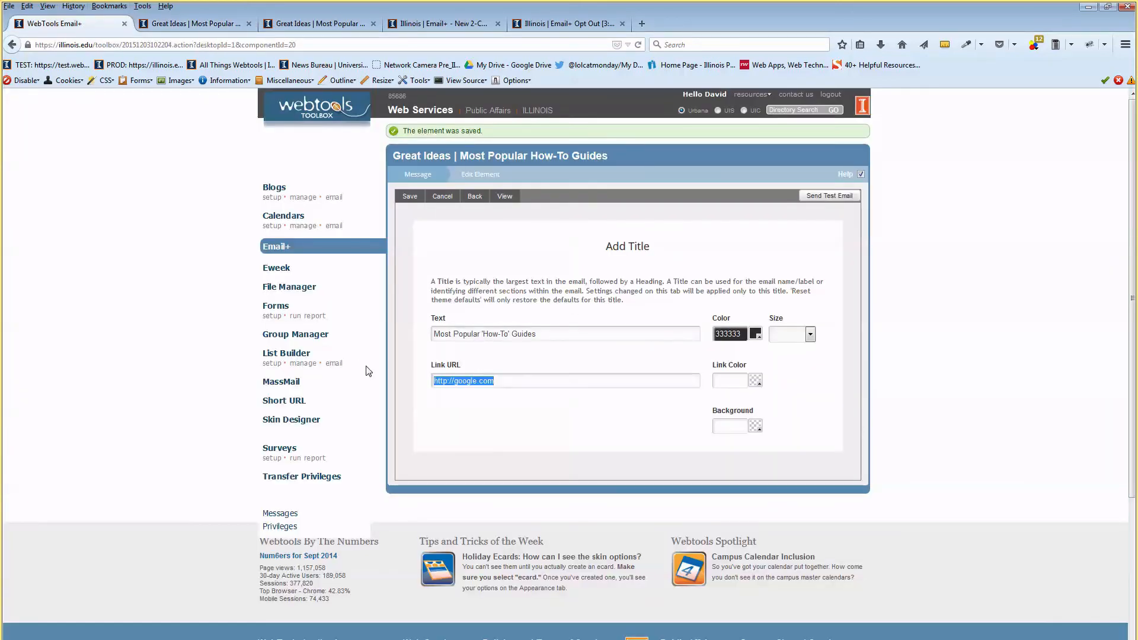
key(BackSpace)
click(411, 196)
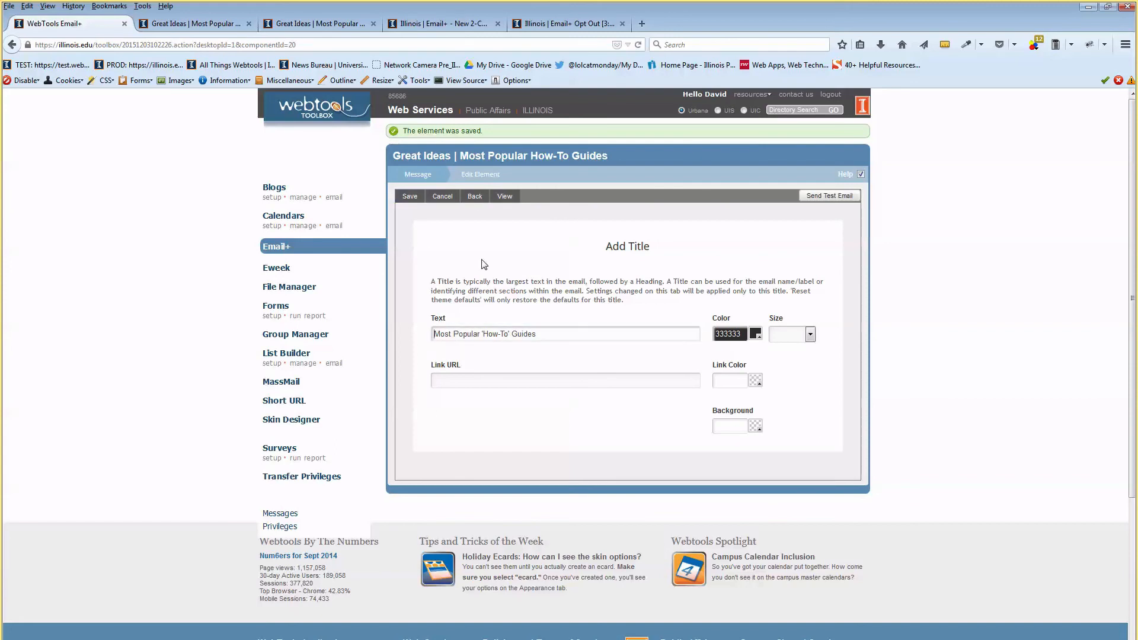
Step: Return to the message's element list and copy "These quick guides may help you gain some time back for what's most important." from Email-Copy.docx
click(427, 176)
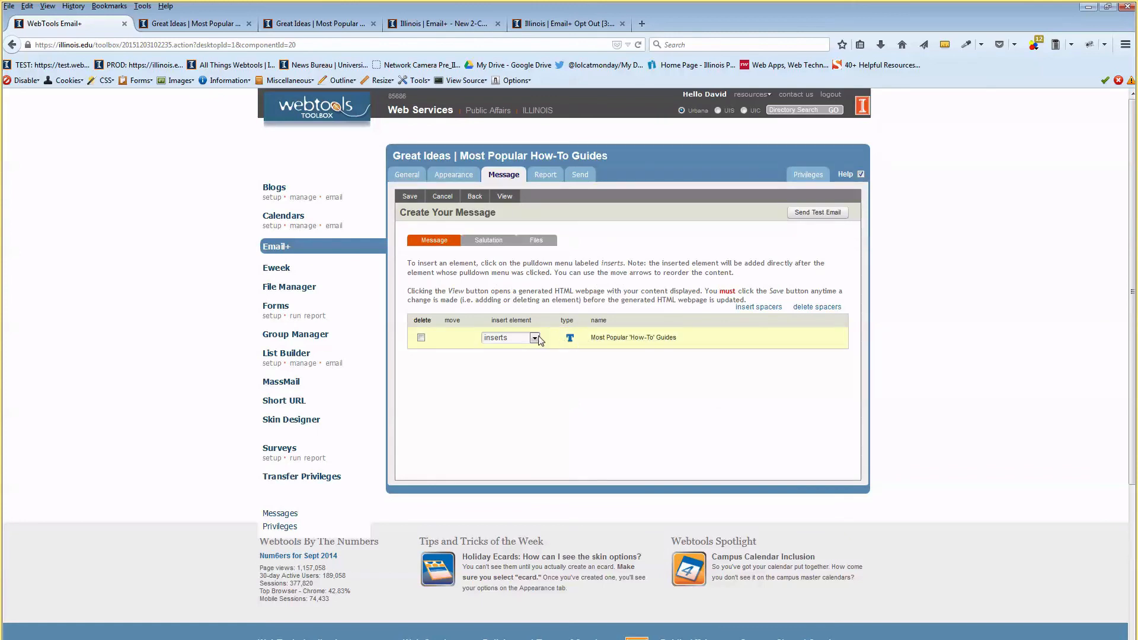
click(536, 340)
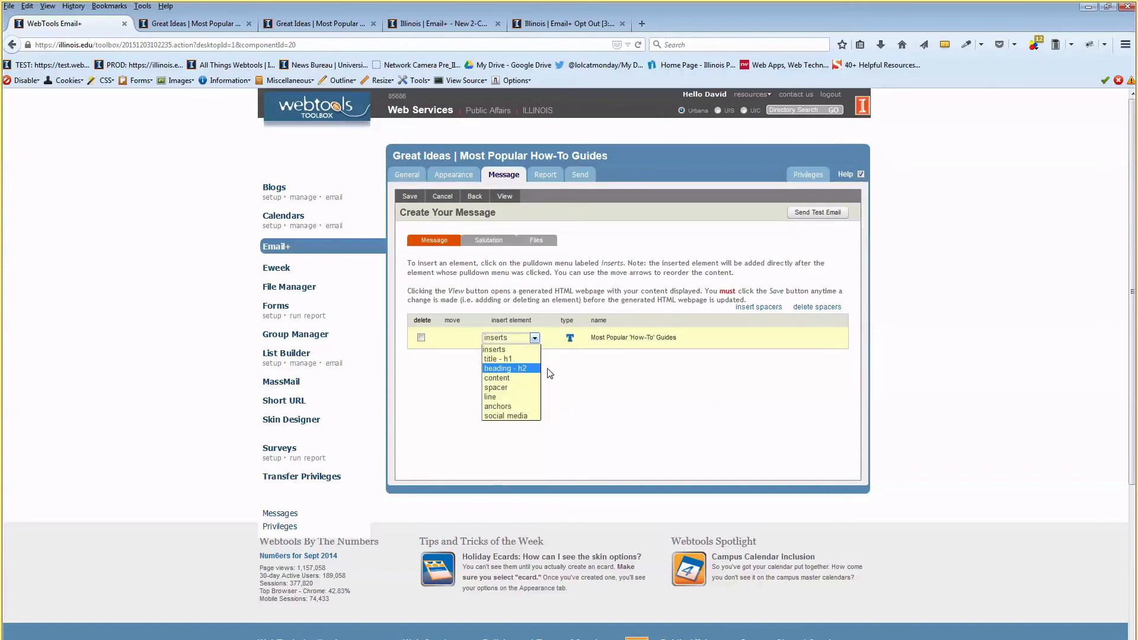
click(629, 375)
drag(879, 6, 912, 61)
triple_click(218, 279)
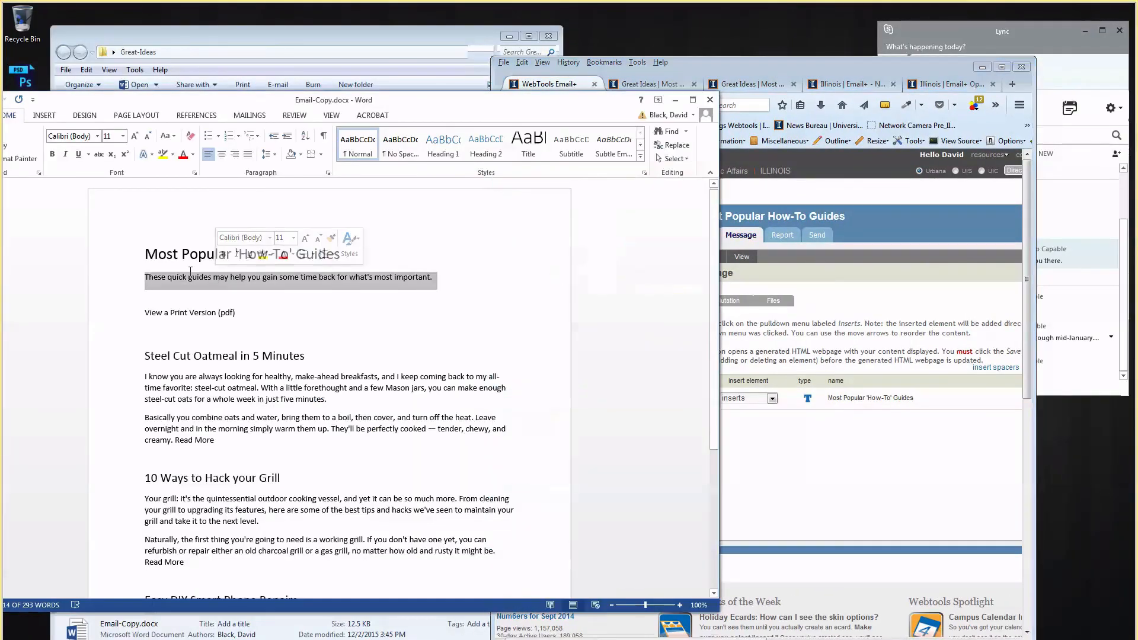
right_click(319, 281)
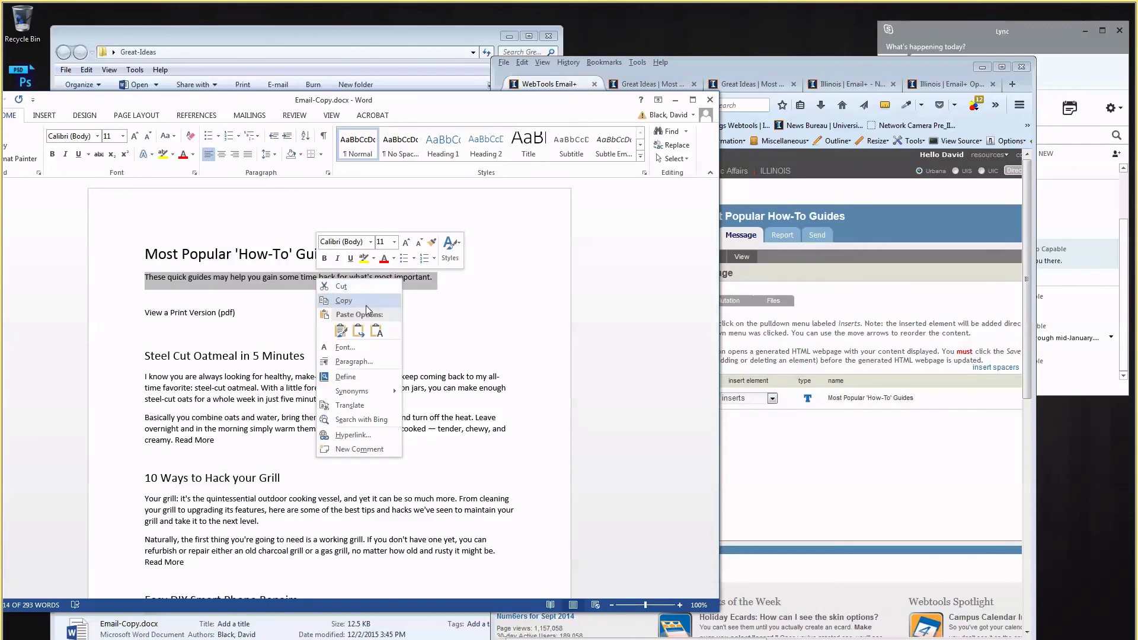
click(344, 301)
Step: Insert a heading - h2 element after the title in the maximized browser, paste the copied sentence as its text, and save it
click(853, 237)
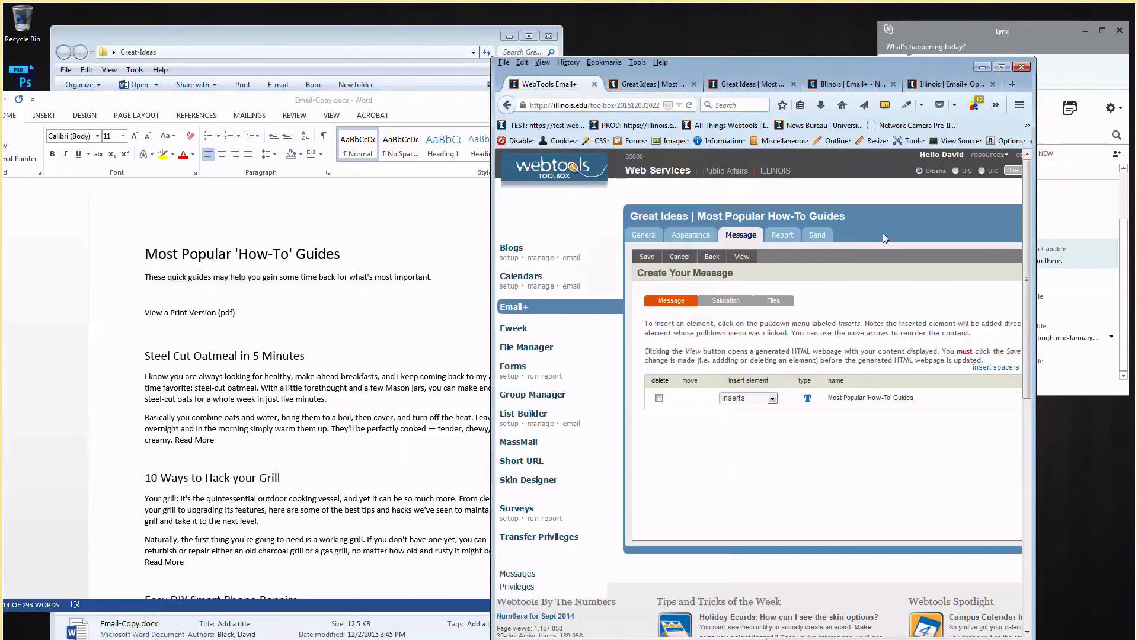
drag(831, 66, 761, 0)
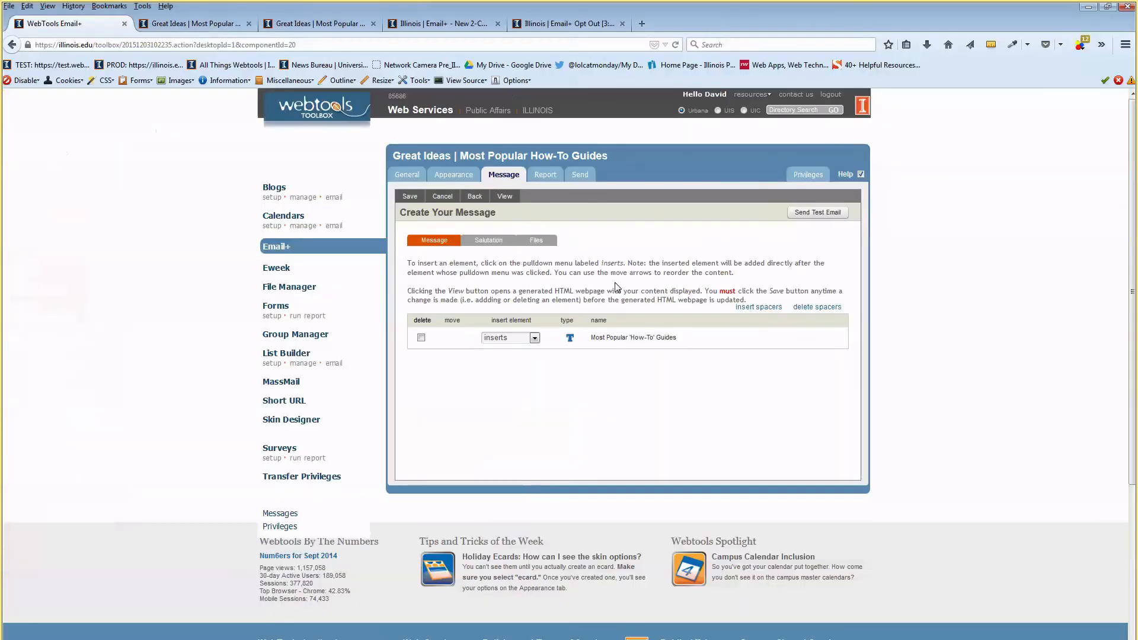
click(532, 339)
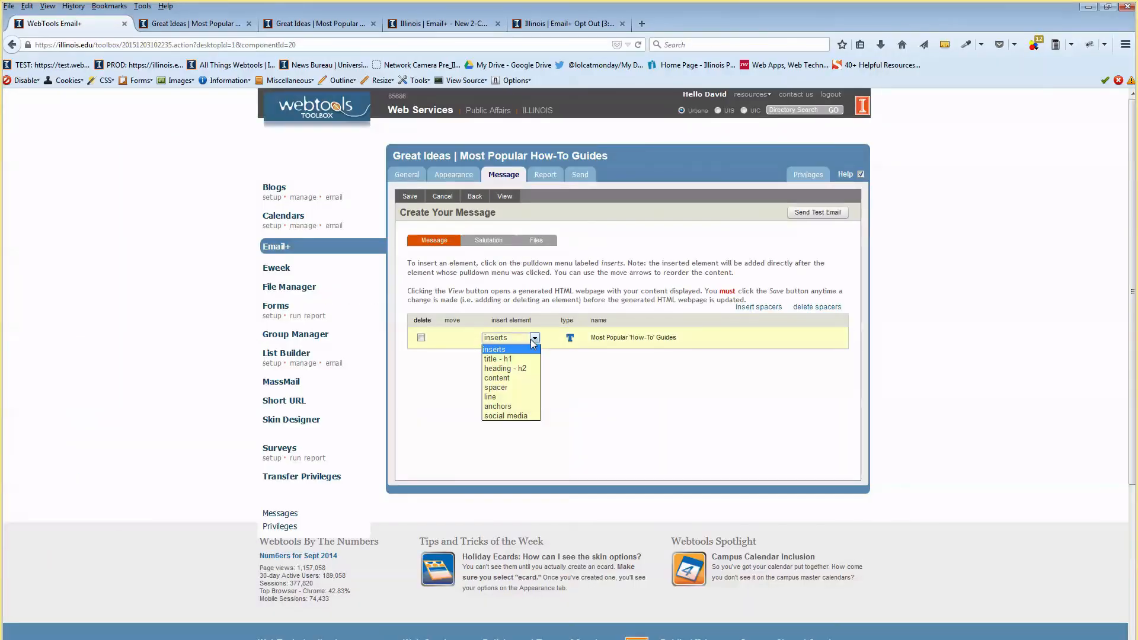
click(533, 368)
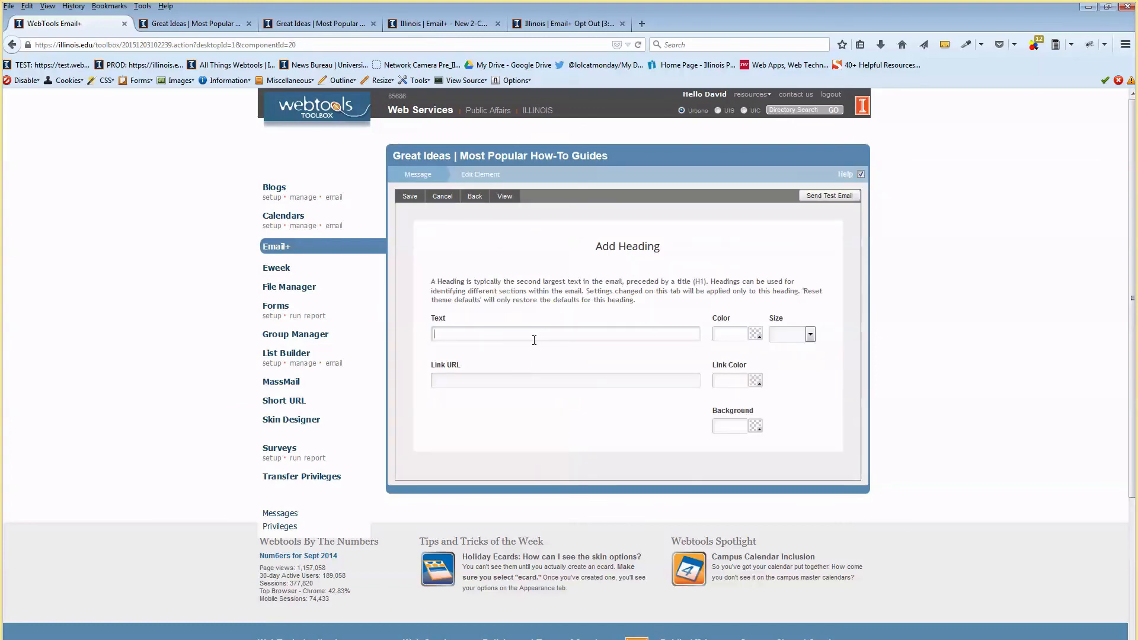
key(ctrl+v)
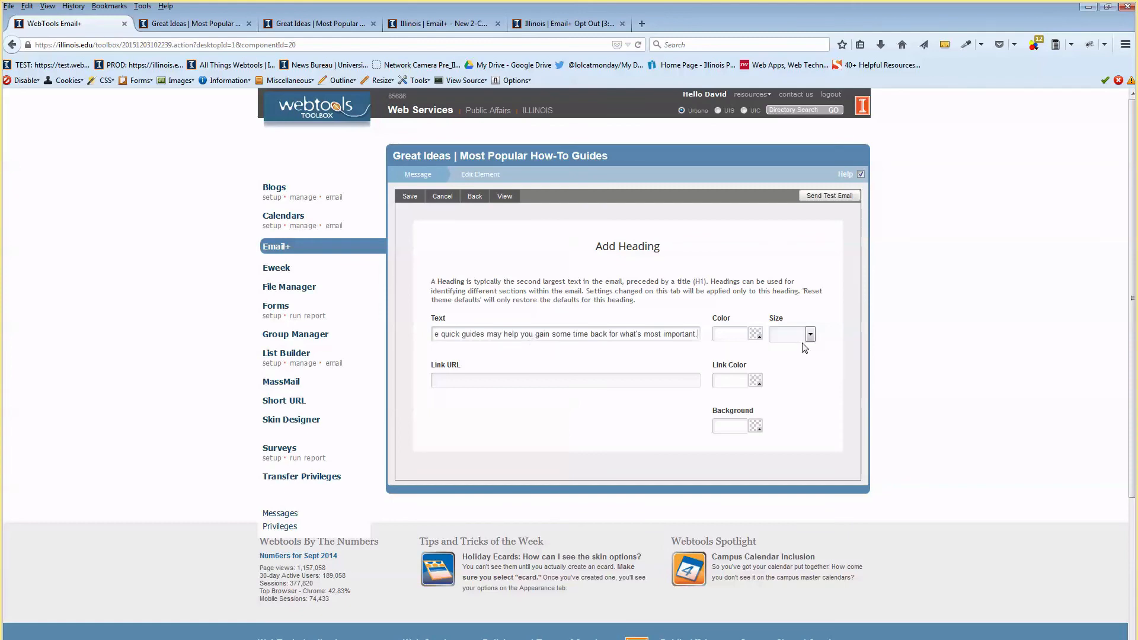
click(411, 197)
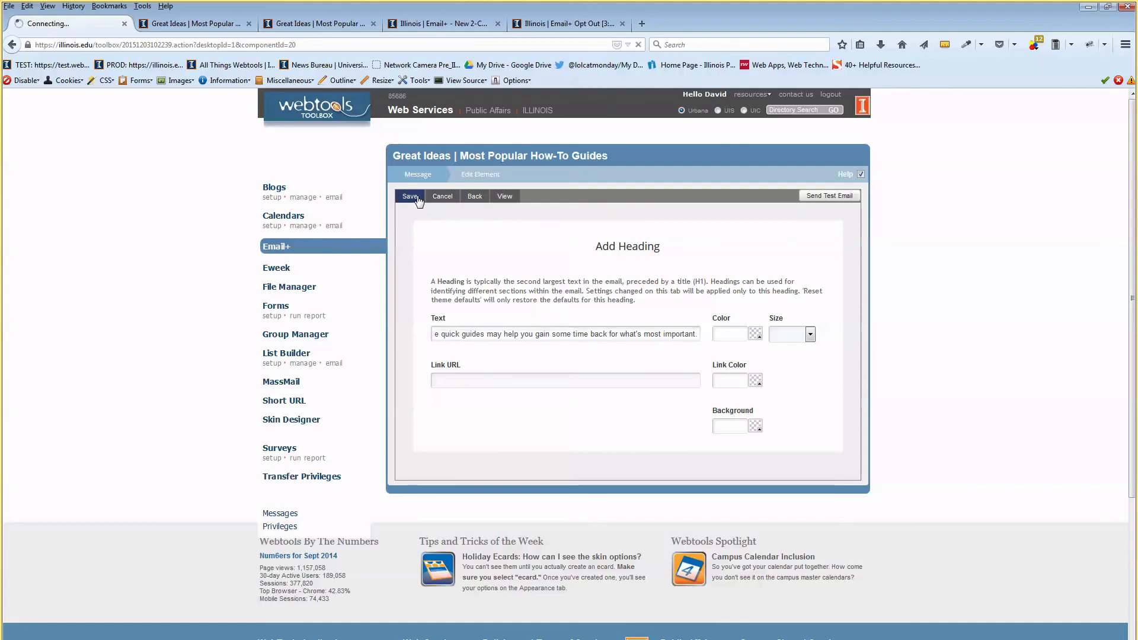
Step: Refresh the newsletter preview and check how the heading looks below the title
click(196, 24)
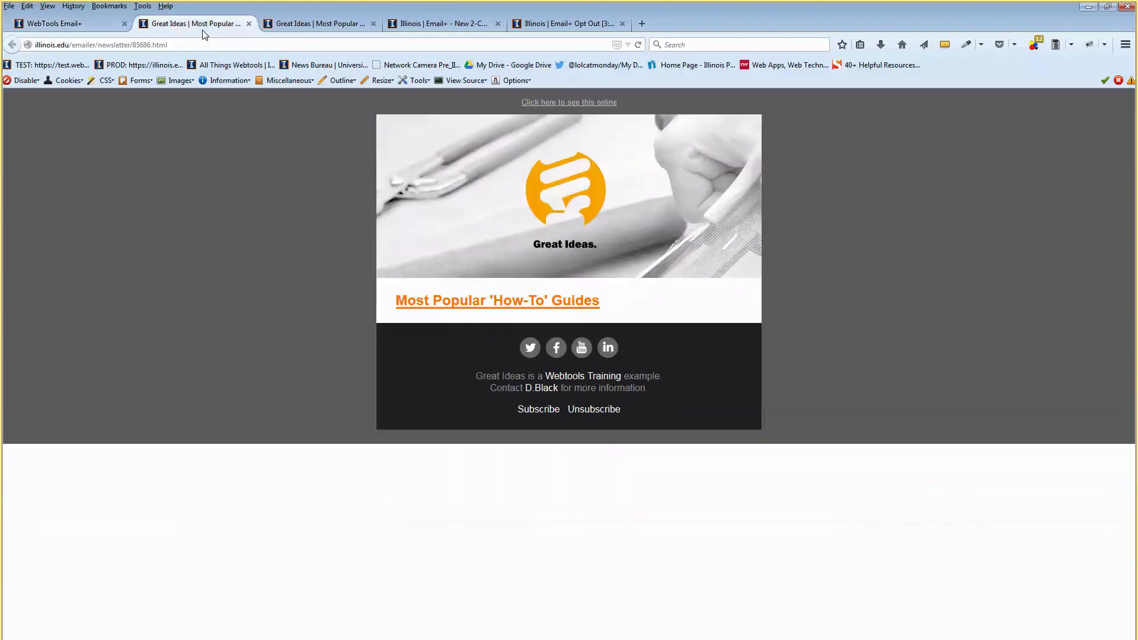
key(F5)
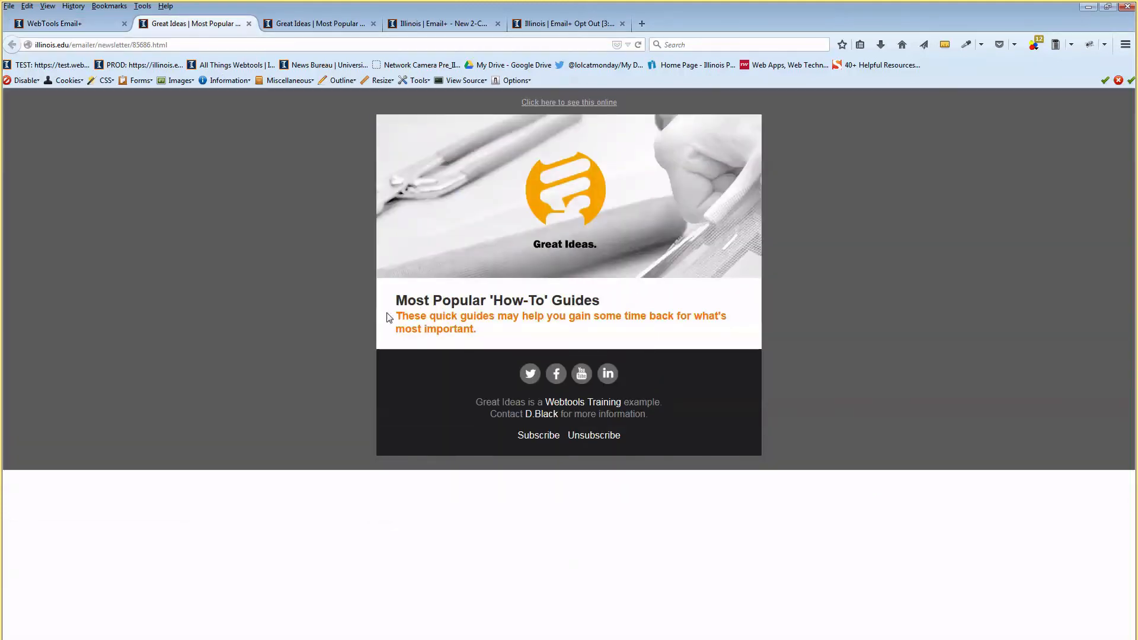
drag(414, 316, 588, 318)
click(617, 315)
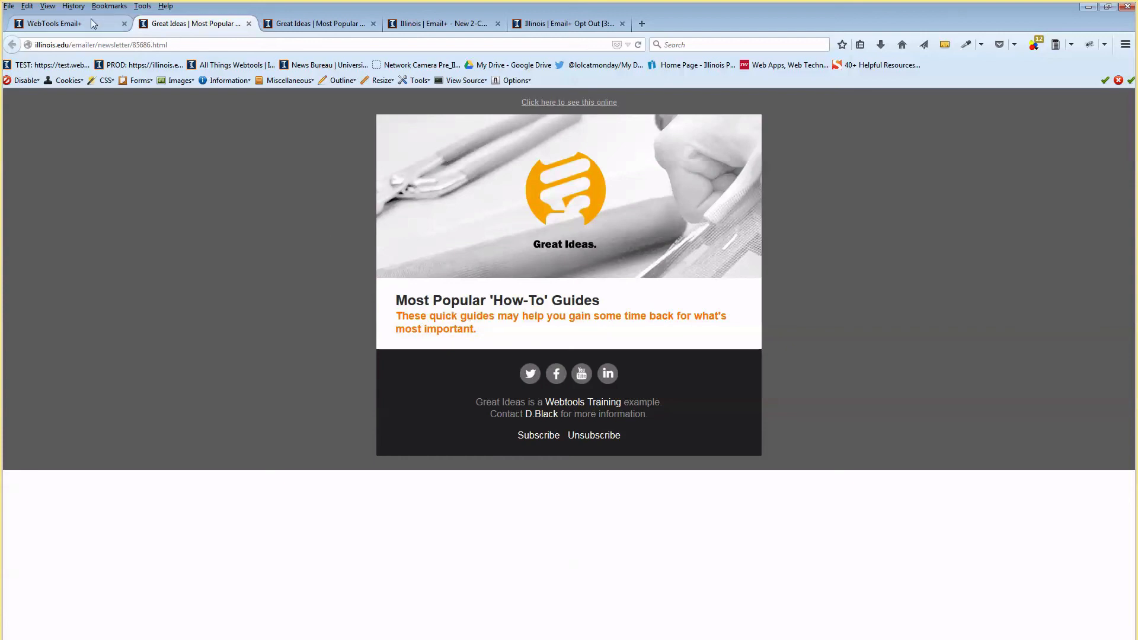
Step: Set the heading's text size to 16 and its color to gray 7f7f7f, save it, and check the newsletter preview
click(65, 23)
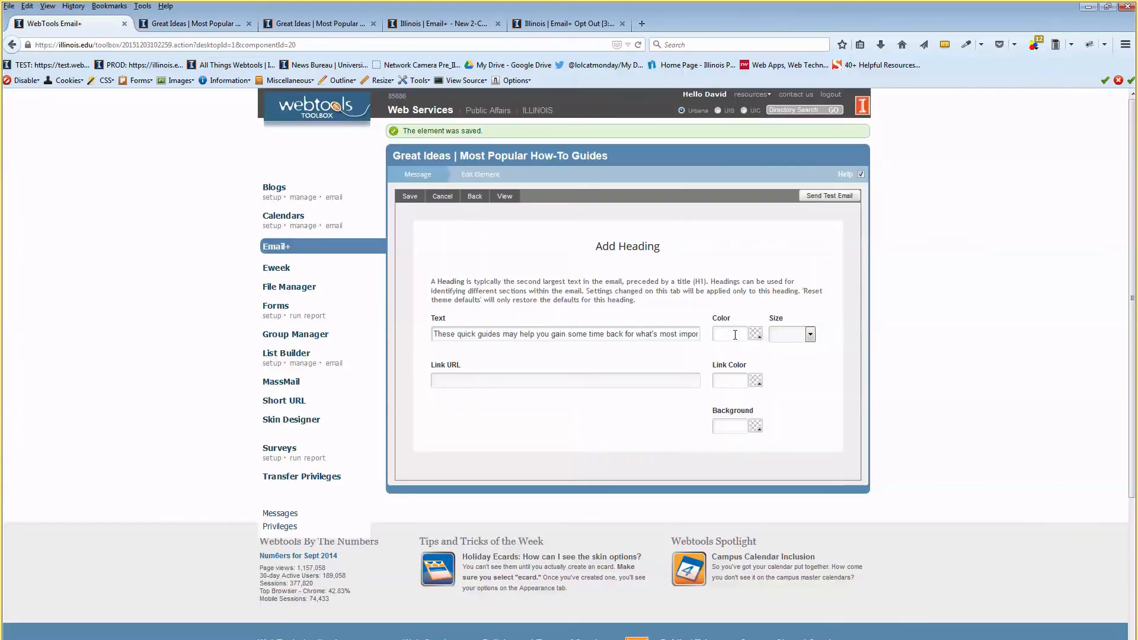
click(810, 336)
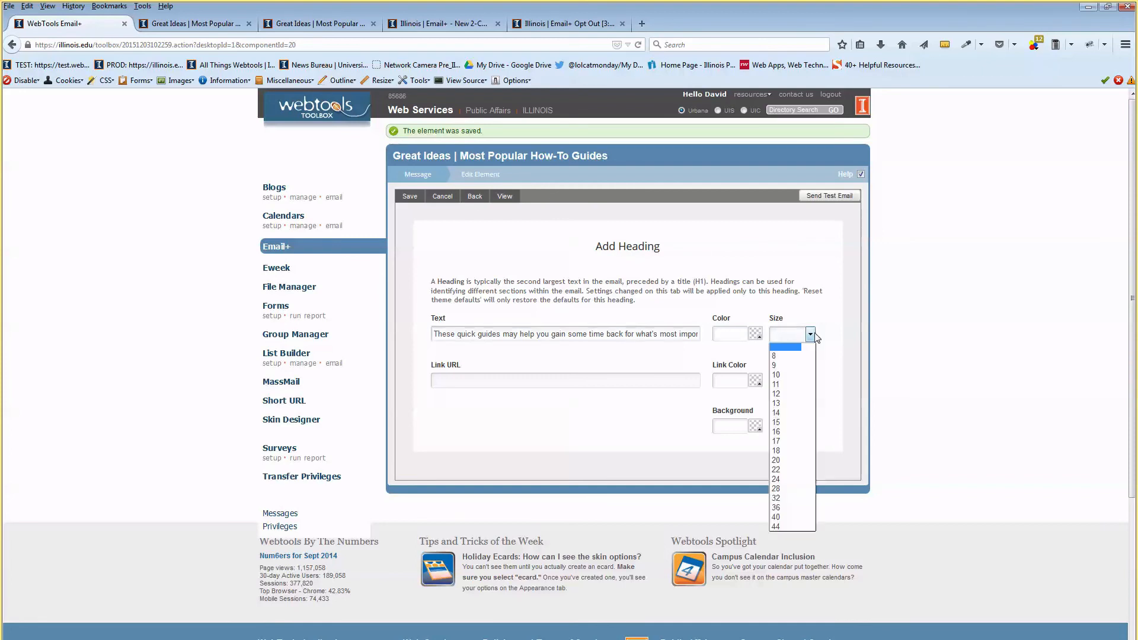
click(806, 435)
click(755, 334)
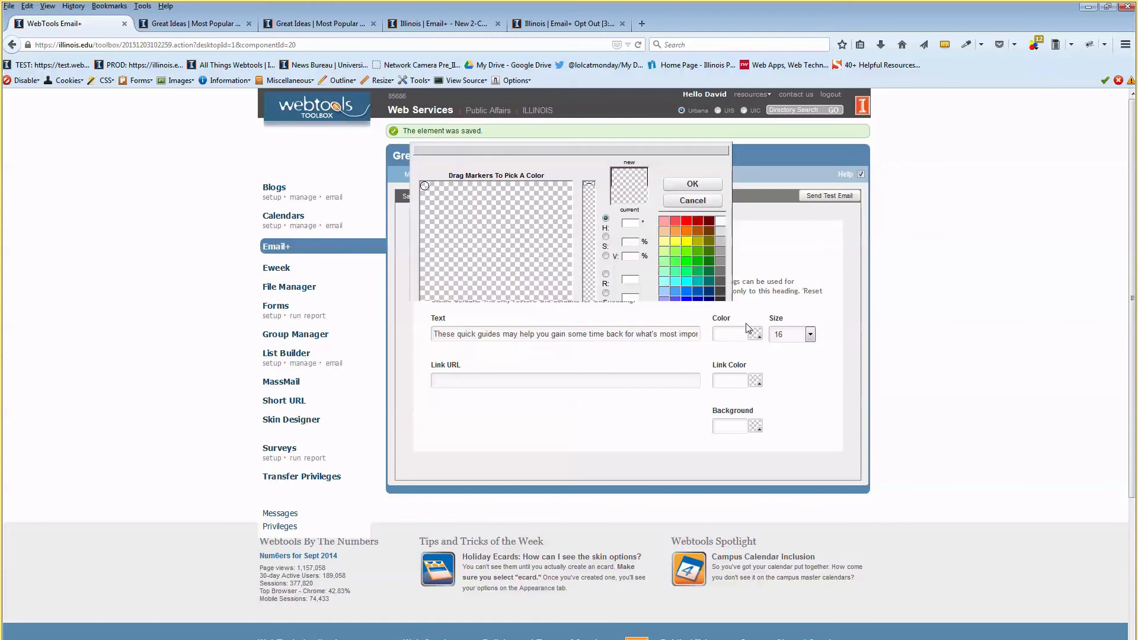
click(721, 278)
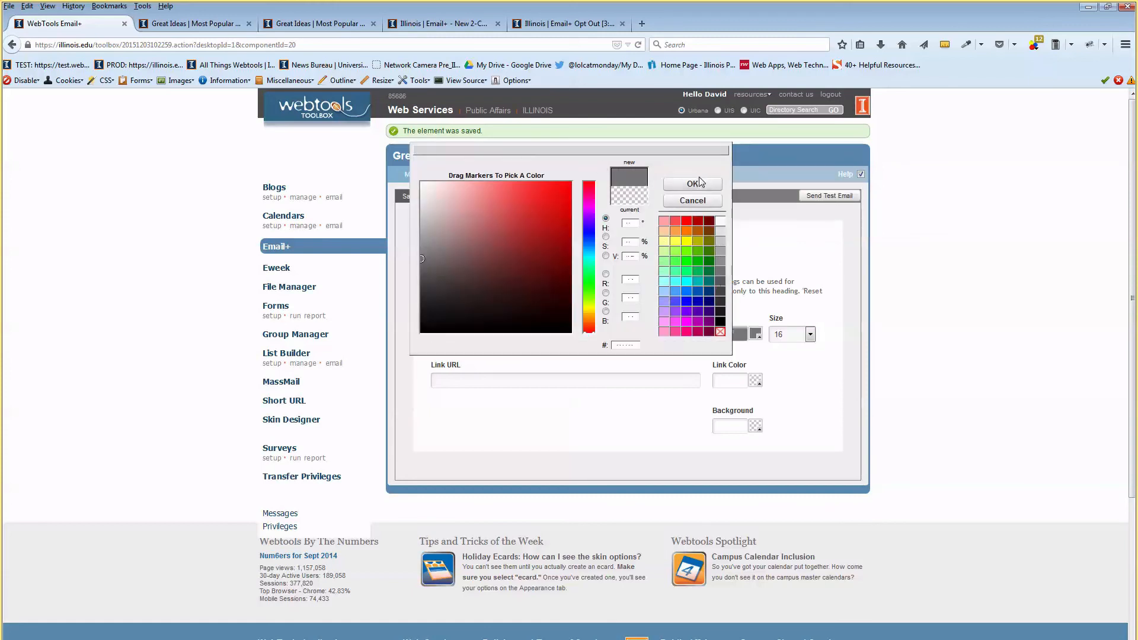
click(698, 184)
click(409, 197)
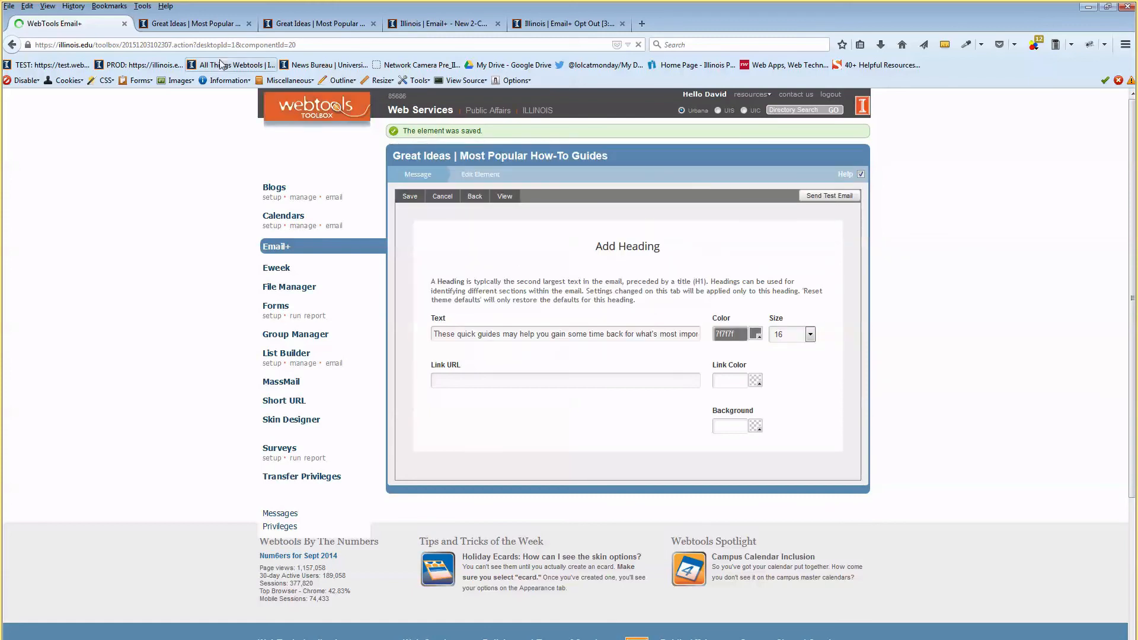
click(193, 23)
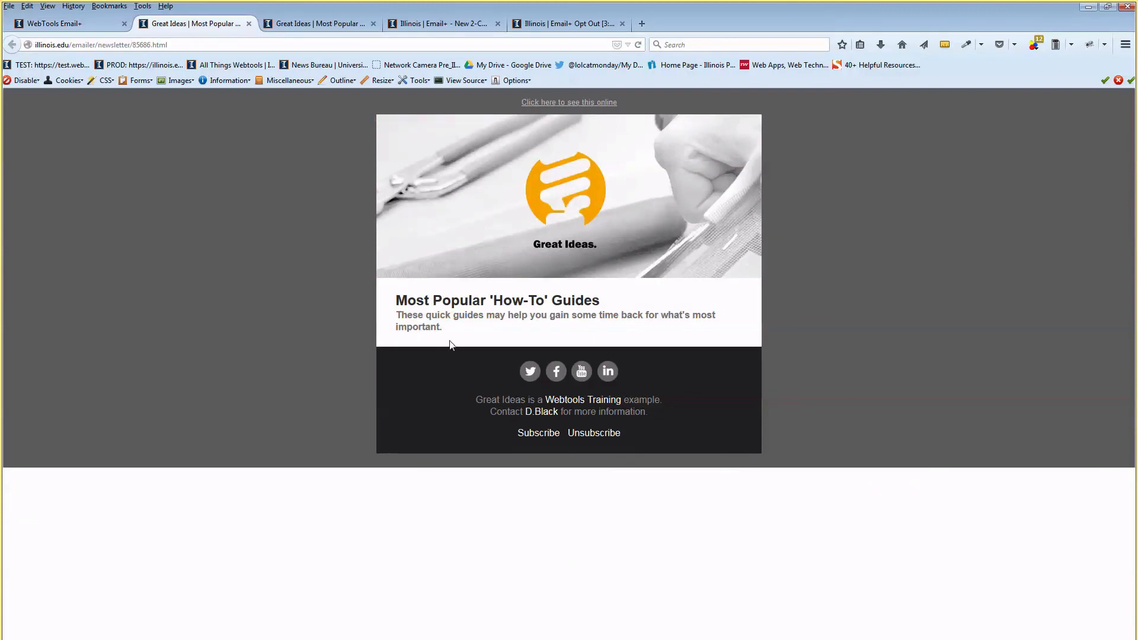
Step: Review the remaining copy in Email-Copy.docx, including the "View a Print Version (pdf)" line and the article sections below it
double_click(689, 11)
mouse_move(749, 38)
mouse_down()
mouse_move(773, 54)
mouse_move(750, 47)
mouse_up()
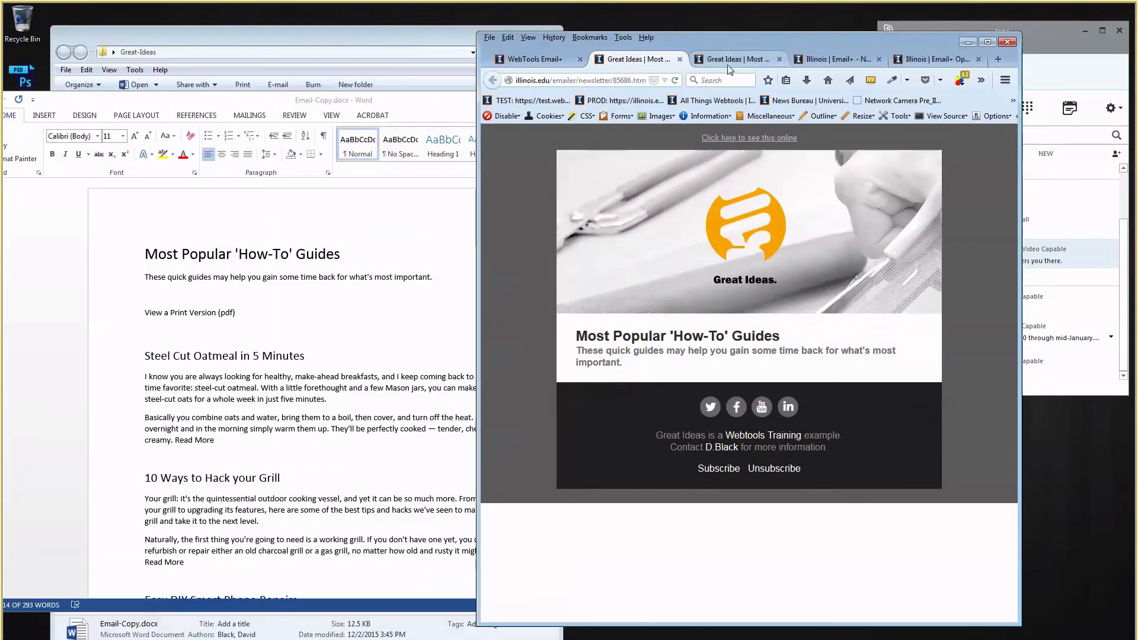
double_click(190, 315)
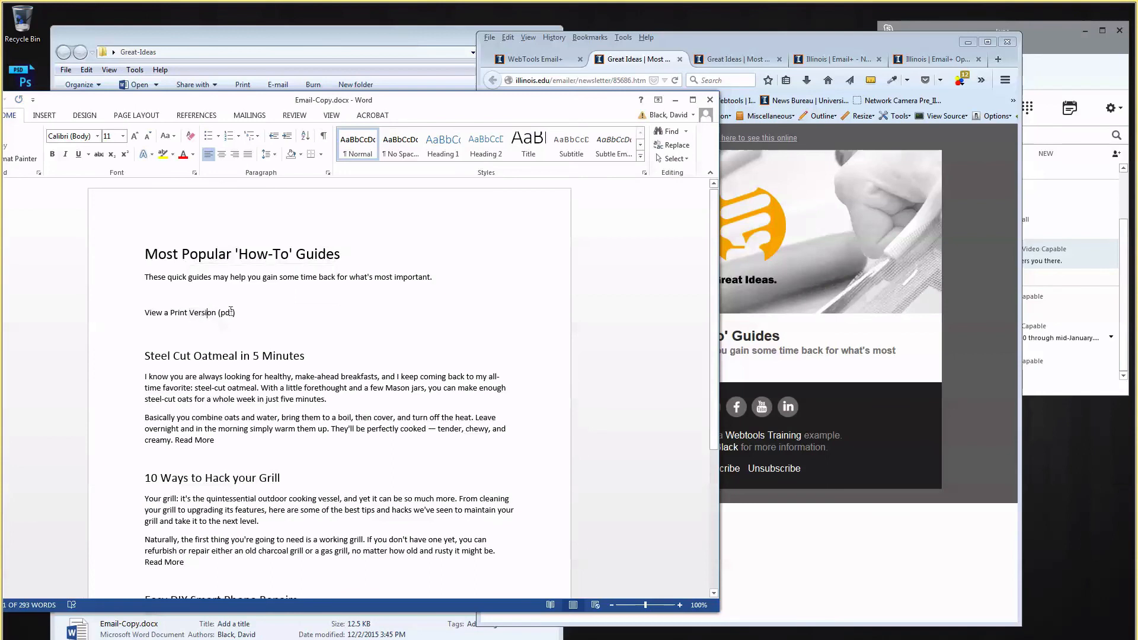
drag(240, 315, 144, 311)
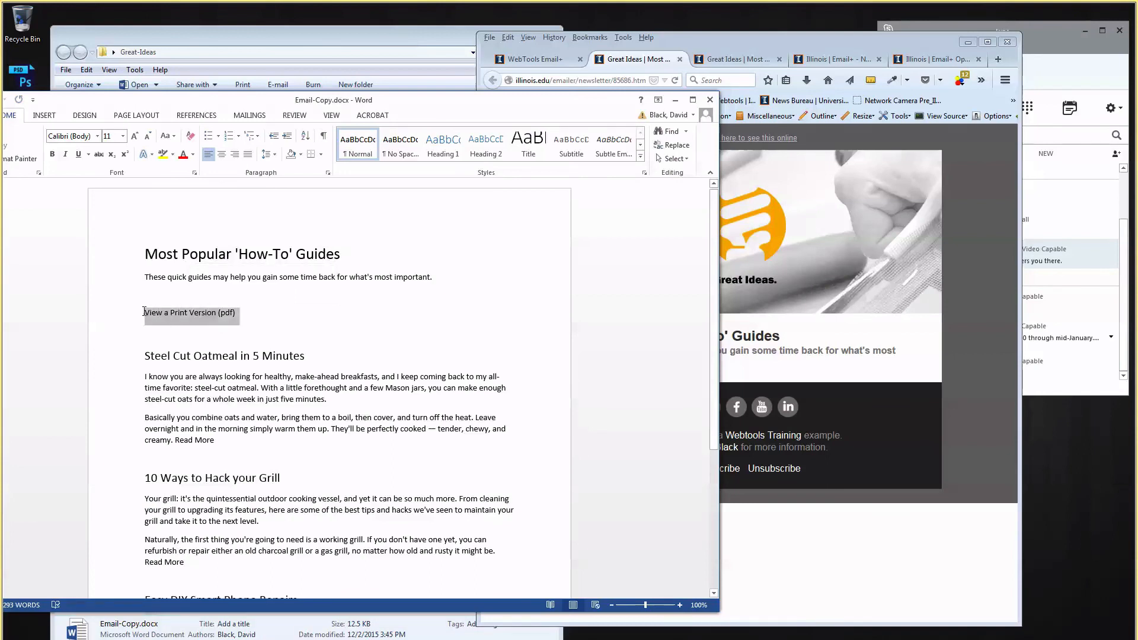
click(244, 316)
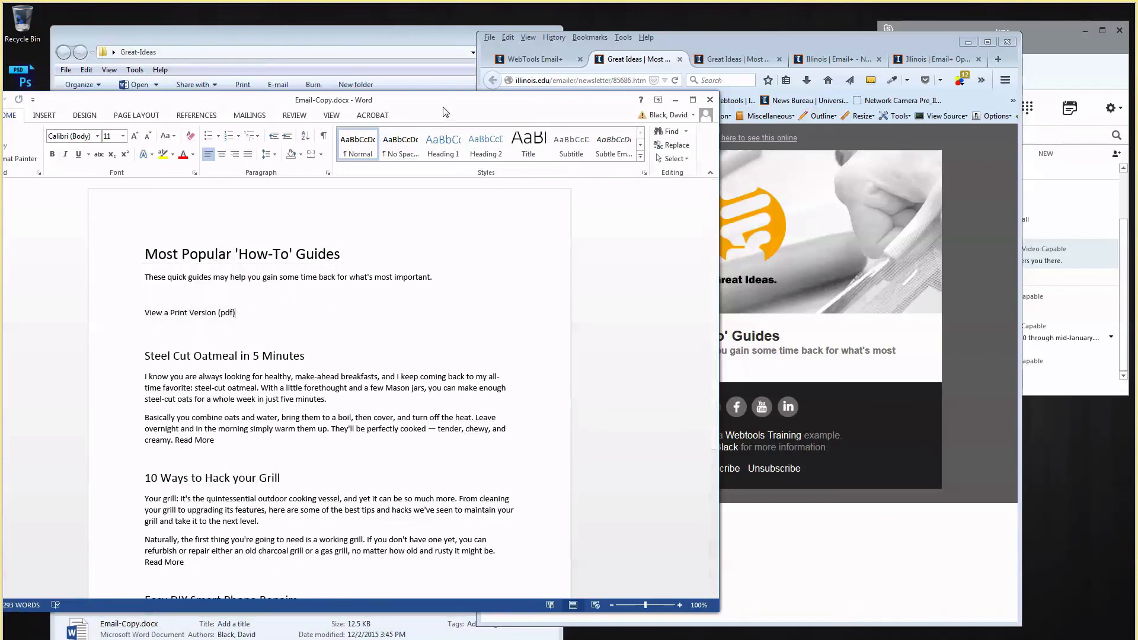
drag(442, 106, 447, 51)
click(173, 252)
scroll(295, 302, down, 1)
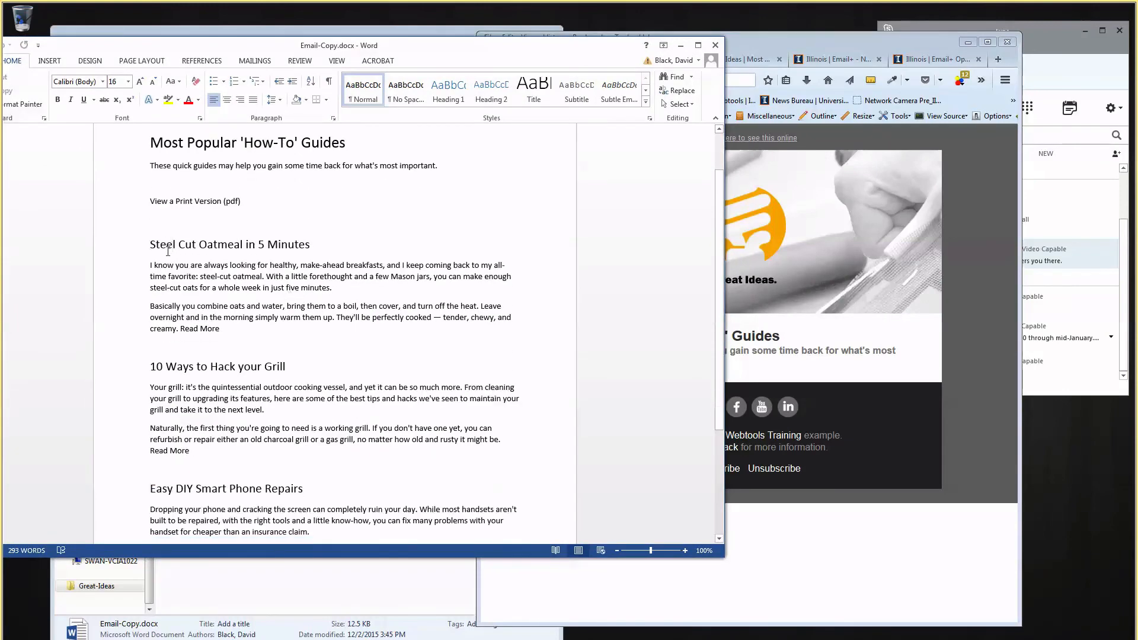
drag(532, 45, 663, 169)
Step: Close the outdated Great Ideas preview and the two Illinois Email+ article pages in the browser
click(707, 68)
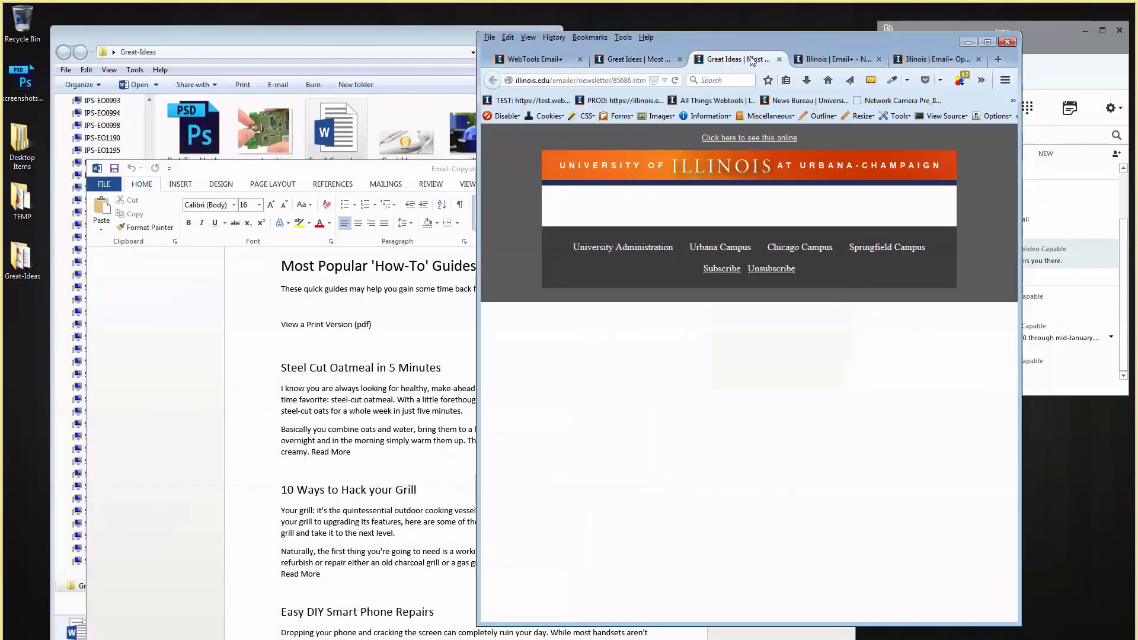
click(780, 60)
click(779, 60)
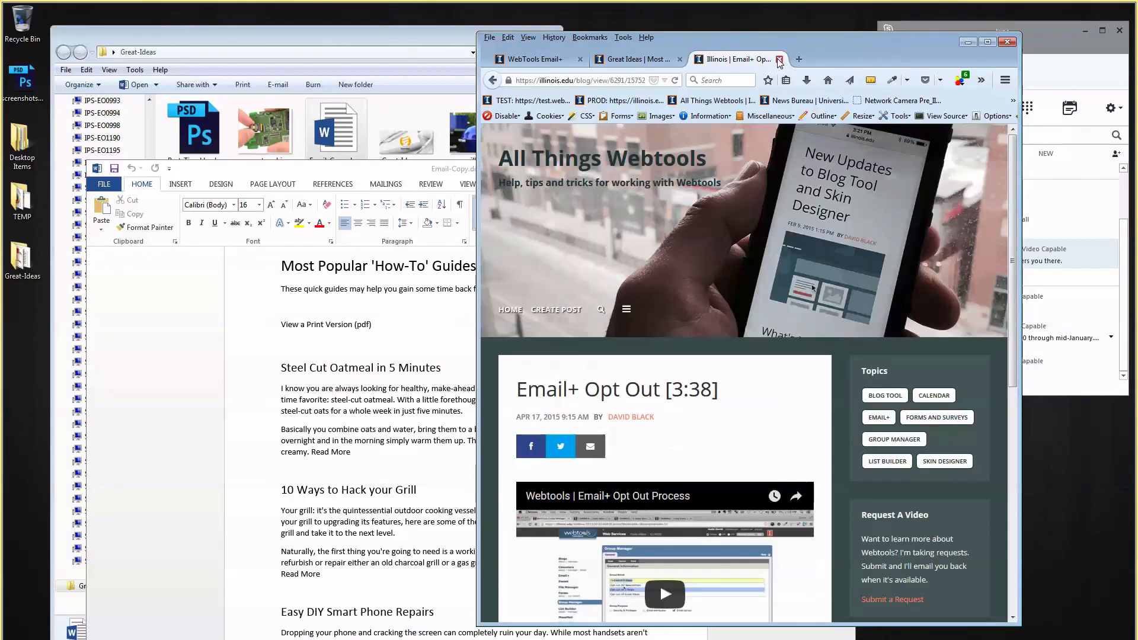
click(780, 60)
Step: Open Print-Version.pdf from the Great-Ideas folder, examine how the articles are laid out below the heading, and close it
click(401, 44)
double_click(266, 211)
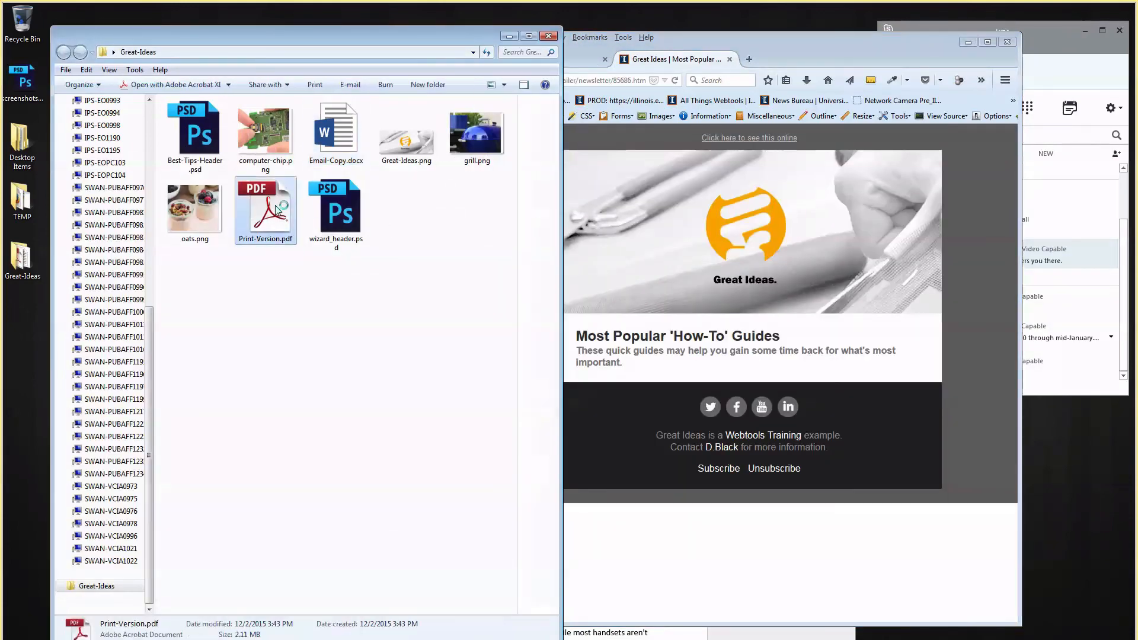
scroll(594, 395, down, 10)
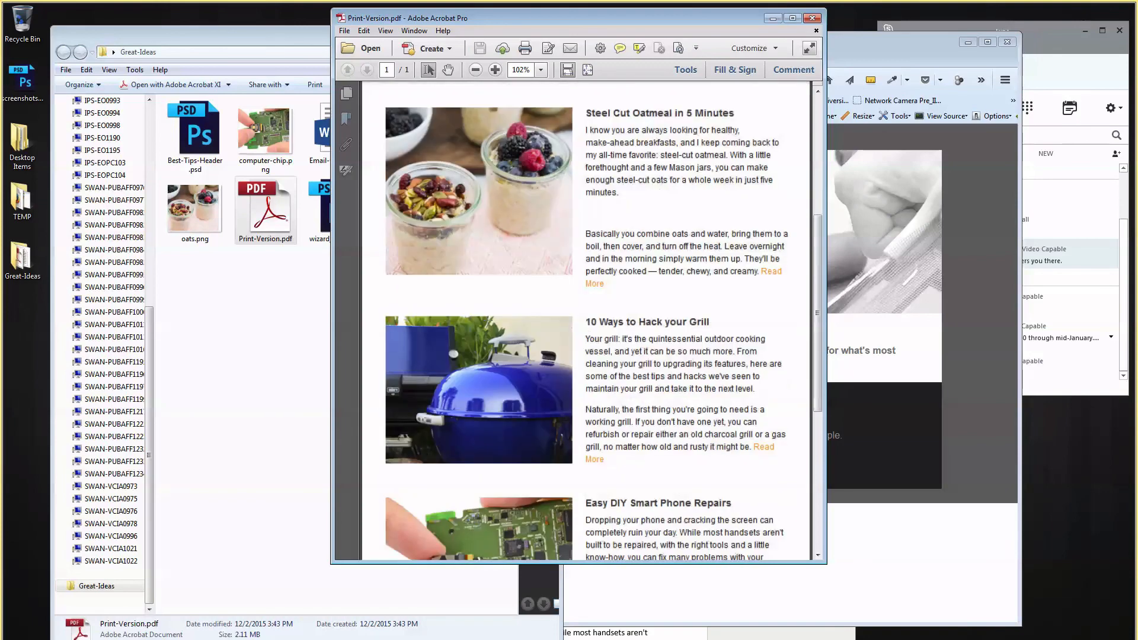
scroll(594, 395, up, 5)
scroll(422, 215, up, 3)
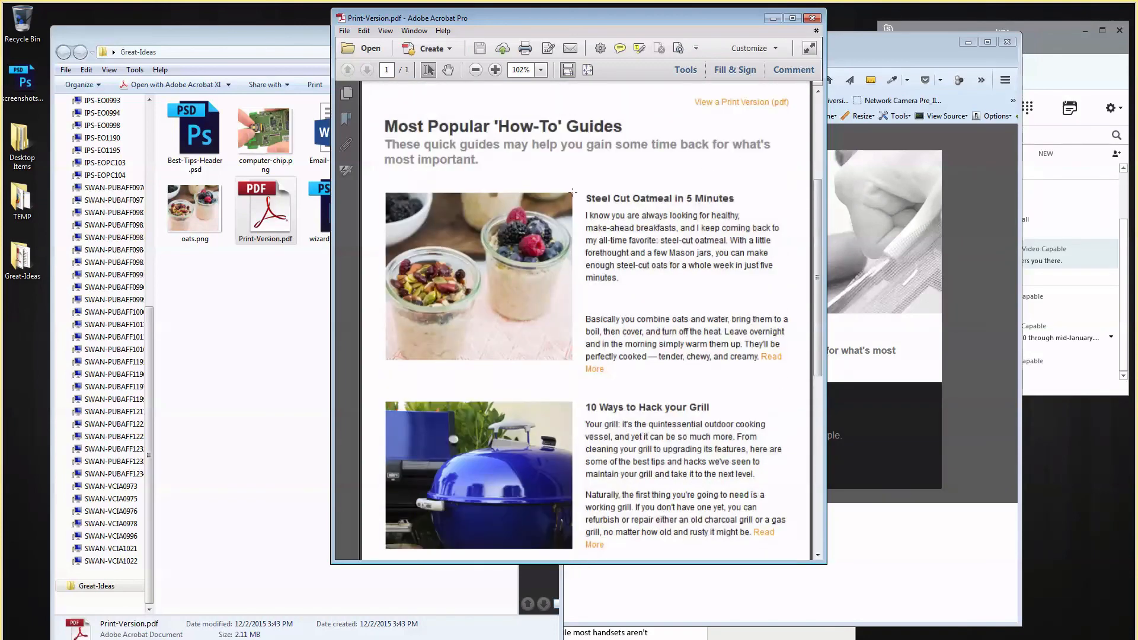
click(811, 22)
Step: Maximize the browser, return to the message's element list, and insert a content element after the heading
drag(842, 56, 714, 2)
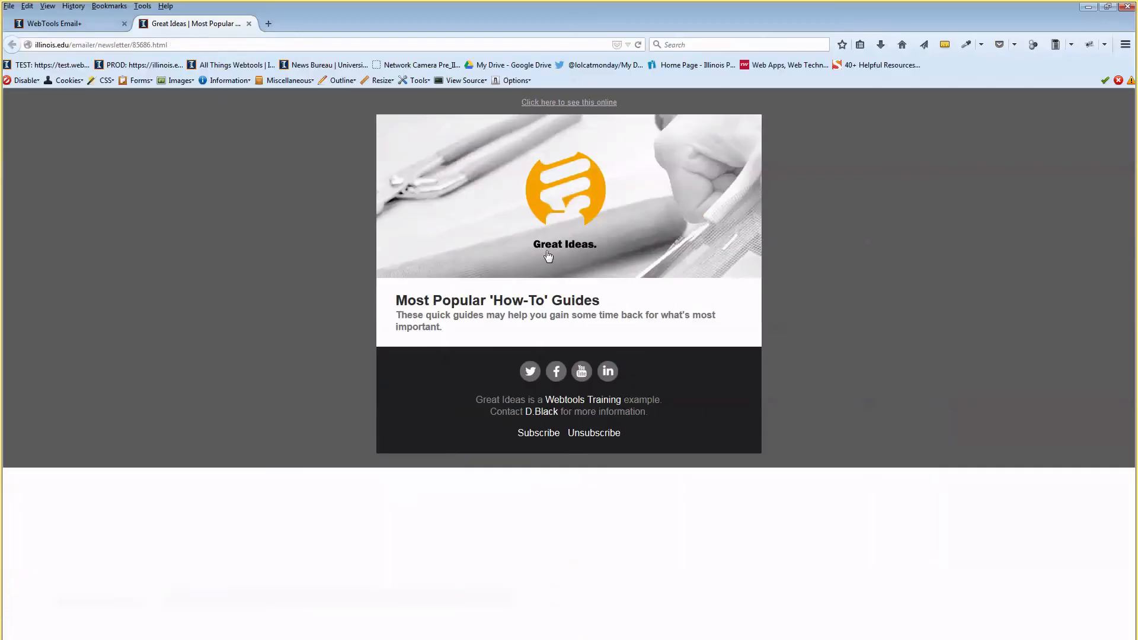
click(95, 24)
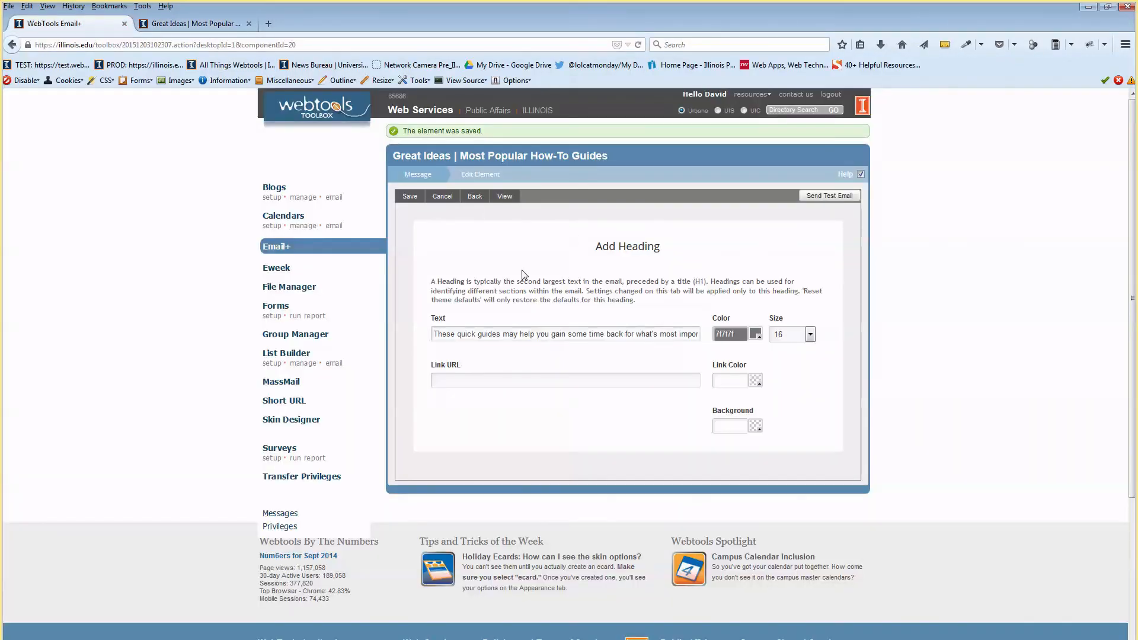
click(429, 175)
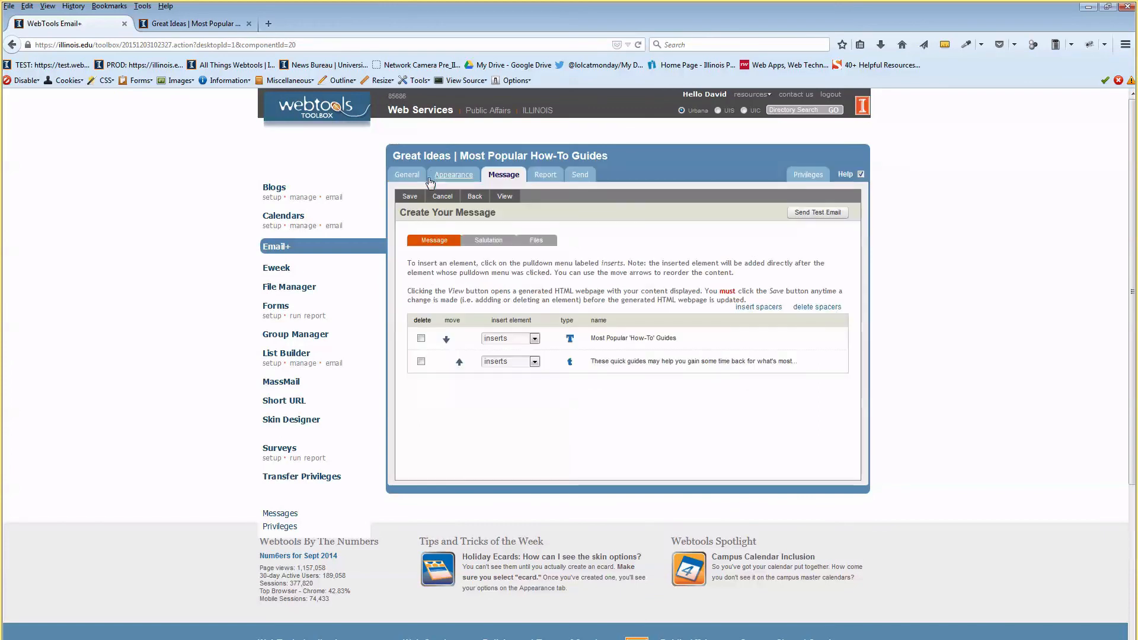
click(507, 362)
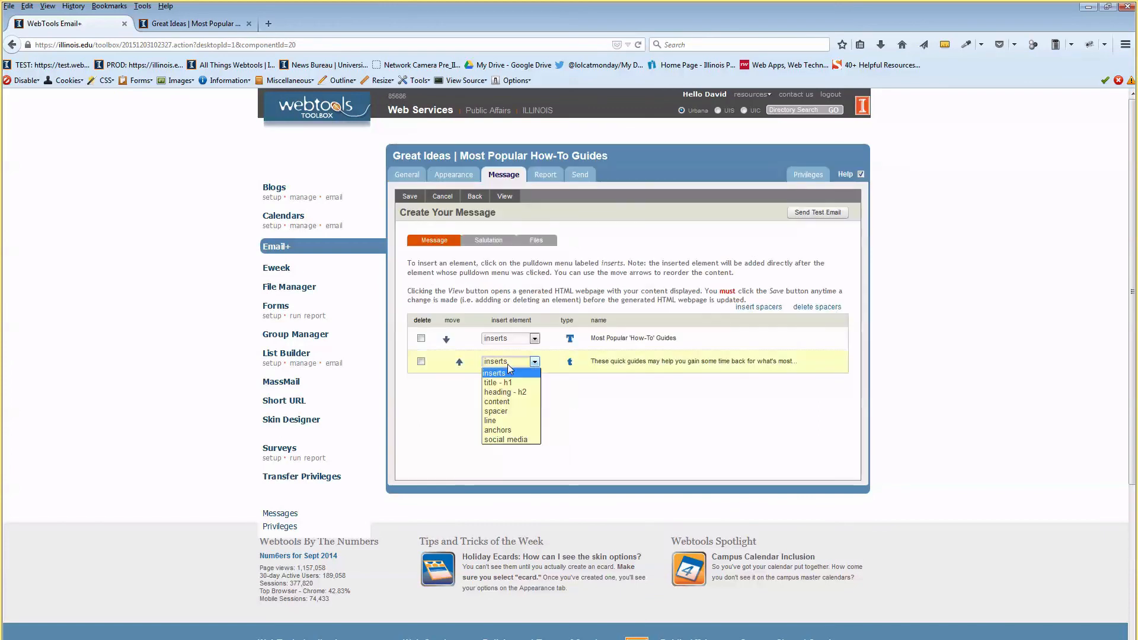
click(527, 405)
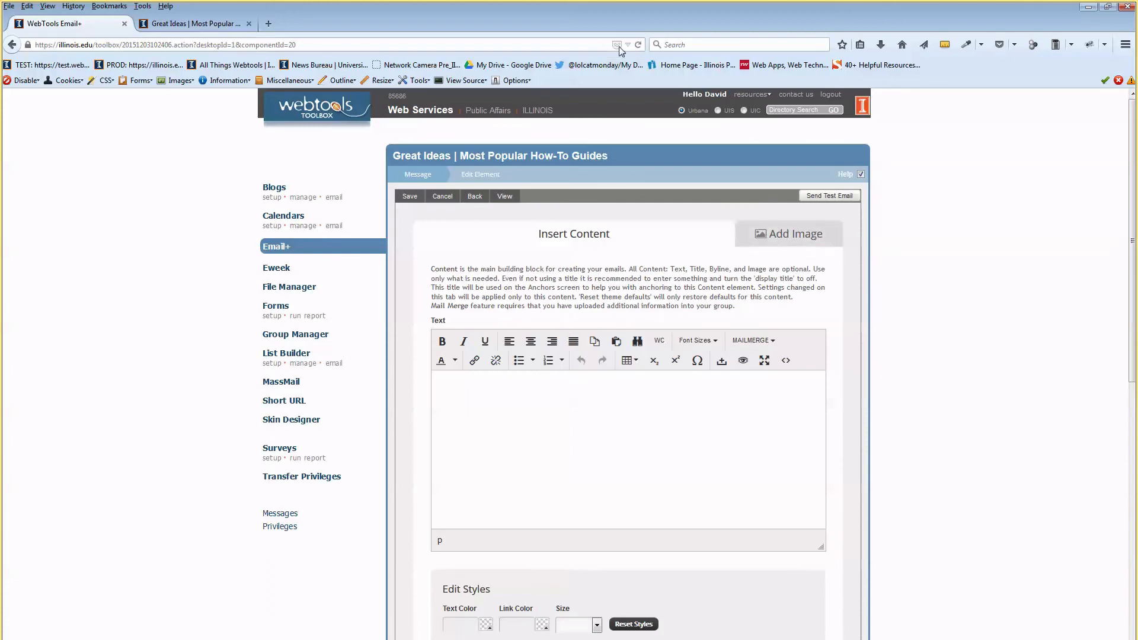
Step: Copy the two Steel Cut Oatmeal paragraphs, including "Read More", from Email-Copy.docx and paste them as the content element's text in the maximized browser
drag(614, 20, 738, 57)
click(437, 238)
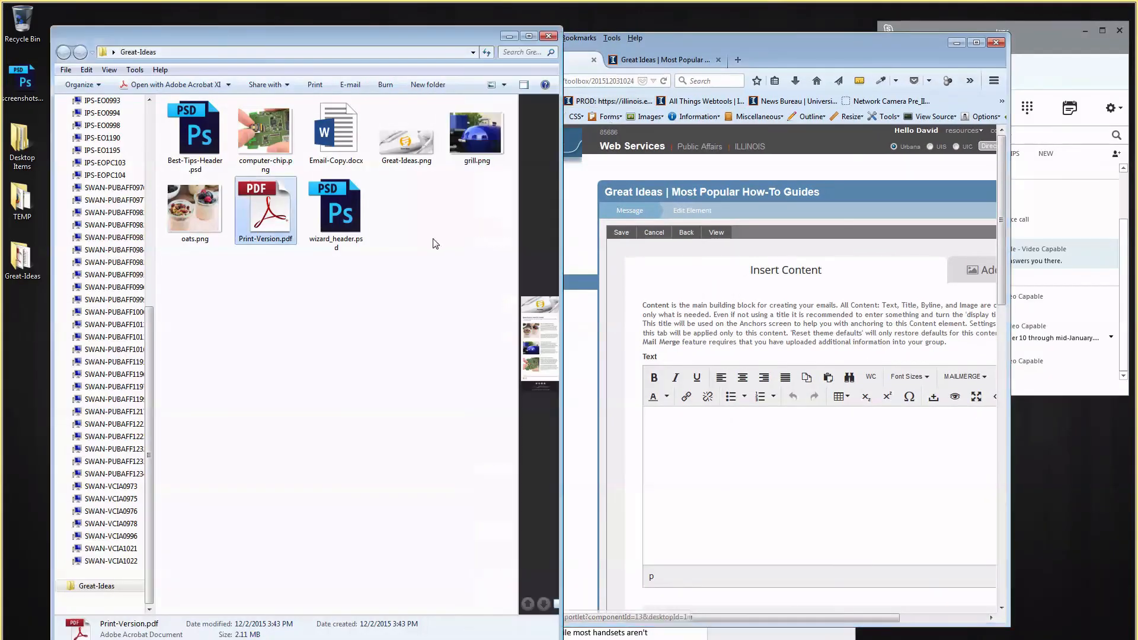
double_click(354, 148)
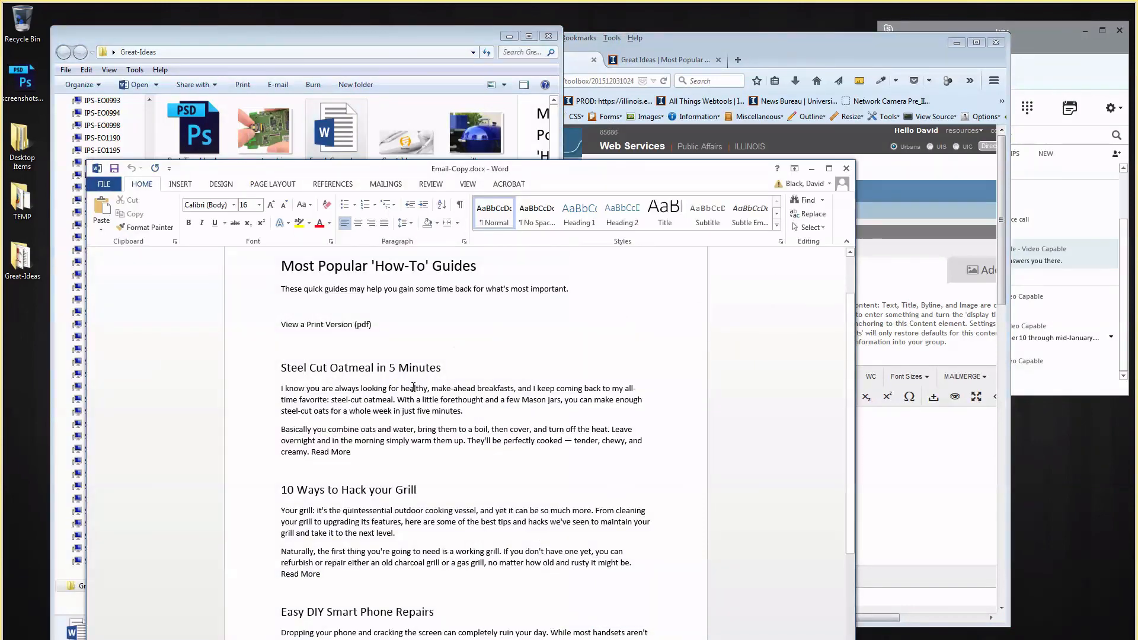
triple_click(291, 385)
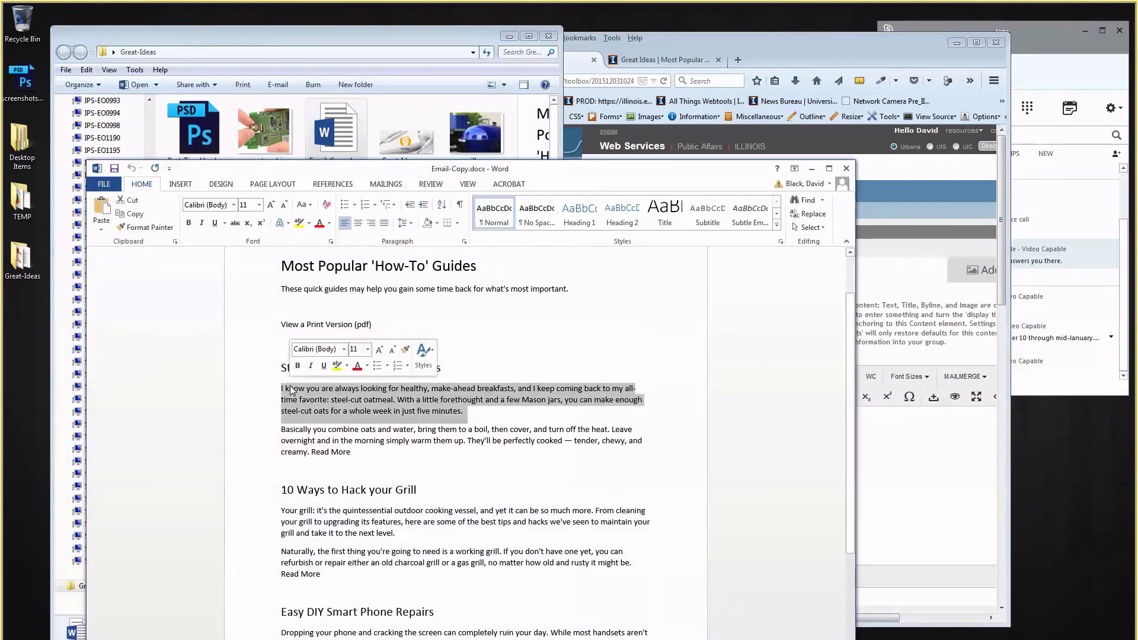
shift+click(354, 452)
key(ctrl+c)
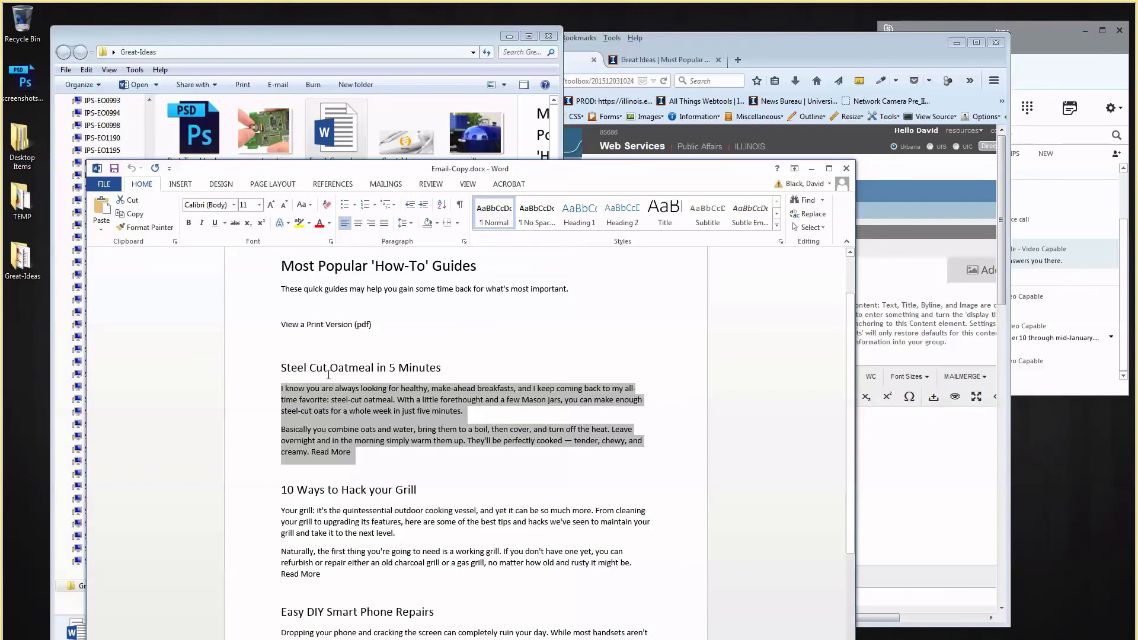
click(868, 442)
drag(770, 53, 719, 1)
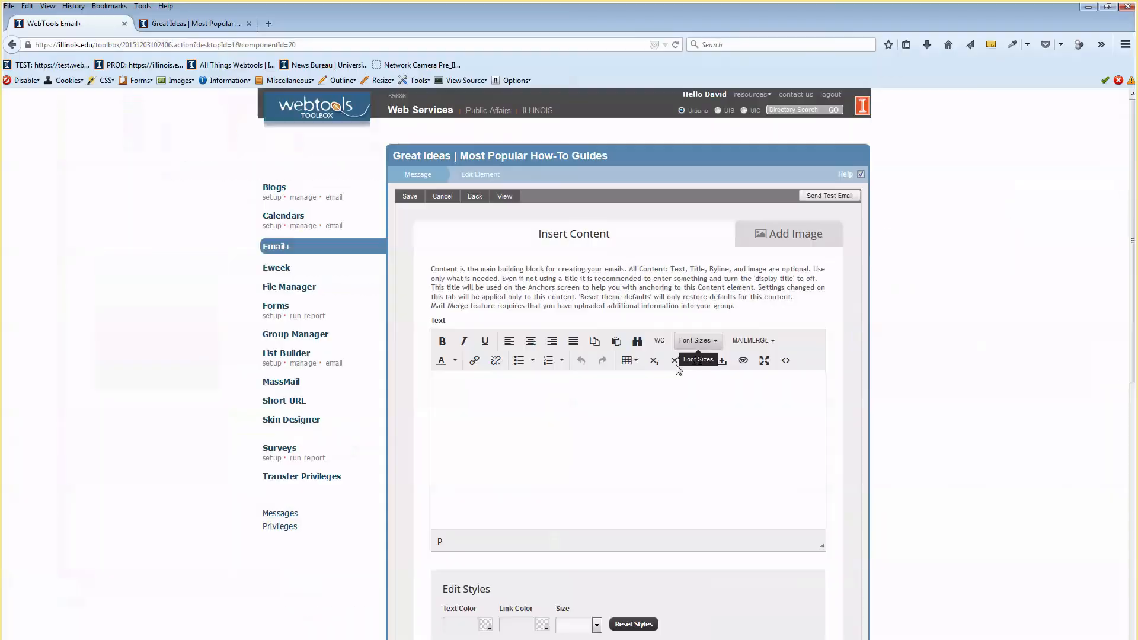
key(ctrl+v)
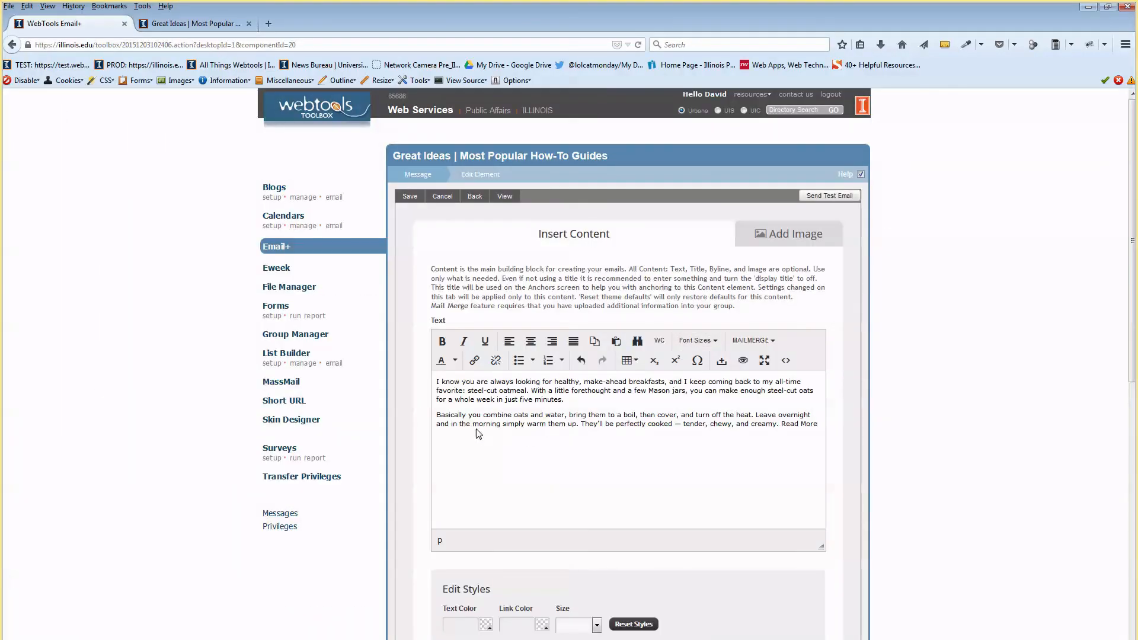
Step: Link the words "Read More" at the end of the second paragraph to the URL #
drag(783, 427, 819, 425)
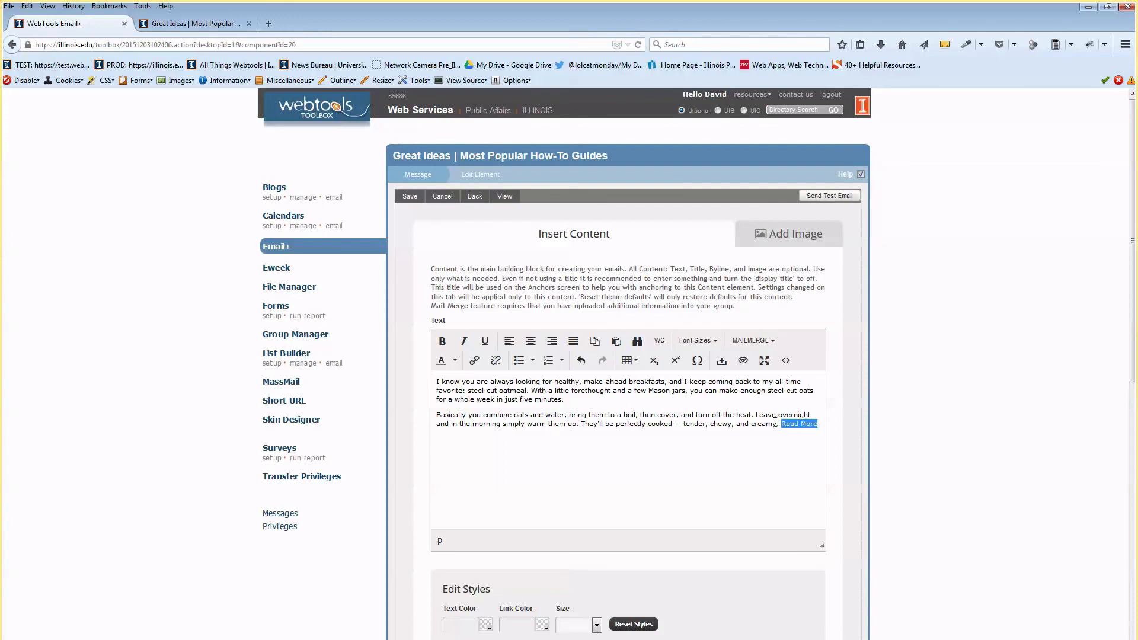
click(476, 361)
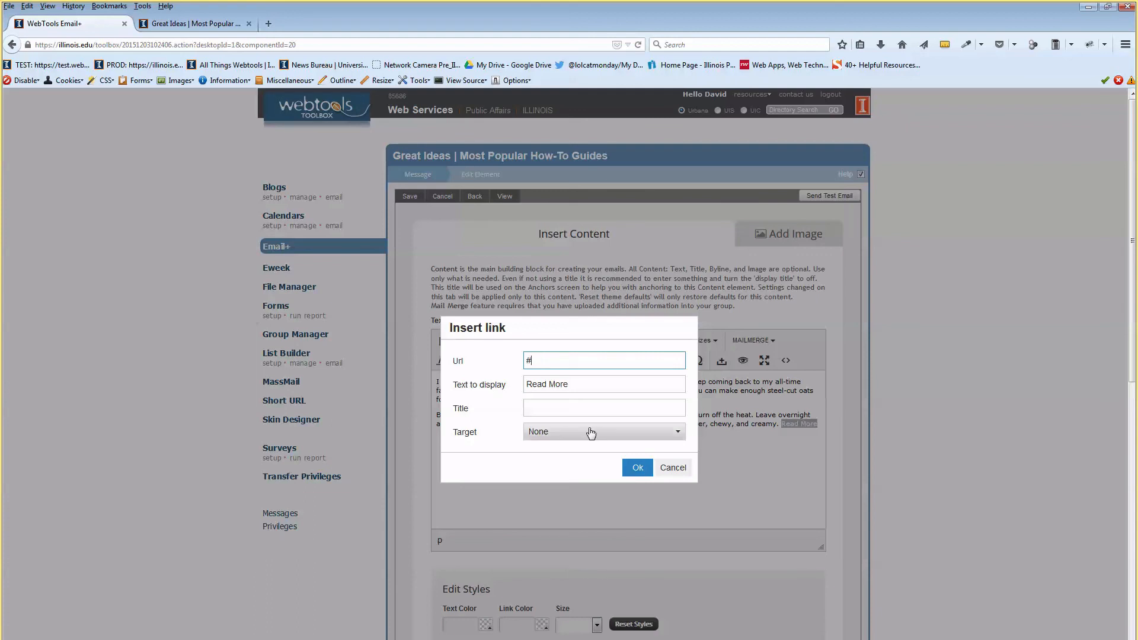
click(634, 468)
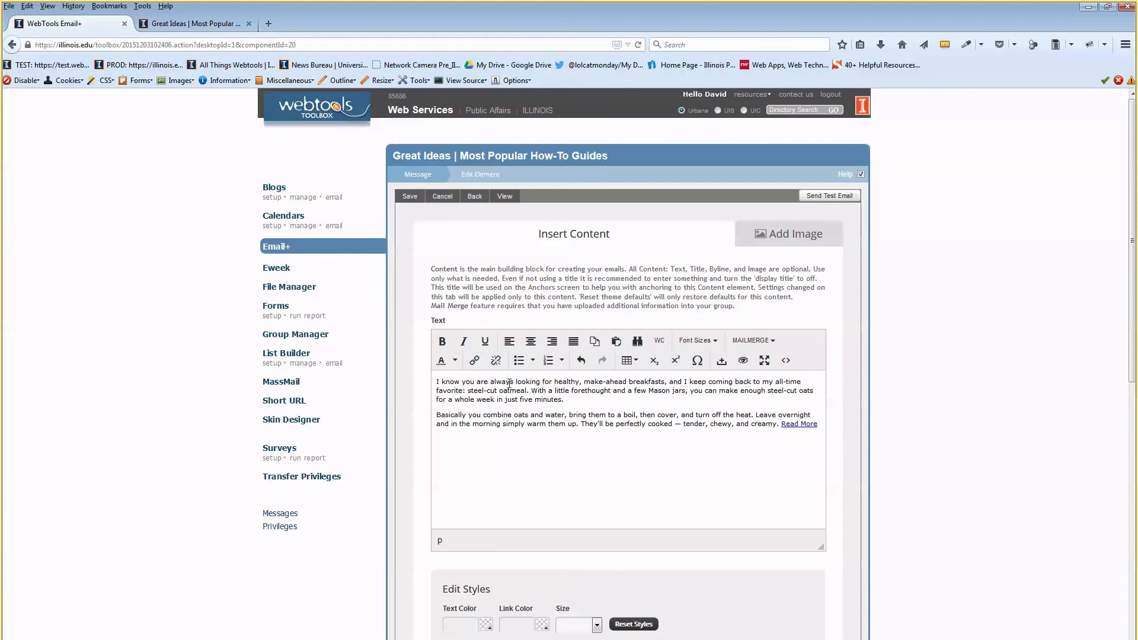
Step: Try bold formatting on the words around "looking for" in the first paragraph and undo it
drag(516, 381, 563, 382)
click(443, 341)
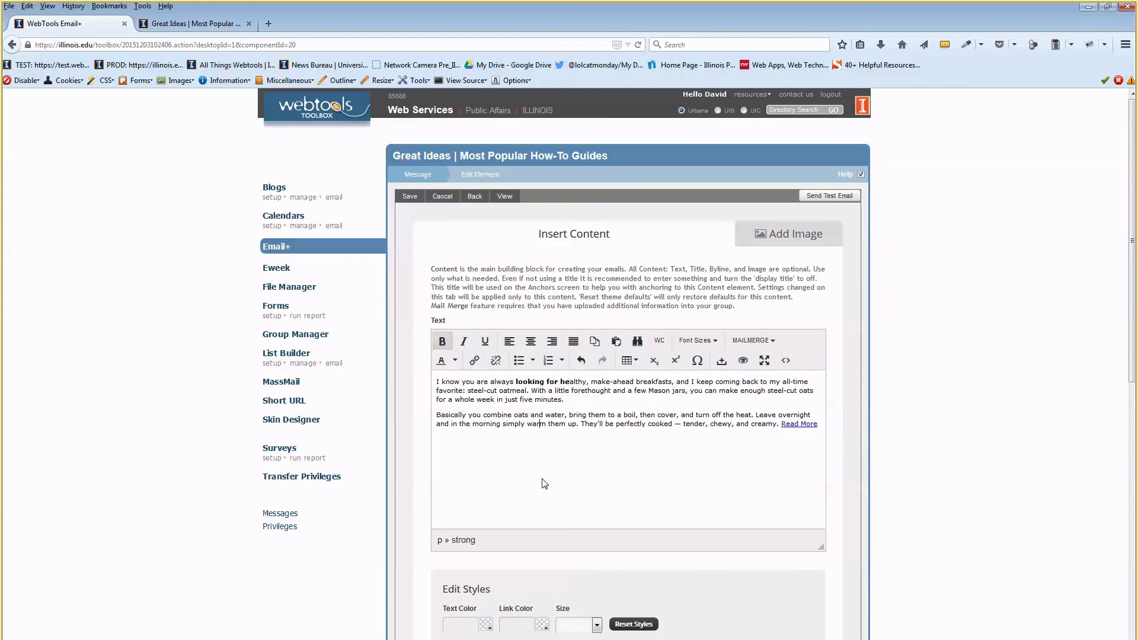
click(585, 491)
key(ctrl+z)
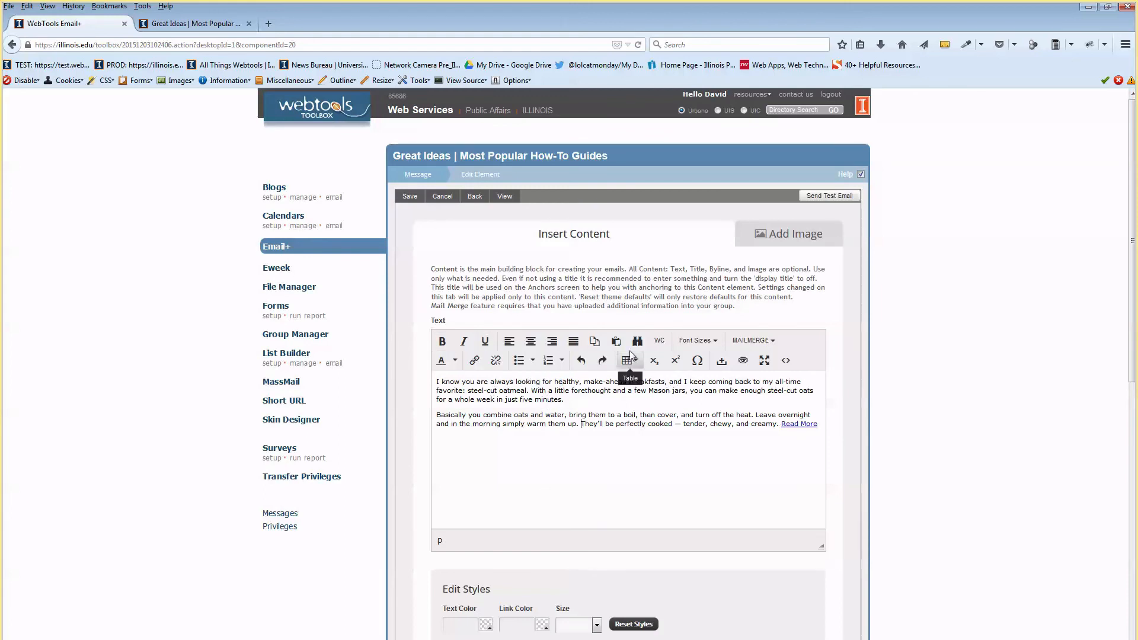
Step: Examine the paragraph and link tags in the content's HTML source code and close it without changes
click(787, 361)
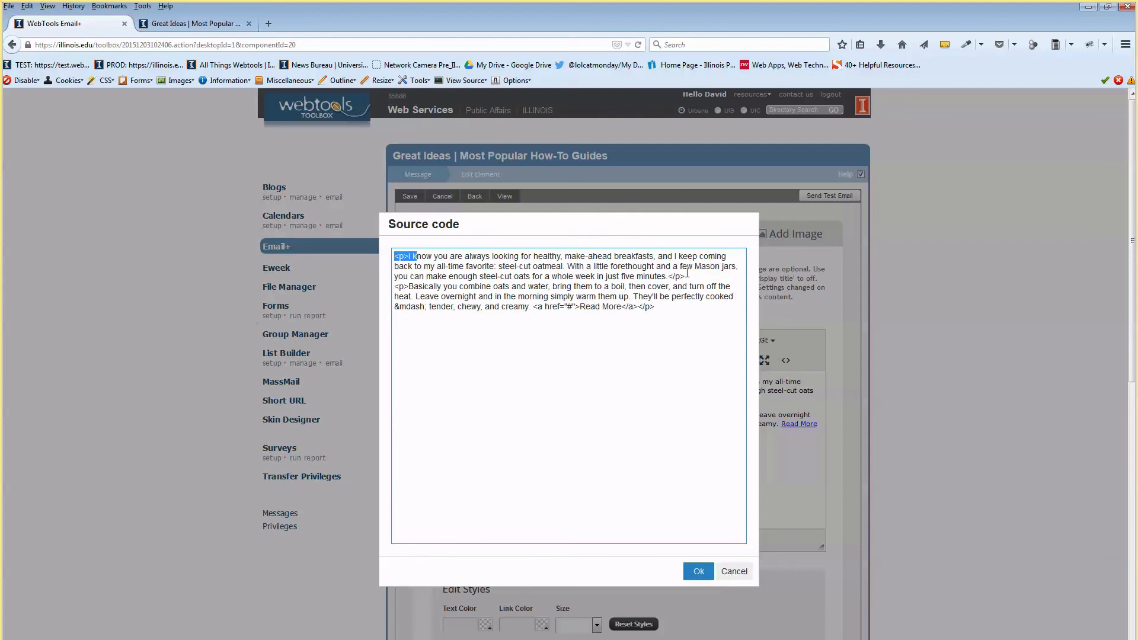
drag(673, 276, 686, 276)
drag(537, 306, 572, 307)
click(621, 305)
click(740, 572)
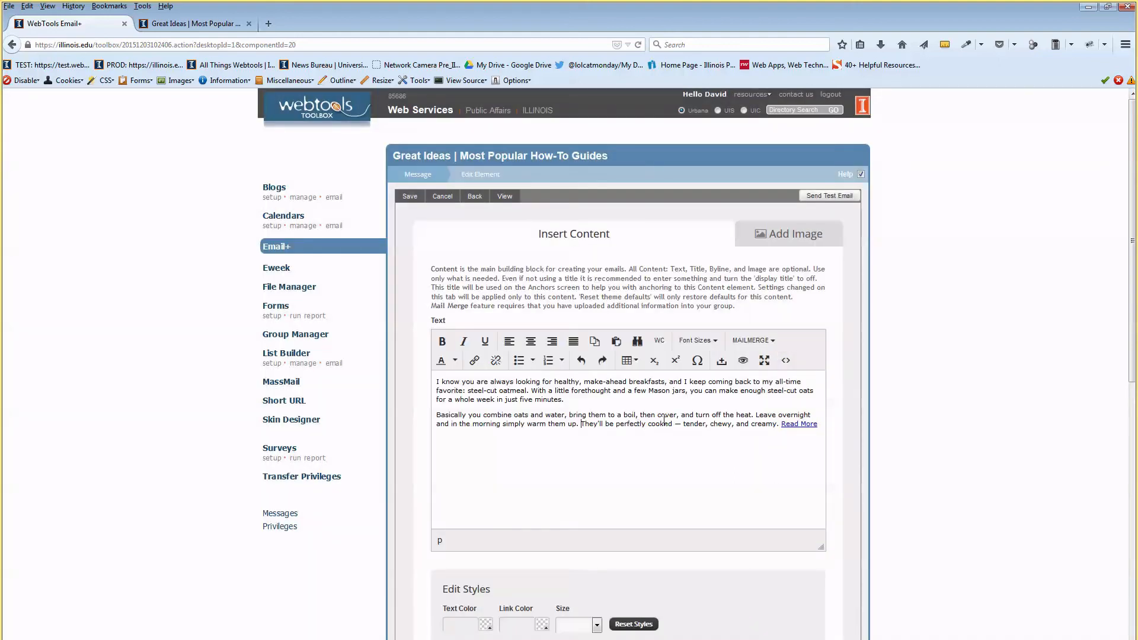
scroll(665, 422, down, 5)
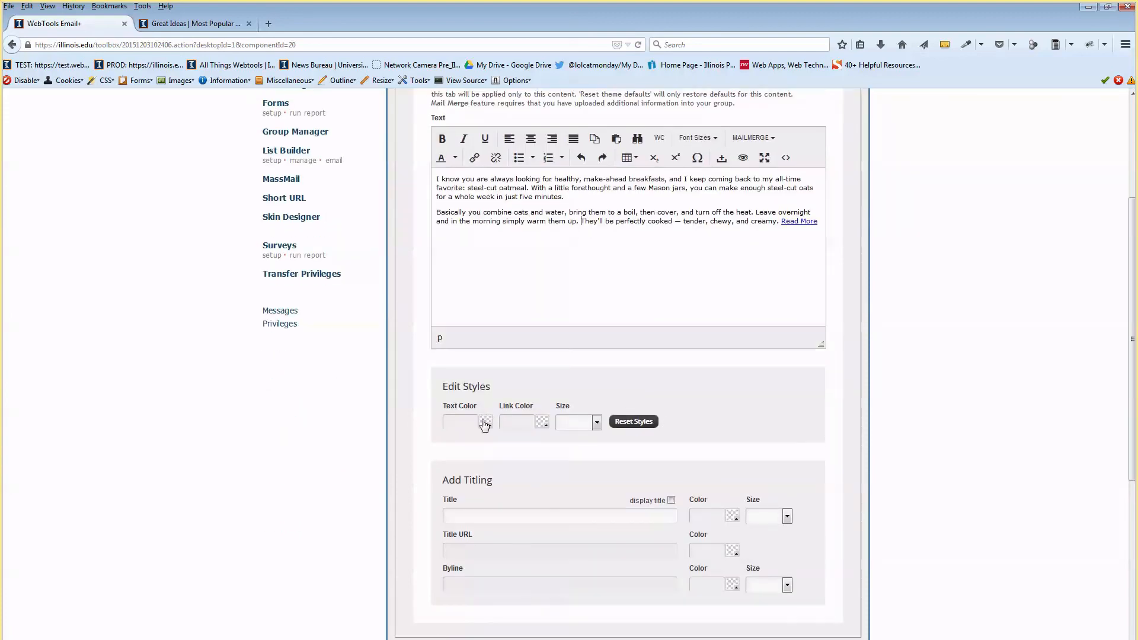
Step: Copy the heading "Steel Cut Oatmeal in 5 Minutes" from Email-Copy.docx in Word
click(469, 421)
click(521, 423)
scroll(508, 475, down, 3)
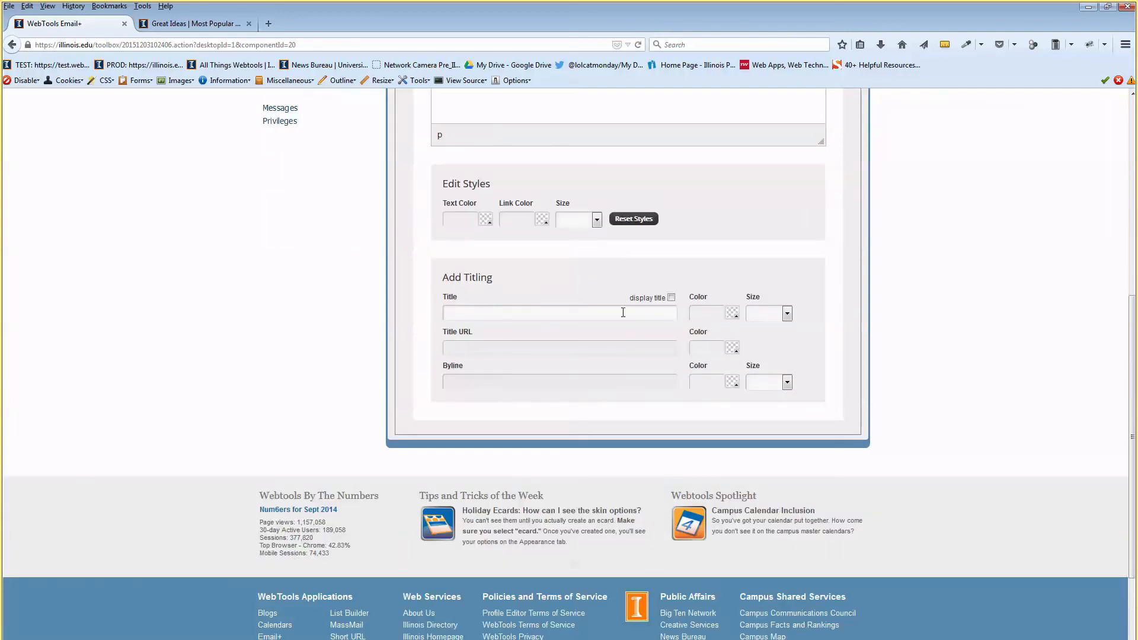
drag(278, 24, 800, 63)
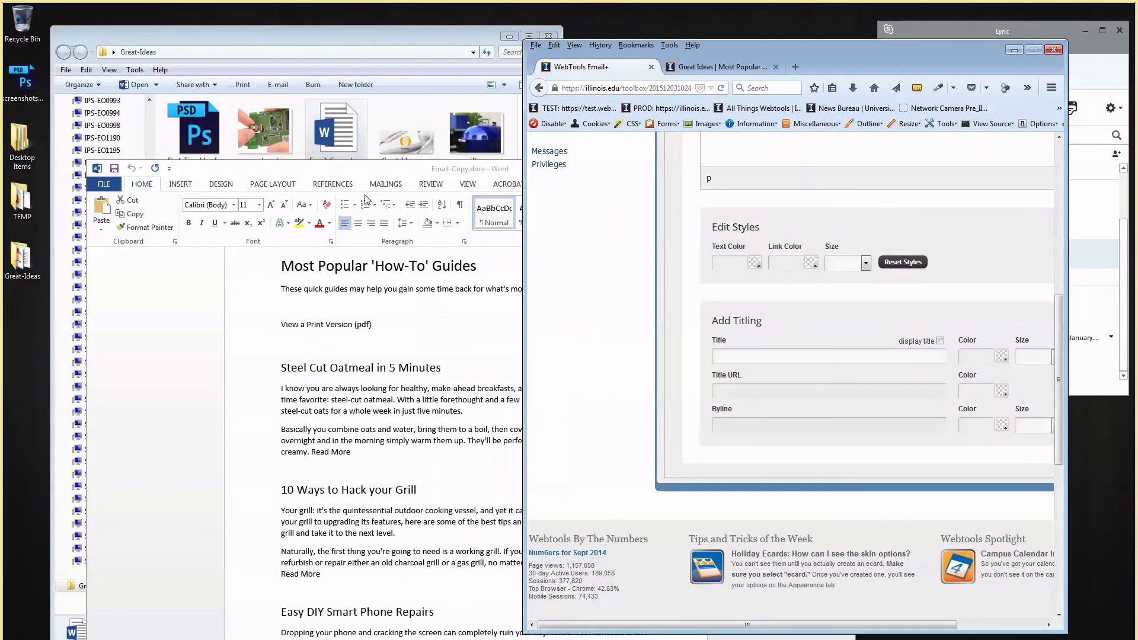
click(373, 352)
double_click(292, 367)
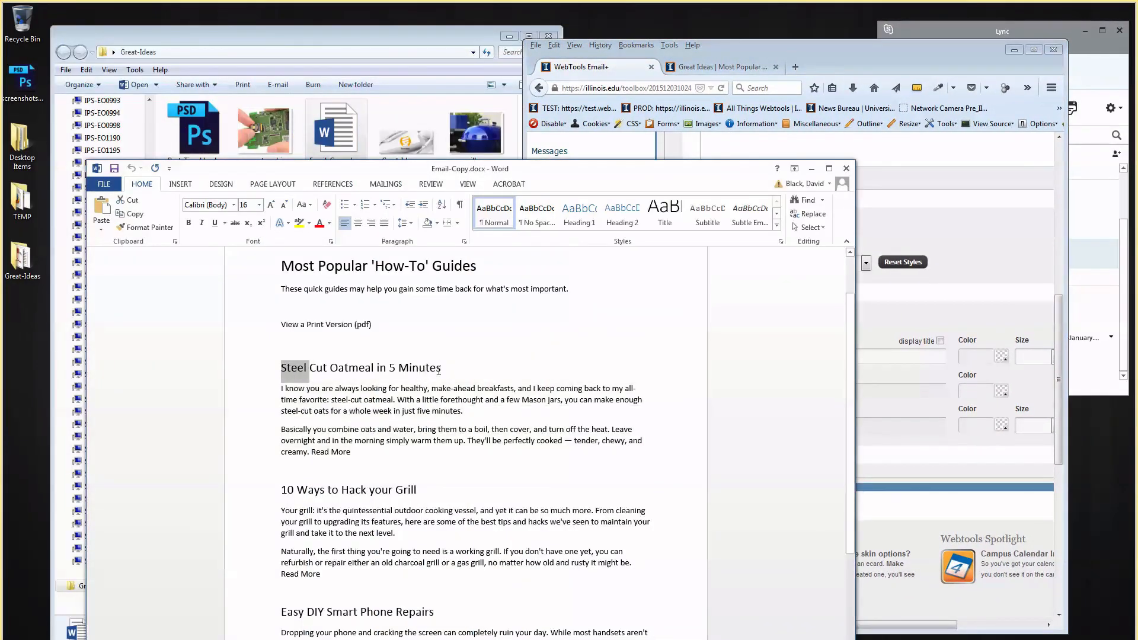
drag(440, 370, 440, 369)
key(ctrl+c)
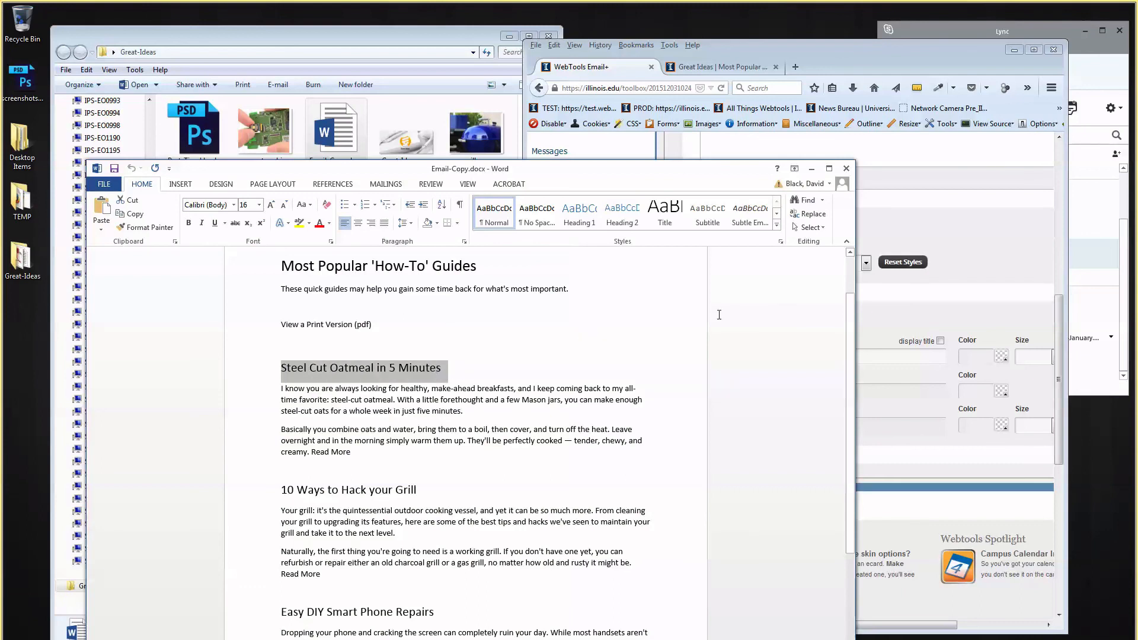
Step: Paste the copied heading as the content element's title in the maximized browser and turn on the title display
click(955, 293)
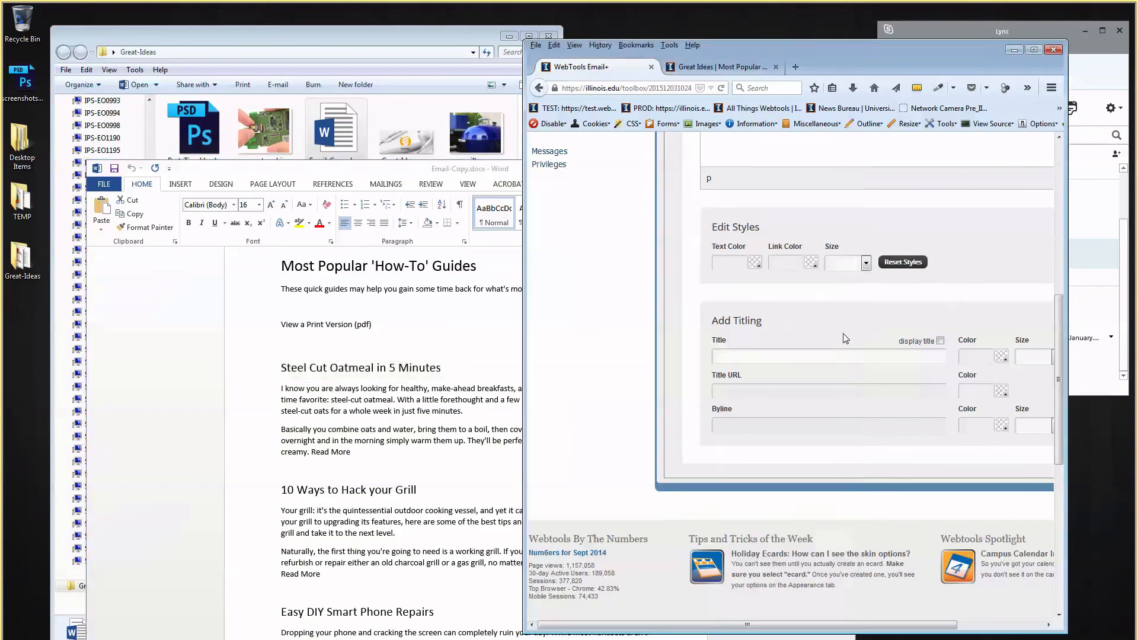
click(750, 350)
key(ctrl+v)
double_click(840, 52)
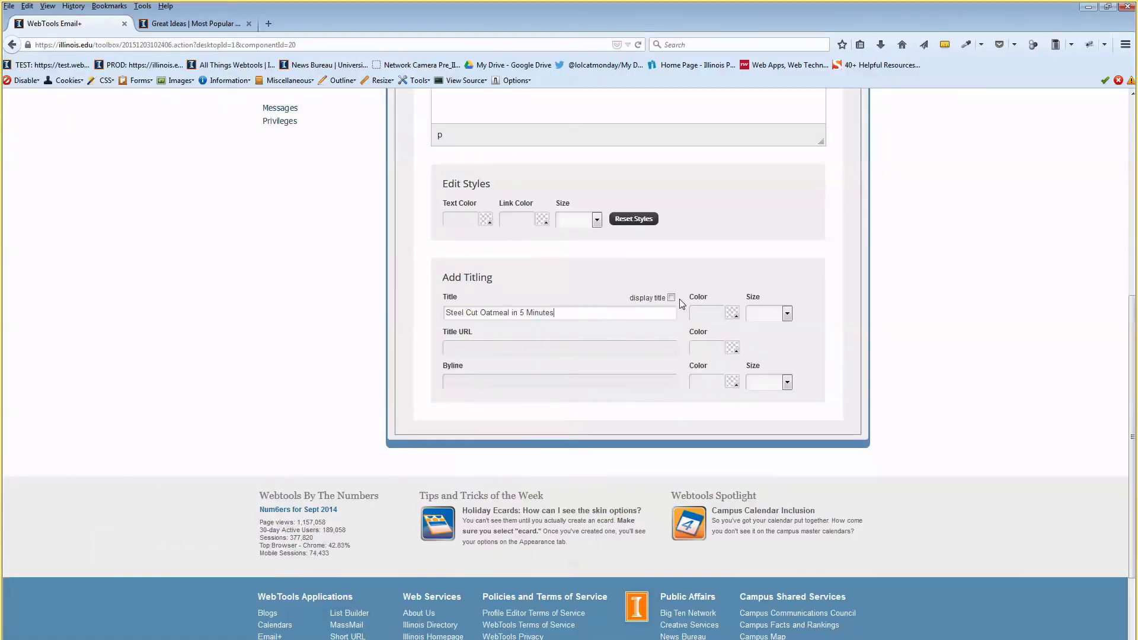
click(671, 299)
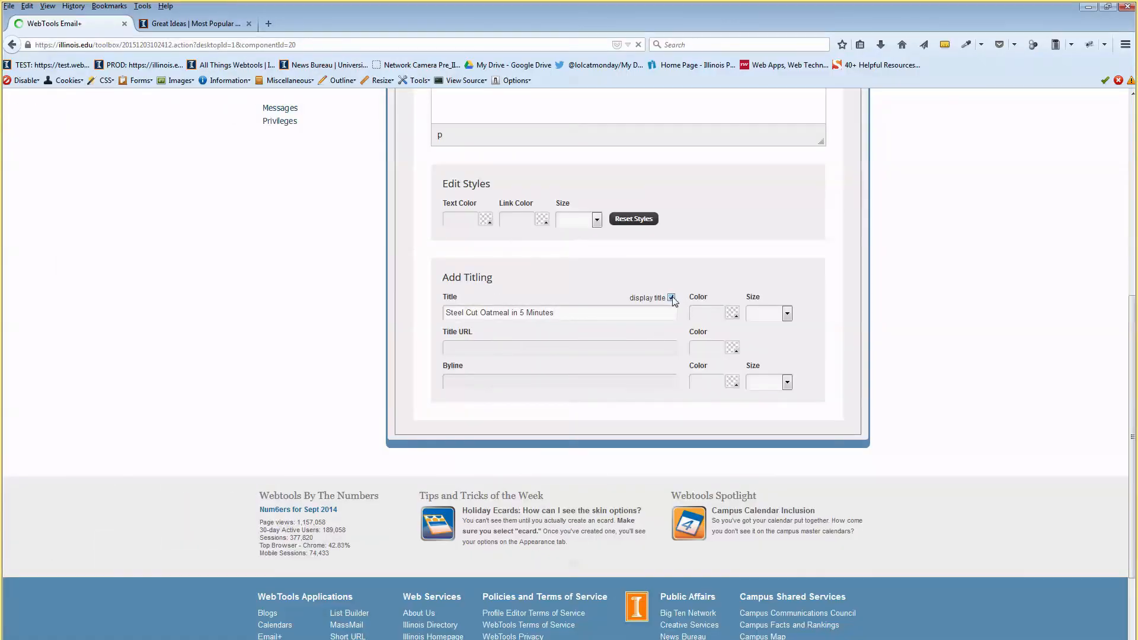
scroll(592, 433, down, 3)
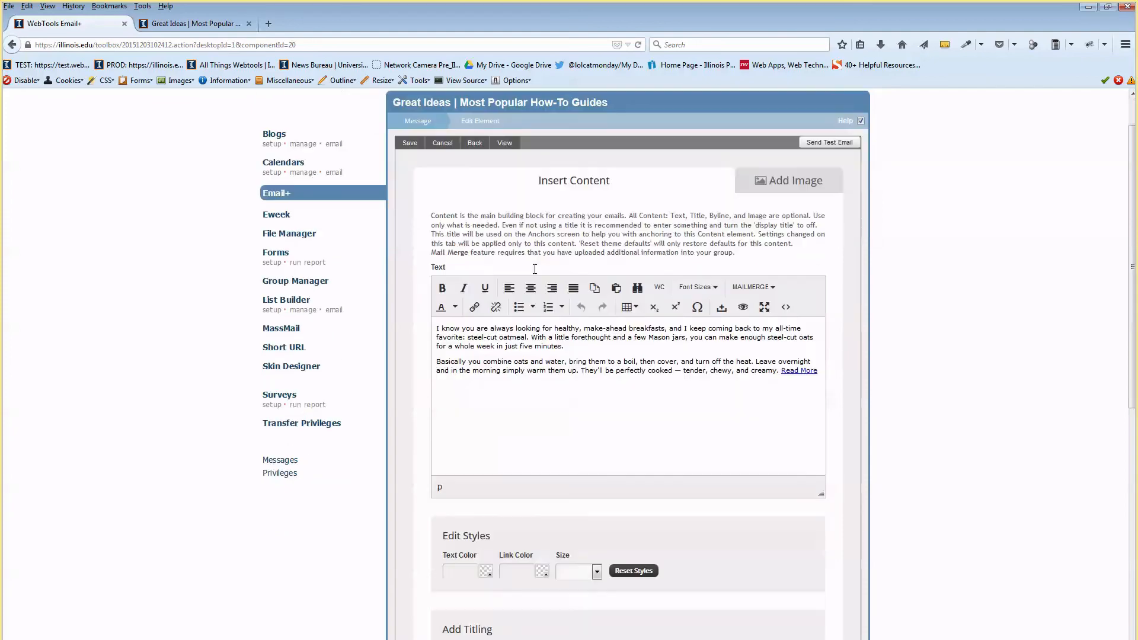
Step: Save the content element and examine the article's title and paragraphs in the newsletter preview
scroll(586, 456, up, 3)
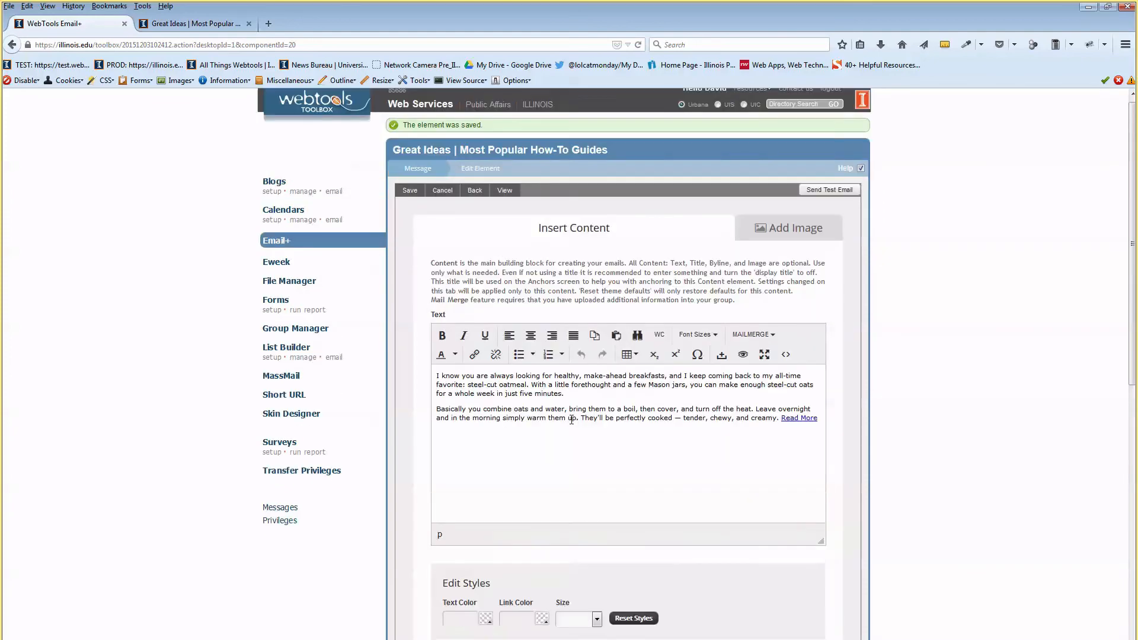
click(412, 198)
click(214, 23)
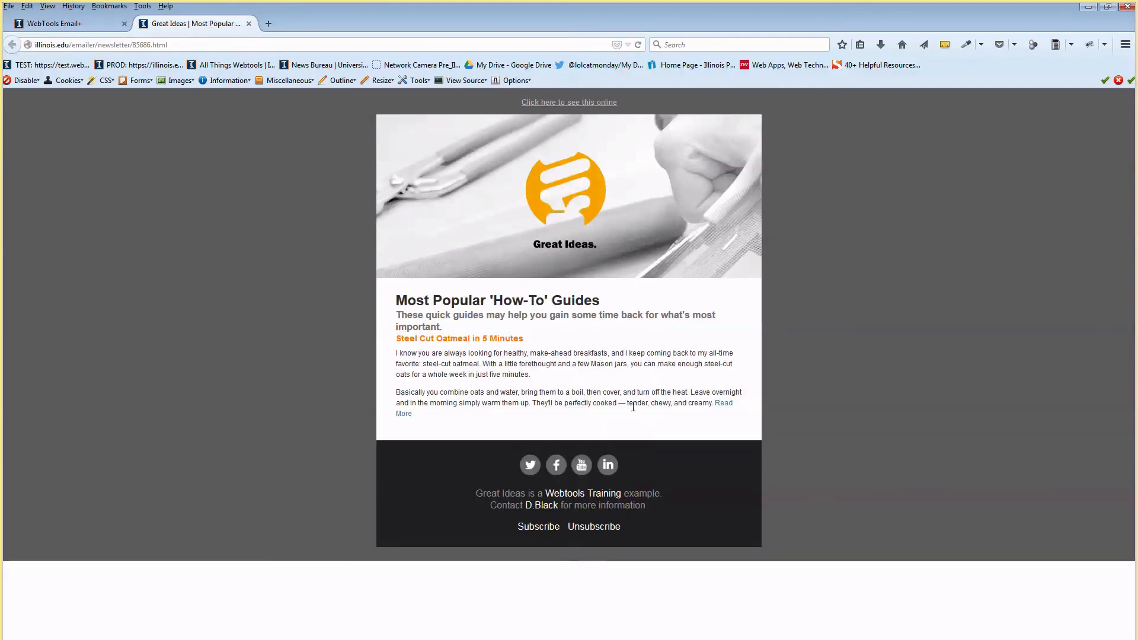
drag(457, 364, 502, 414)
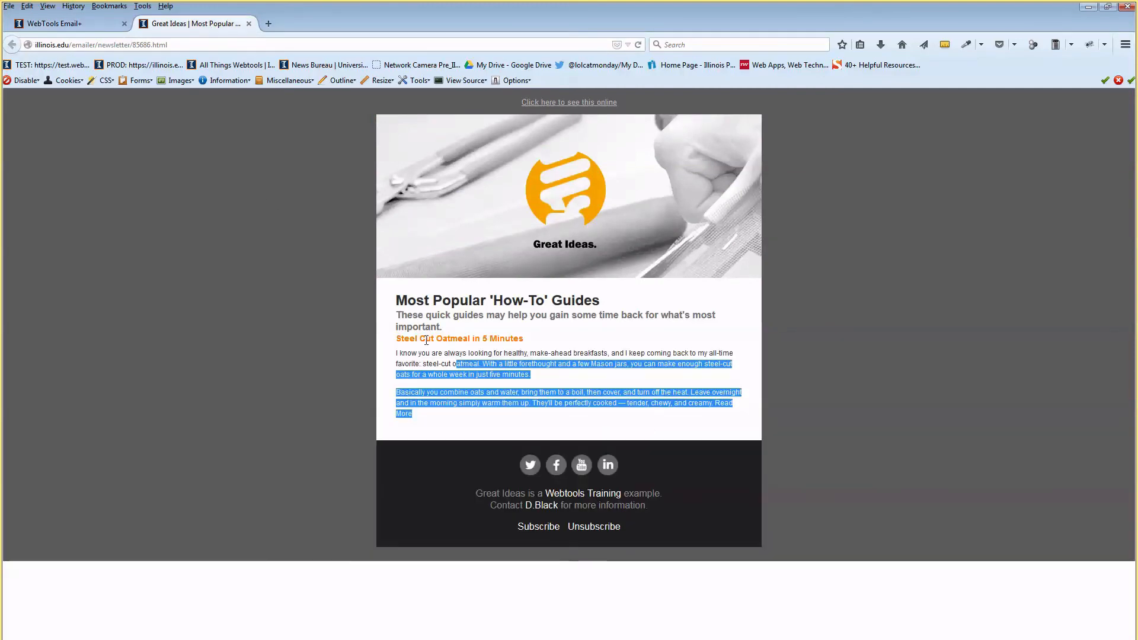
drag(409, 339, 497, 341)
click(502, 338)
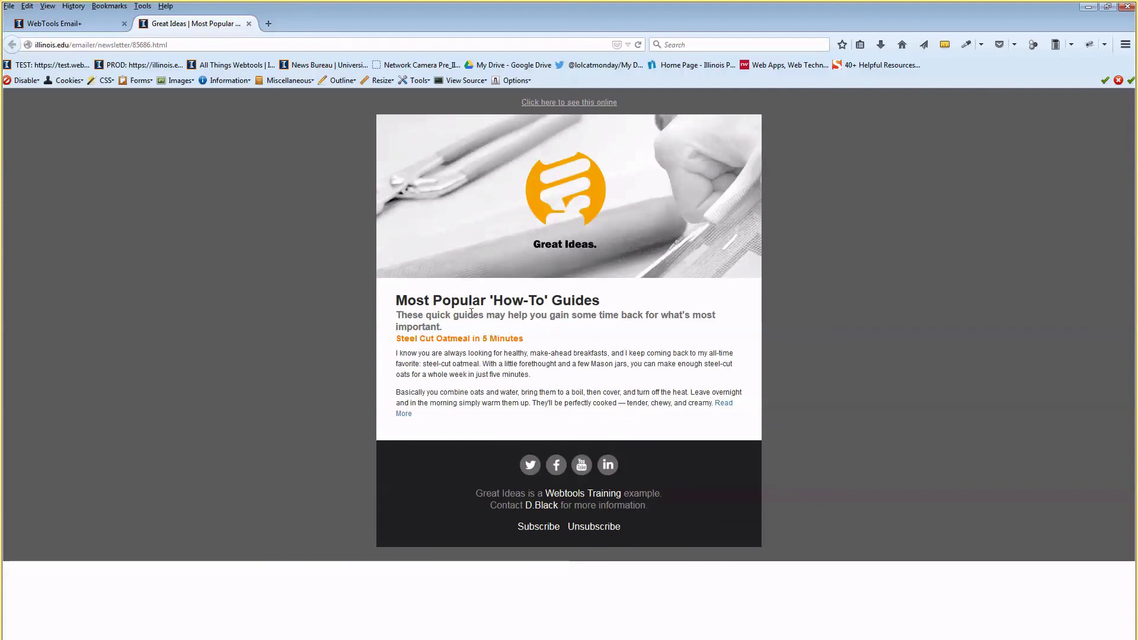
Step: Set the content element's title color to olive 7f7f00
click(89, 23)
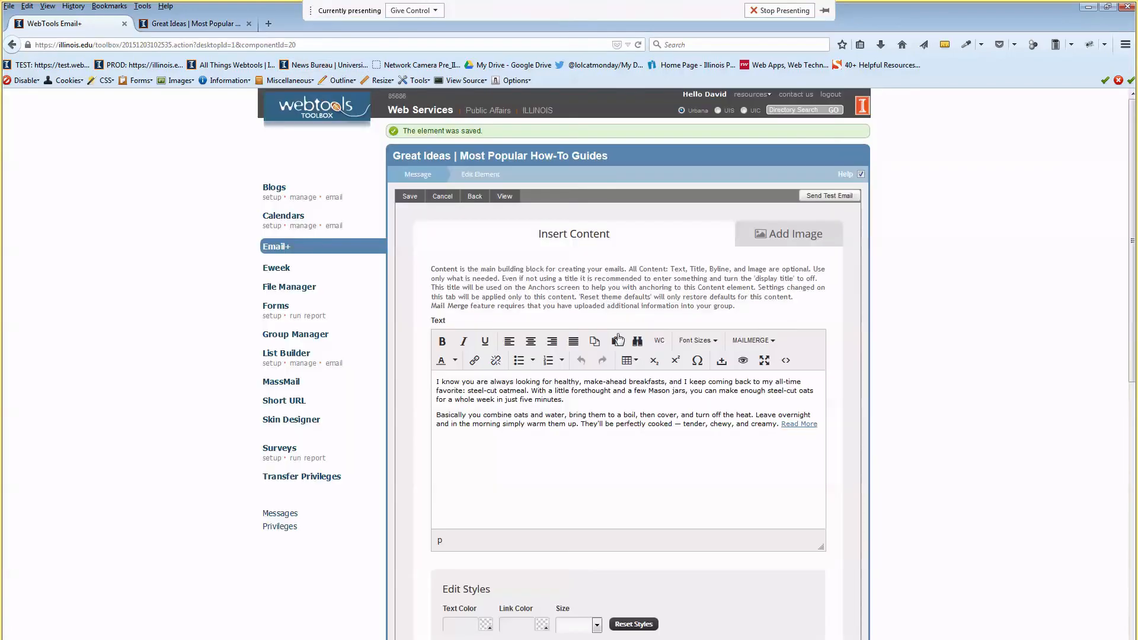
scroll(586, 397, down, 3)
click(734, 518)
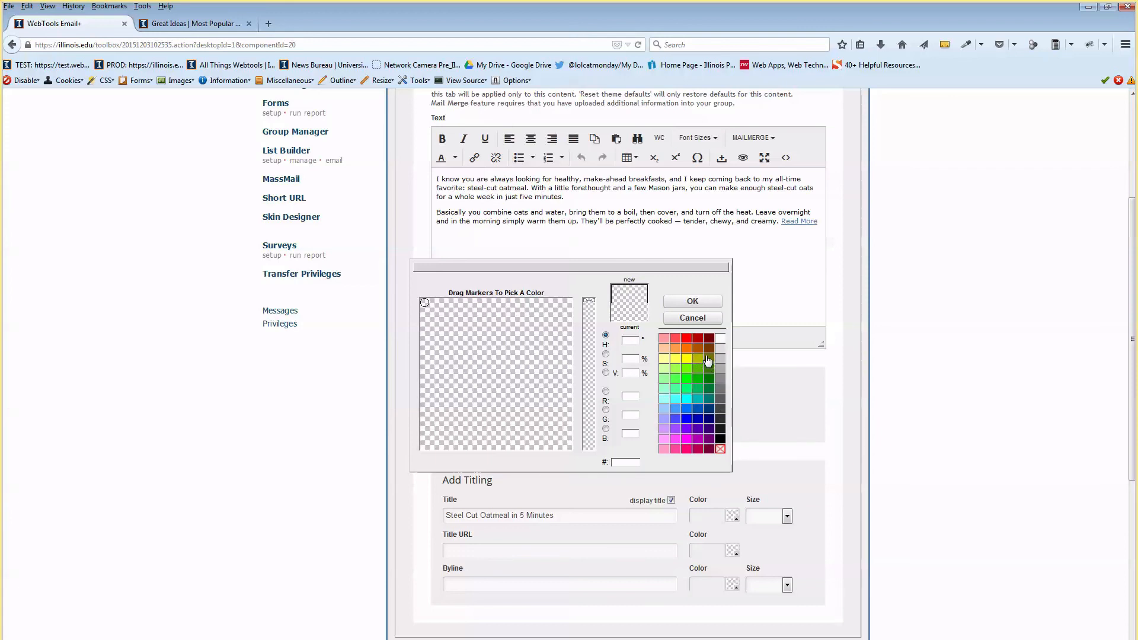
click(709, 358)
click(690, 302)
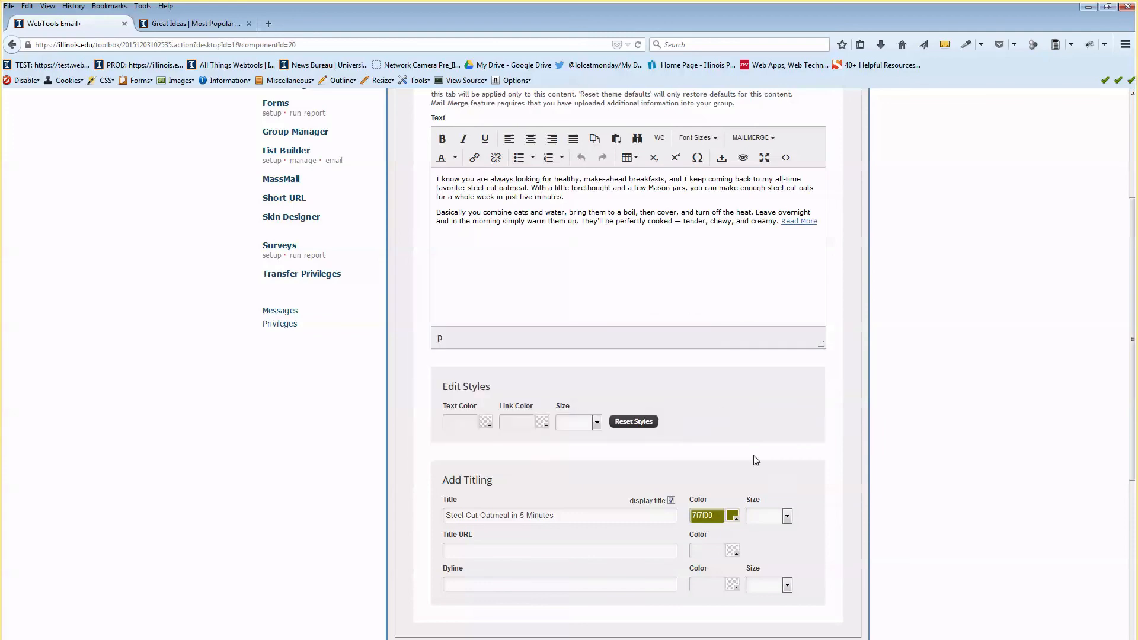
Step: Save the recolored title and check it in the refreshed newsletter preview
scroll(542, 399, up, 5)
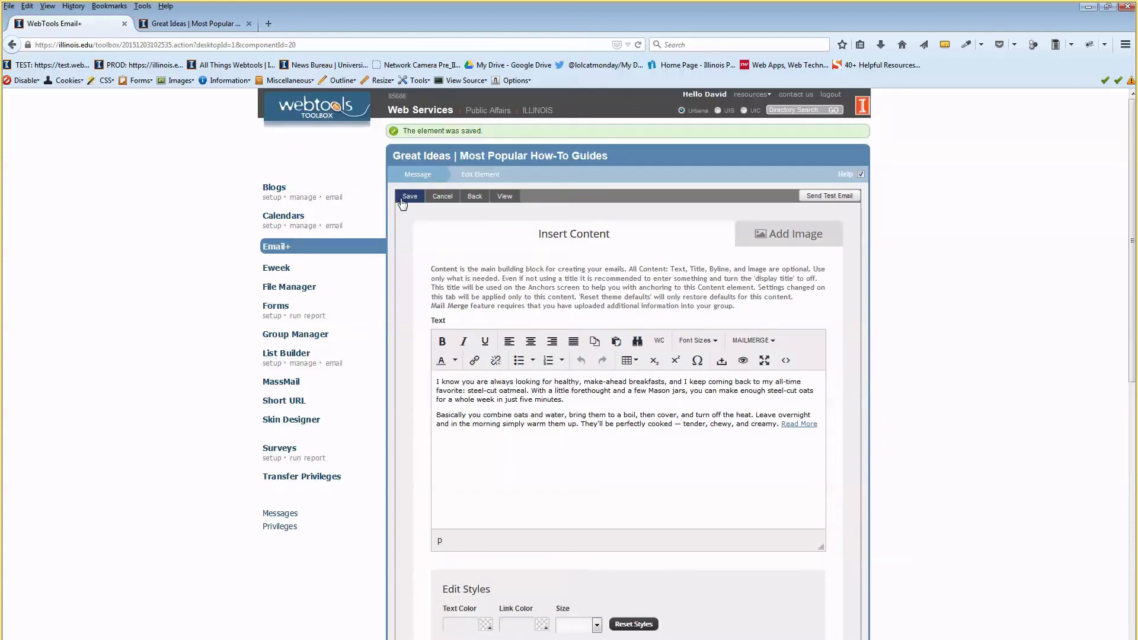
click(405, 199)
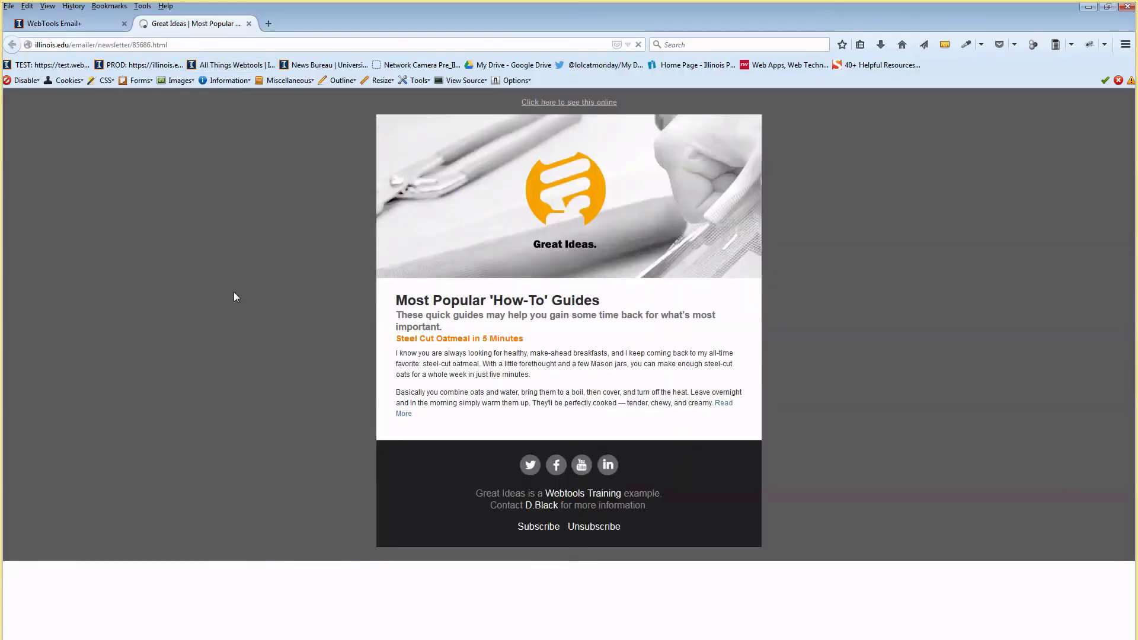
drag(510, 339, 421, 338)
click(481, 345)
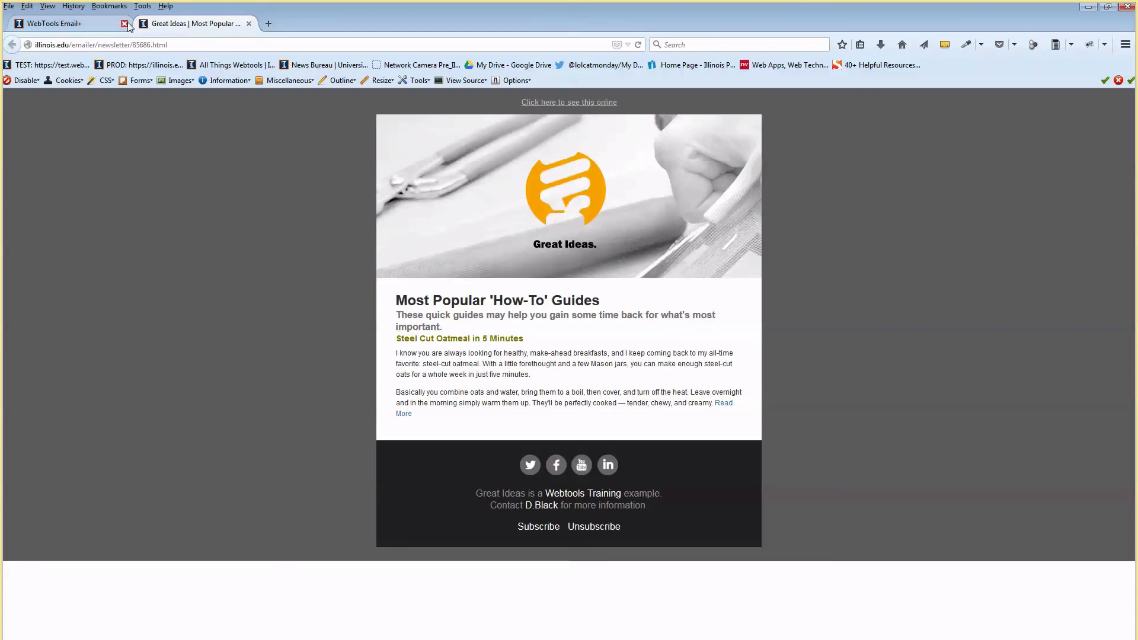
Step: Turn off the content element's title display, save the element and check the newsletter preview
click(109, 27)
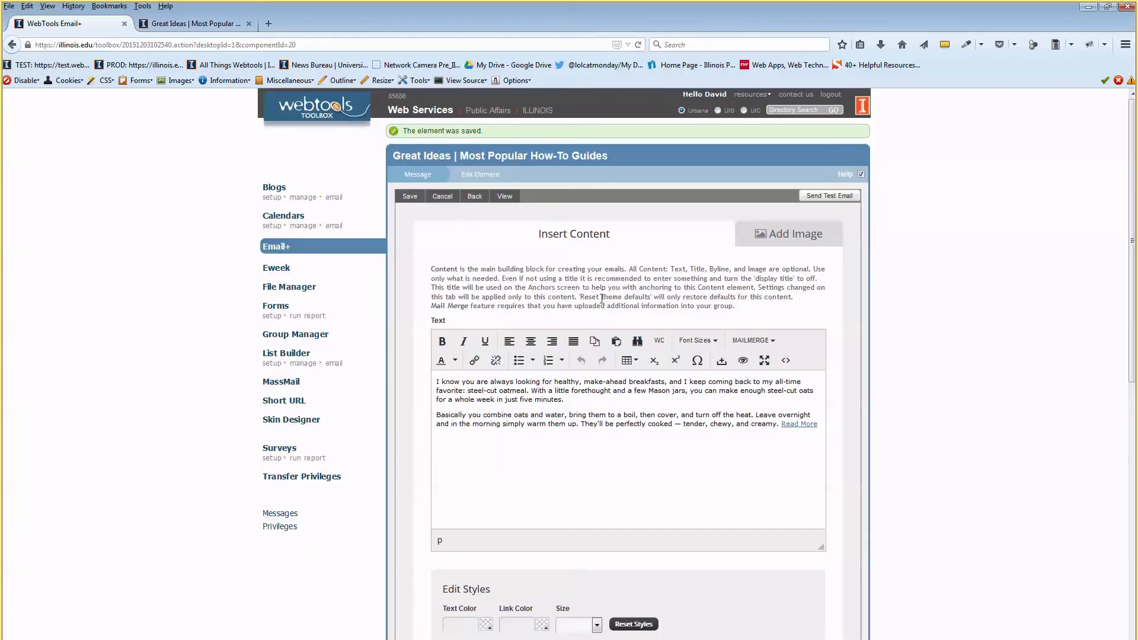
scroll(602, 299, down, 3)
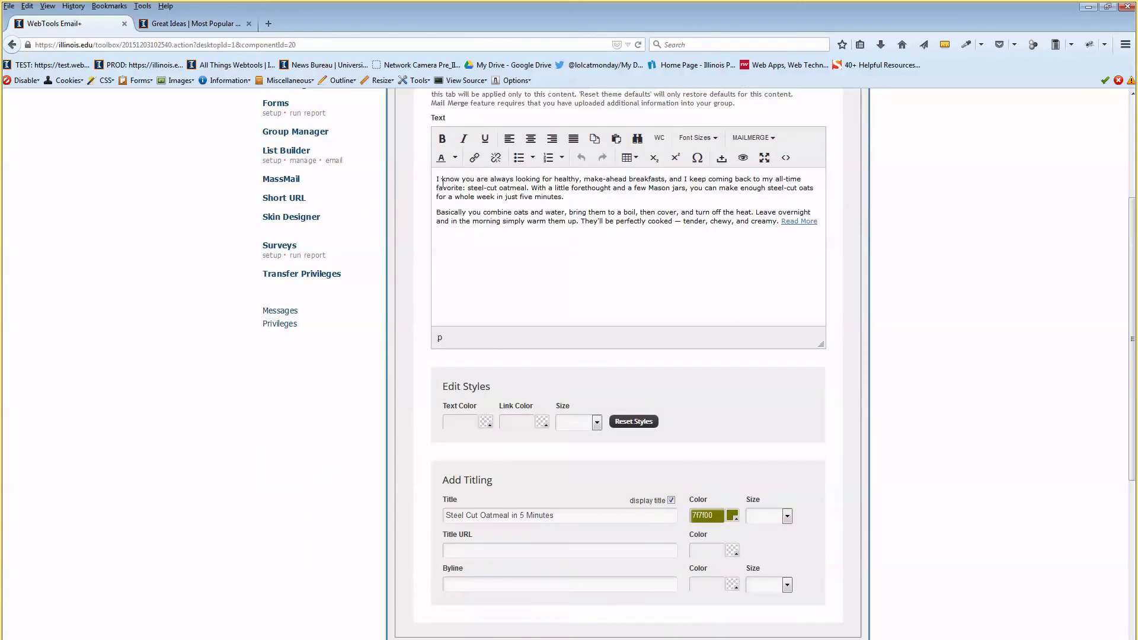
click(196, 24)
drag(462, 342, 511, 343)
click(95, 24)
scroll(603, 318, up, 3)
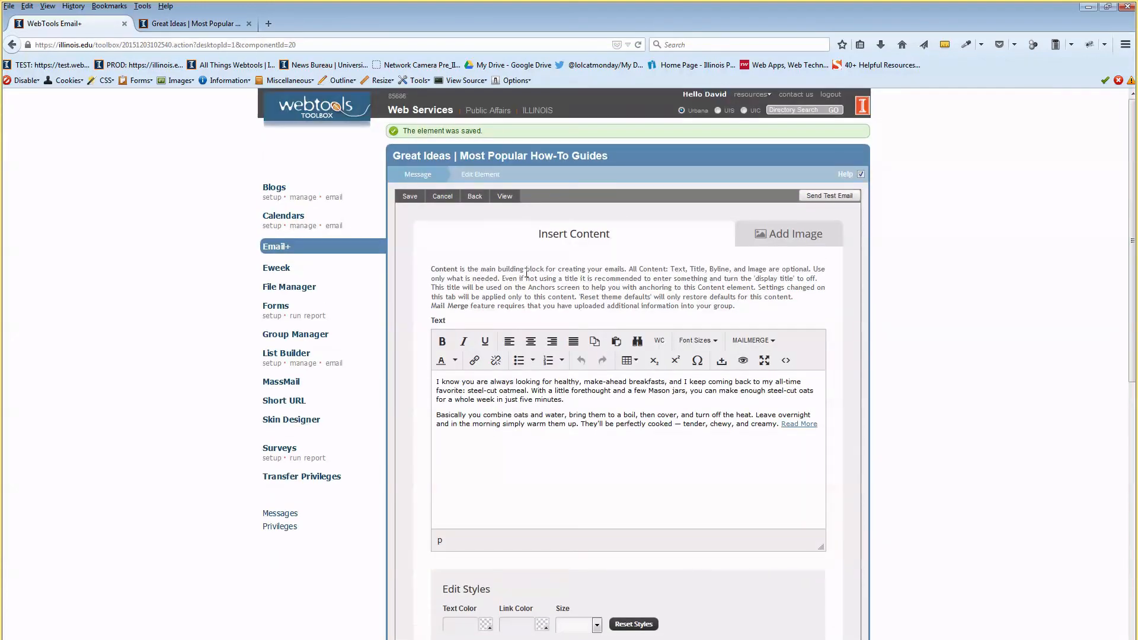
scroll(460, 185, down, 2)
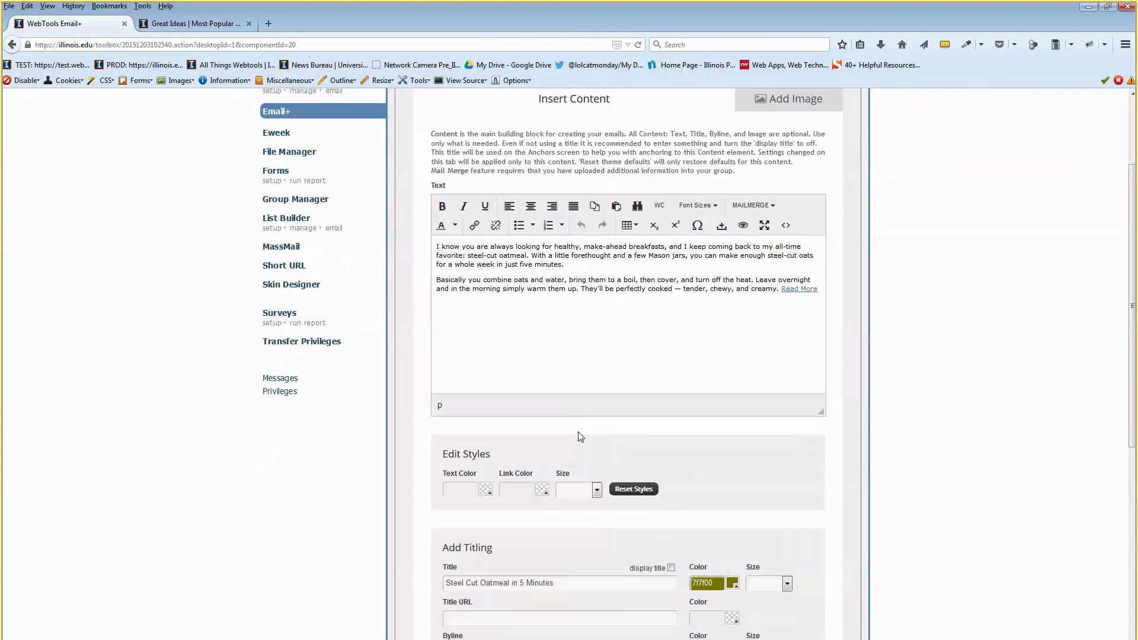
scroll(472, 174, up, 2)
click(409, 196)
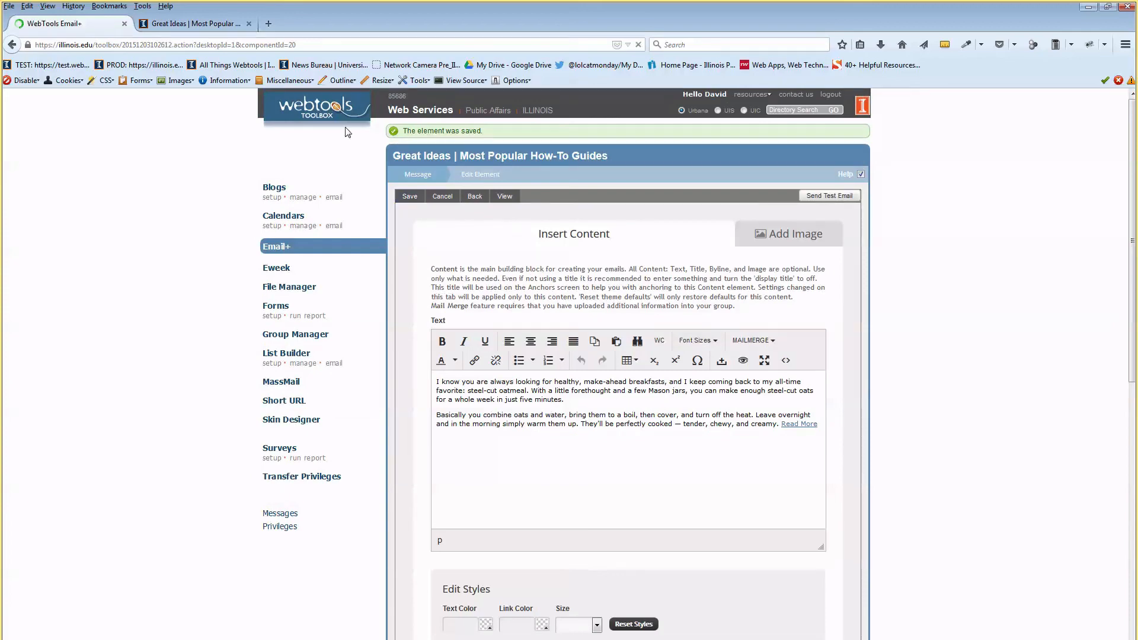
click(202, 26)
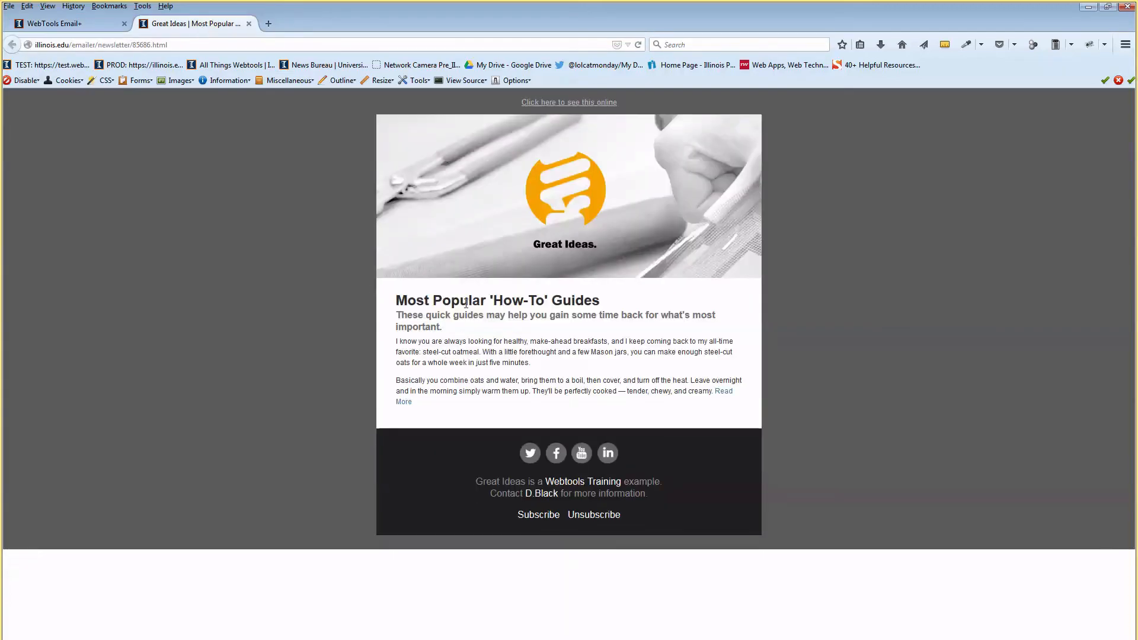
Step: Review the title settings and return to the message's element list to examine the content element's name
click(68, 24)
scroll(523, 505, down, 5)
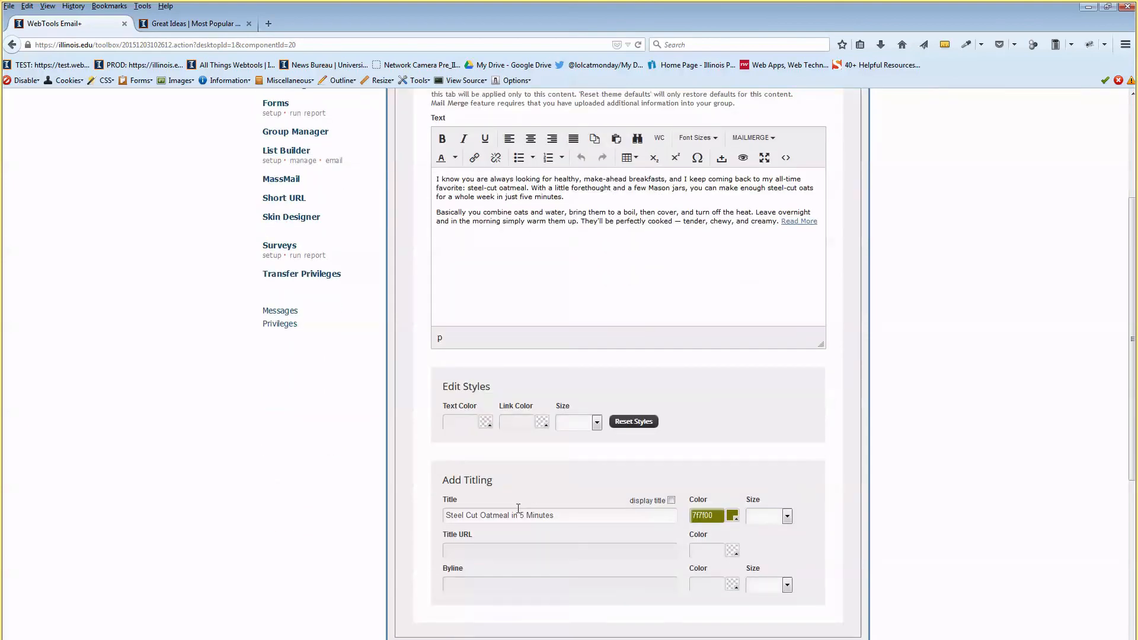
scroll(543, 481, up, 5)
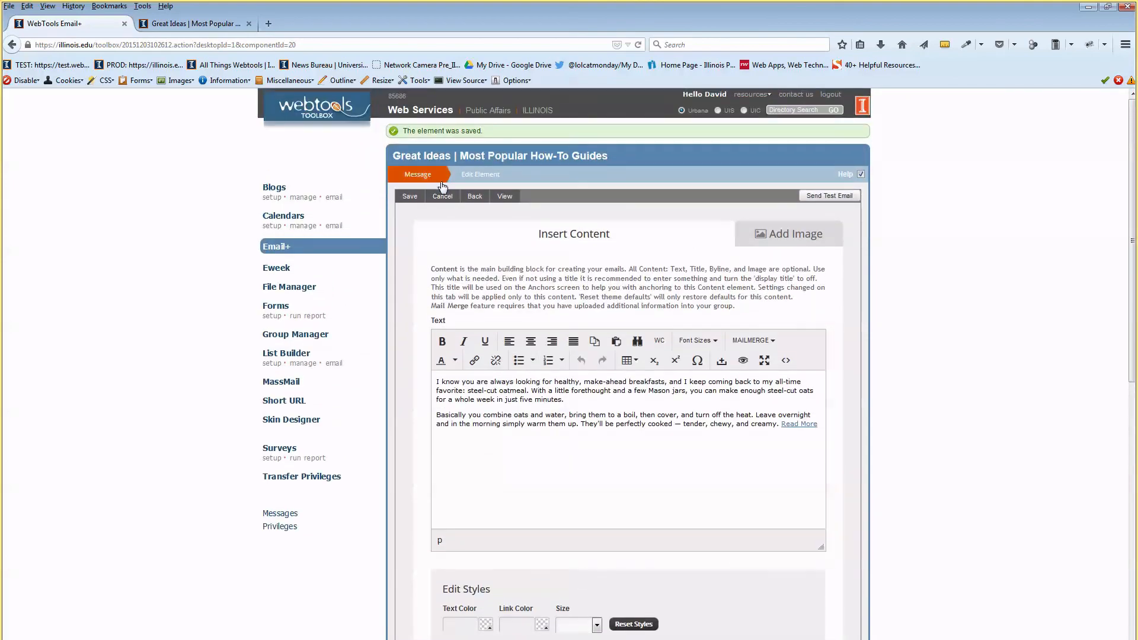
click(442, 196)
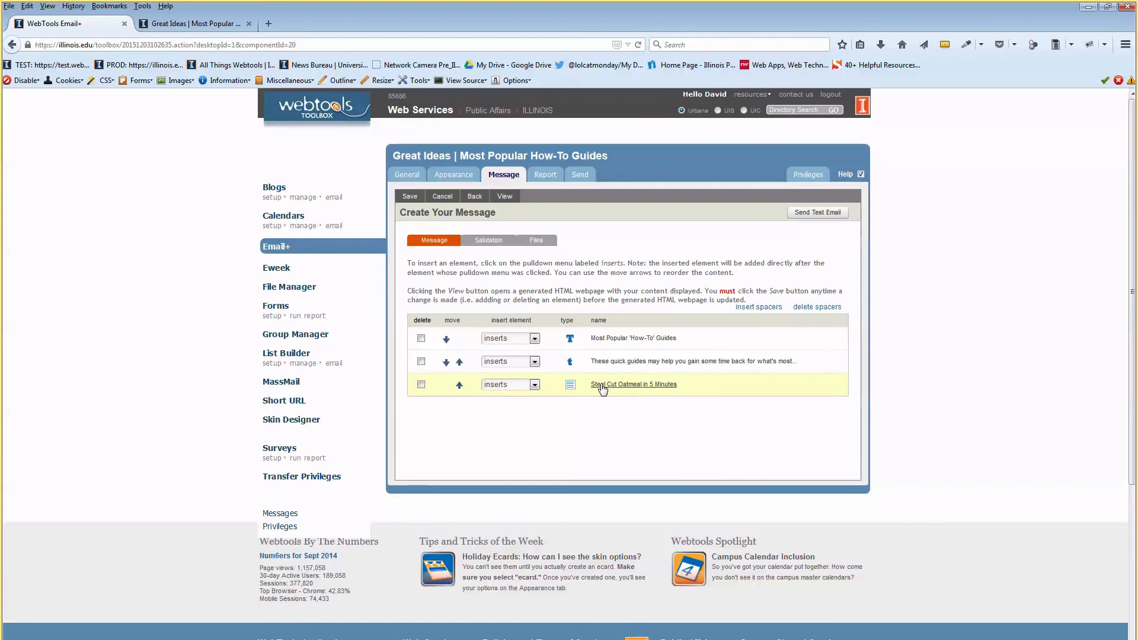
Step: Reopen the Steel Cut Oatmeal content element and turn its title display on
click(640, 389)
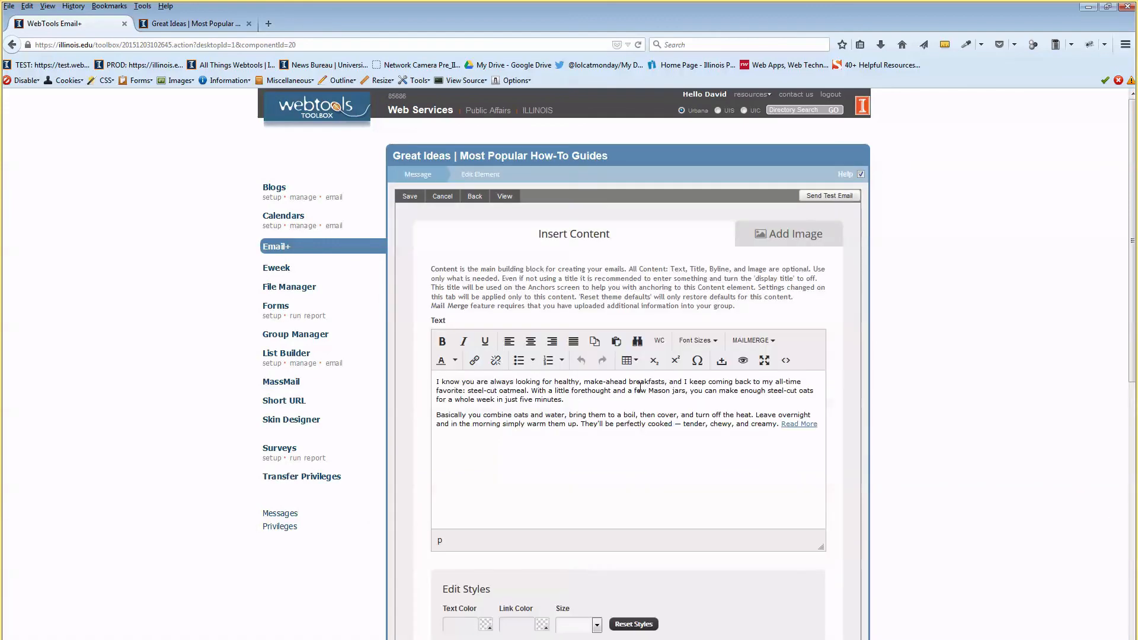
scroll(544, 437, down, 3)
drag(582, 512, 482, 513)
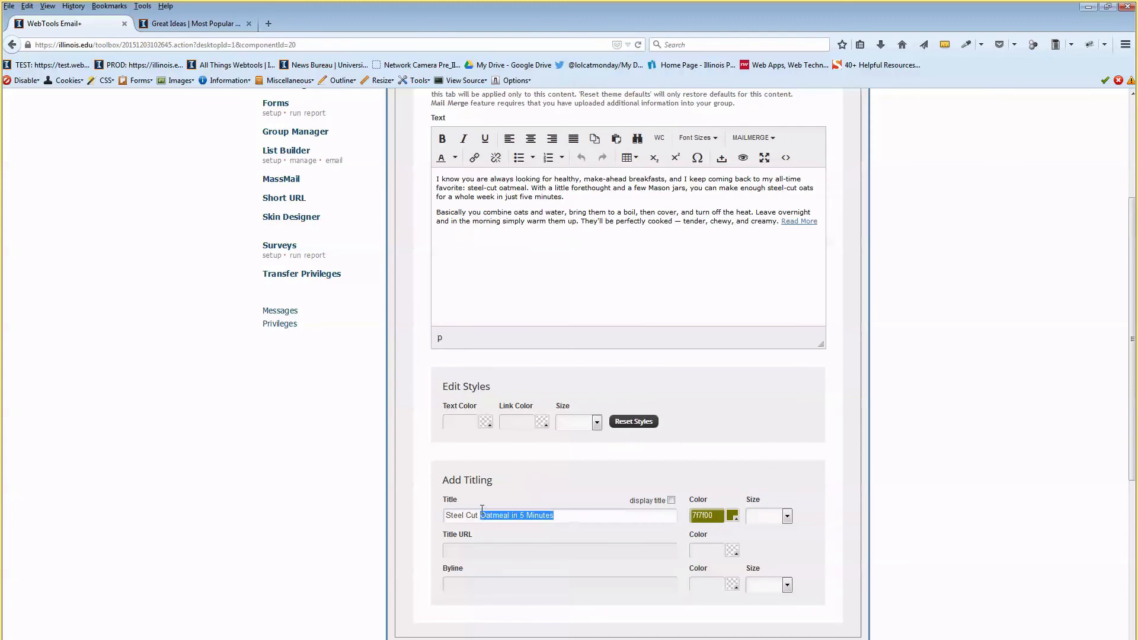
click(579, 515)
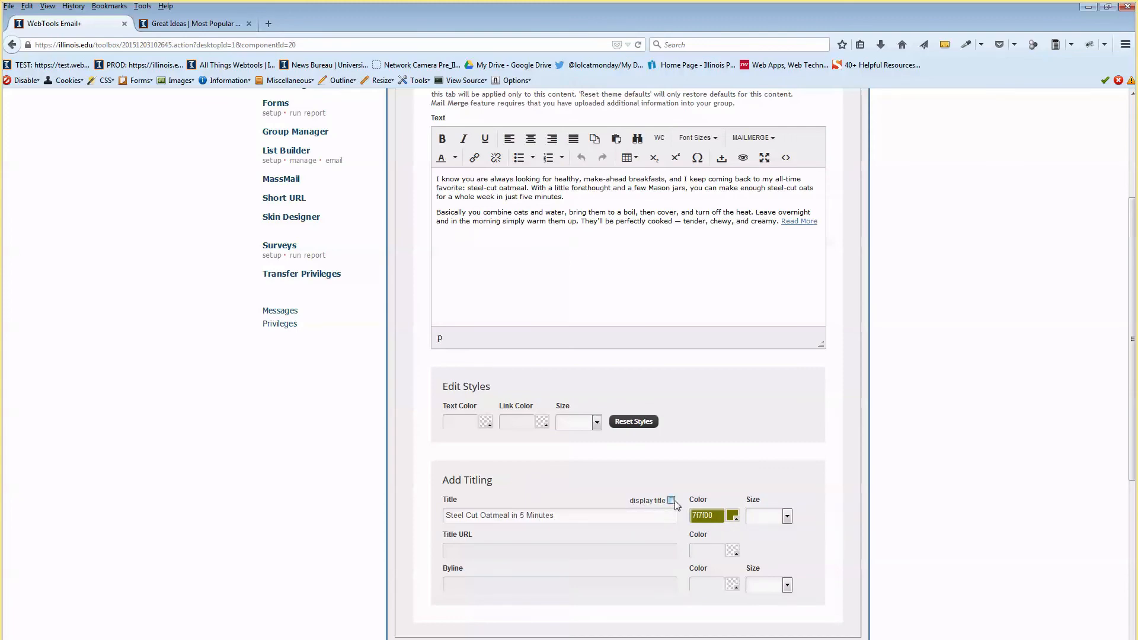
click(673, 502)
Step: Enter "Byline" as the content element's byline, save the element and reload the newsletter preview
scroll(817, 515, down, 5)
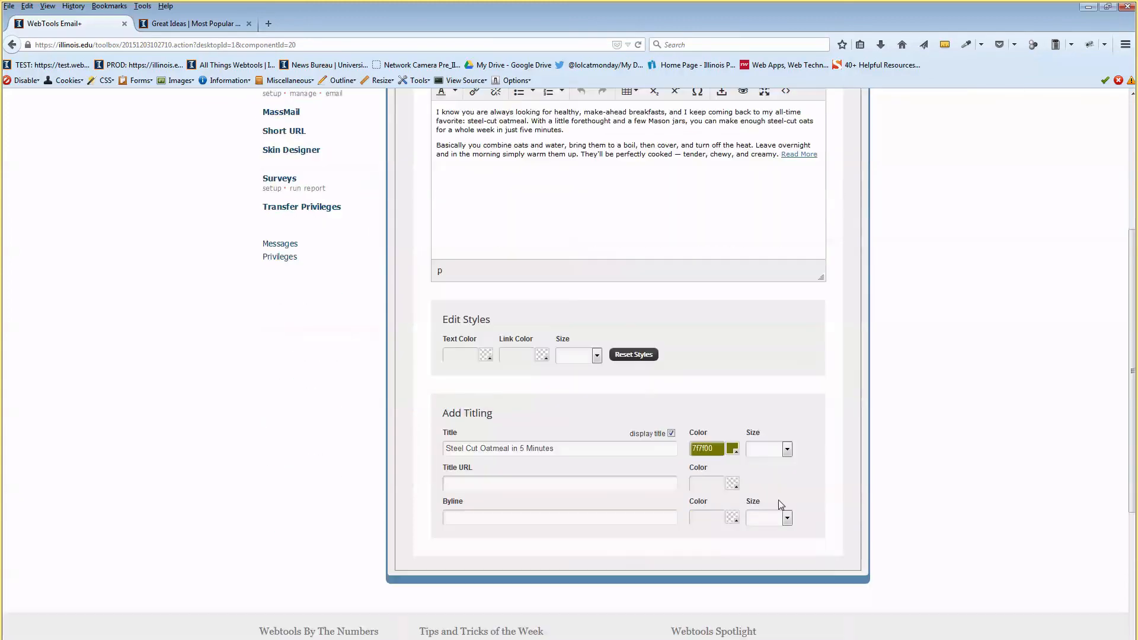
click(603, 448)
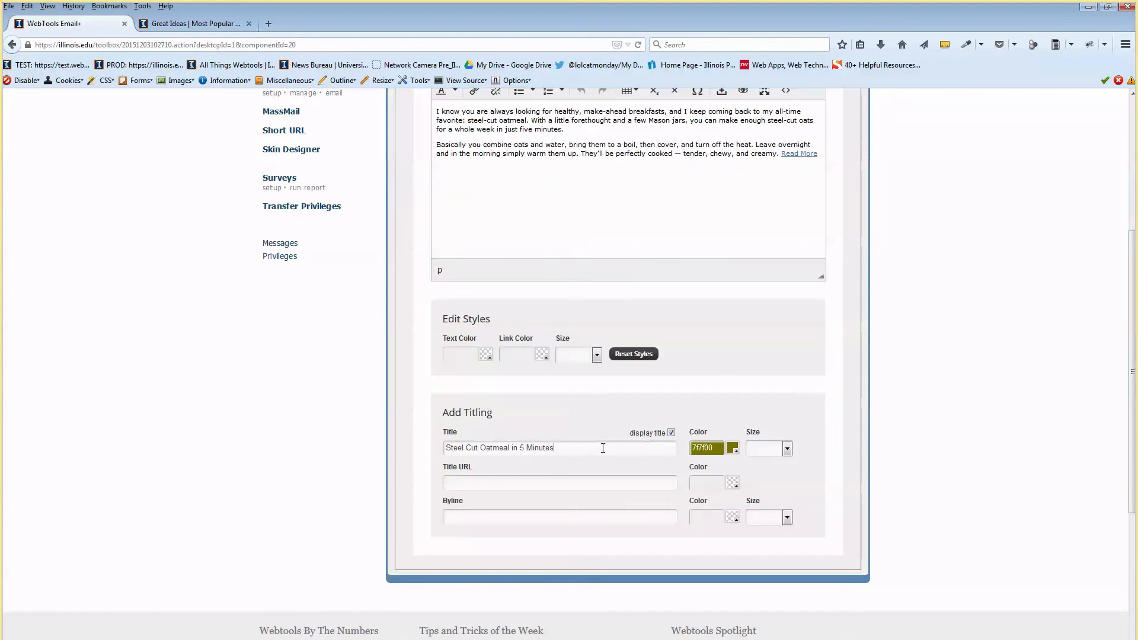
click(451, 482)
click(505, 521)
text(Byline)
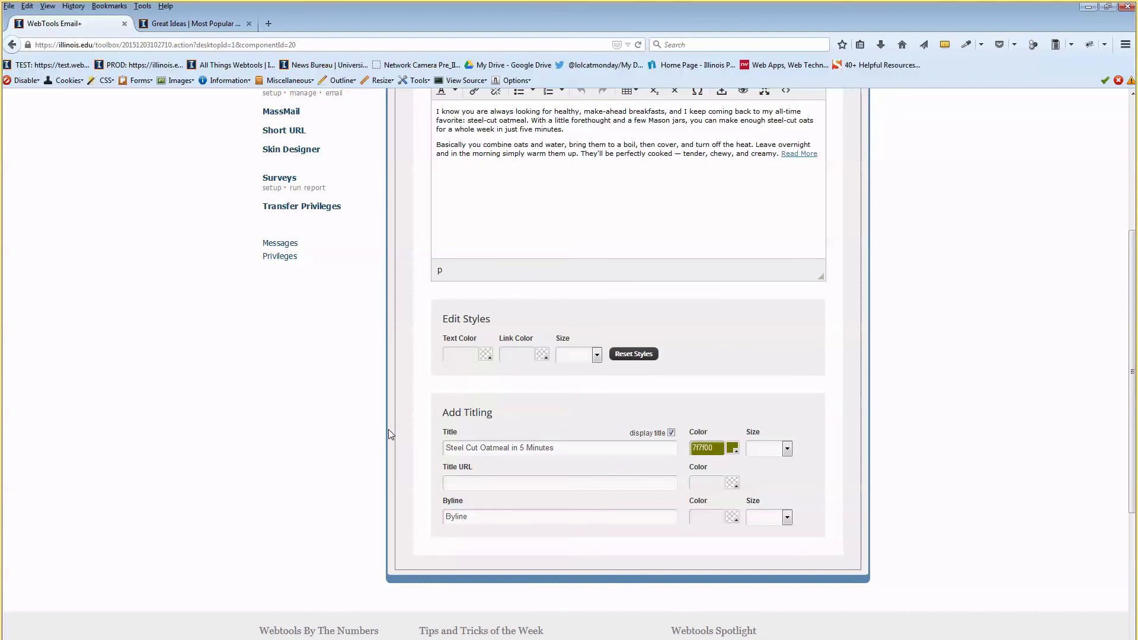
scroll(389, 429, up, 5)
click(409, 197)
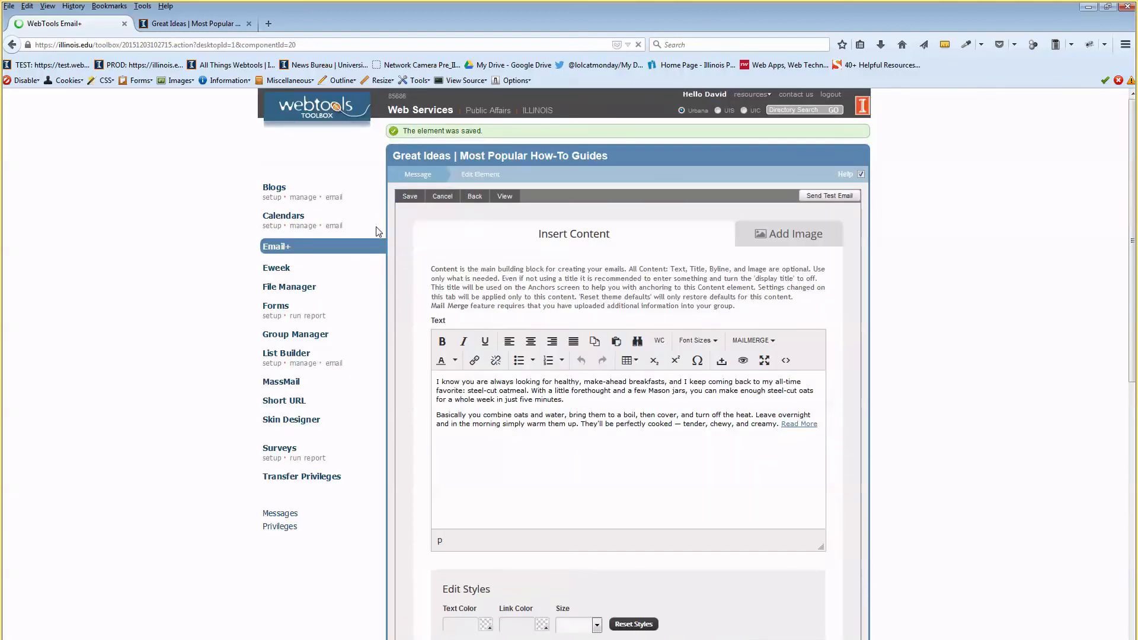
click(181, 22)
key(F5)
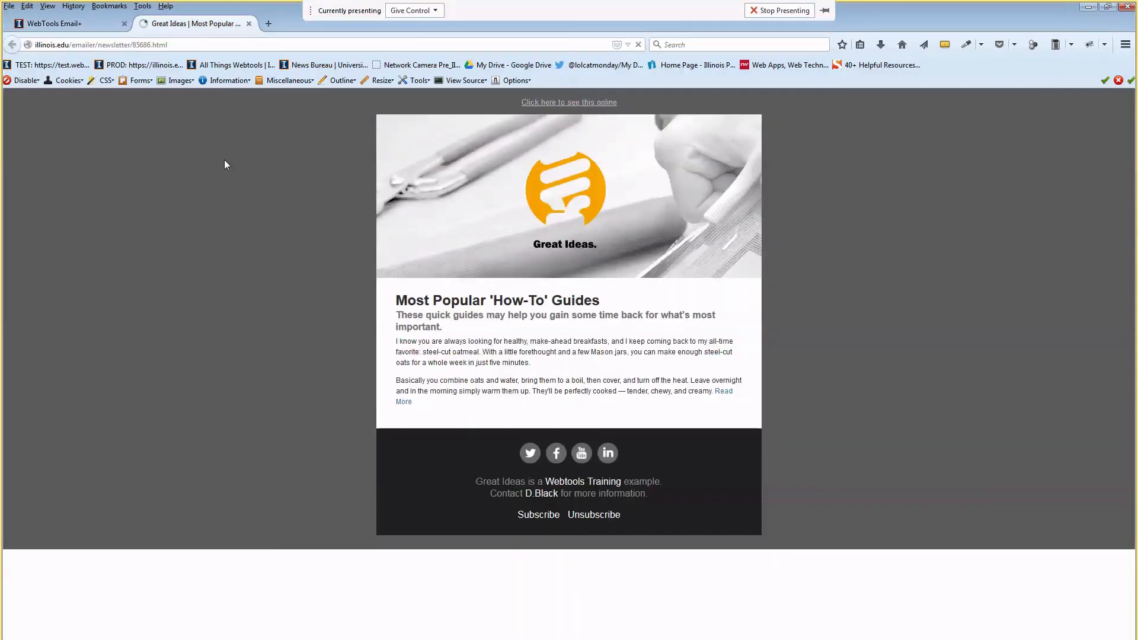
Step: Check the byline in the newsletter preview, remove it from the Steel Cut Oatmeal content element and save the element
drag(424, 342, 505, 340)
drag(399, 354, 438, 368)
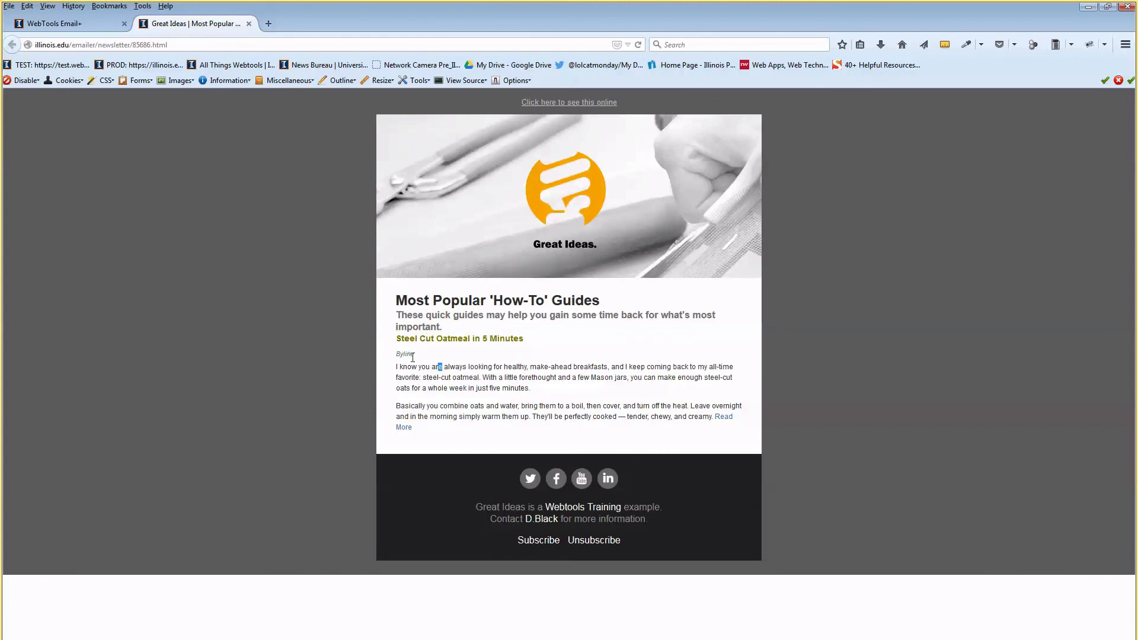
click(78, 27)
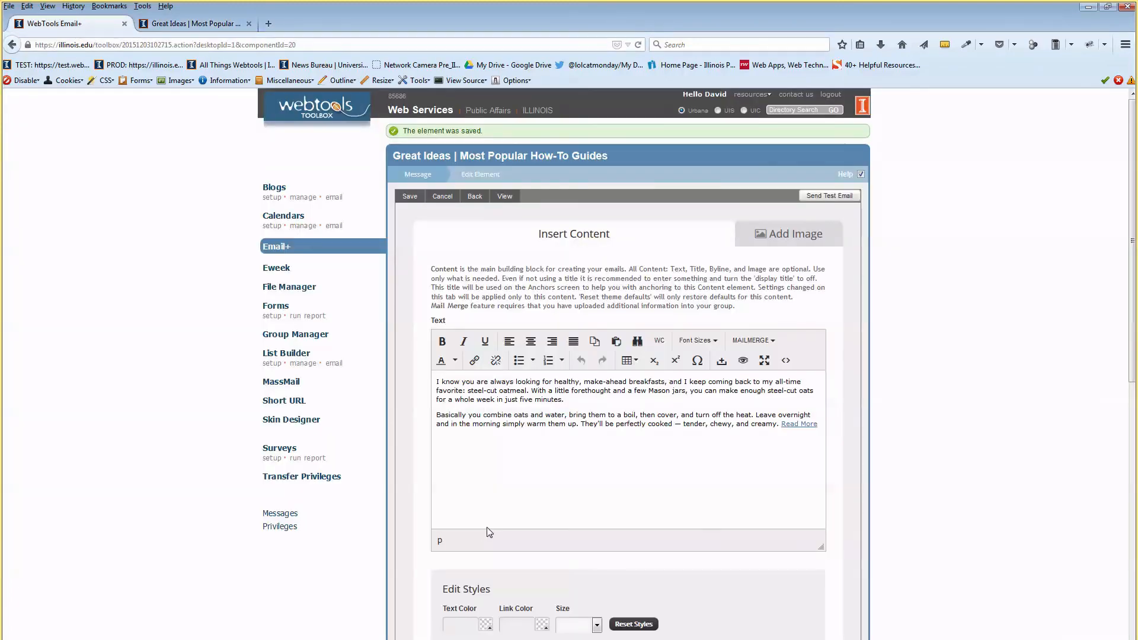
scroll(489, 532, down, 3)
click(443, 583)
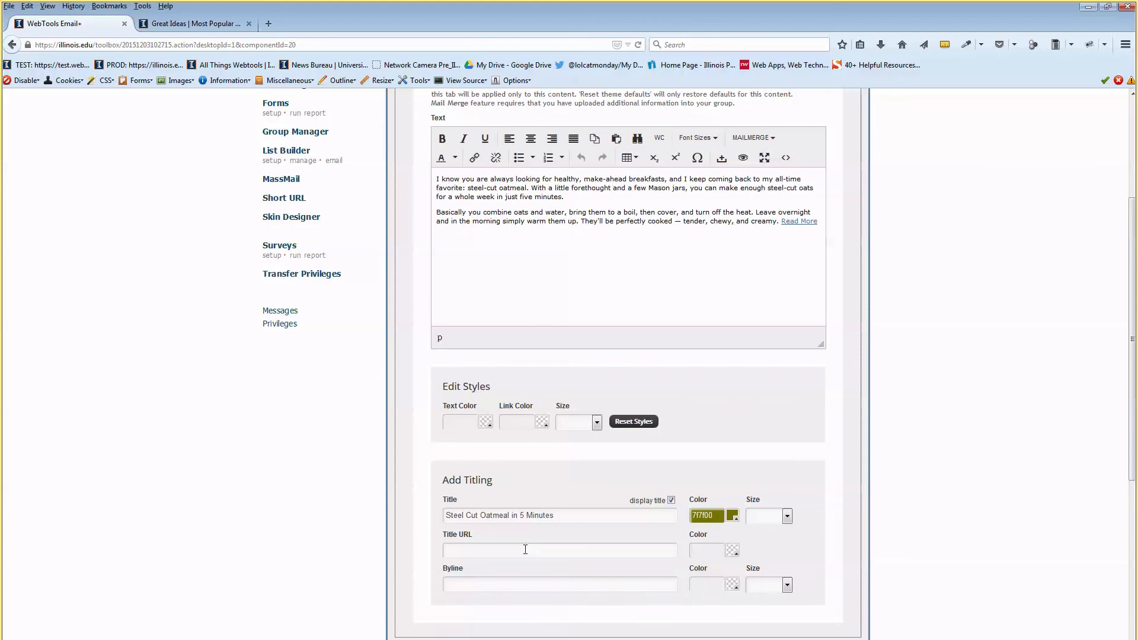
scroll(535, 550, up, 3)
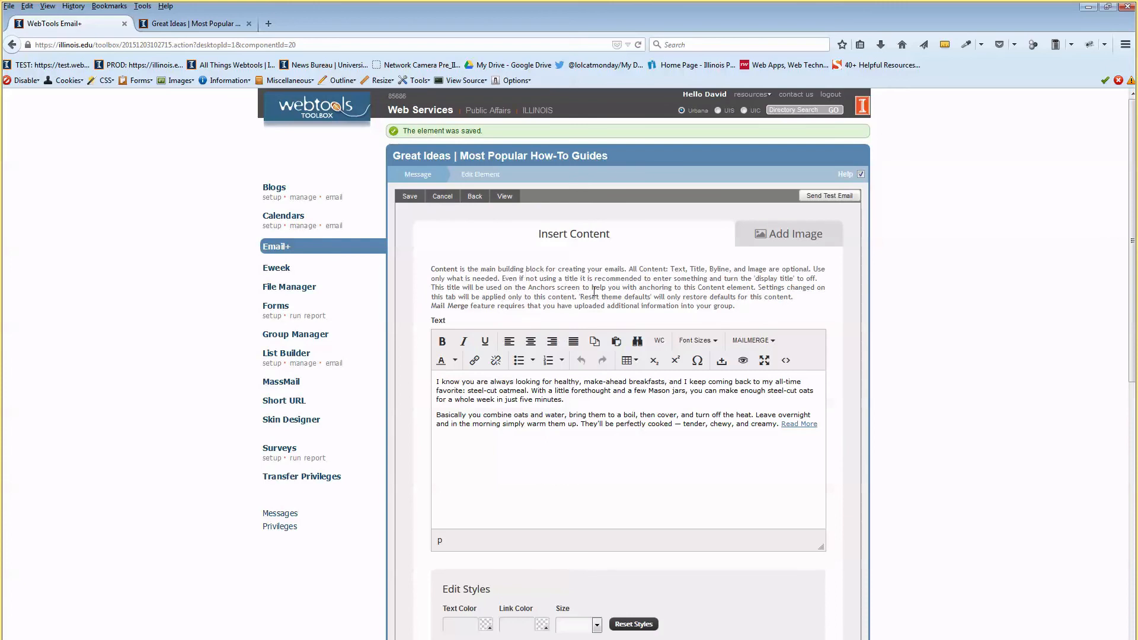
click(409, 196)
Step: Upload oats.png from the Great-Ideas folder as the Steel Cut Oatmeal content element's image
click(776, 249)
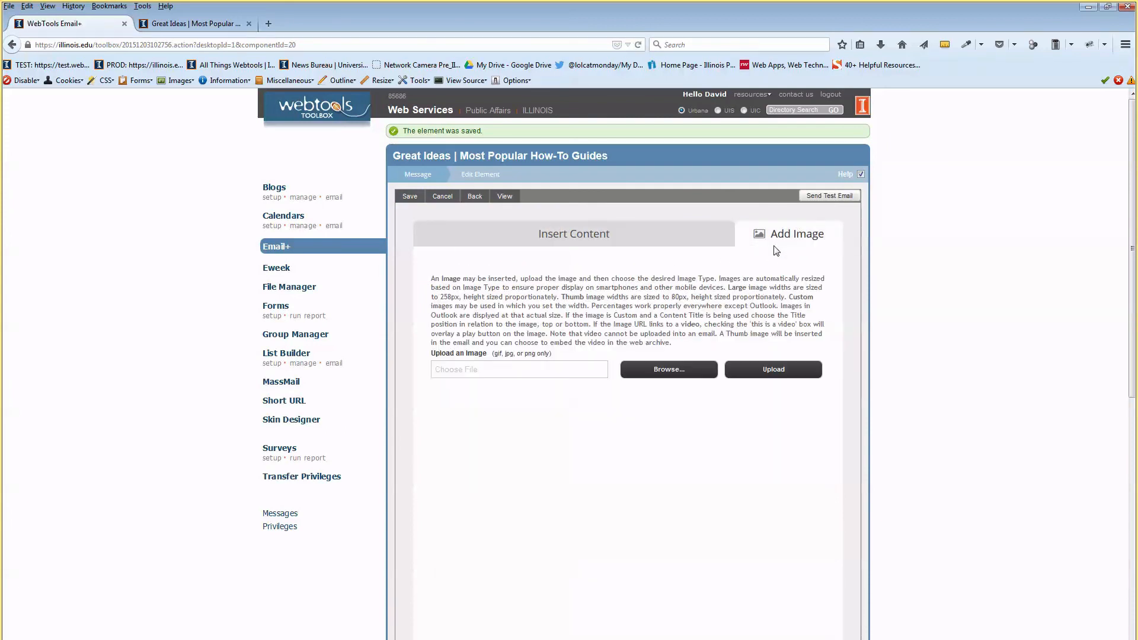
click(668, 370)
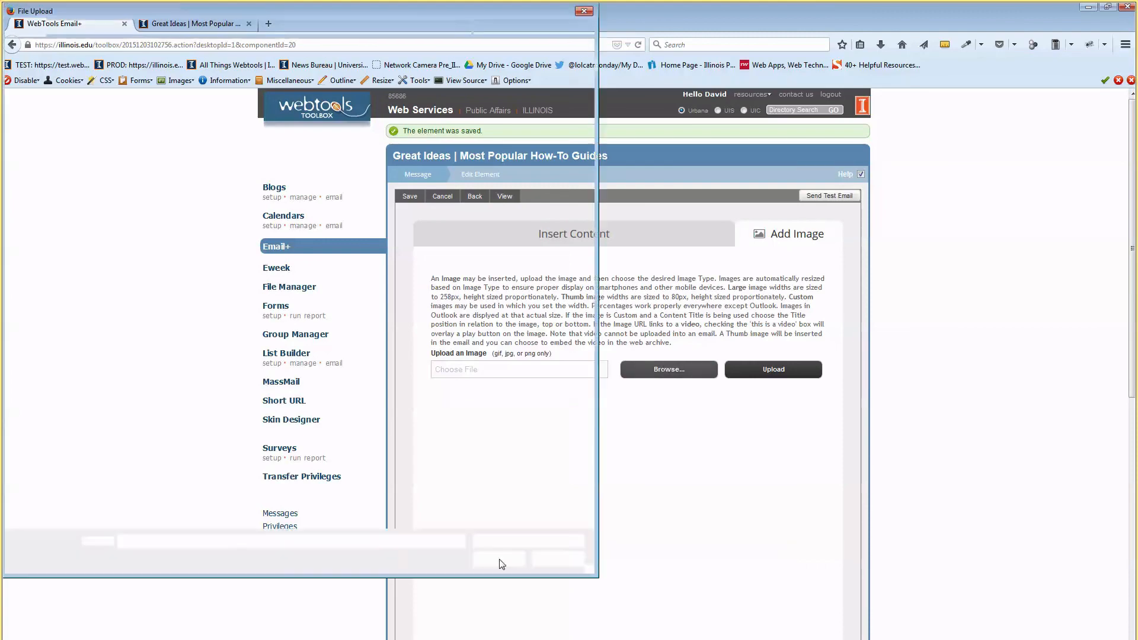
double_click(234, 244)
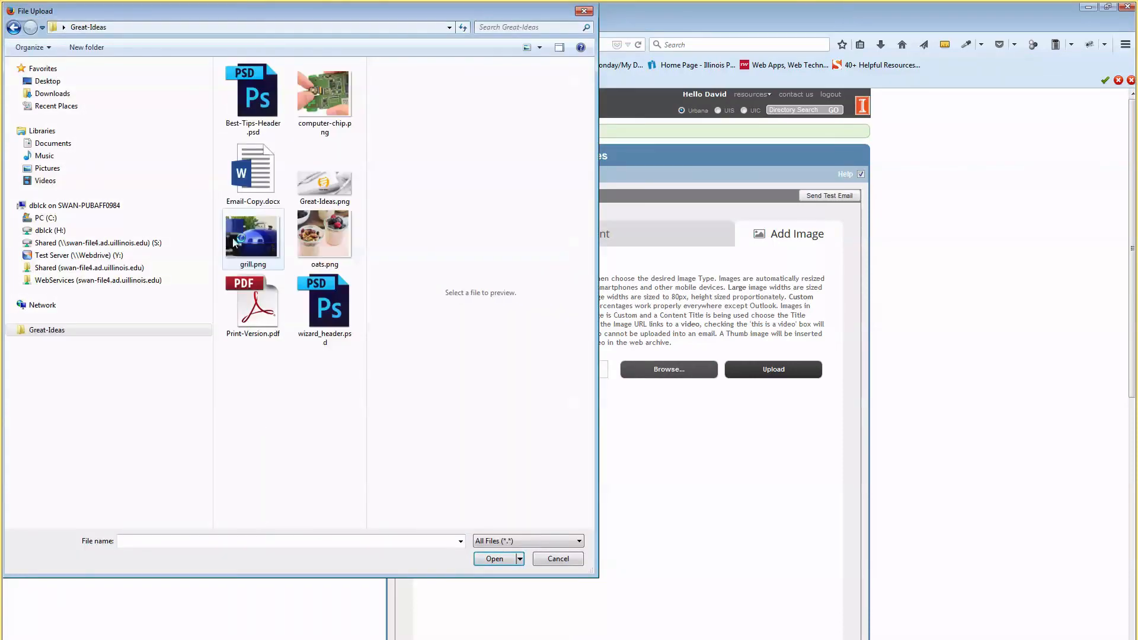
double_click(332, 240)
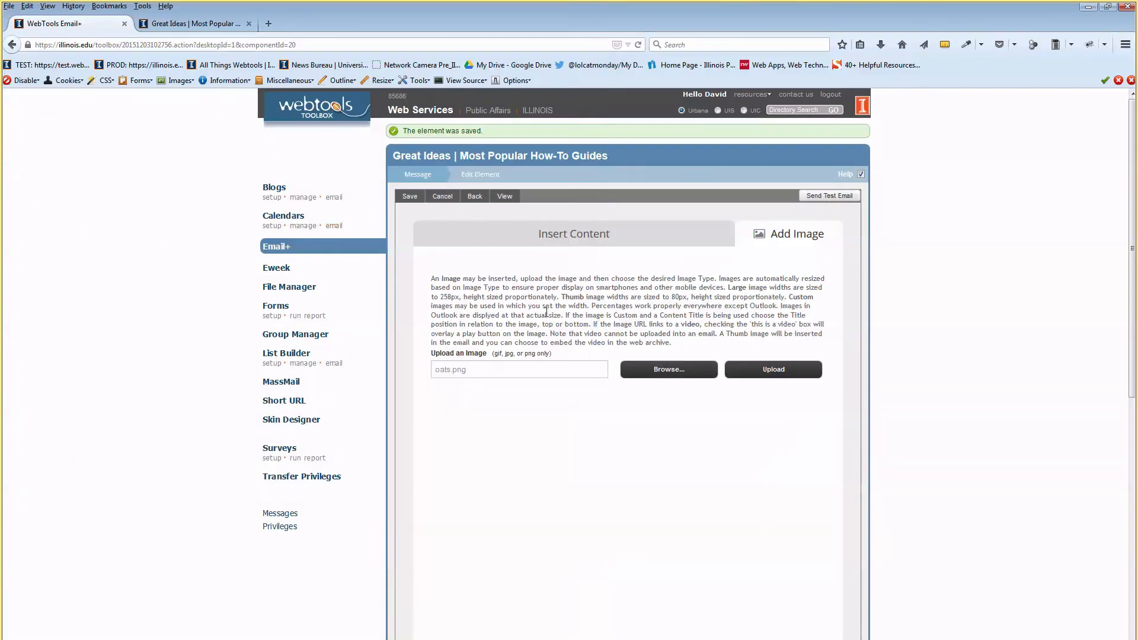
click(759, 374)
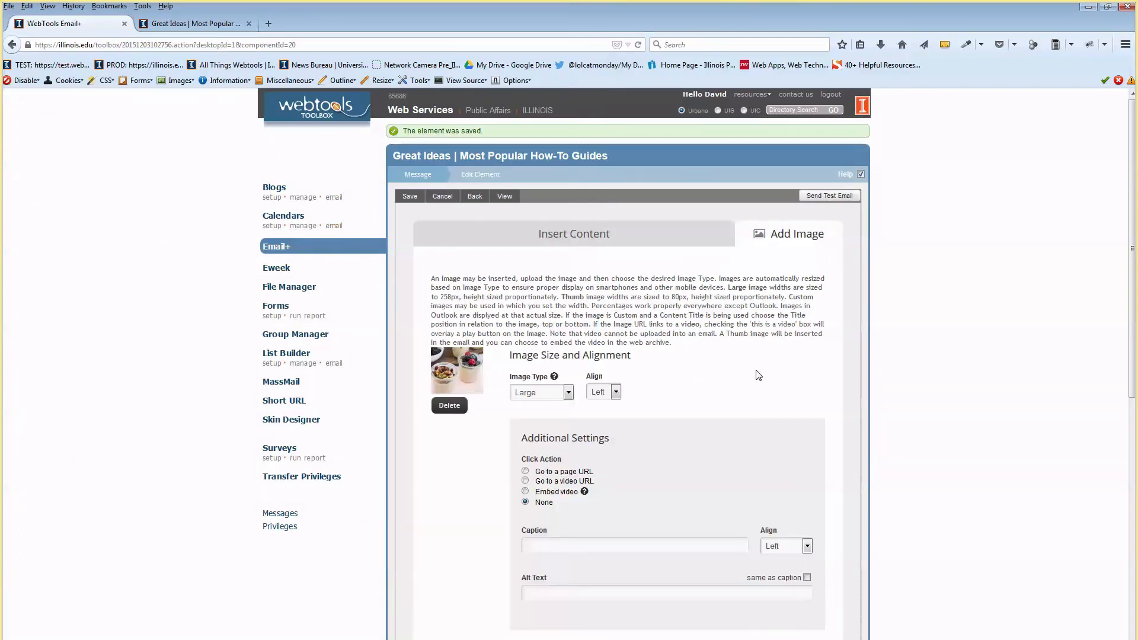
Step: Hide the on-page help text and review the available image types and alignments for the oats image
click(861, 175)
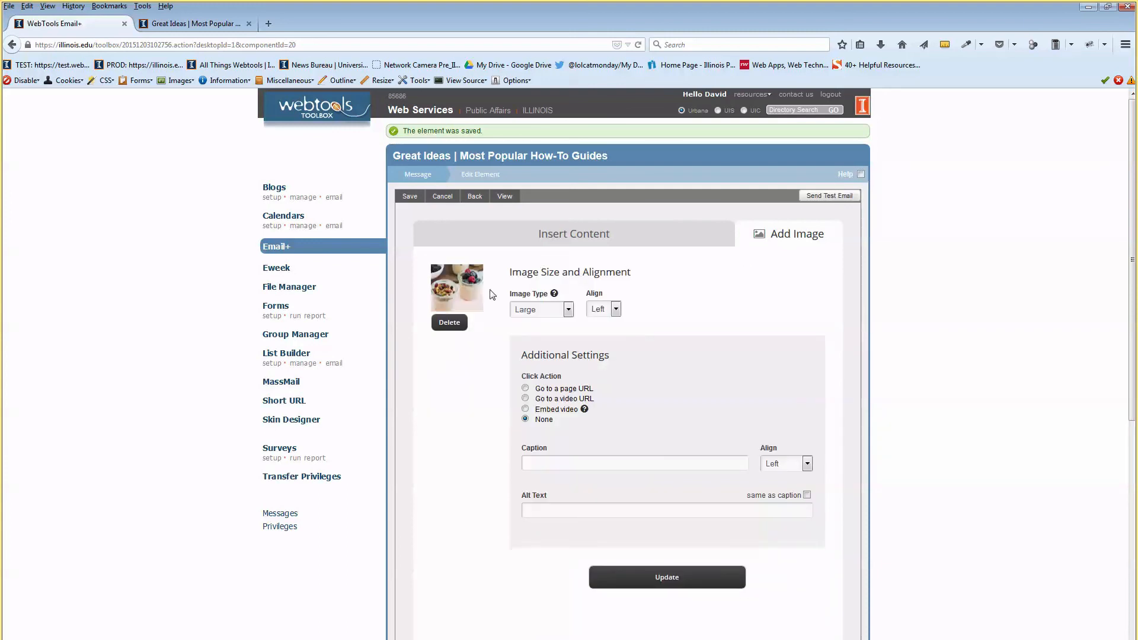
click(551, 315)
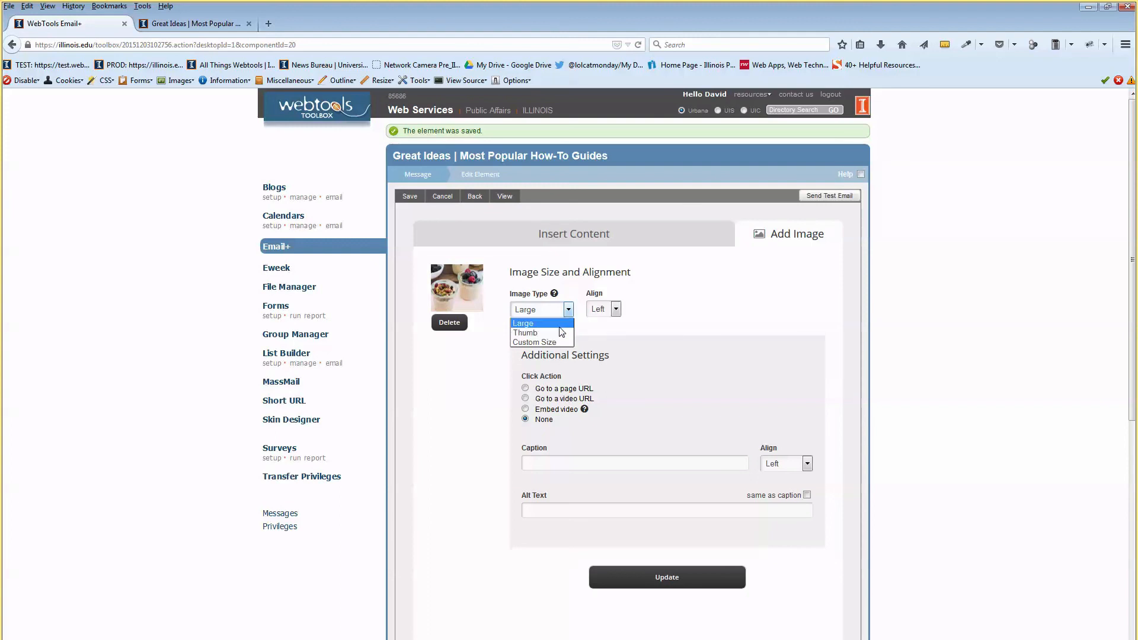
click(609, 317)
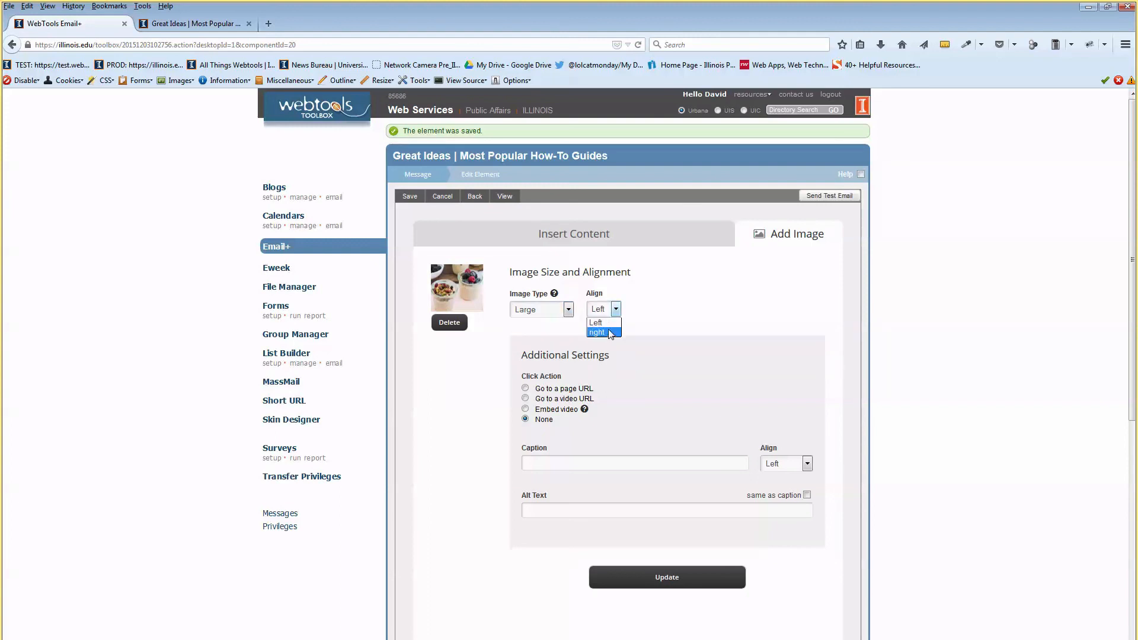
click(626, 273)
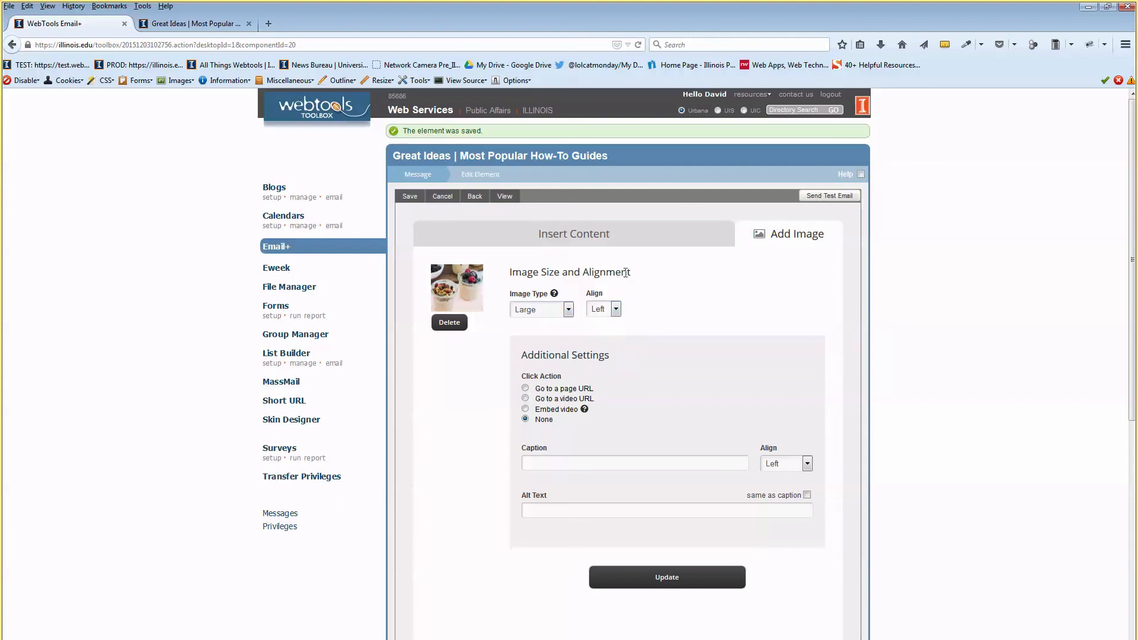
Step: Save the content element and reload the newsletter preview to check the large oats image
click(414, 189)
click(190, 25)
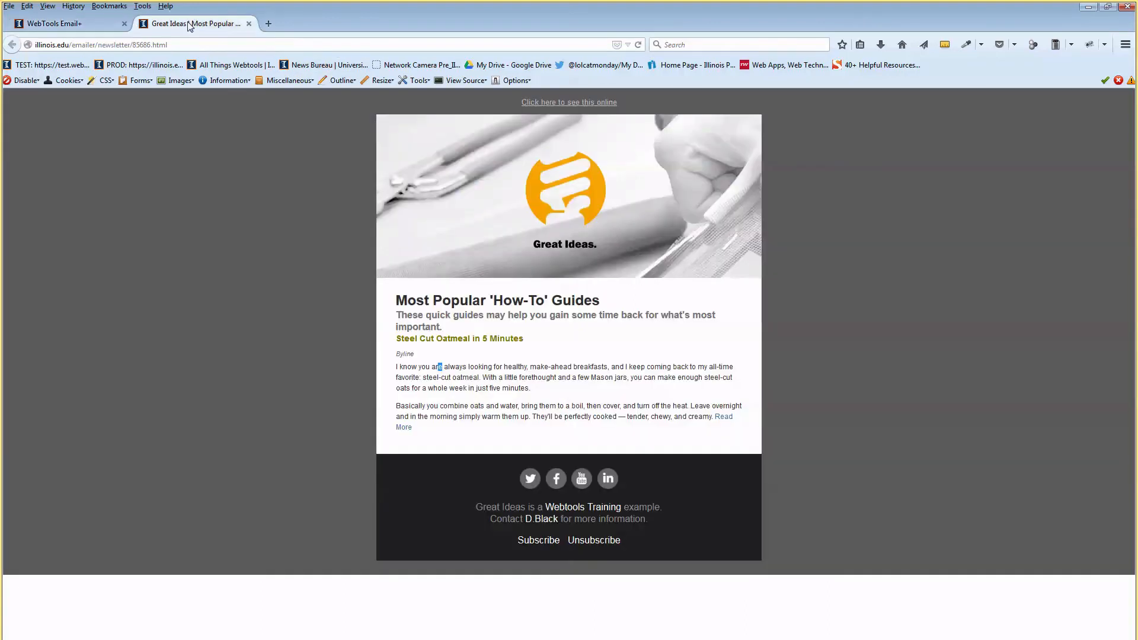
key(F5)
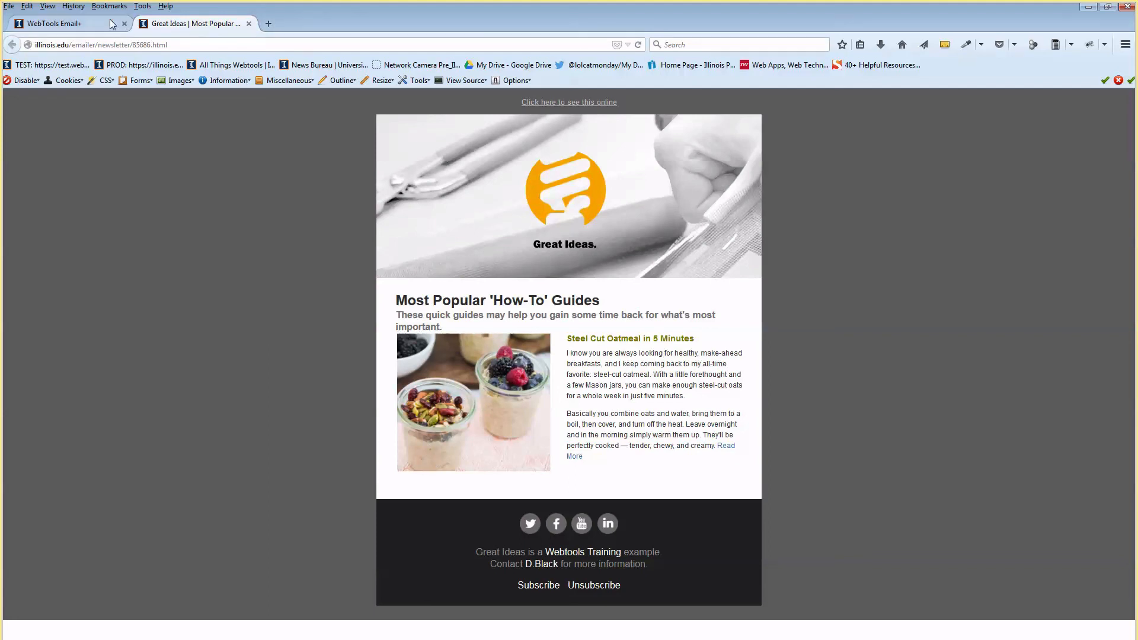
Step: Set the oats image's type to Thumb, update it and check the newsletter preview
click(94, 24)
click(568, 310)
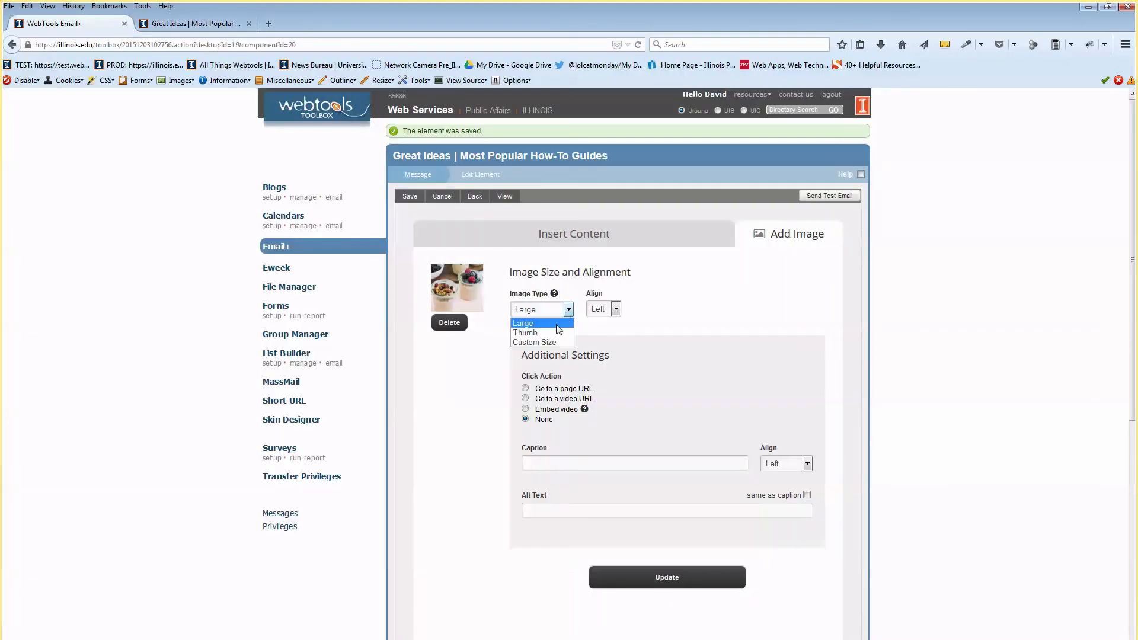
click(557, 329)
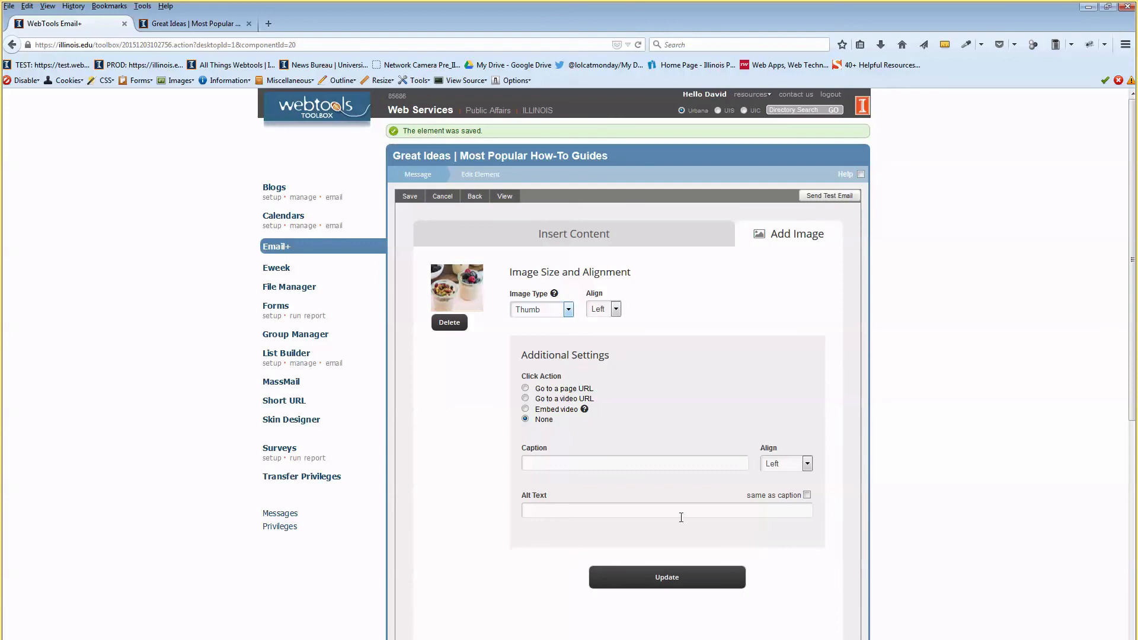
click(678, 580)
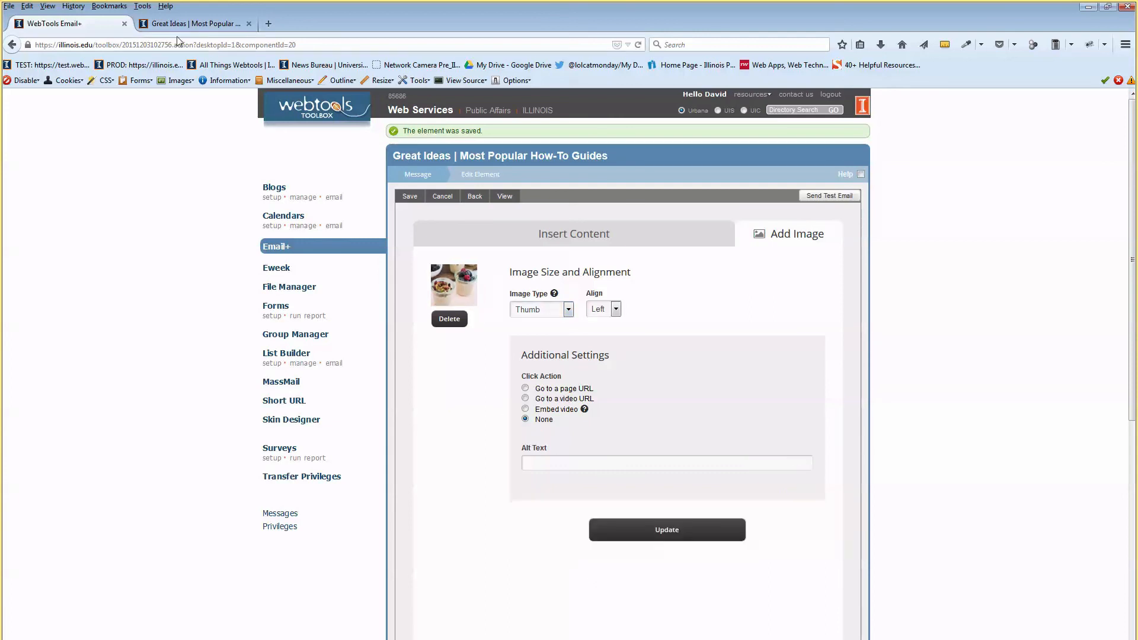
click(181, 24)
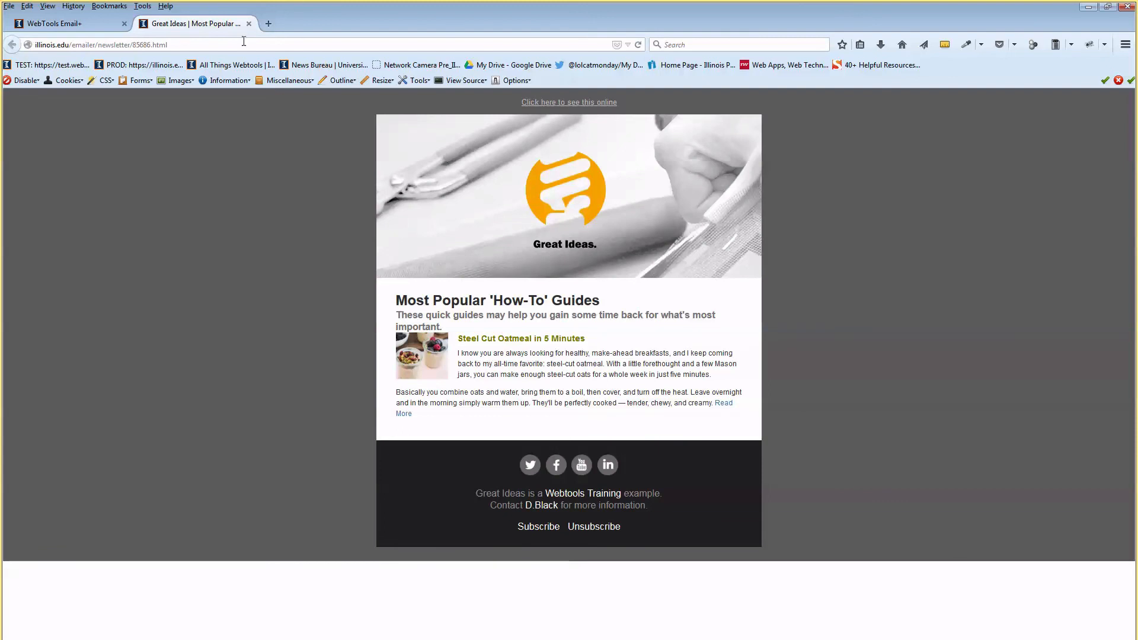
Step: Read the help on image type widths and delete the oats image from the content element
click(53, 23)
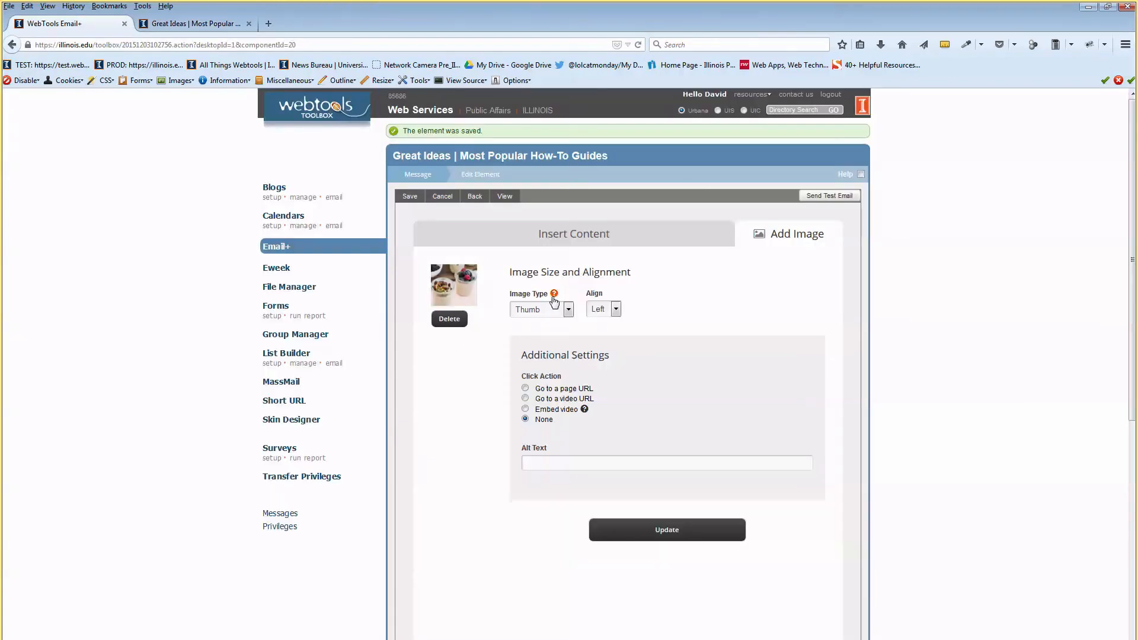
mouse_move(554, 299)
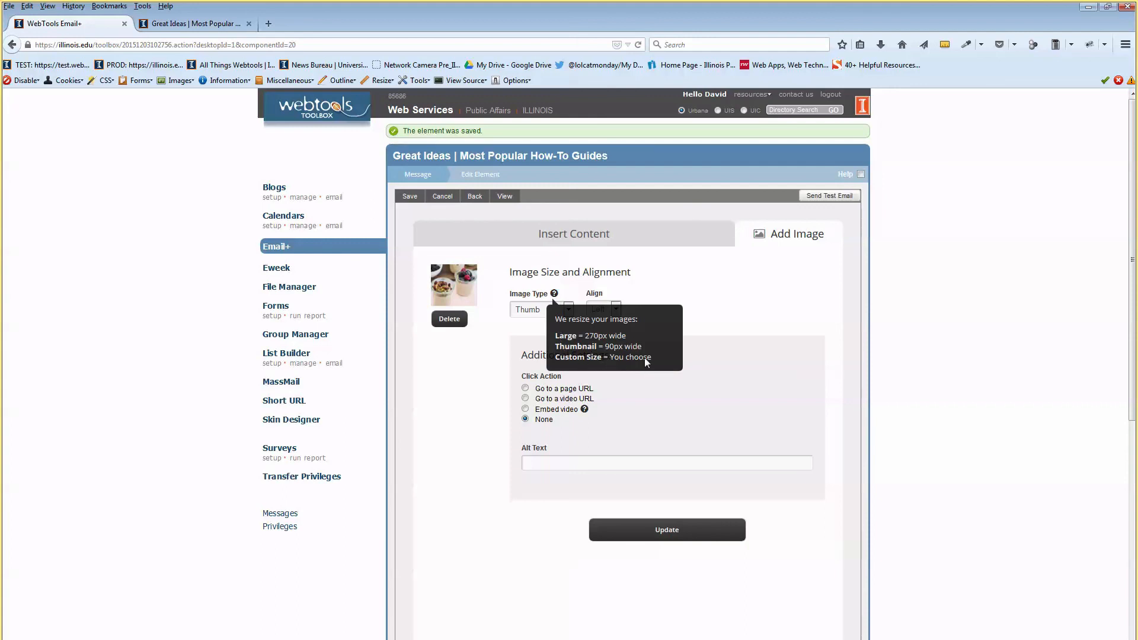
click(449, 319)
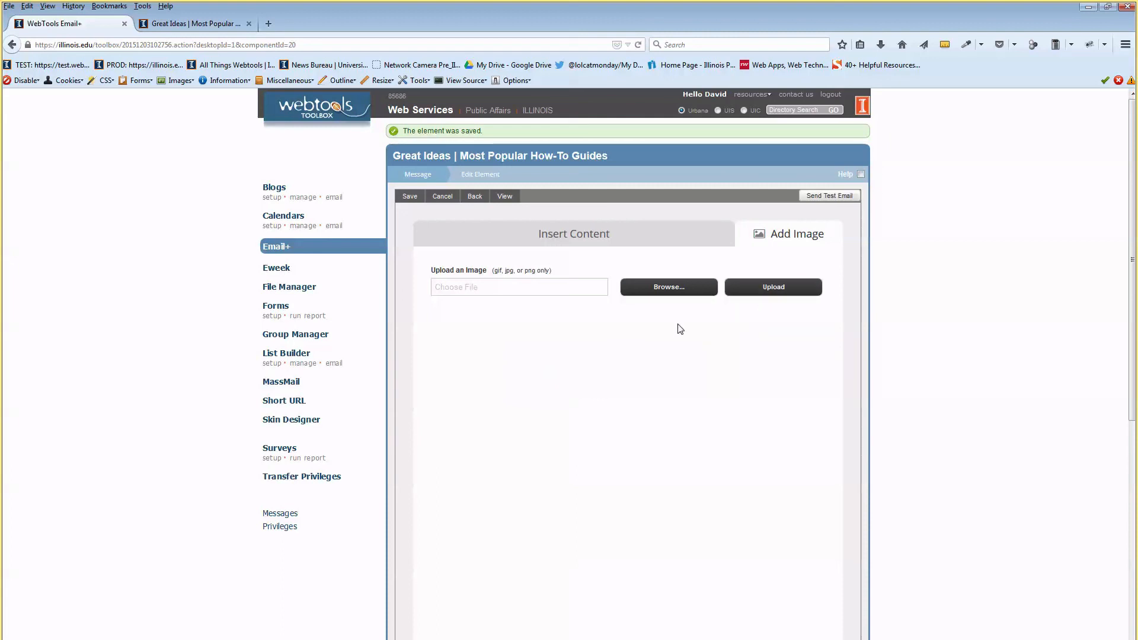
Step: Try to upload oats.png again to the content element after the image's deletion
click(780, 294)
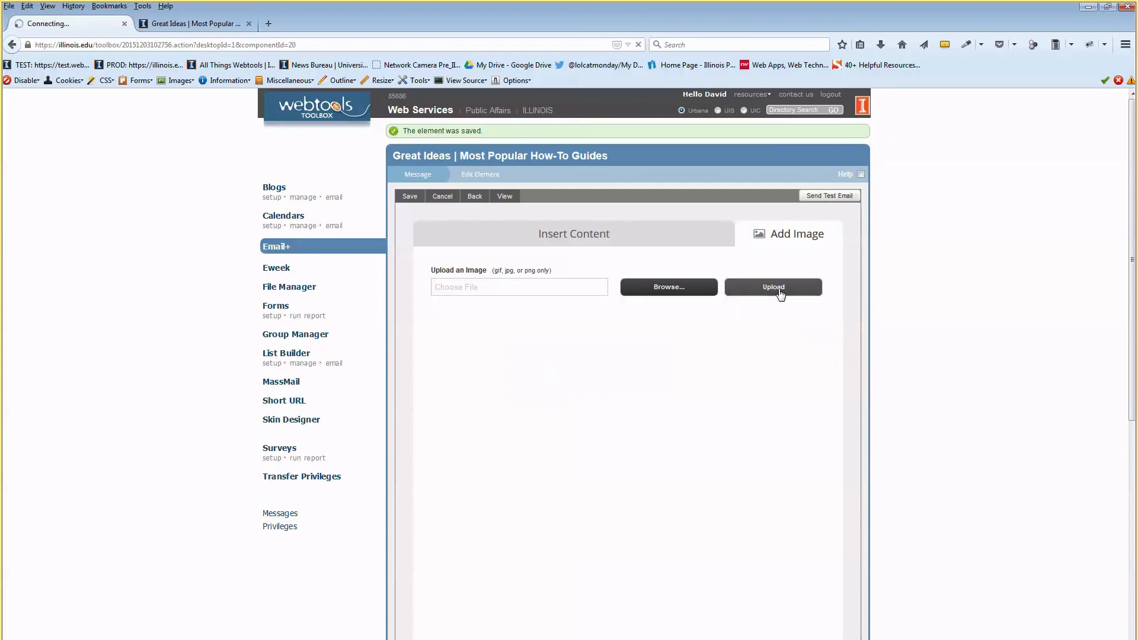
click(668, 287)
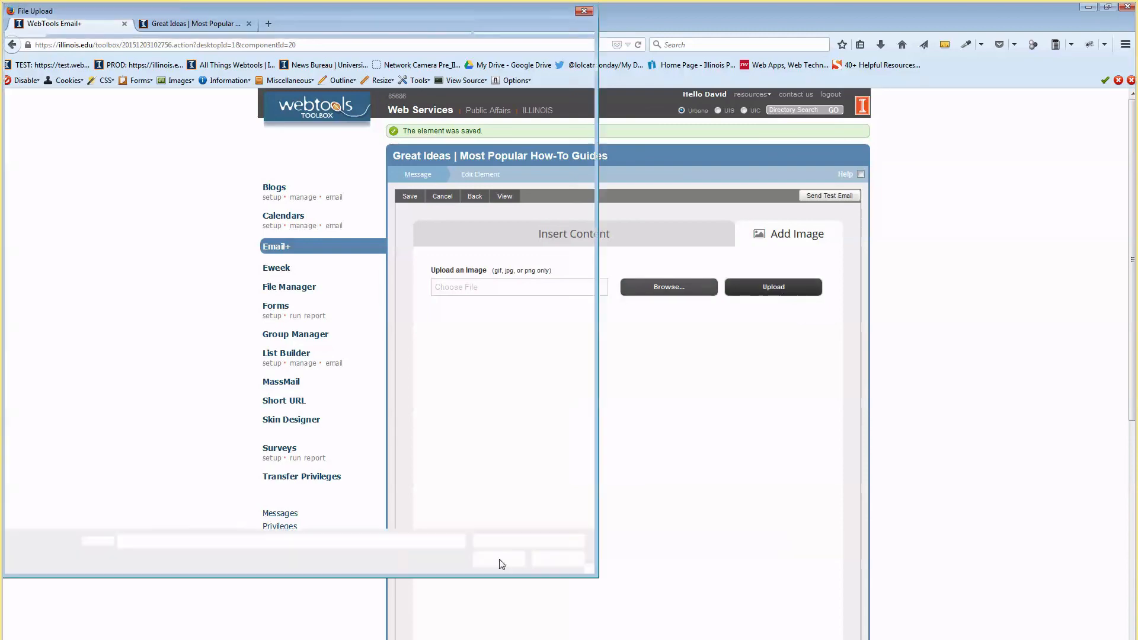
click(333, 223)
double_click(333, 222)
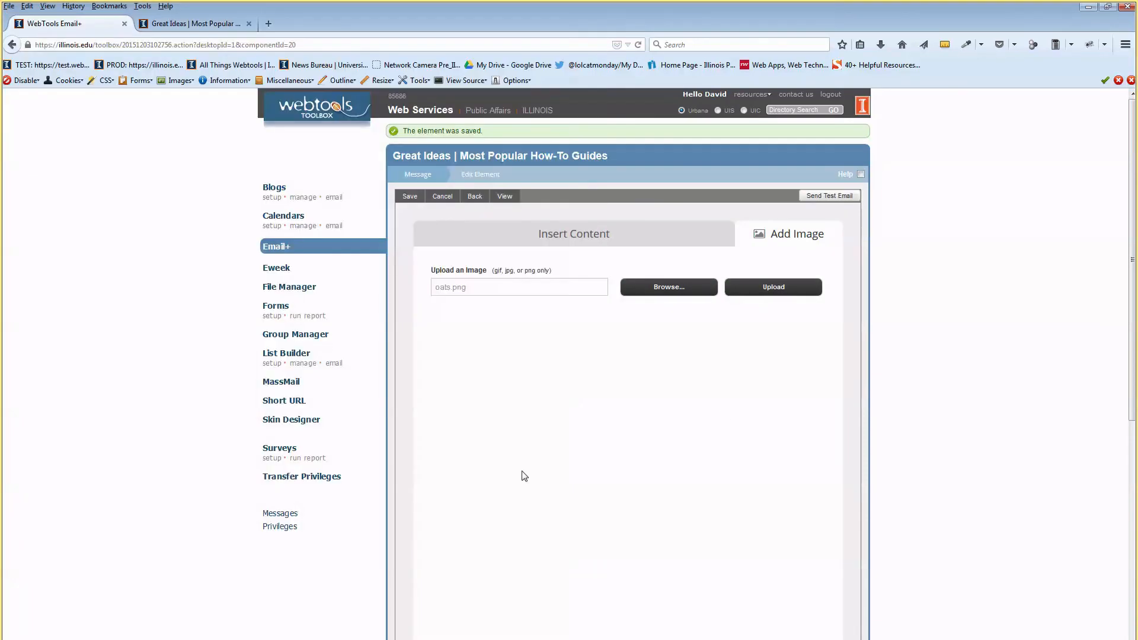
click(772, 293)
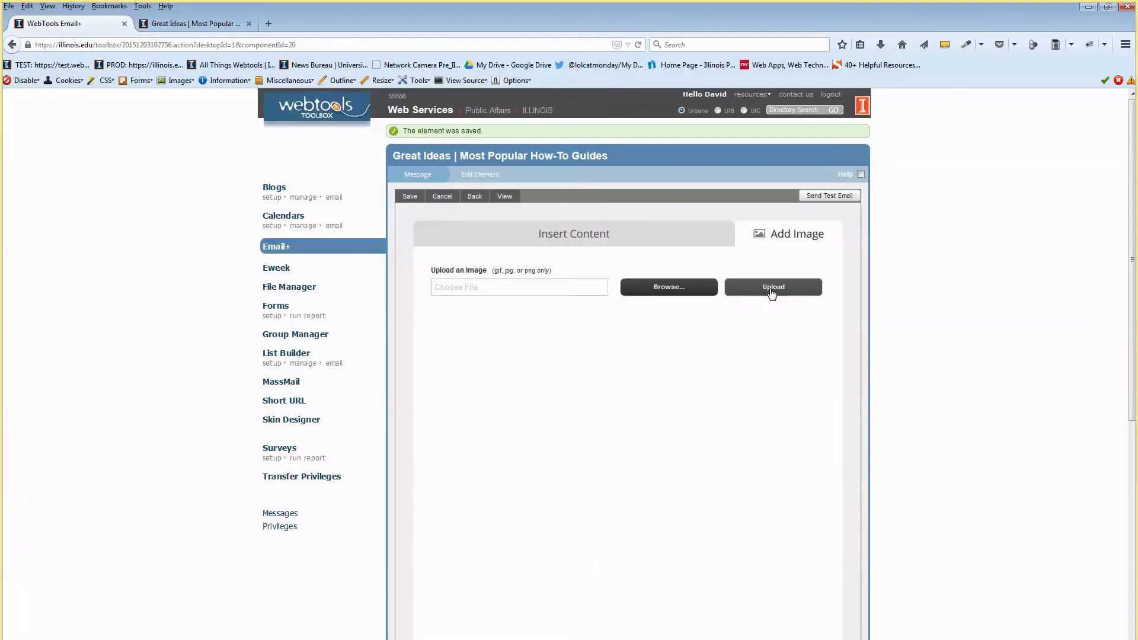
click(675, 297)
click(324, 237)
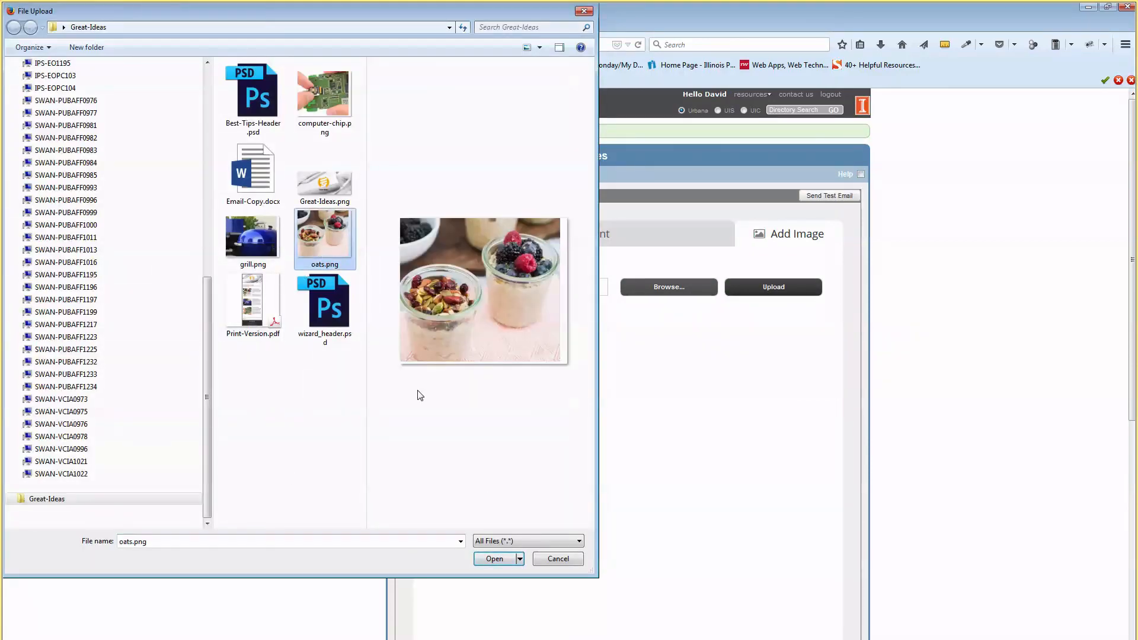
click(494, 559)
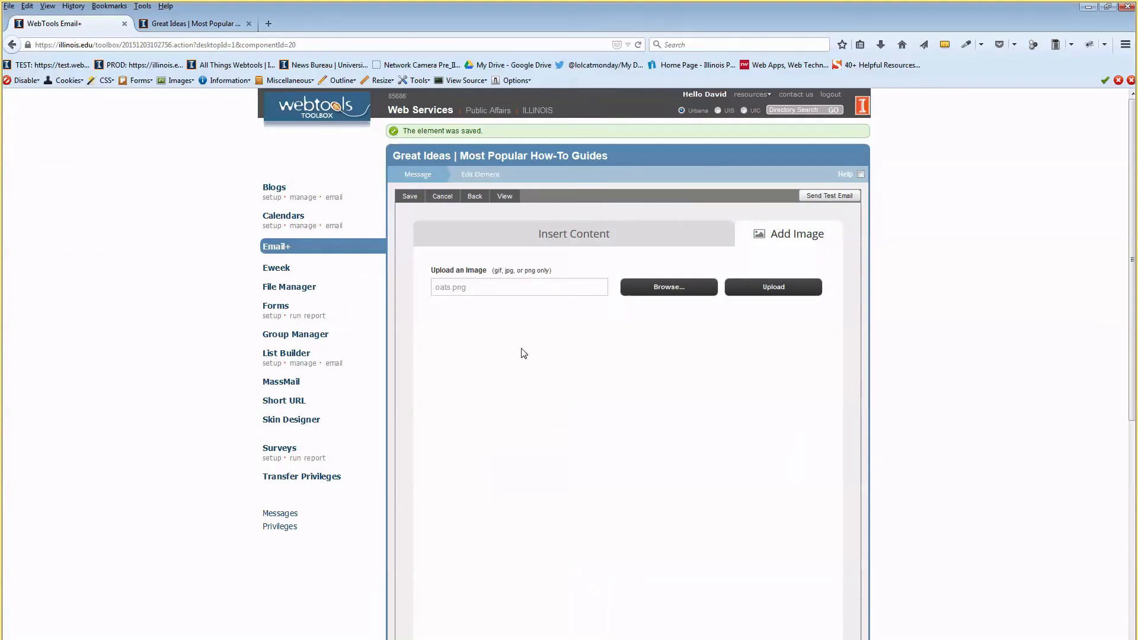
click(773, 289)
Step: Reopen the content element's image settings and upload oats.png as its image
click(636, 240)
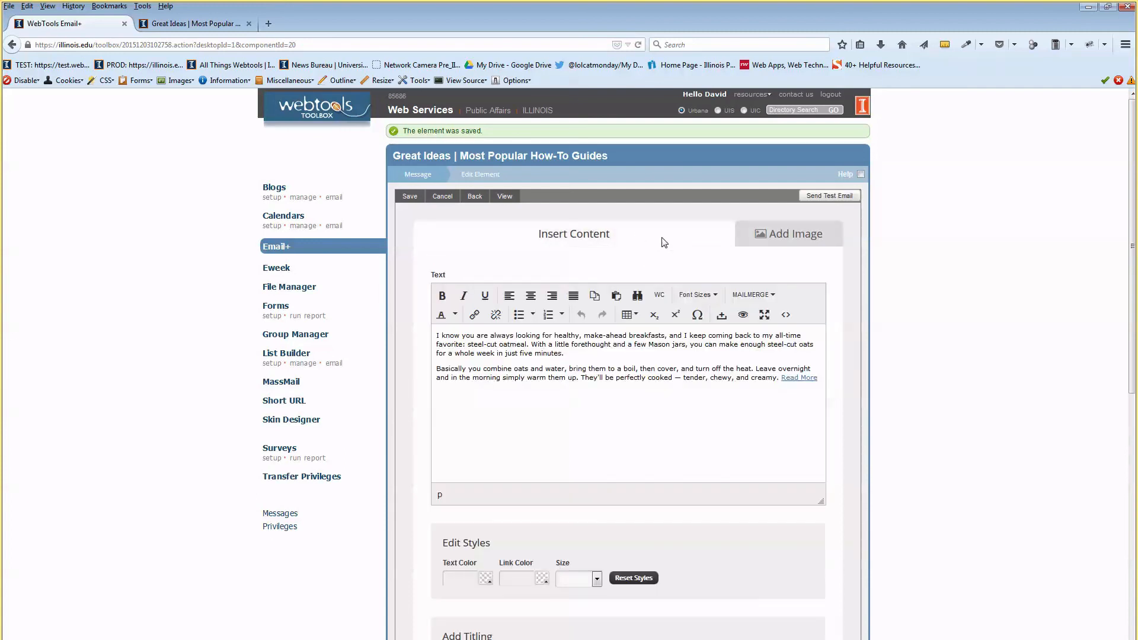
click(781, 237)
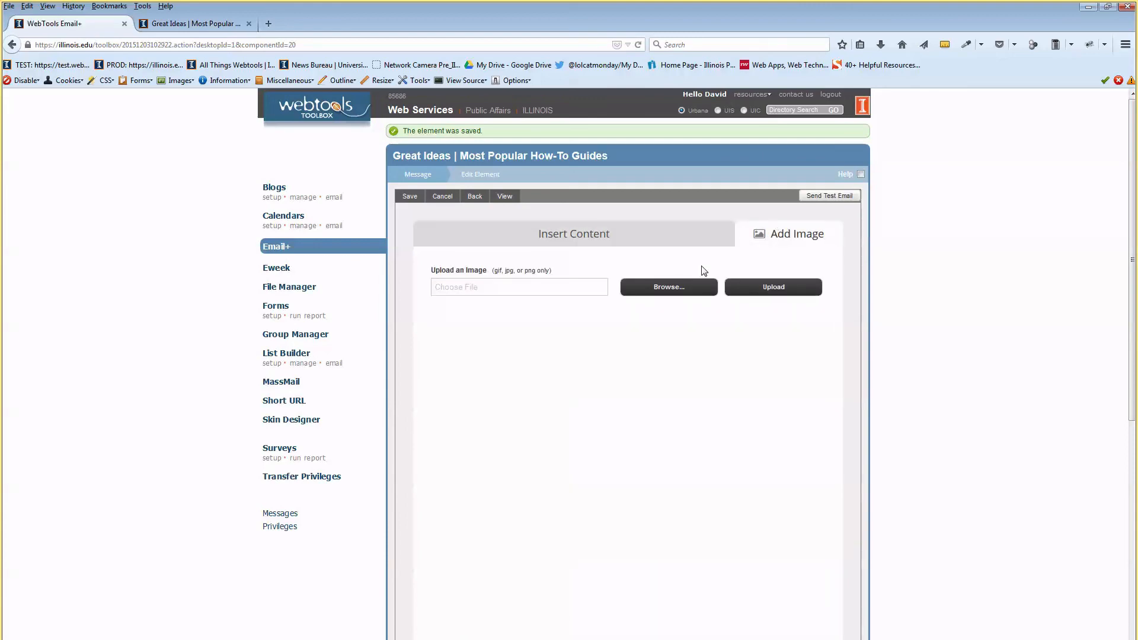
click(670, 288)
click(322, 239)
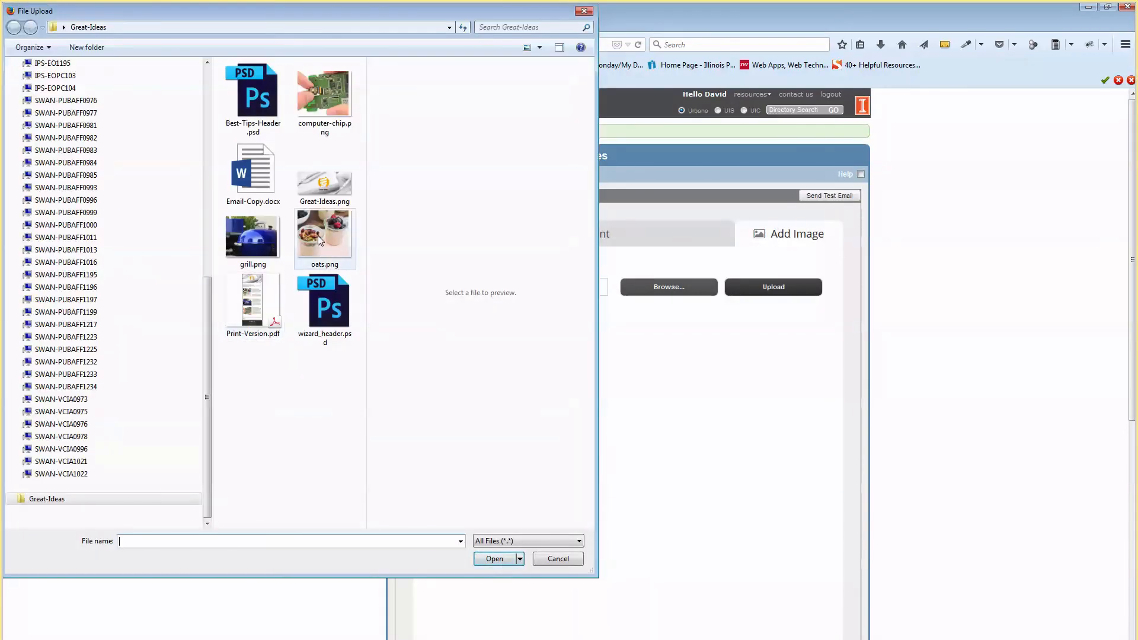
click(494, 559)
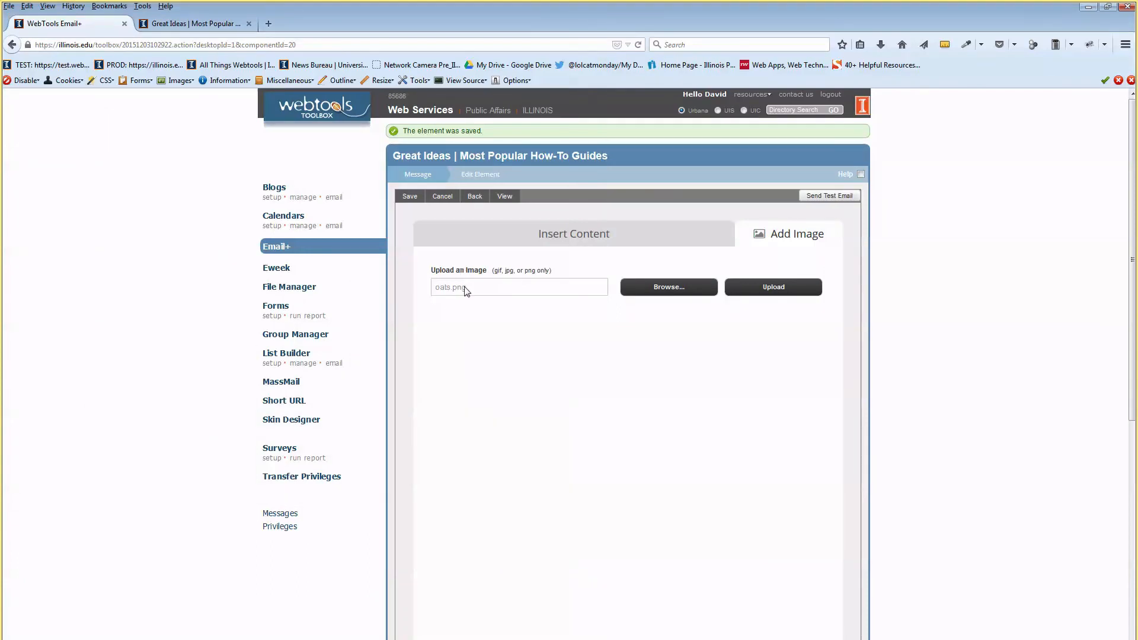
click(757, 289)
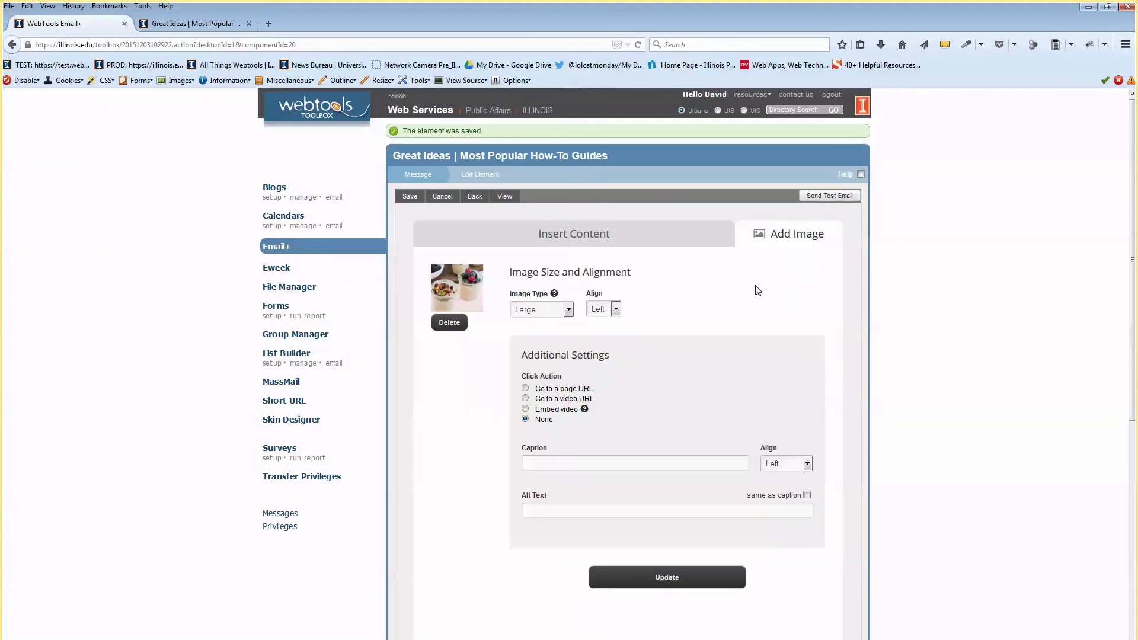
Step: Set the oats image to Custom Size with Center alignment and a width of 270 px, keeping its title position at Bottom
click(569, 309)
click(561, 343)
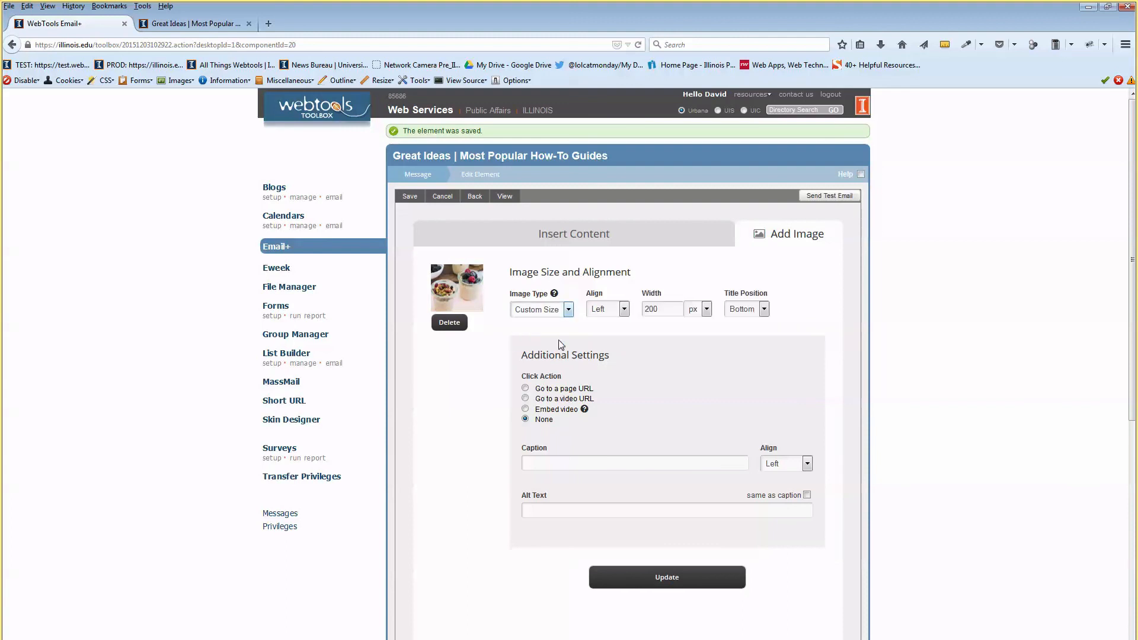
click(624, 309)
click(616, 331)
double_click(664, 310)
text(2)
click(707, 308)
click(714, 315)
click(764, 310)
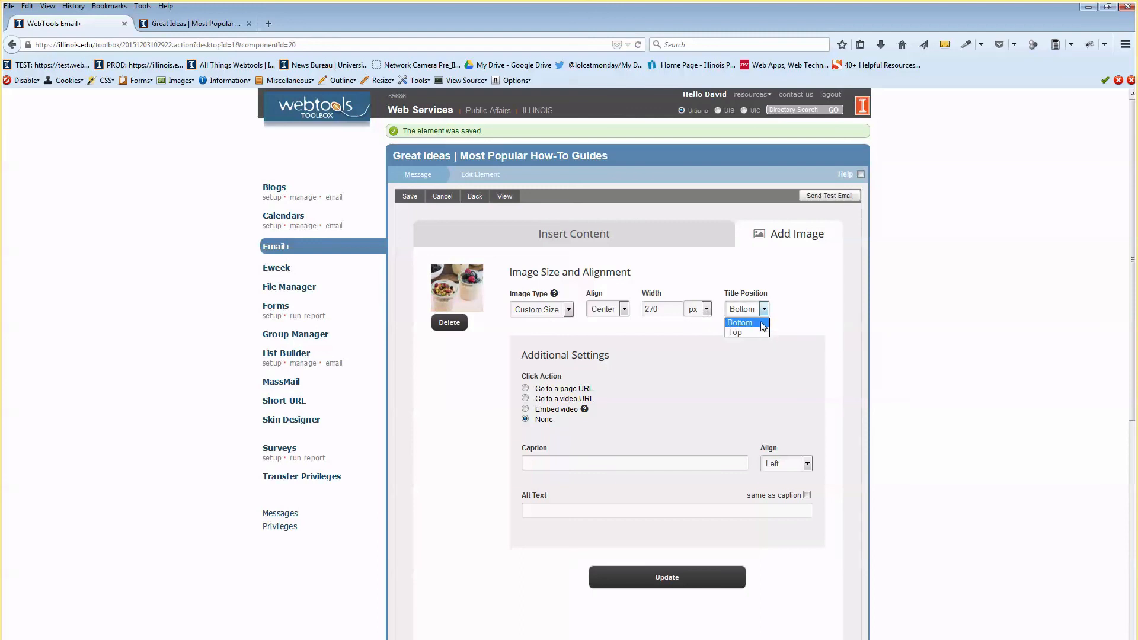
click(783, 301)
Step: Save the oats image's custom size settings and refresh the newsletter preview
click(409, 196)
click(217, 23)
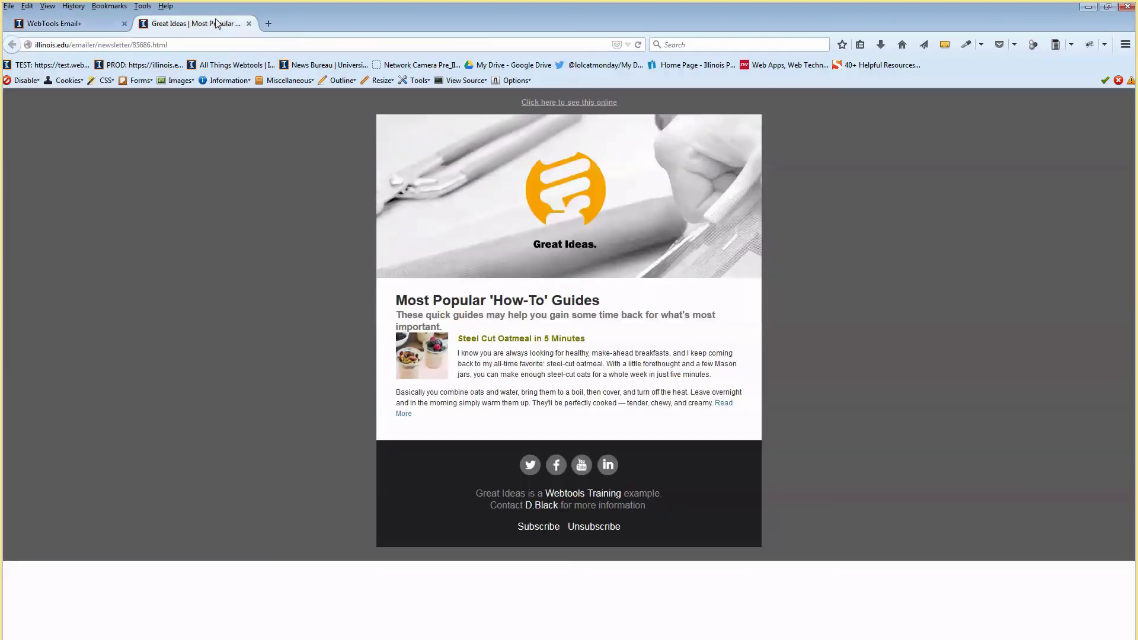
key(F5)
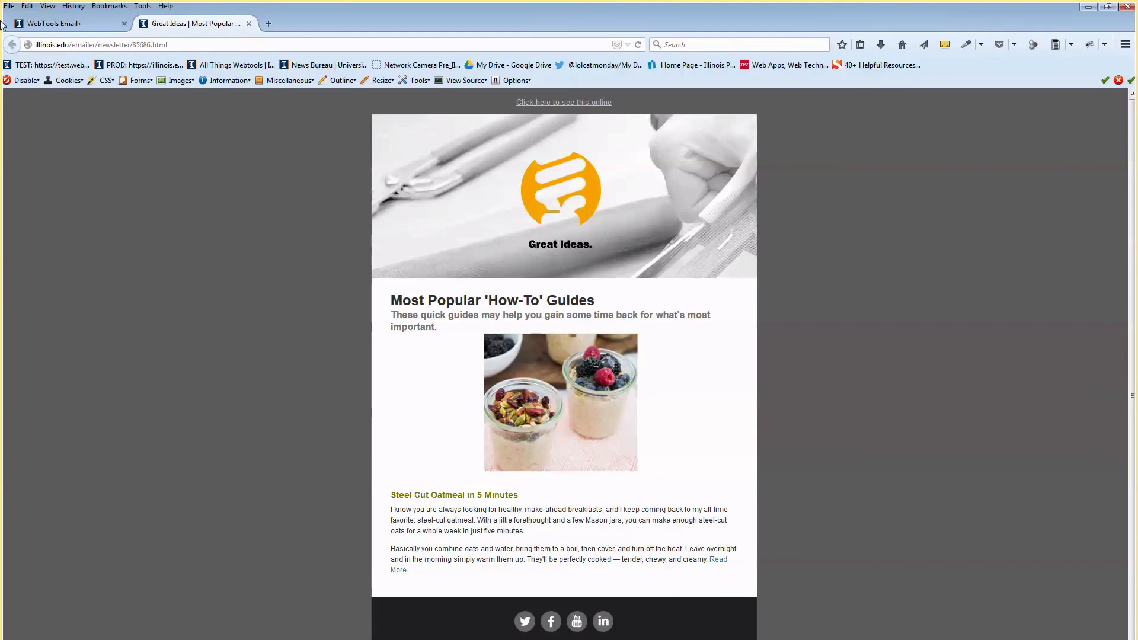
Step: Change the image's title position to Top, save the element and check the title's placement in the refreshed preview
click(59, 24)
click(746, 307)
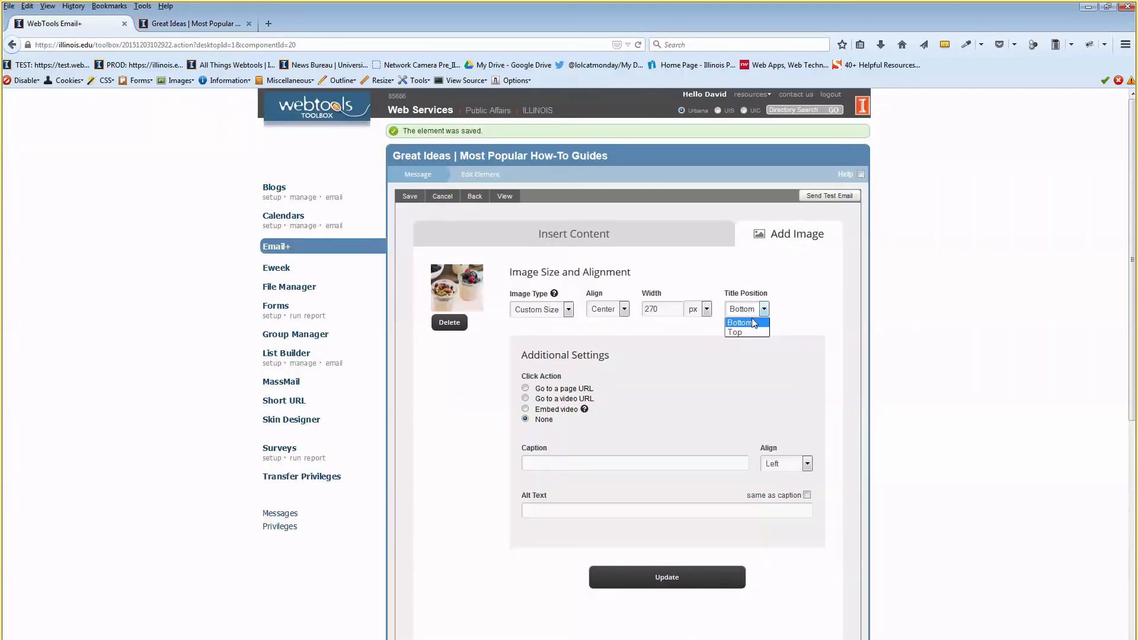
click(745, 328)
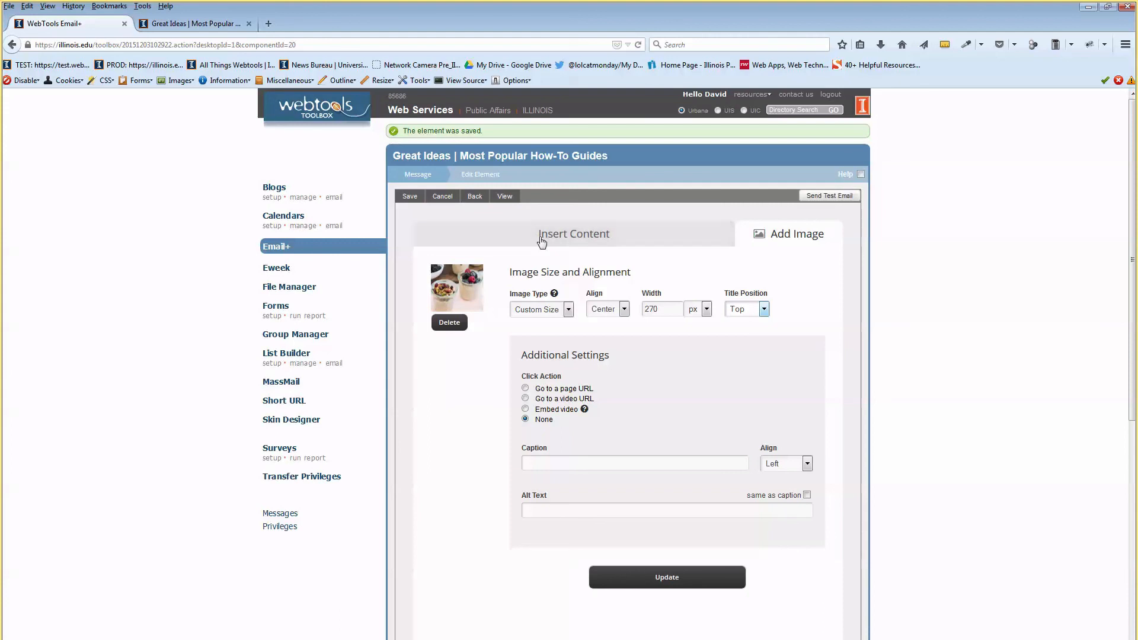
click(408, 196)
click(201, 23)
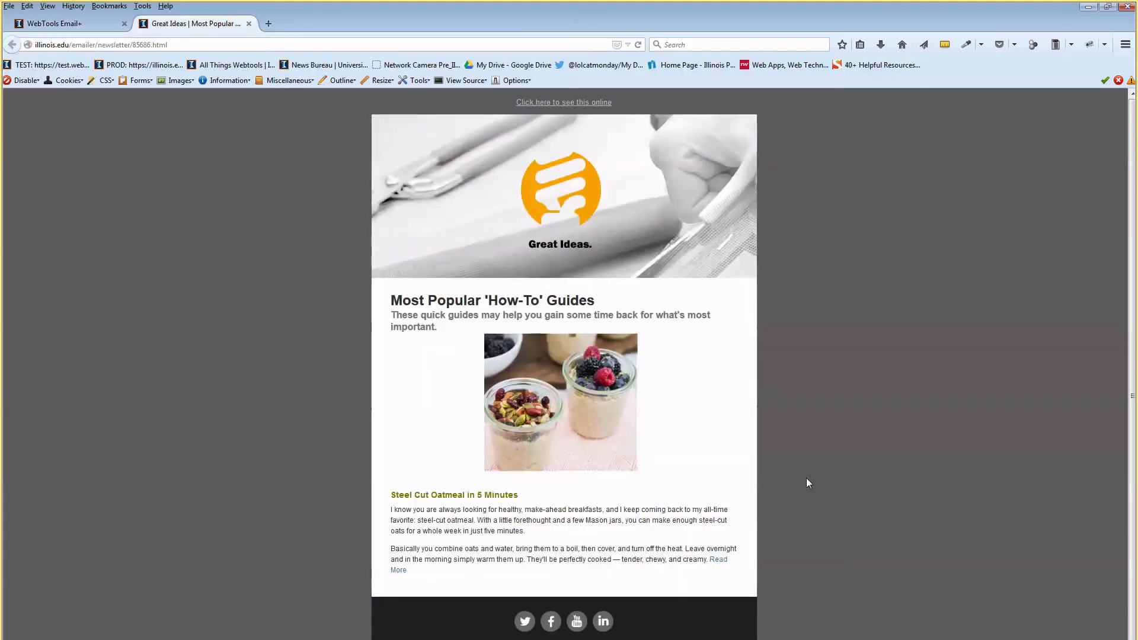
key(F5)
drag(442, 338, 495, 350)
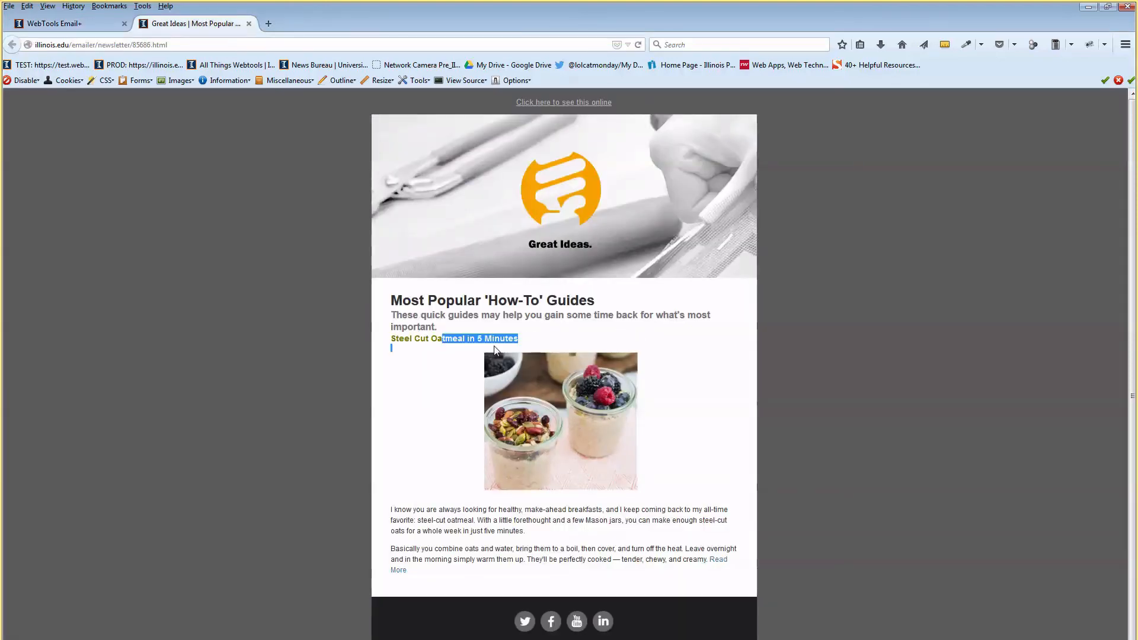
Step: Change the oats image's alignment to Left, save the element and check the text wrapping in the refreshed preview
click(59, 25)
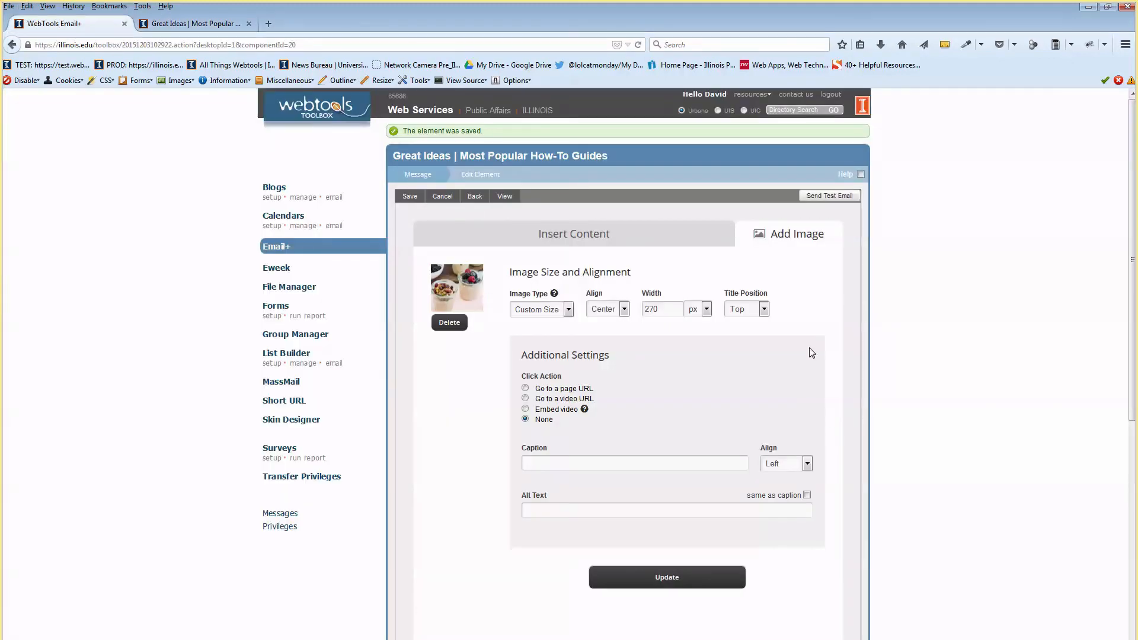
click(625, 309)
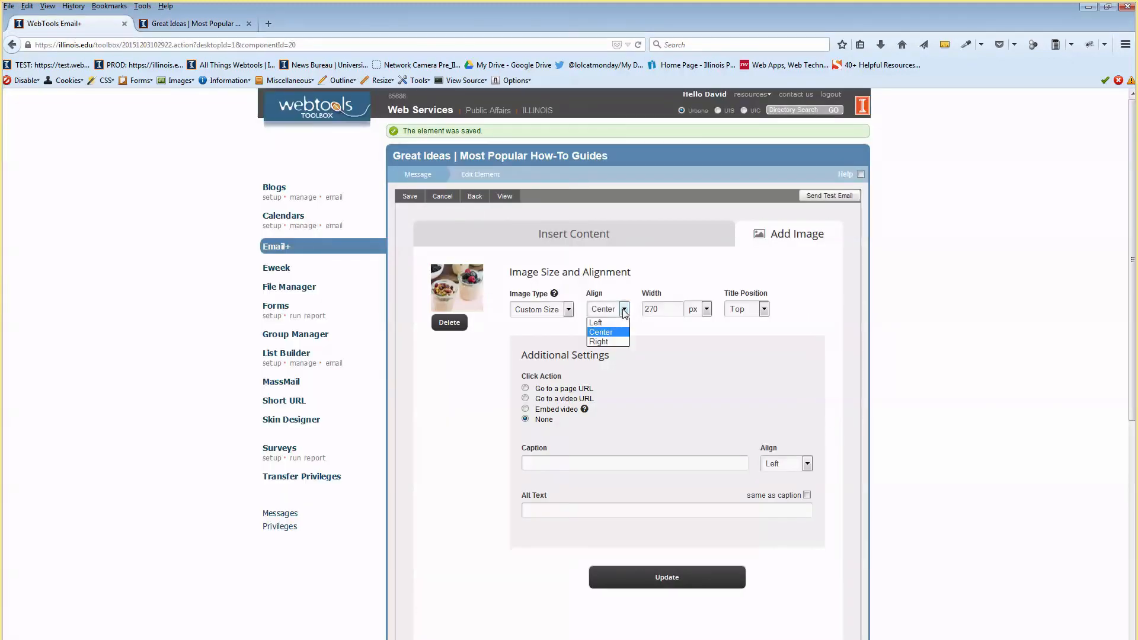
click(622, 321)
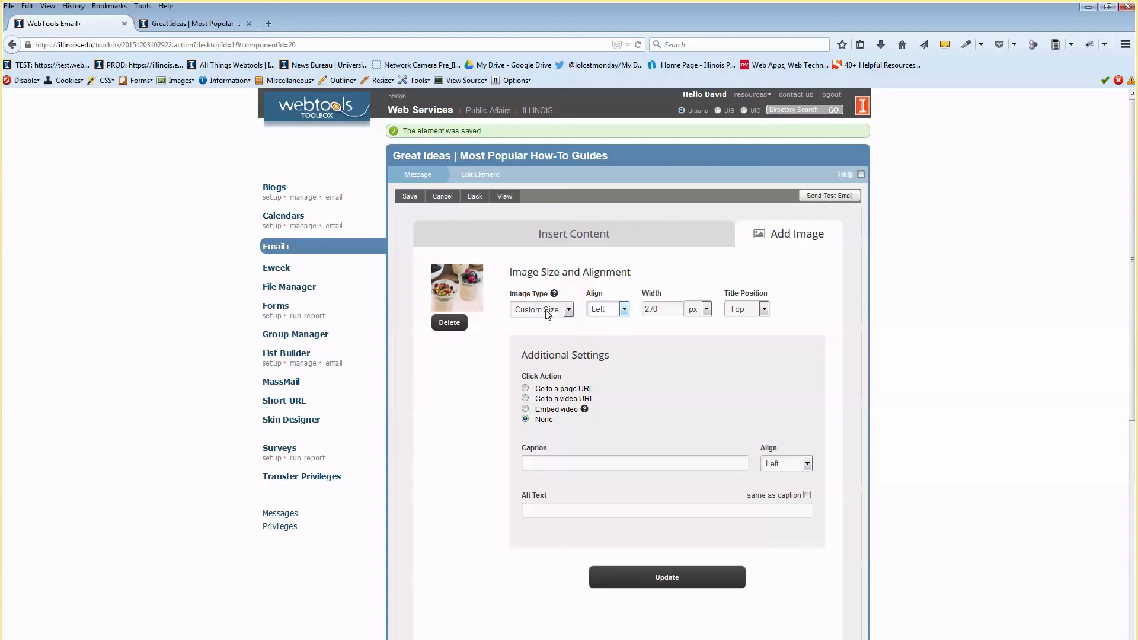
click(411, 196)
click(211, 20)
click(278, 215)
key(F5)
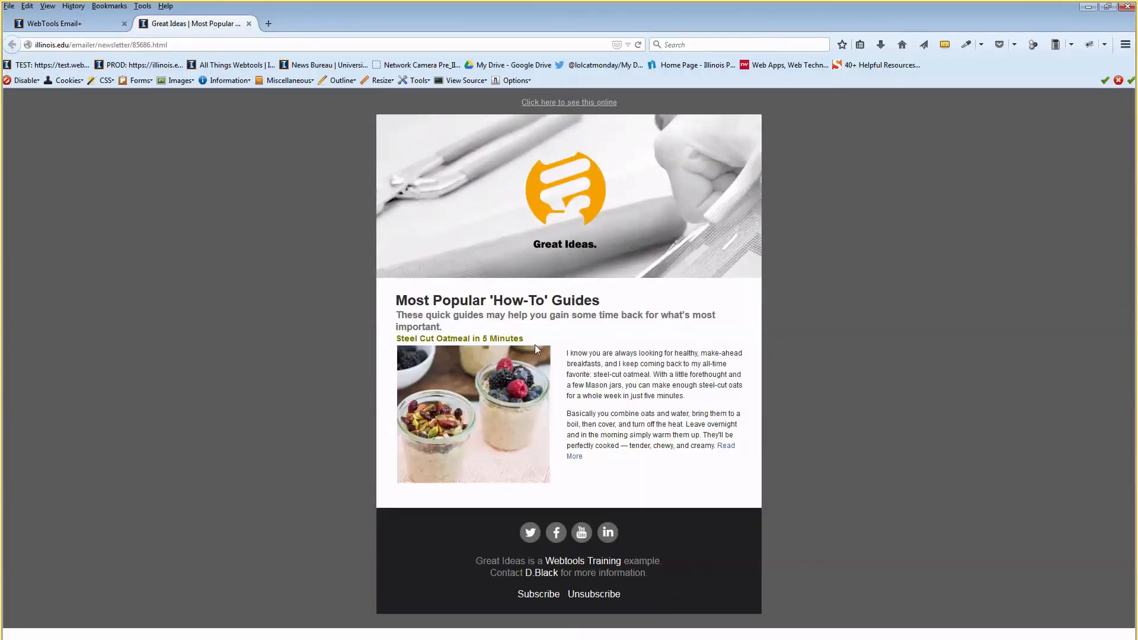
drag(500, 338, 516, 337)
click(657, 387)
Step: Set the oats image's click action to Go to a page URL and look at the image in the preview
click(54, 23)
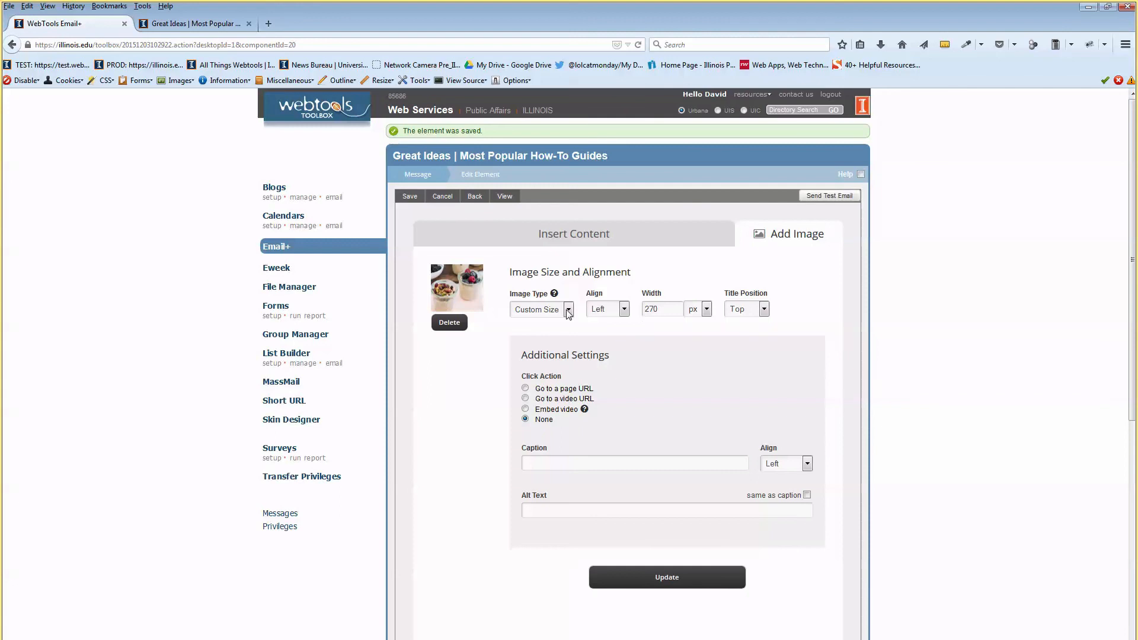
scroll(618, 368, down, 2)
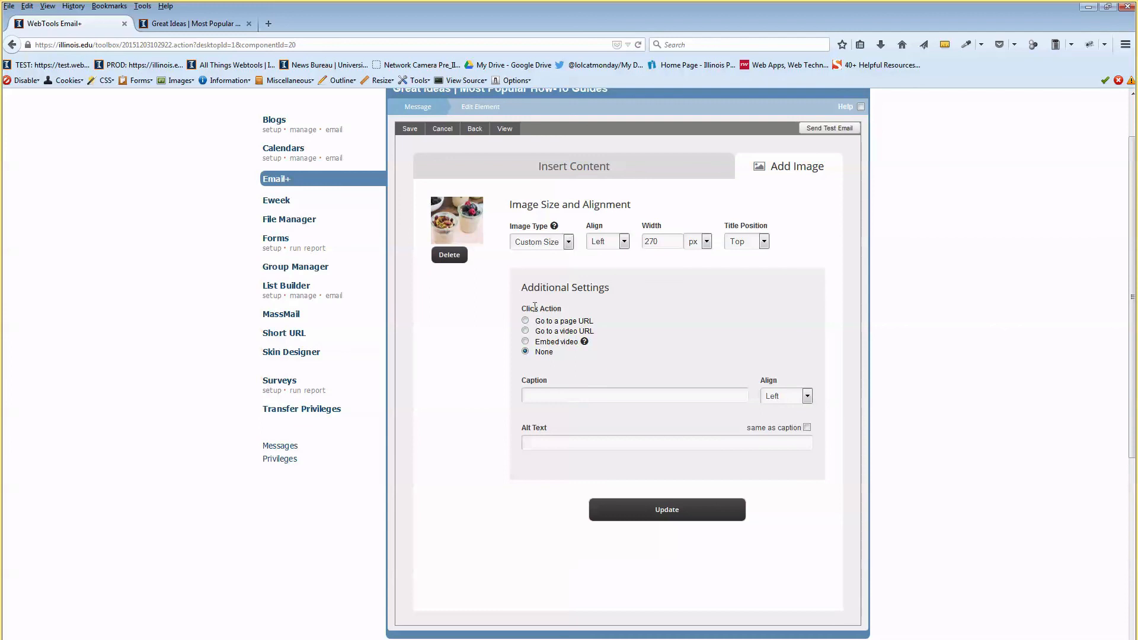
drag(532, 291, 567, 301)
click(525, 321)
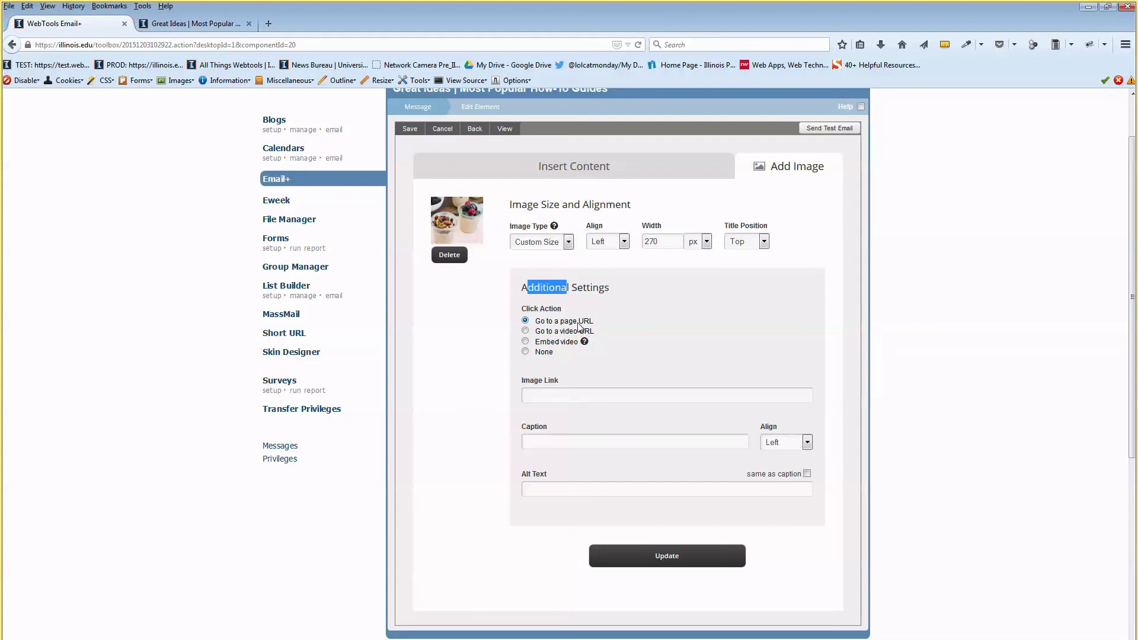
click(177, 24)
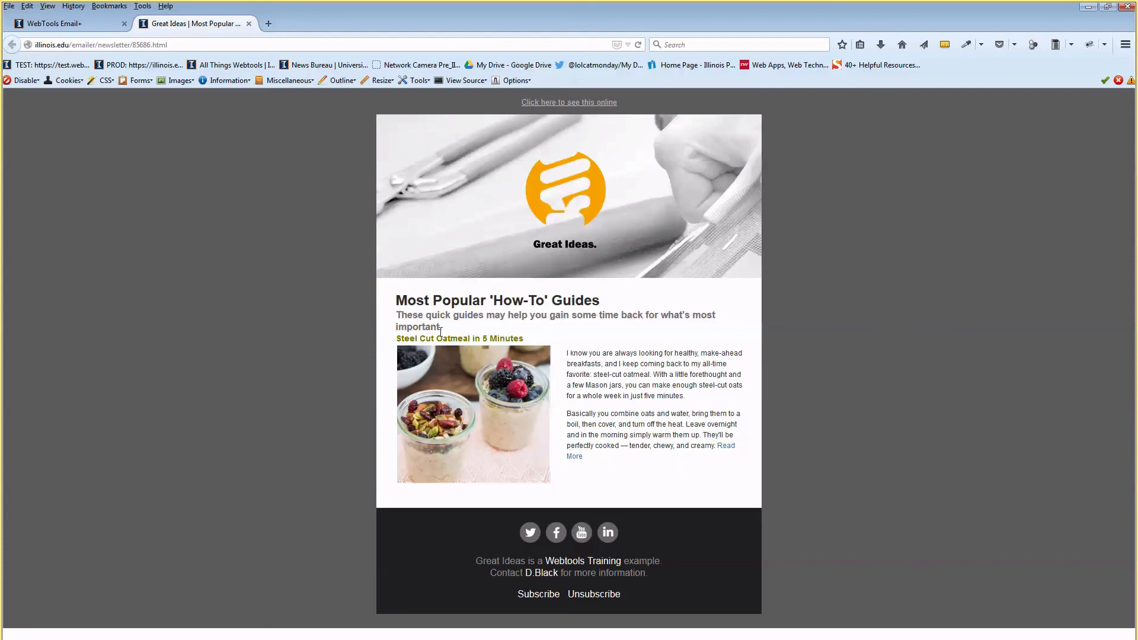
click(79, 22)
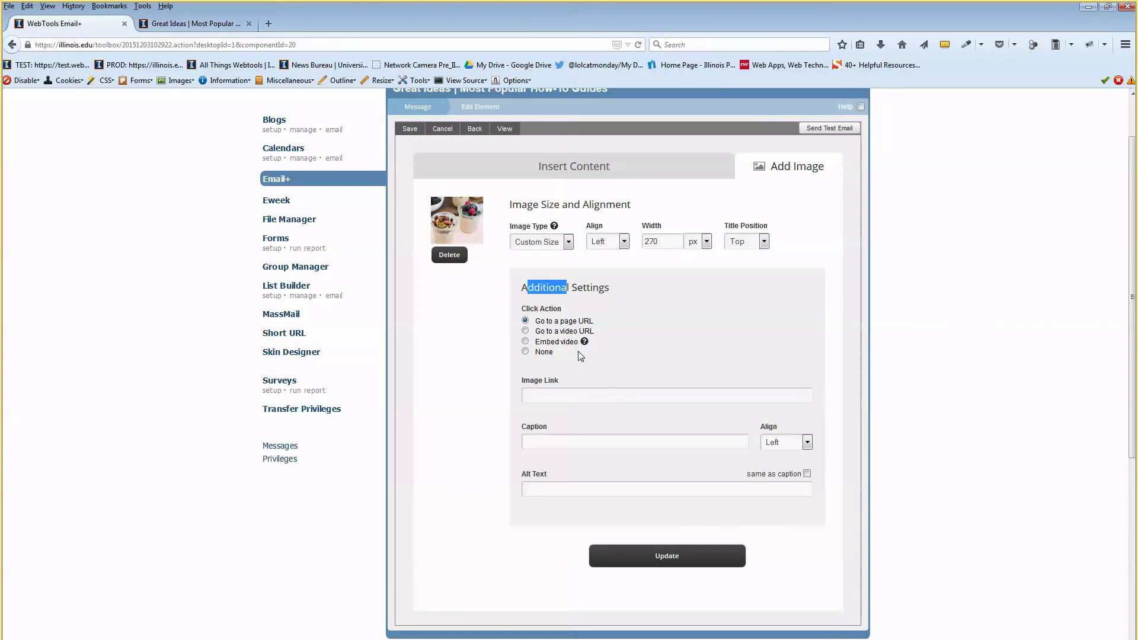
click(526, 331)
click(620, 401)
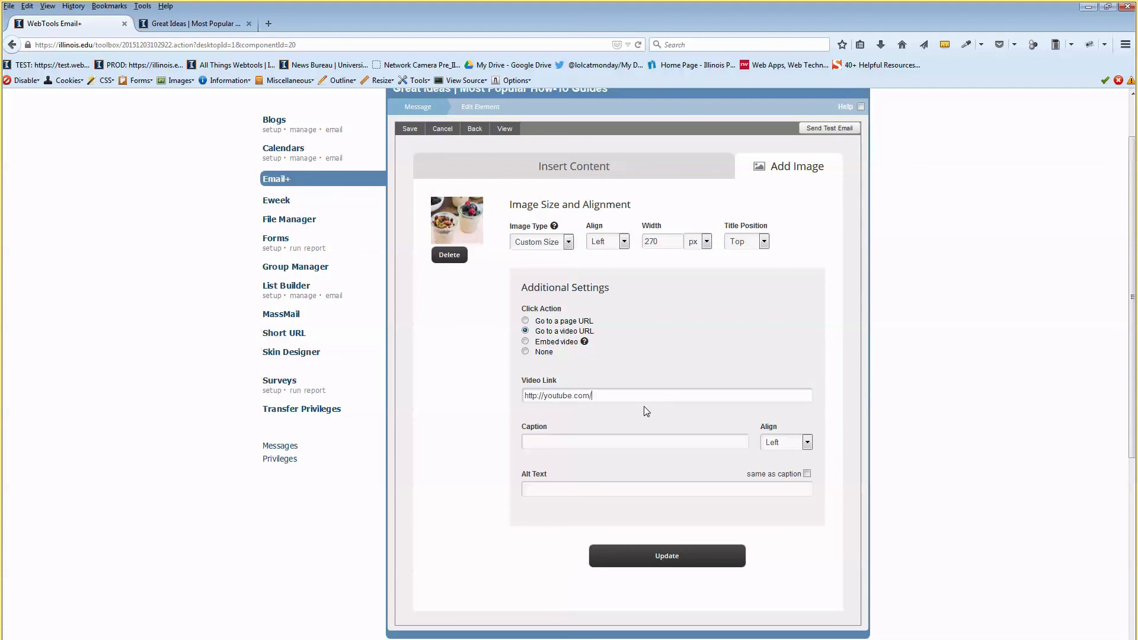
text(webservices)
triple_click(655, 393)
click(653, 363)
click(668, 554)
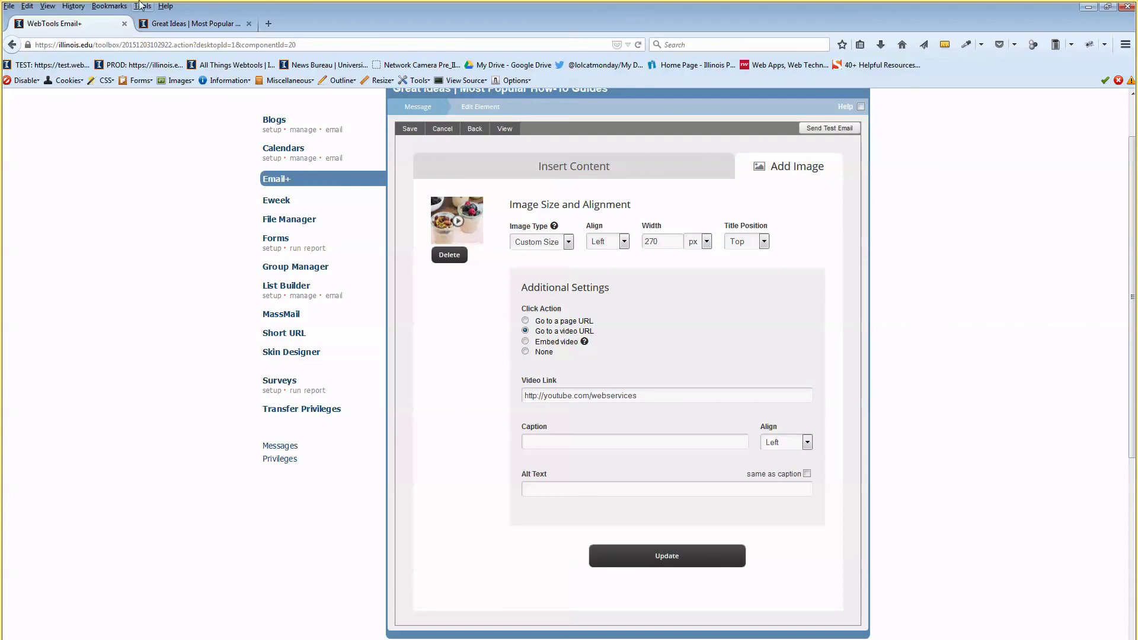
Step: Refresh the newsletter preview to check the video-linked oats image, and return to its click action settings
click(191, 24)
key(F5)
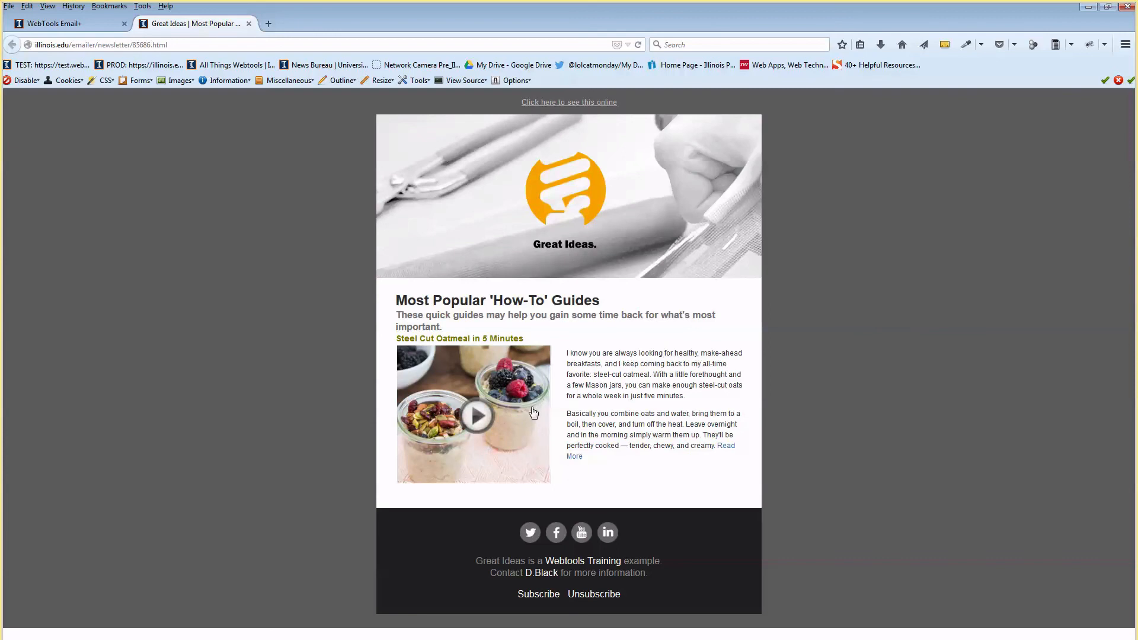
click(61, 23)
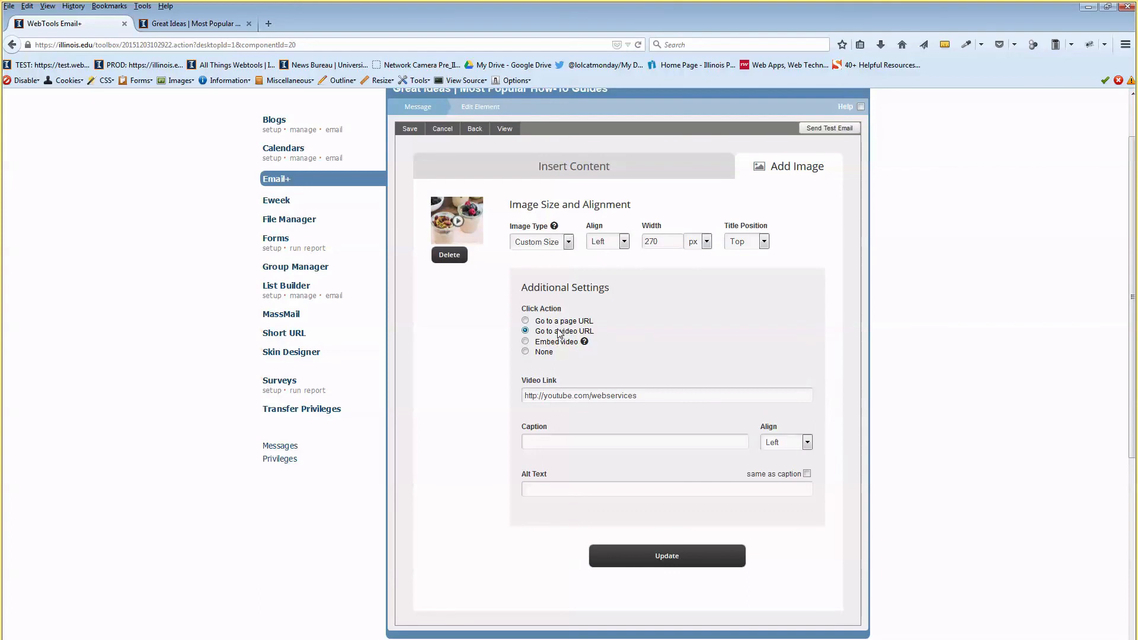
drag(559, 334, 569, 335)
click(601, 337)
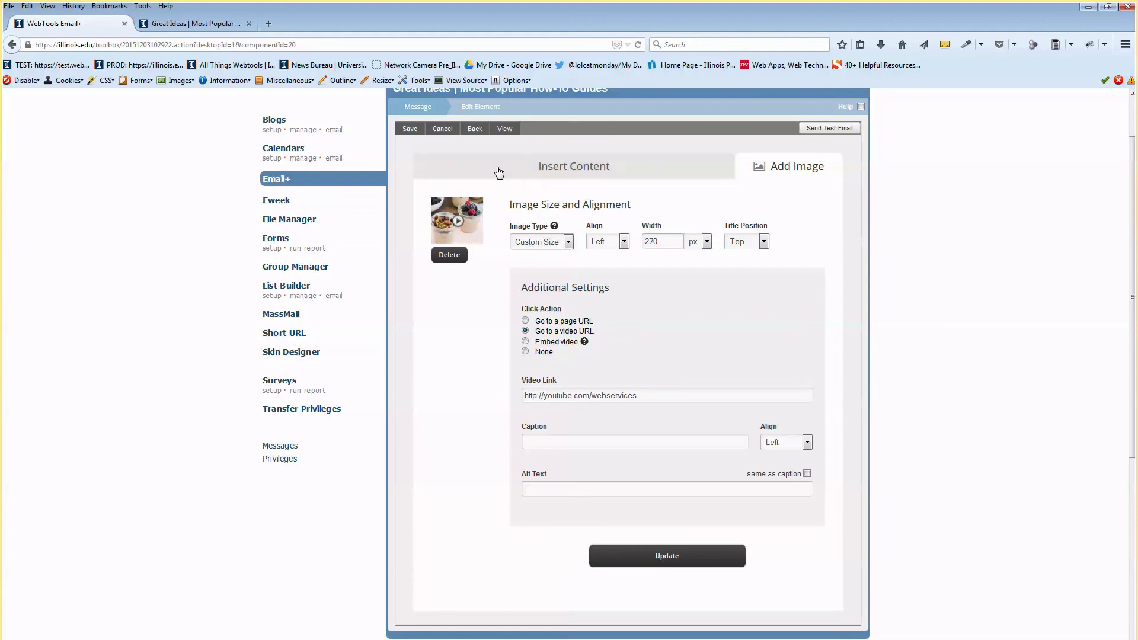
Step: Test the oats image's video link from the newsletter preview and close the YouTube page it opens
click(232, 27)
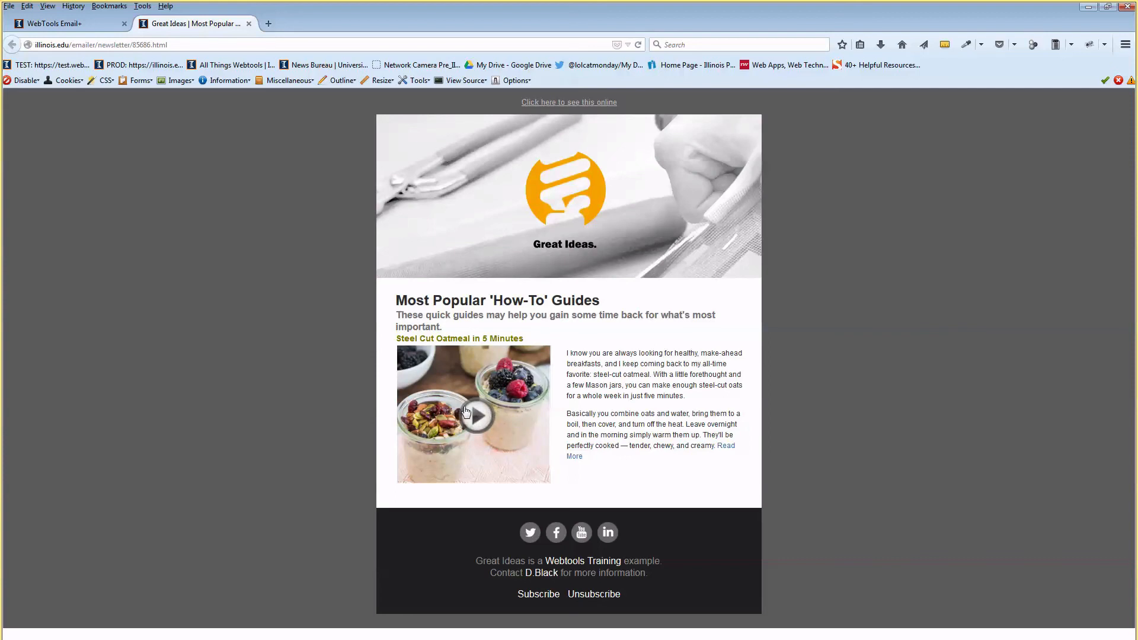
click(497, 420)
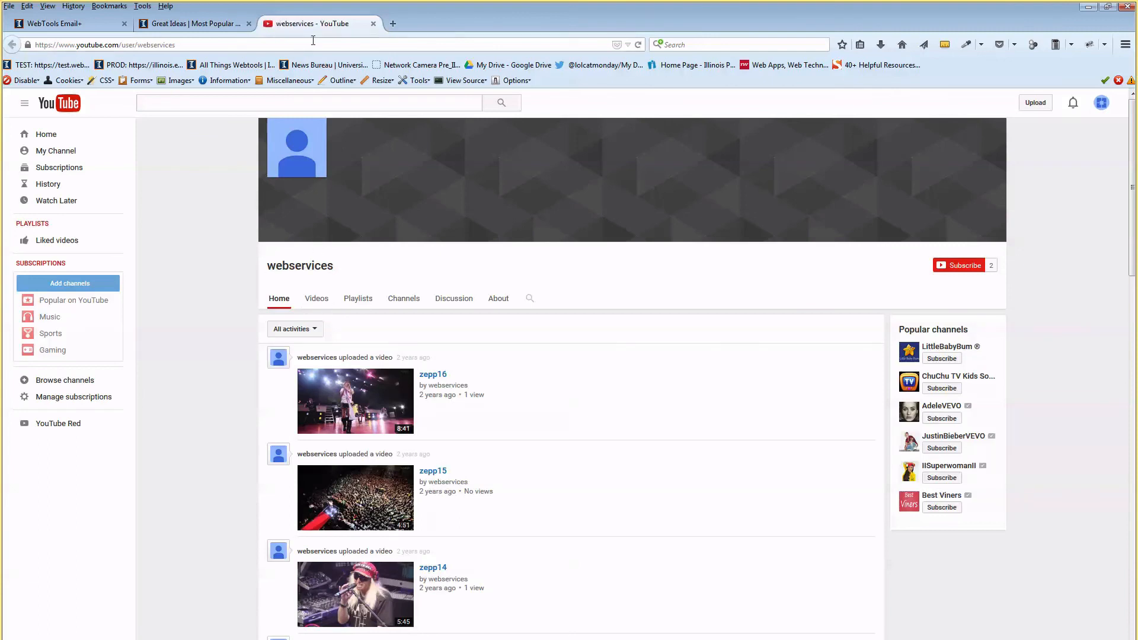
click(373, 23)
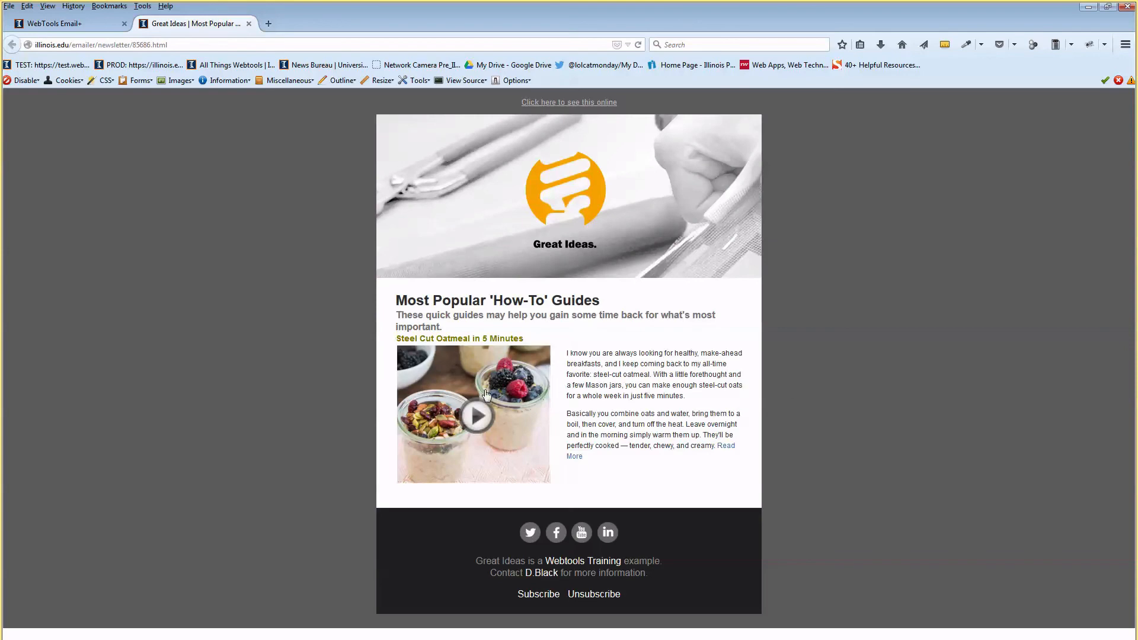
click(95, 21)
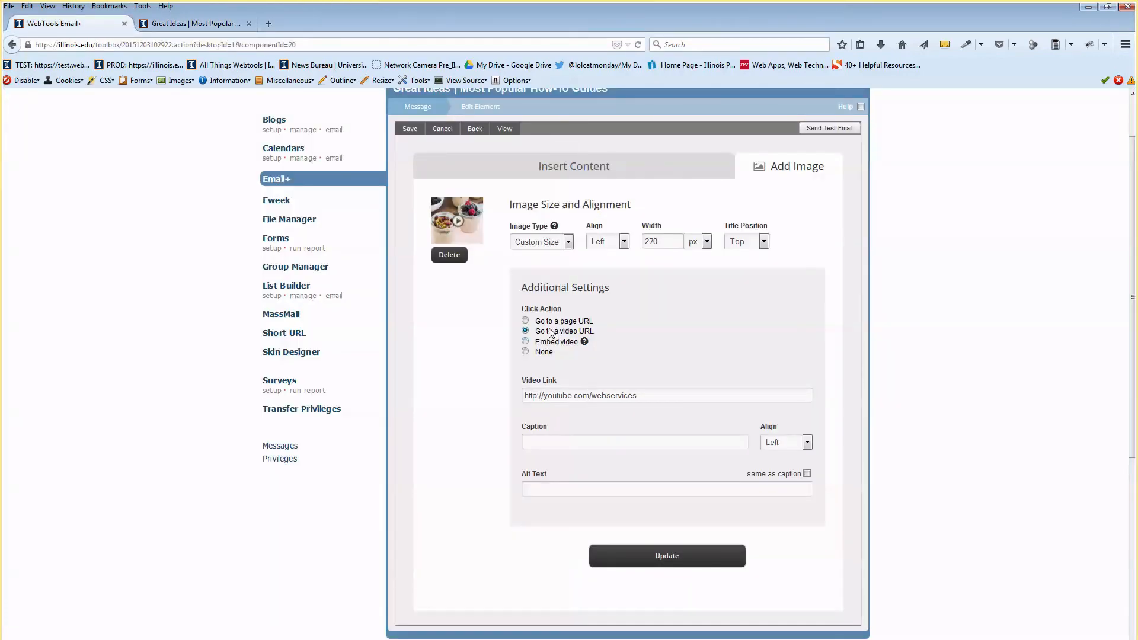
drag(551, 331, 571, 332)
click(171, 7)
click(202, 5)
click(190, 19)
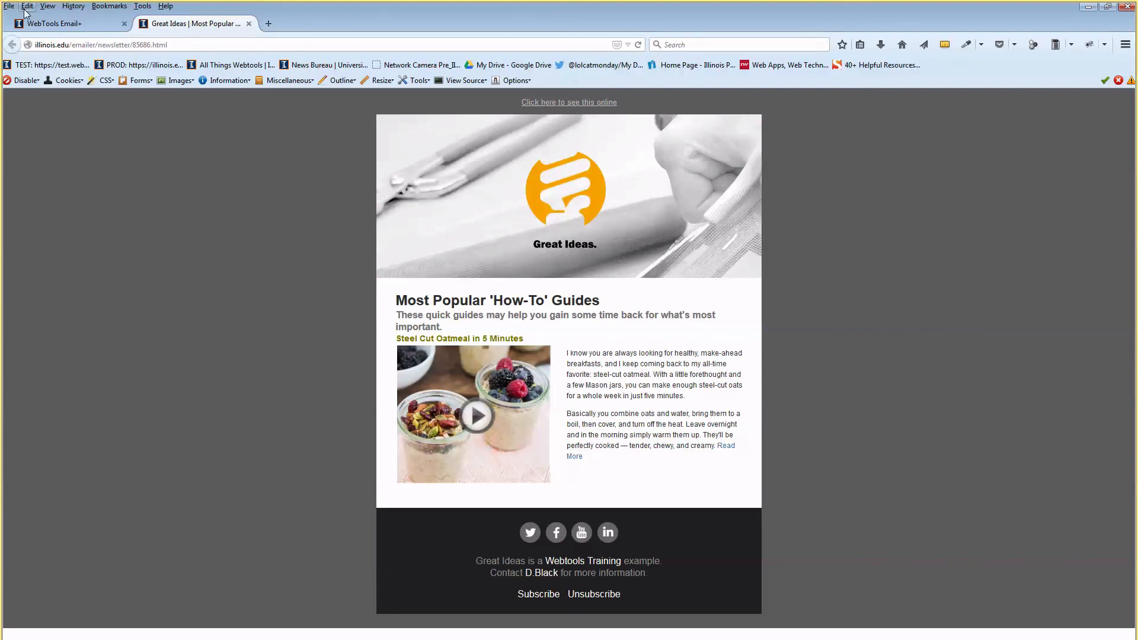
Step: Return to the oats image's settings, consult the embed video help and set the click action to Embed video
click(64, 28)
click(637, 347)
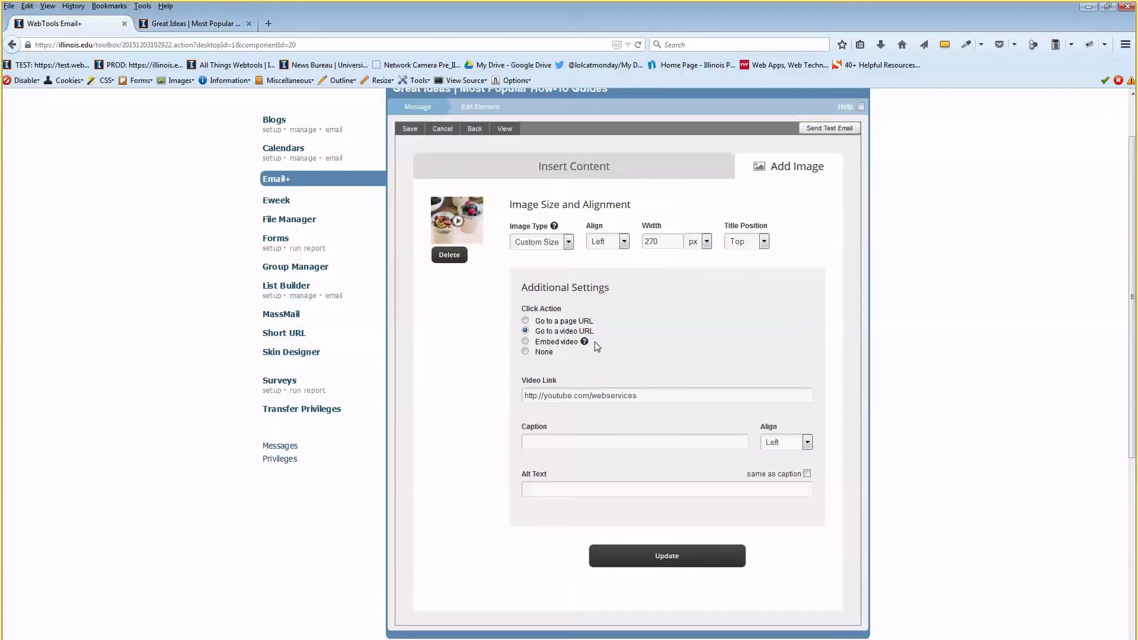
mouse_move(586, 343)
click(524, 341)
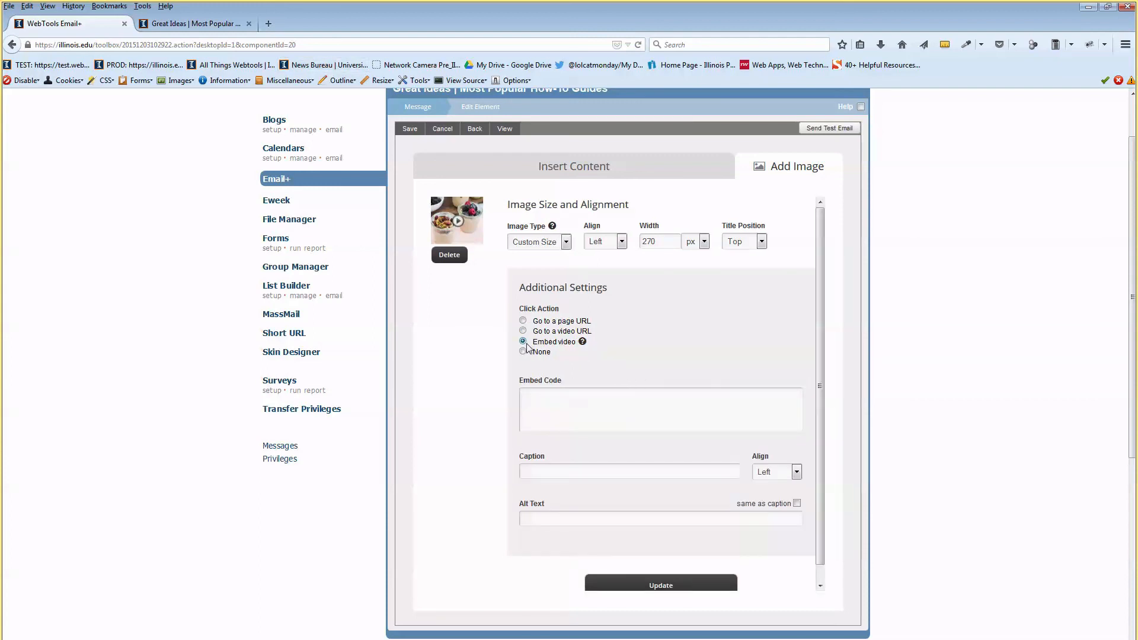
Step: Go to youtube.com in a new browser tab and open the Minions Official Trailer #1 video
click(201, 24)
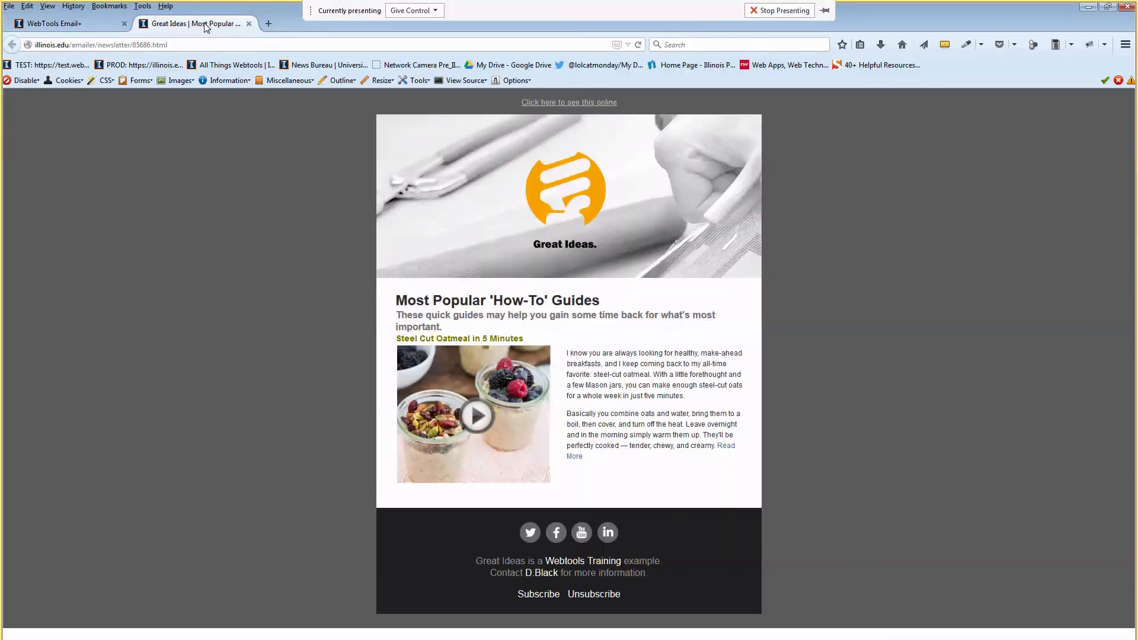
click(269, 24)
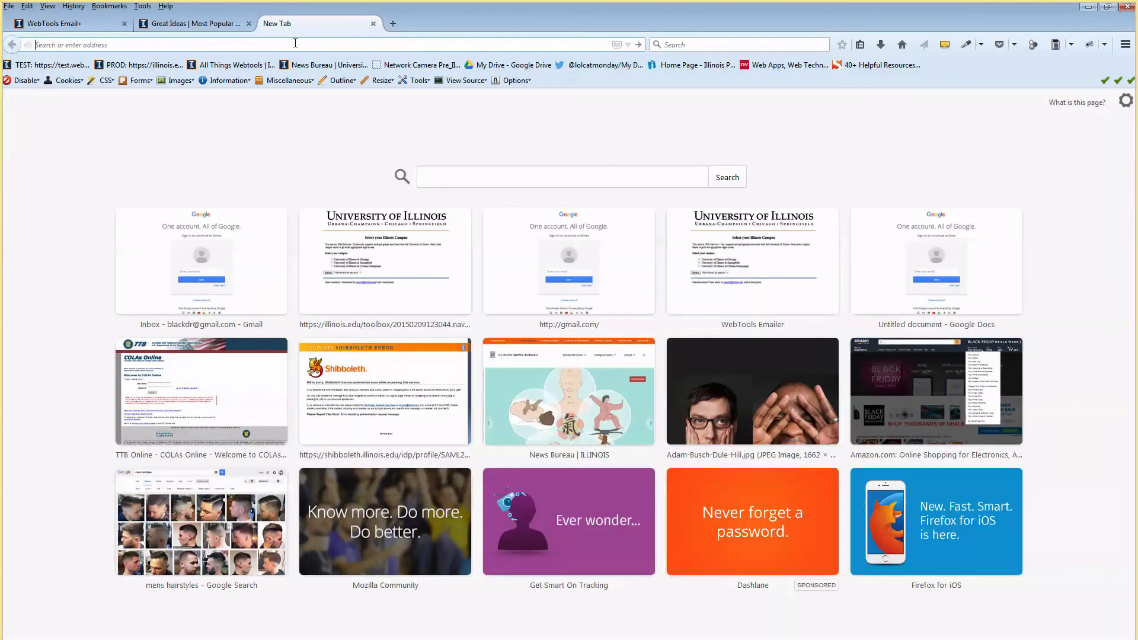
text(youtube.co)
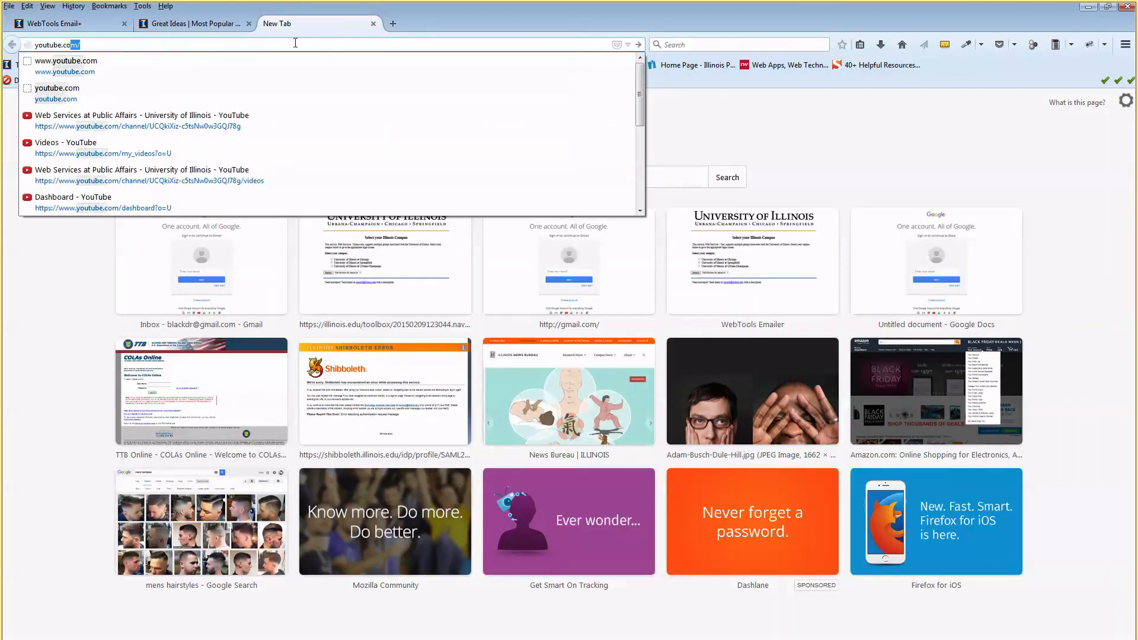
key(Return)
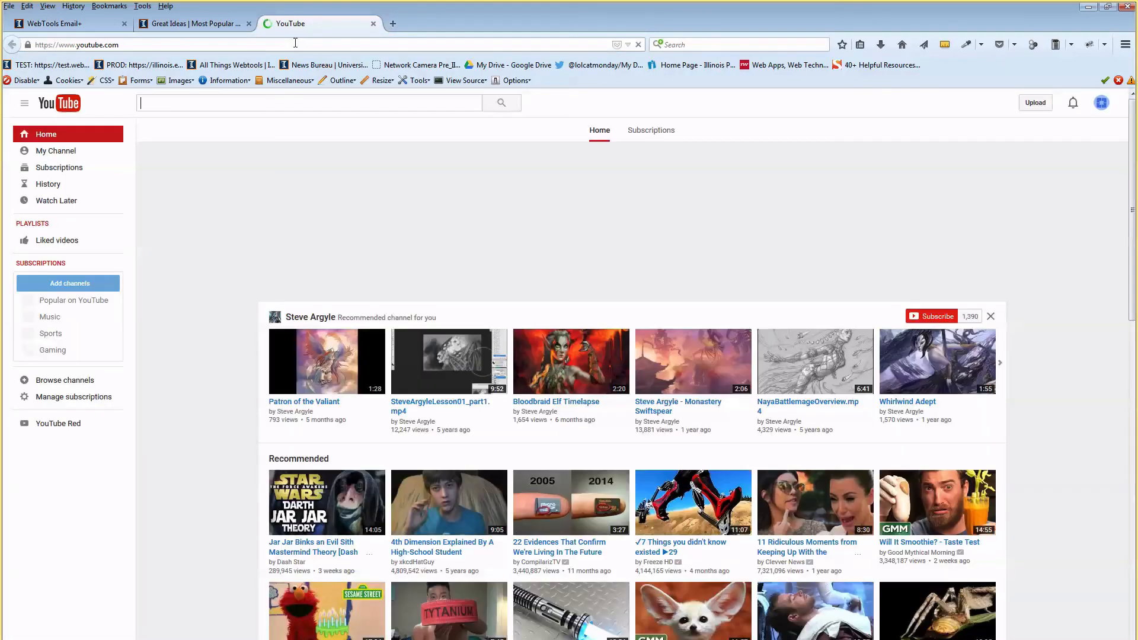
scroll(529, 266, down, 5)
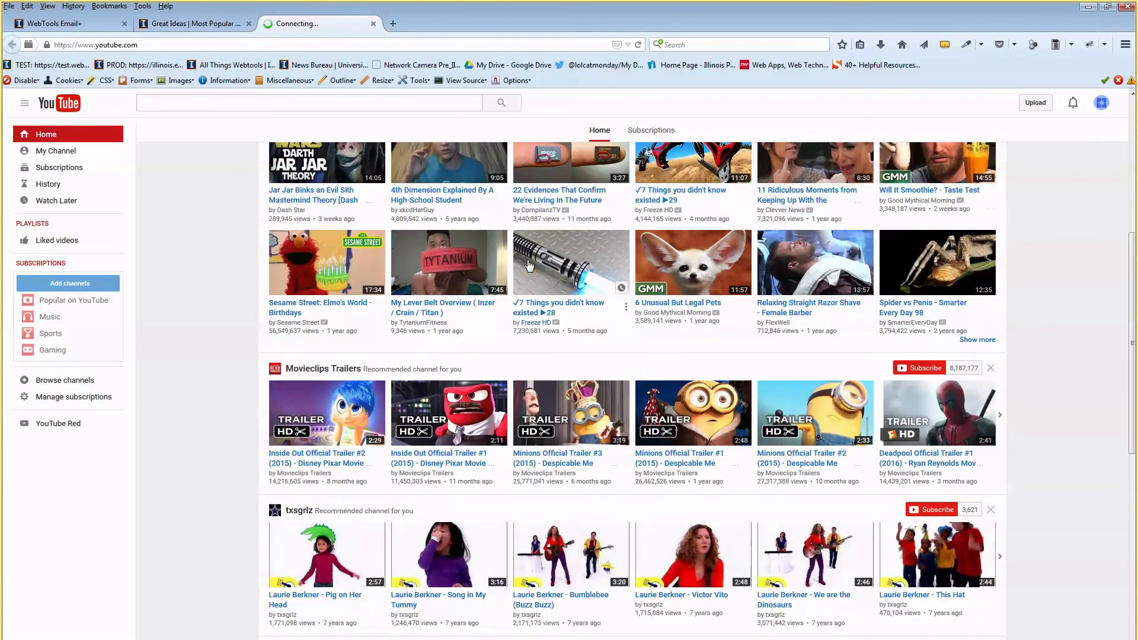
click(699, 377)
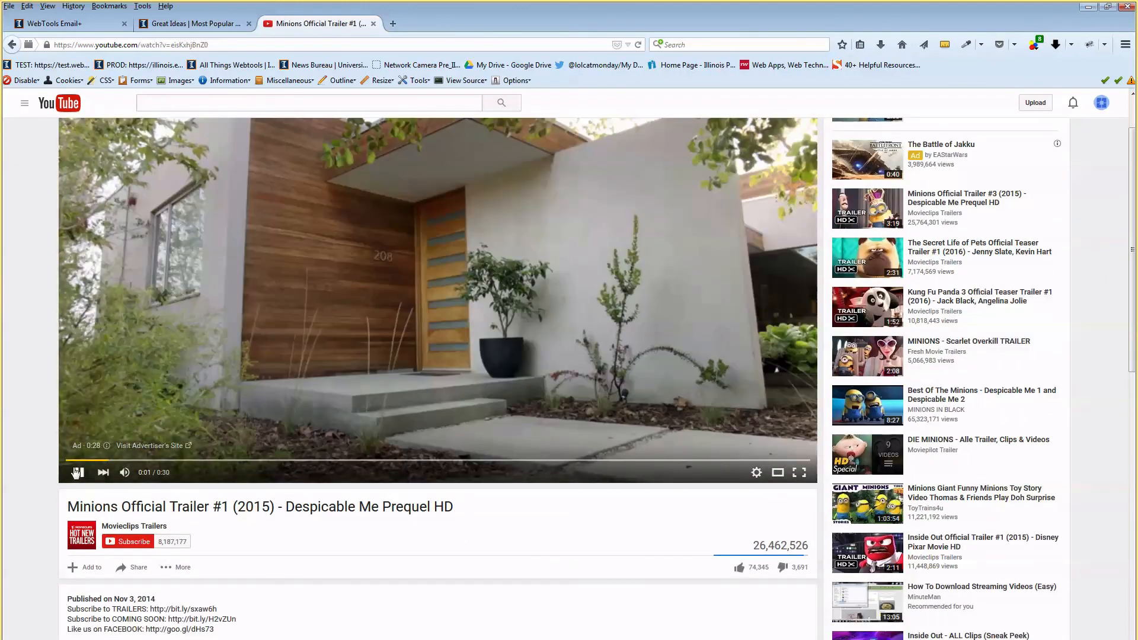
Step: Pause the Minions trailer on YouTube and copy its embed code from the sharing options
click(78, 473)
scroll(236, 508, down, 4)
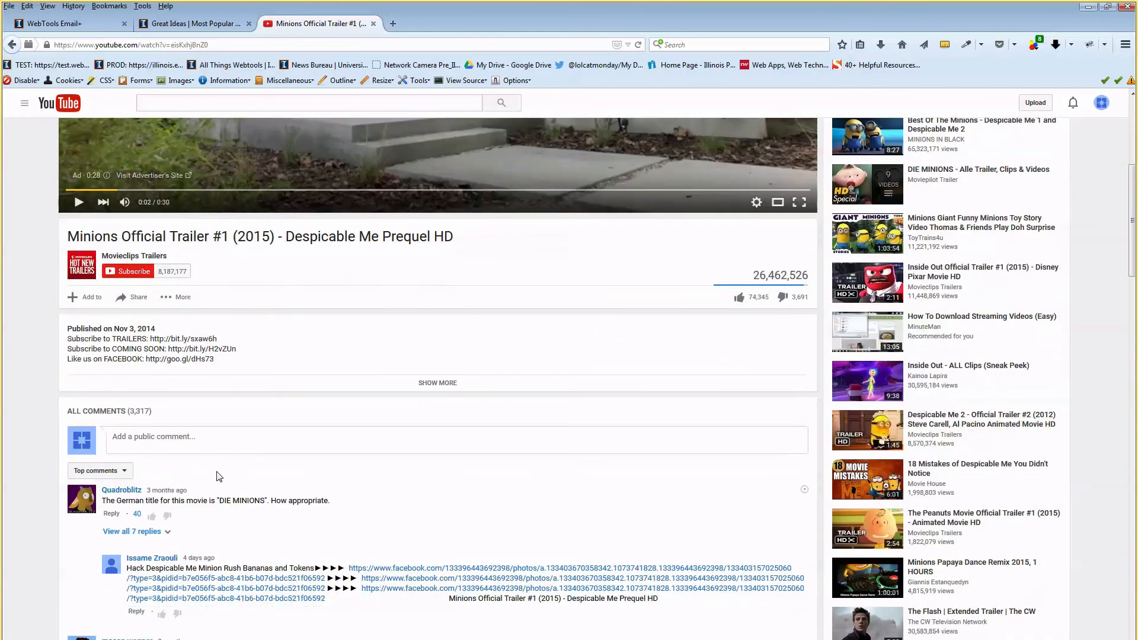
click(136, 297)
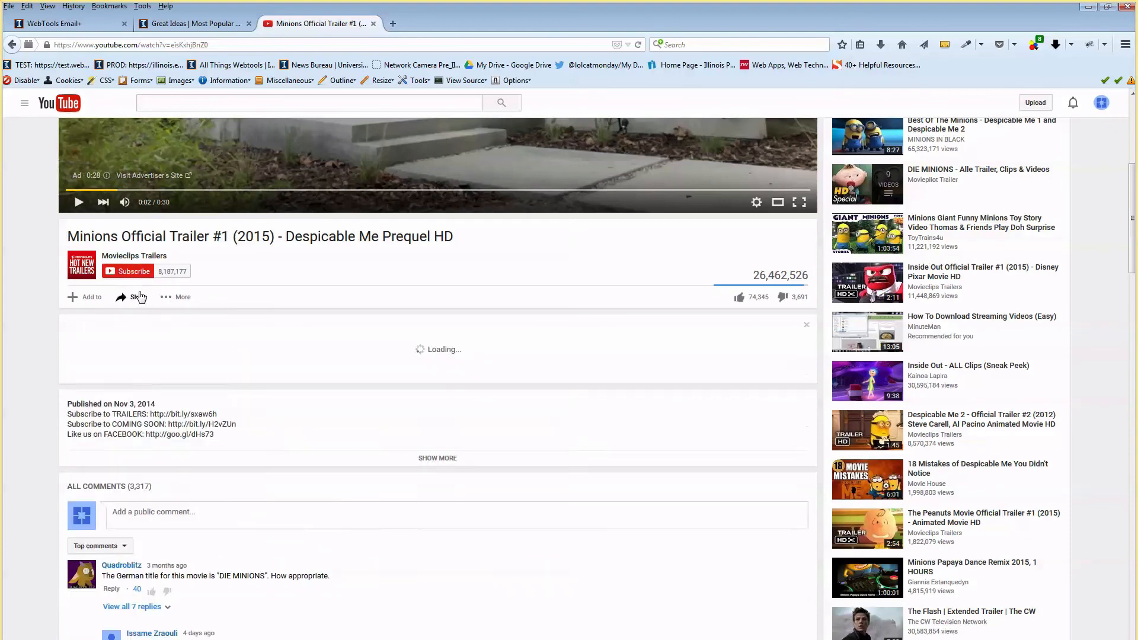
click(134, 329)
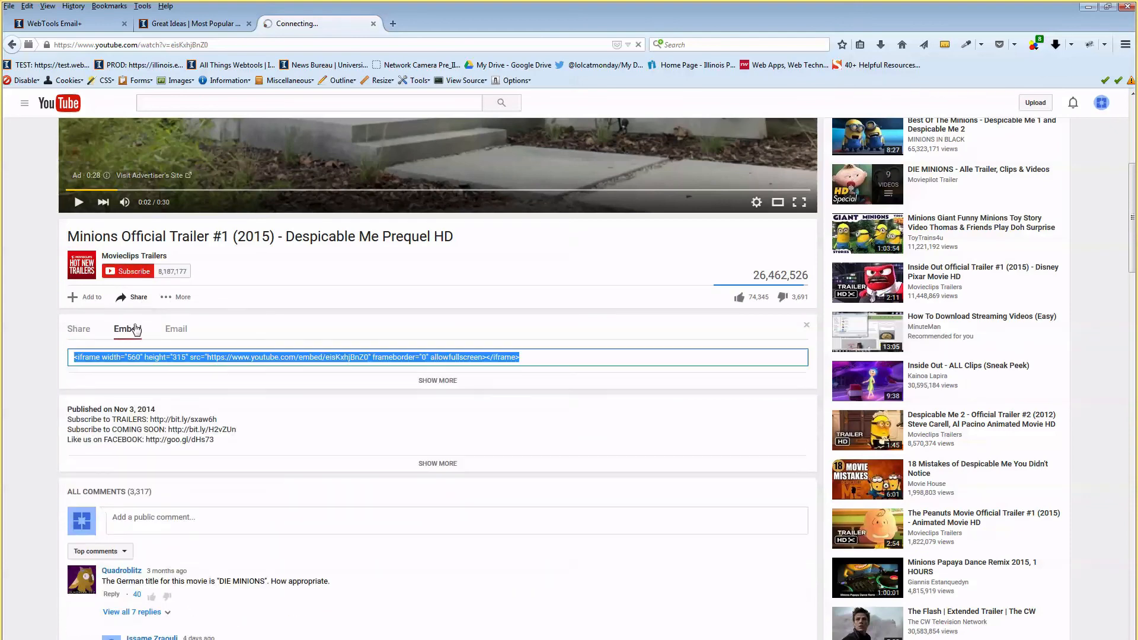
click(167, 359)
key(ctrl+c)
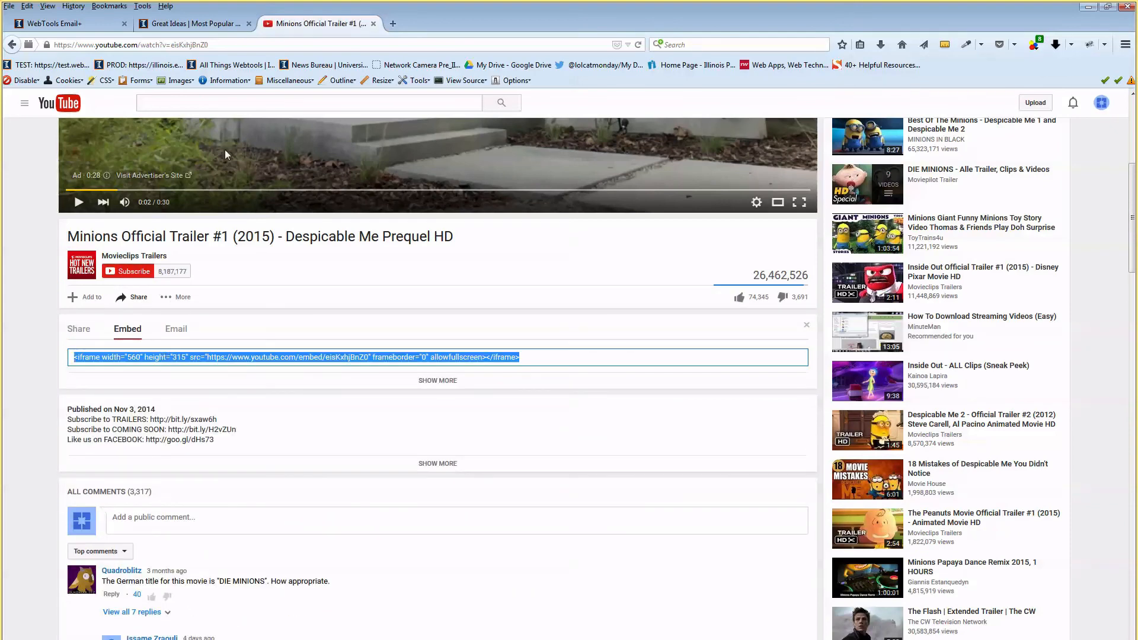
Step: Paste the trailer's iframe code as the oats image's embed code in WebTools Email+, update the image and save the element
click(191, 24)
click(71, 24)
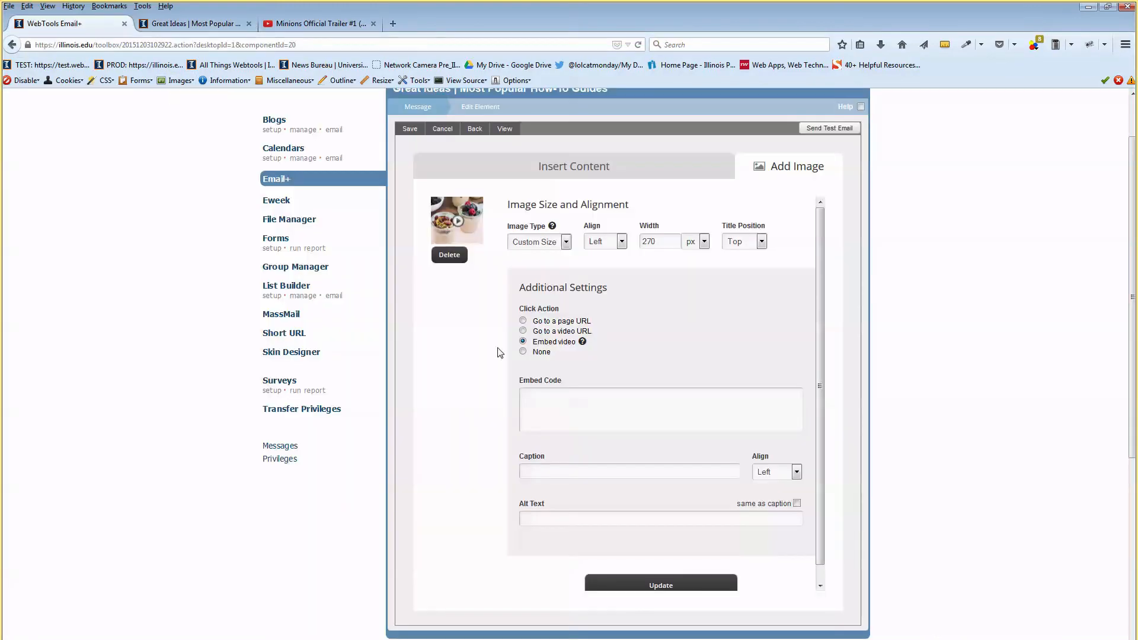
click(554, 408)
key(ctrl+v)
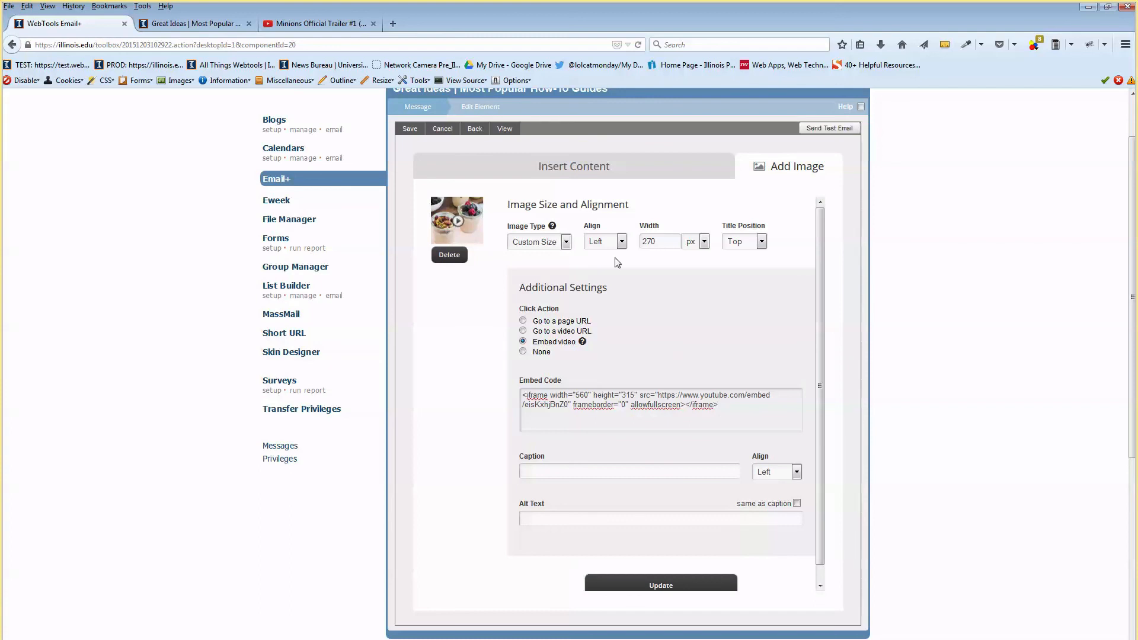
click(675, 585)
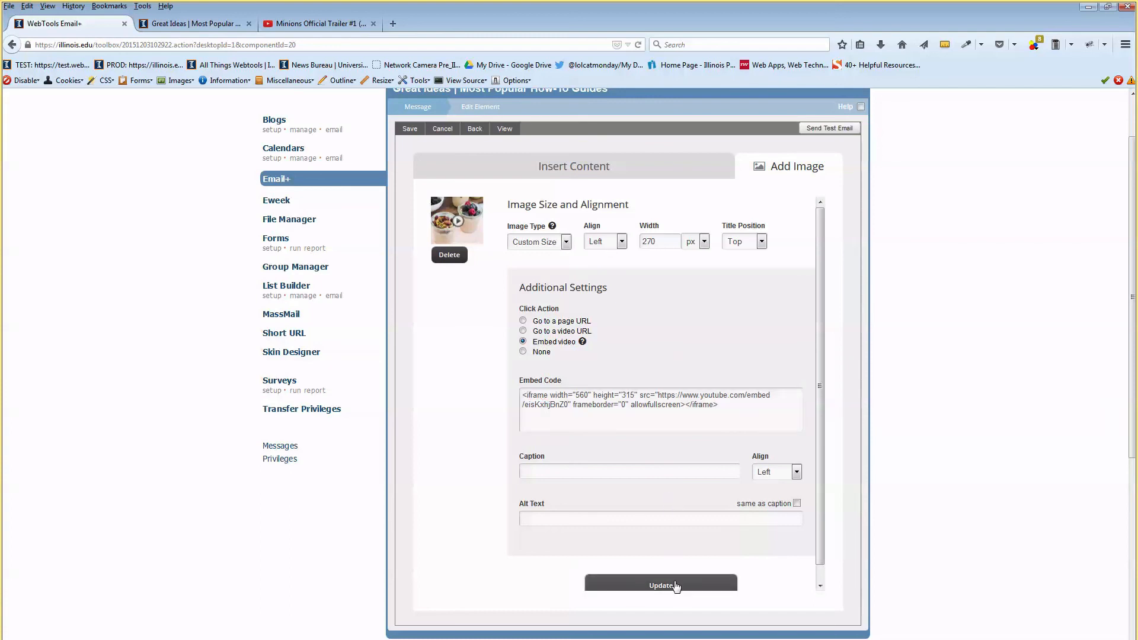
click(402, 132)
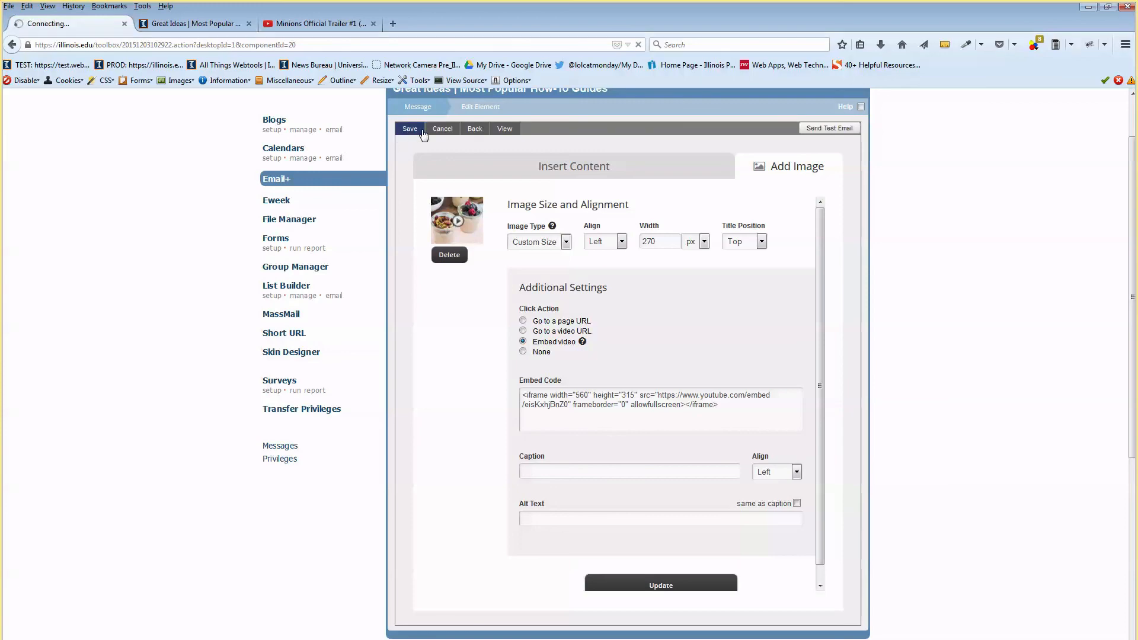
Step: Refresh the newsletter preview, test playing and pausing the embedded trailer, and compare it with the oats image's settings
click(218, 28)
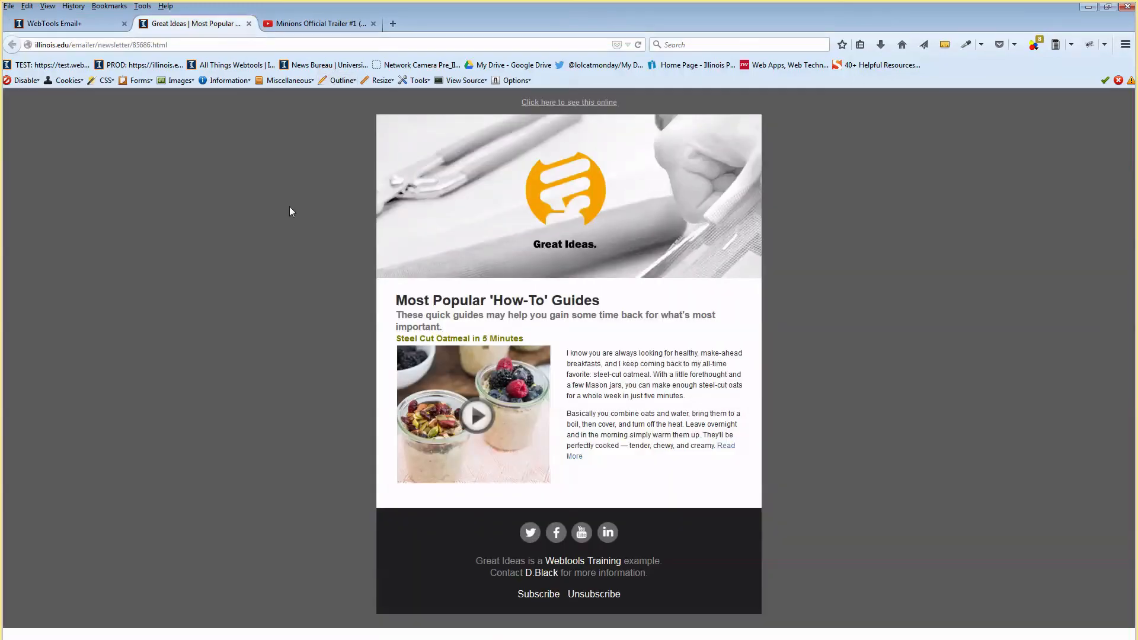
key(F5)
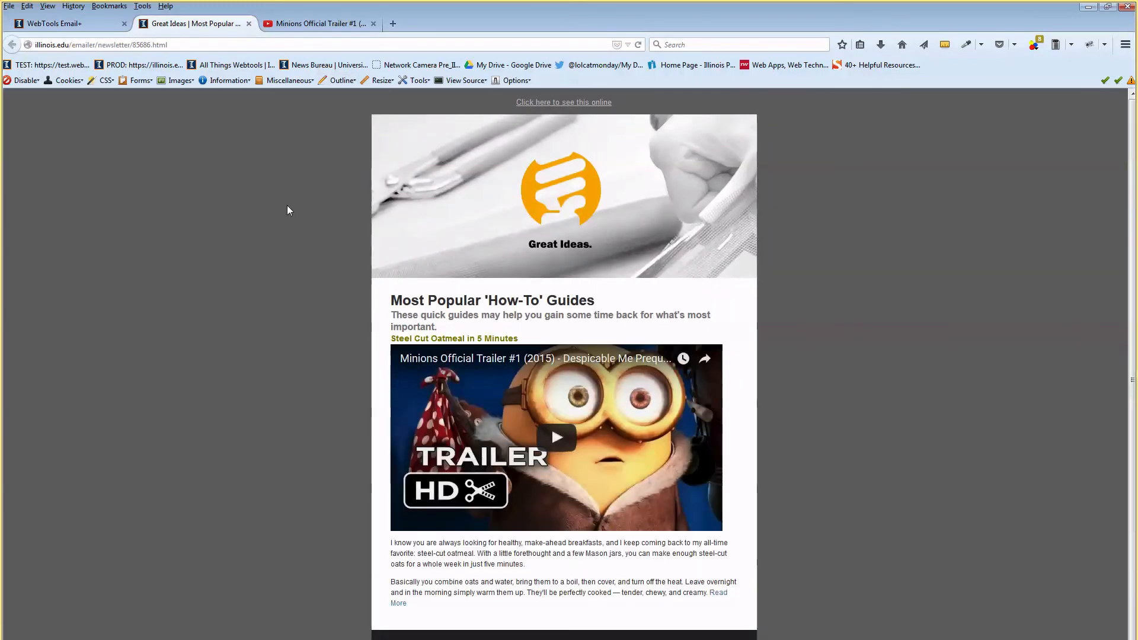
click(564, 452)
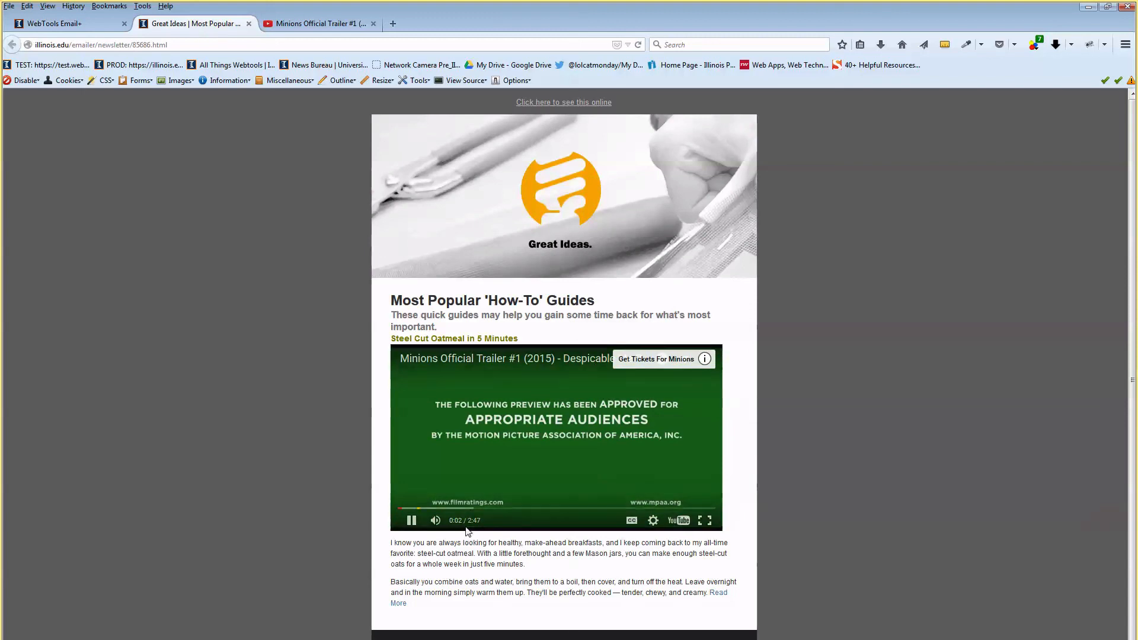
mouse_move(412, 527)
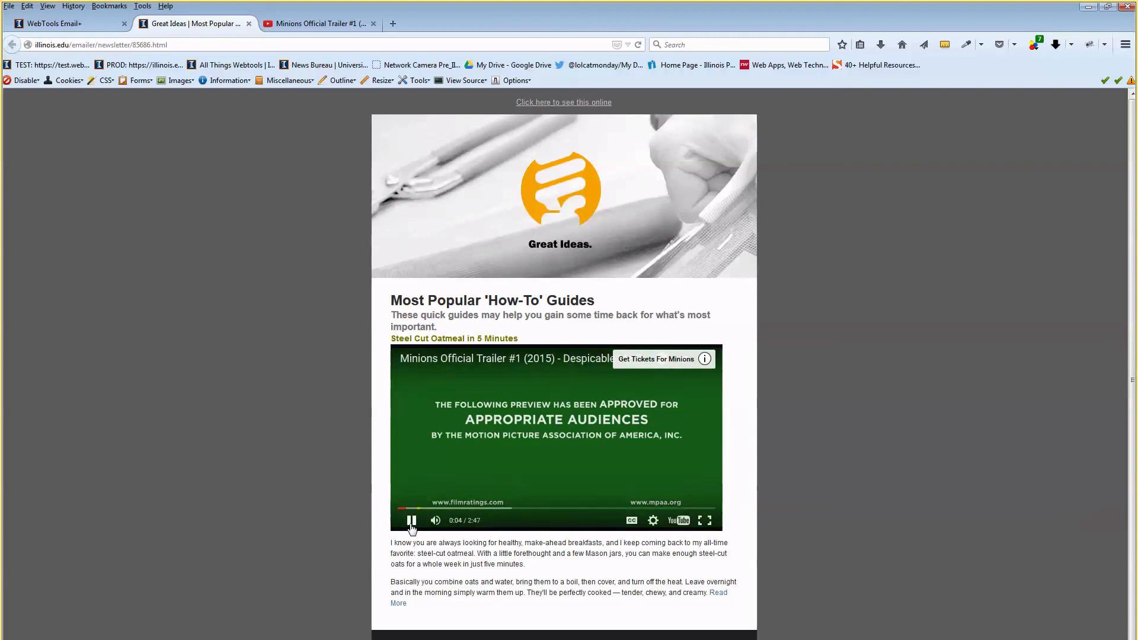
click(412, 521)
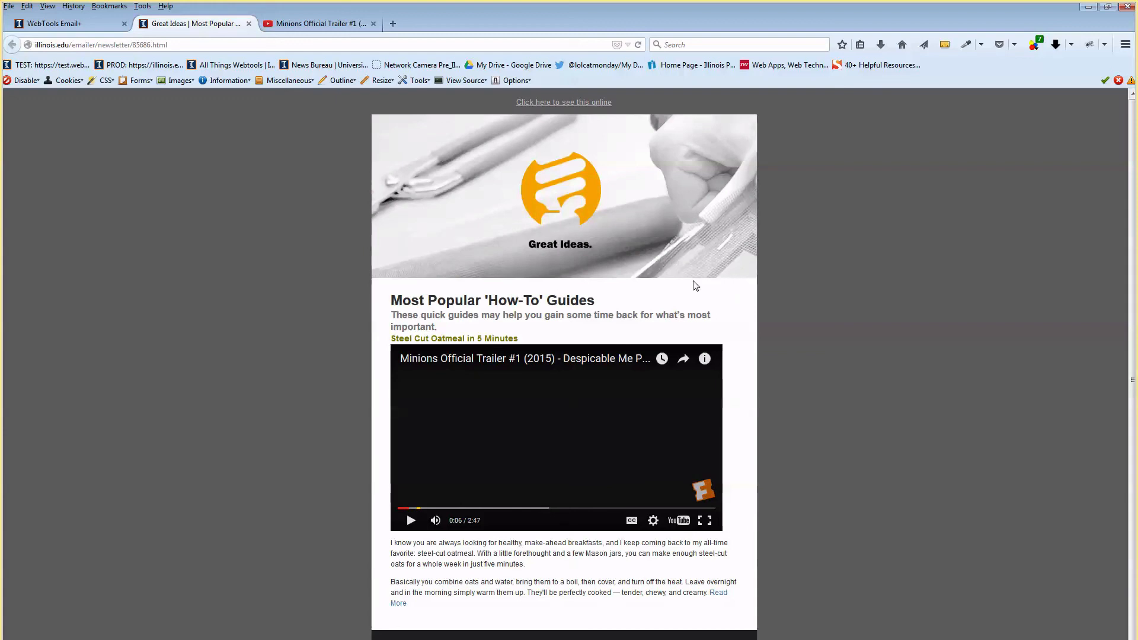
click(57, 25)
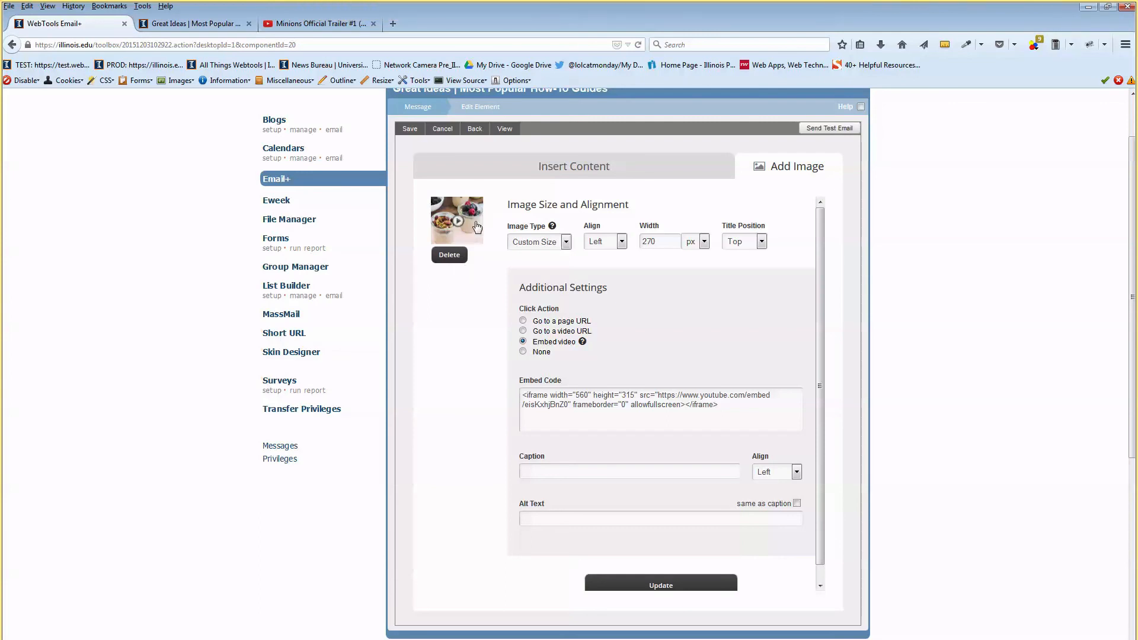
click(224, 25)
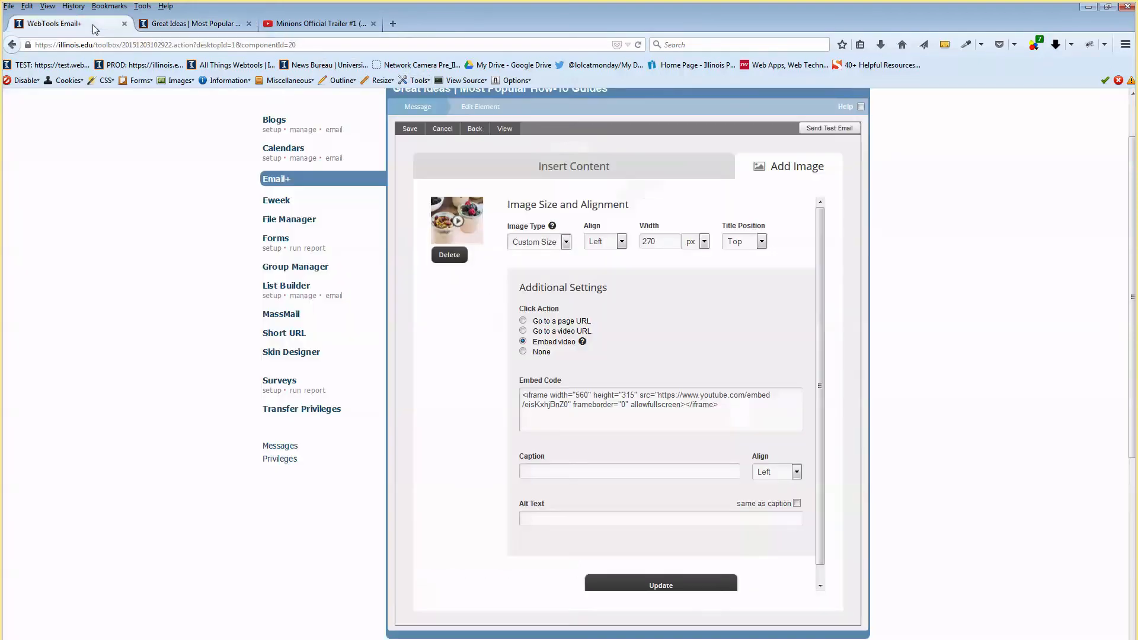
Step: Set the oats image's click action to None, update the image and refresh the newsletter preview
click(97, 26)
click(523, 352)
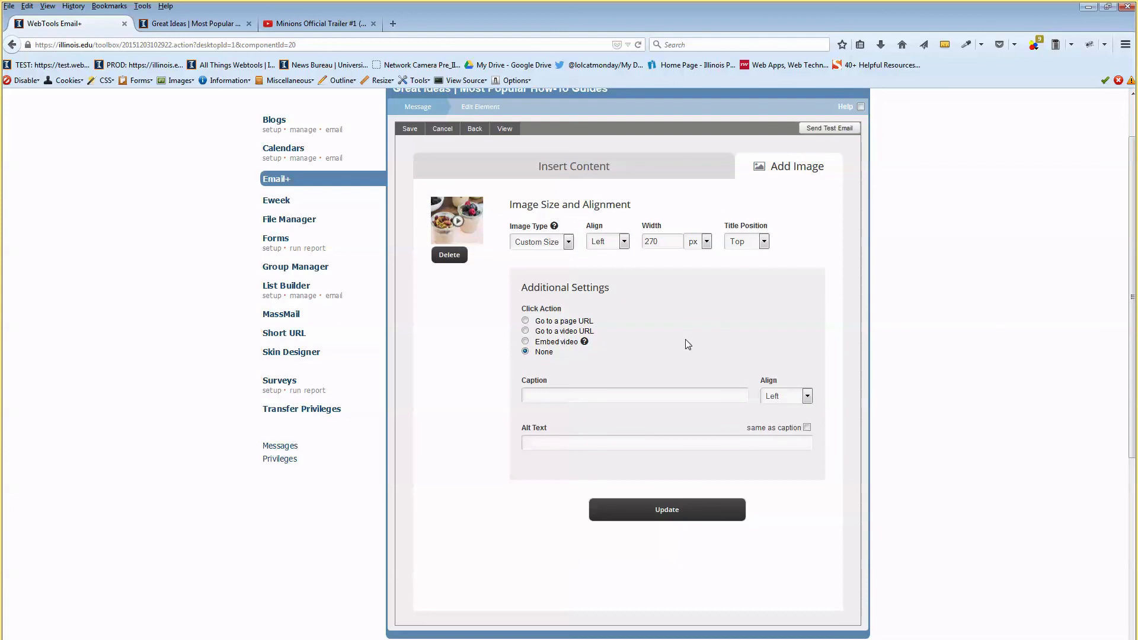
click(680, 514)
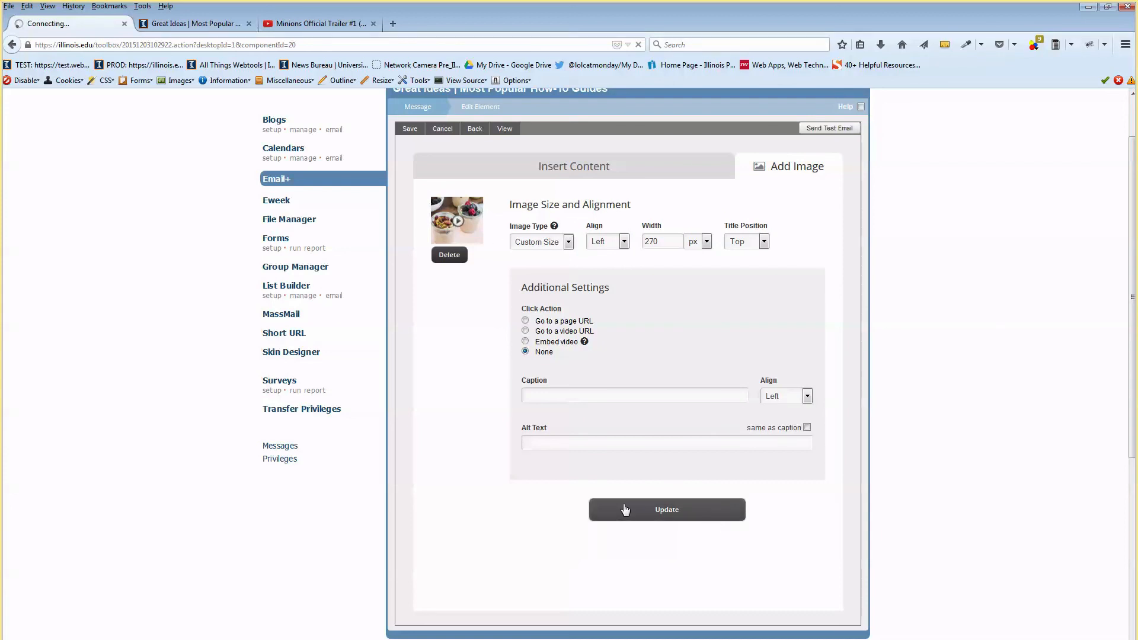
click(196, 24)
key(F5)
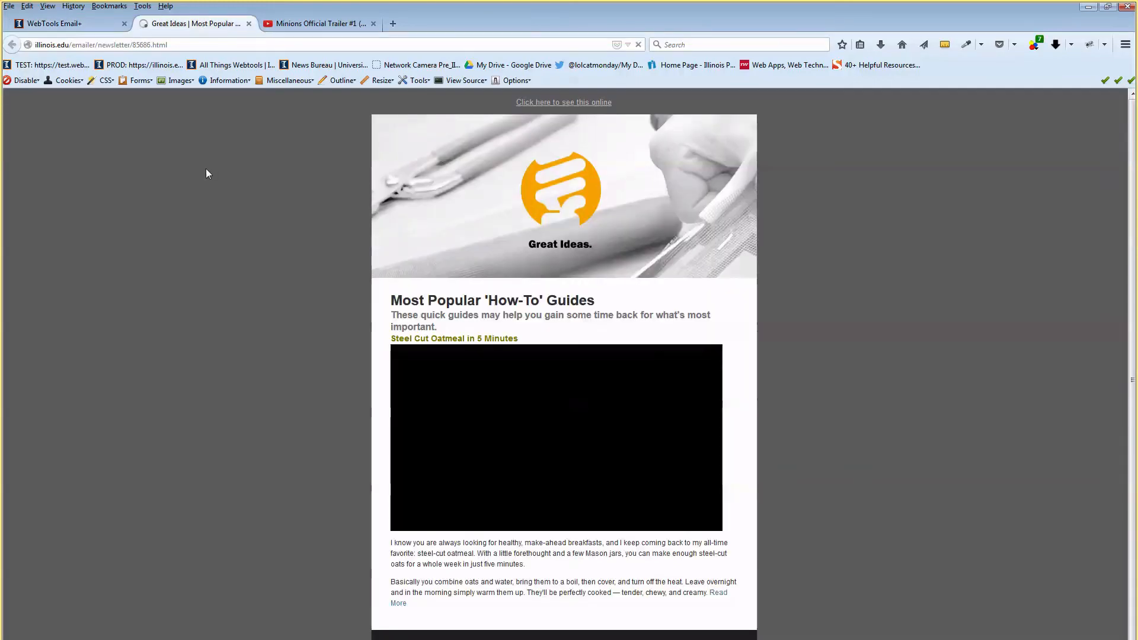
Step: Give the oats image the caption "Caption Text", update it and check the caption in the newsletter preview
click(56, 23)
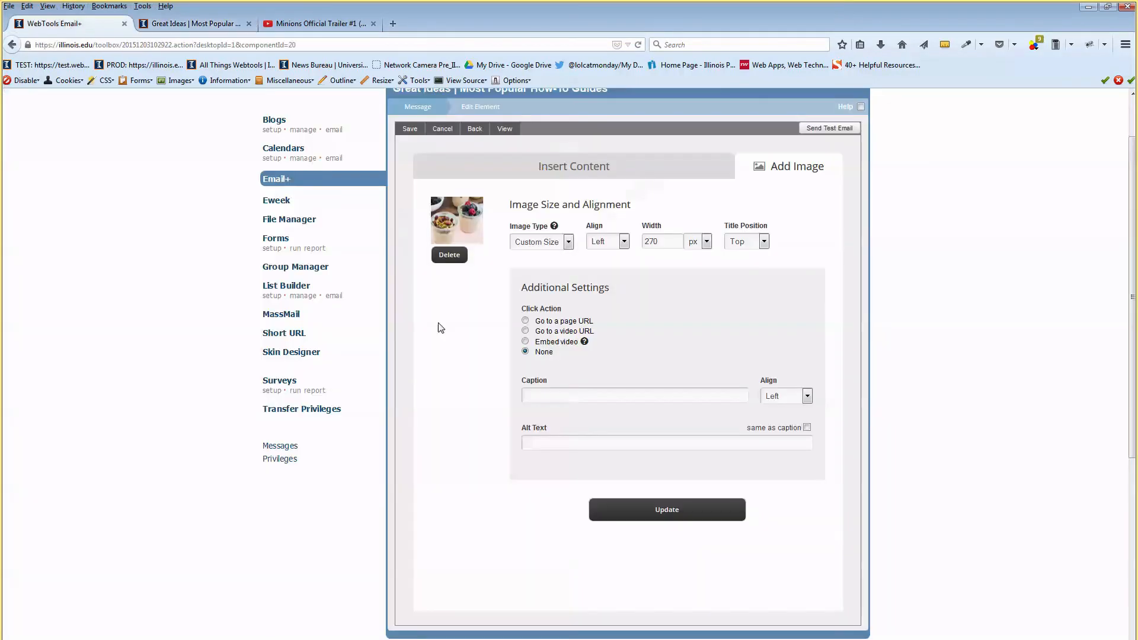
click(674, 509)
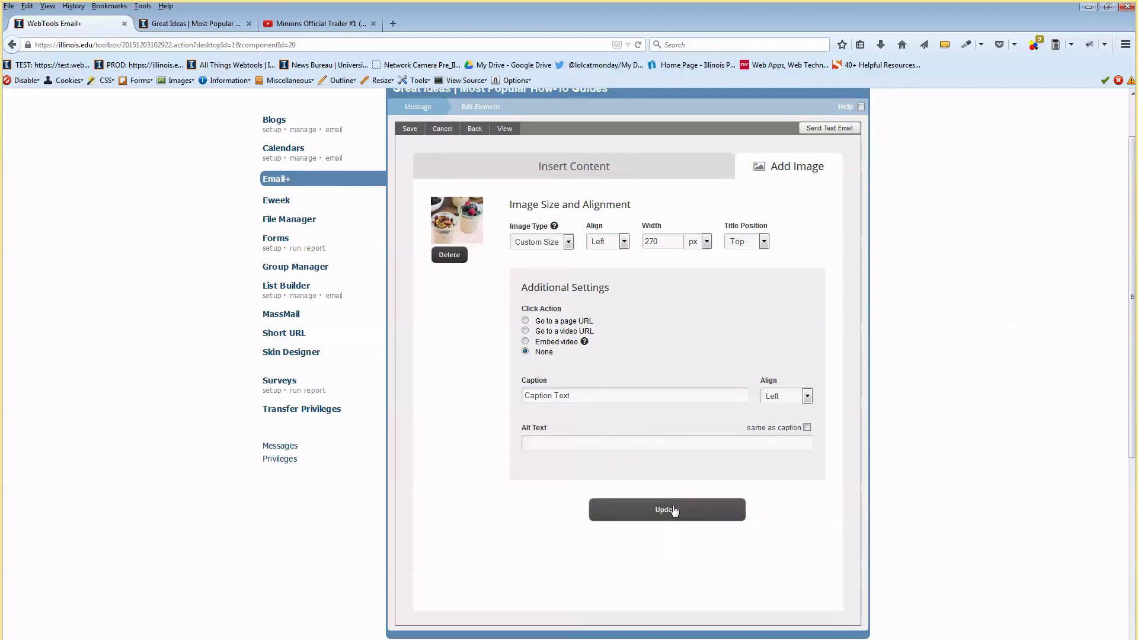
click(190, 23)
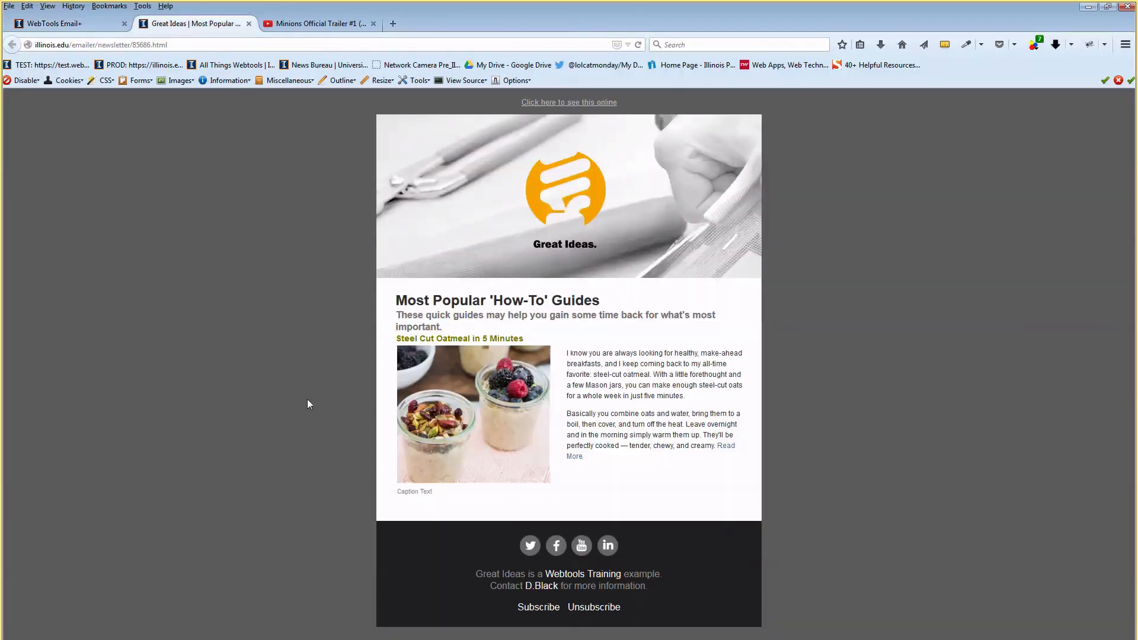
drag(433, 492, 409, 492)
Step: Return to the oats image's settings and open the caption's alignment choices
click(98, 25)
click(783, 396)
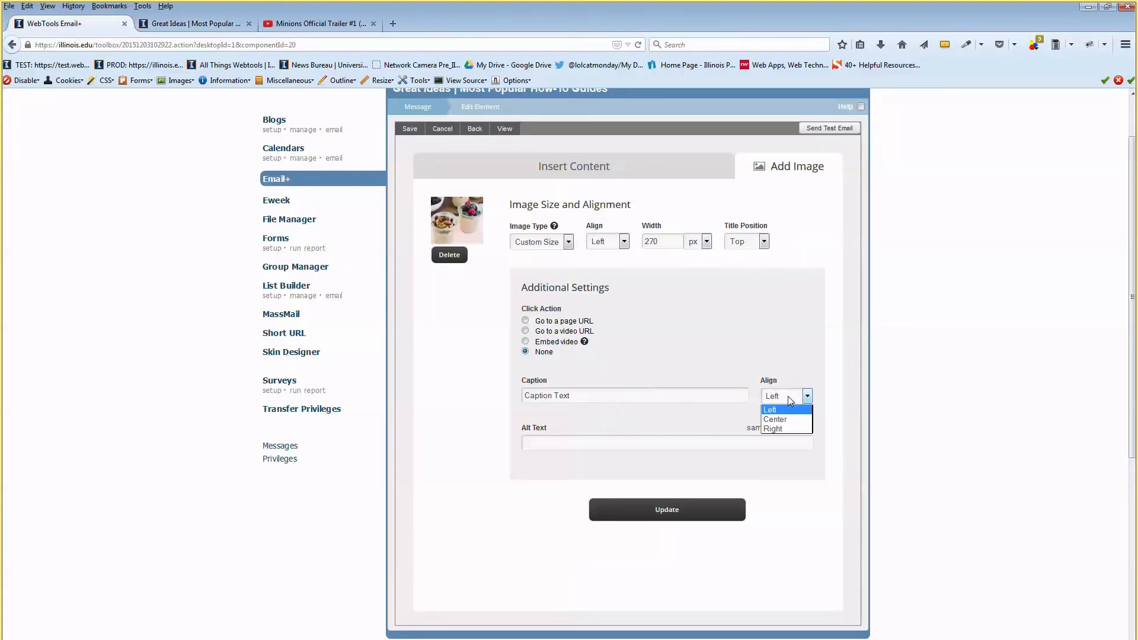
Step: Align the oatmeal image's caption to Right, update the element and refresh the email preview
click(789, 428)
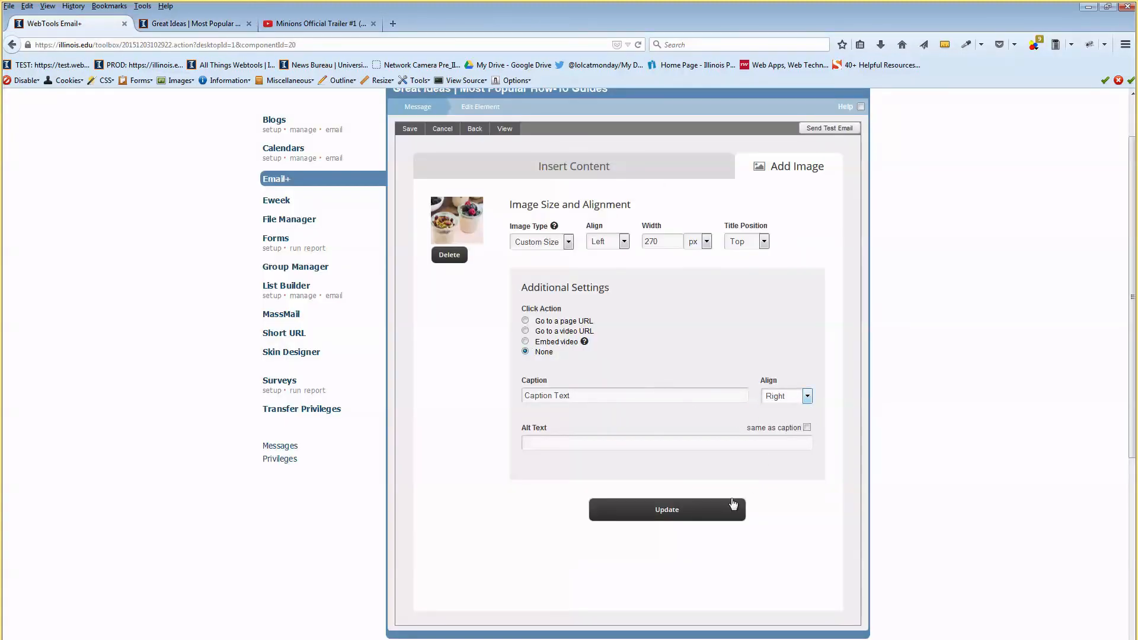
click(196, 23)
key(F5)
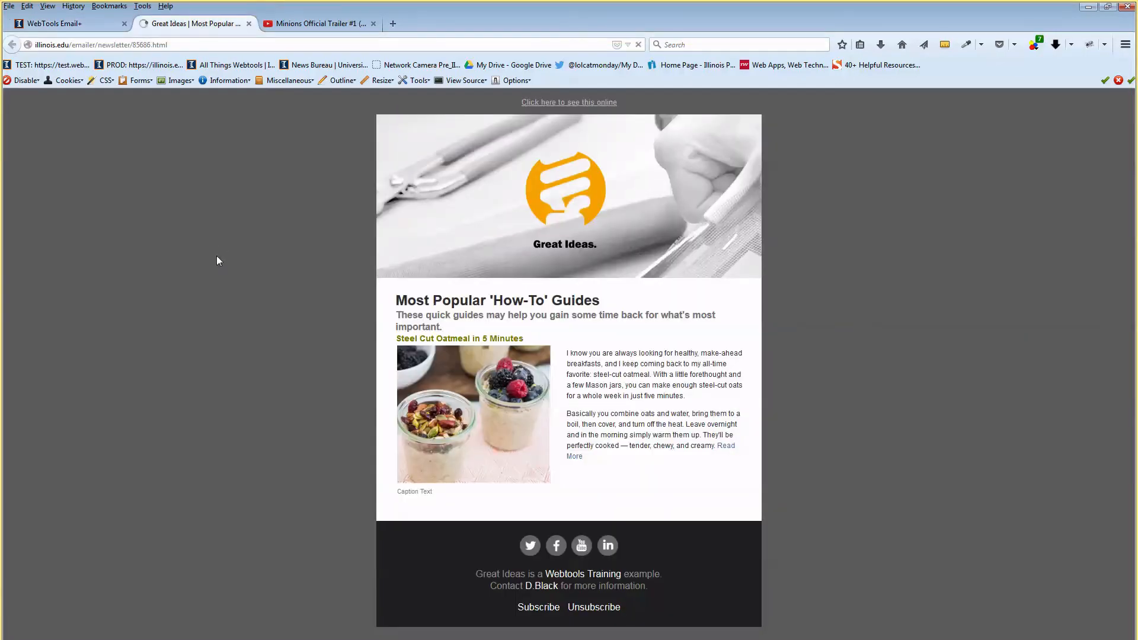
Step: Set the oatmeal image's alignment to Right, update the element and refresh the email preview
click(70, 28)
click(603, 243)
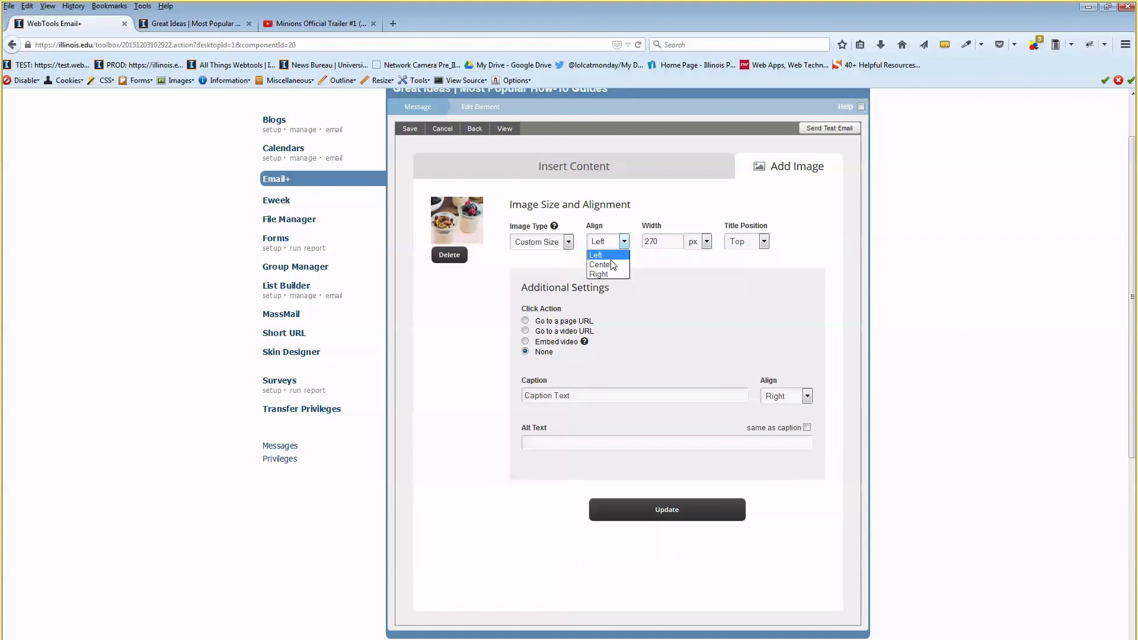
click(613, 274)
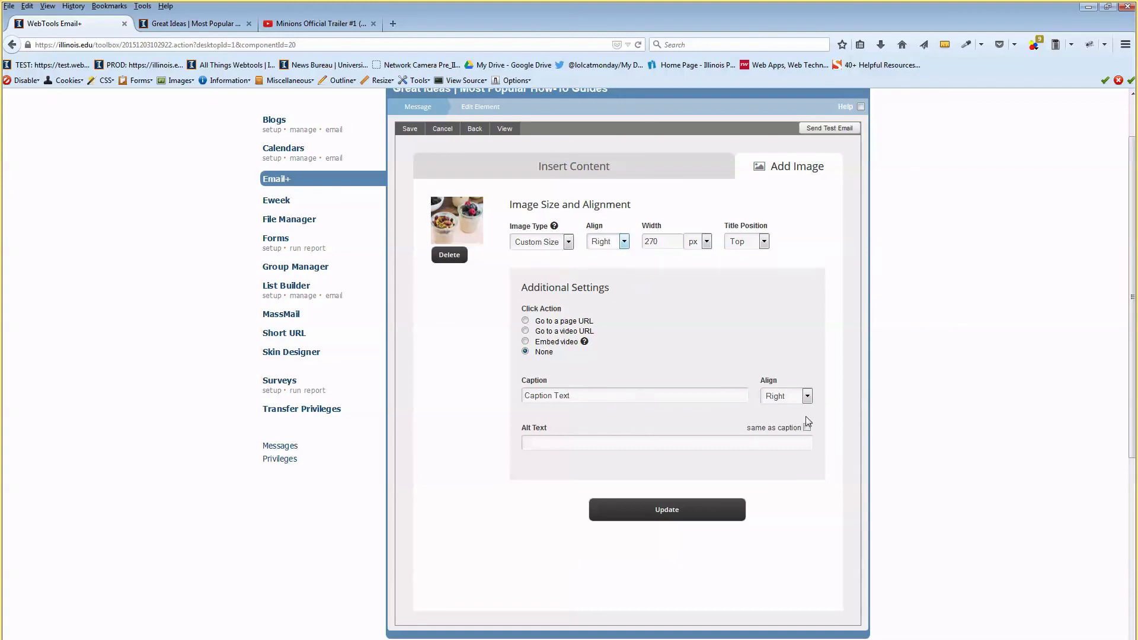
click(705, 511)
click(200, 25)
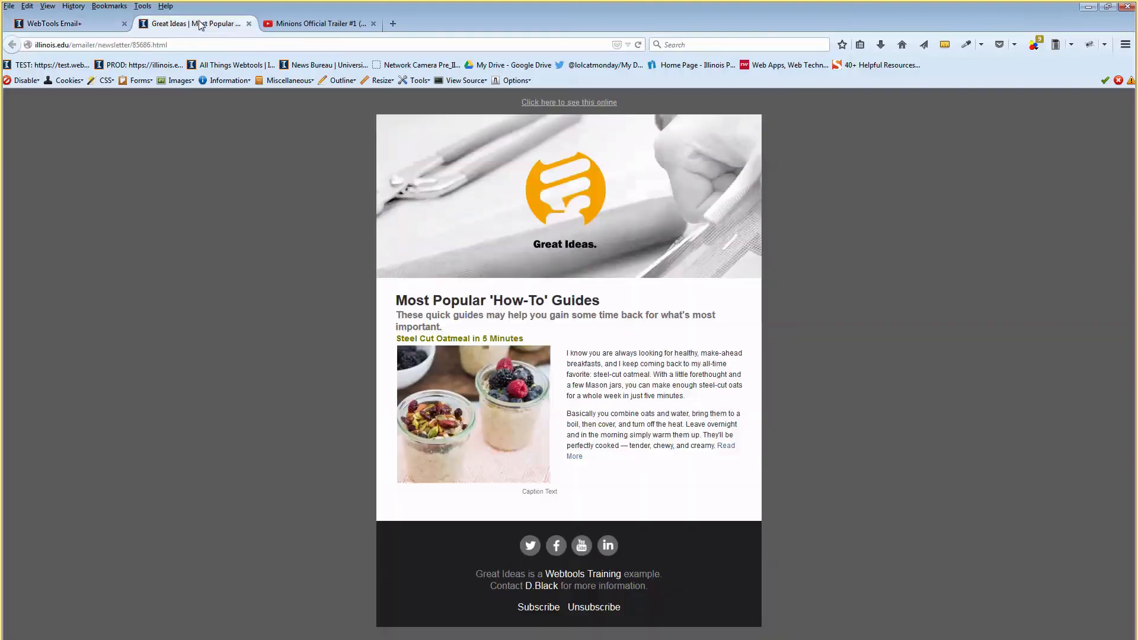
key(F5)
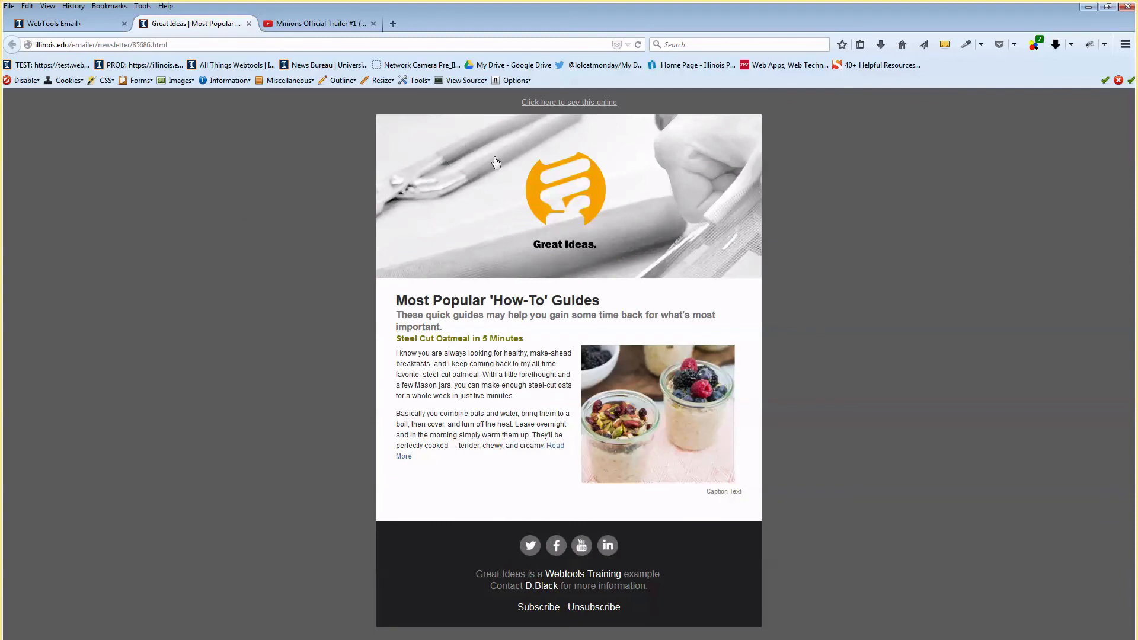
Step: Enter "Finished Oatmeal Desserts" as the oatmeal image's alt text in the element editor
click(104, 25)
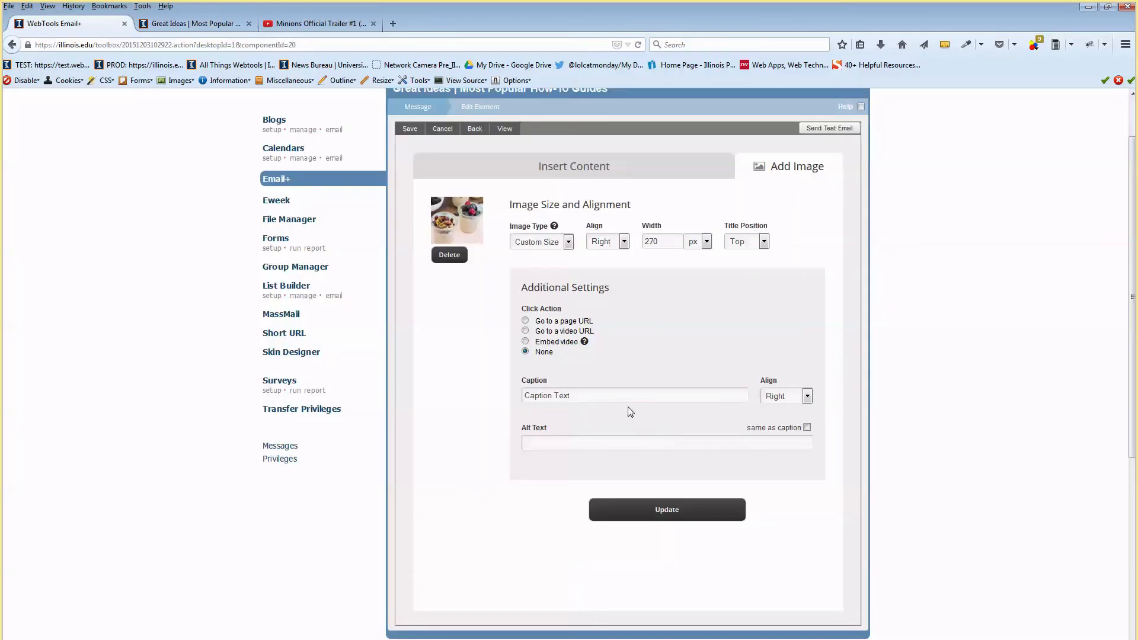
click(584, 442)
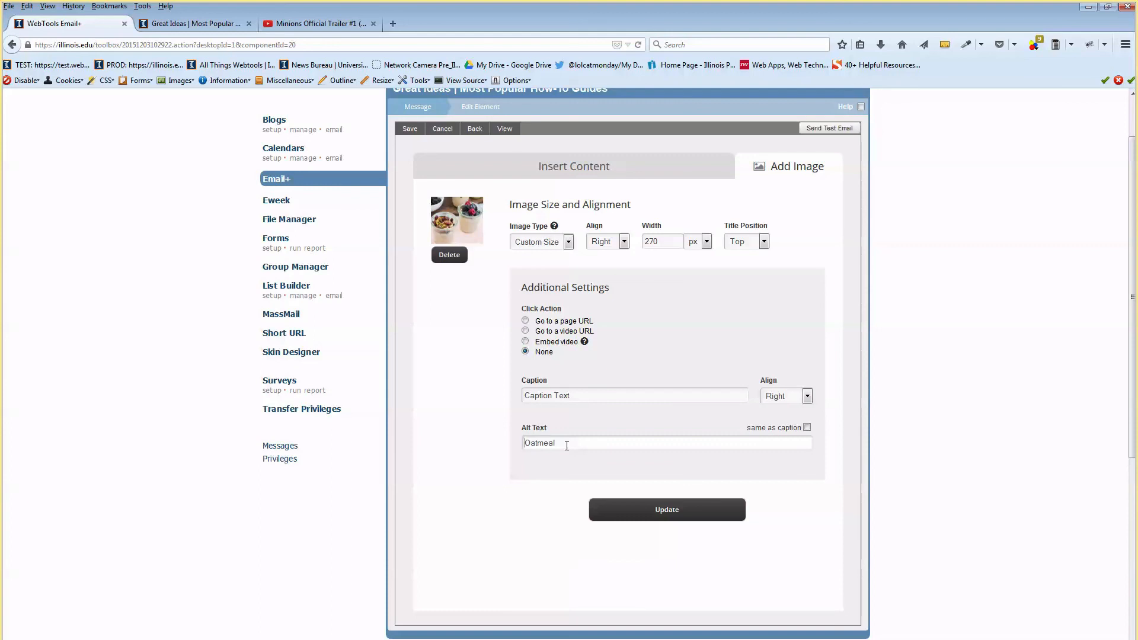
text(Finished)
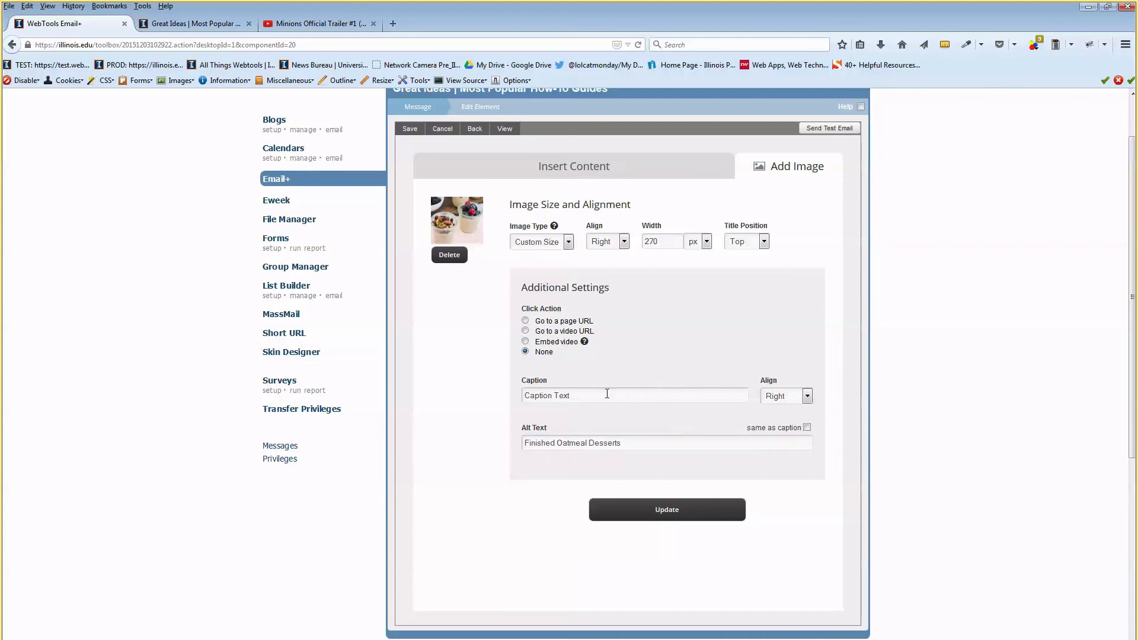
Step: Clear the oatmeal image's caption, set the image alignment to Left and update the element
click(650, 394)
drag(651, 394, 468, 379)
key(BackSpace)
click(622, 241)
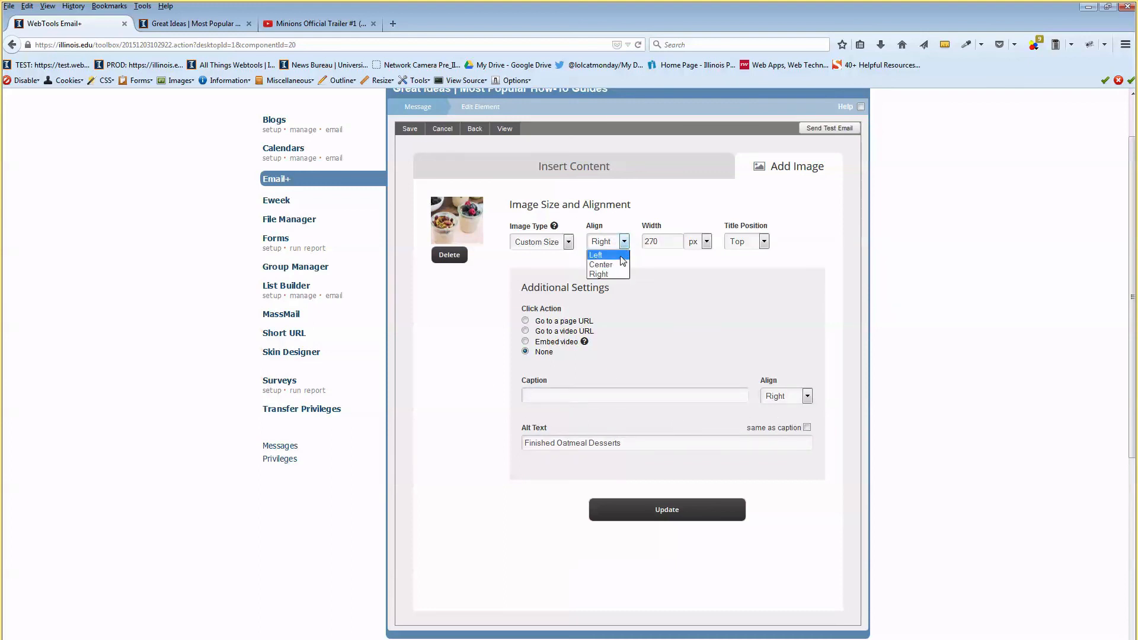
click(620, 253)
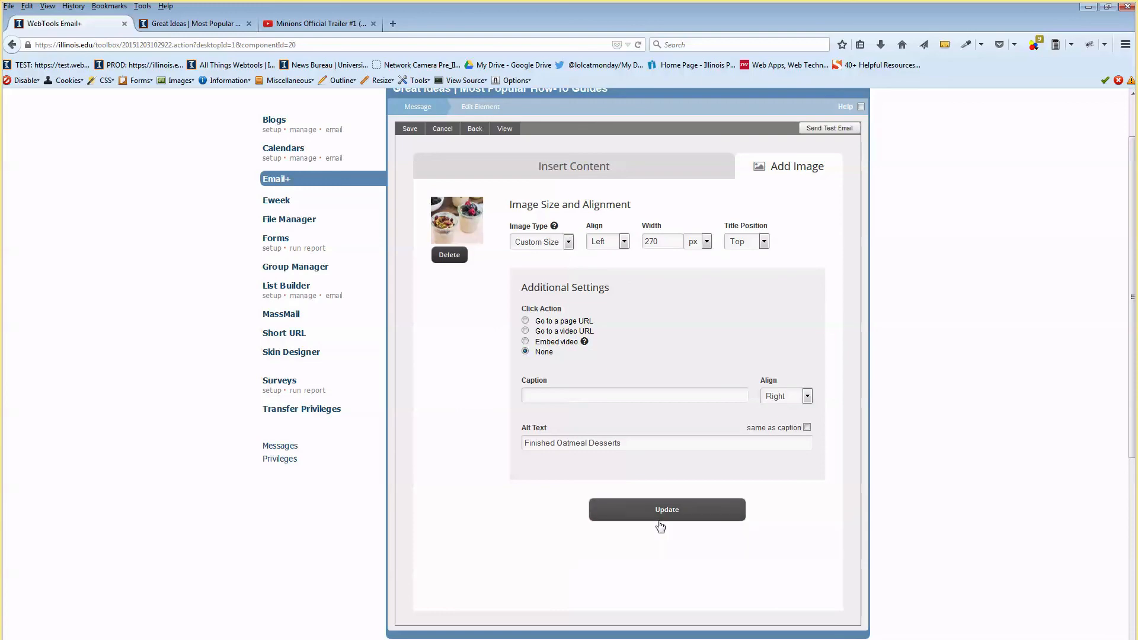
click(659, 519)
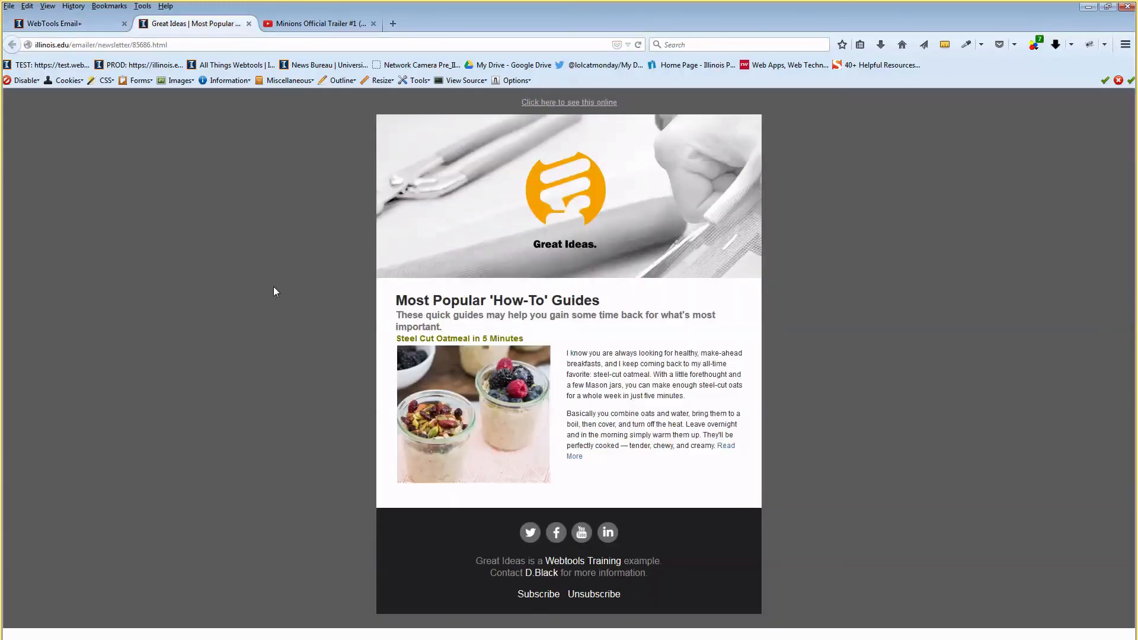
Step: Look over the oatmeal element's text content and return to the message's element list
click(55, 23)
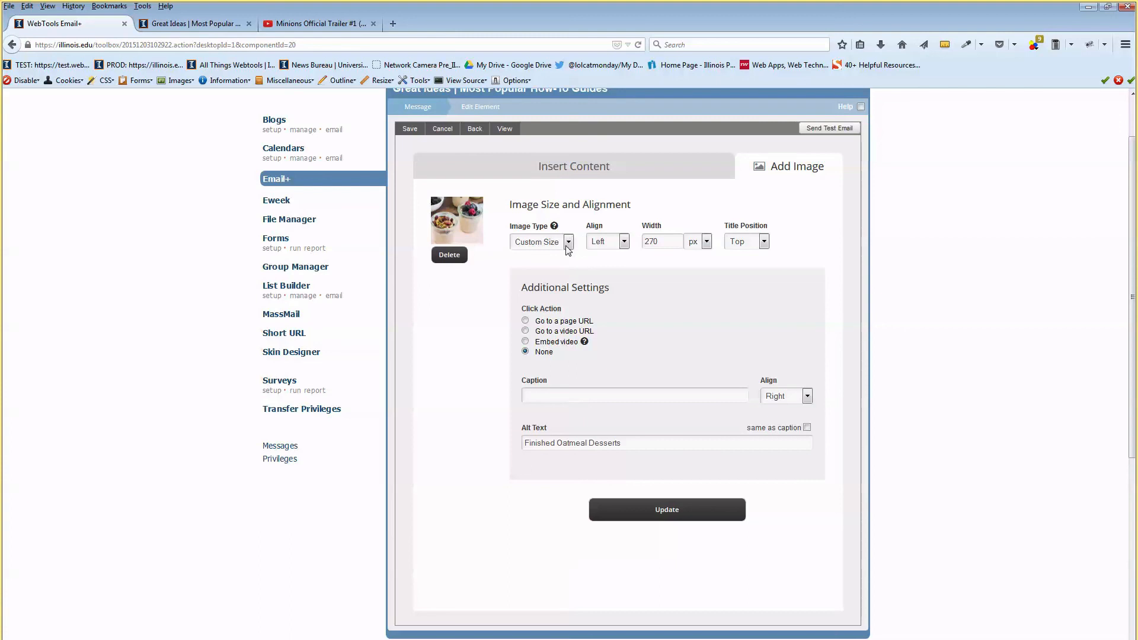
scroll(578, 276, up, 2)
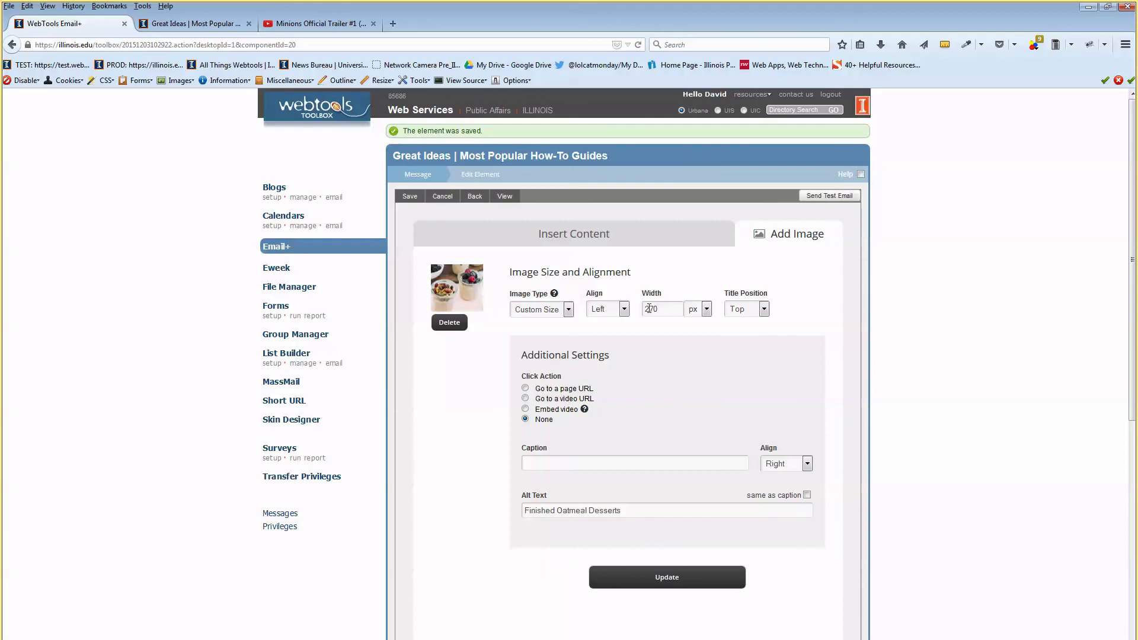
click(573, 232)
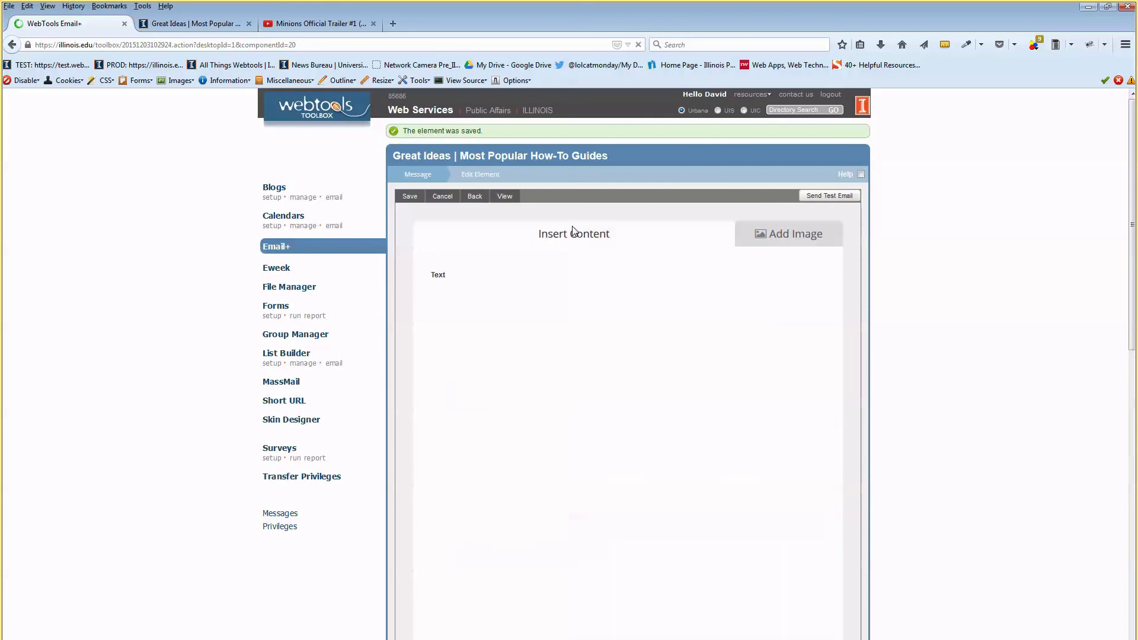
scroll(677, 401, down, 5)
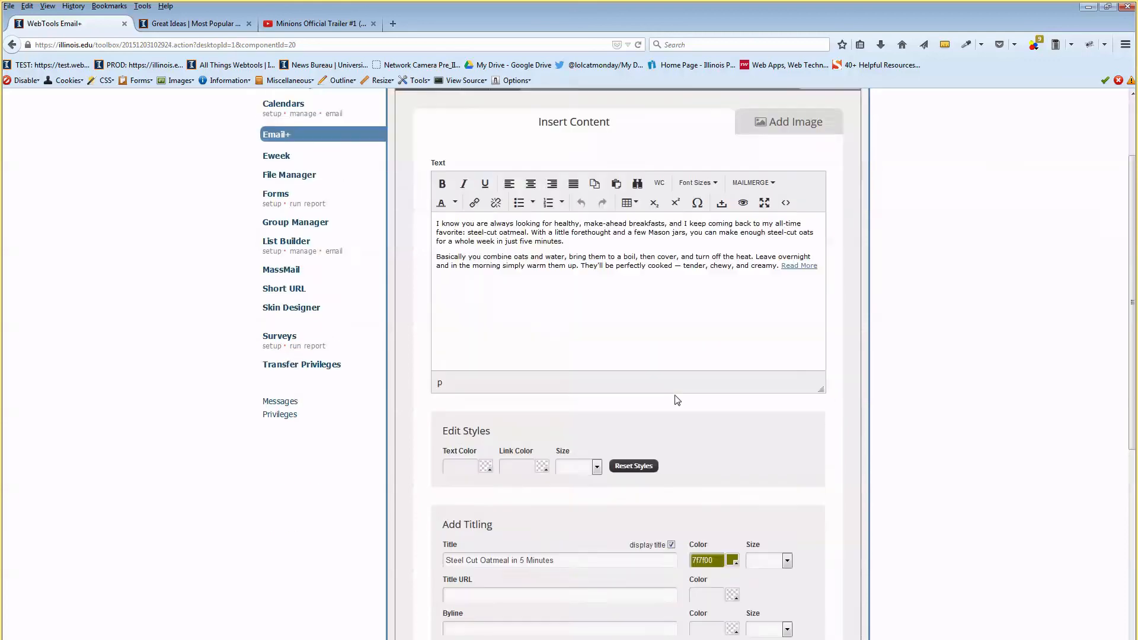
scroll(678, 401, up, 5)
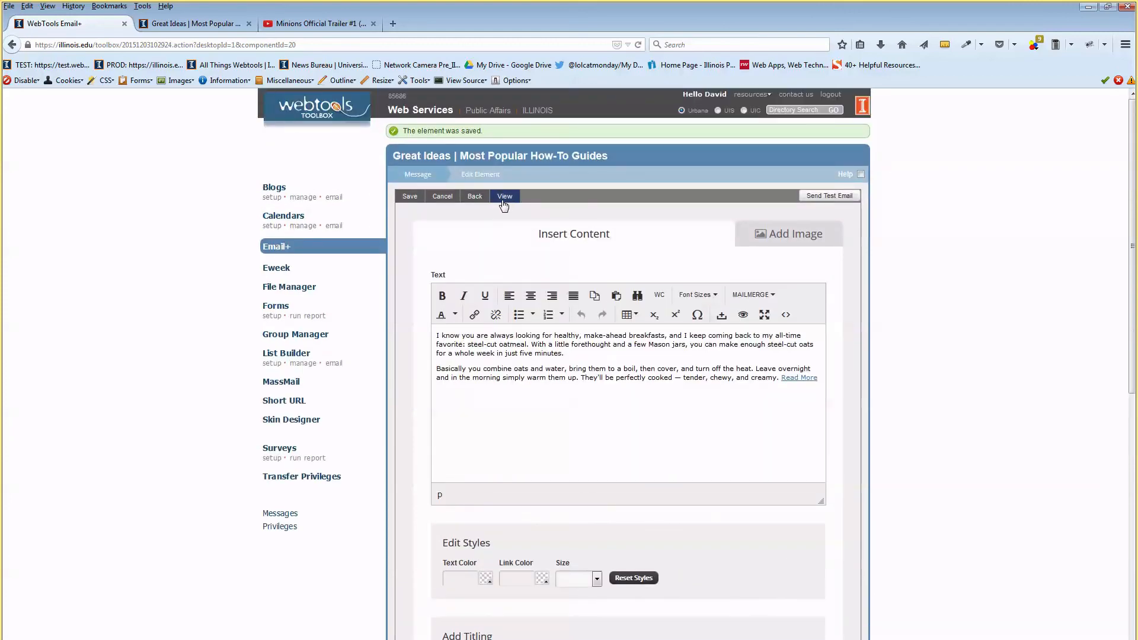
click(433, 174)
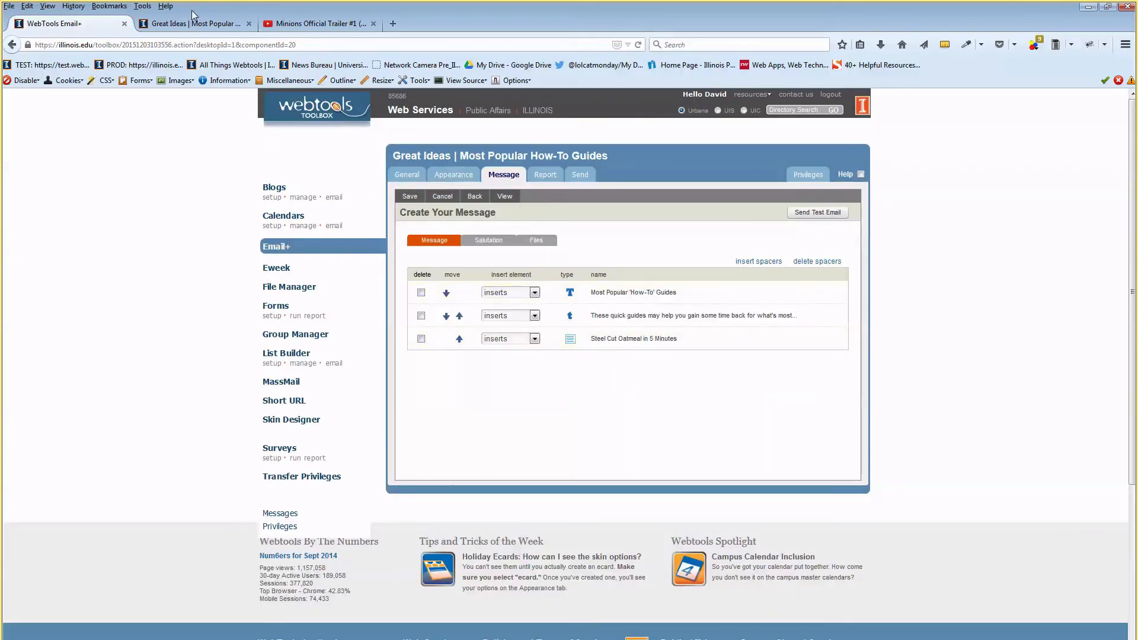
Step: Examine the spacing between the title, the heading and the oatmeal article in the email preview
click(204, 25)
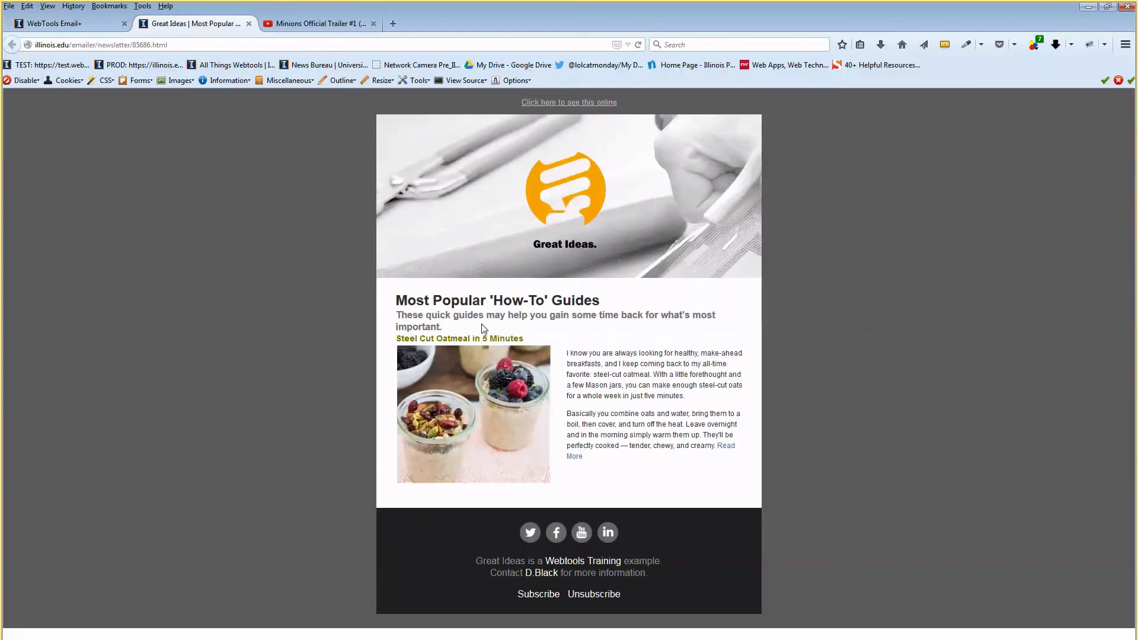
drag(466, 299, 498, 379)
click(619, 410)
Step: Insert a spacer directly above the Steel Cut Oatmeal content element, save the message and check the preview
click(109, 23)
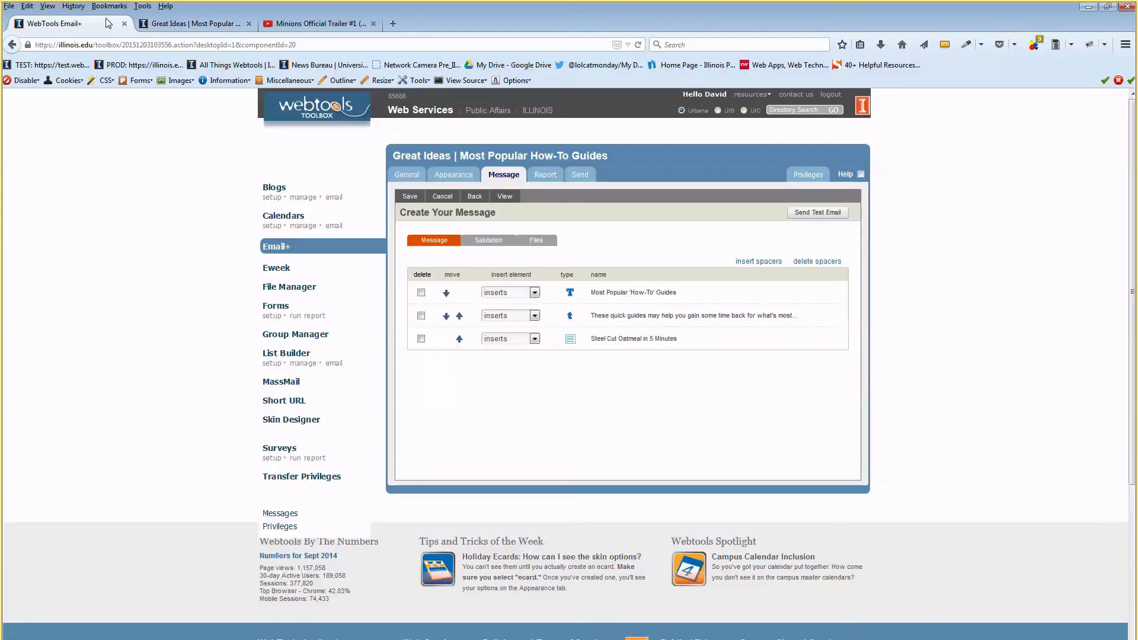
click(535, 339)
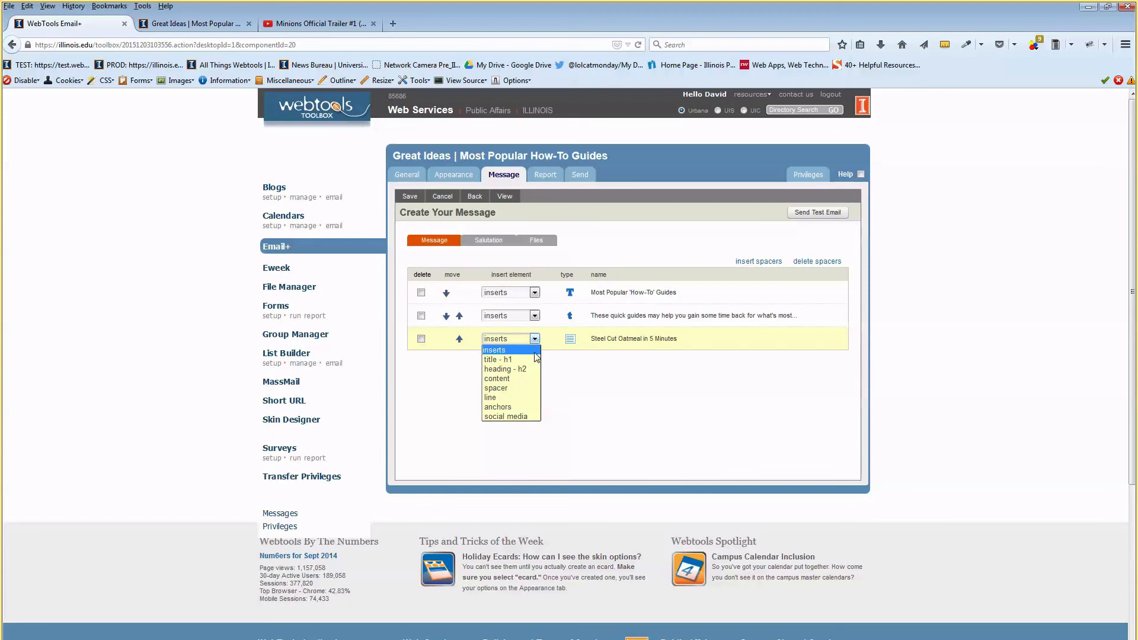
click(529, 389)
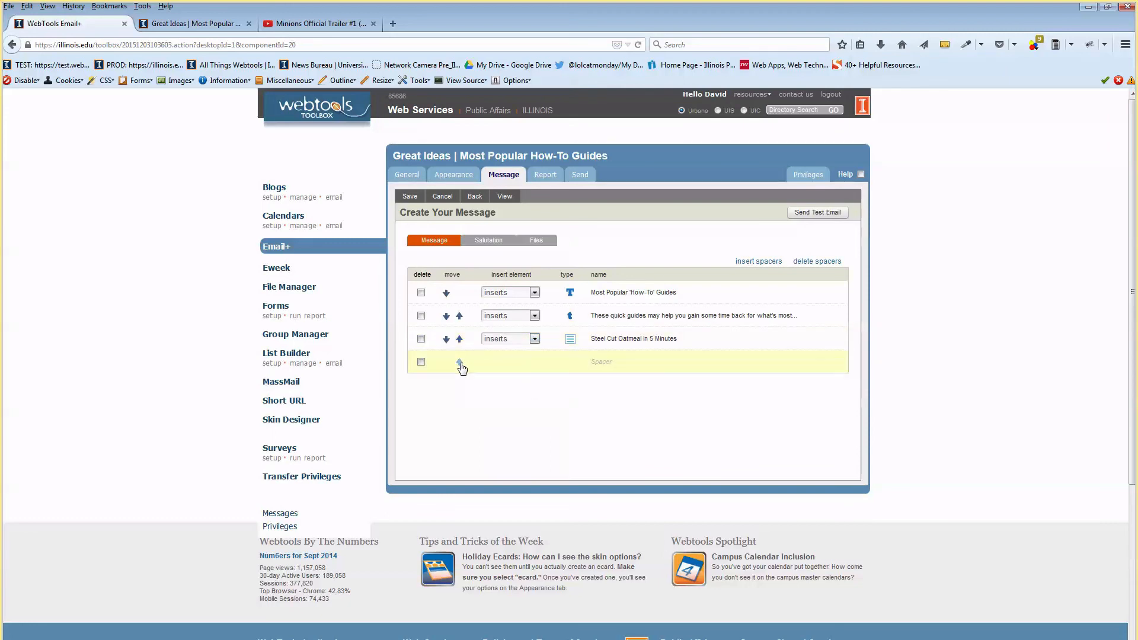
click(460, 363)
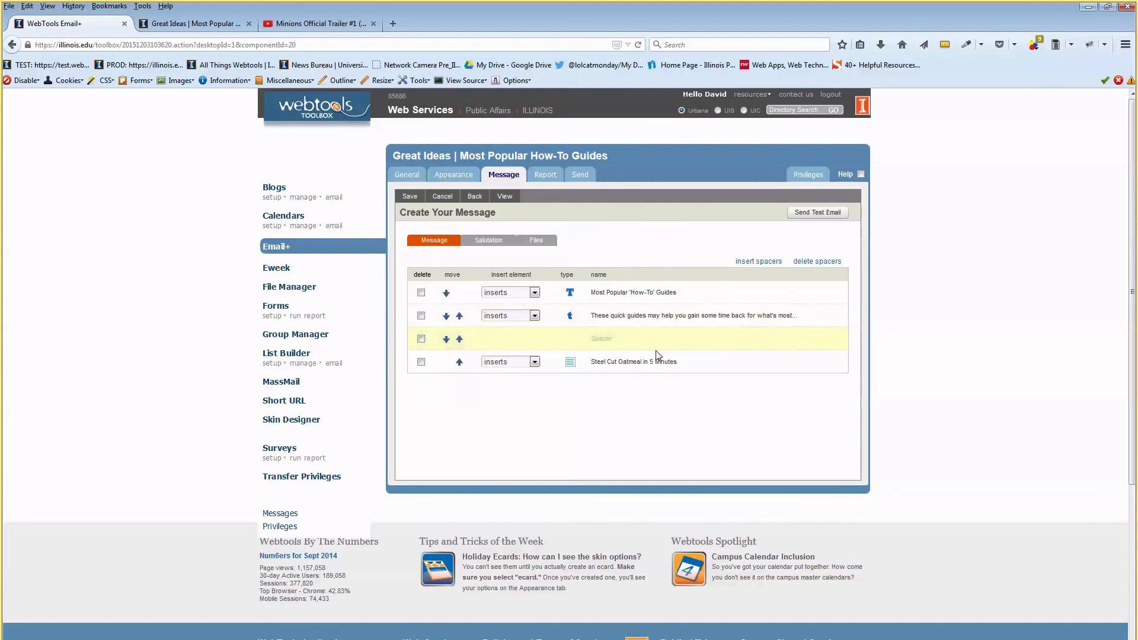
click(410, 196)
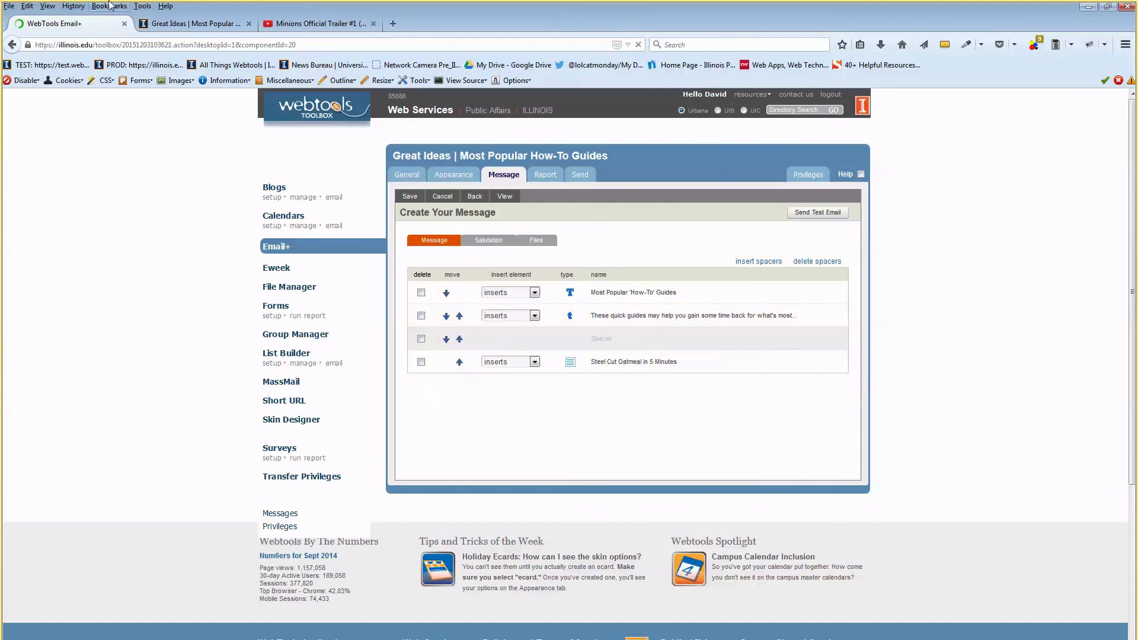
click(195, 24)
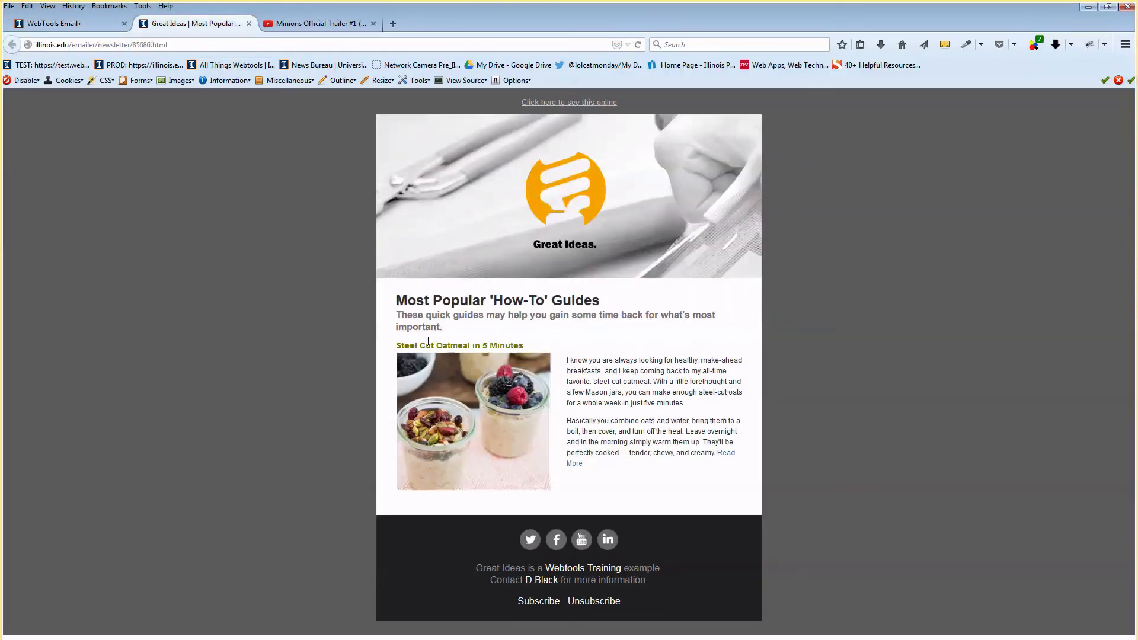
Step: Add a second spacer above the Steel Cut Oatmeal content element, save the message and check the preview
click(57, 24)
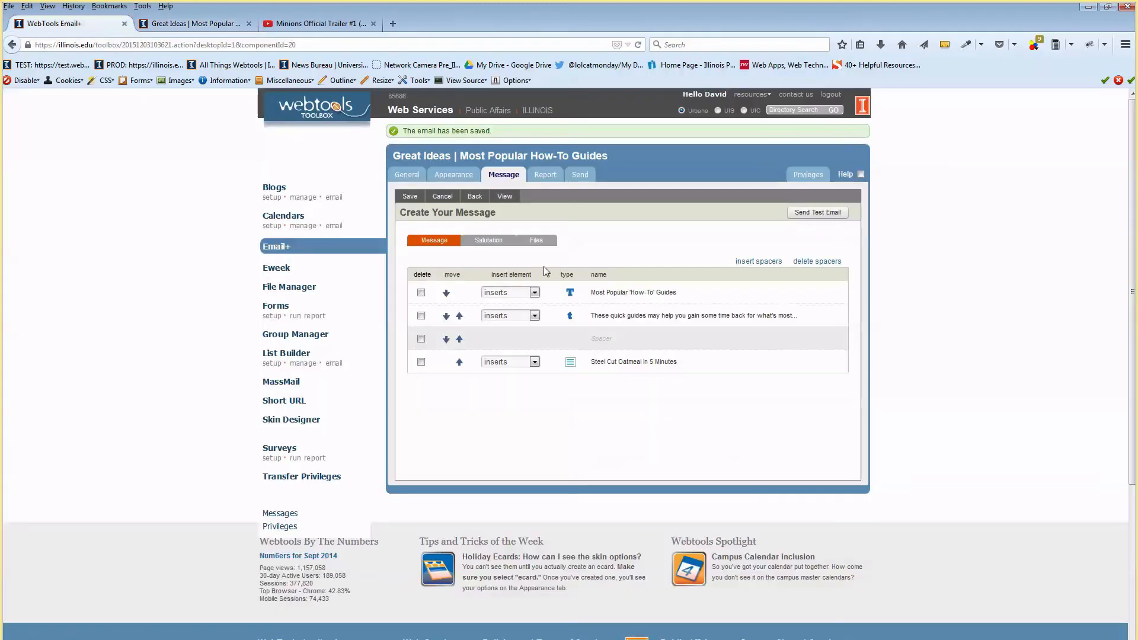
click(534, 362)
click(534, 413)
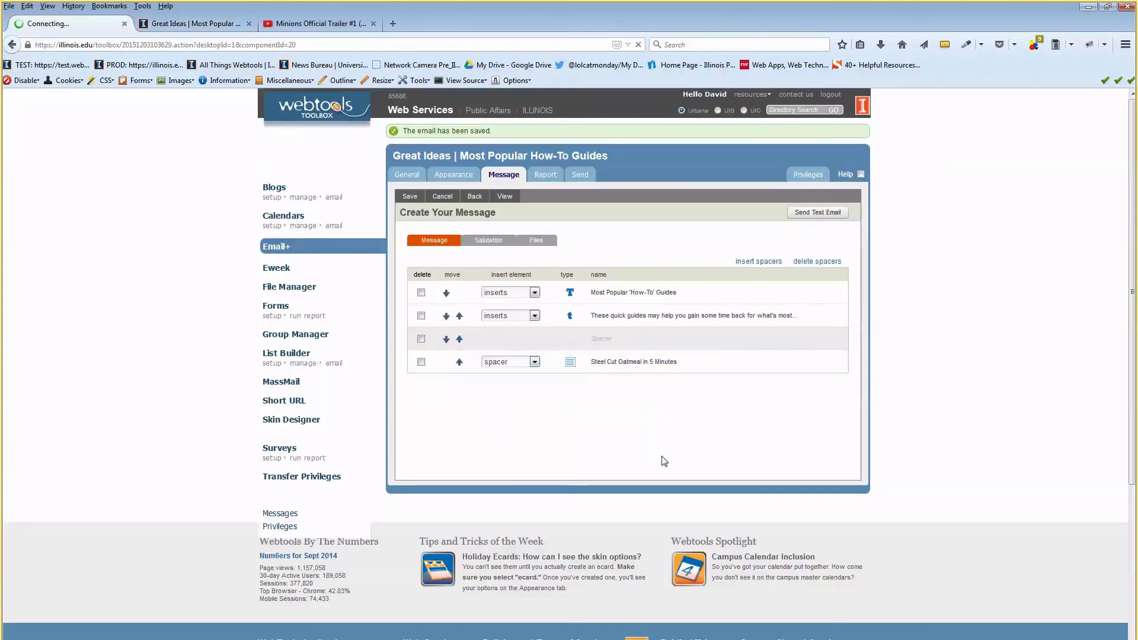
click(459, 386)
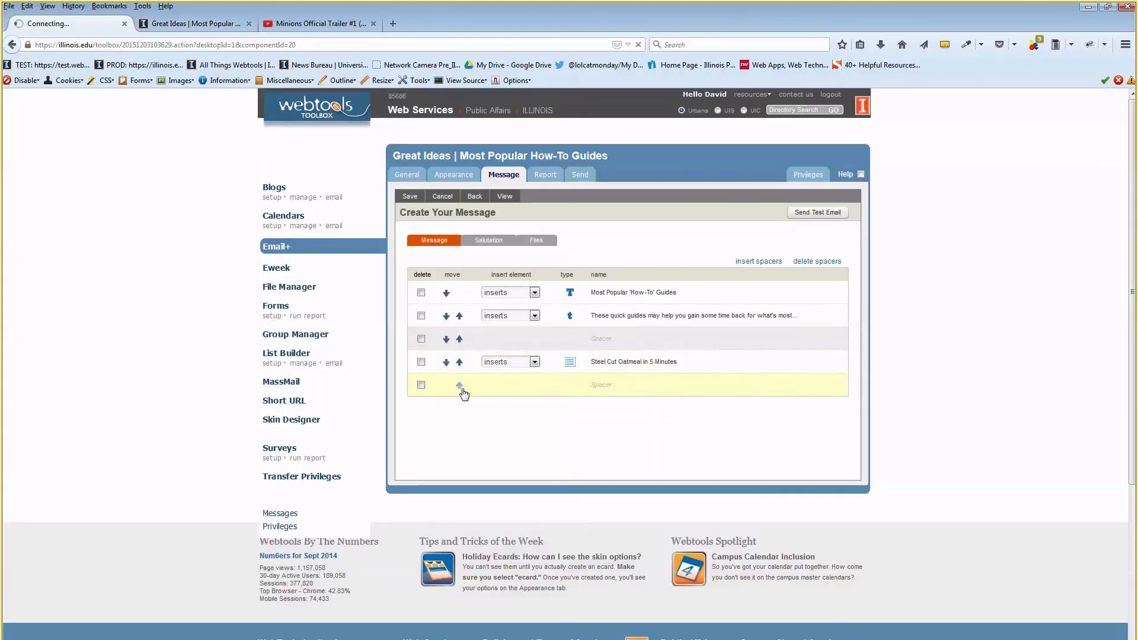
click(410, 196)
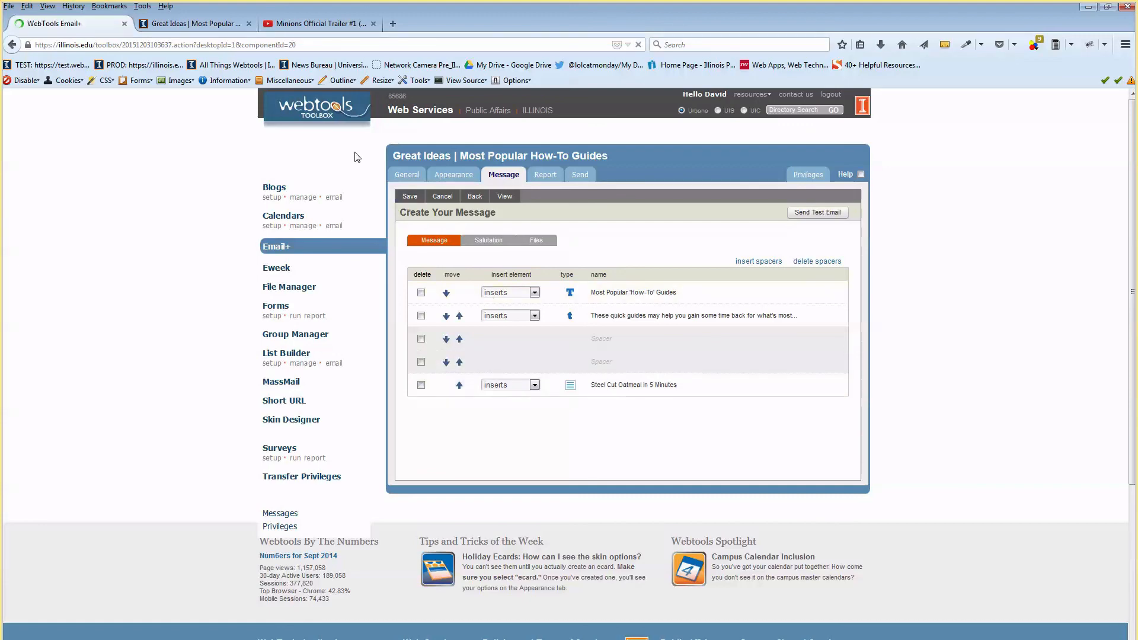
click(174, 23)
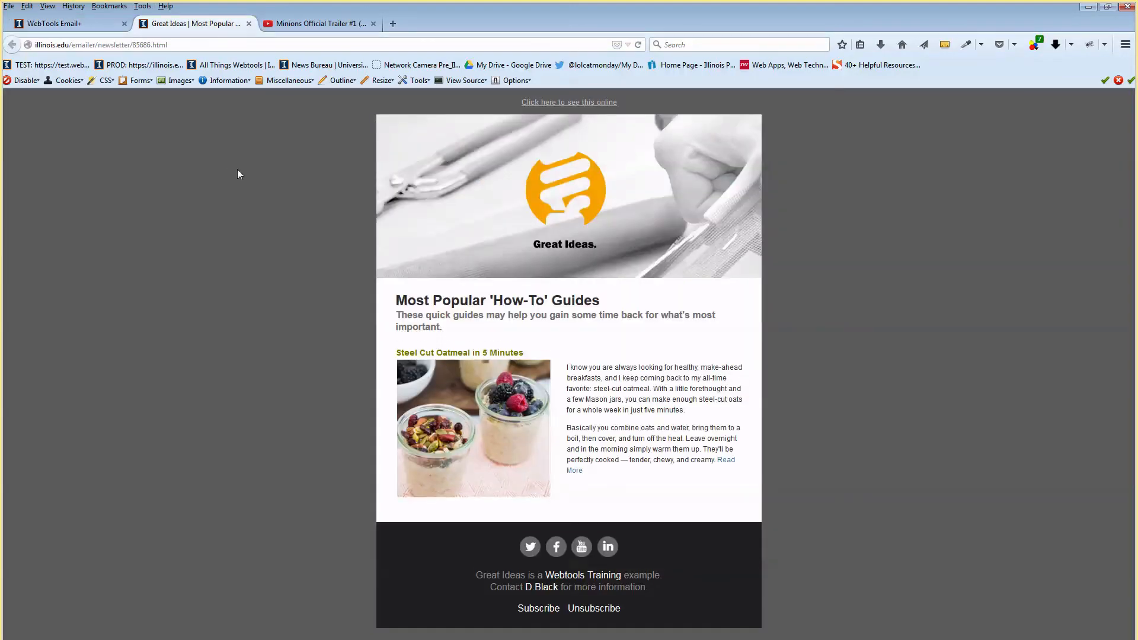
Step: Insert a spacer between the "Most Popular 'How-To' Guides" title and the heading, save the message and check the preview
click(53, 23)
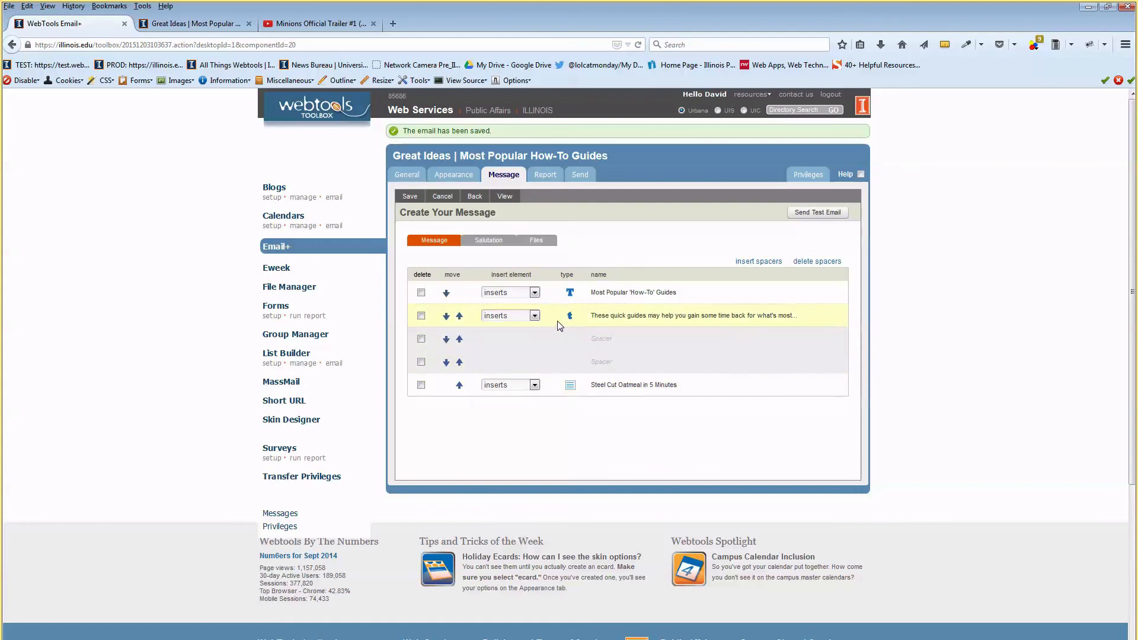
click(535, 315)
click(538, 368)
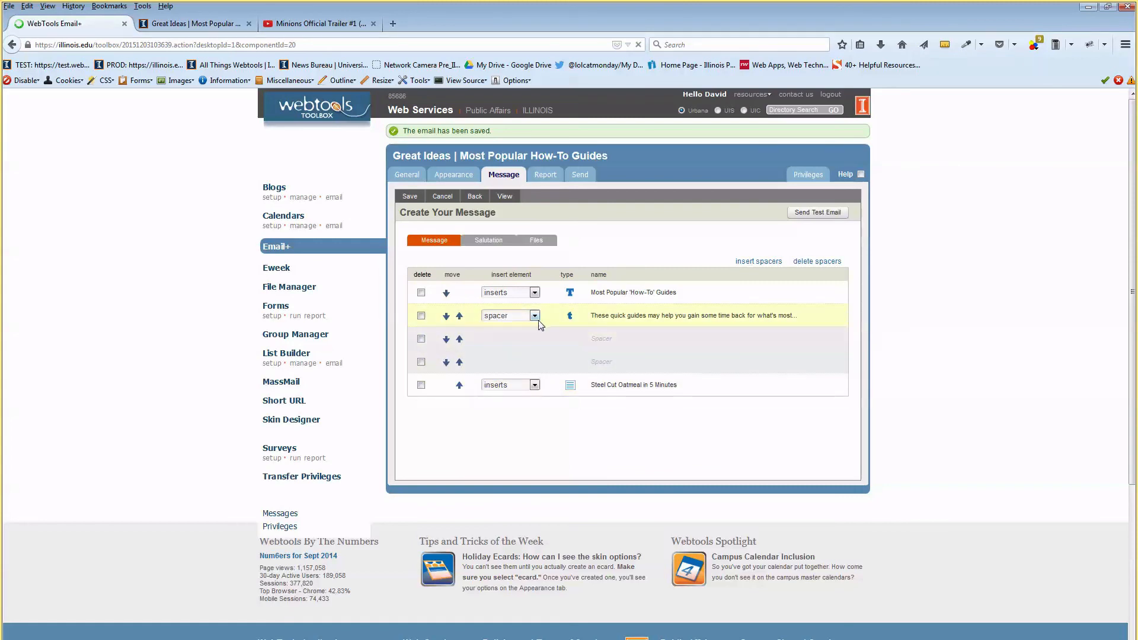
click(460, 340)
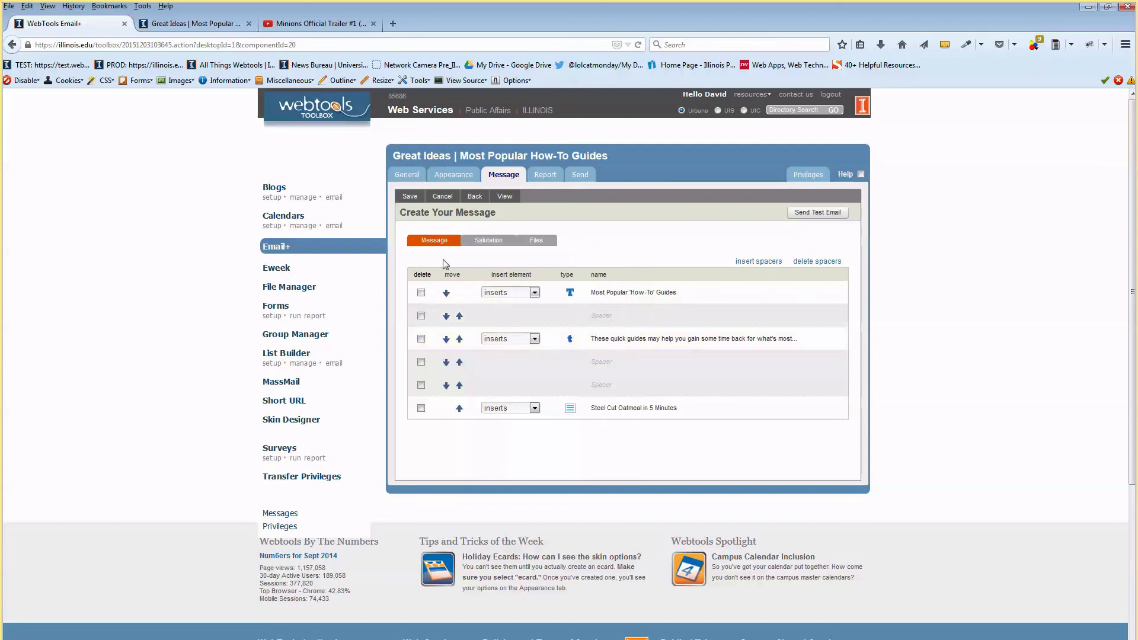
click(408, 197)
click(186, 25)
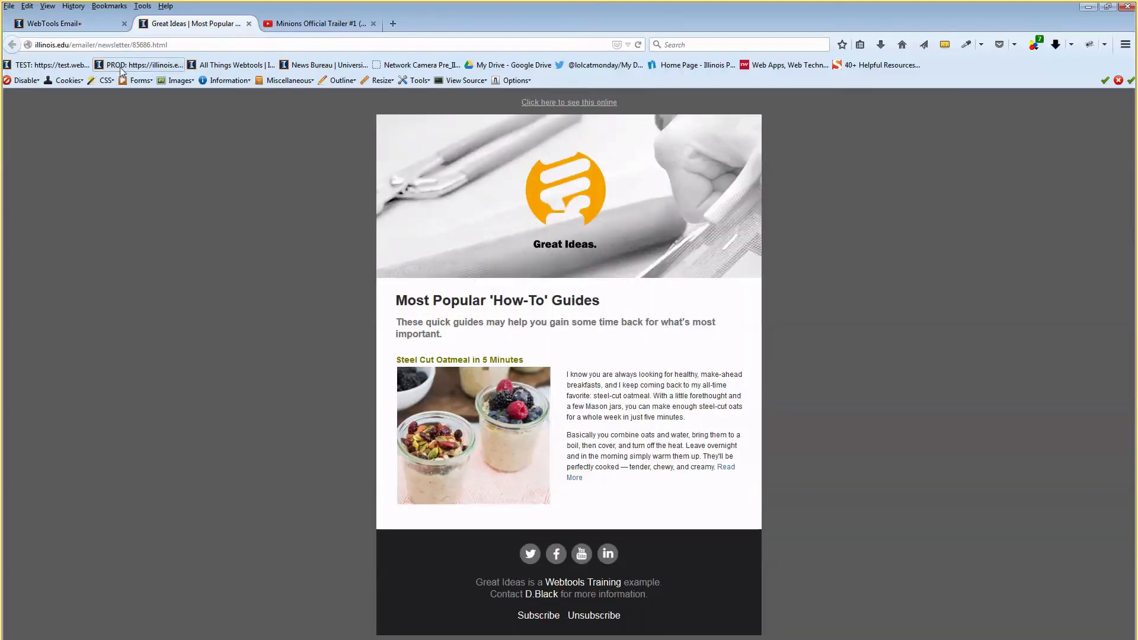
click(62, 24)
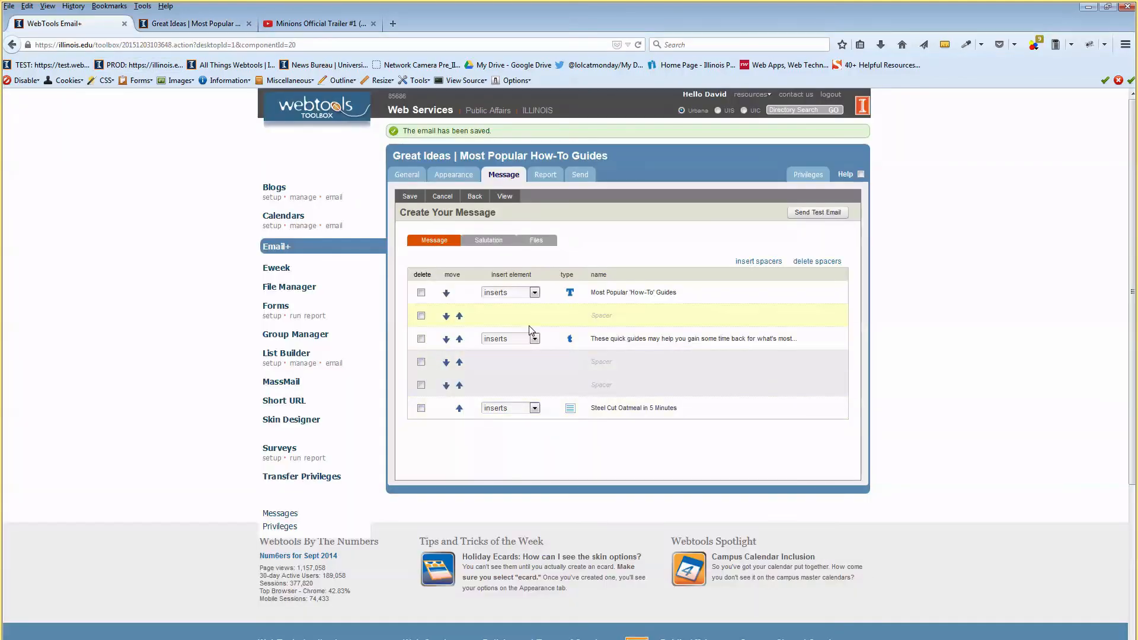
Step: Move the spacer under the title to below the "These quick guides..." heading, save the message and check the preview
click(447, 317)
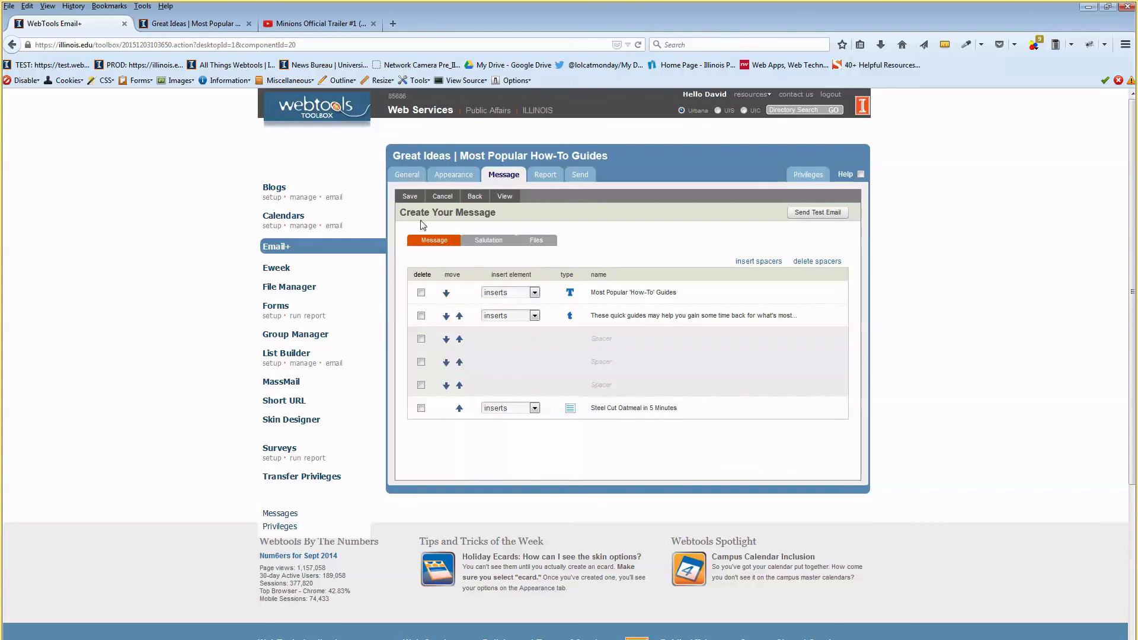
click(410, 197)
click(198, 25)
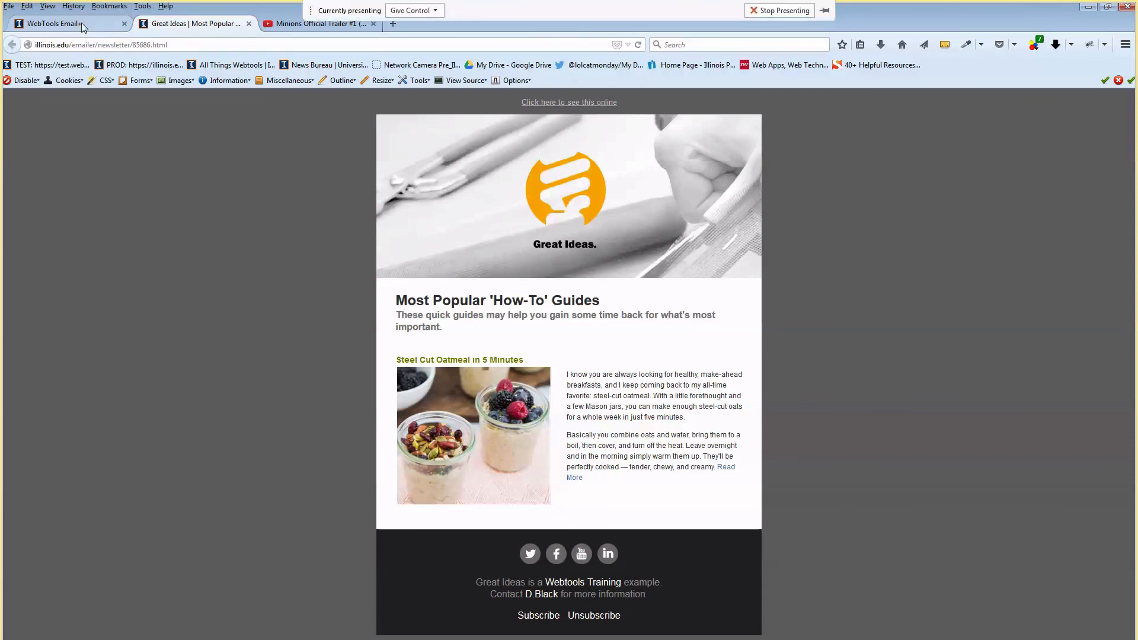
Step: Switch to Email-Copy.docx in Word, copy the two body paragraphs under "10 Ways to Hack your Grill", and return to the browser
drag(453, 21, 737, 71)
click(404, 367)
scroll(404, 368, down, 3)
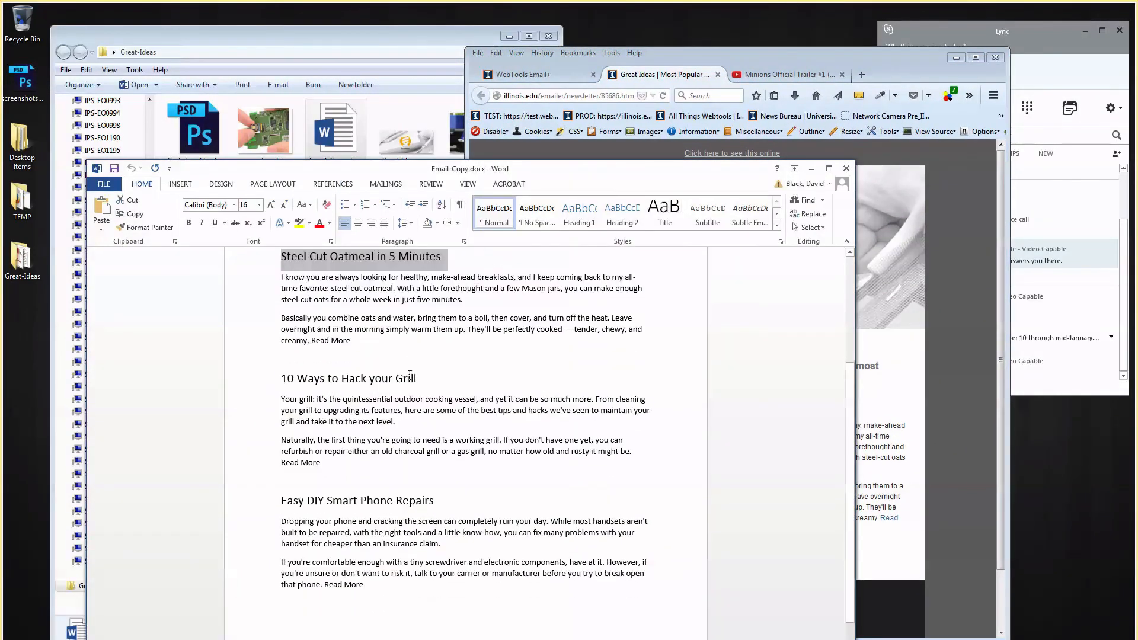
drag(284, 397, 330, 465)
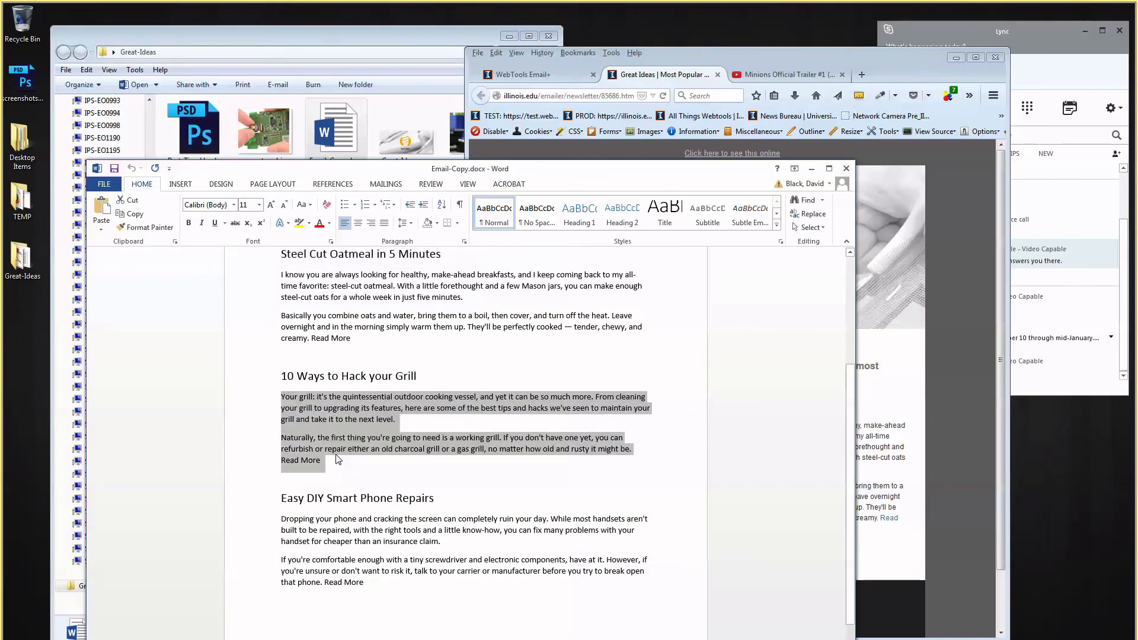
click(337, 412)
drag(732, 55, 684, 1)
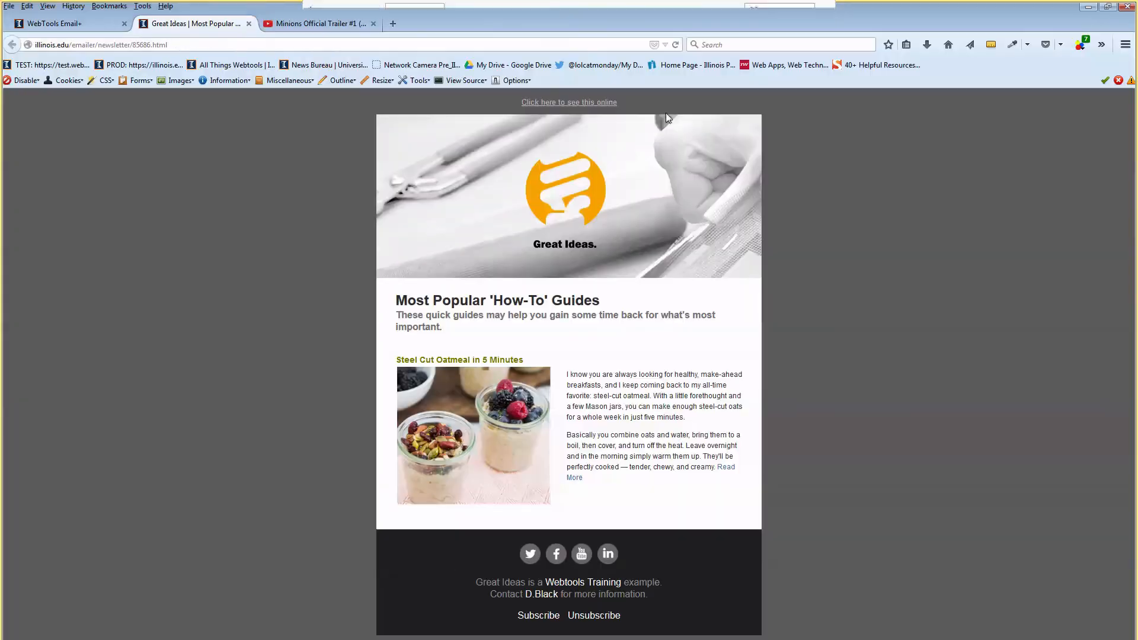
Step: Insert a content element below Steel Cut Oatmeal, paste the copied grill text into it and make "Read More" a link
click(54, 23)
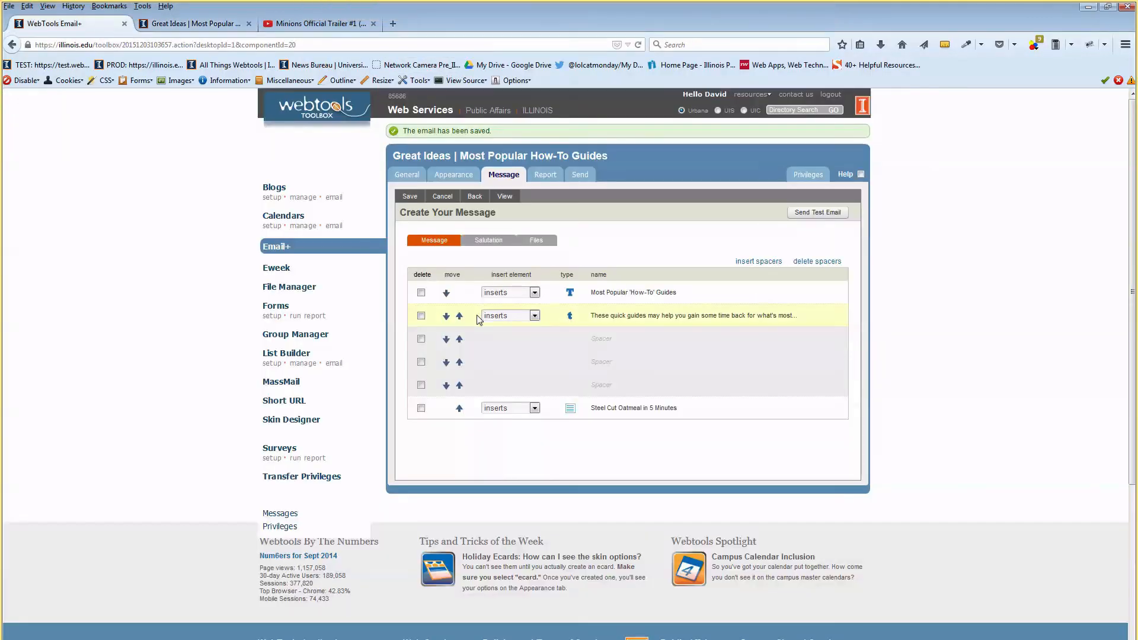
click(536, 410)
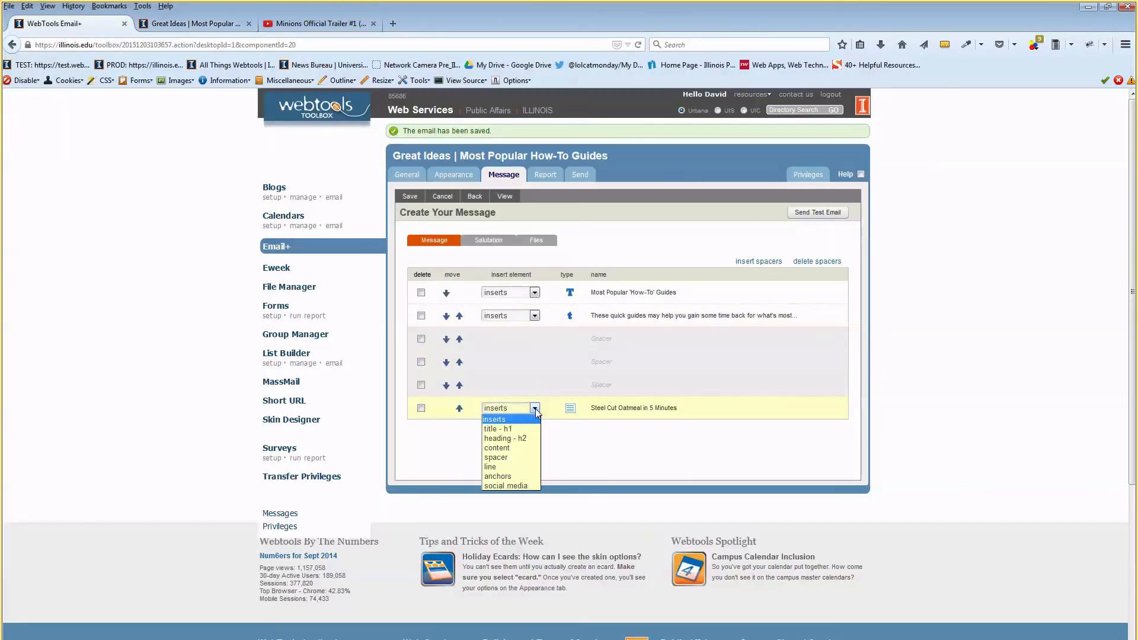
click(535, 448)
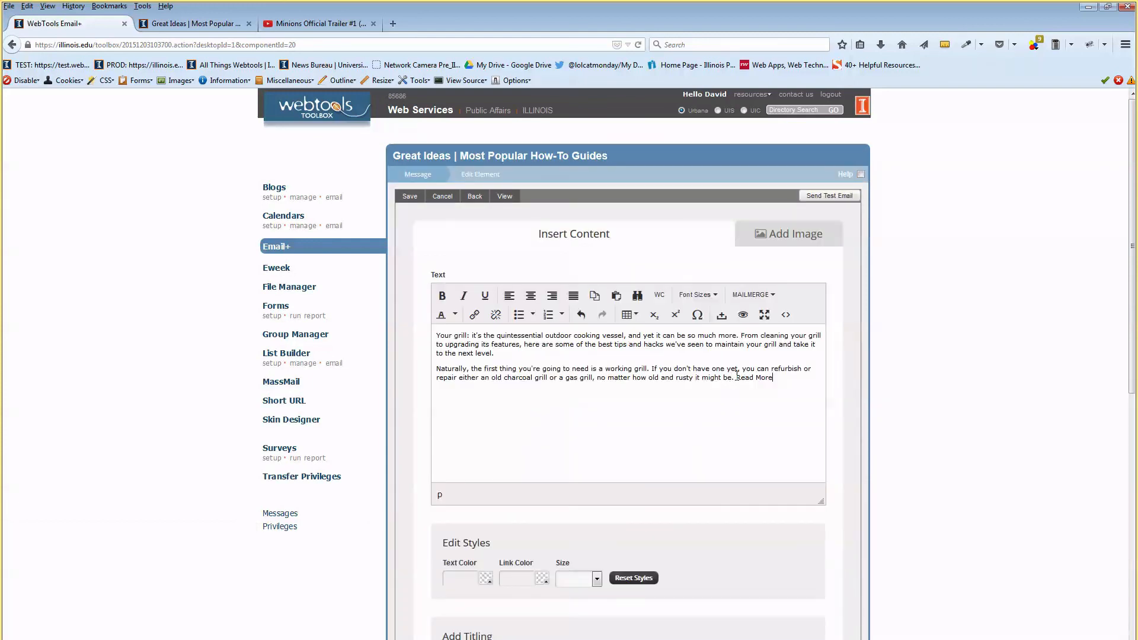
drag(737, 377, 772, 380)
click(478, 316)
click(633, 467)
Step: Copy the heading "10 Ways to Hack your Grill" from the Word document into the content element's title and turn on title display
scroll(615, 419, down, 5)
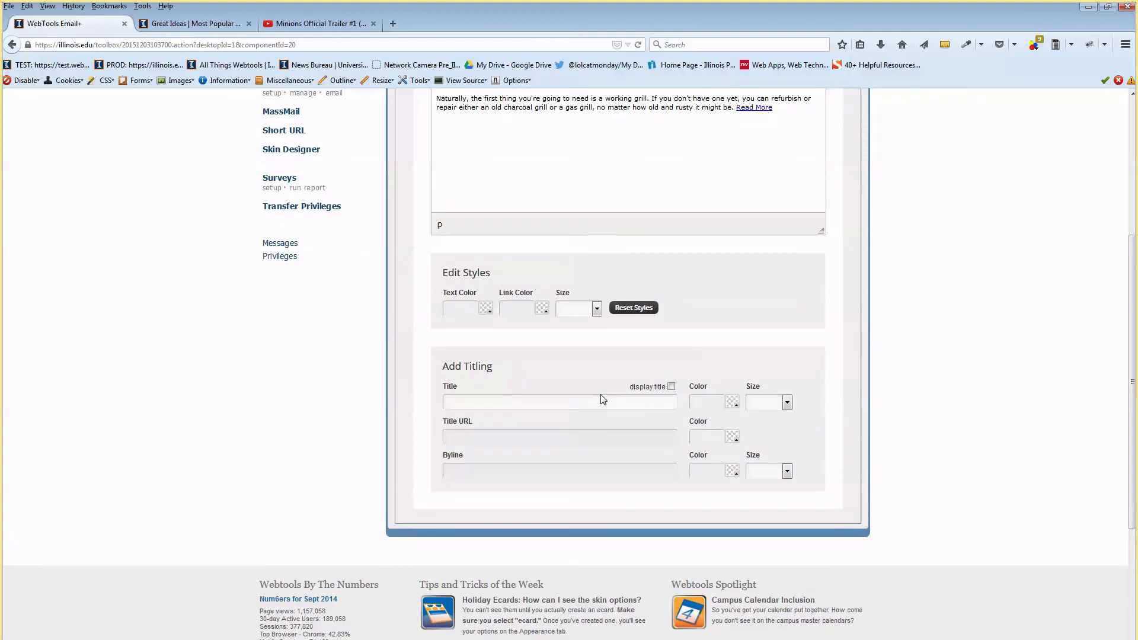
mouse_move(473, 12)
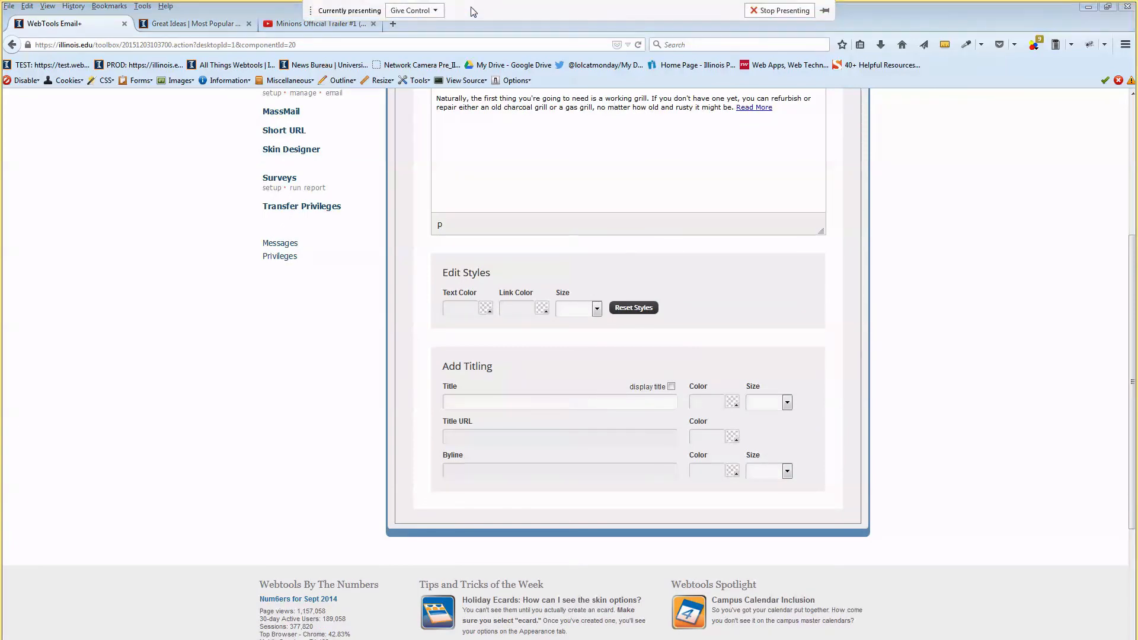
drag(479, 26, 687, 115)
click(336, 408)
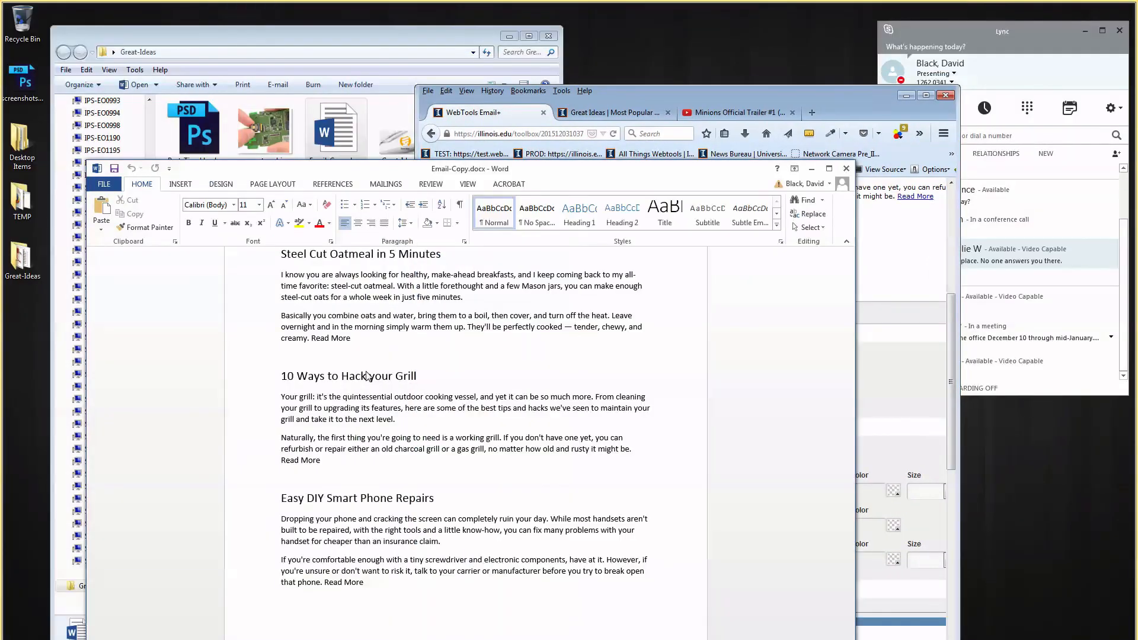
drag(282, 375, 423, 382)
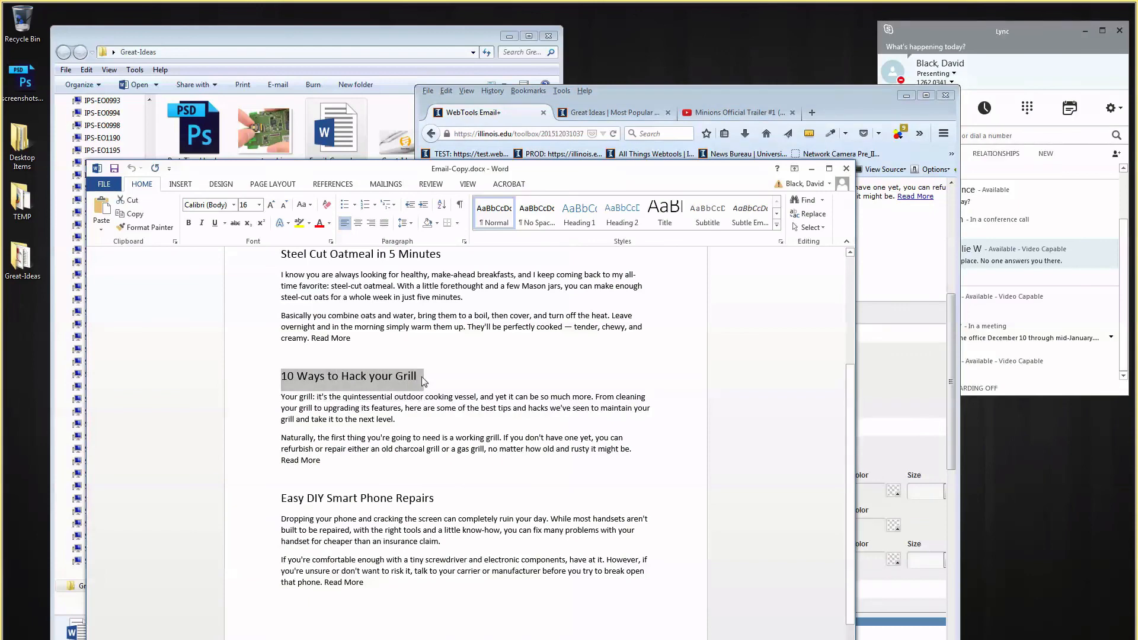
click(875, 414)
click(675, 491)
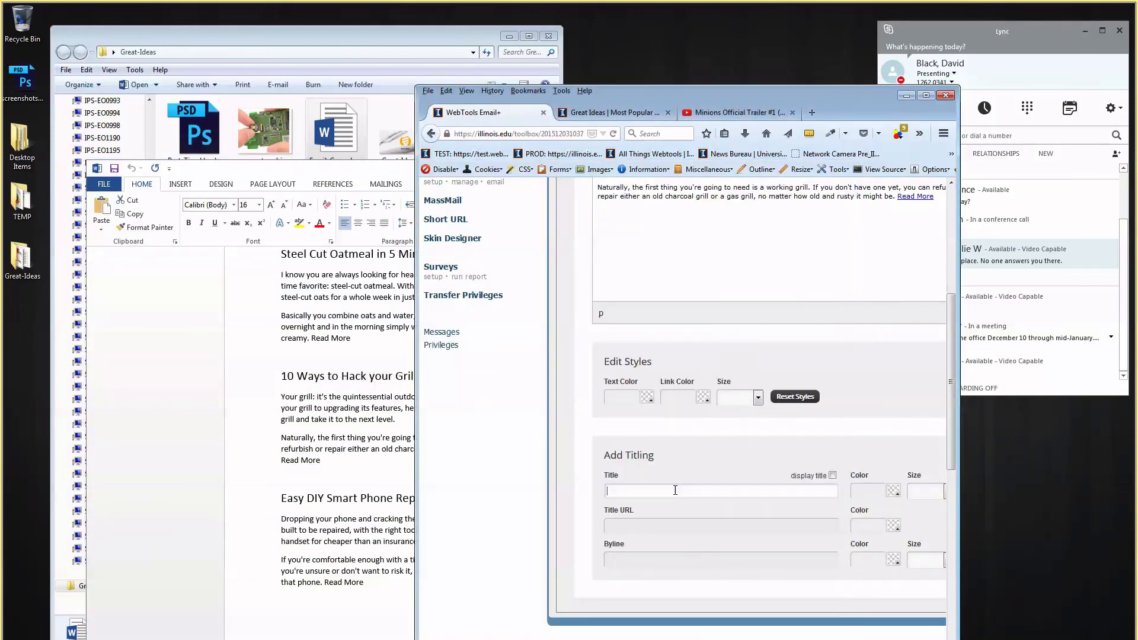
text(10 Ways to Hack your Grill)
click(833, 475)
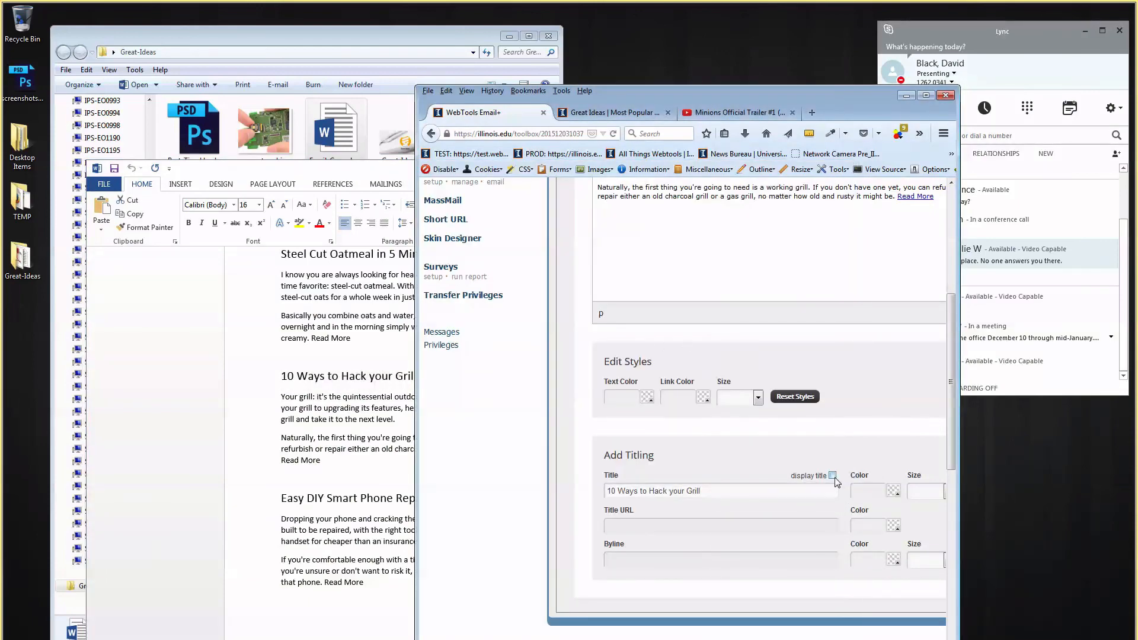
Step: Set the grill article's title color to the olive swatch 7f7f00
scroll(884, 490, down, 5)
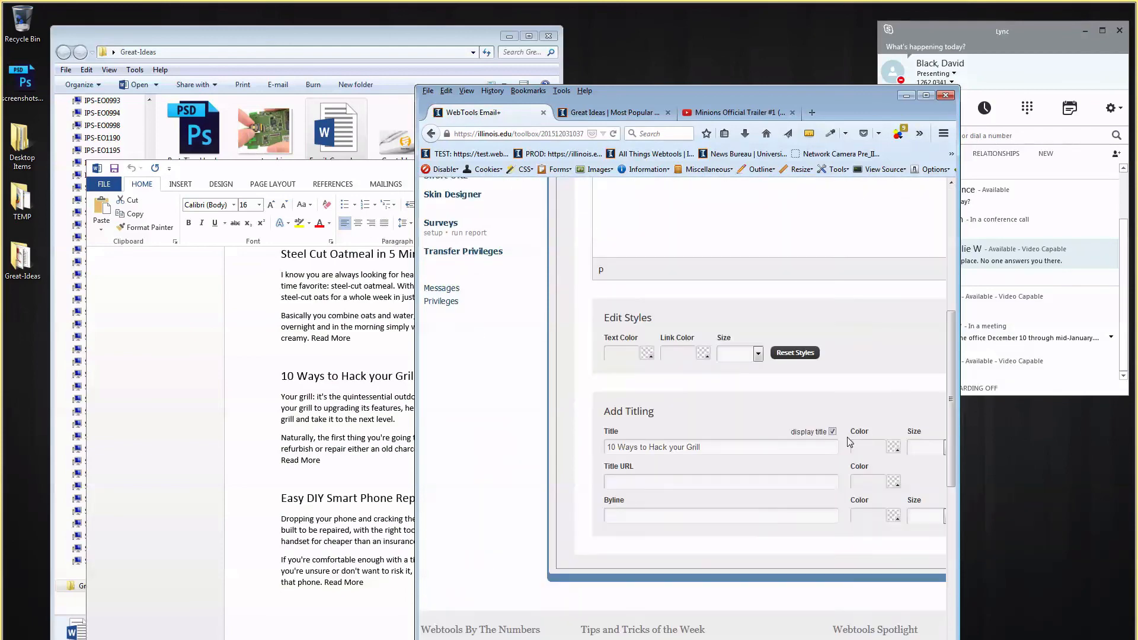
click(893, 425)
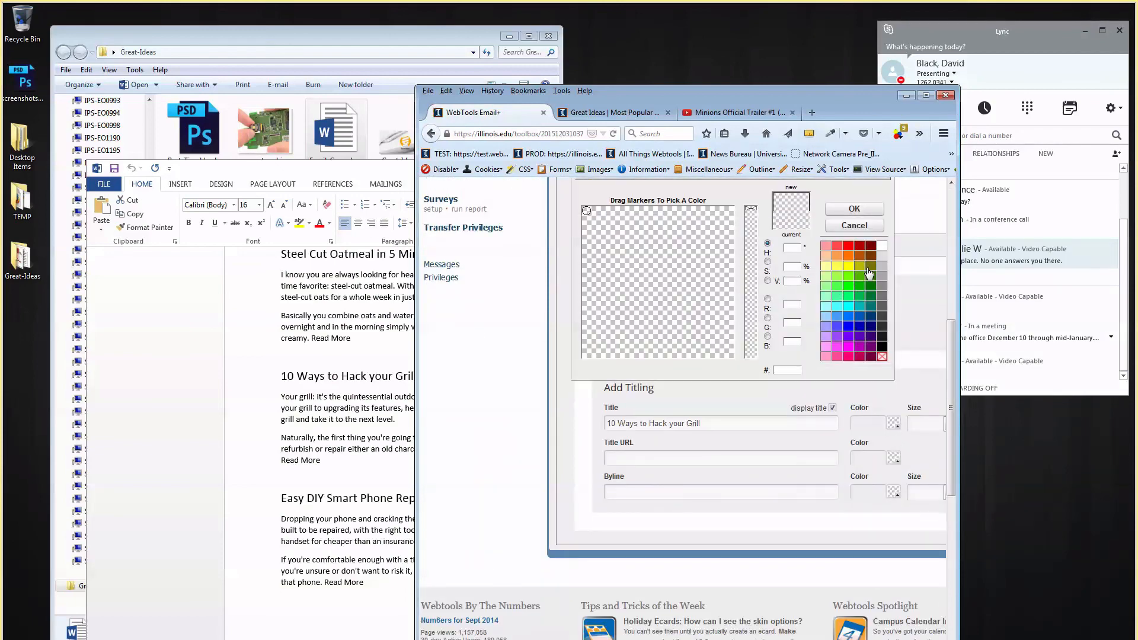
click(870, 270)
click(854, 209)
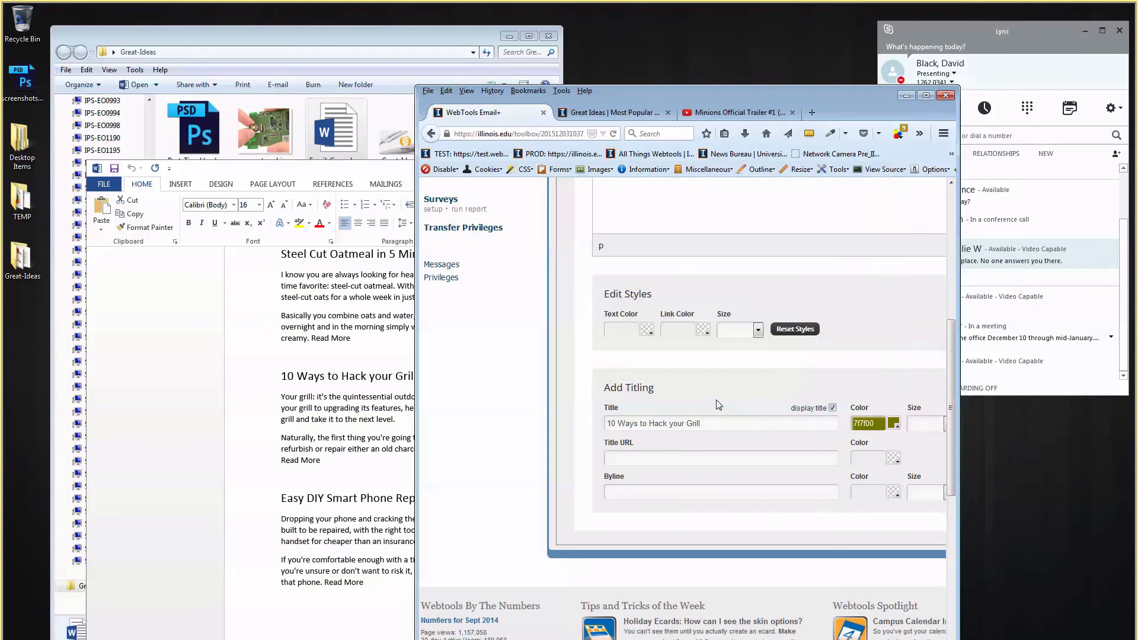
Step: Upload grill.png from the Great-Ideas folder as the grill article's image
scroll(719, 405, up, 5)
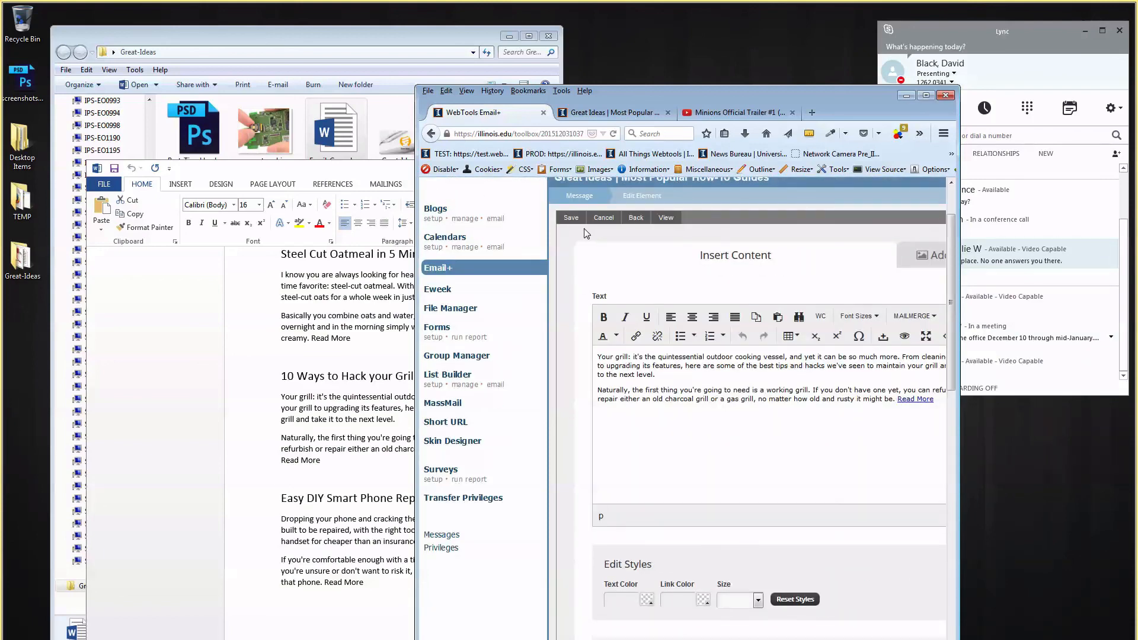
click(920, 261)
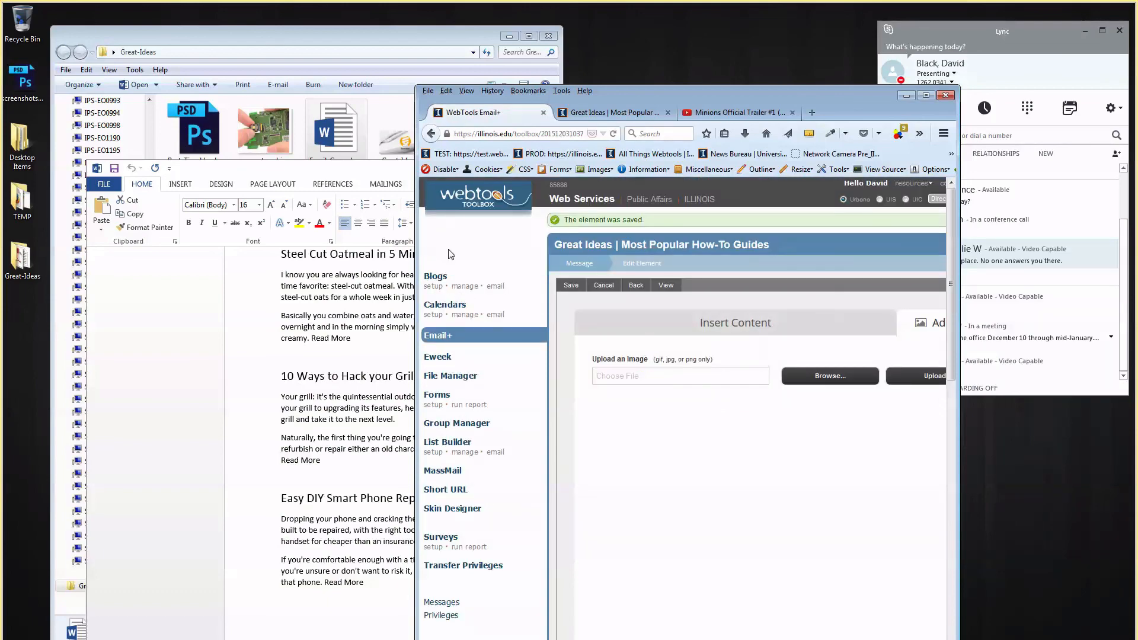
drag(617, 97, 538, 0)
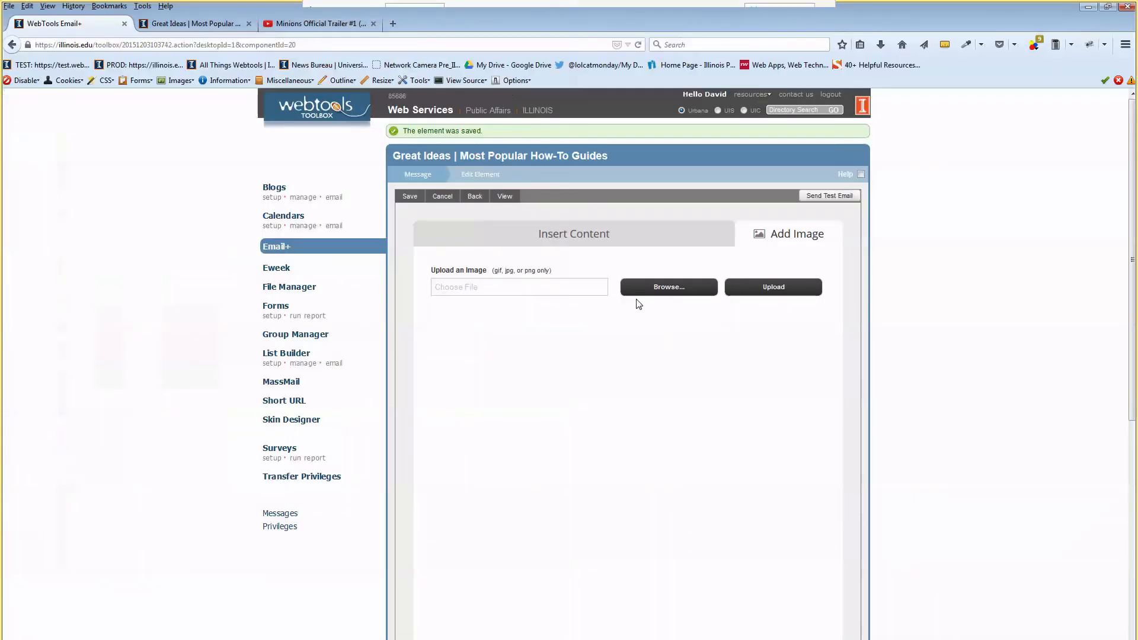
click(640, 289)
click(241, 243)
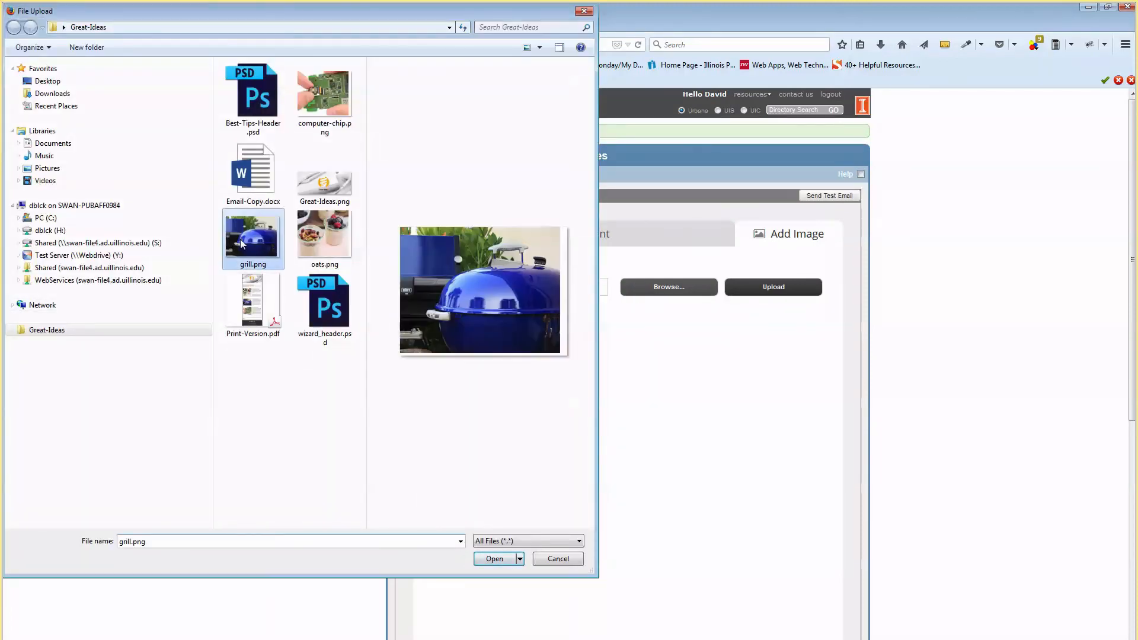
click(497, 560)
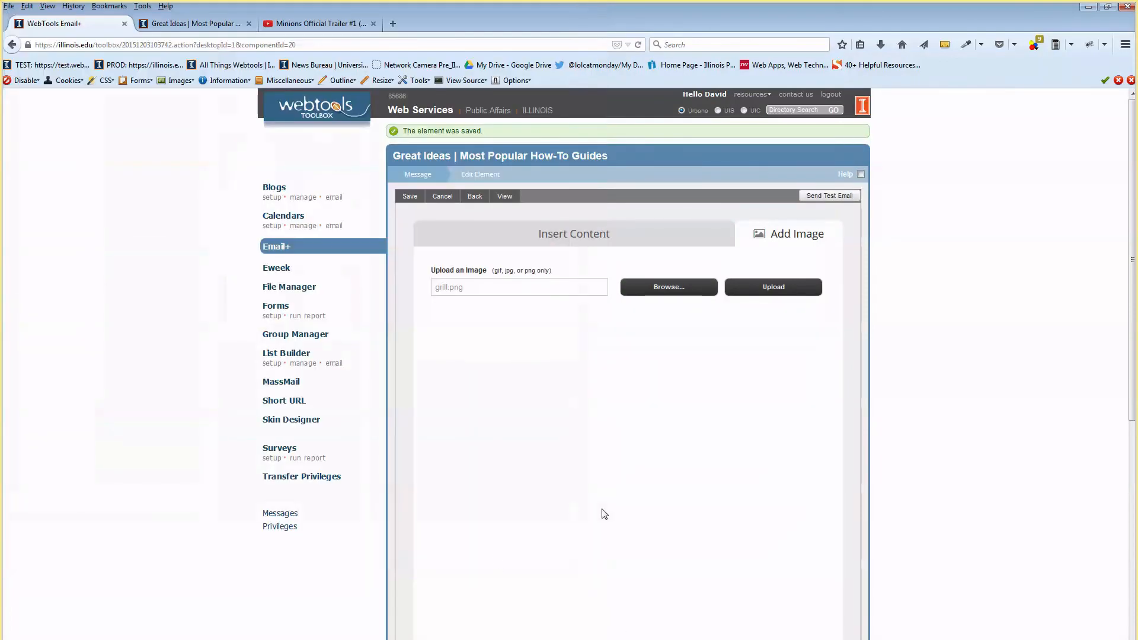
click(743, 297)
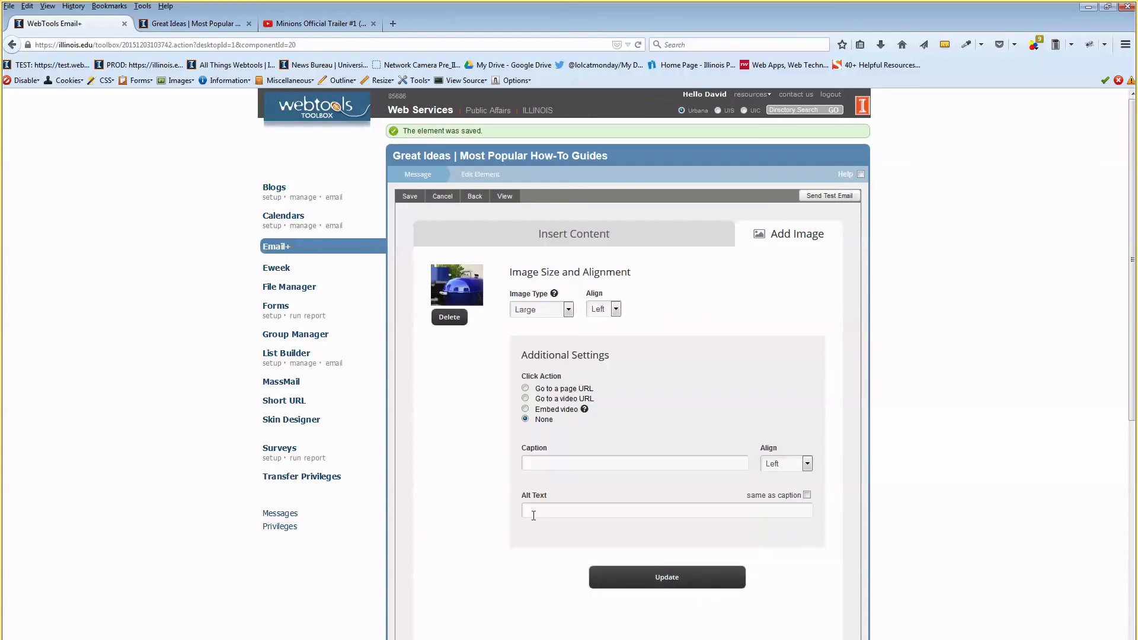
Step: Set the grill image's alt text to "Image of a Weber Grill", save the element and check both articles' layout in the preview
click(606, 513)
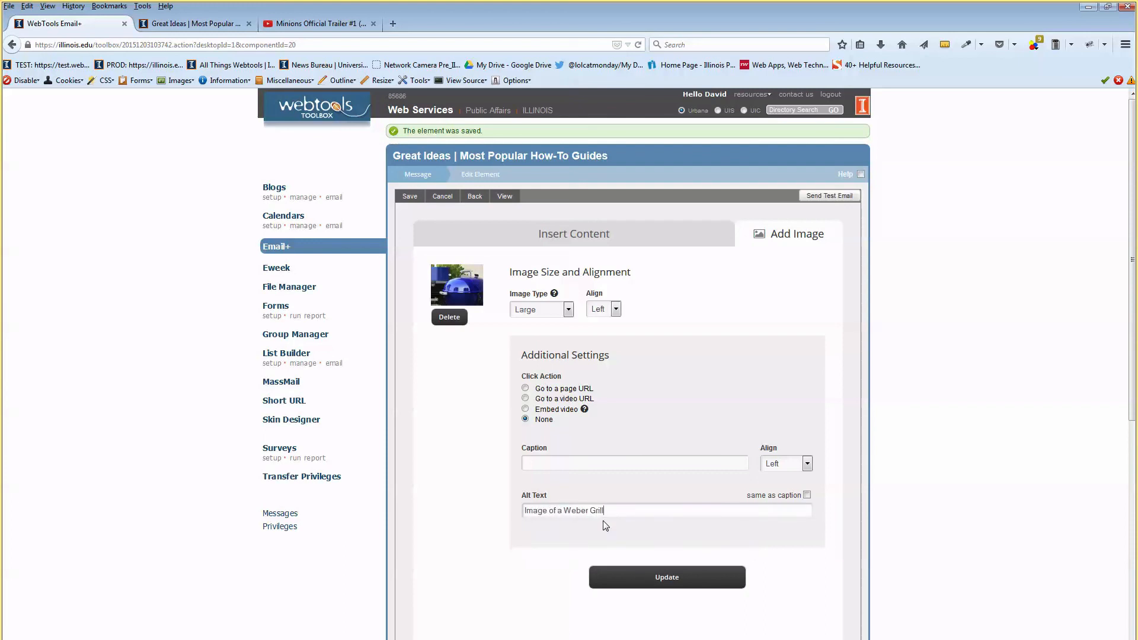
click(673, 583)
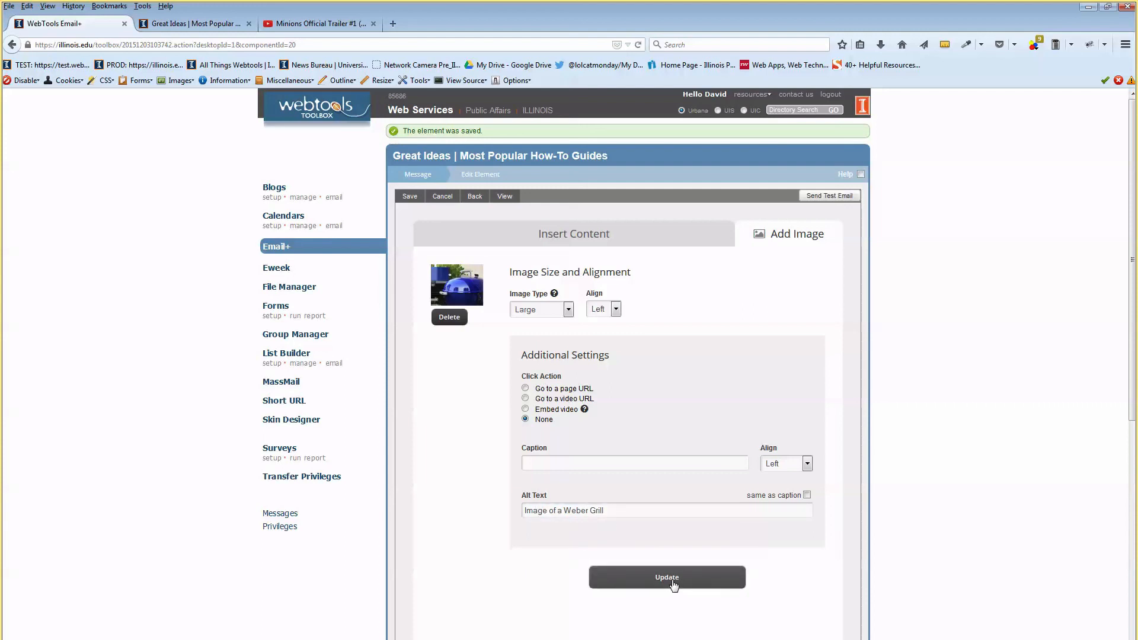
click(410, 197)
click(170, 24)
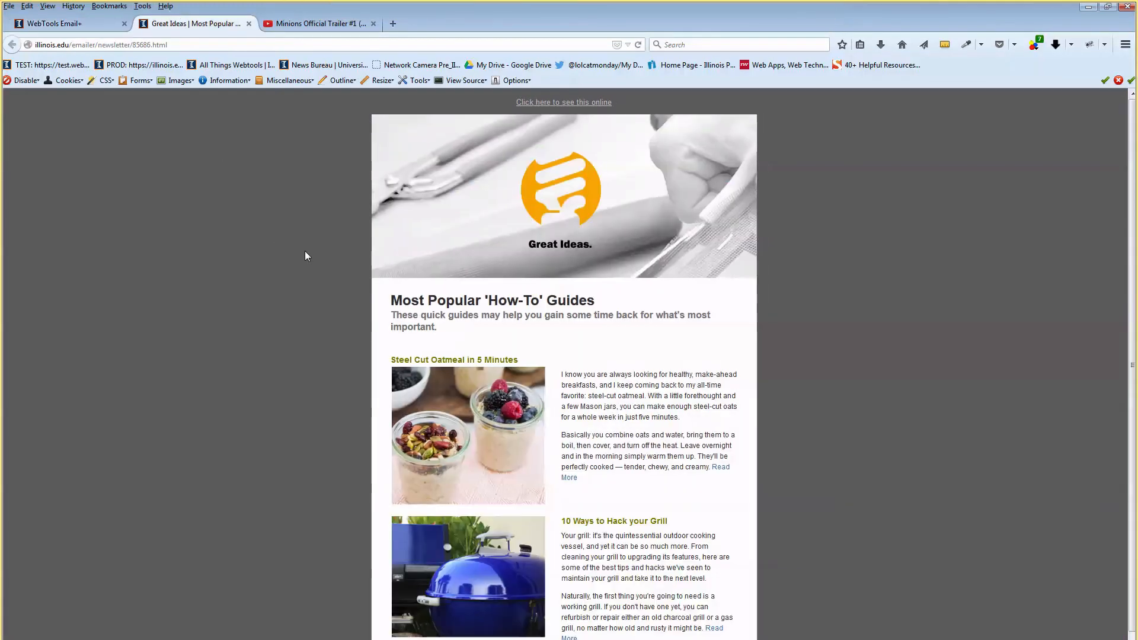
scroll(631, 407, down, 2)
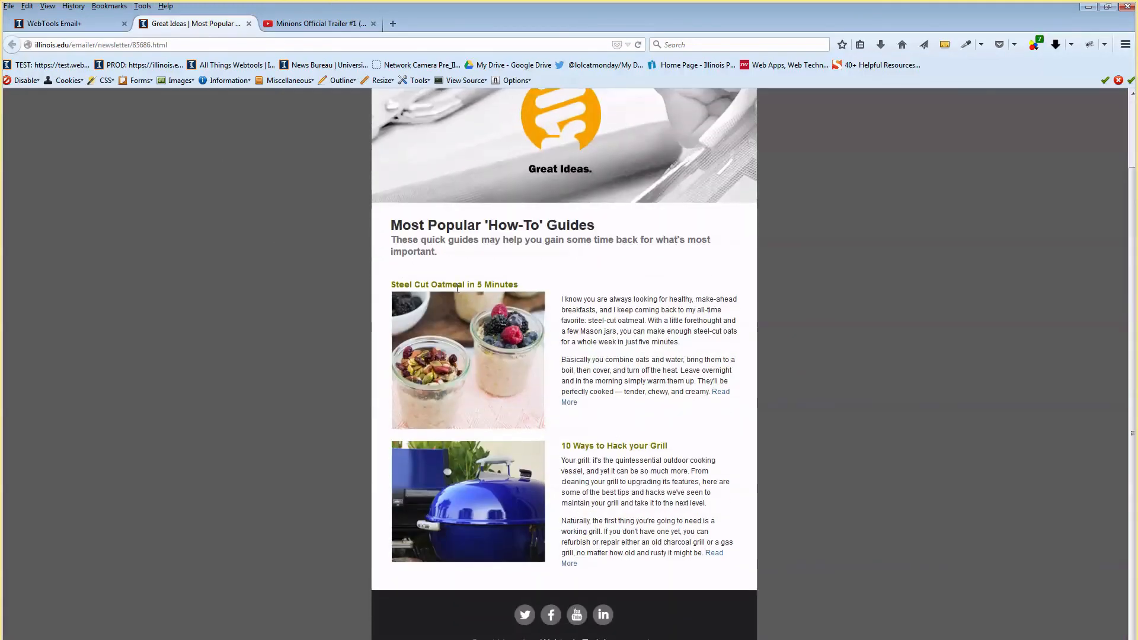
drag(452, 285, 476, 285)
click(617, 343)
click(462, 261)
Step: Set the title position to Bottom in the Steel Cut Oatmeal element's image settings, check the refreshed preview and return to the editor
click(56, 23)
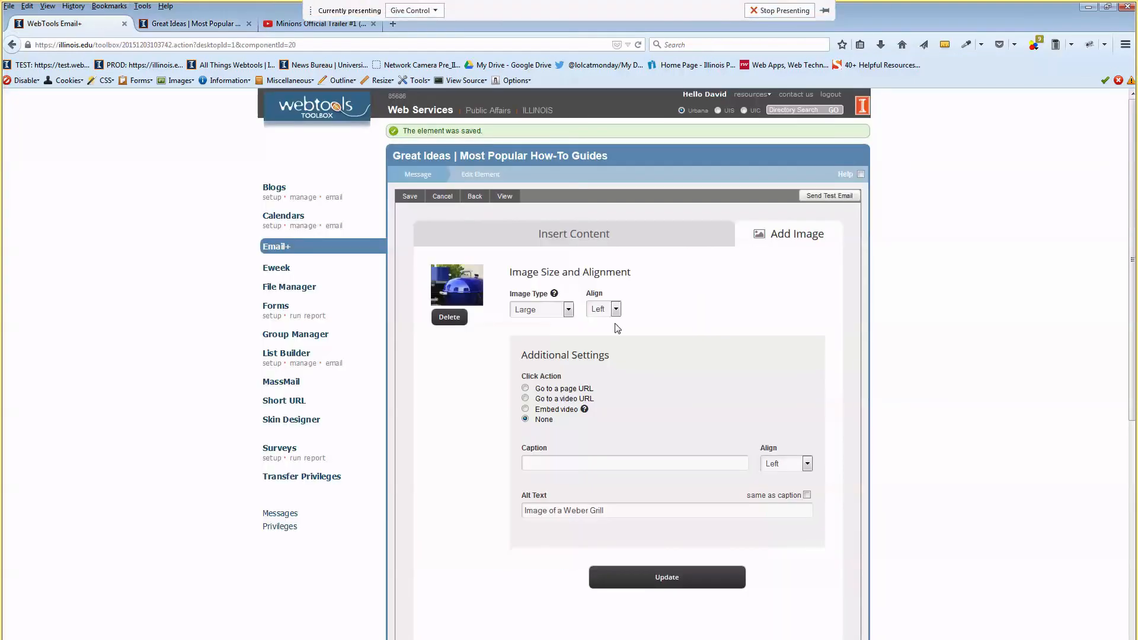
click(422, 174)
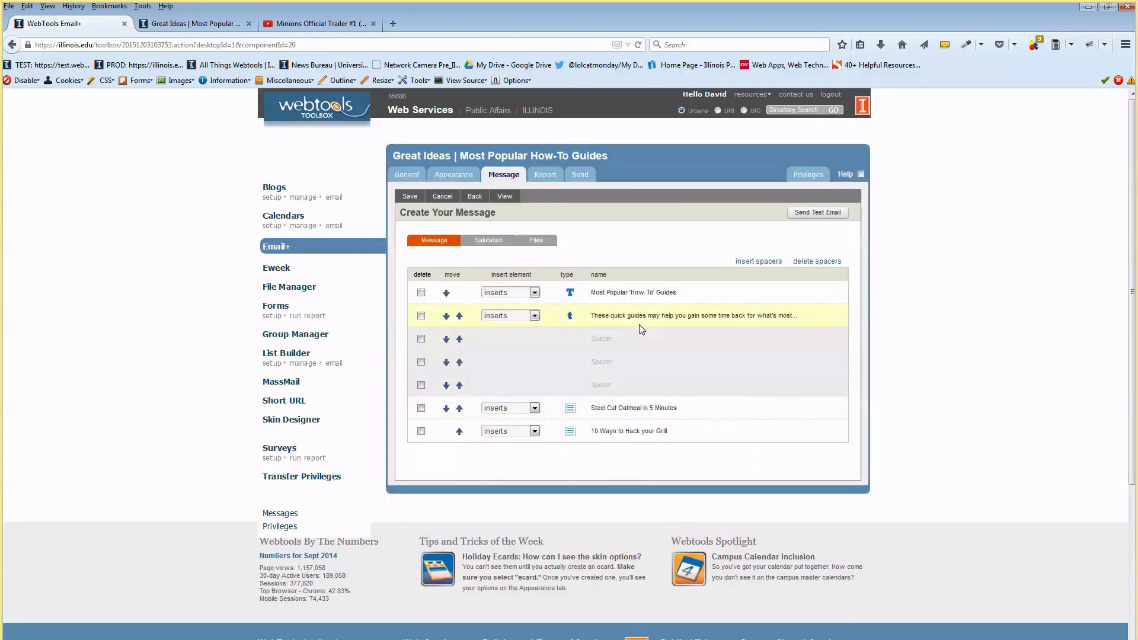
click(656, 409)
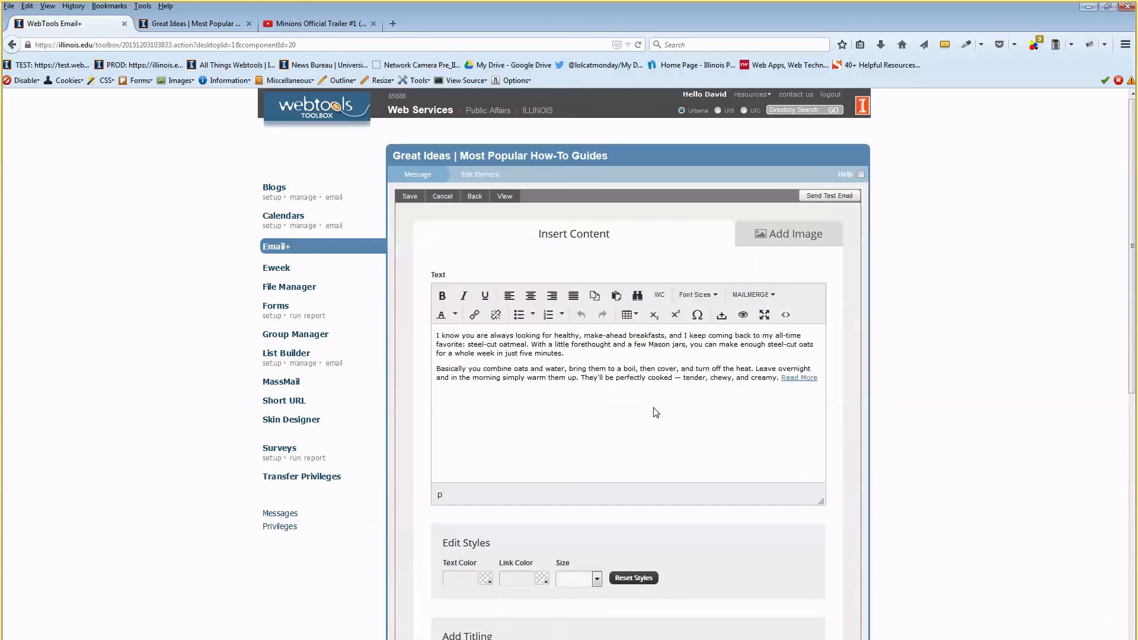
scroll(657, 413, down, 4)
scroll(656, 406, up, 5)
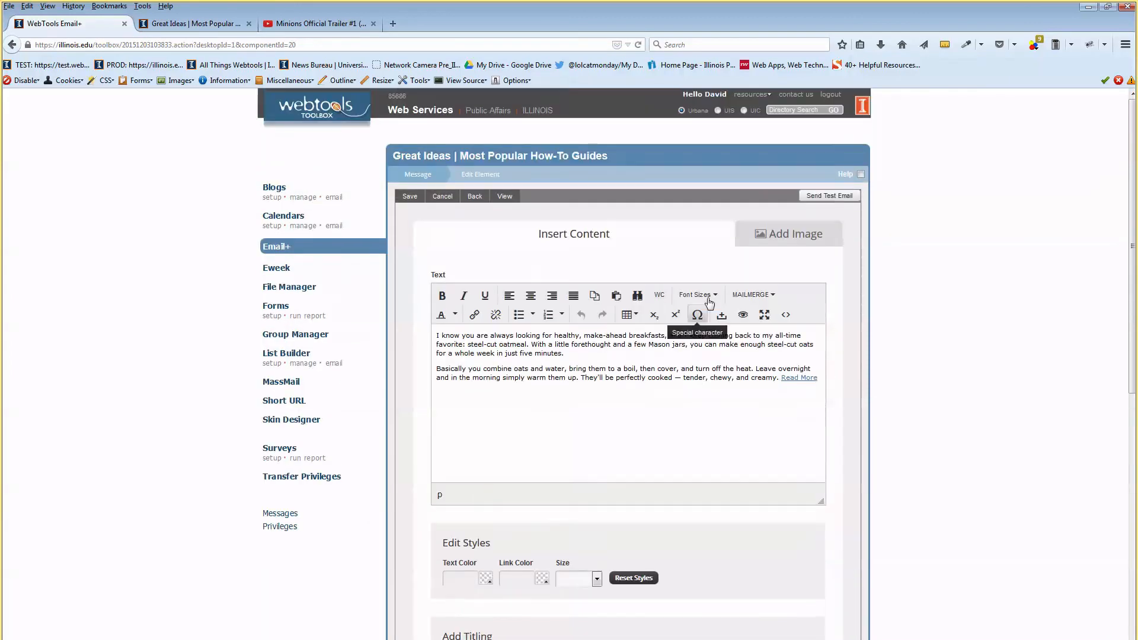
click(790, 236)
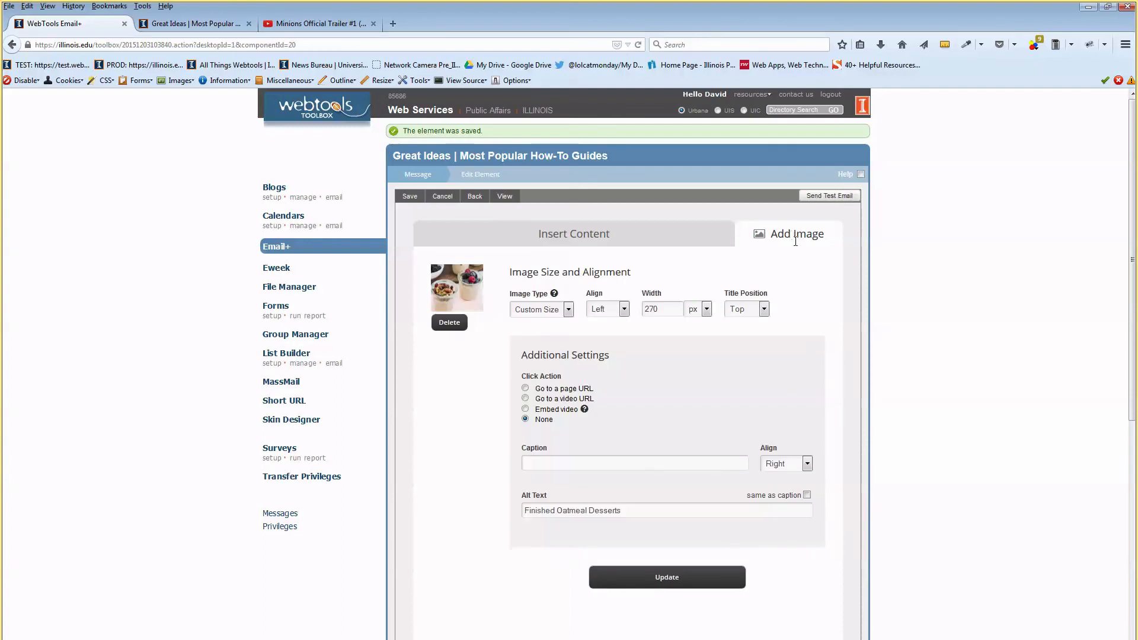
click(764, 309)
click(765, 324)
click(195, 21)
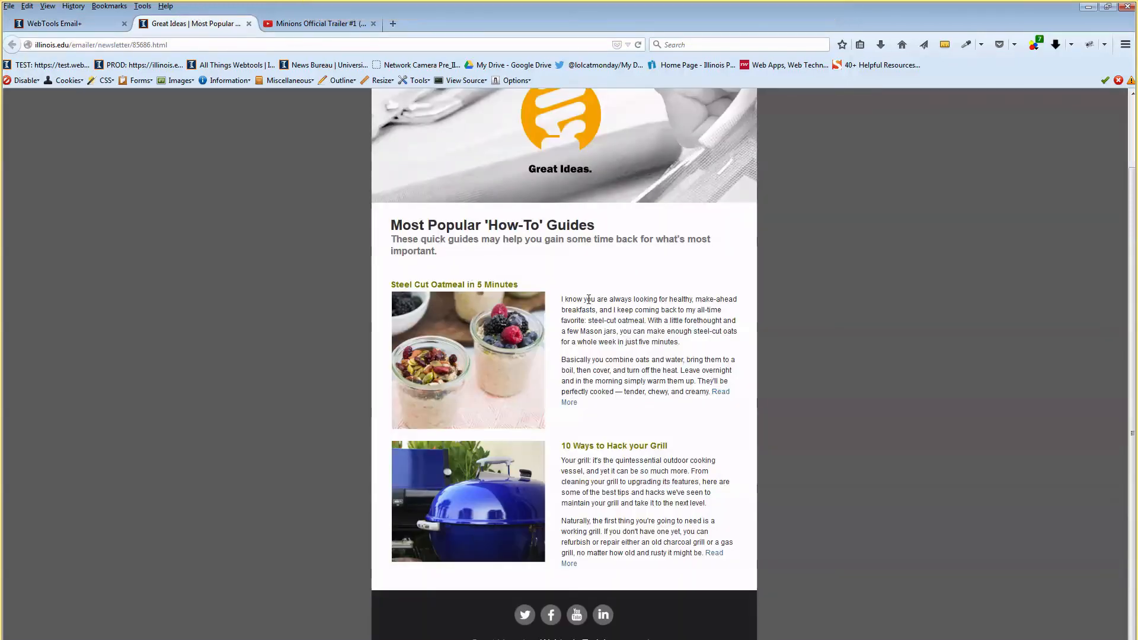
key(F5)
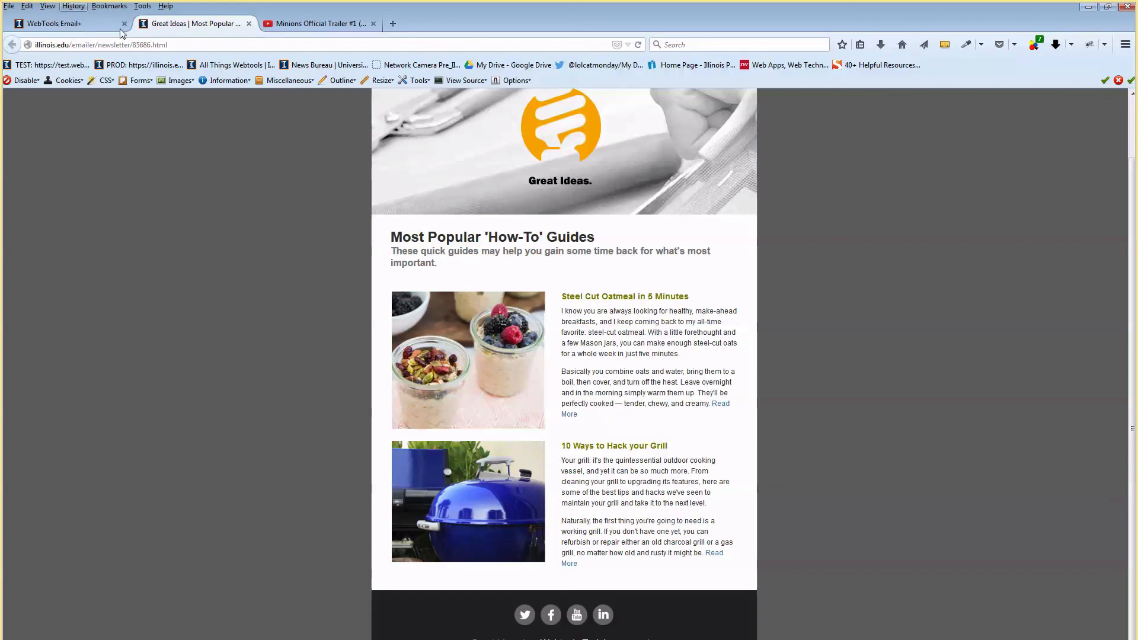
click(67, 25)
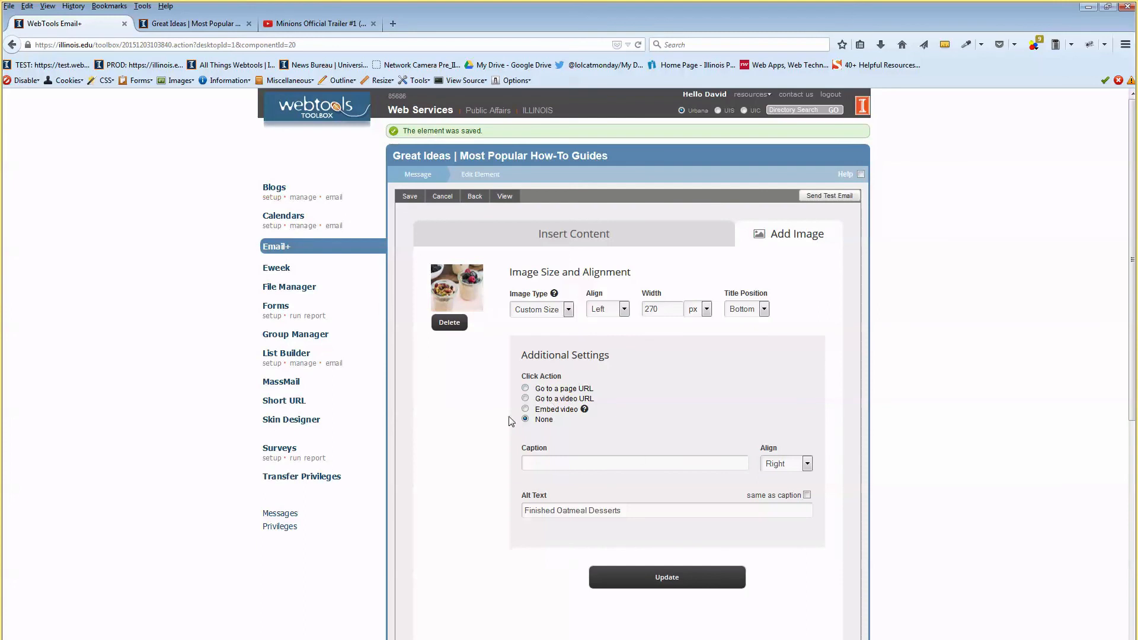
Step: Return to the message's element list and insert a content element below "10 Ways to Hack your Grill"
click(421, 175)
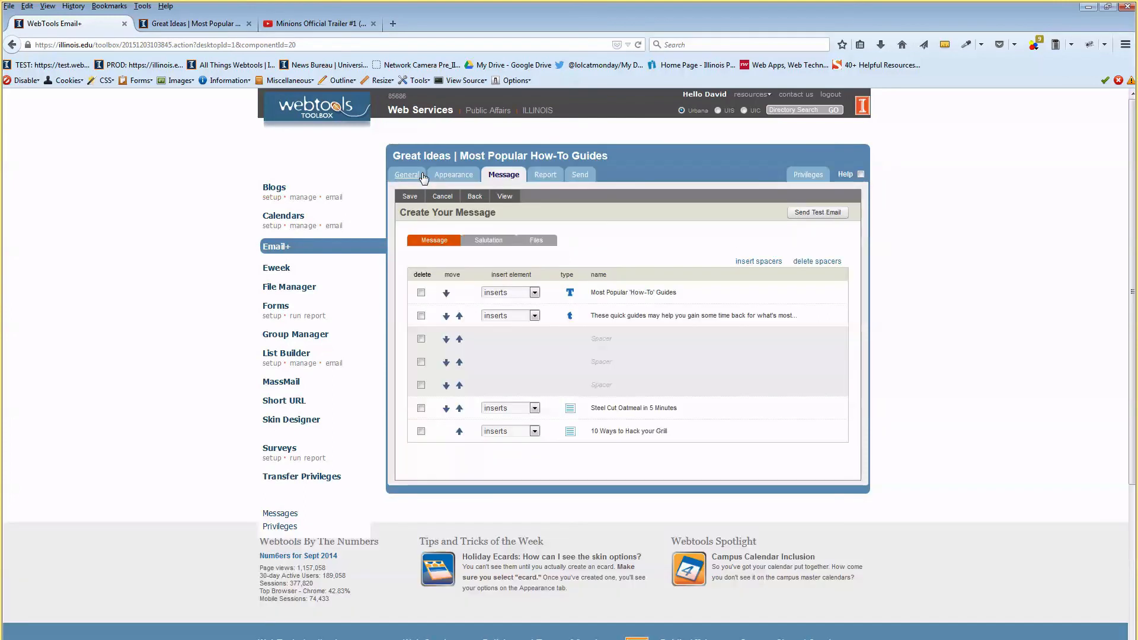
click(535, 431)
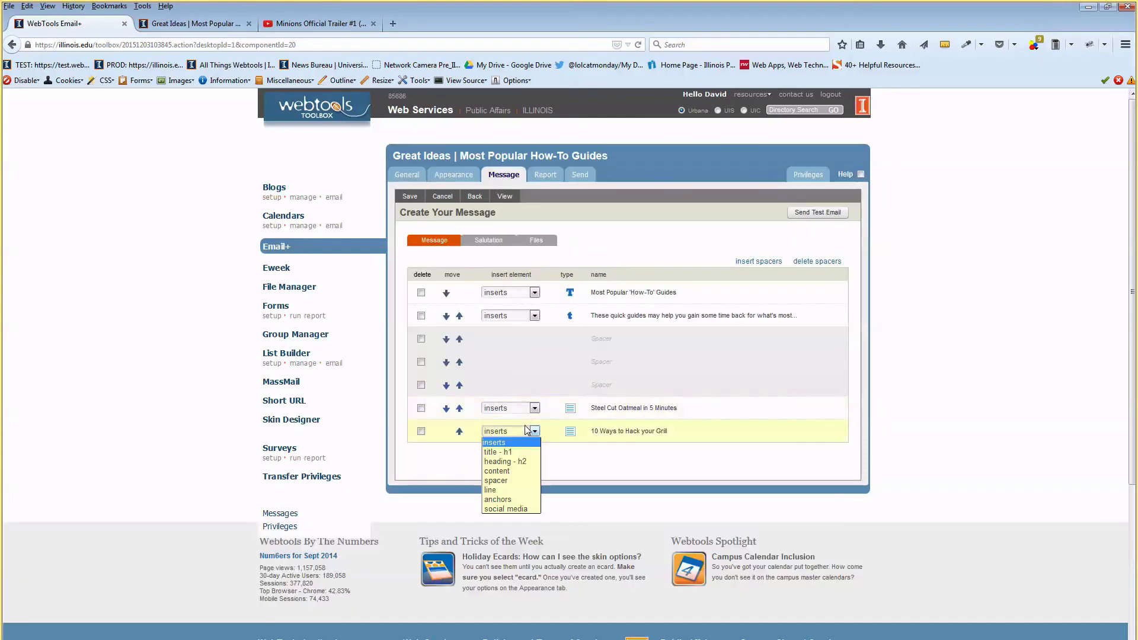
click(521, 469)
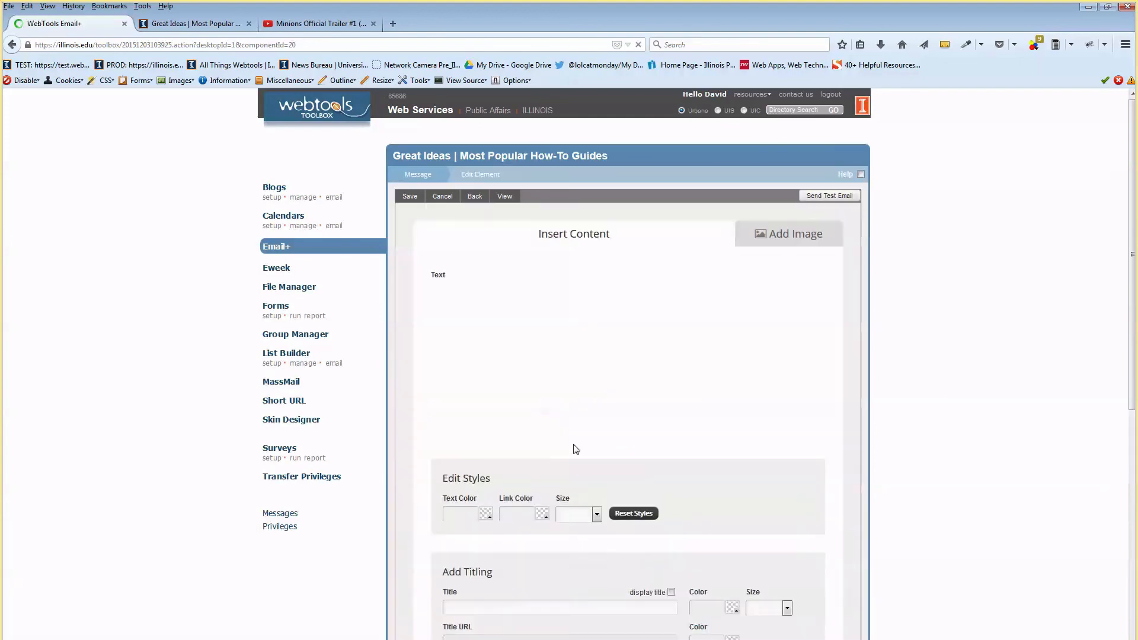
Step: Copy both paragraphs under "Easy DIY Smart Phone Repairs" from Email-Copy.docx in Word into the new content element's text
drag(518, 8, 706, 112)
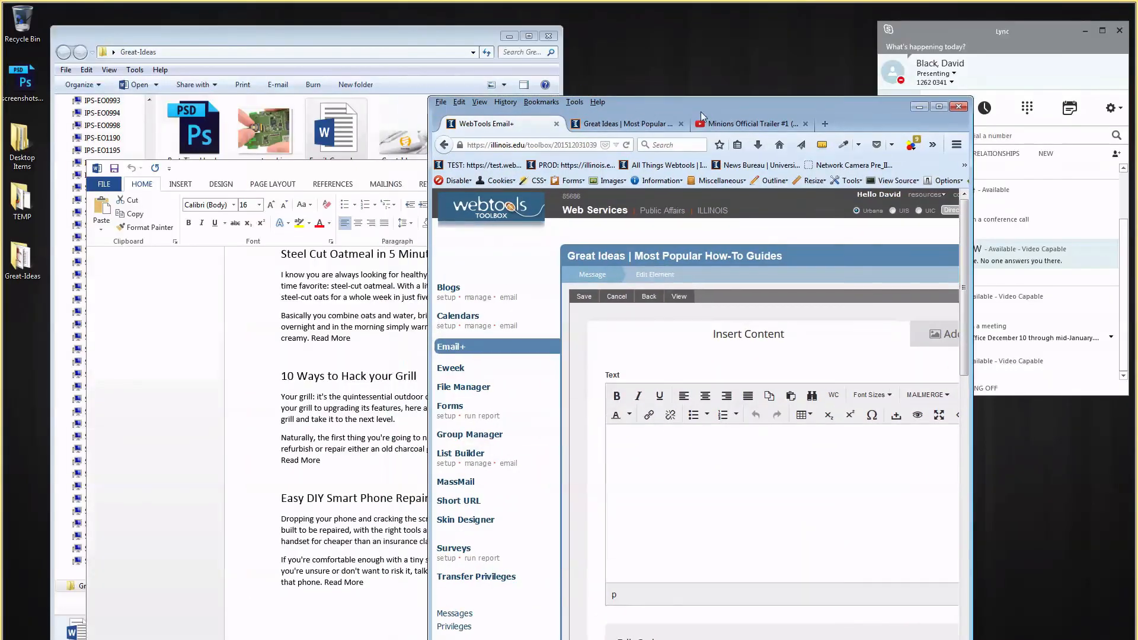
click(403, 565)
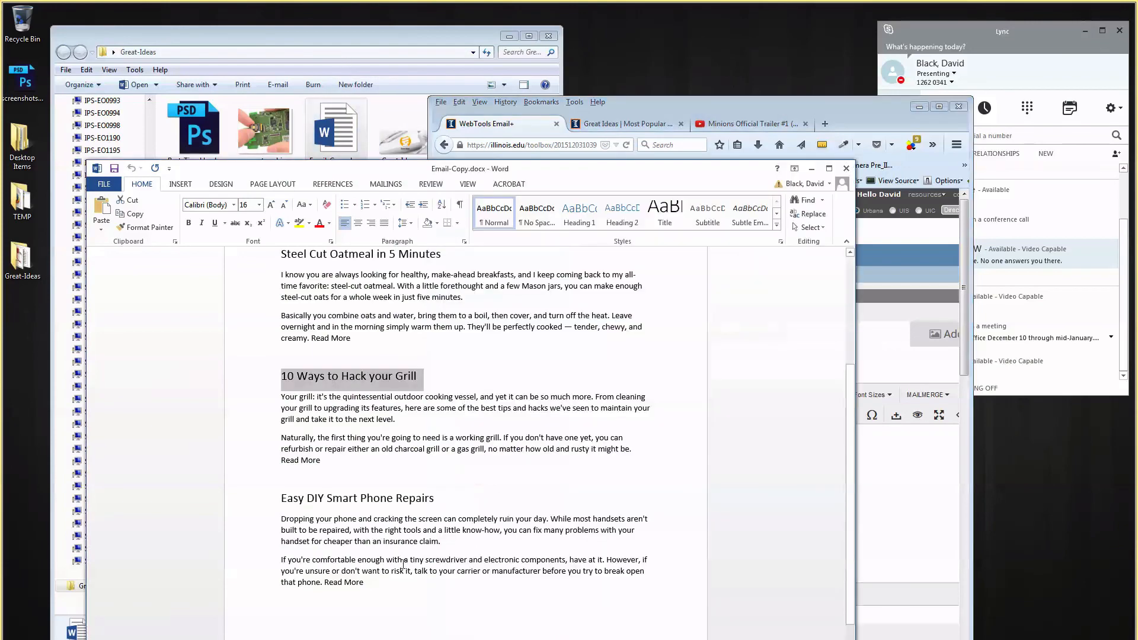
drag(417, 597, 276, 514)
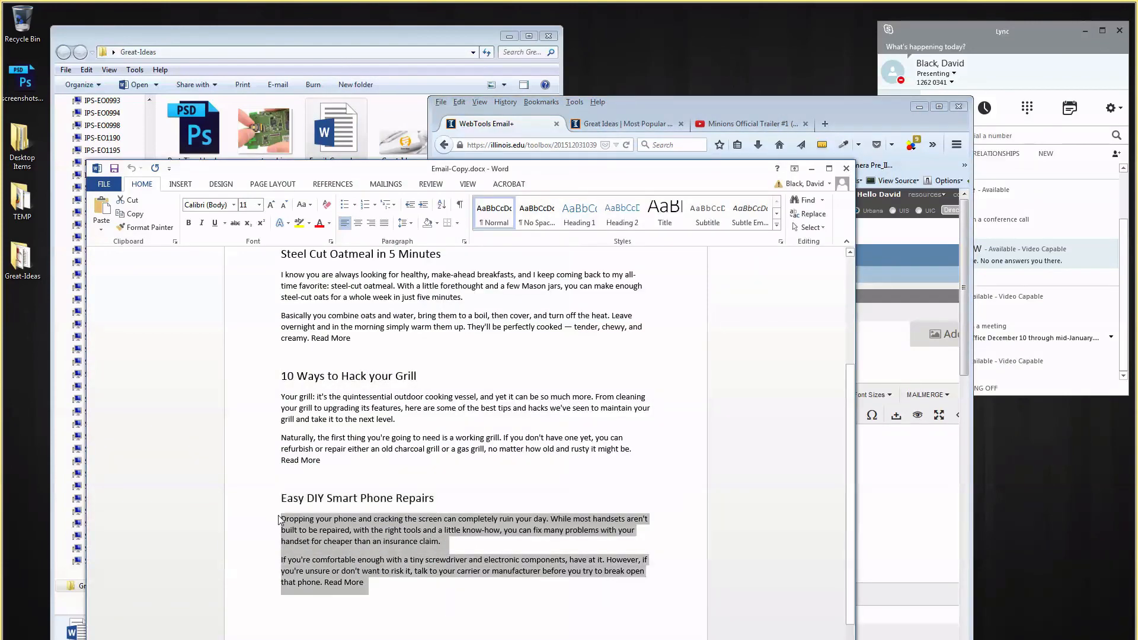
click(867, 457)
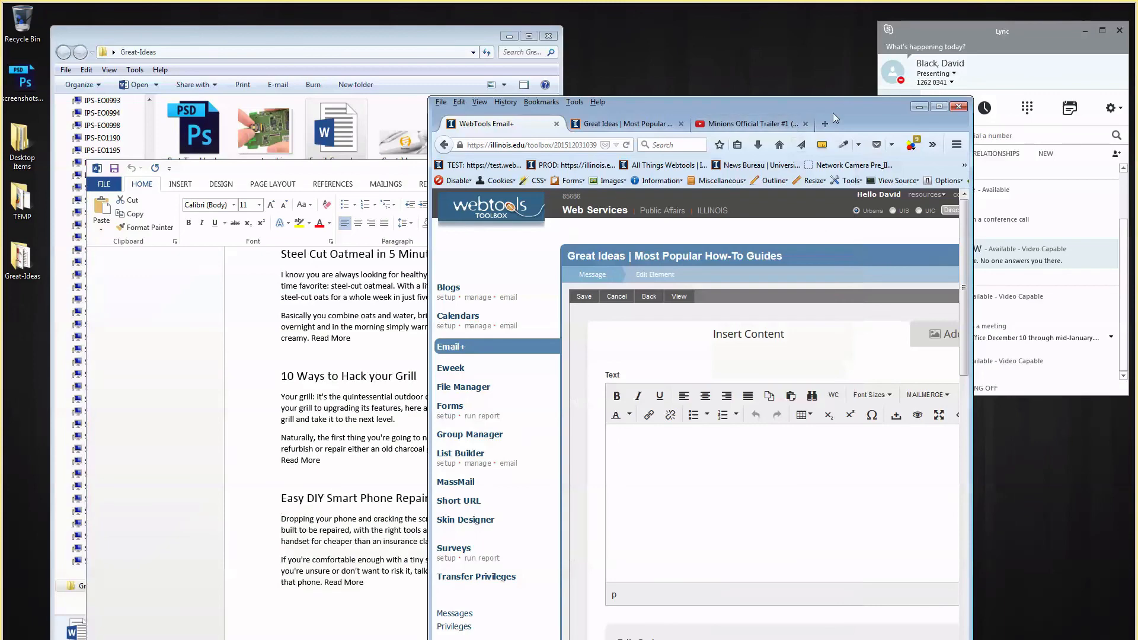
drag(837, 108, 705, 55)
click(672, 364)
click(672, 363)
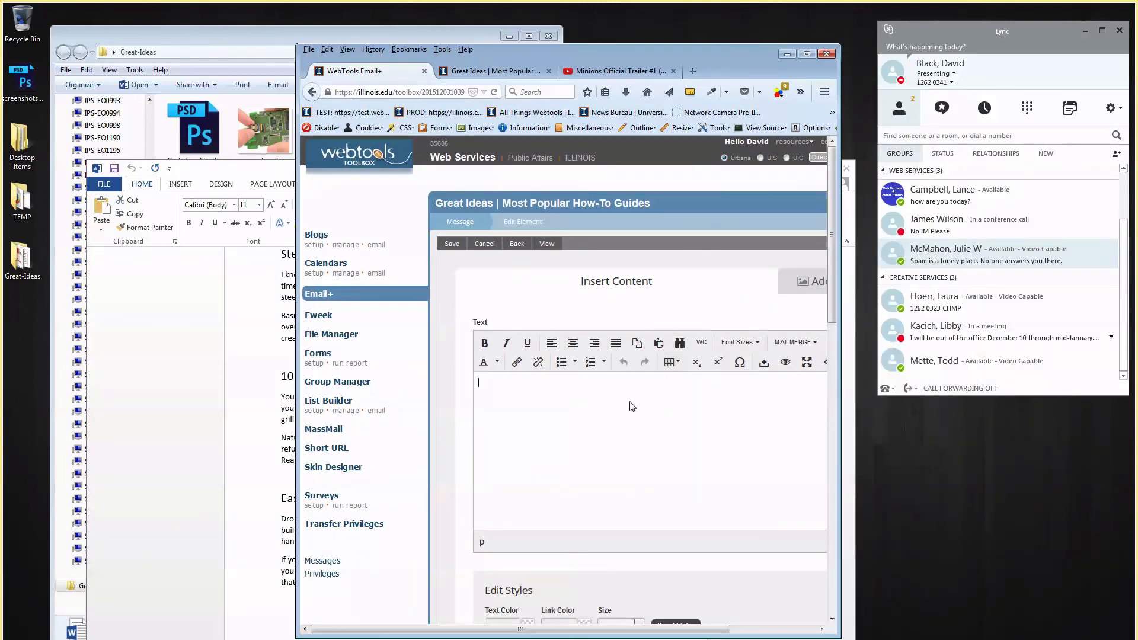
key(ctrl+v)
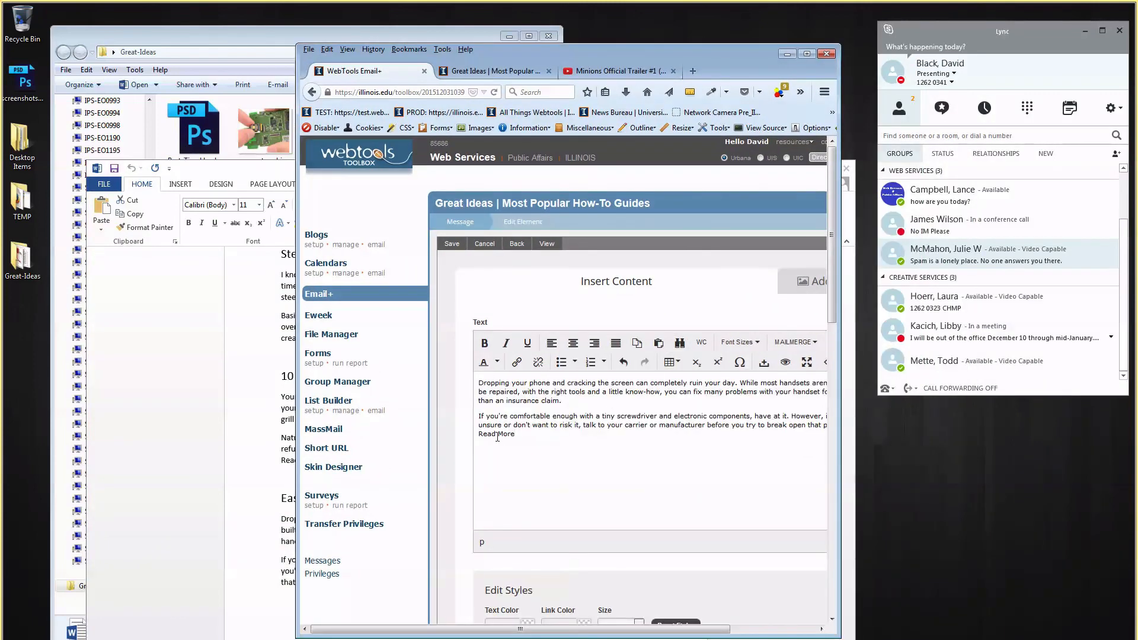
Step: Link the "Read More" text at the end of the phone repair article to the placeholder URL #
drag(513, 435, 479, 434)
click(516, 362)
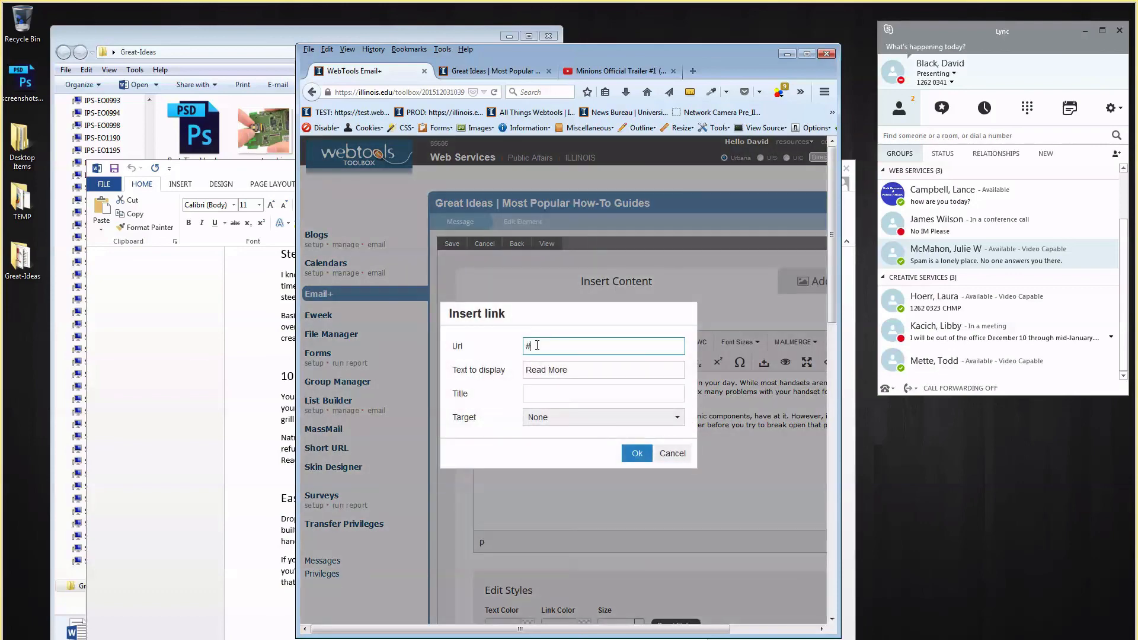
text(#)
click(637, 453)
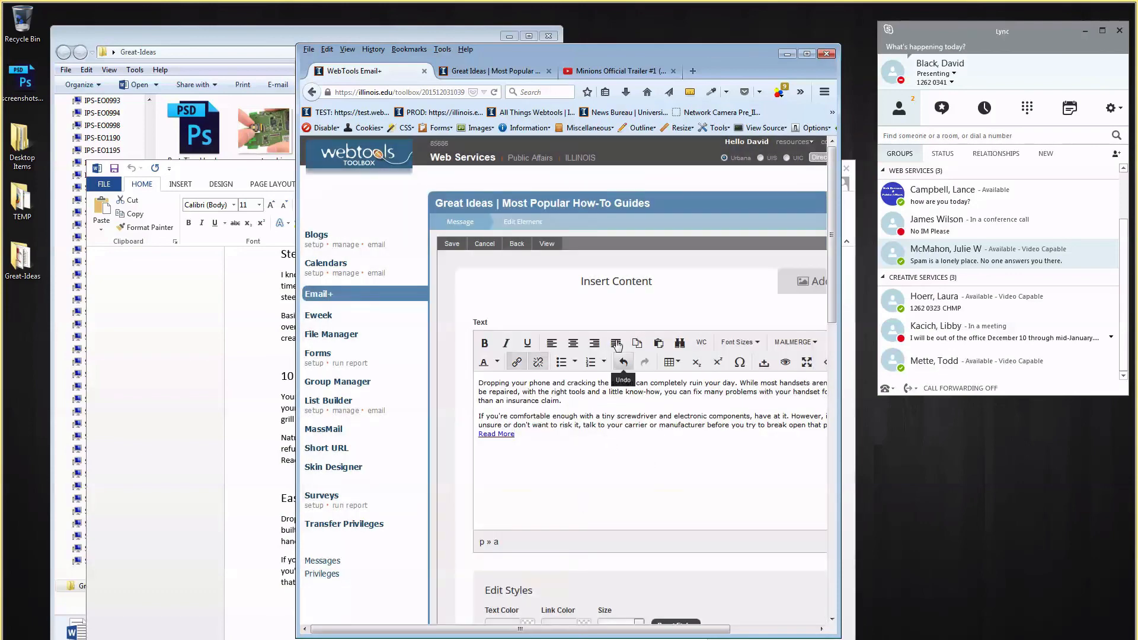
Step: Copy the heading "Easy DIY Smart Phone Repairs" from the Word document into the element's title, enable its display and save the element
scroll(655, 454, down, 5)
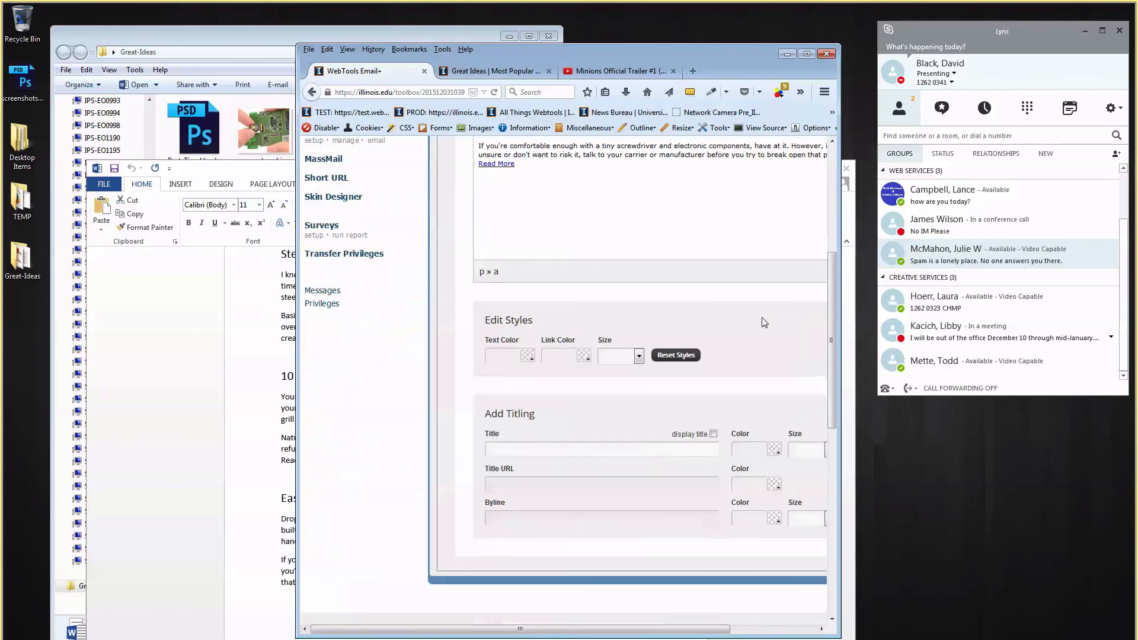
drag(839, 354, 967, 354)
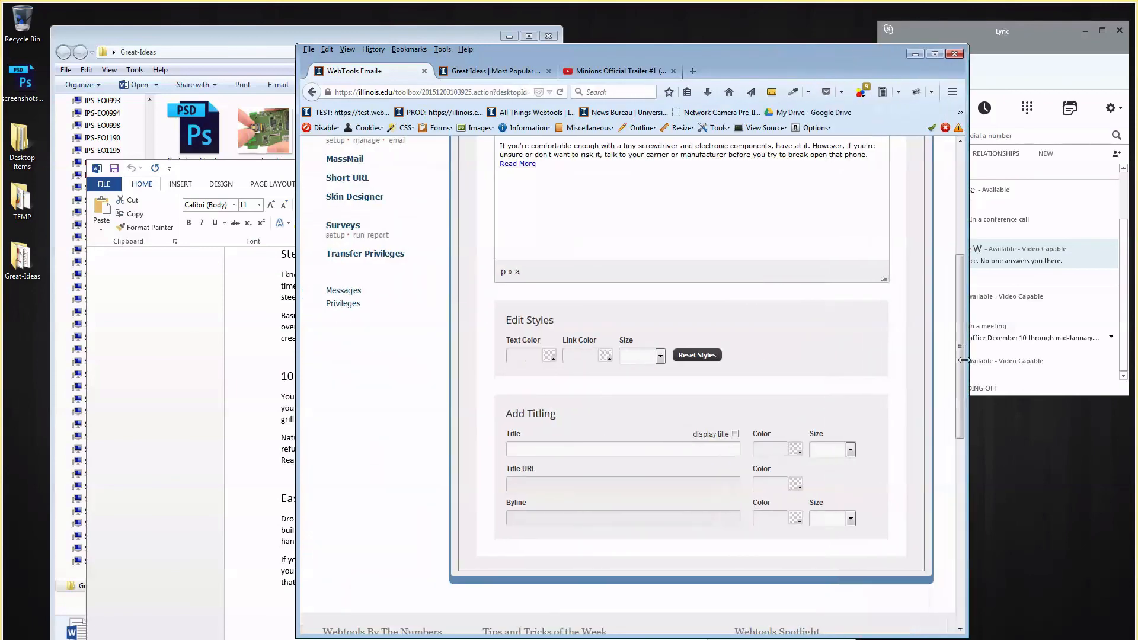
drag(617, 48, 715, 64)
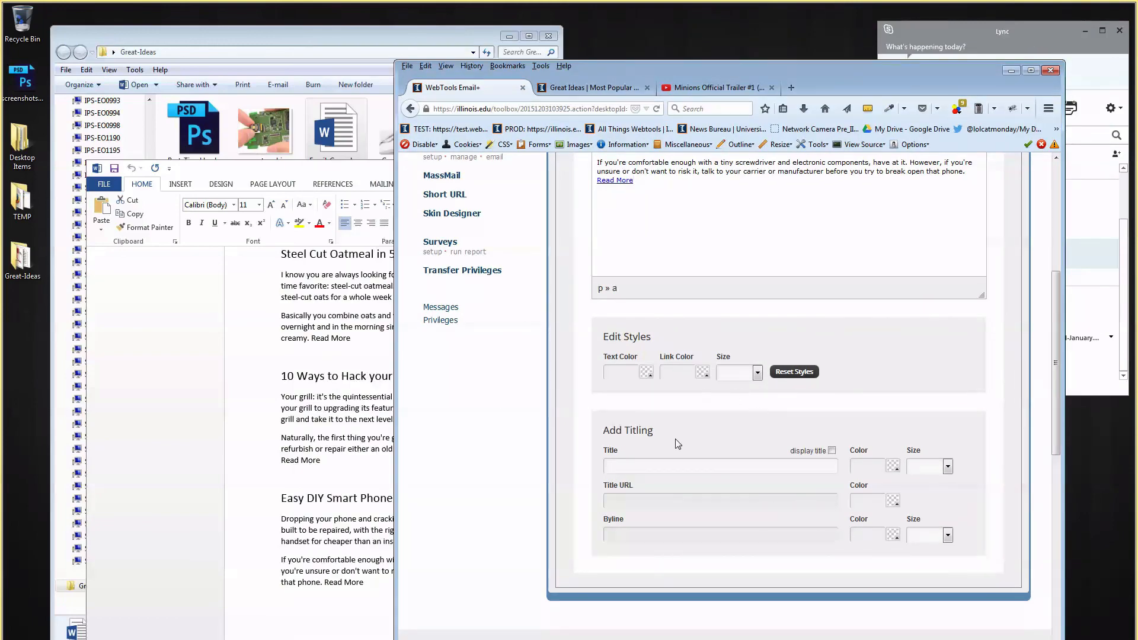
click(346, 368)
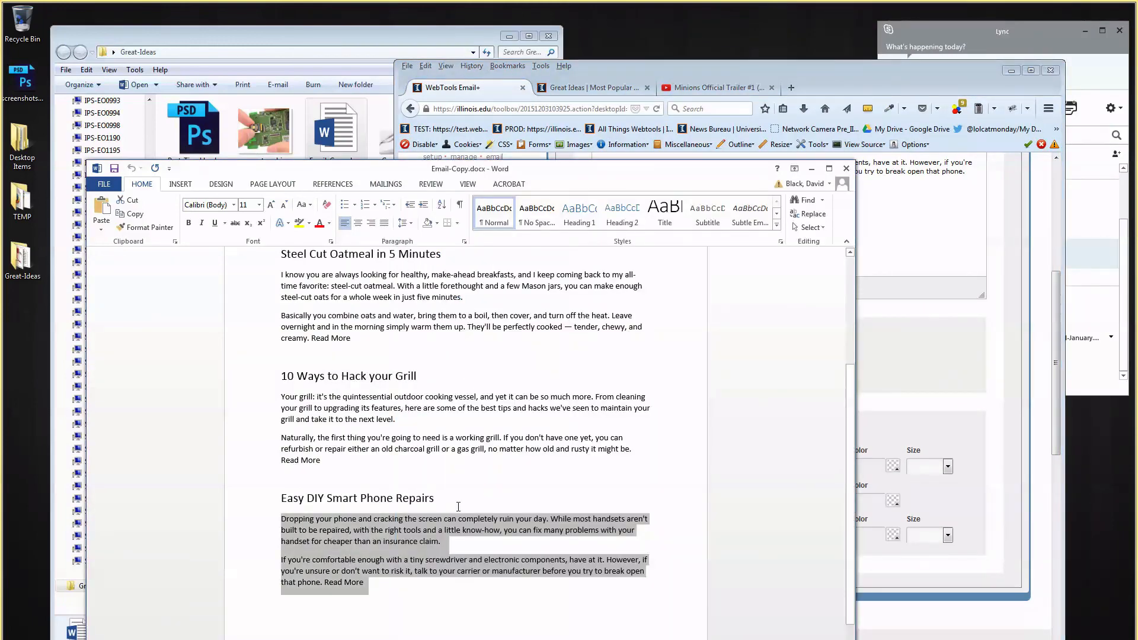
drag(458, 506, 281, 495)
key(ctrl+c)
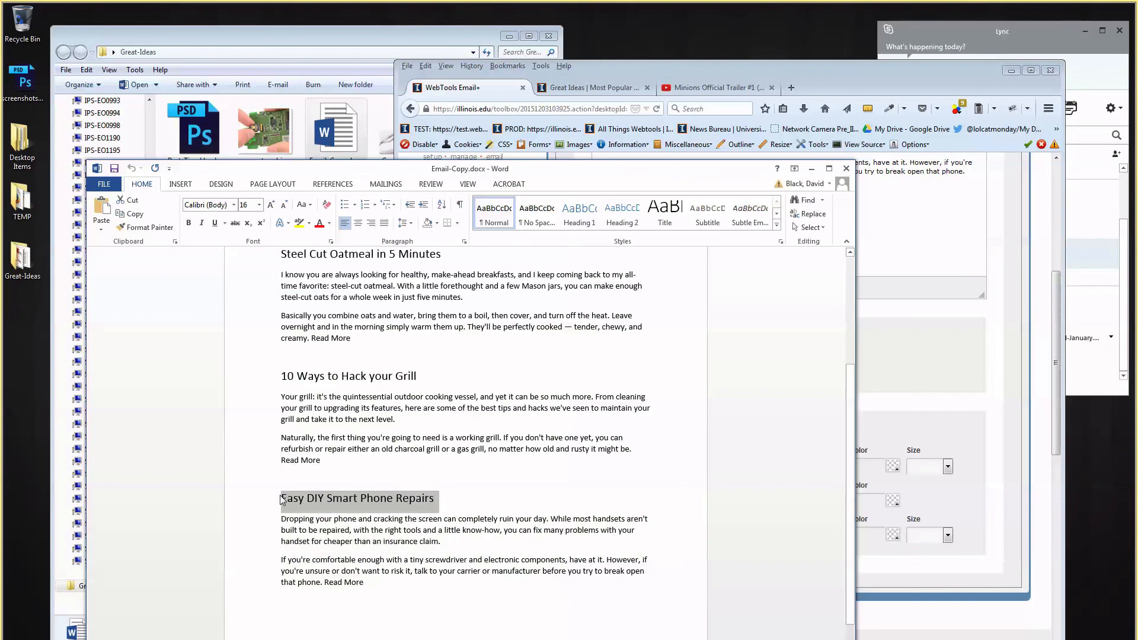
click(919, 437)
click(709, 466)
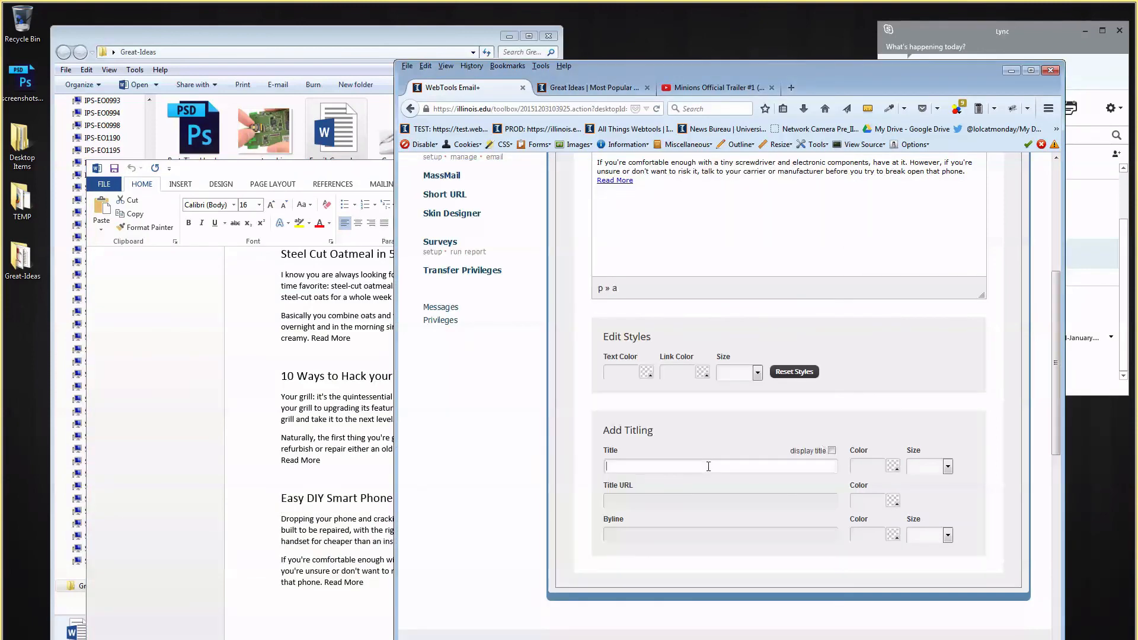
key(ctrl+v)
click(832, 450)
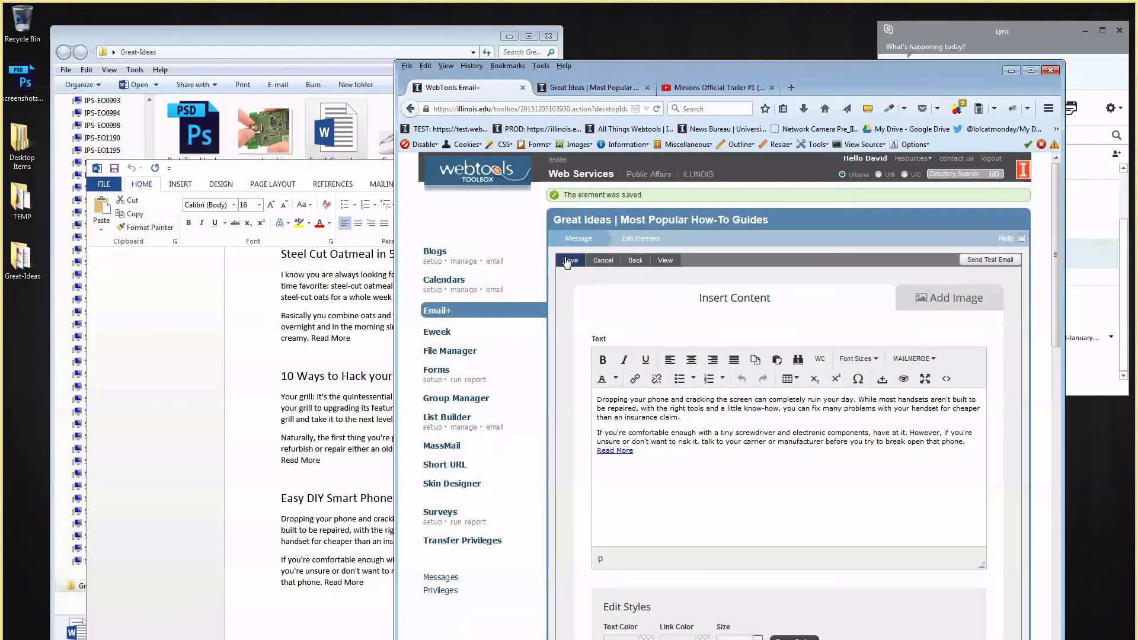
Step: Upload computer-chip.png from the Great-Ideas folder as the phone repair article's image
click(930, 301)
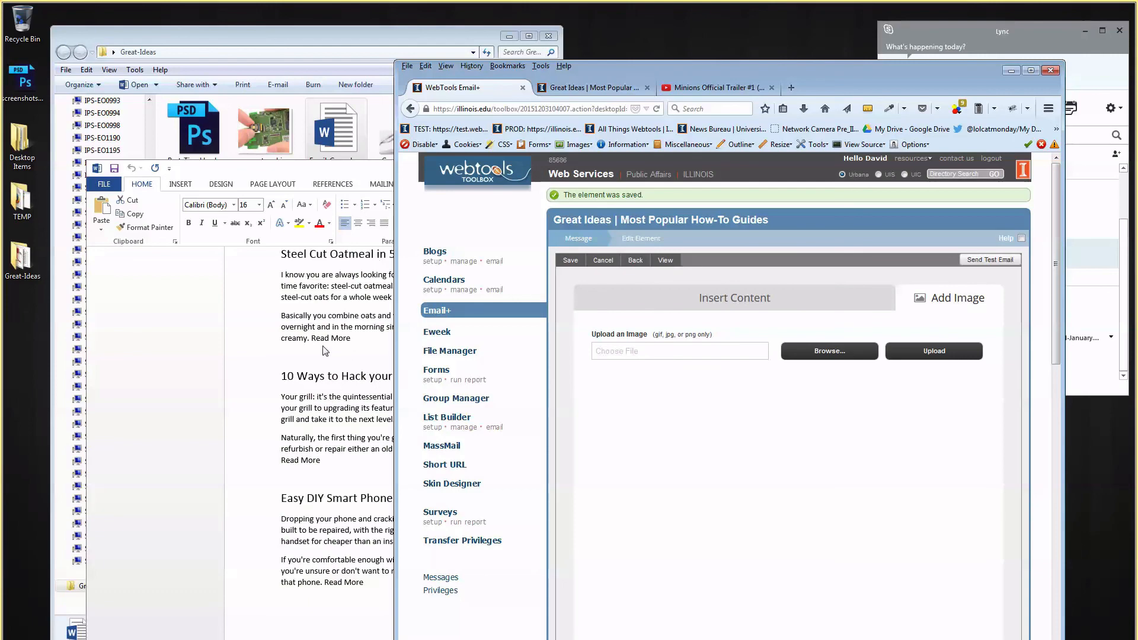
click(839, 352)
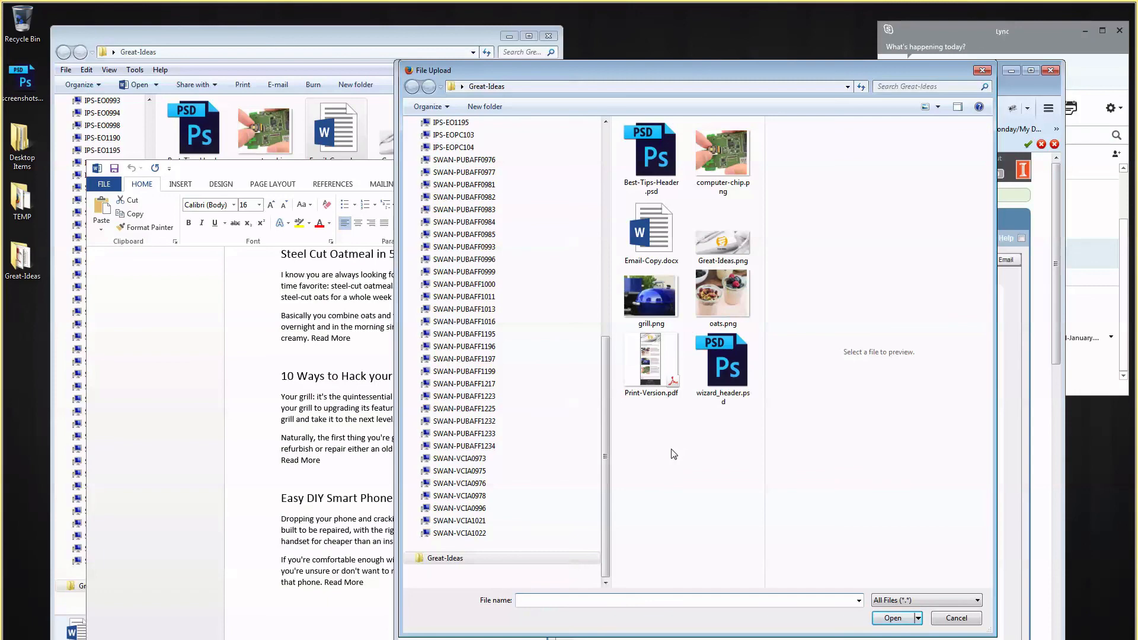
double_click(721, 157)
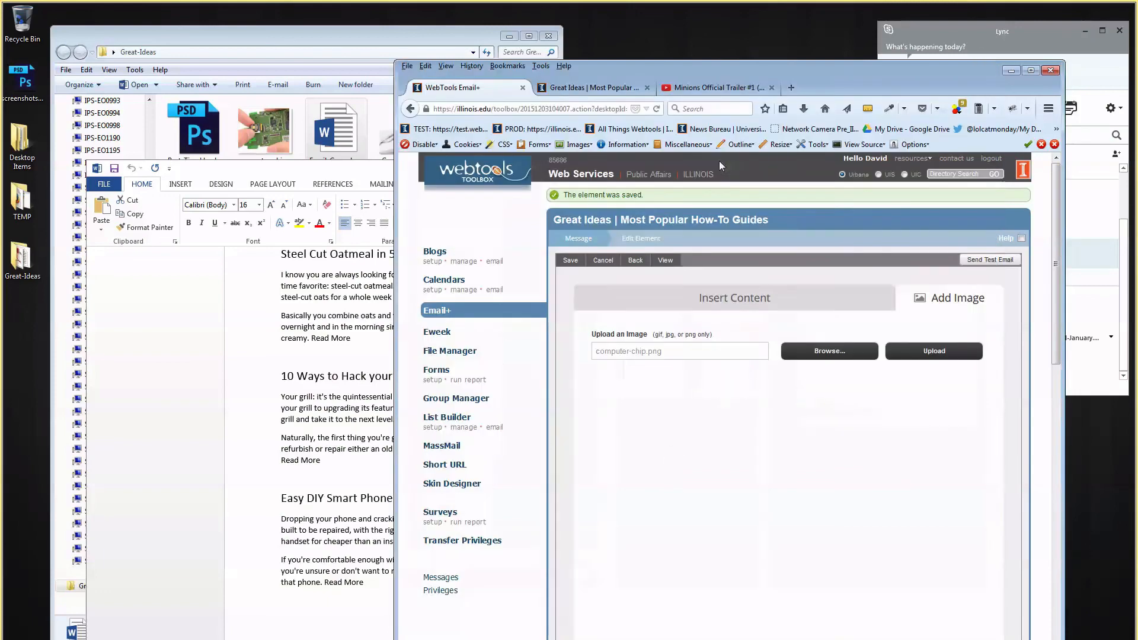
click(902, 354)
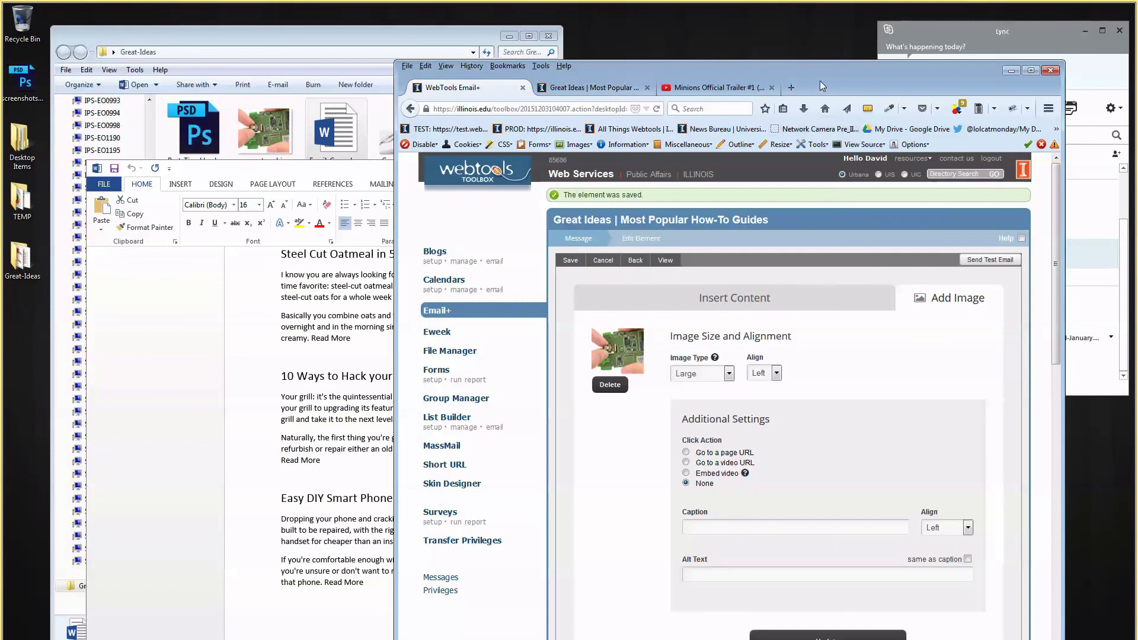
Step: Set the uploaded image's alt text to "Image of a computer chip", update it, return to the message and save the email
drag(820, 70, 746, 2)
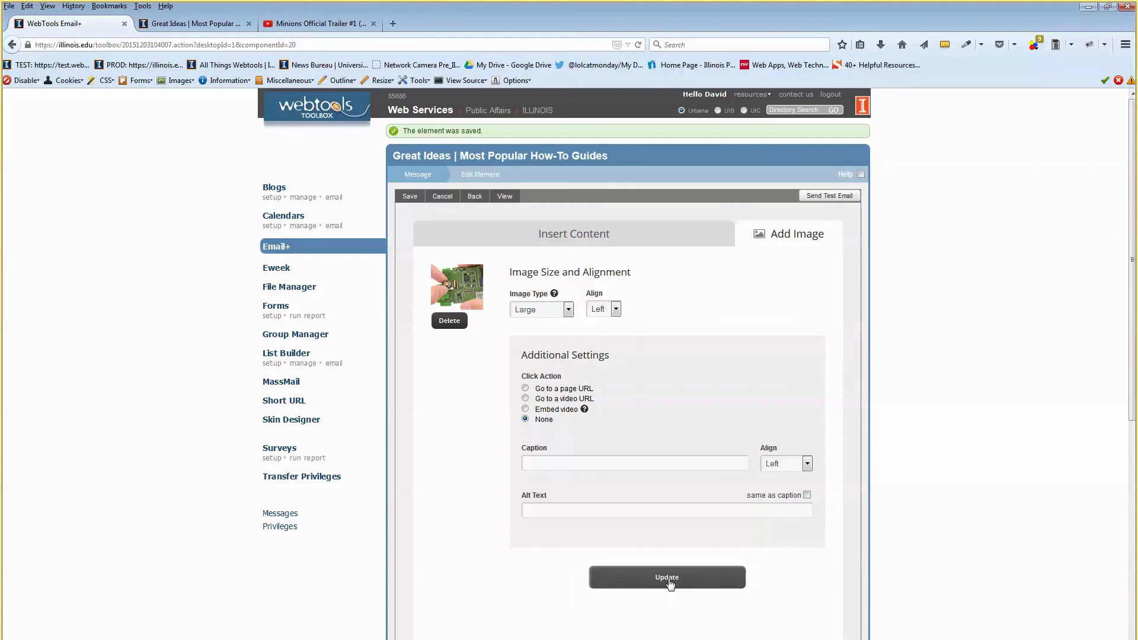
click(546, 510)
text(I)
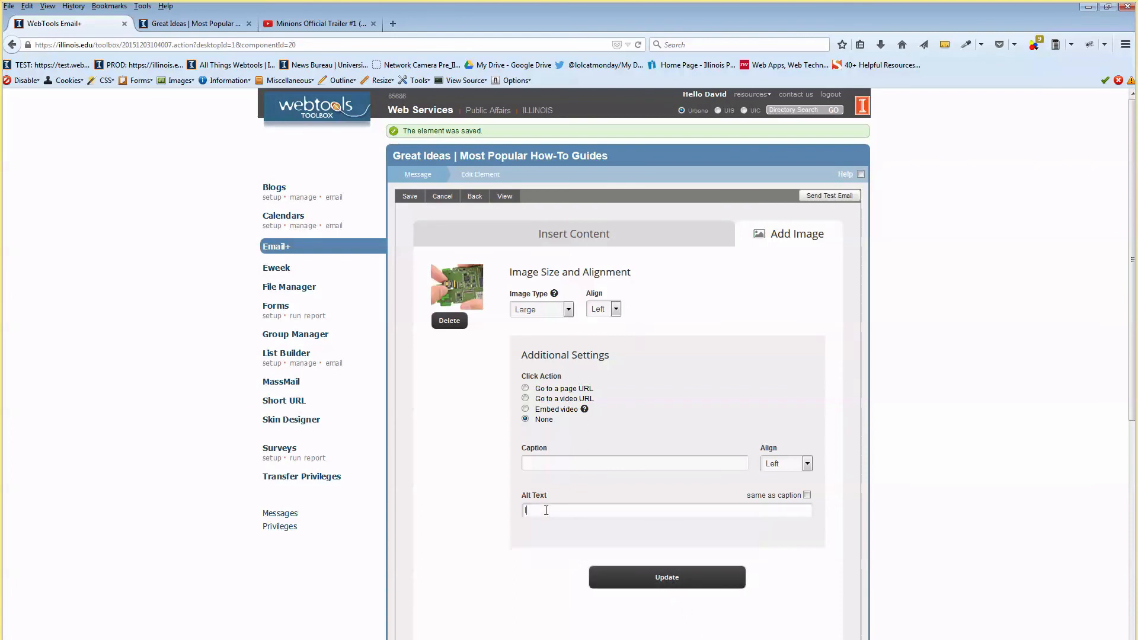
text(mage of a computer chip)
click(735, 578)
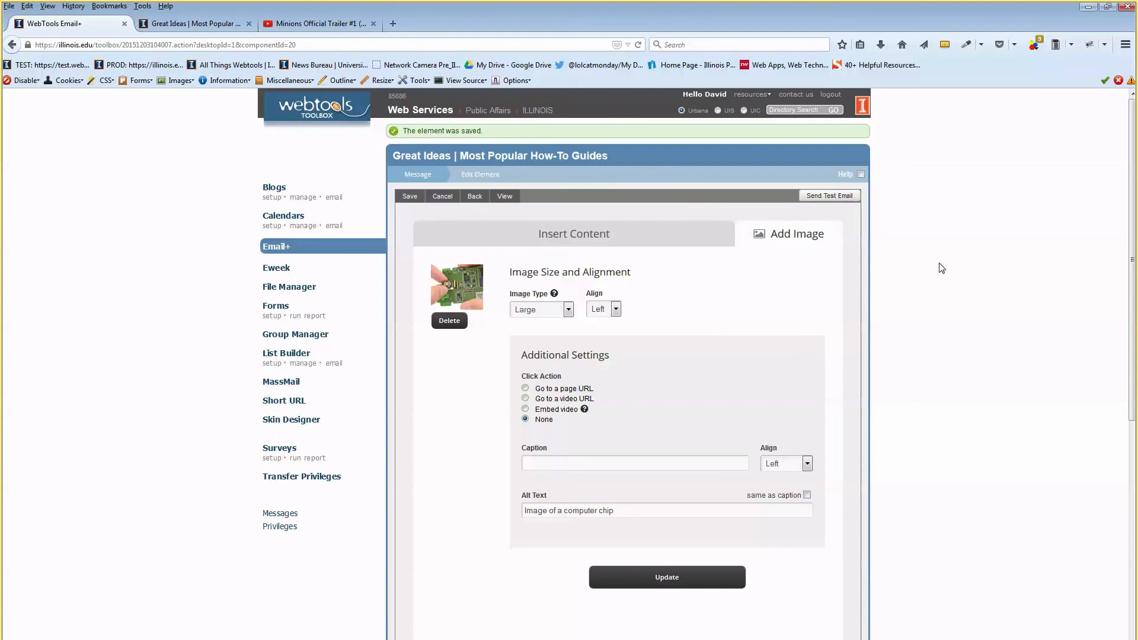
click(409, 196)
click(433, 176)
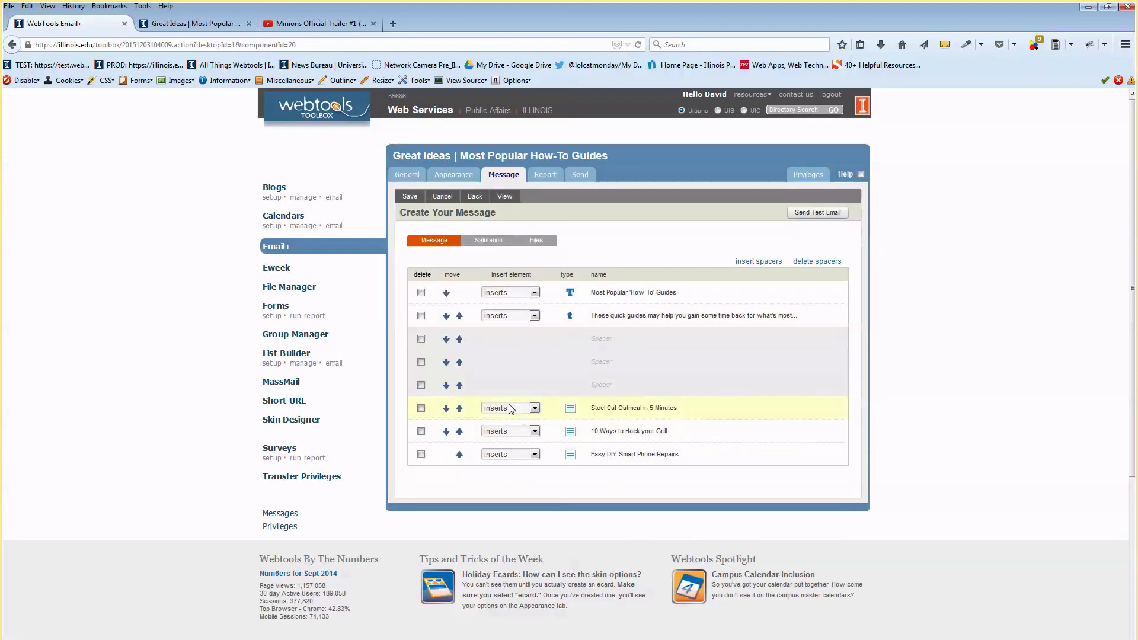
click(410, 195)
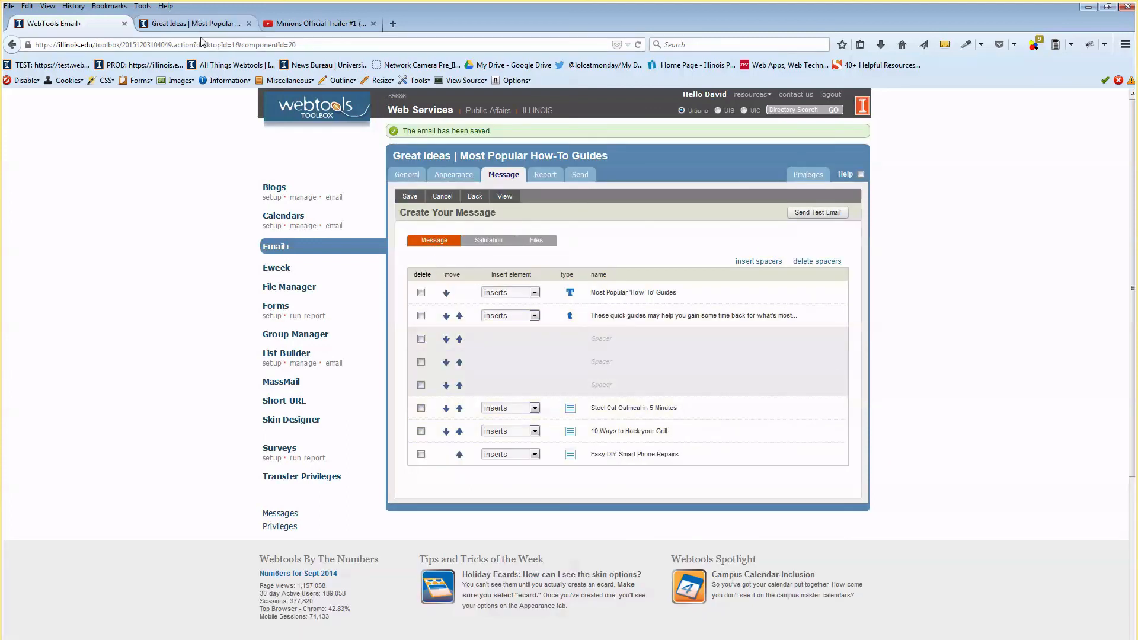
Step: Check the phone repair article's image and title color against the other articles in the newsletter preview, then return to the editor
click(189, 24)
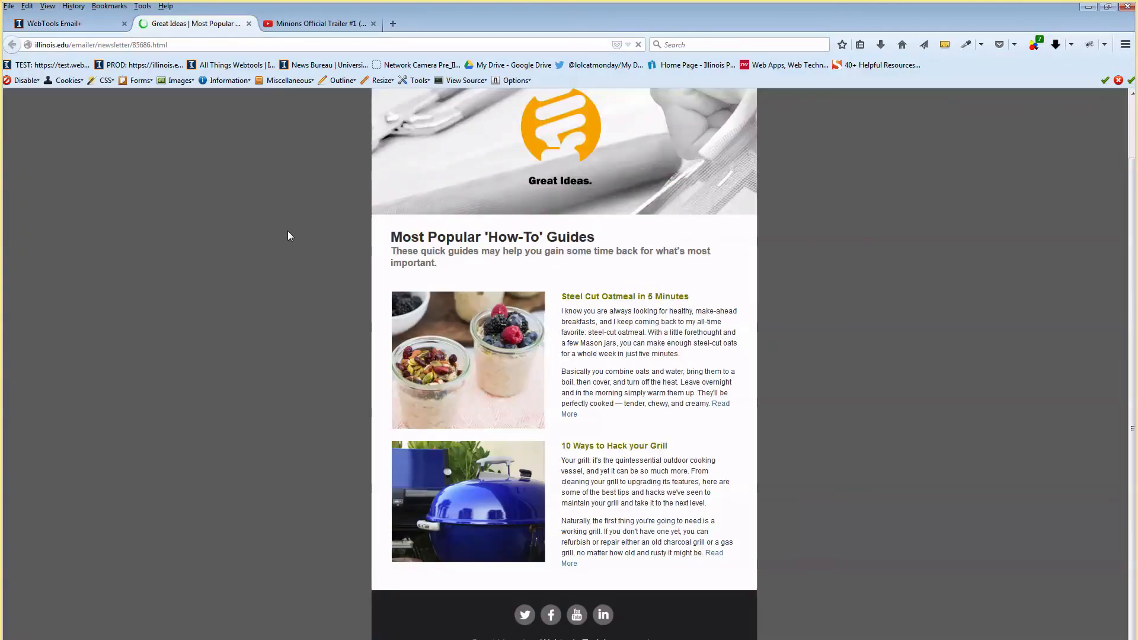
scroll(599, 406, down, 3)
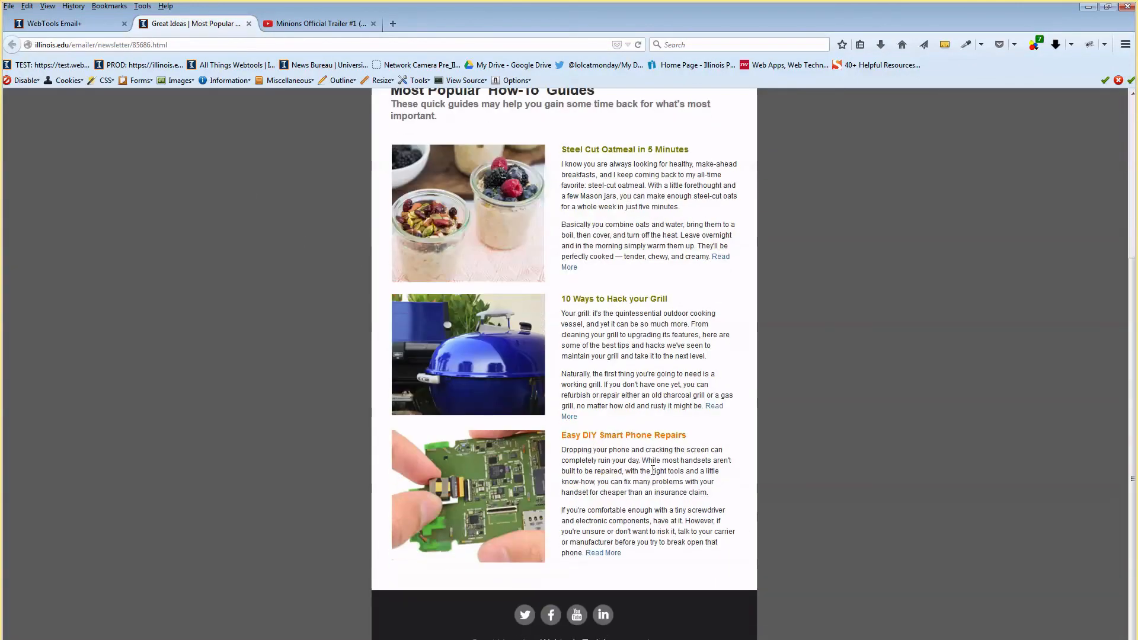
drag(598, 437, 654, 448)
click(655, 448)
click(83, 21)
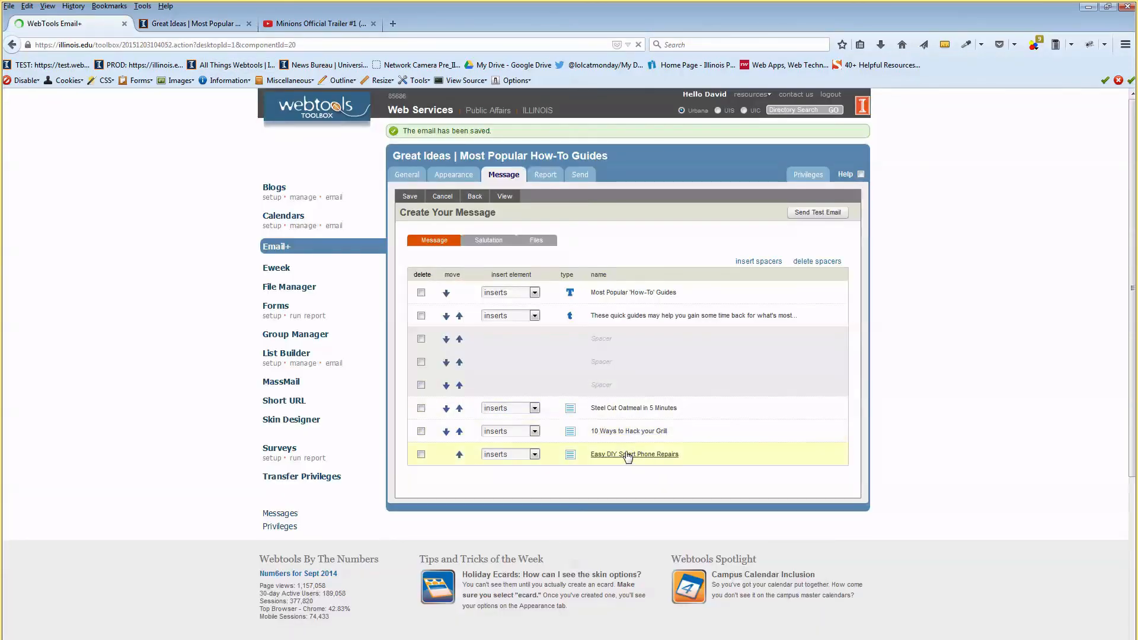
Step: Set the "Easy DIY Smart Phone Repairs" title color to the olive swatch 7f7f00, save the element and reload the newsletter preview
click(630, 457)
scroll(739, 451, down, 5)
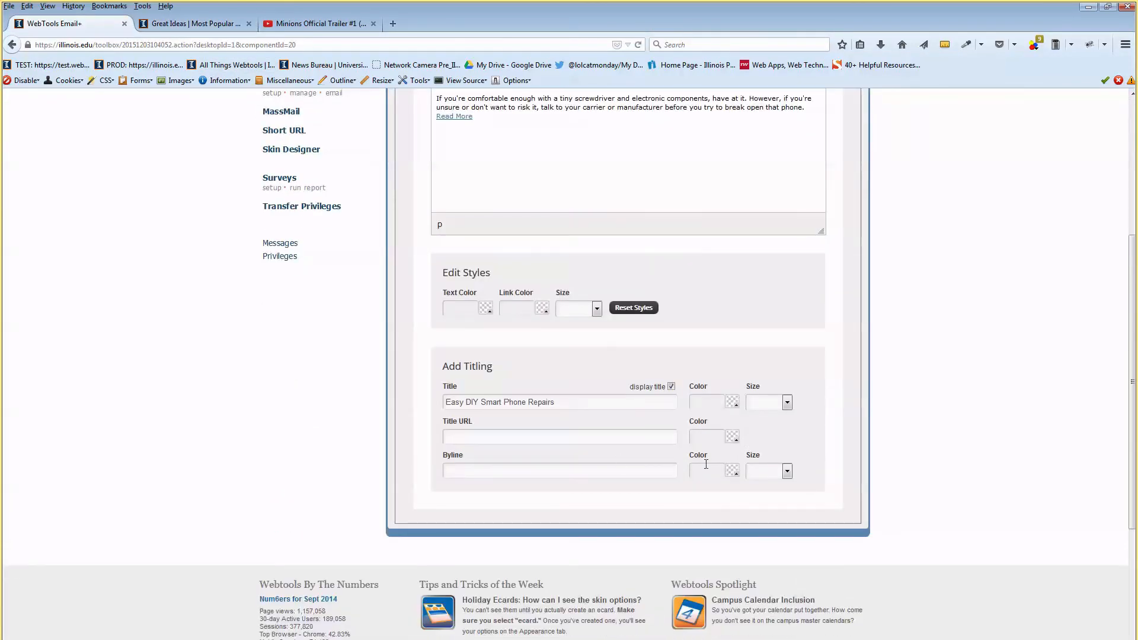
click(733, 402)
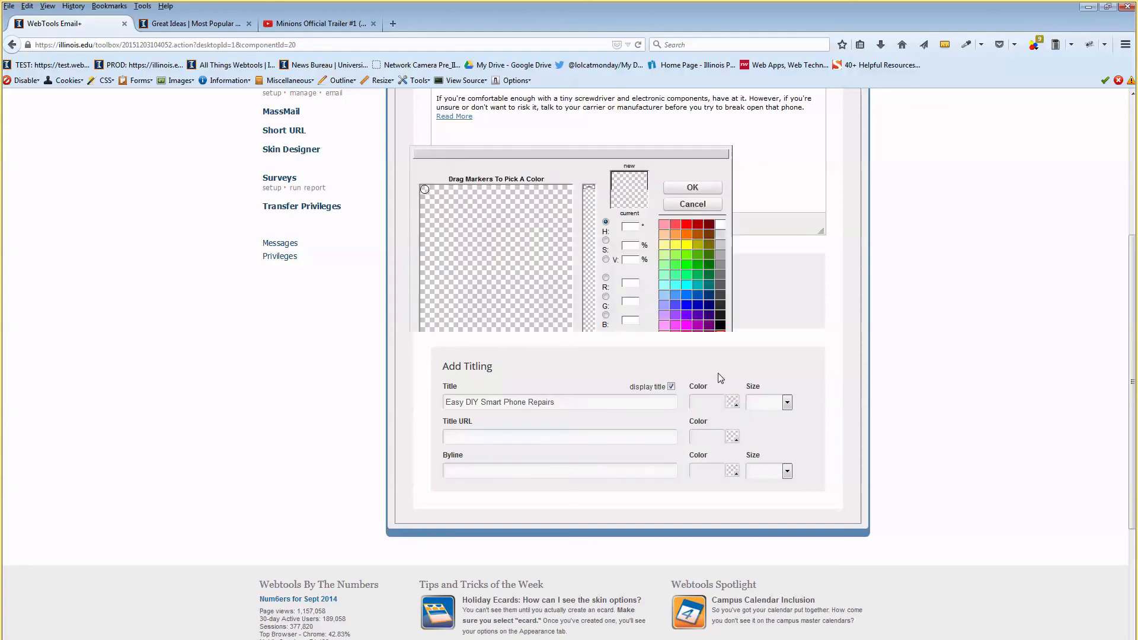
click(706, 246)
click(693, 189)
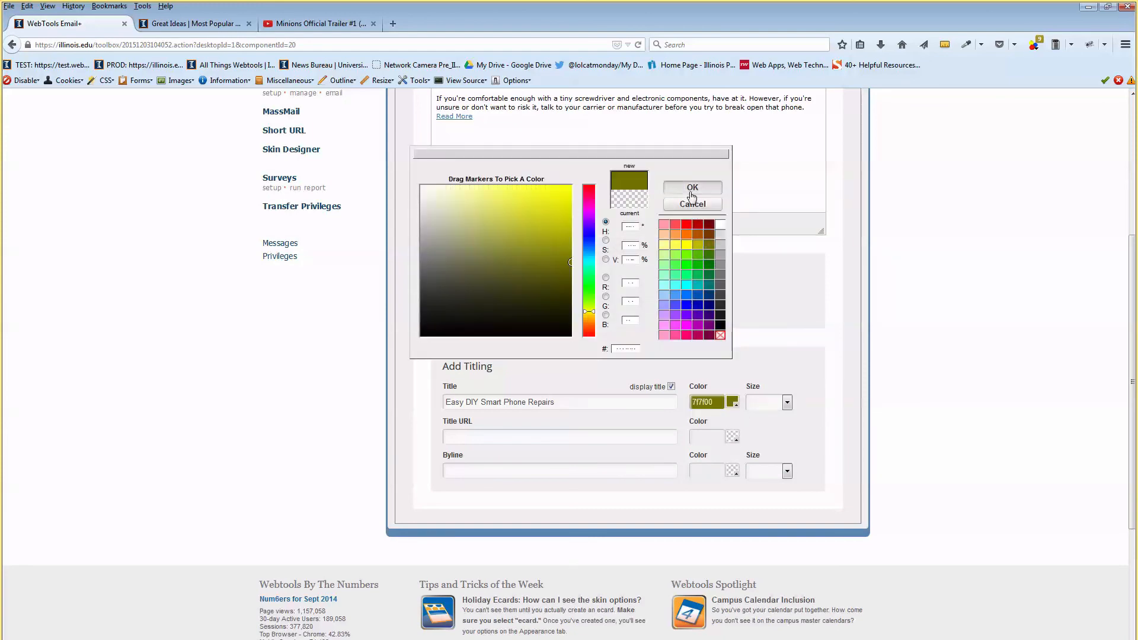
scroll(545, 224, up, 5)
click(410, 194)
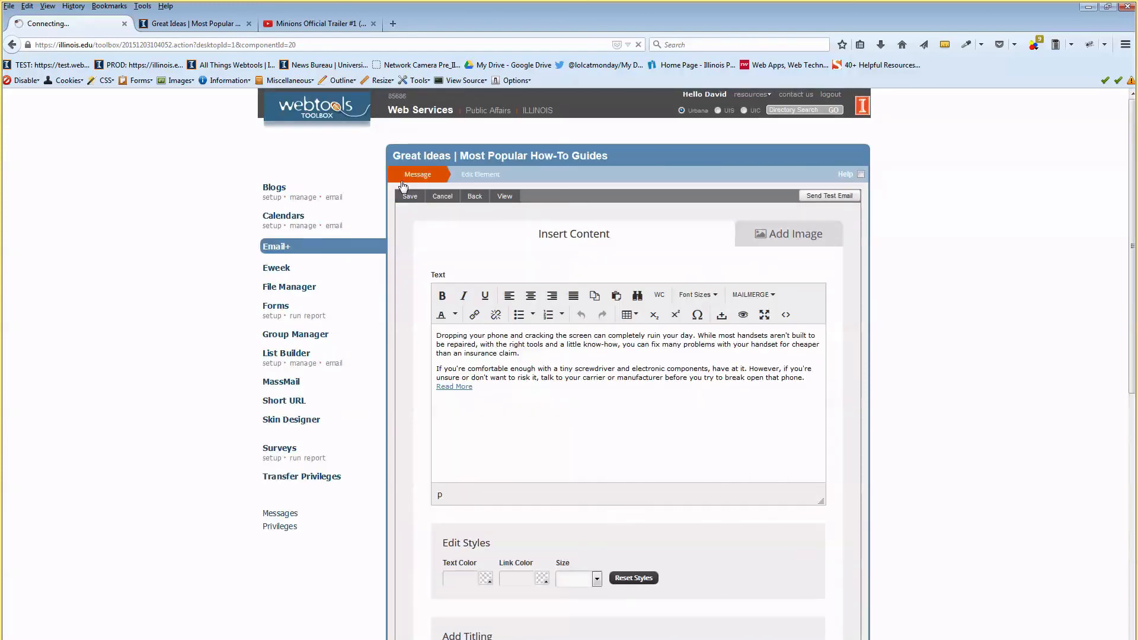
click(199, 25)
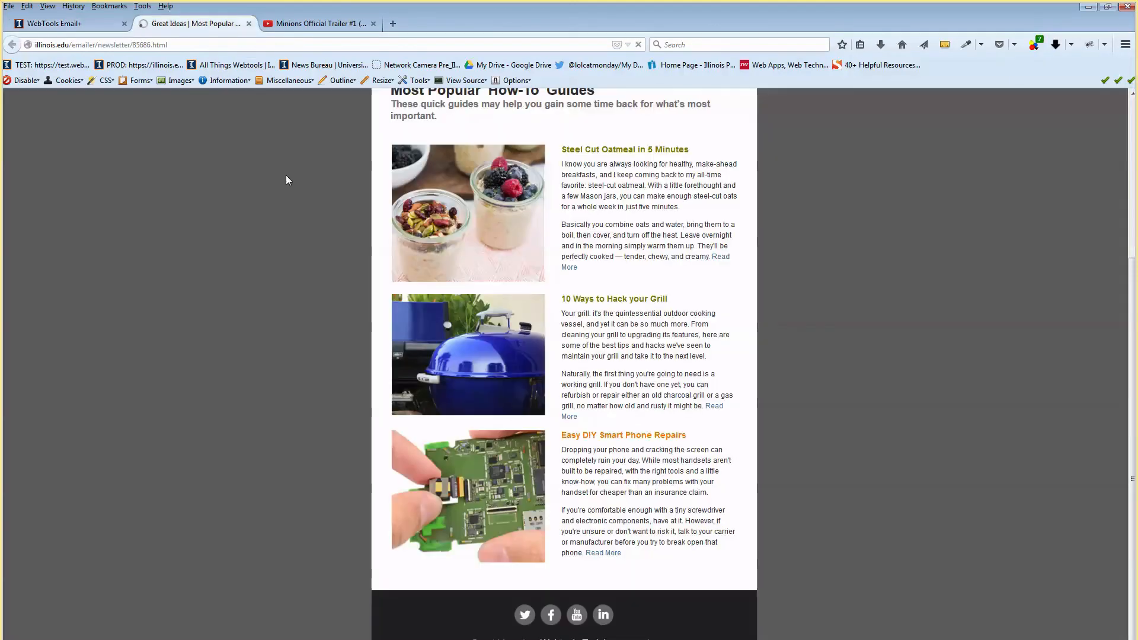
Step: Check the three article titles and images throughout the reloaded newsletter preview
scroll(709, 470, up, 3)
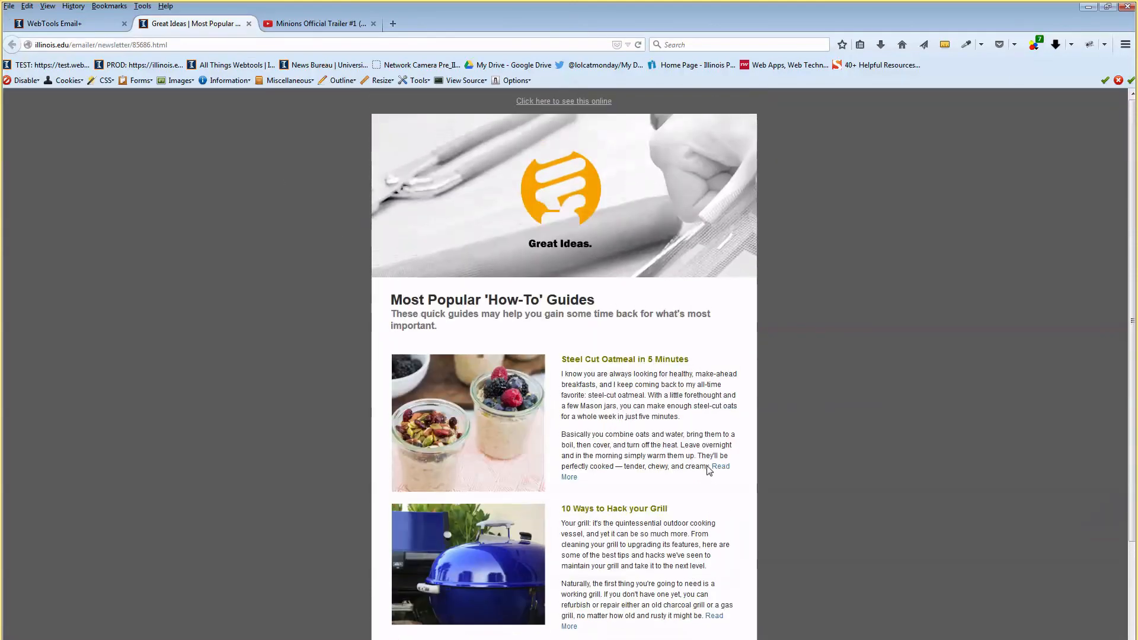
scroll(710, 470, down, 2)
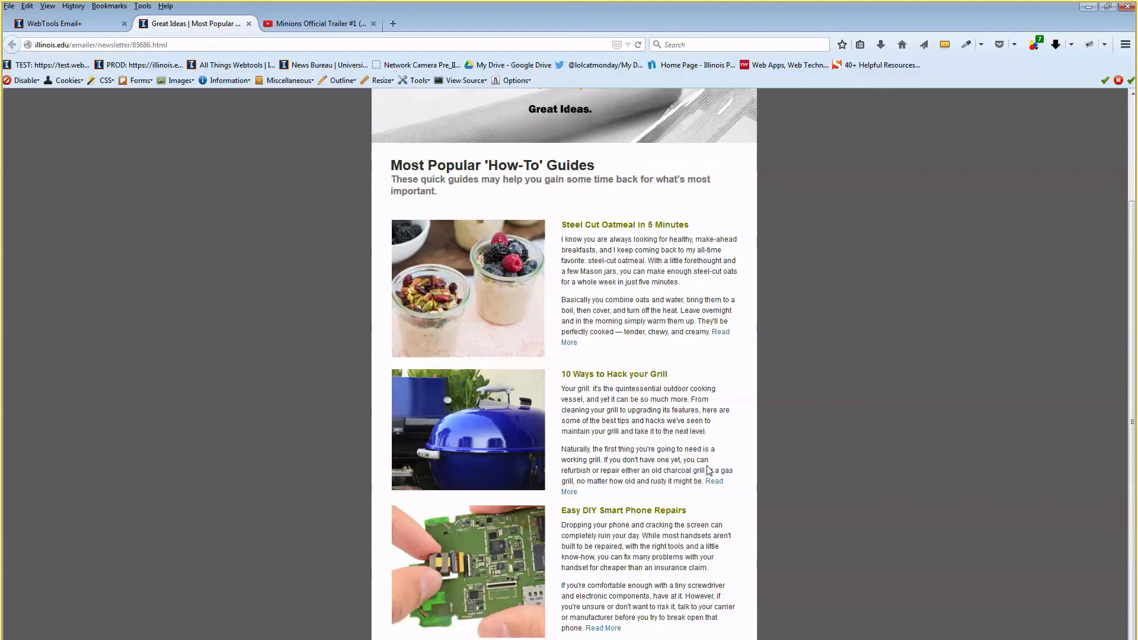
scroll(709, 470, down, 2)
Step: Open Print-Version.pdf from the Great-Ideas folder, examine the elements below the phone repair article, close it and return to the maximized browser
drag(511, 9, 818, 177)
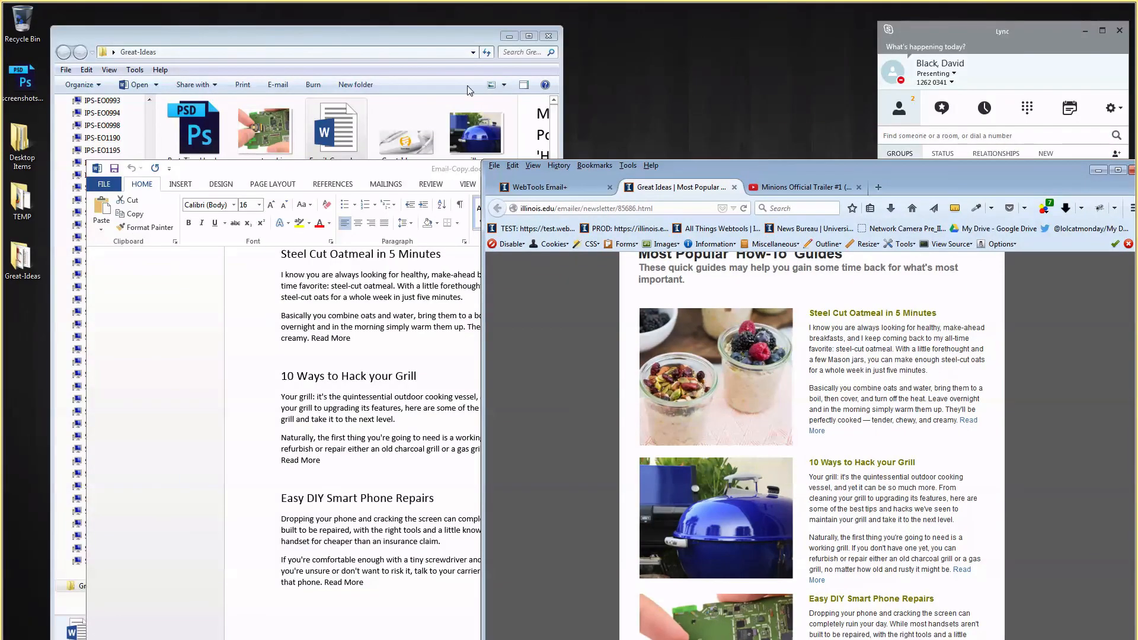
click(388, 43)
double_click(266, 210)
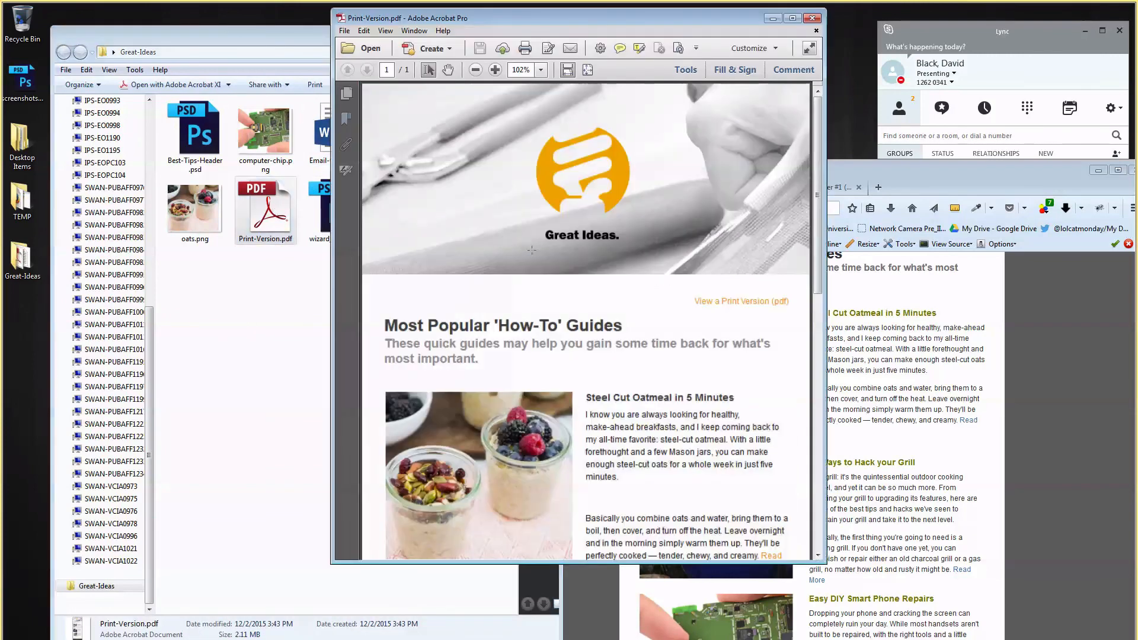
scroll(532, 250, down, 15)
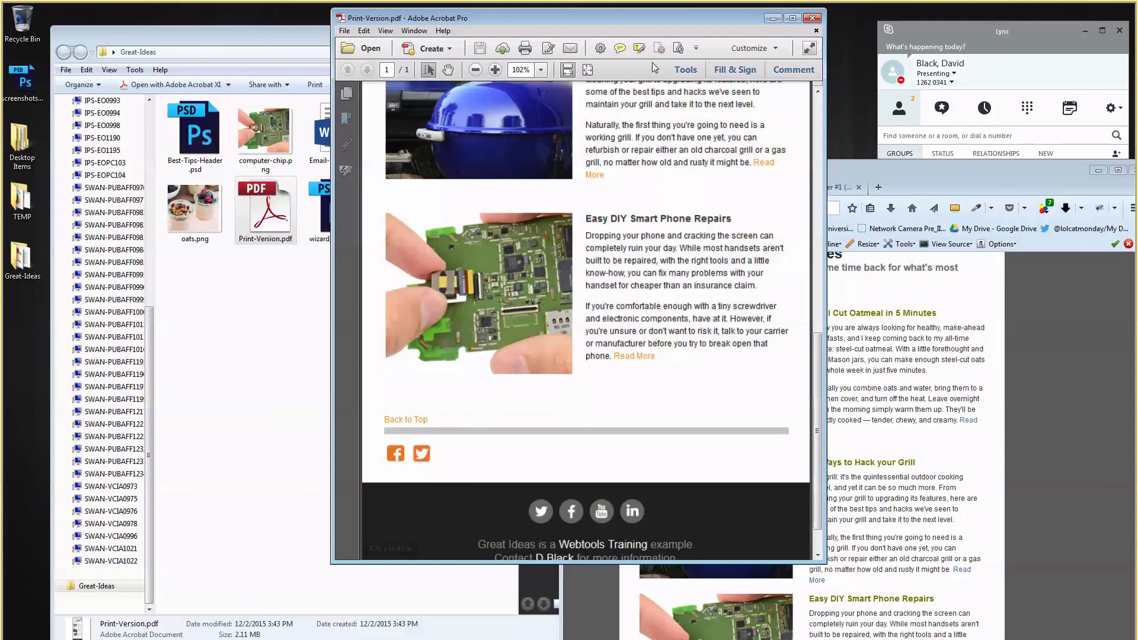
click(813, 18)
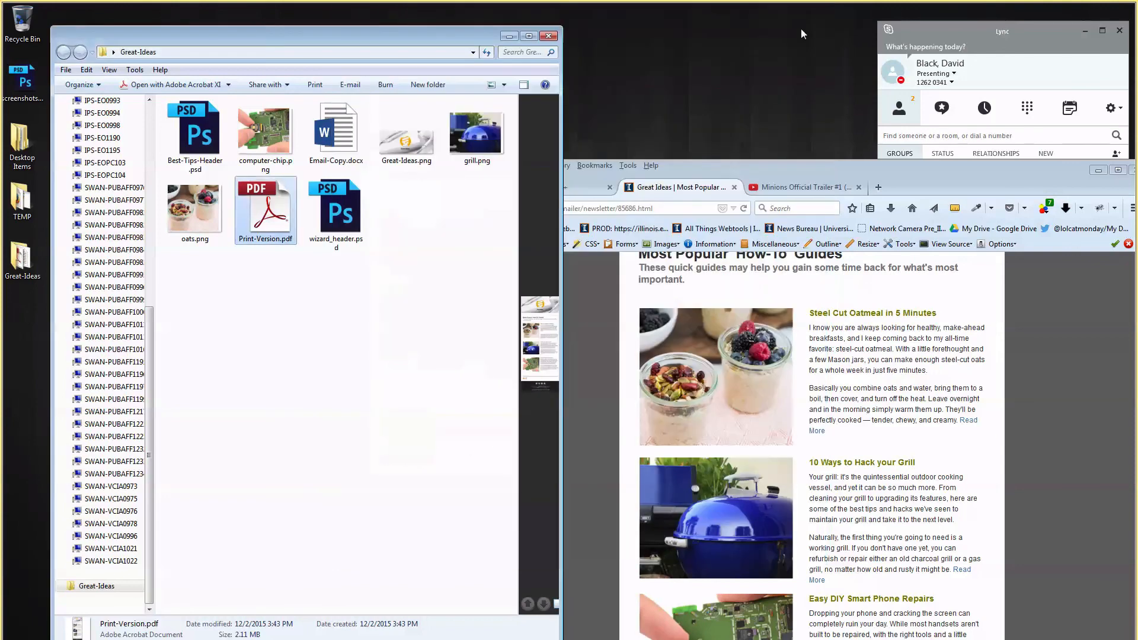
double_click(783, 163)
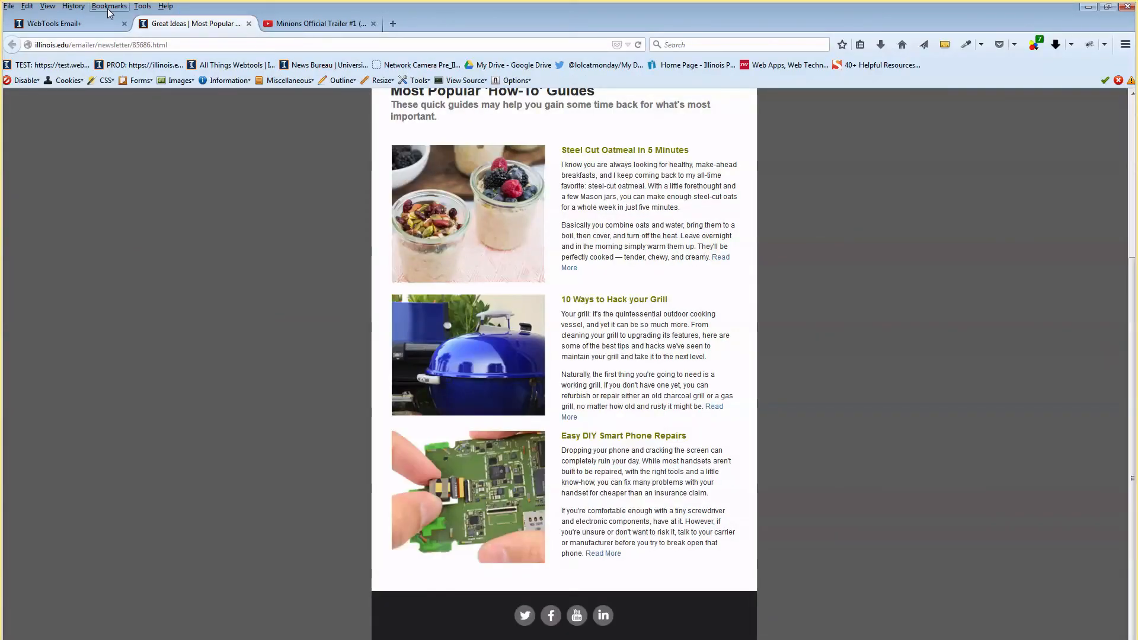
Step: Insert an anchors element after "Easy DIY Smart Phone Repairs" in the message and label the anchor "Back to Top"
click(97, 26)
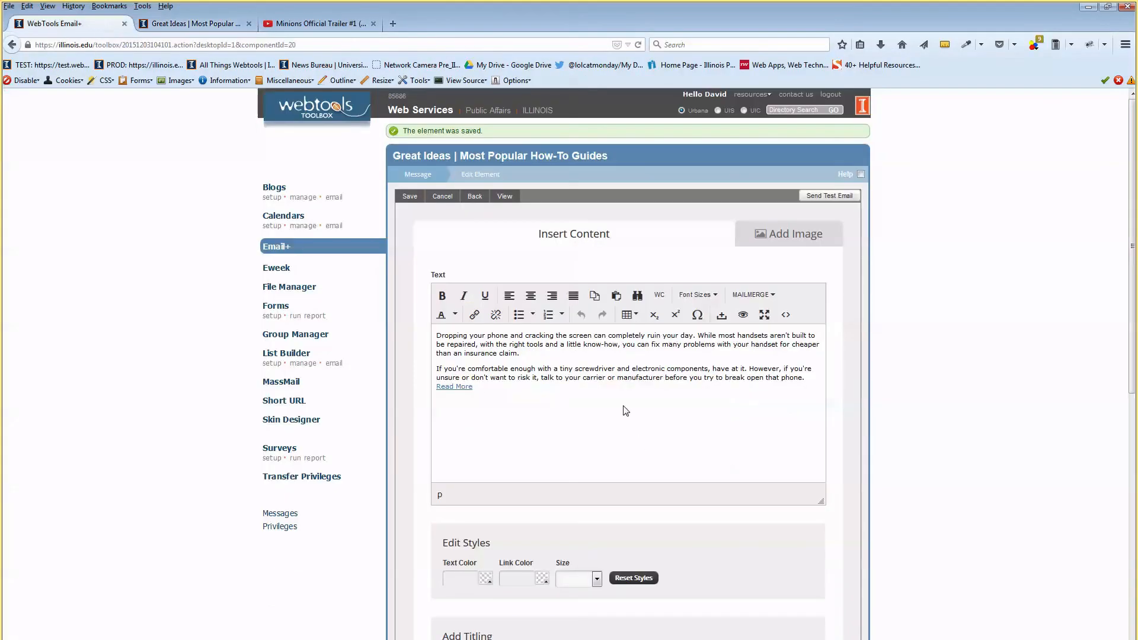
click(430, 173)
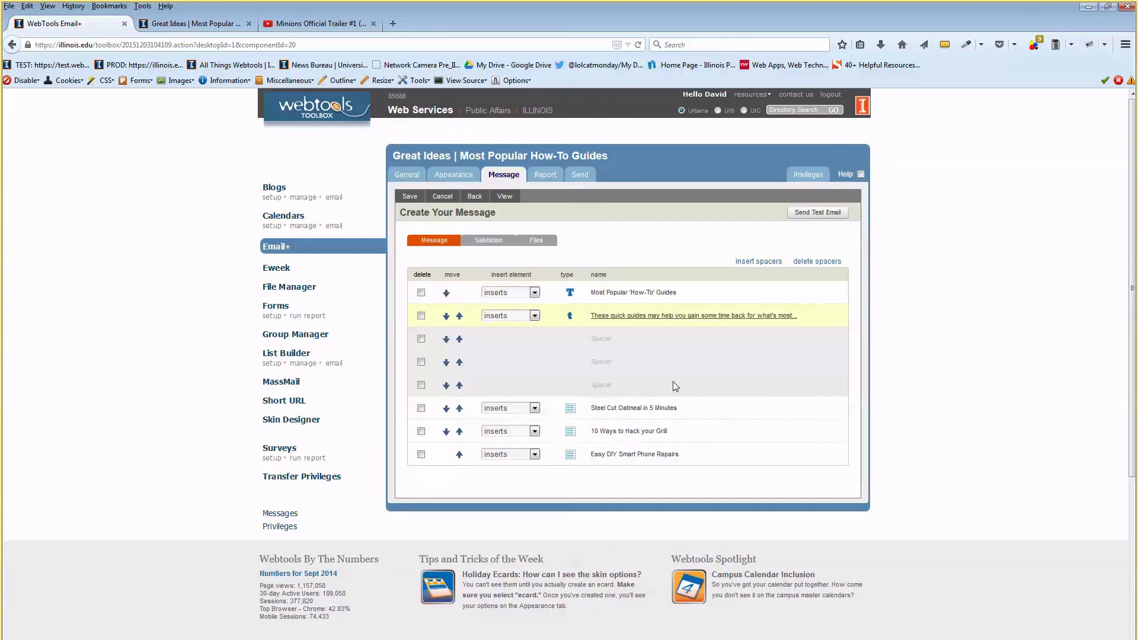
scroll(534, 405, down, 2)
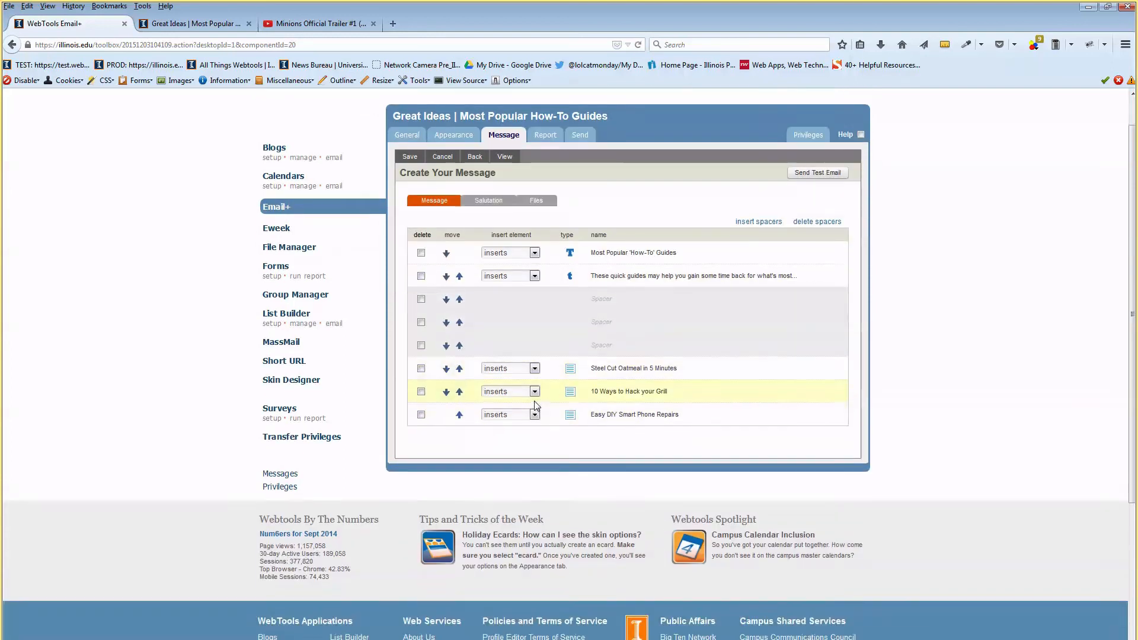
click(514, 388)
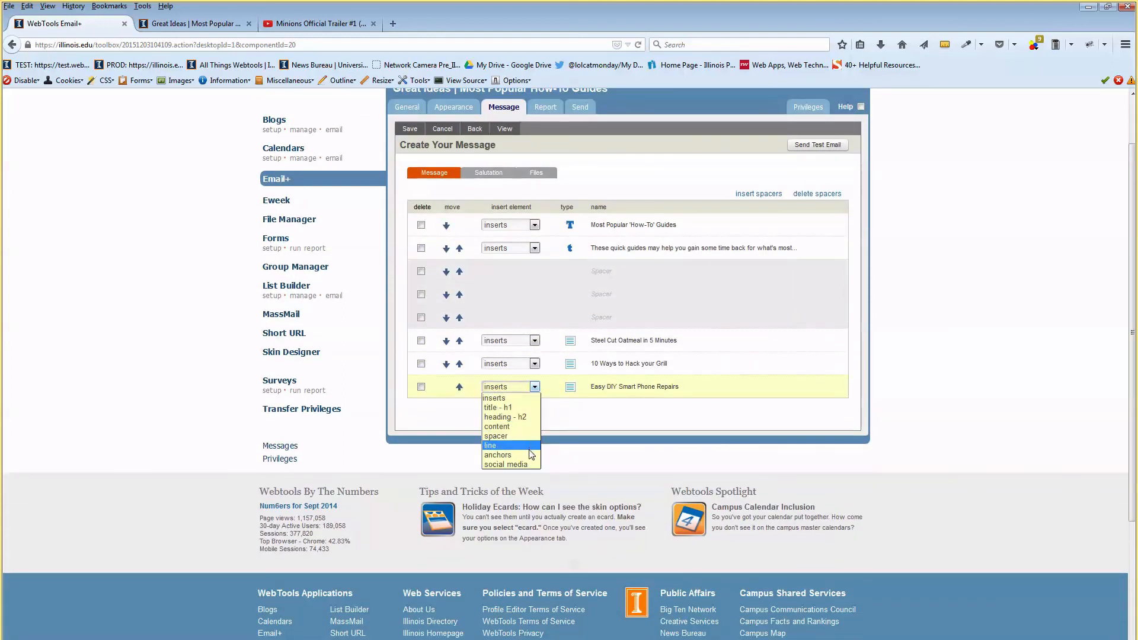
click(501, 455)
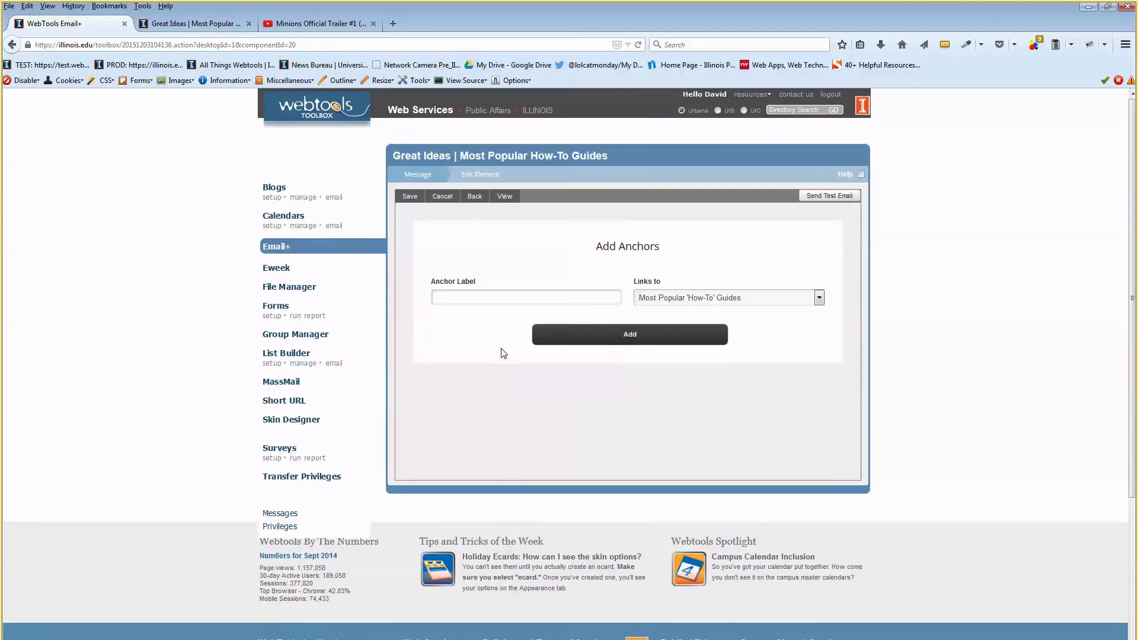
click(463, 285)
text(Back to Top)
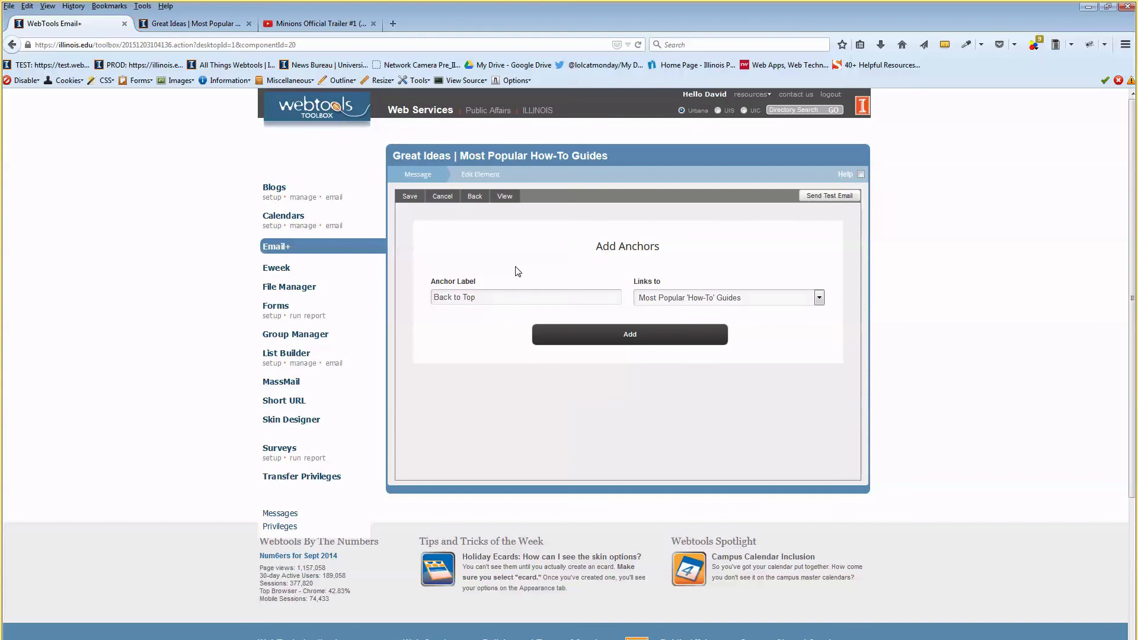
Step: Link the "Back to Top" anchor to the "Most Popular 'How-To' Guides" title and add it
click(533, 303)
drag(448, 297, 503, 307)
click(508, 301)
click(668, 300)
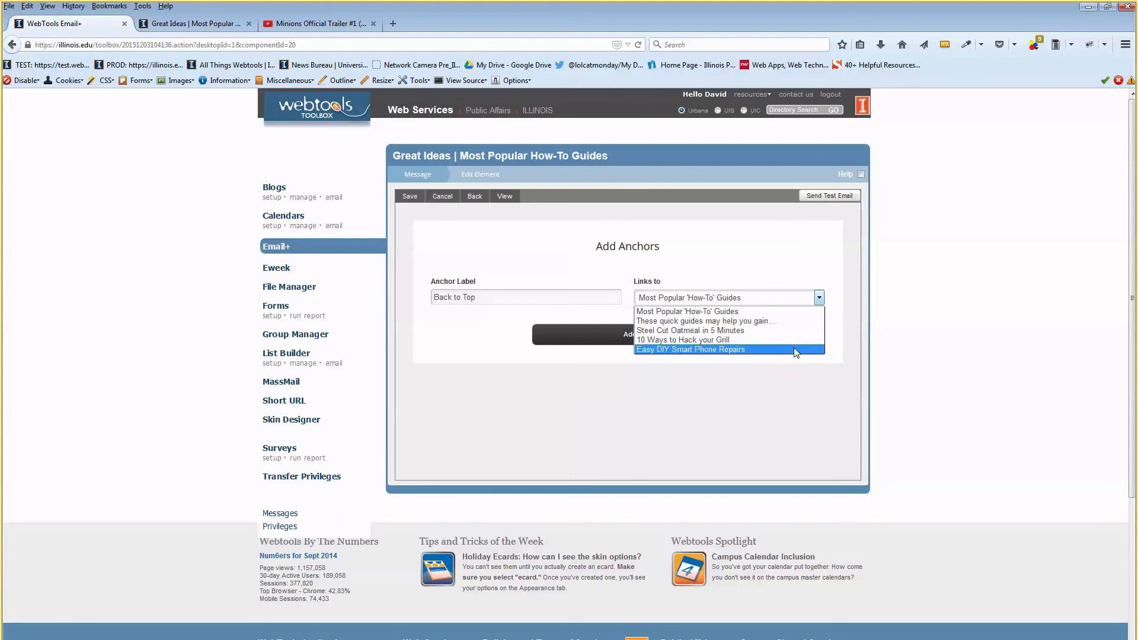
click(671, 312)
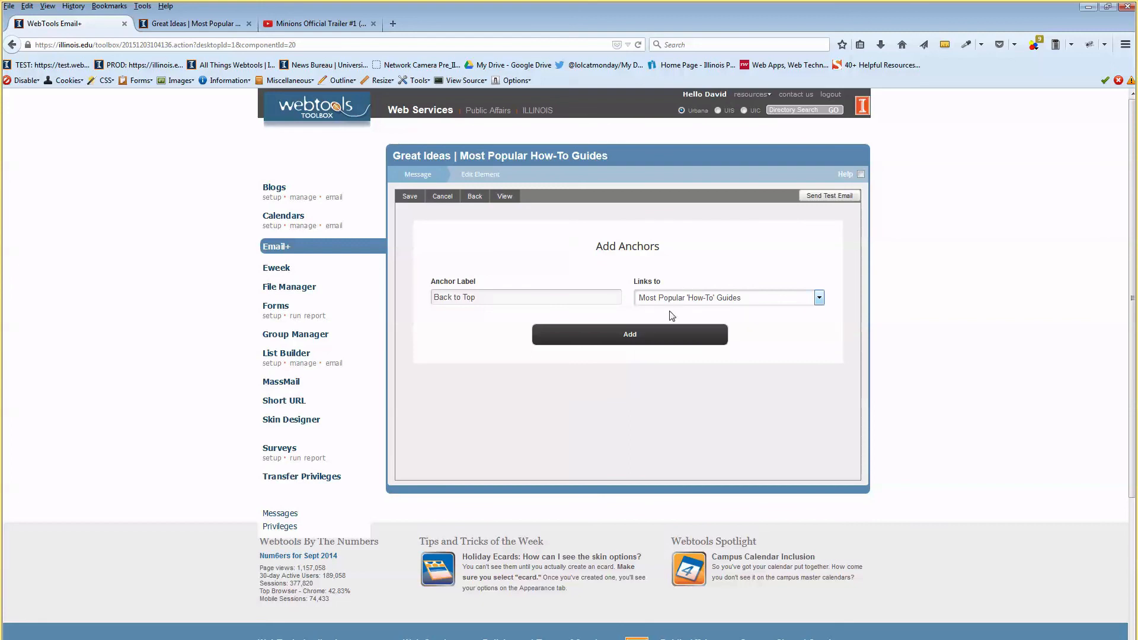
click(689, 299)
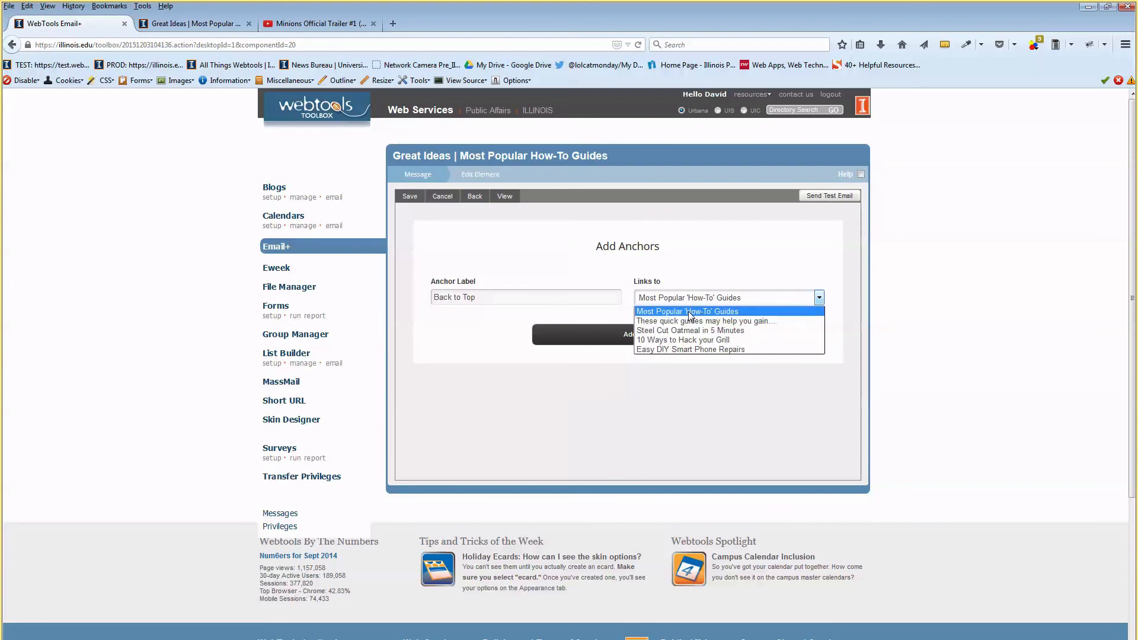
click(690, 314)
click(671, 298)
click(672, 314)
click(629, 335)
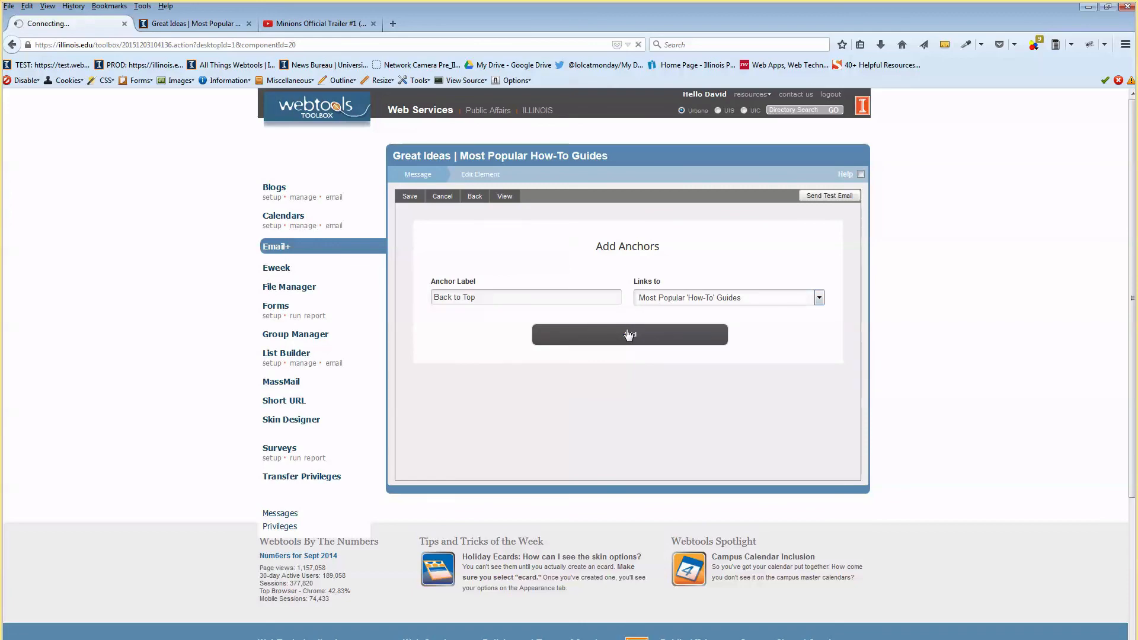
Step: Save the anchors element with its default styles and reload the newsletter preview
scroll(629, 335, down, 3)
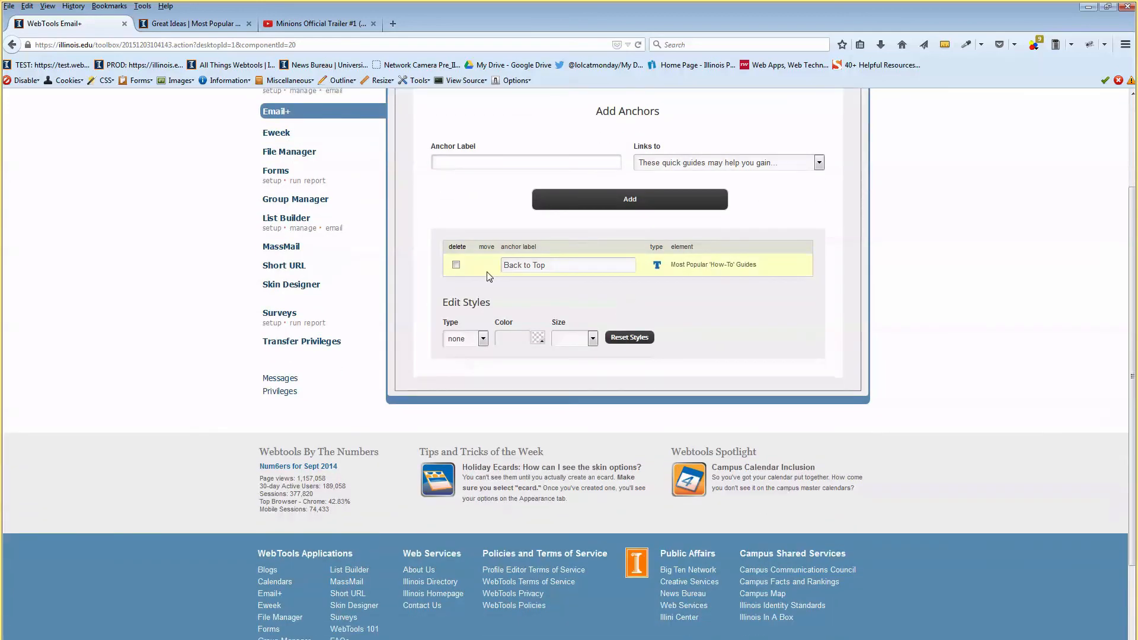
click(553, 265)
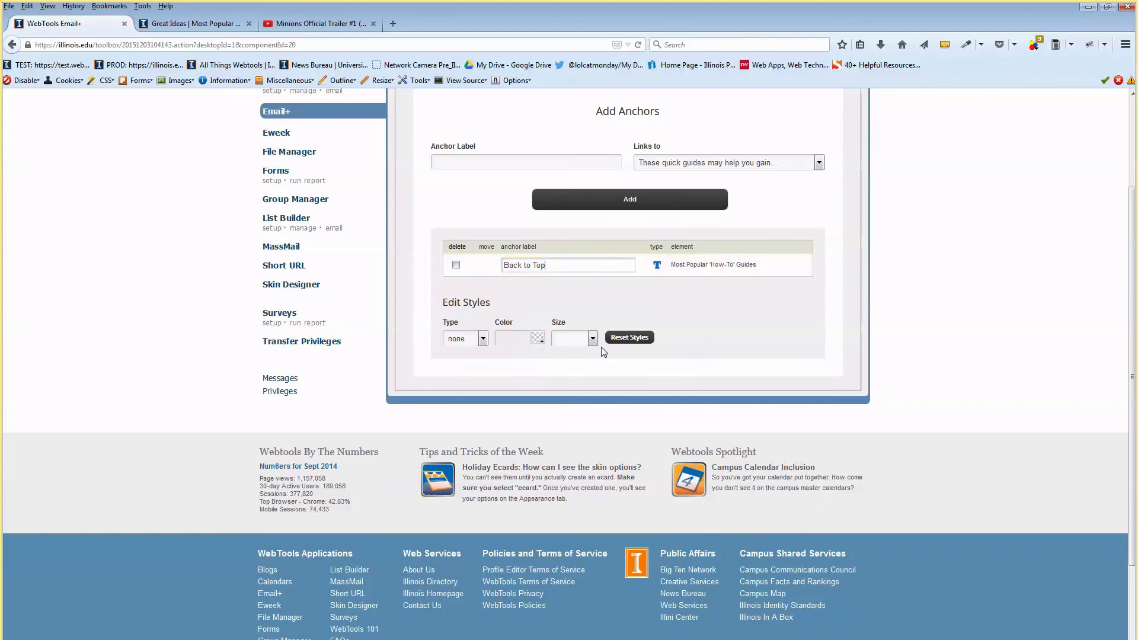
scroll(620, 310, up, 3)
click(410, 197)
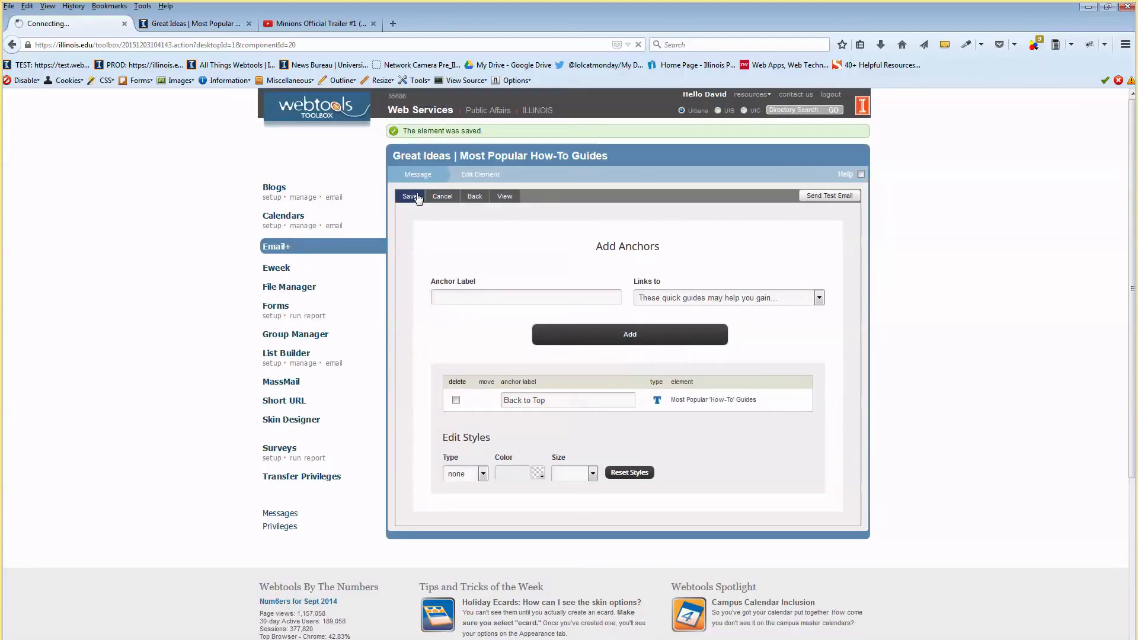
click(196, 23)
key(F5)
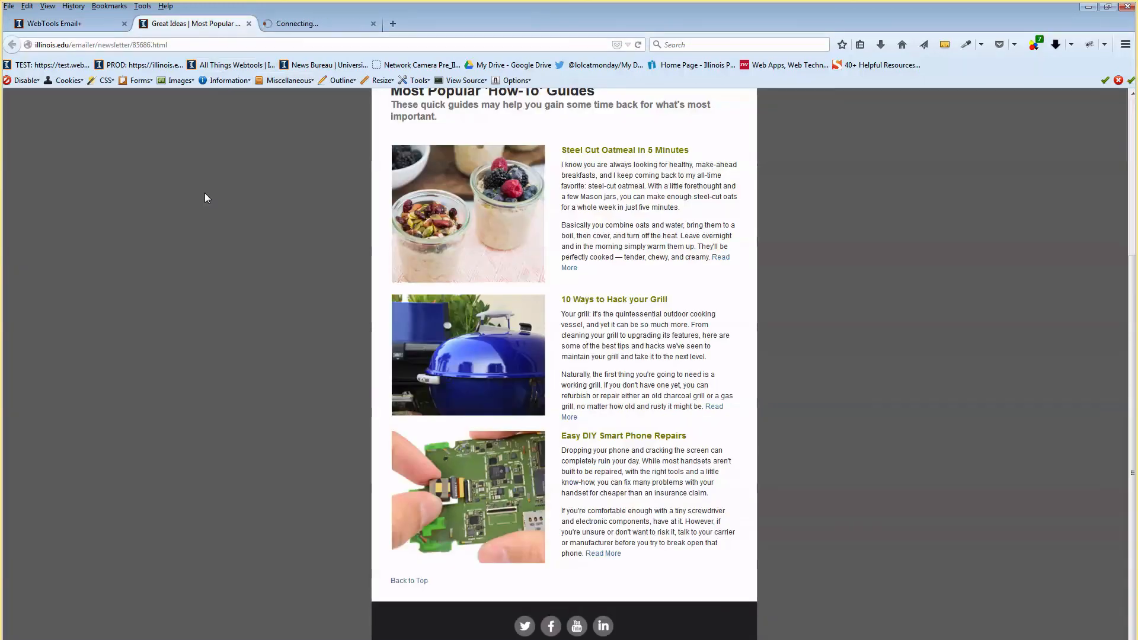
Step: Test the "Back to Top" link in a shortened browser window and check where it lands
double_click(645, 15)
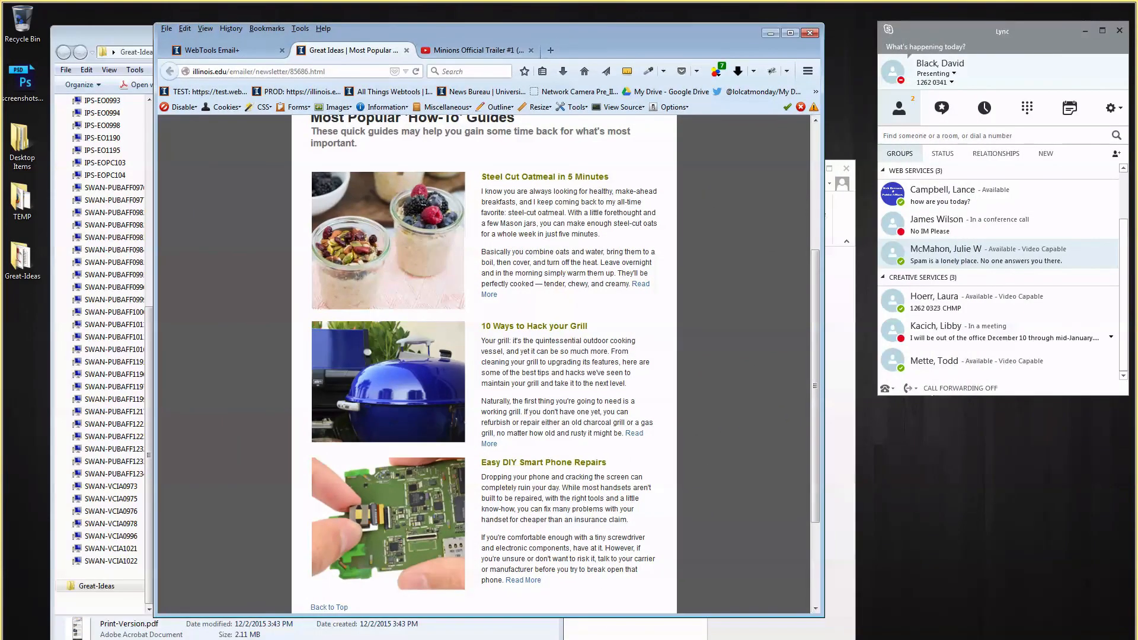
drag(823, 616, 999, 454)
scroll(683, 329, down, 5)
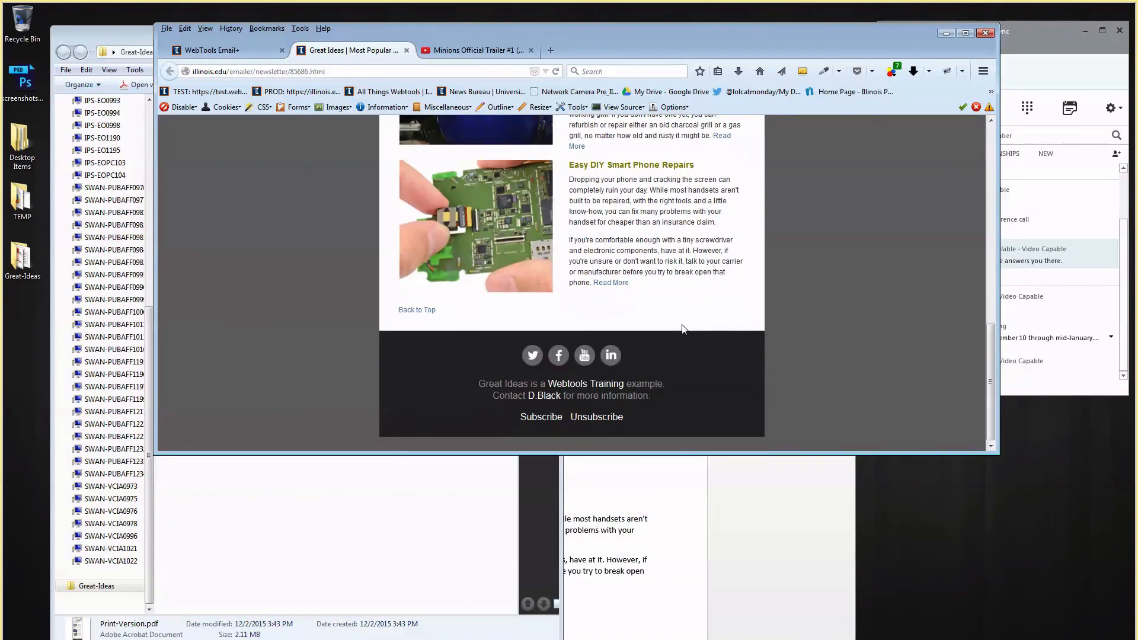
click(415, 309)
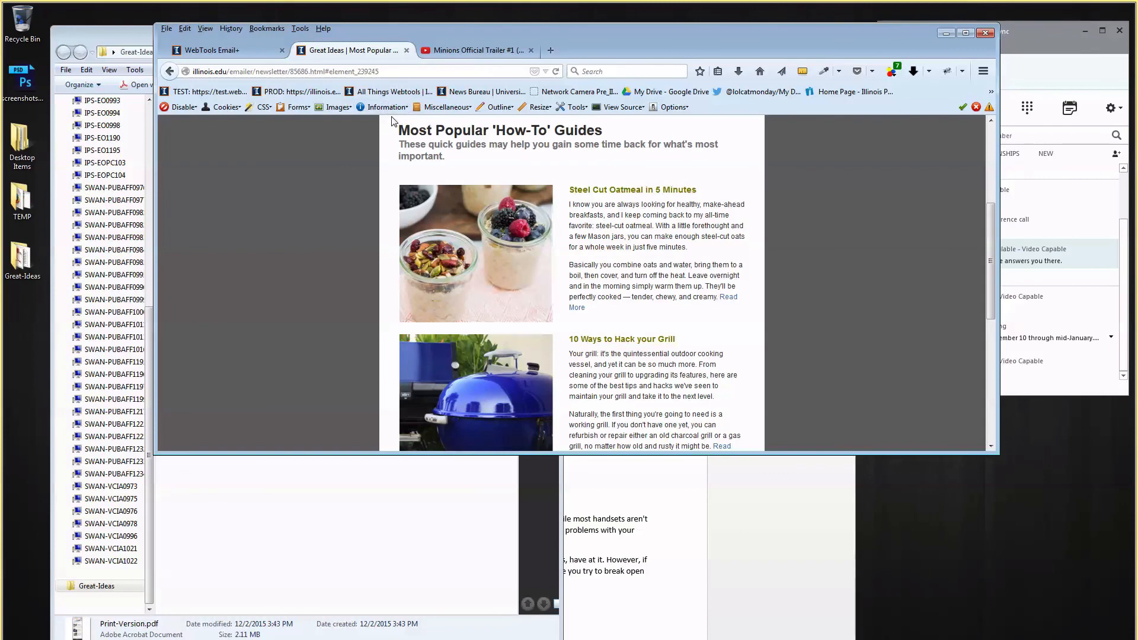
drag(398, 129, 613, 145)
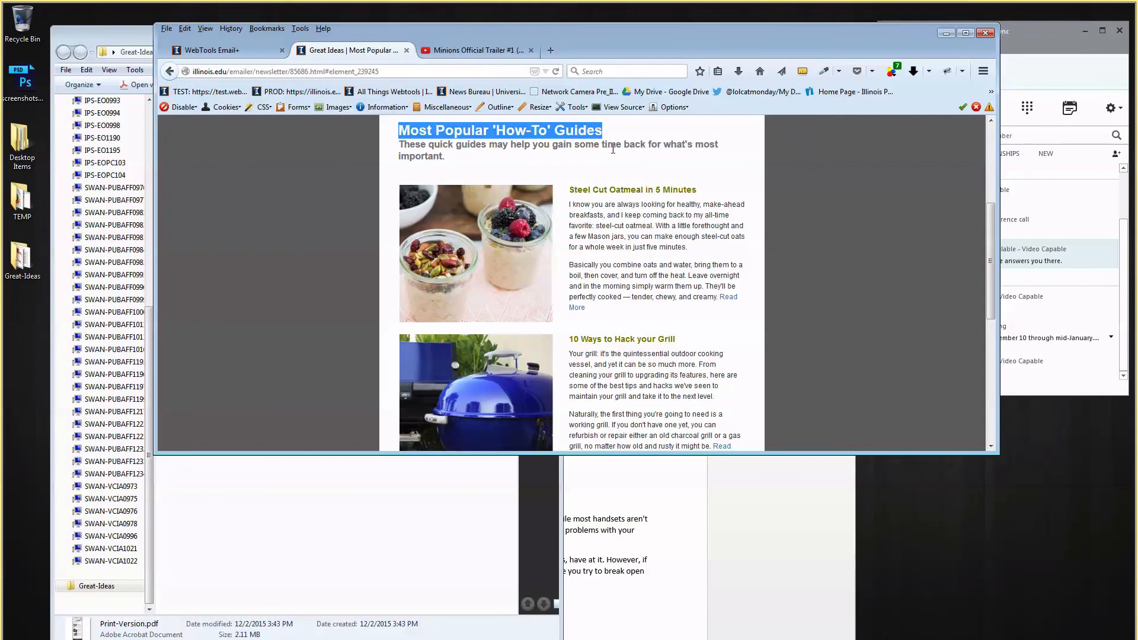
click(613, 148)
drag(440, 30, 441, 1)
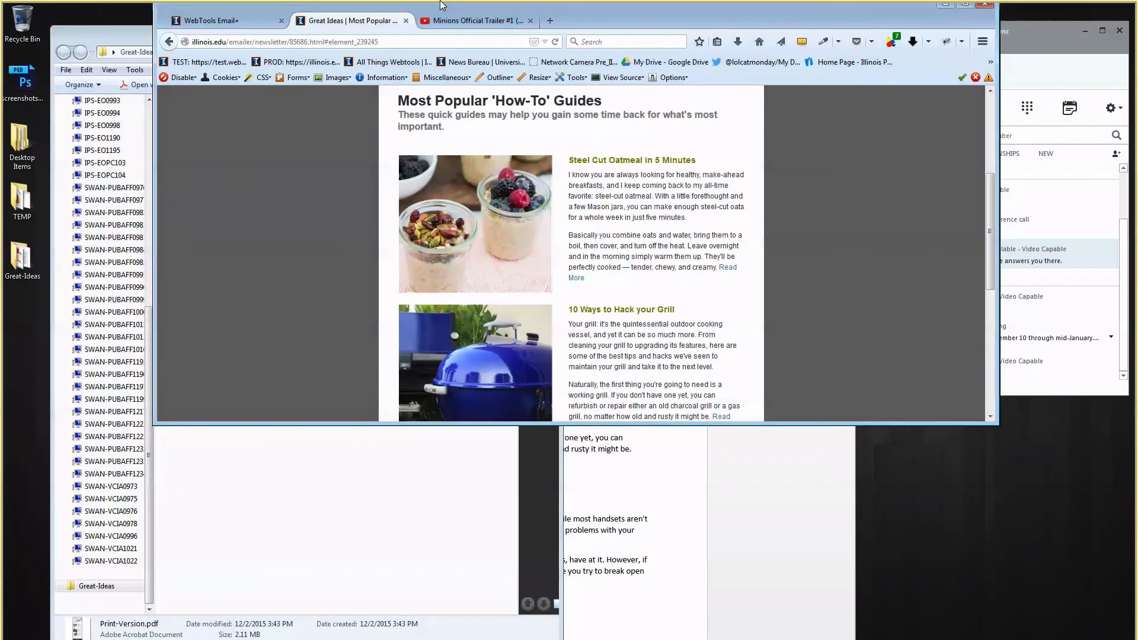
Step: Return to the message's element list, review the preview, and insert a social media element after the anchors
click(77, 23)
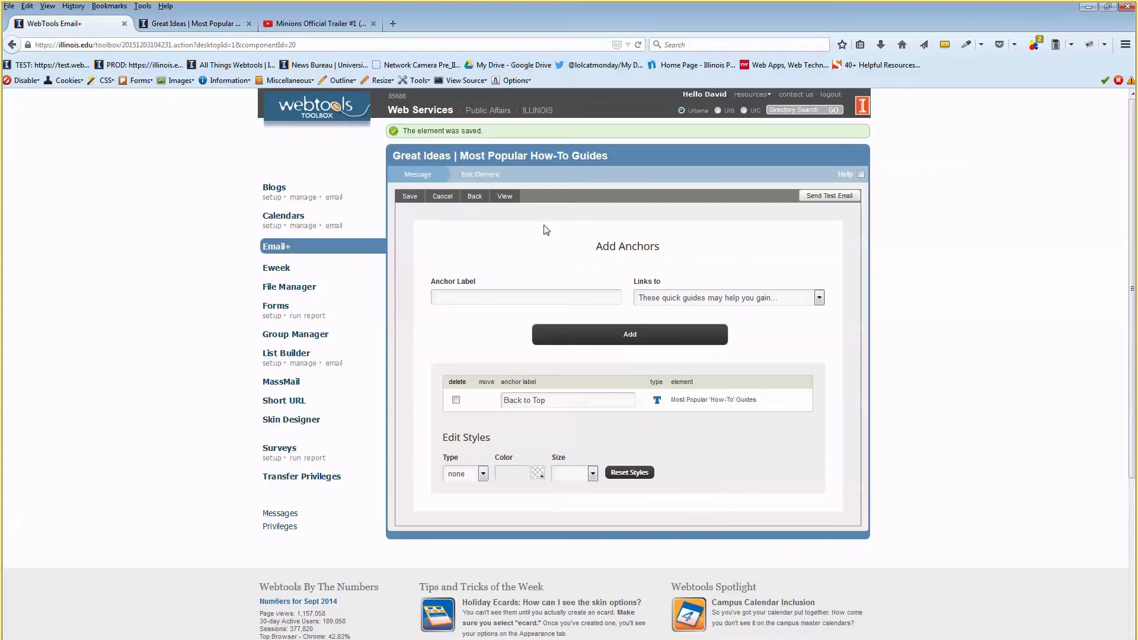
click(424, 175)
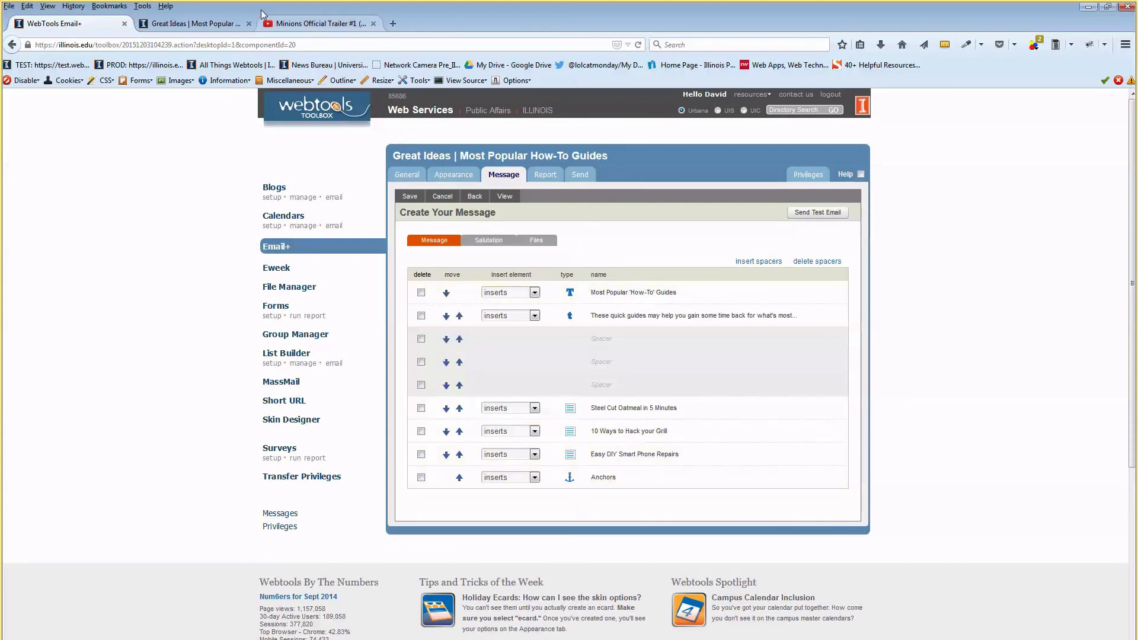
click(228, 24)
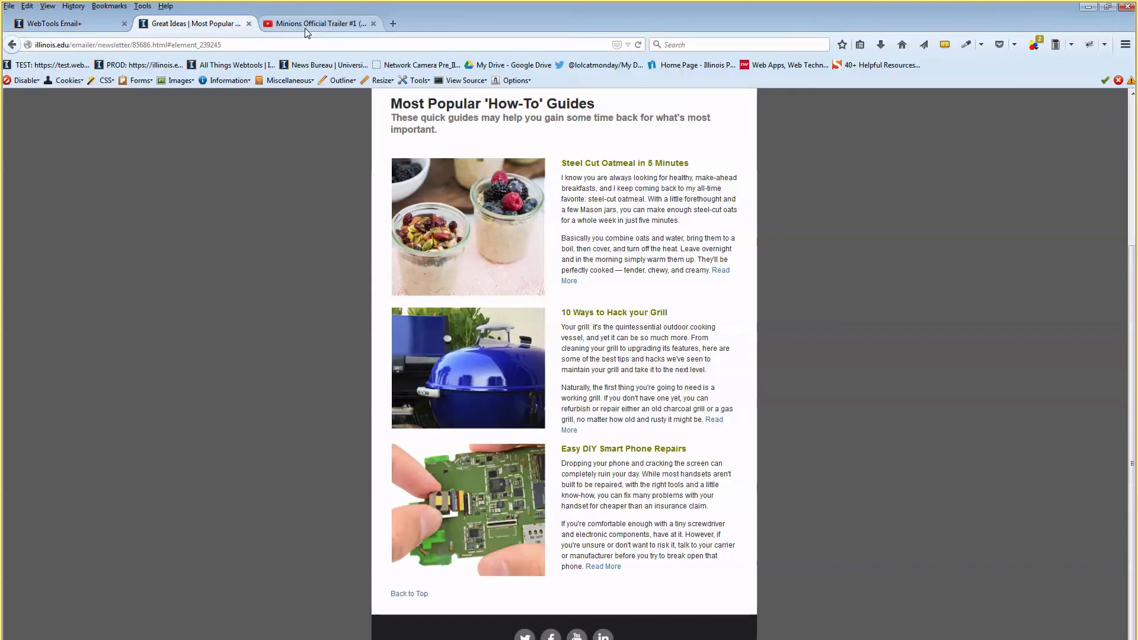
scroll(664, 511, down, 1)
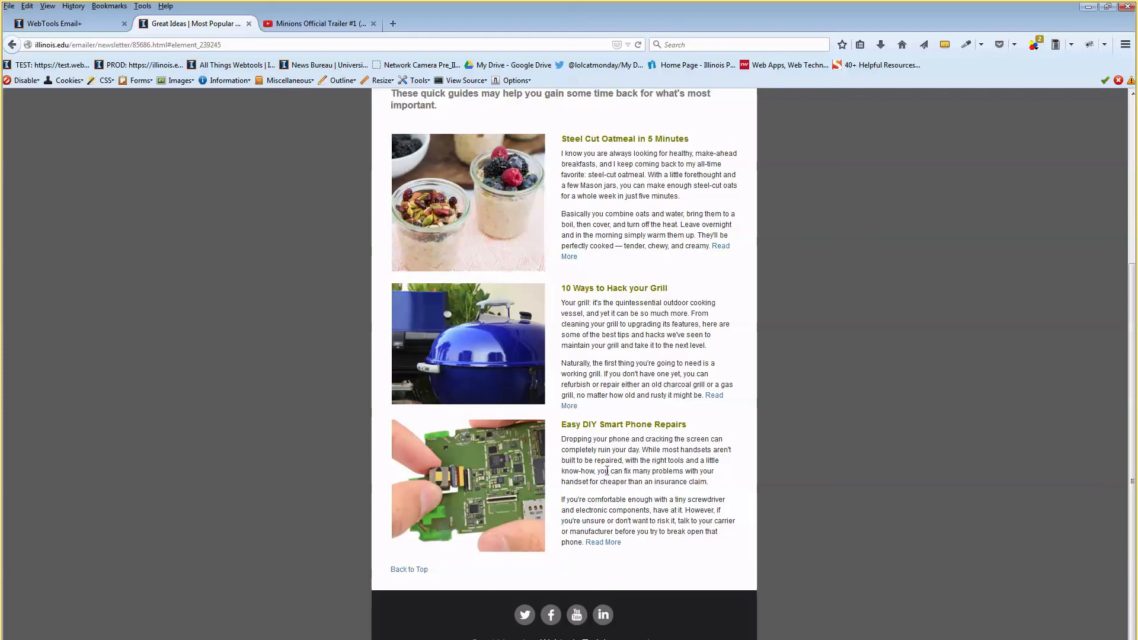
click(89, 24)
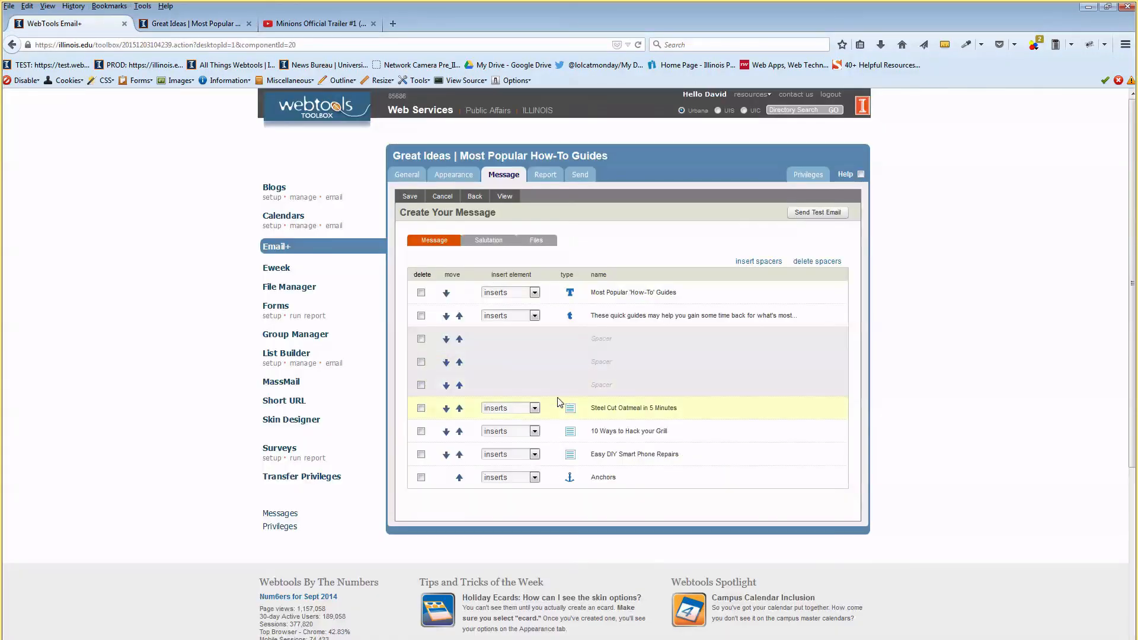
click(534, 478)
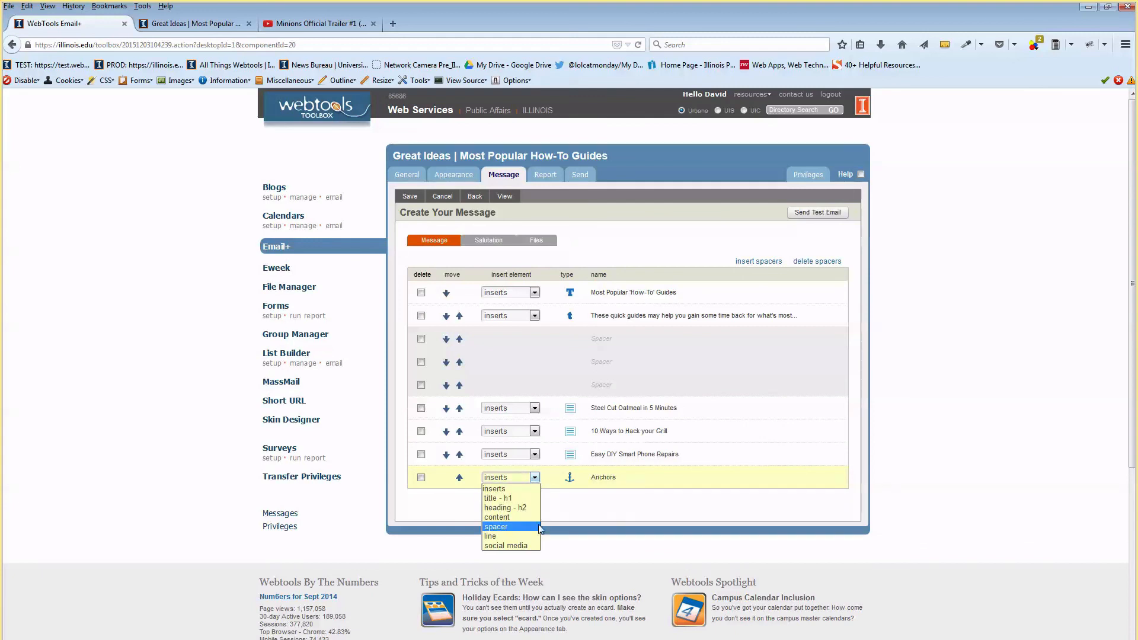
click(527, 546)
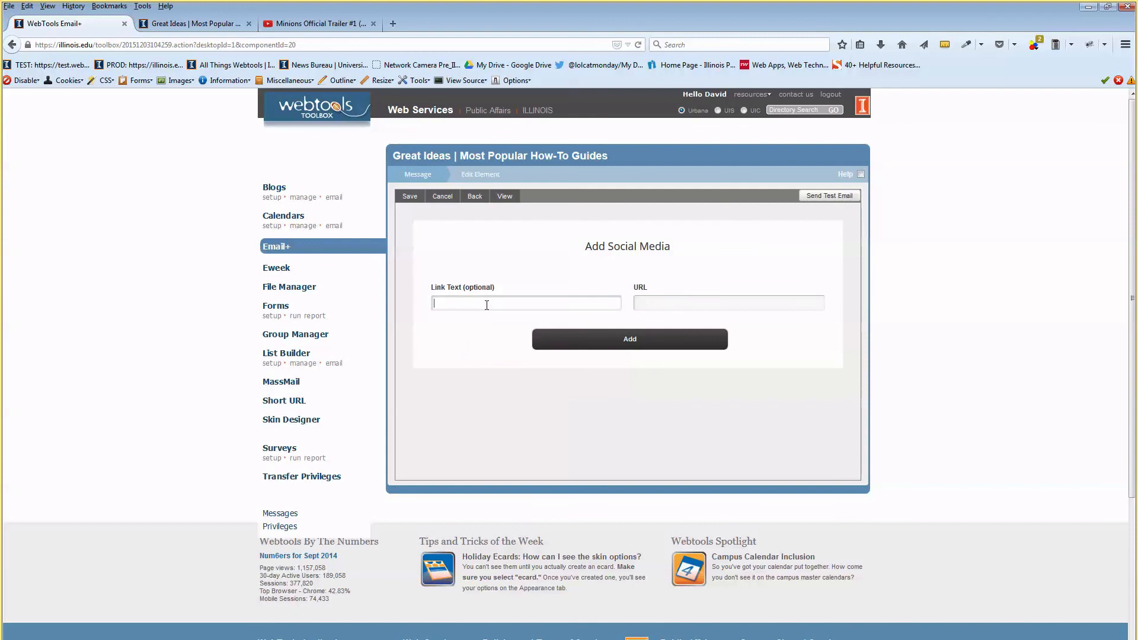
text(Fa)
text(http://)
text(facebo)
text(com/webservis)
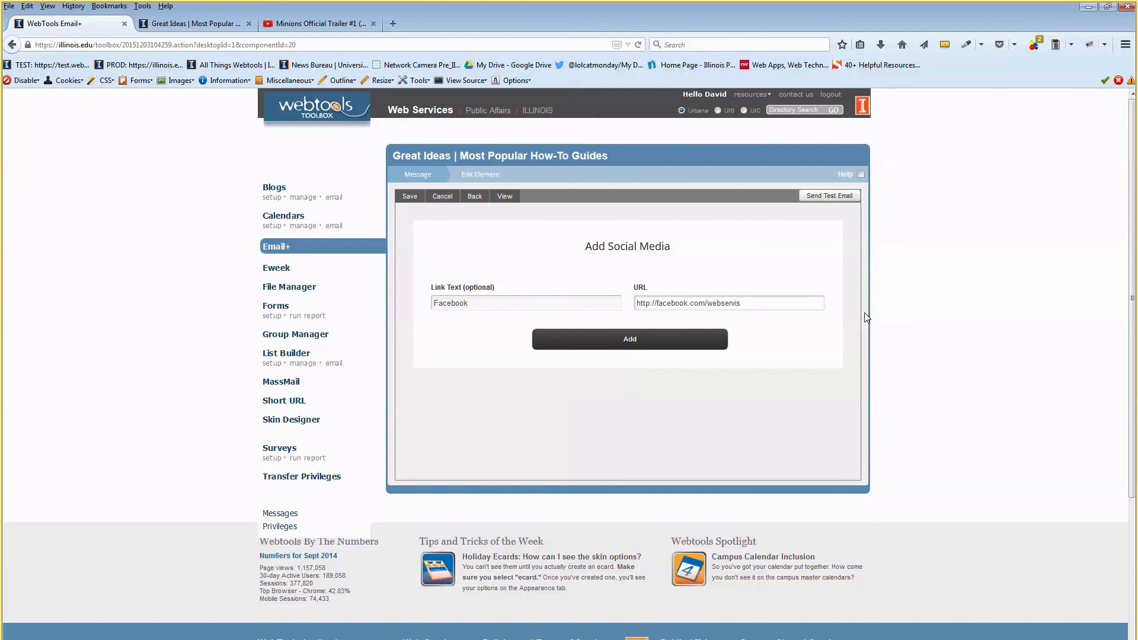
key(End)
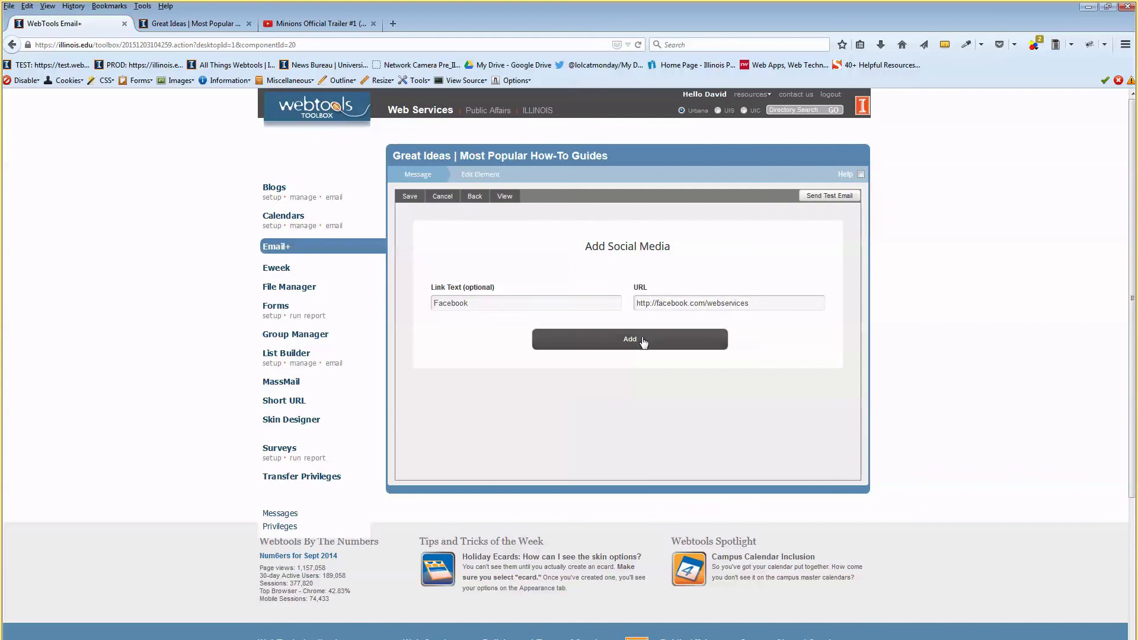
click(589, 339)
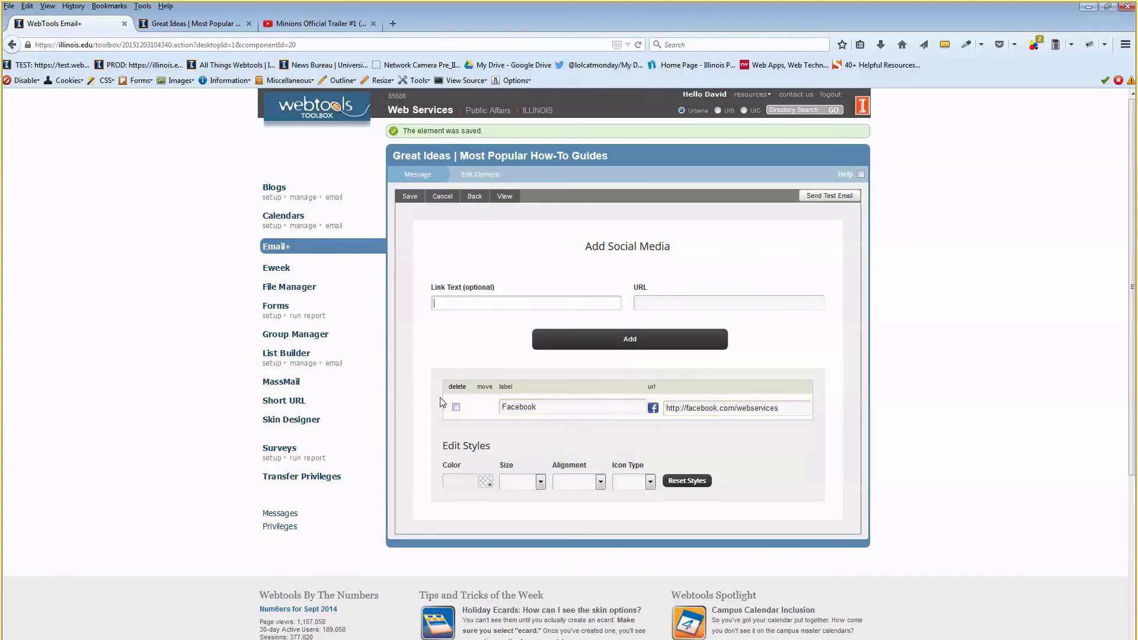
click(499, 302)
text(Twitt)
text(http)
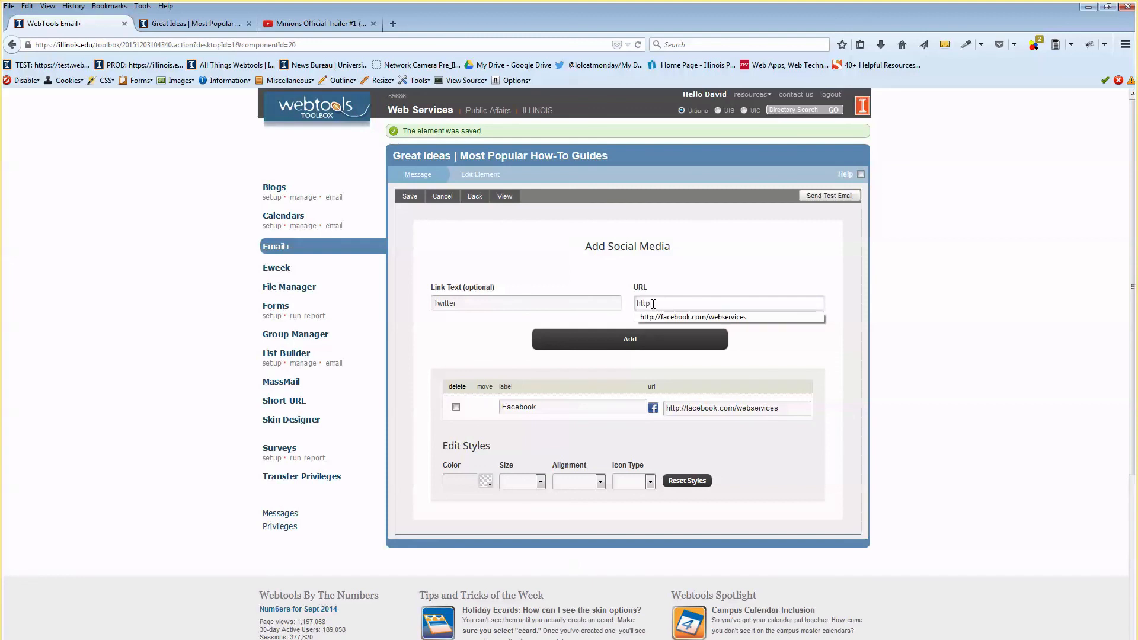
key(Return)
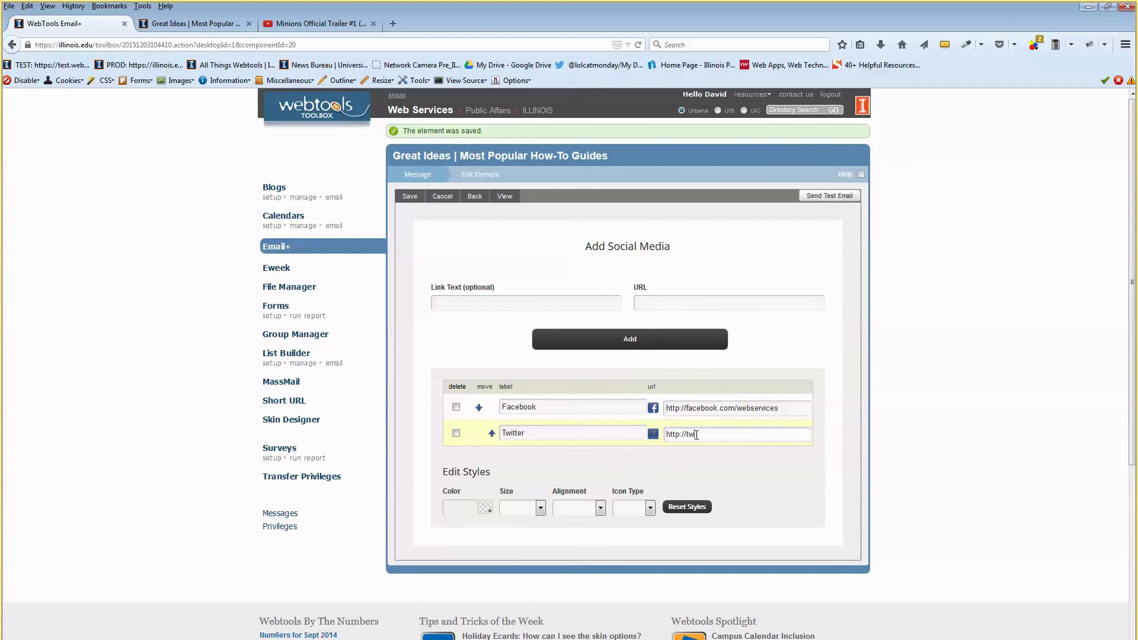
text(tter.com/webservices)
click(408, 197)
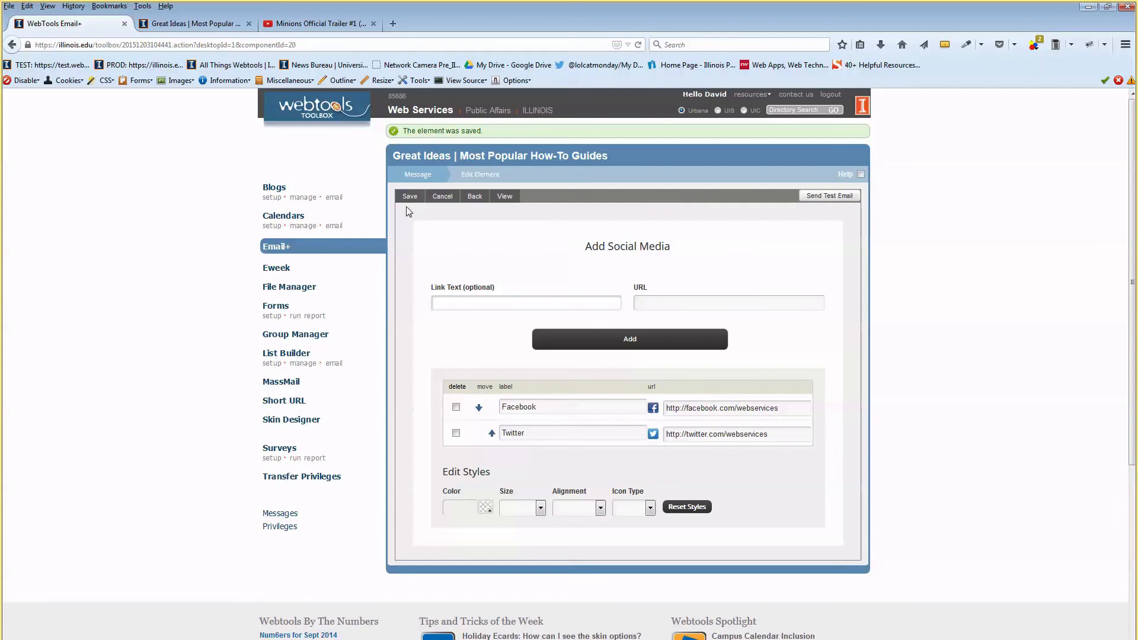
Step: Review the Facebook and Twitter icons below the "Back to Top" link in the newsletter preview
click(215, 27)
scroll(477, 443, down, 1)
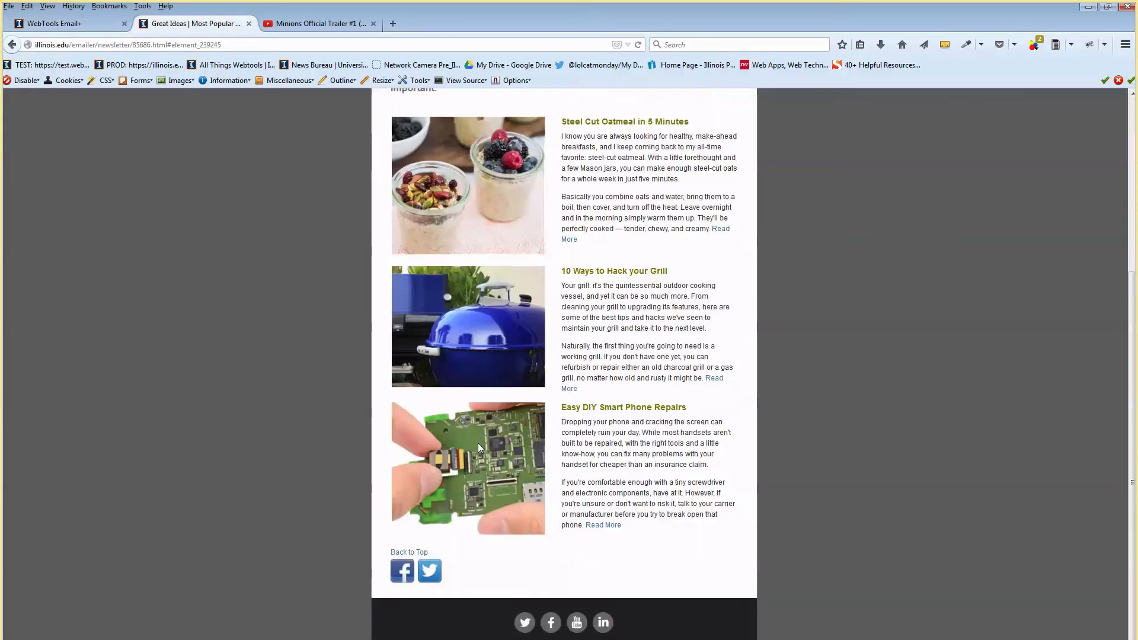
scroll(514, 596, up, 1)
scroll(504, 590, down, 1)
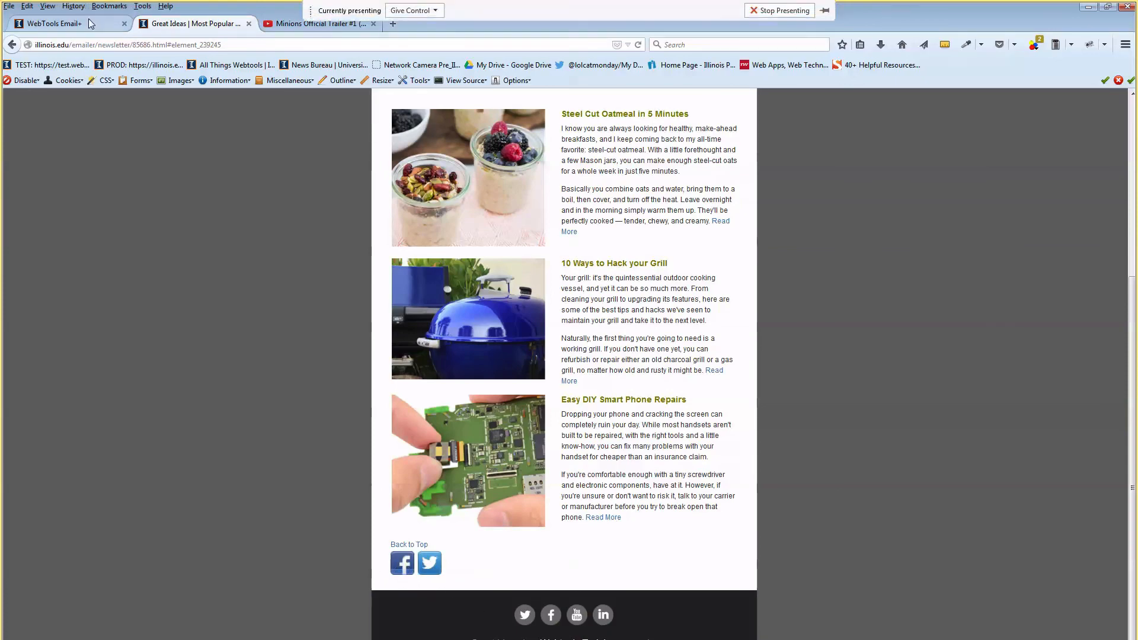
Step: Set the social media icon type to 40, save the element, and check the newsletter preview
click(54, 23)
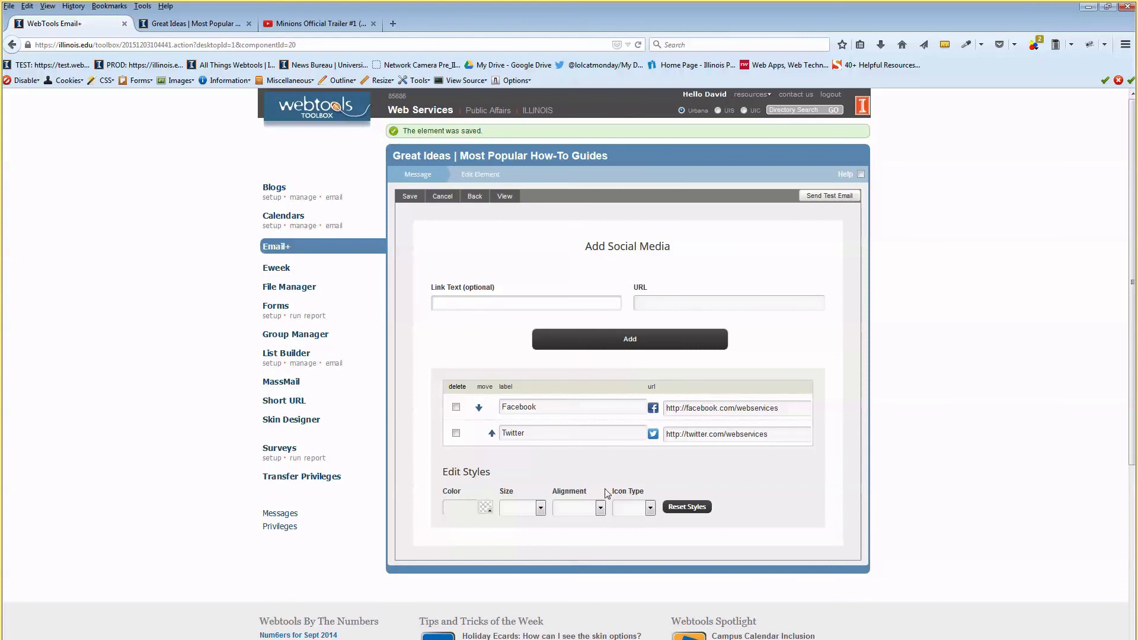
click(652, 509)
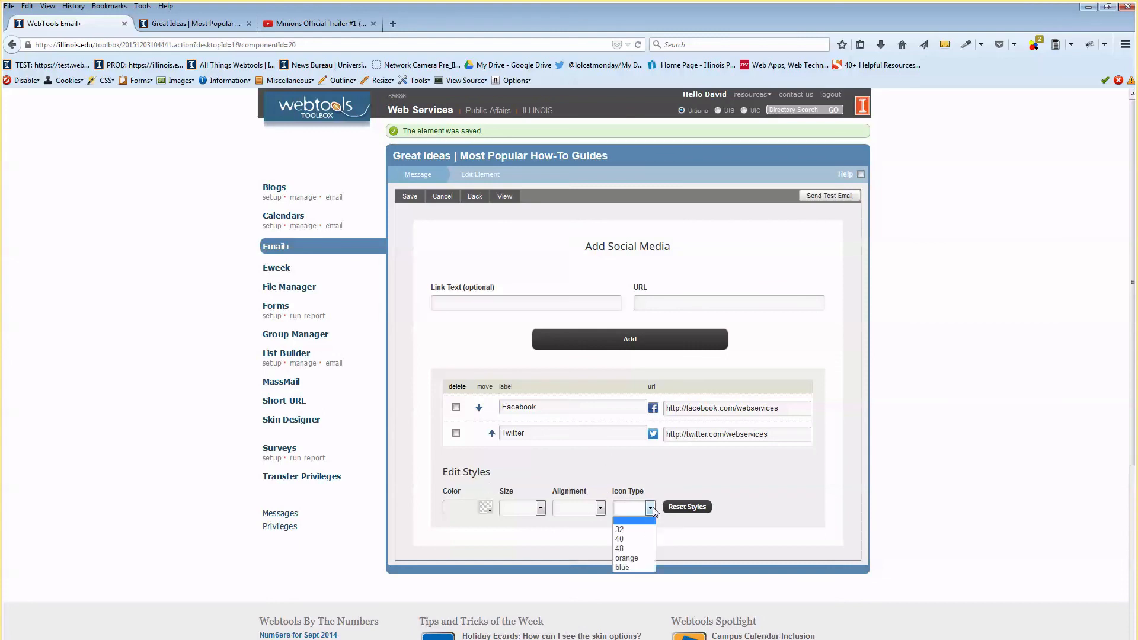
click(641, 541)
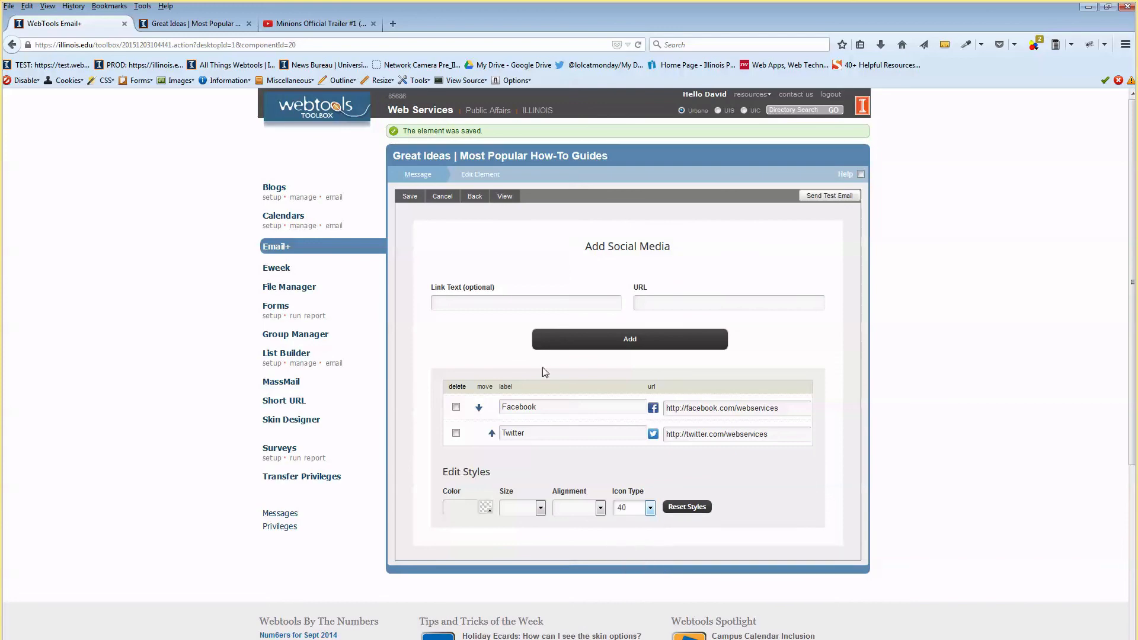
click(409, 196)
click(215, 25)
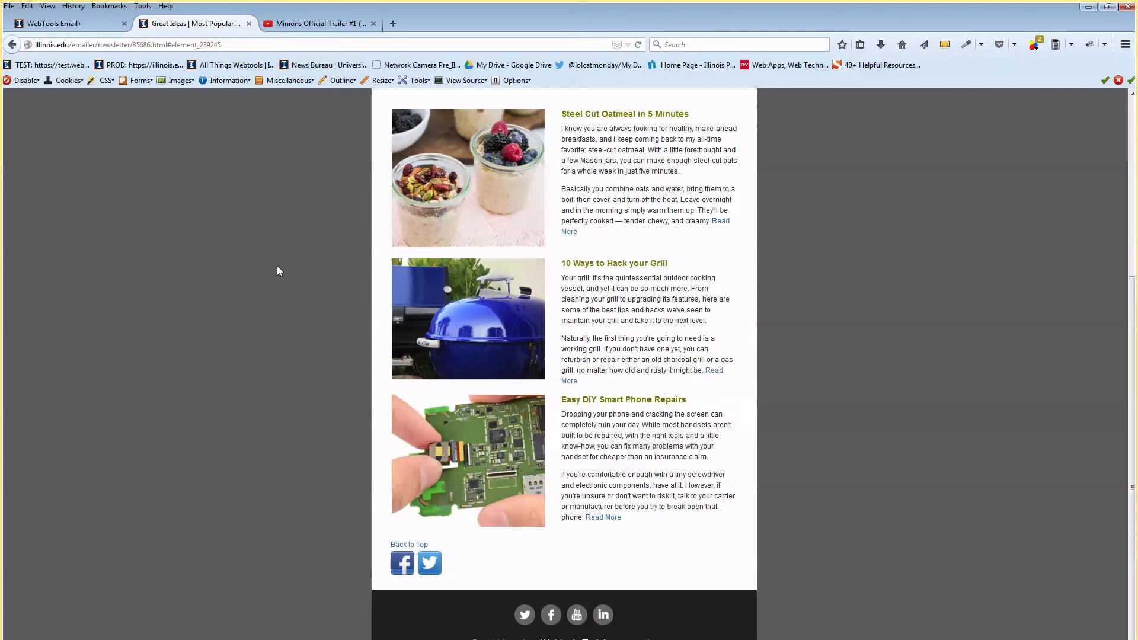
Step: Change the social media icon type to orange, save the element, and reload the newsletter preview
click(54, 23)
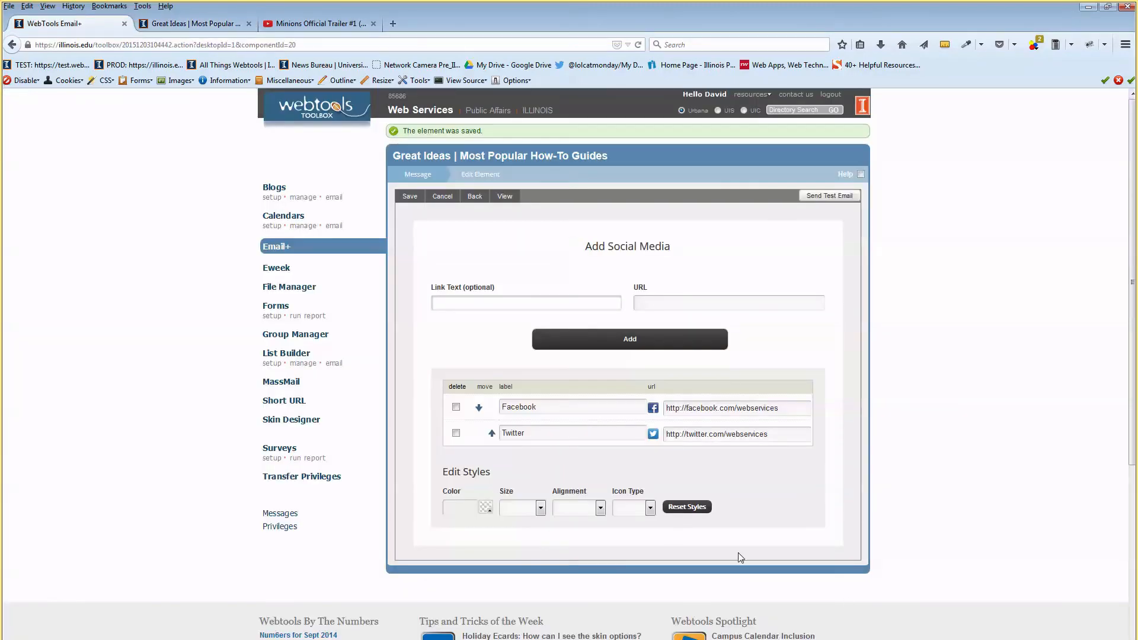
click(635, 508)
click(652, 559)
click(415, 198)
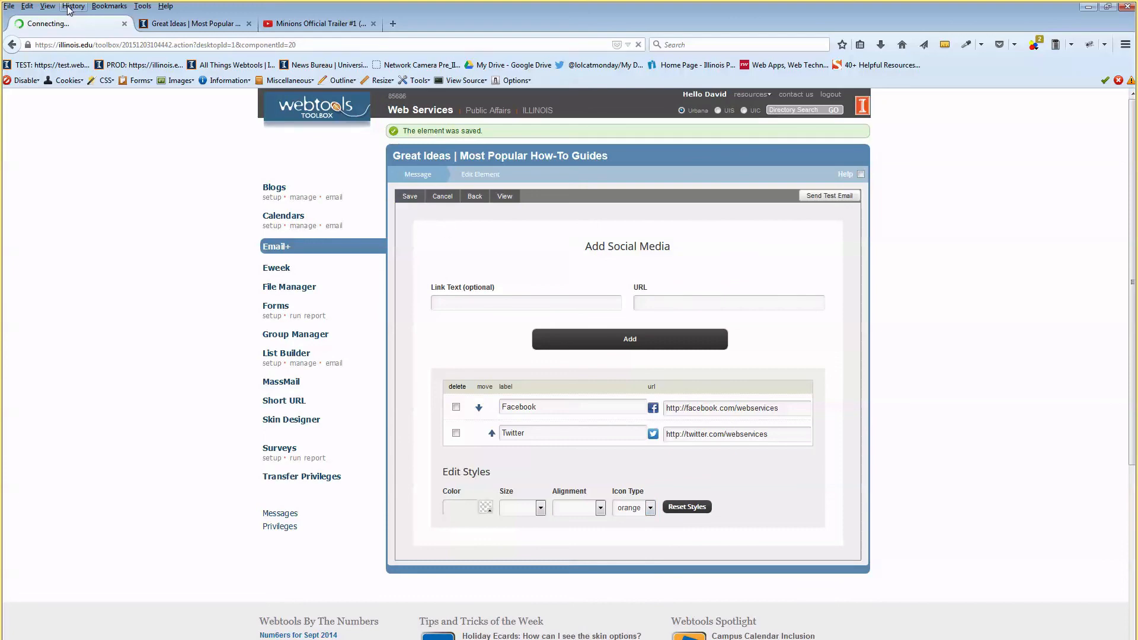
click(165, 27)
key(F5)
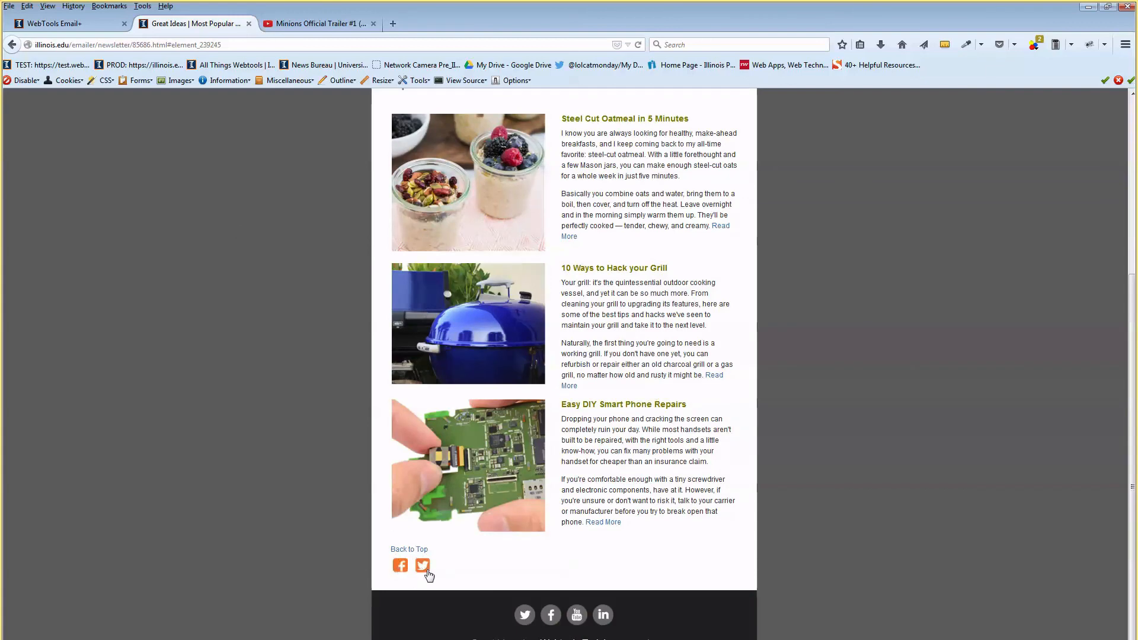
Step: Switch the social media icons to the blue type, save, and look at them in the preview
click(95, 23)
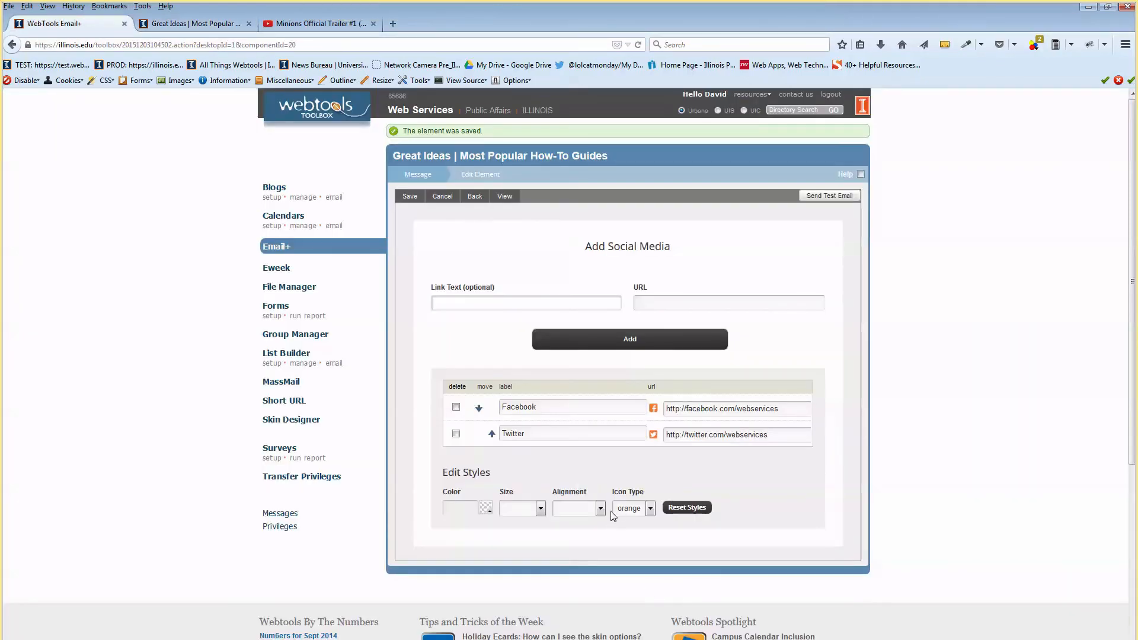
click(630, 509)
click(624, 568)
click(410, 196)
click(196, 24)
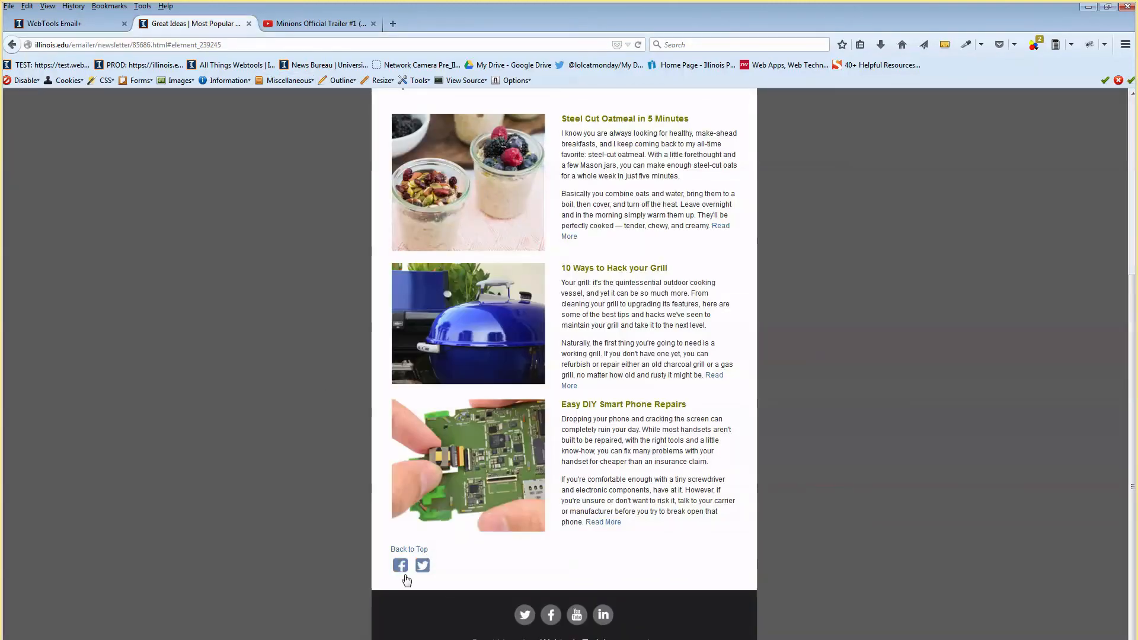
Step: Try icon type 48 for the social media links, save, and compare the icons in the preview
click(55, 24)
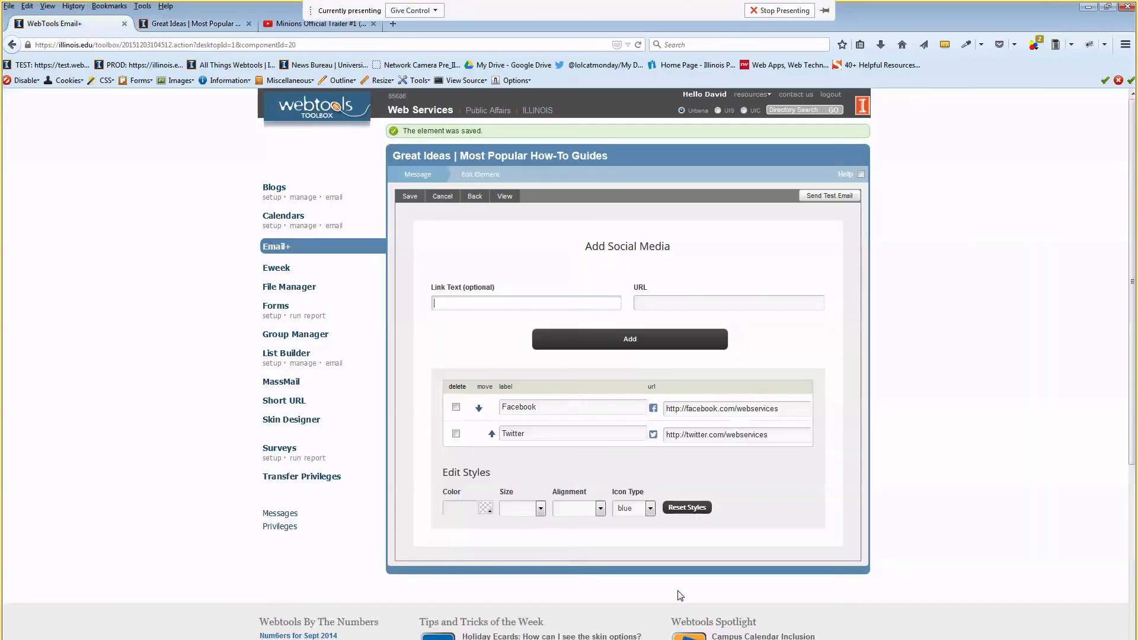
click(640, 509)
click(643, 550)
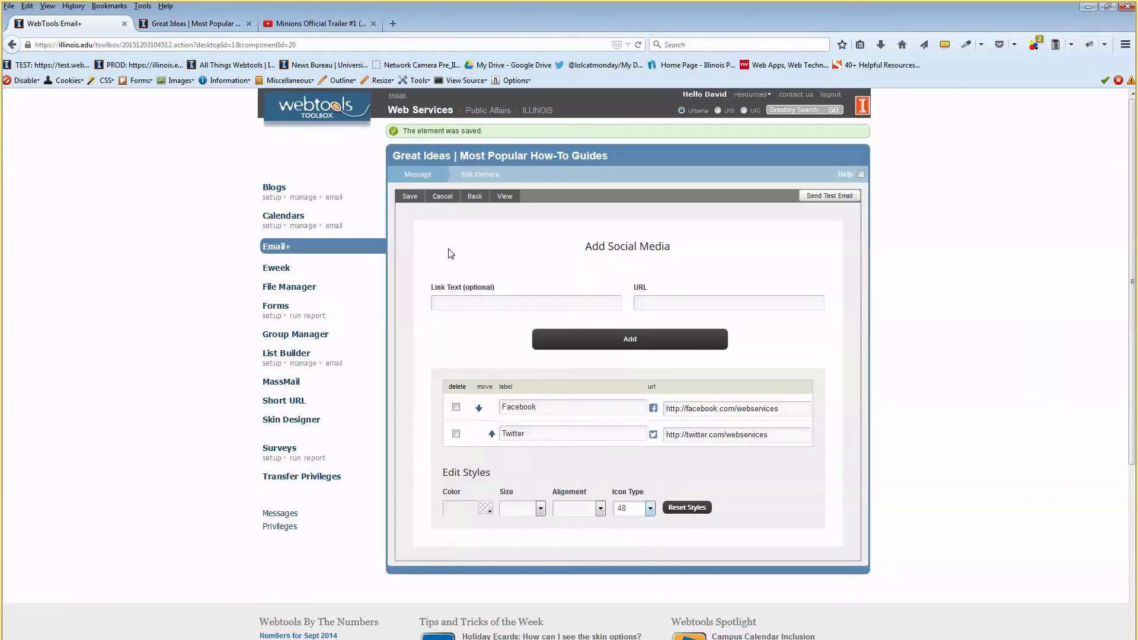
click(408, 197)
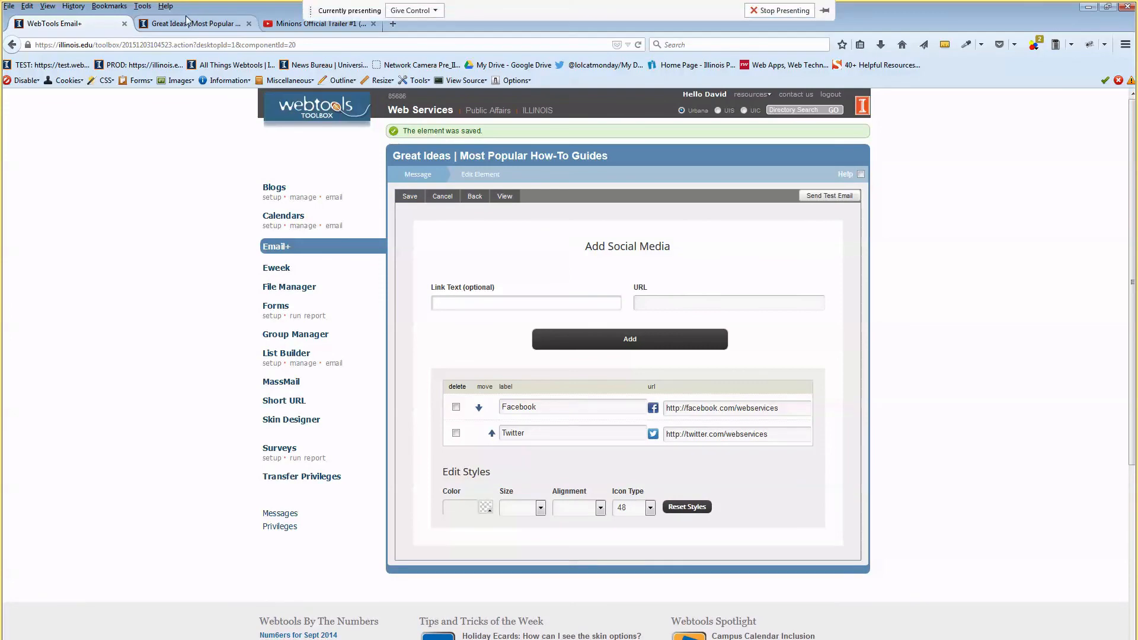
click(185, 22)
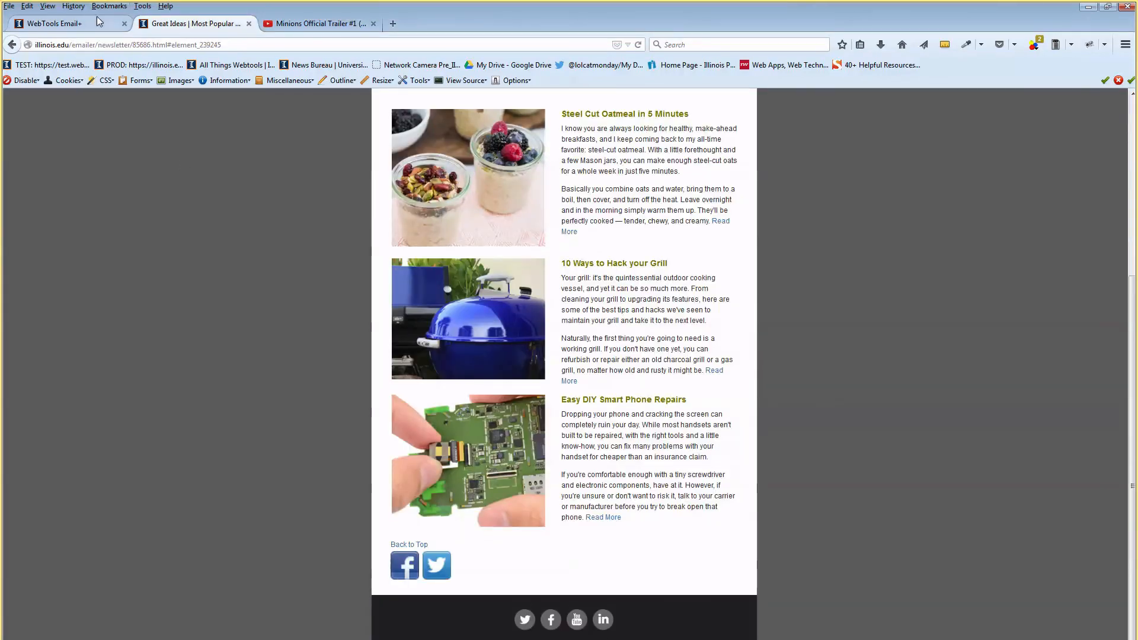
Step: Set the social media icon type to 32, save the element, and check the icons in the preview
click(97, 21)
click(621, 509)
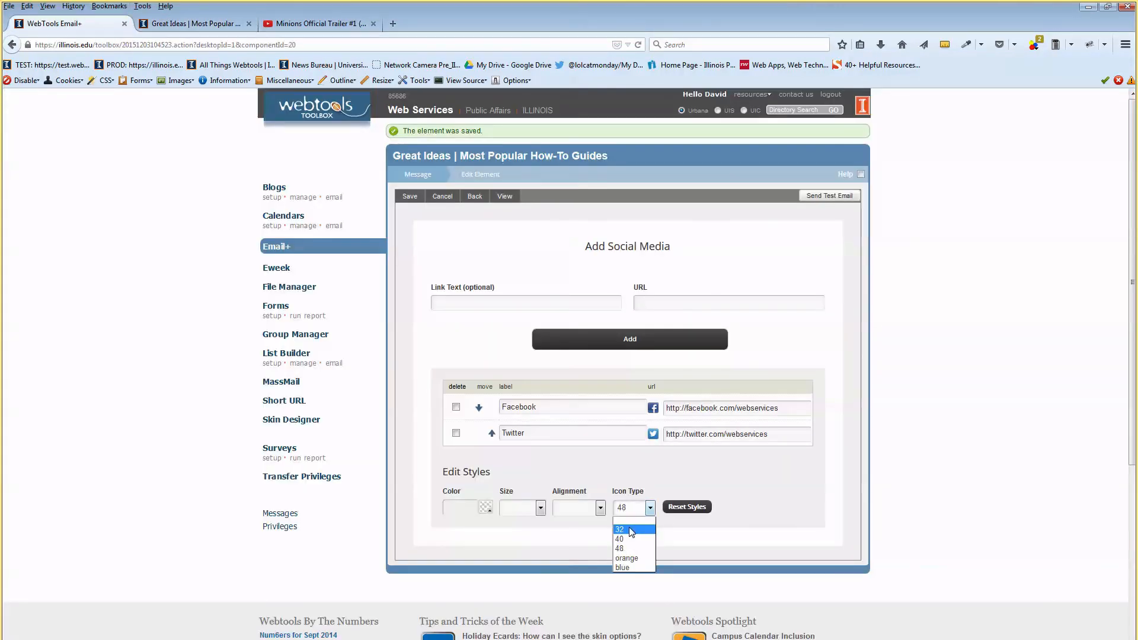
click(630, 530)
click(411, 196)
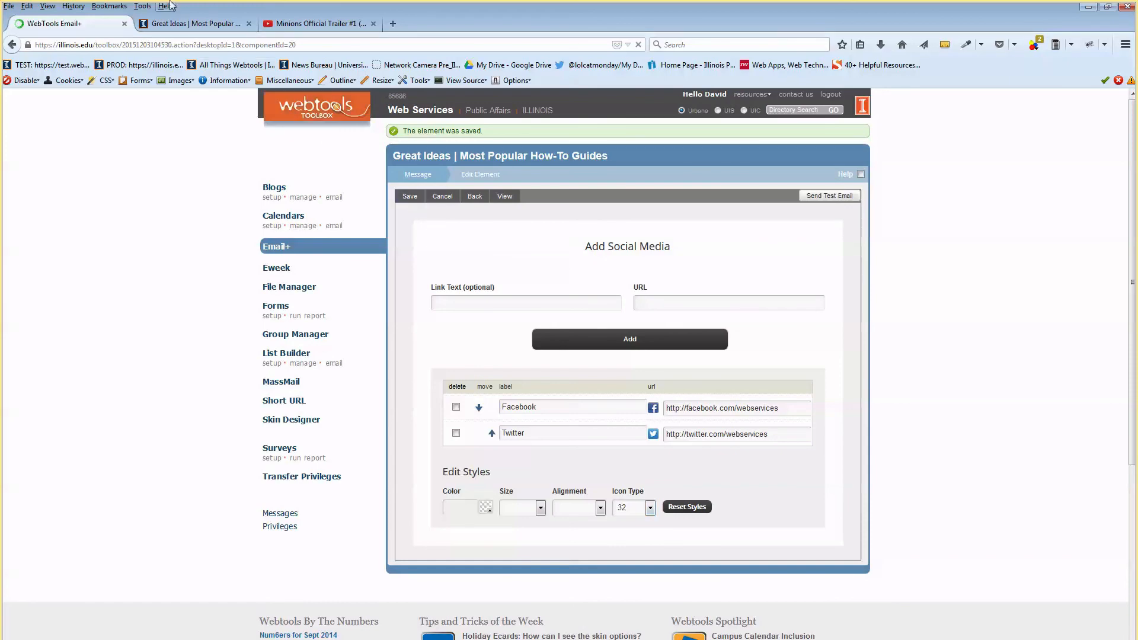
click(185, 22)
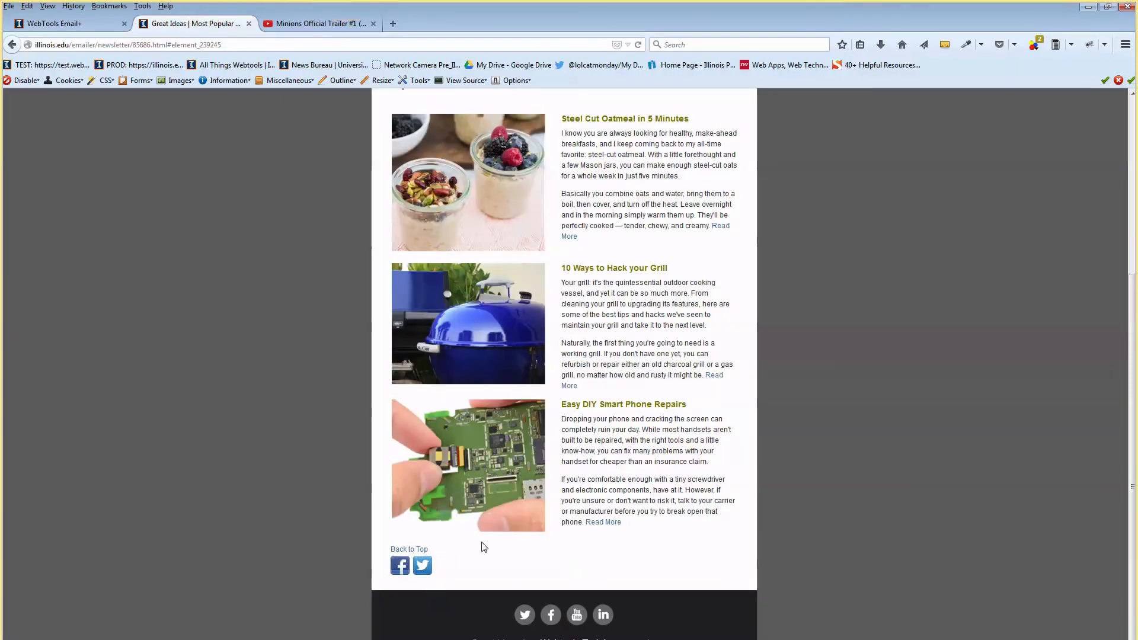
Step: Relabel the social media links "Visit us on Facebook" and "Find us on Twitter", save, and check the preview
click(71, 23)
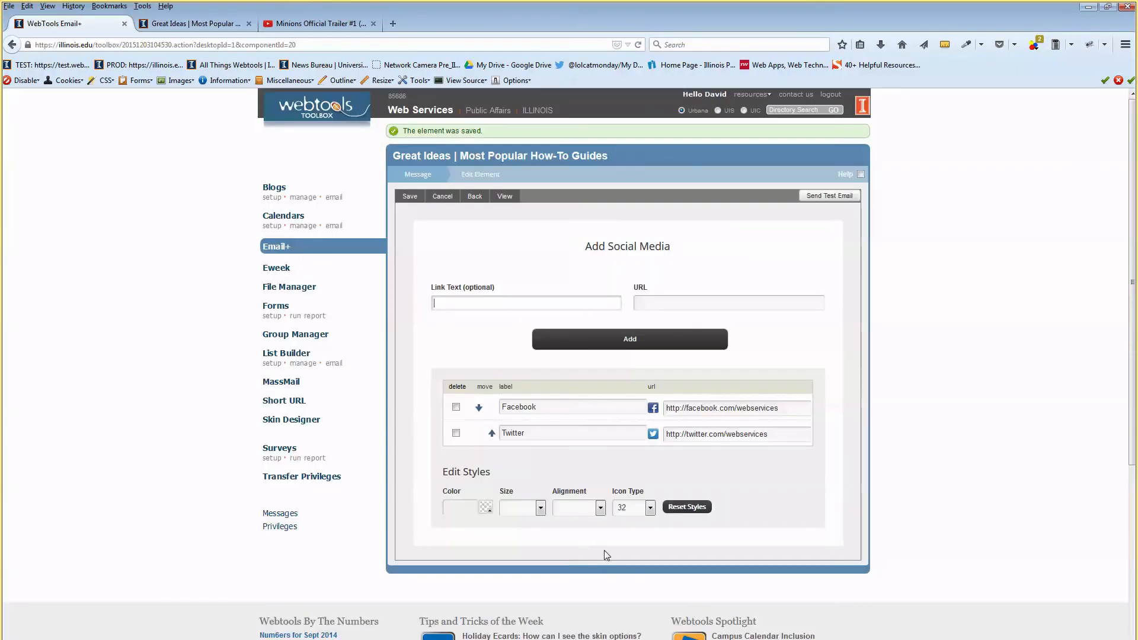
click(622, 508)
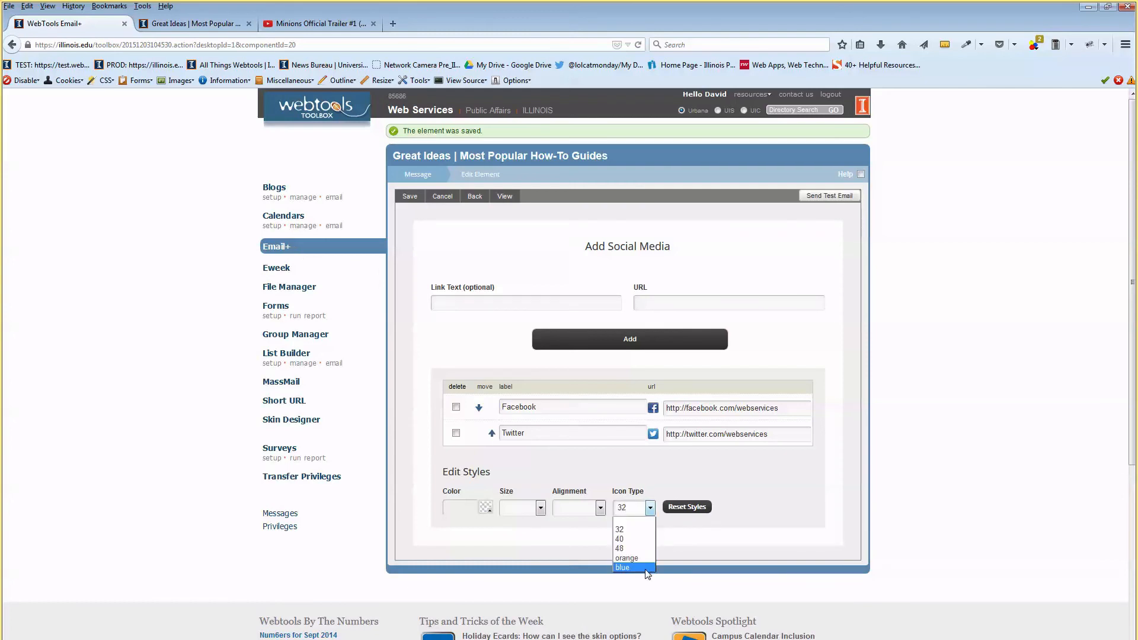
click(683, 552)
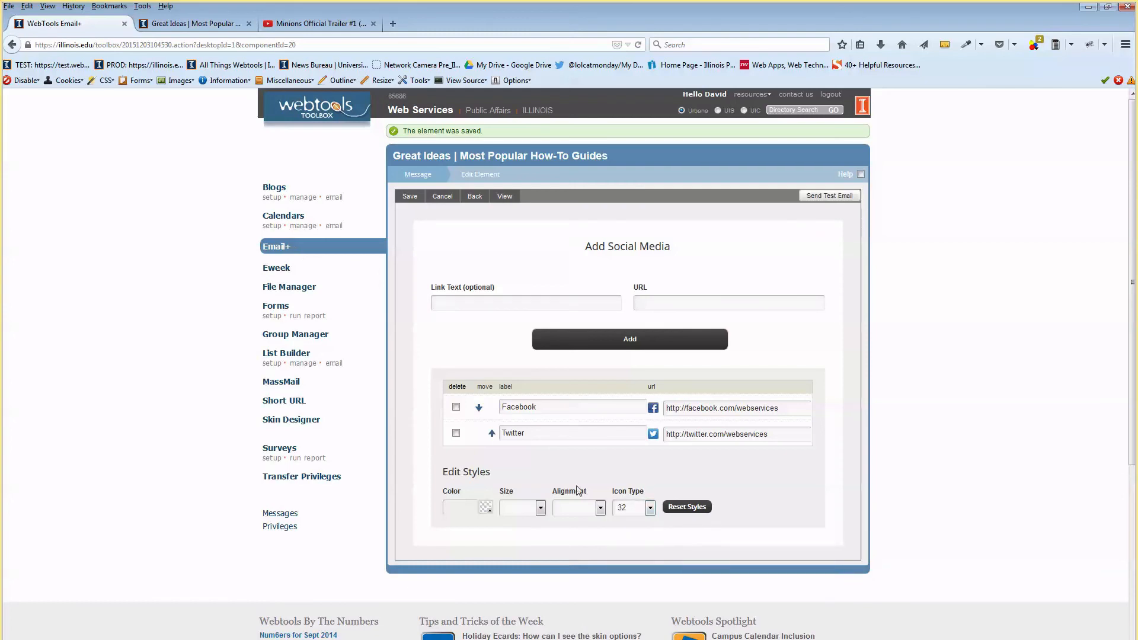
click(507, 406)
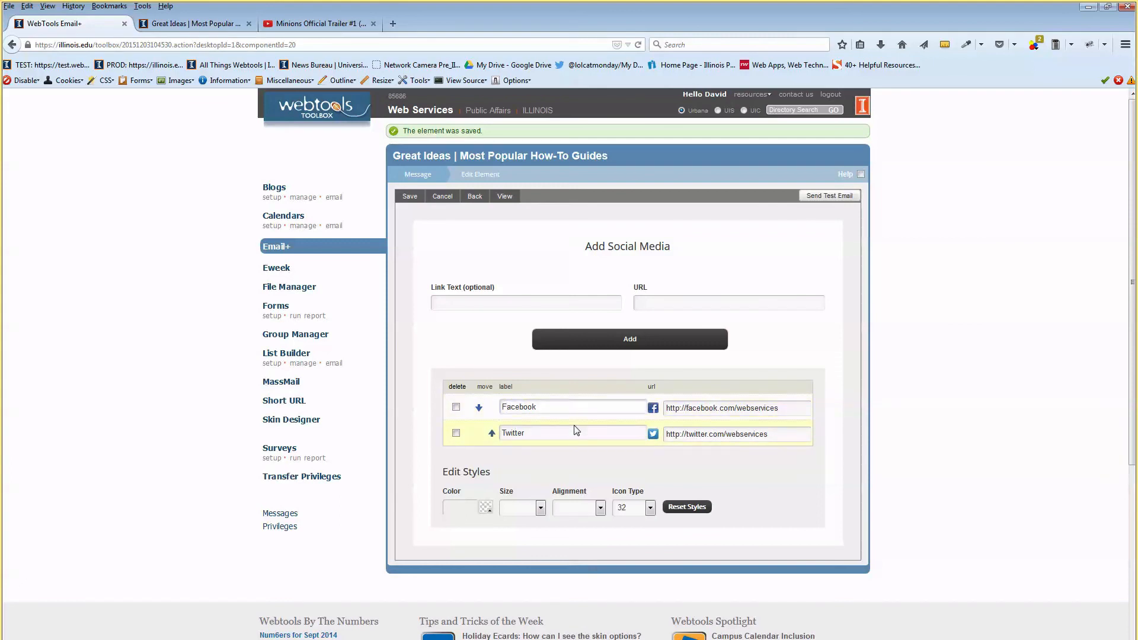
text(Visit us oin)
text(d on)
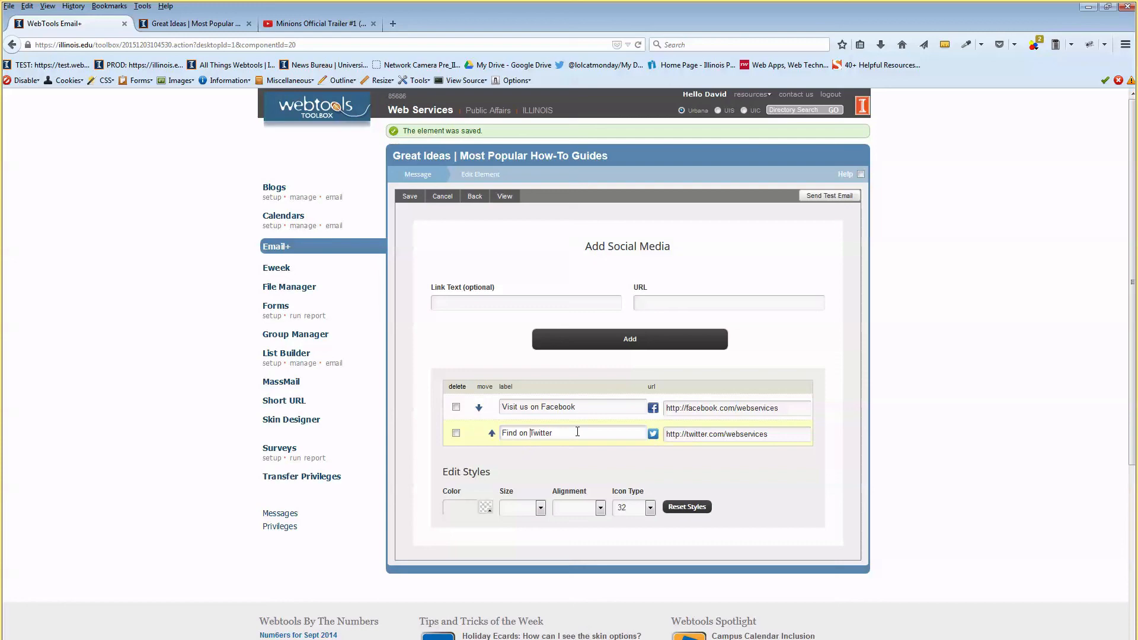
key(Left)
text(us)
click(196, 23)
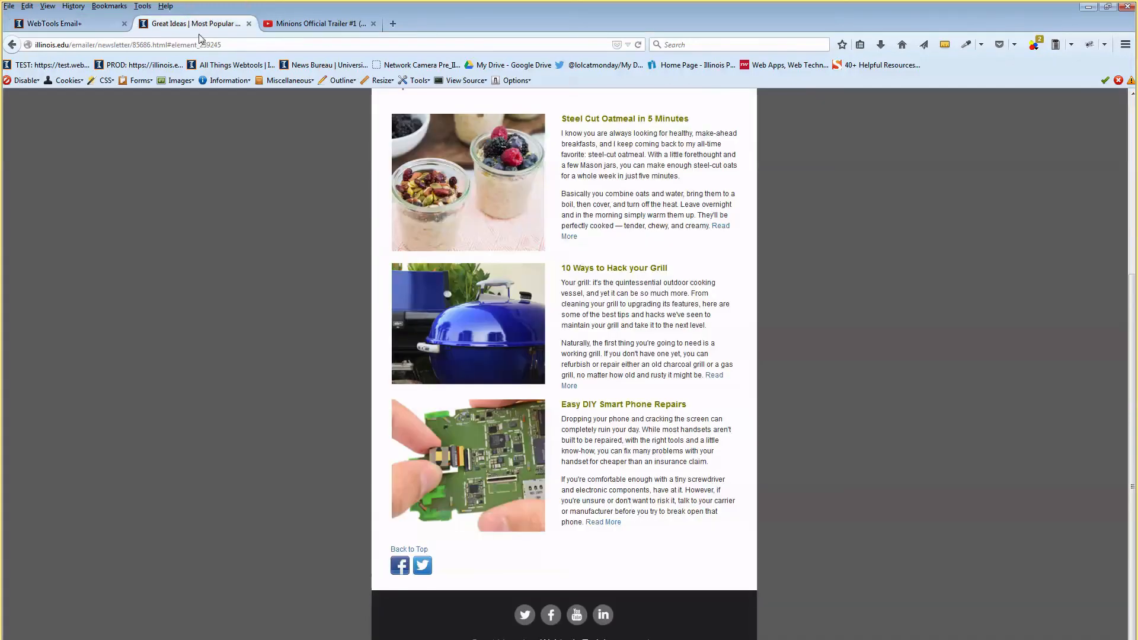
Step: Set the social media links' alignment to vertical, save, review the preview, and return to the element editor
click(54, 24)
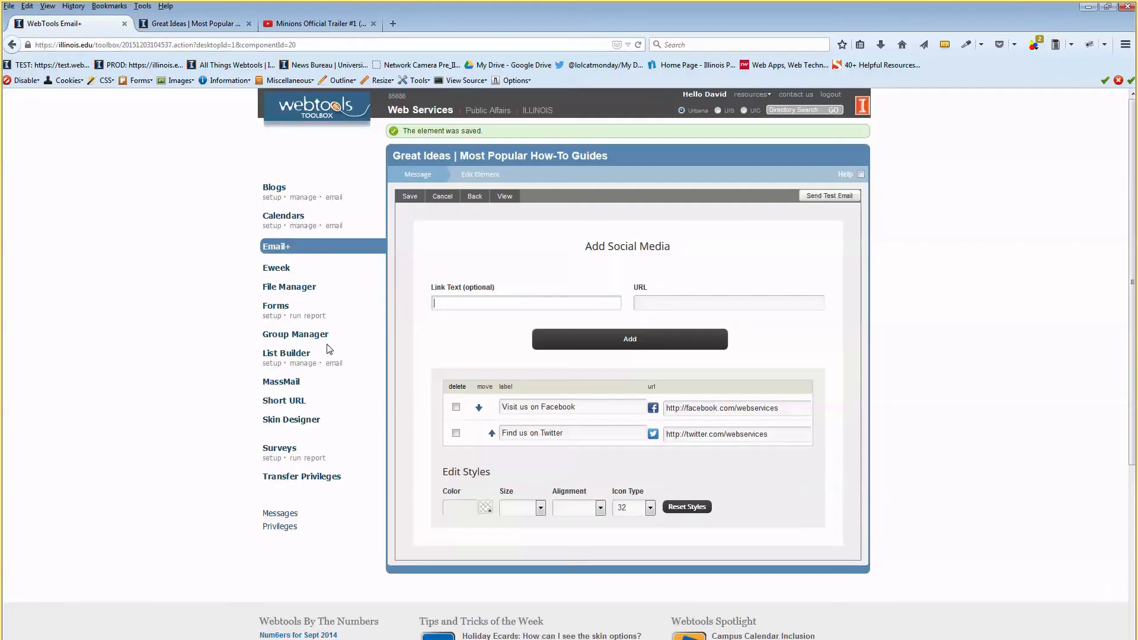
click(584, 508)
click(595, 539)
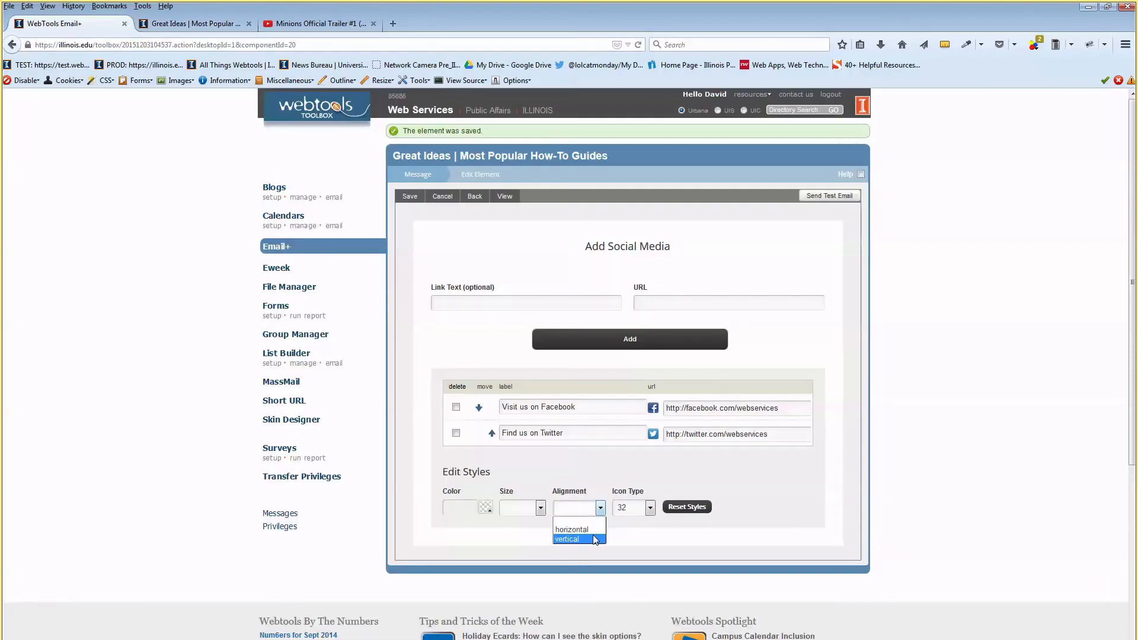
click(409, 196)
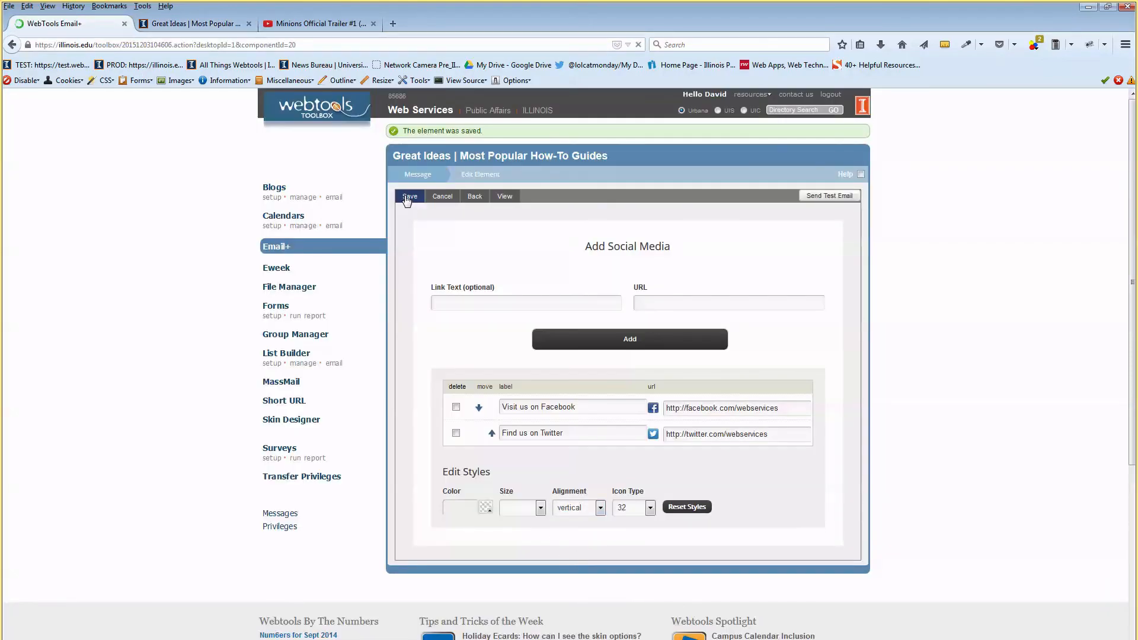
click(195, 24)
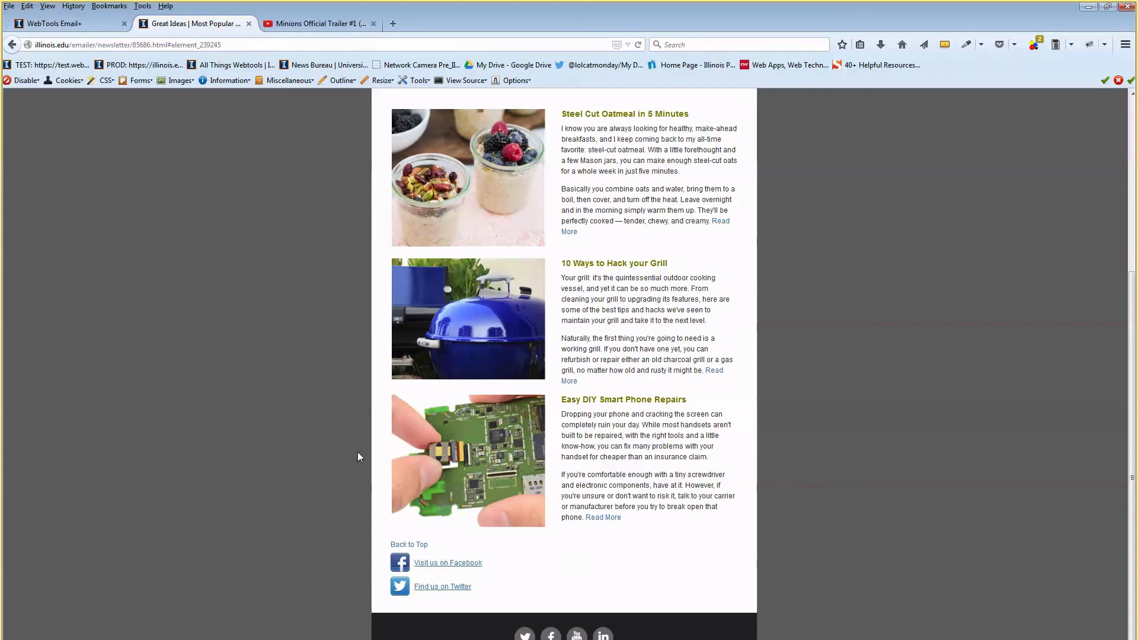
click(72, 7)
click(72, 7)
click(77, 25)
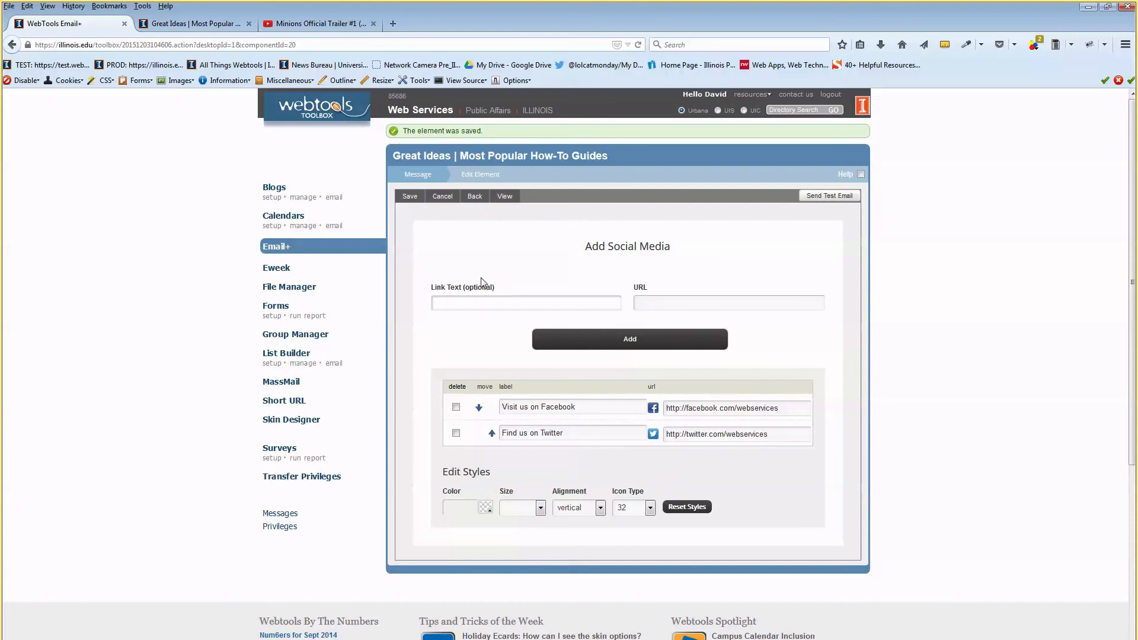
Step: Return to the message's element list and insert a line below the Anchors element
click(442, 179)
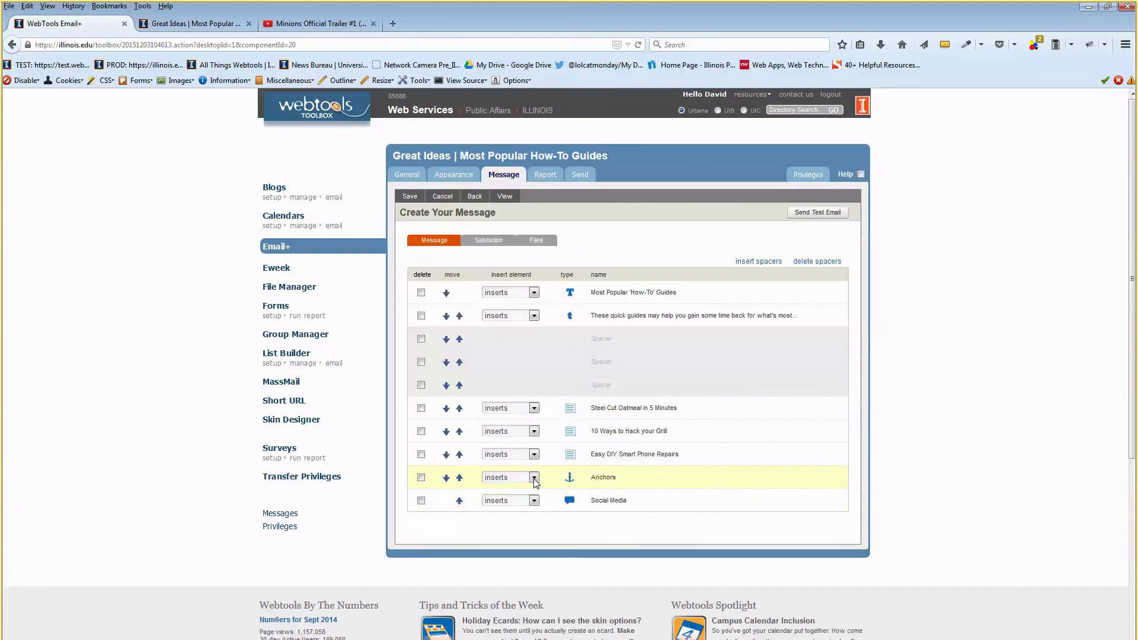
click(534, 478)
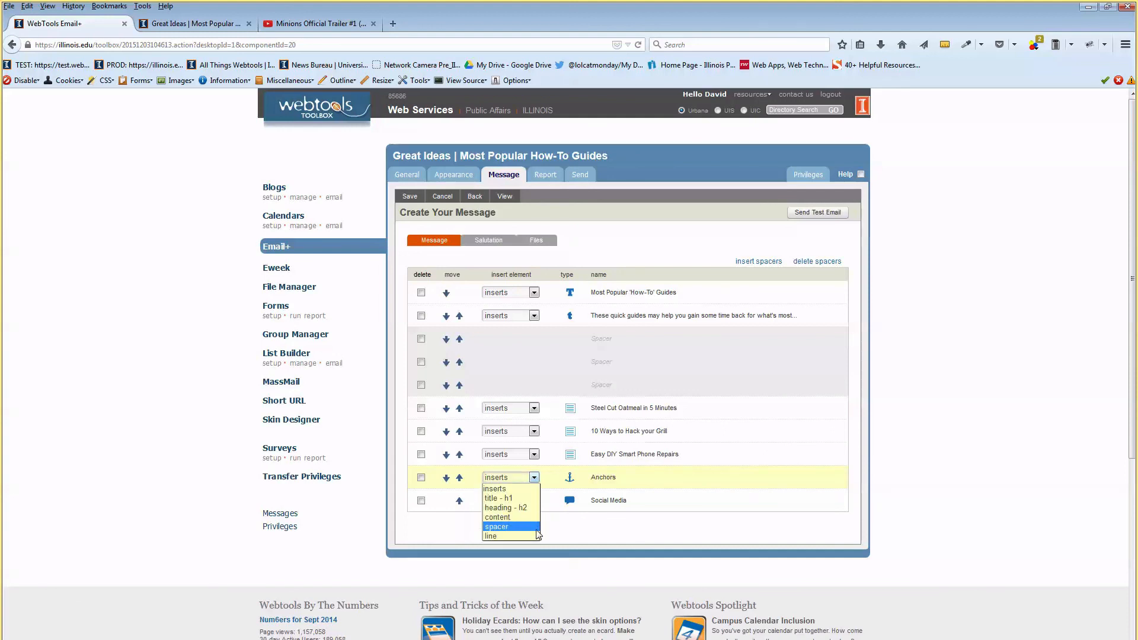
click(511, 537)
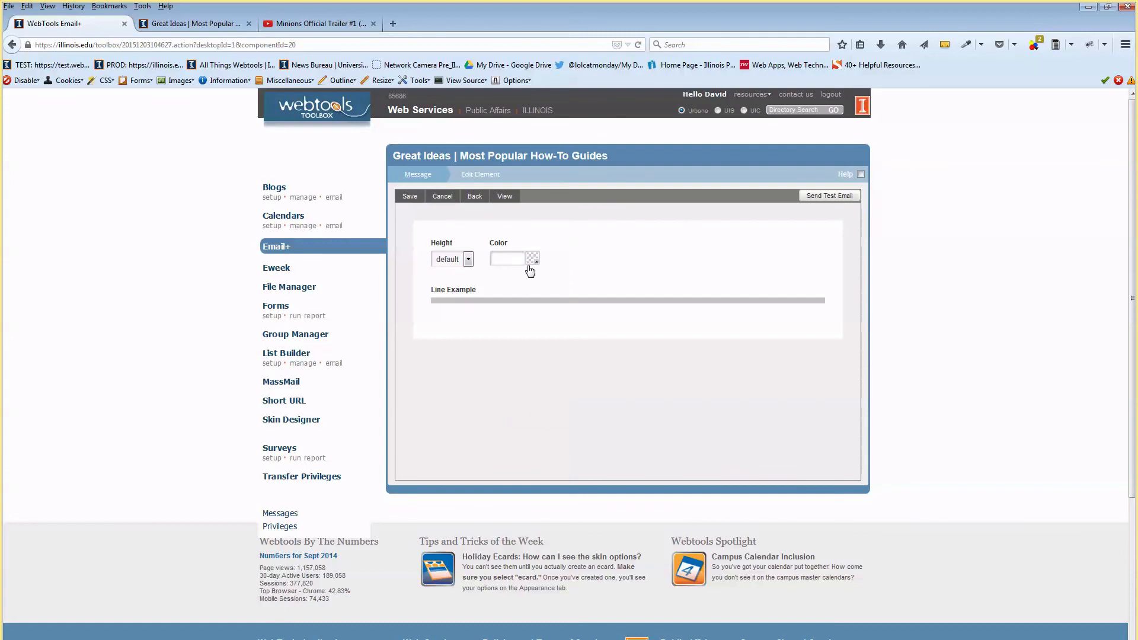
Step: Set the line's color to the light gray cccccc
click(532, 259)
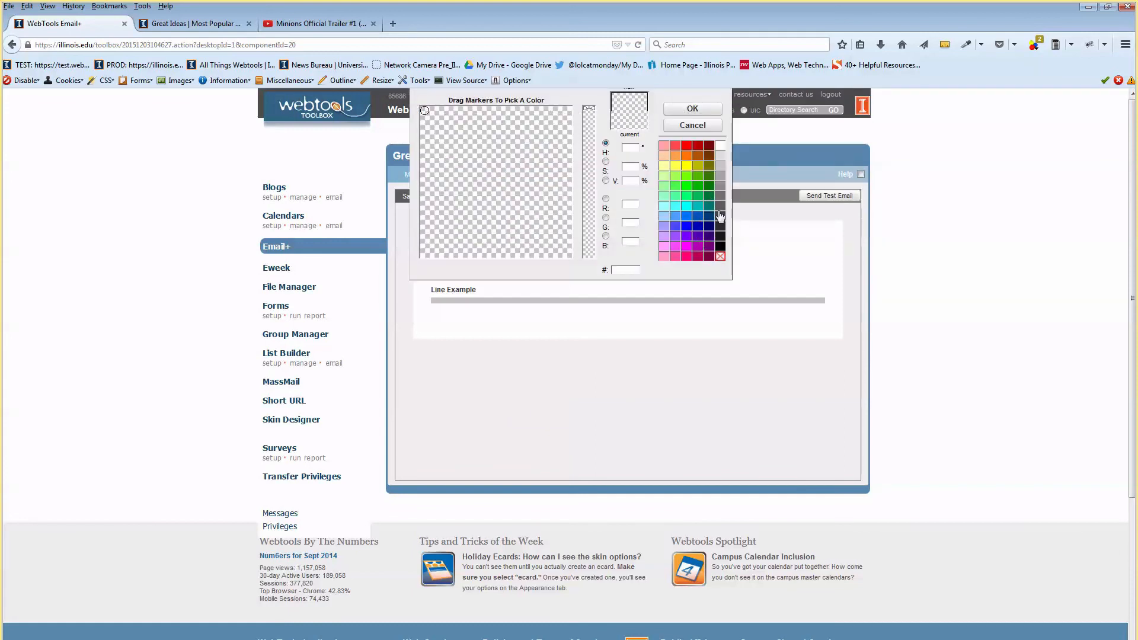
click(721, 209)
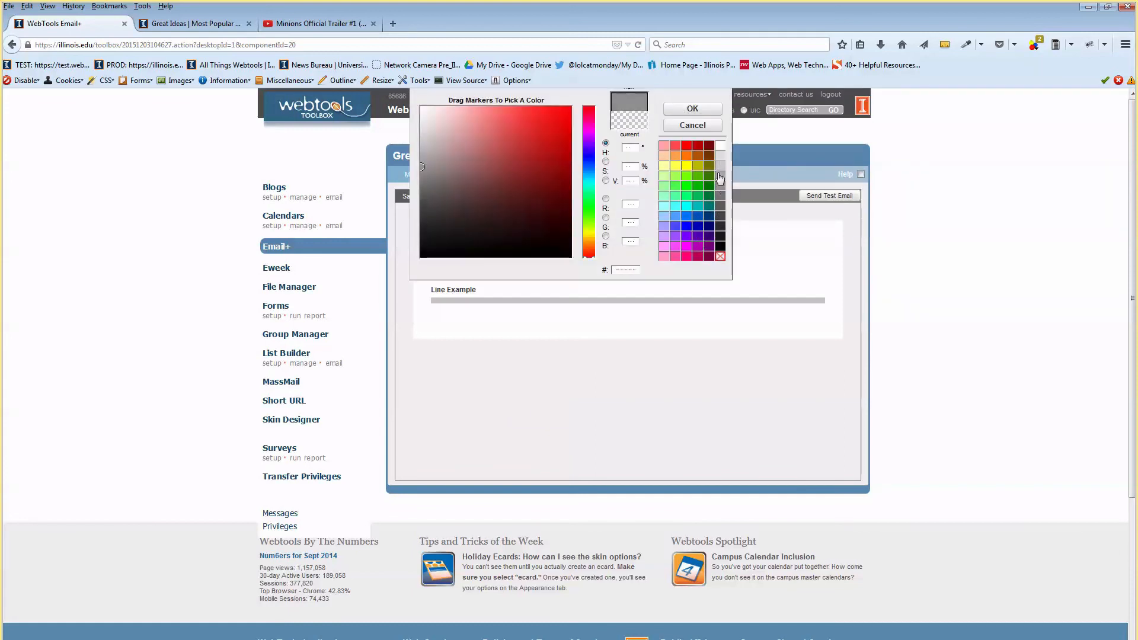
click(721, 178)
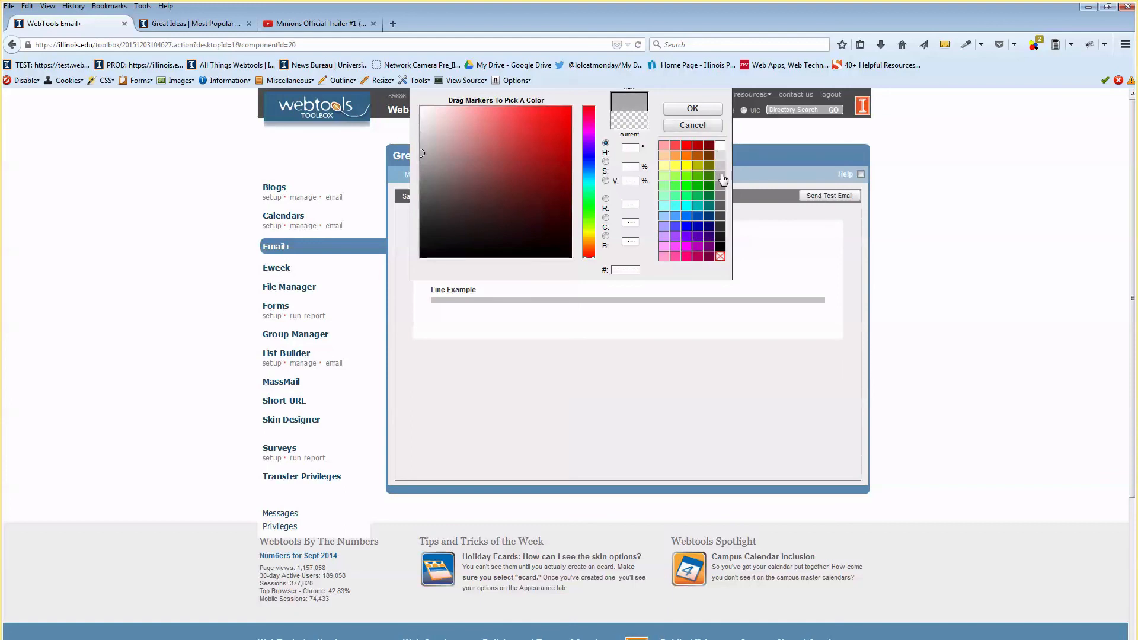
click(692, 109)
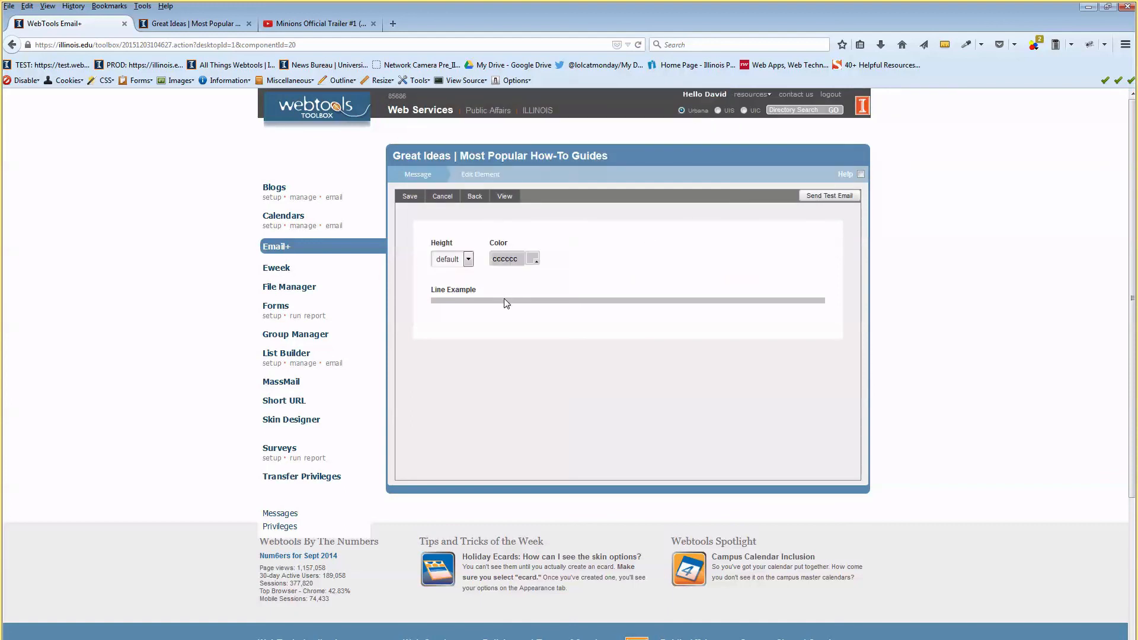
Step: Set the line's height to 2, save the element, check it in the preview, and return to the message's element list
click(468, 259)
click(457, 287)
click(409, 196)
click(219, 22)
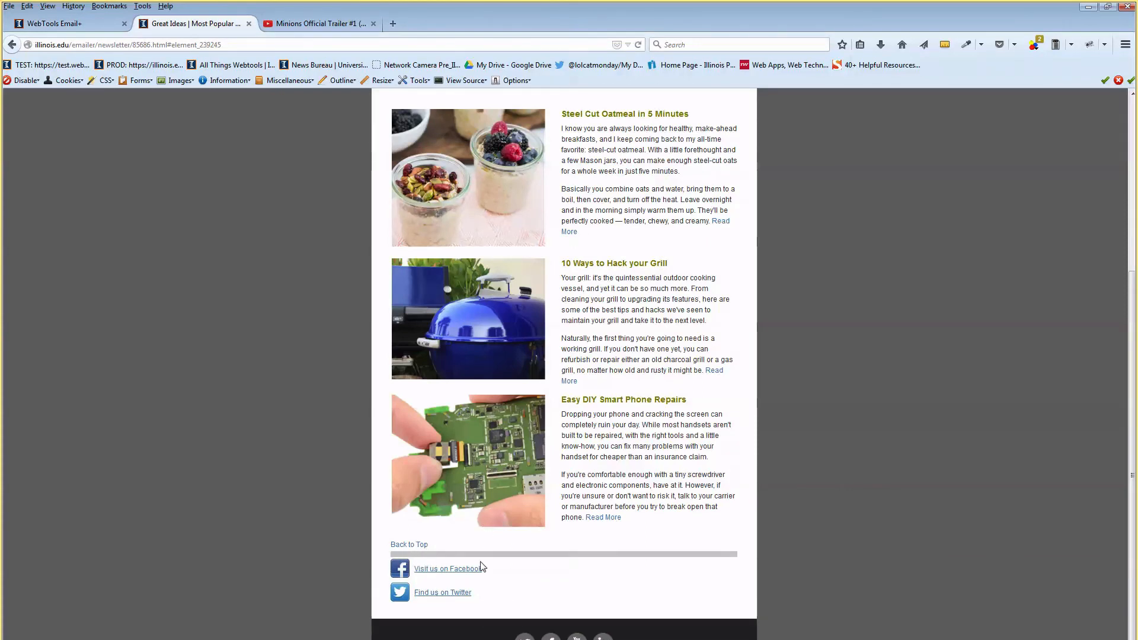
click(72, 19)
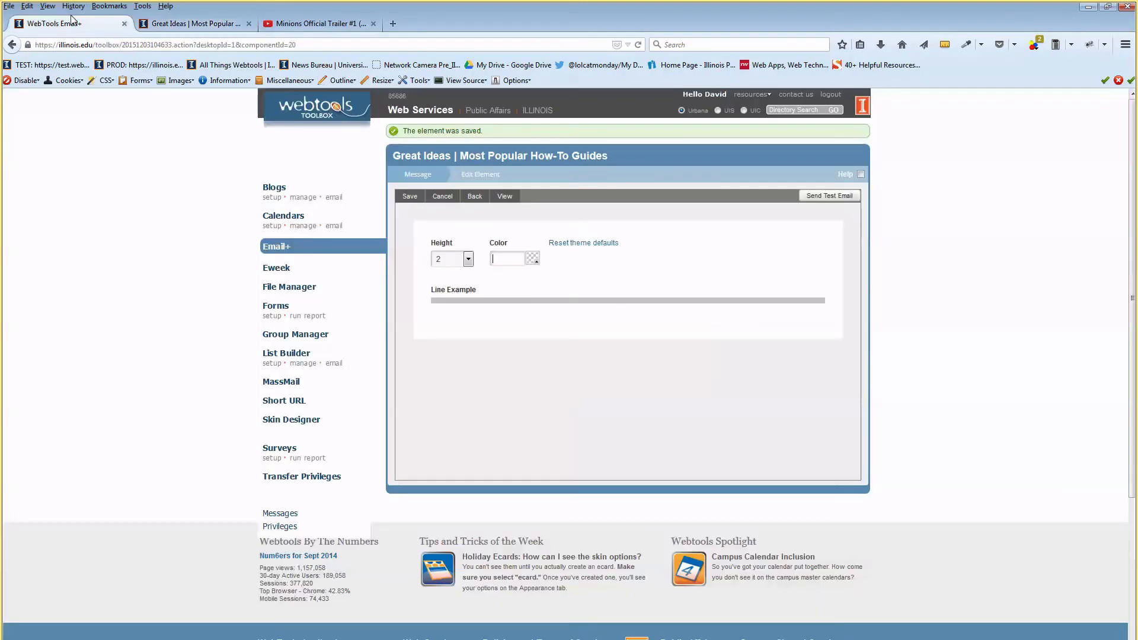
click(390, 178)
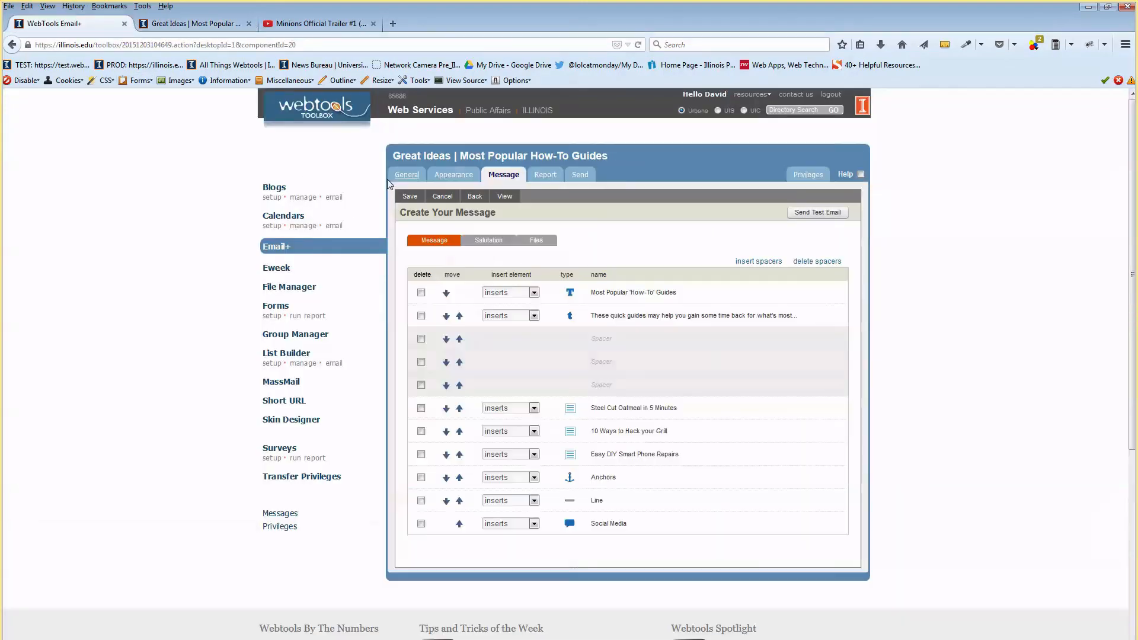
Step: Insert four spacers after the Line element and move one of them above the line
click(535, 503)
click(532, 545)
click(523, 502)
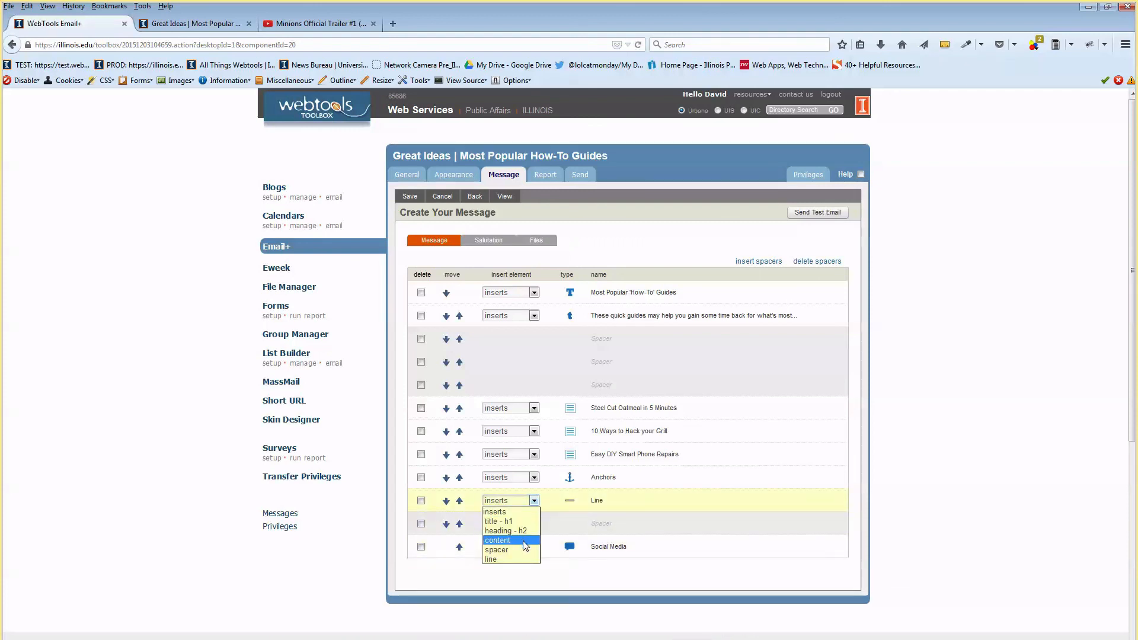
click(524, 550)
click(534, 502)
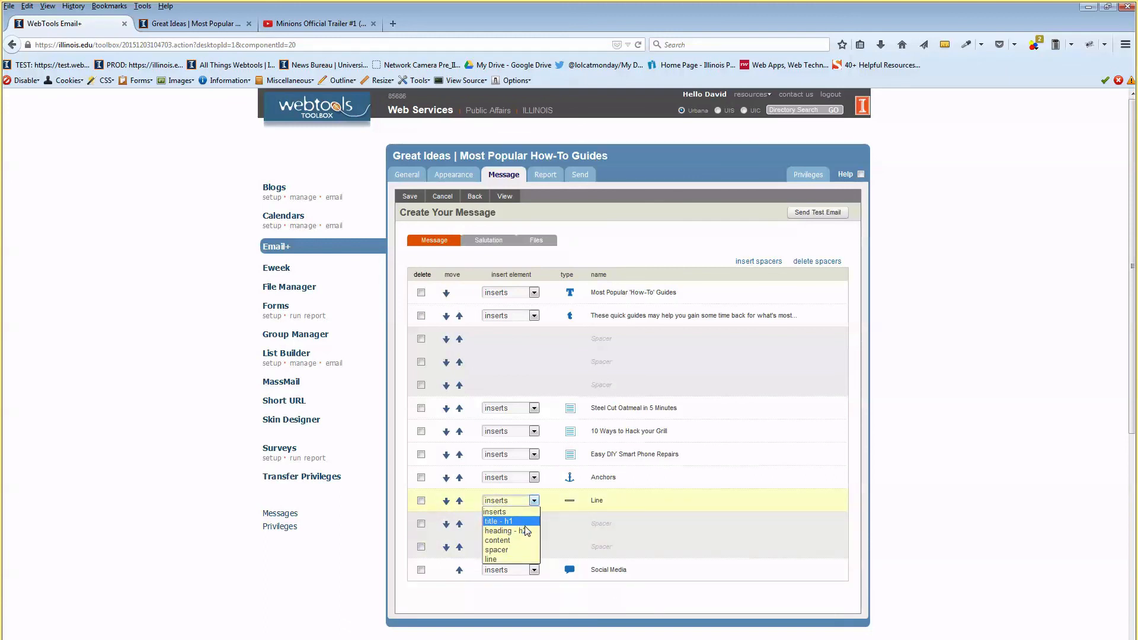
click(528, 549)
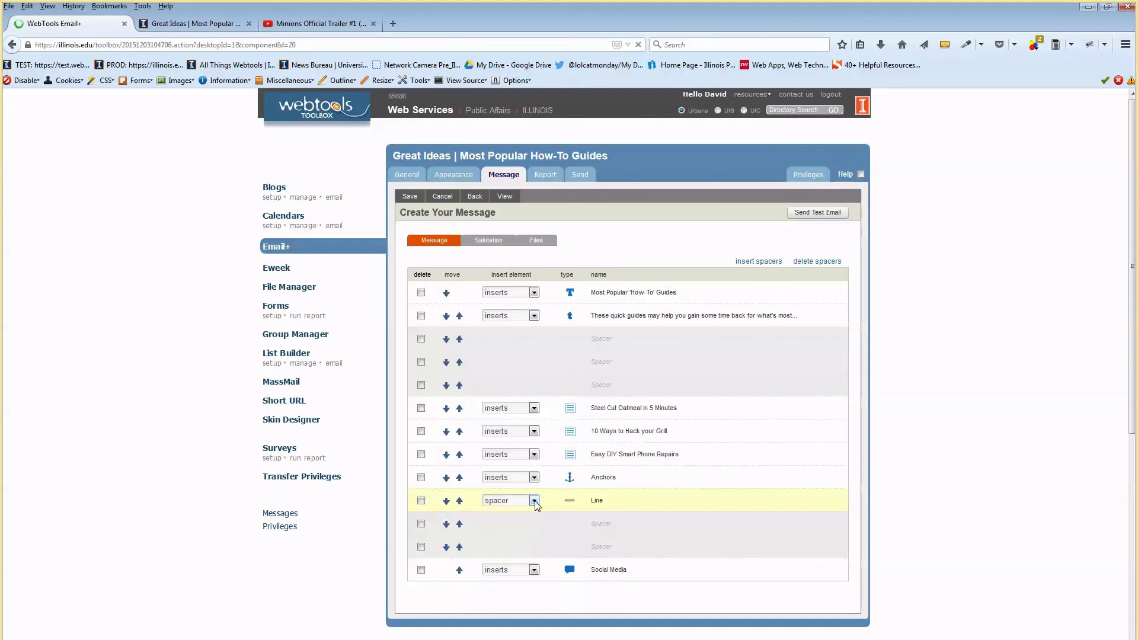
click(534, 502)
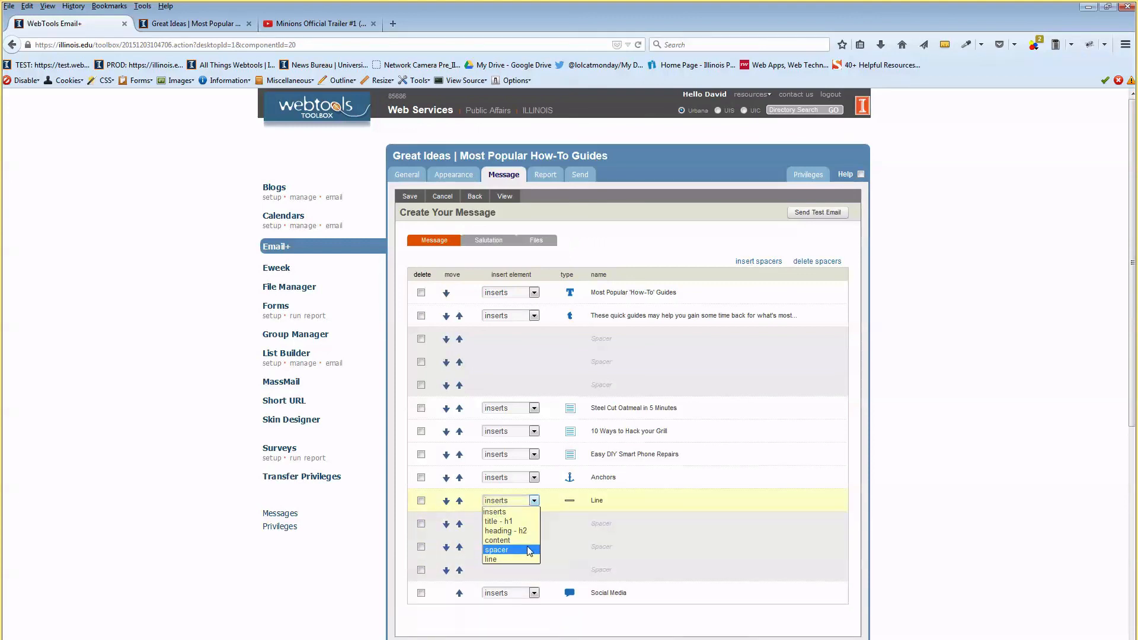
click(529, 551)
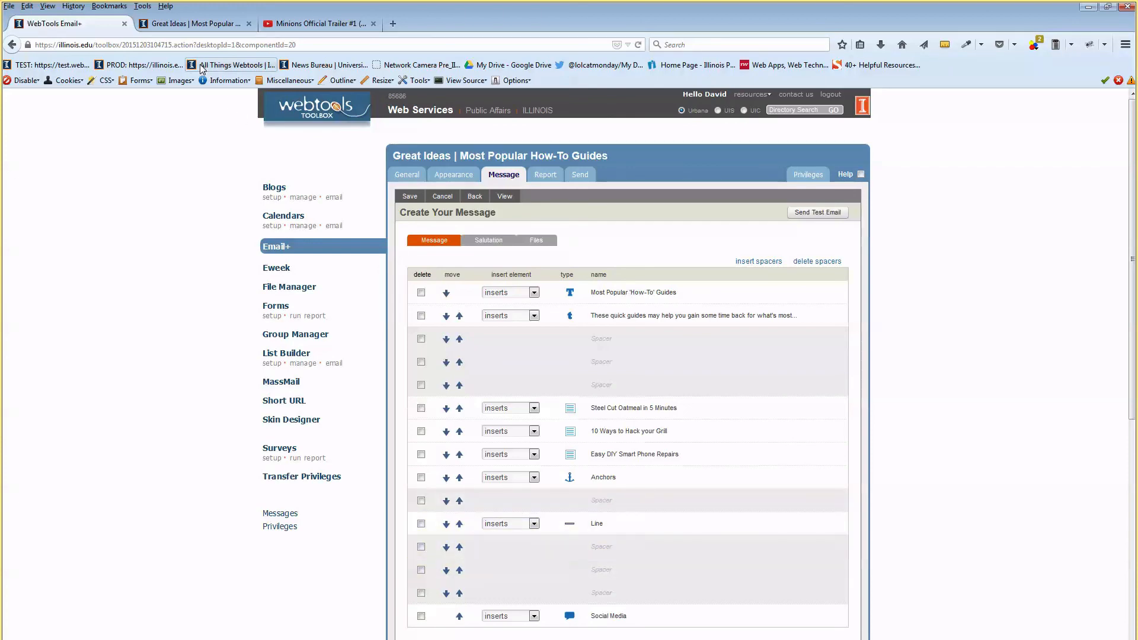
Step: Rearrange the spacers to have one above Anchors, two between Anchors and the line, and one below it; save and check the preview
click(185, 27)
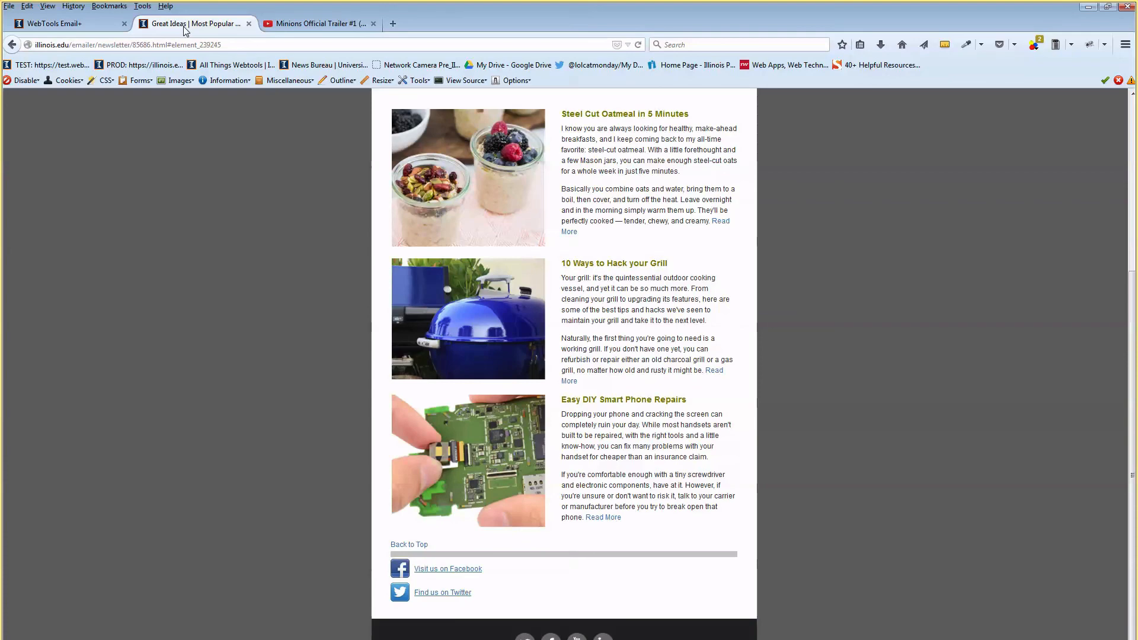
click(66, 23)
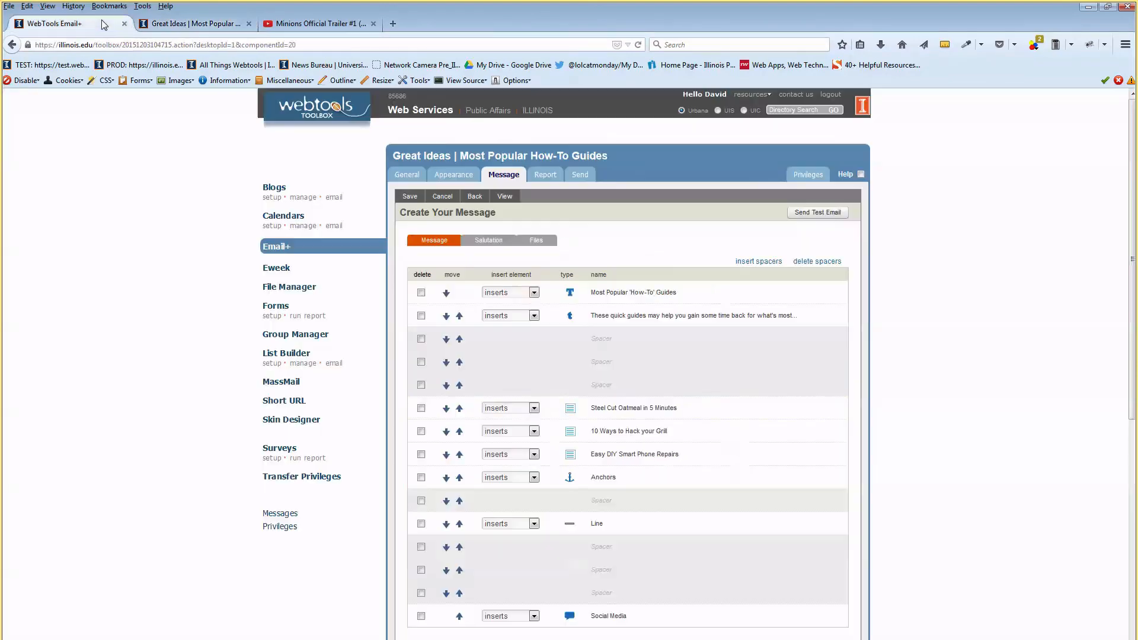
click(461, 502)
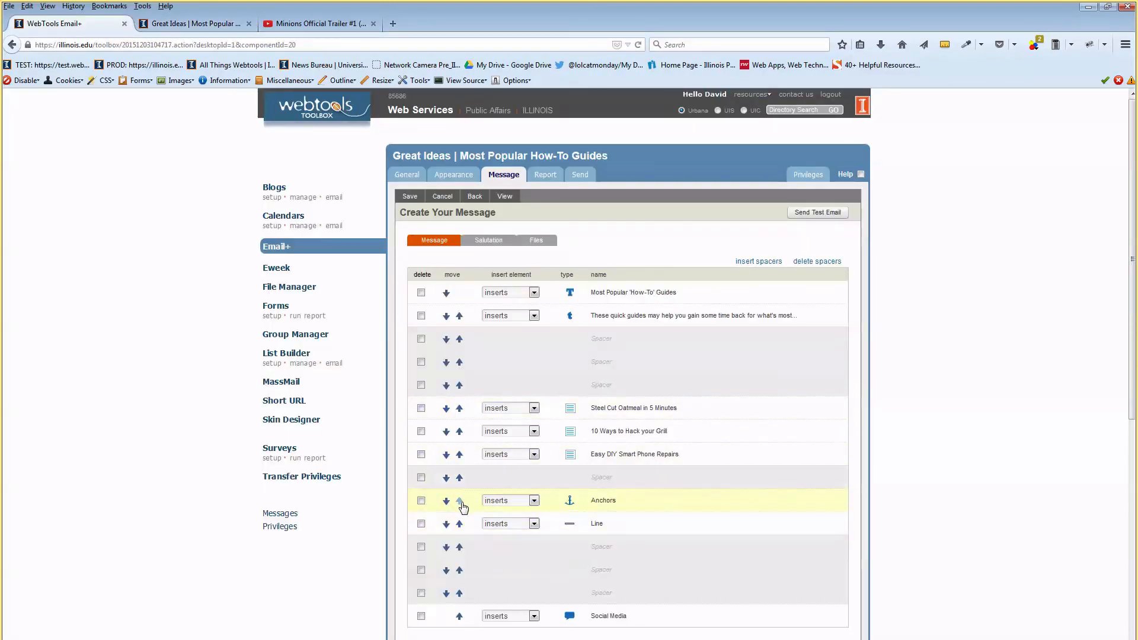
click(460, 547)
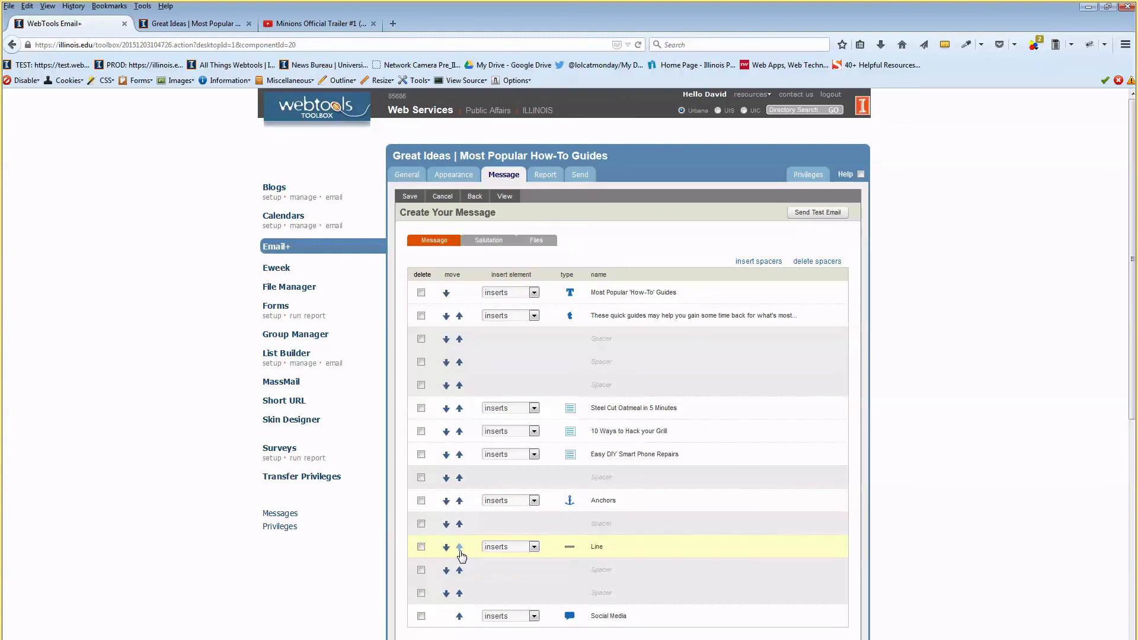
click(460, 570)
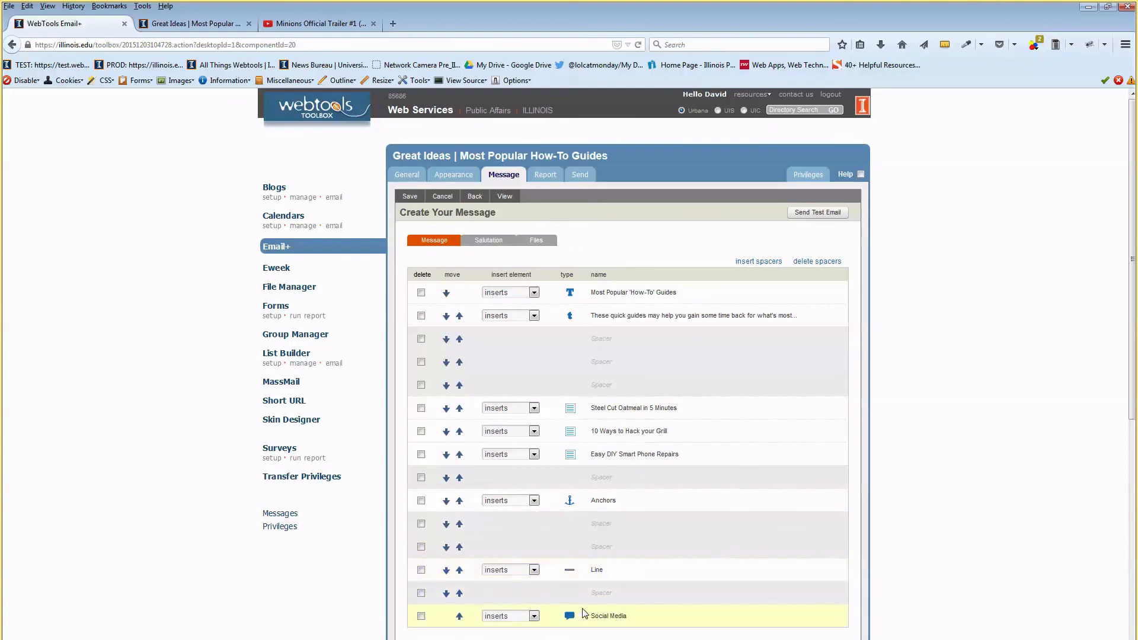
click(410, 196)
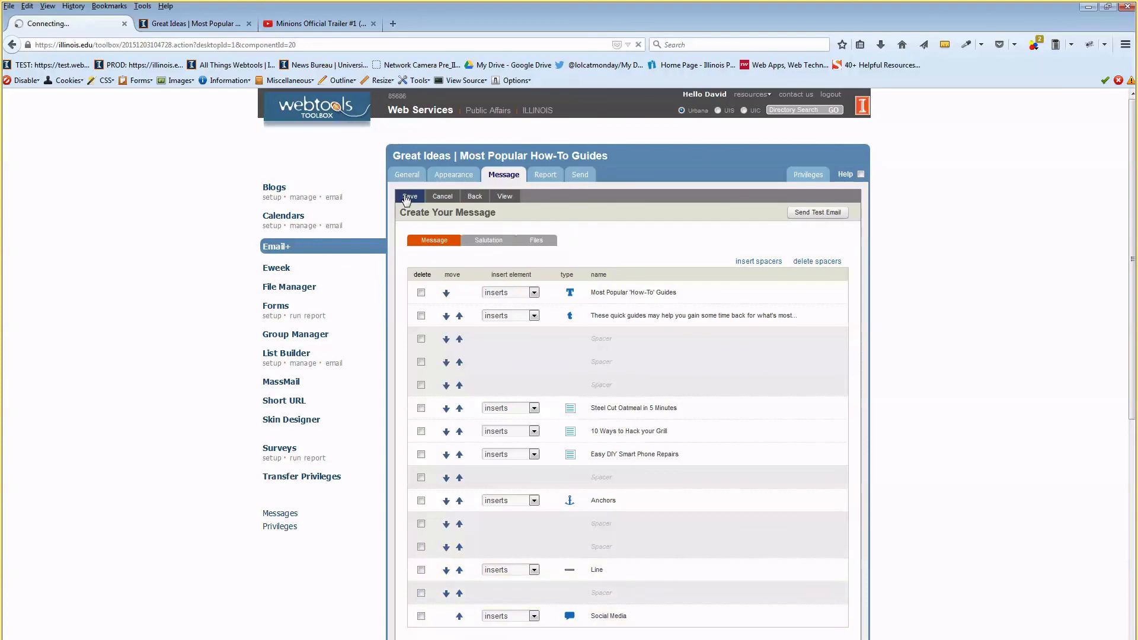
click(184, 19)
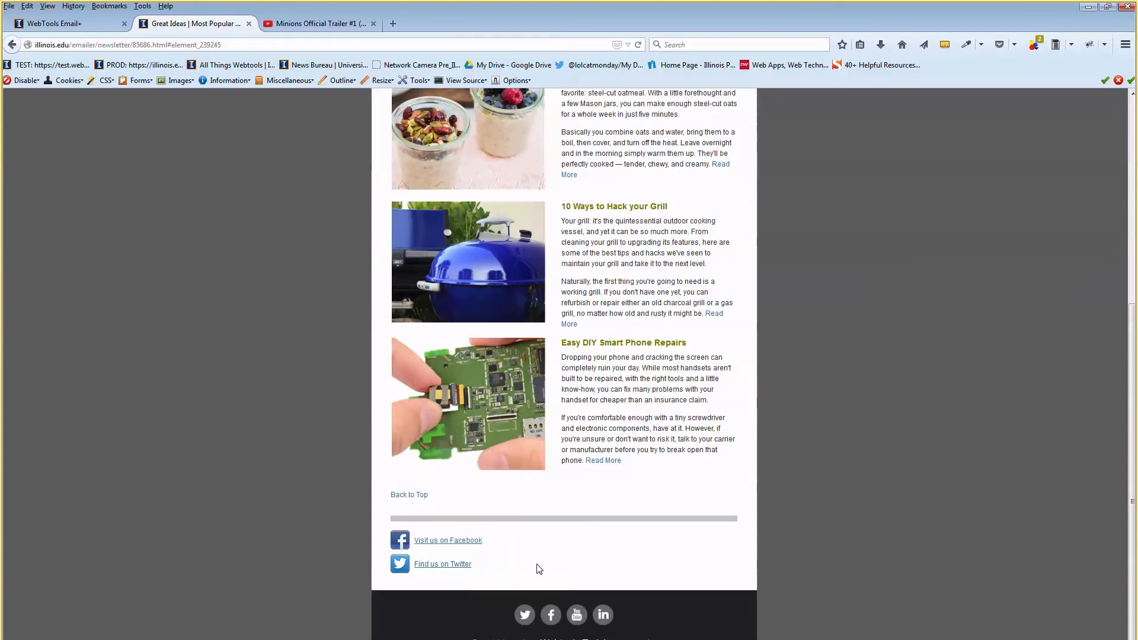
scroll(524, 467, up, 3)
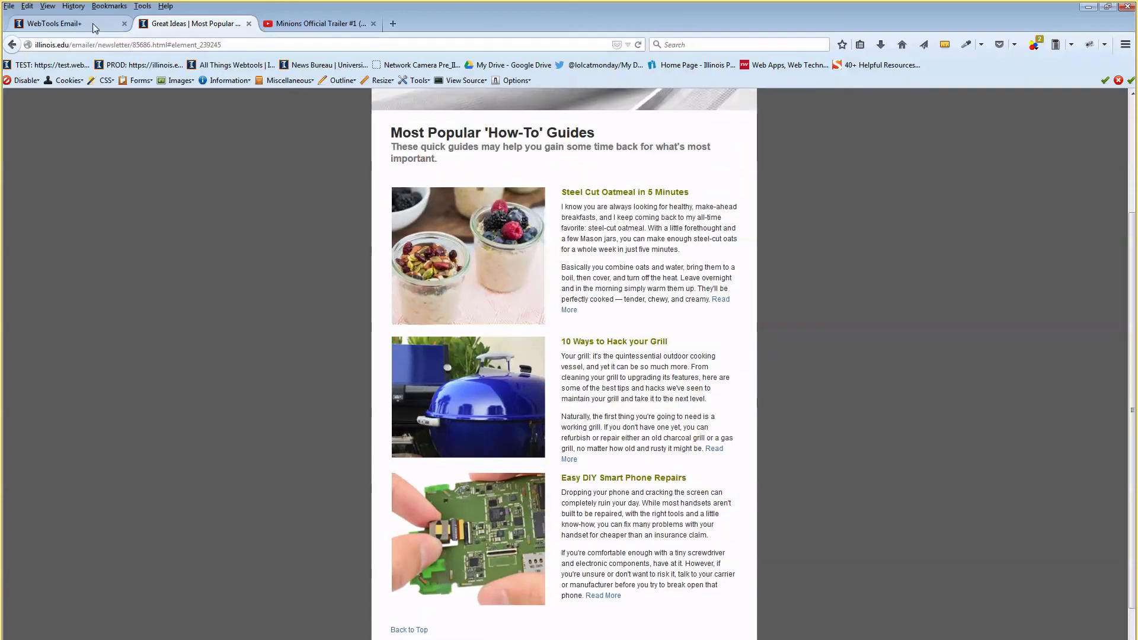
Step: Insert a spacer after the Steel Cut Oatmeal article and another after the 10 Ways to Hack your Grill article, and save the email
click(68, 24)
click(513, 413)
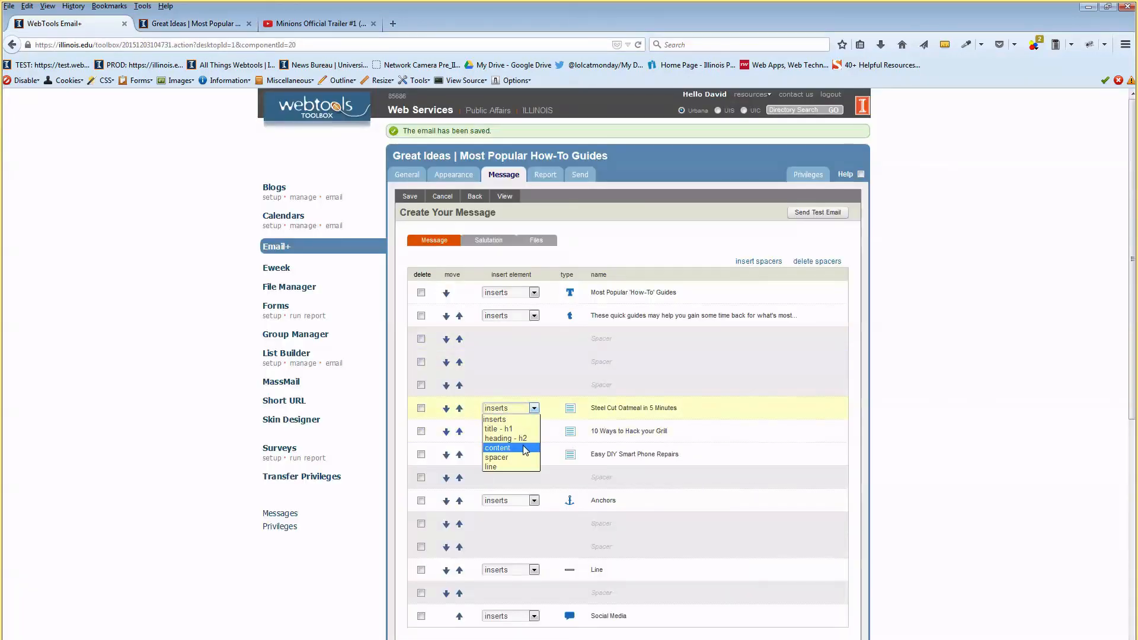
click(523, 453)
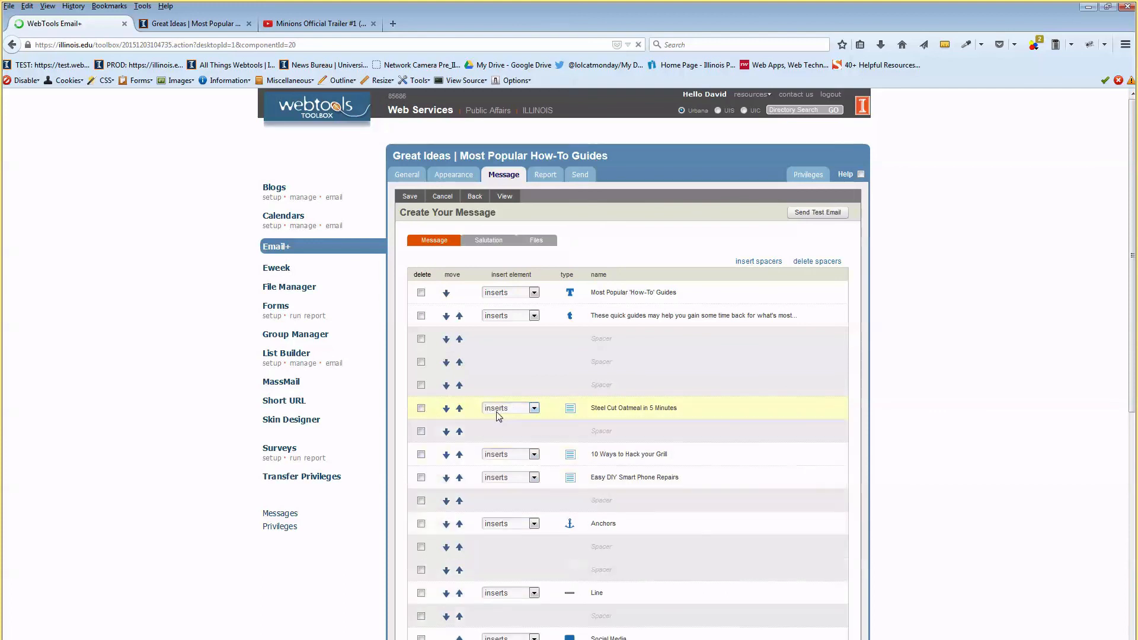
click(533, 455)
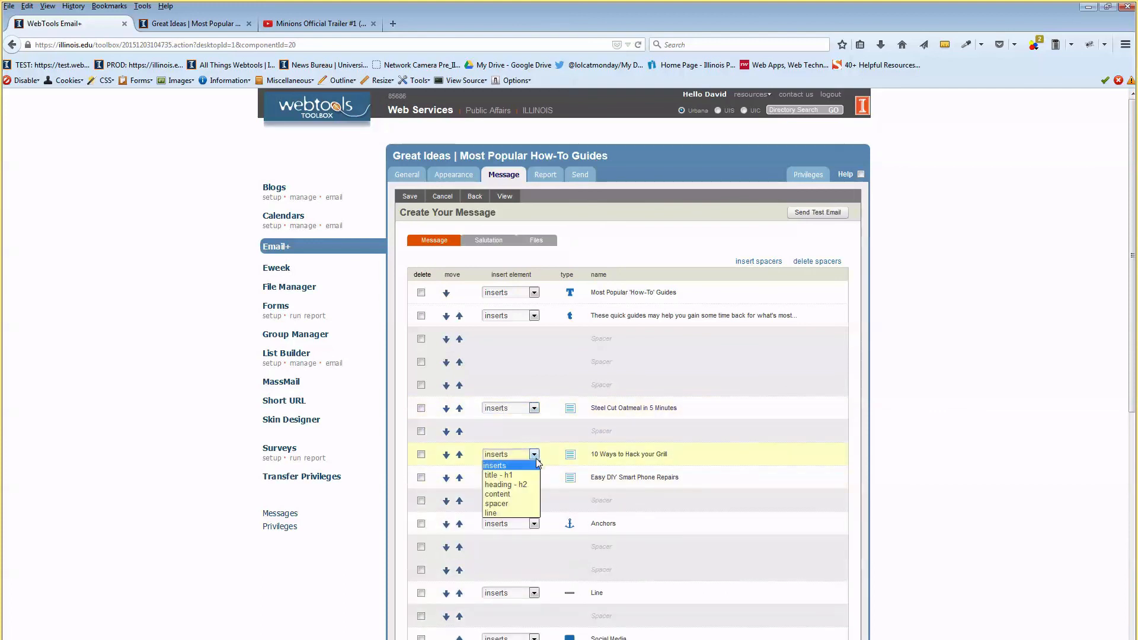
click(528, 504)
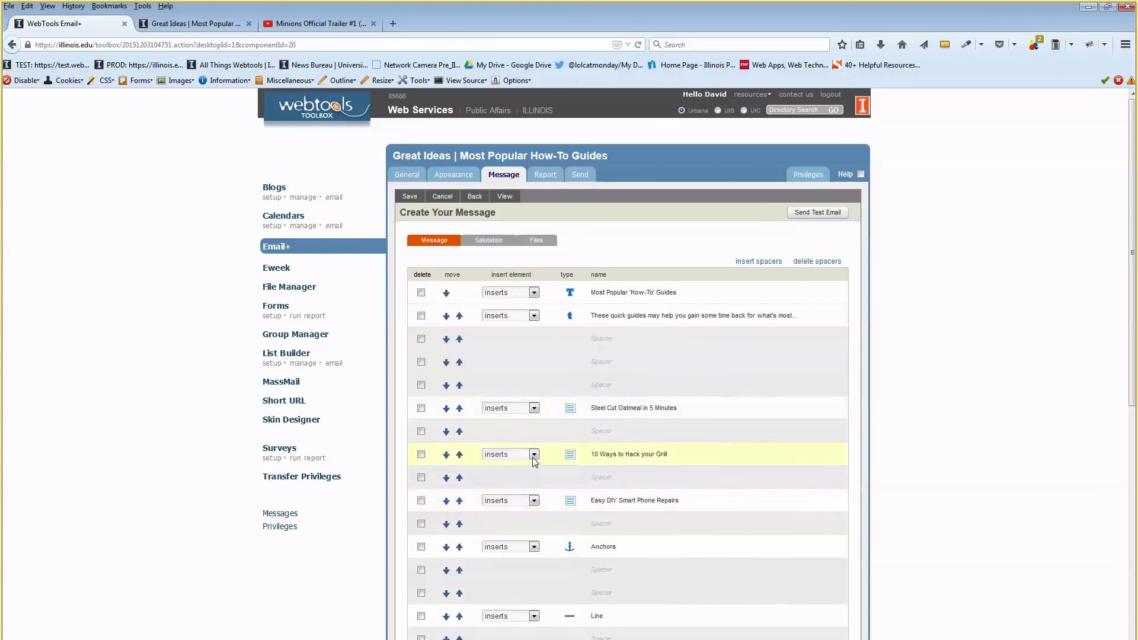
click(410, 196)
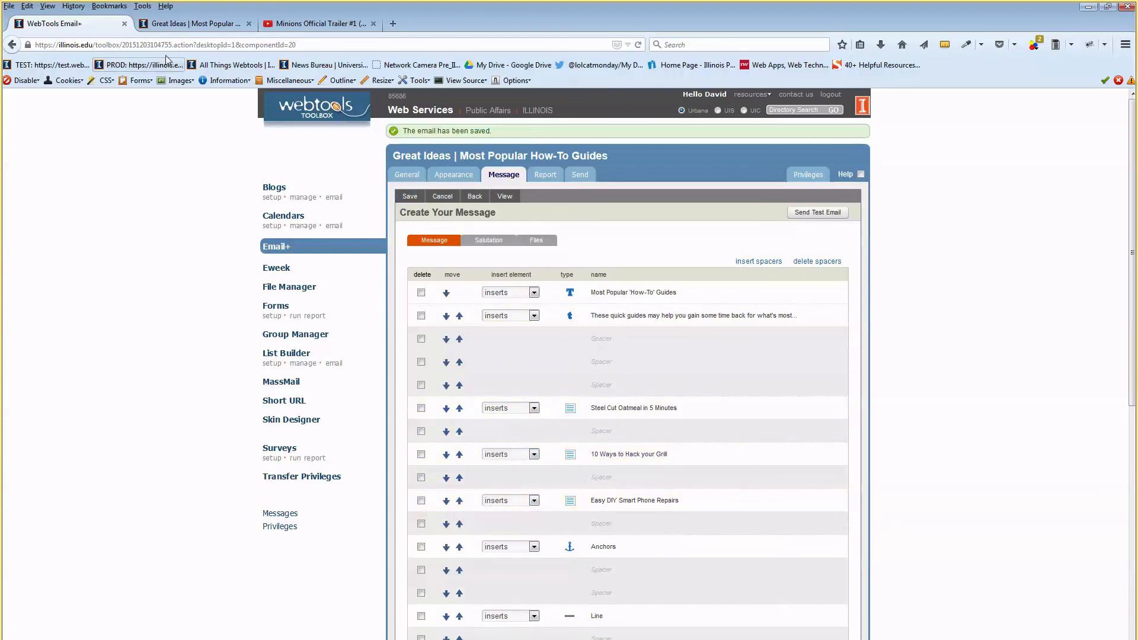
Step: Refresh the newsletter preview and examine the spacing between the articles, line and social media links
click(172, 28)
key(F5)
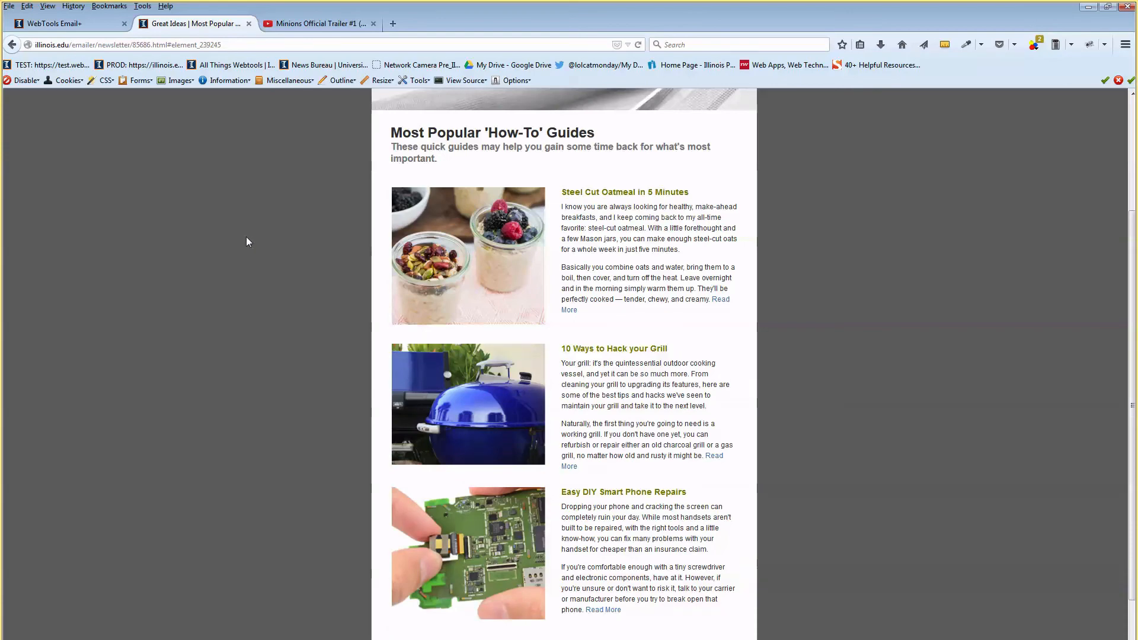
scroll(597, 371, down, 5)
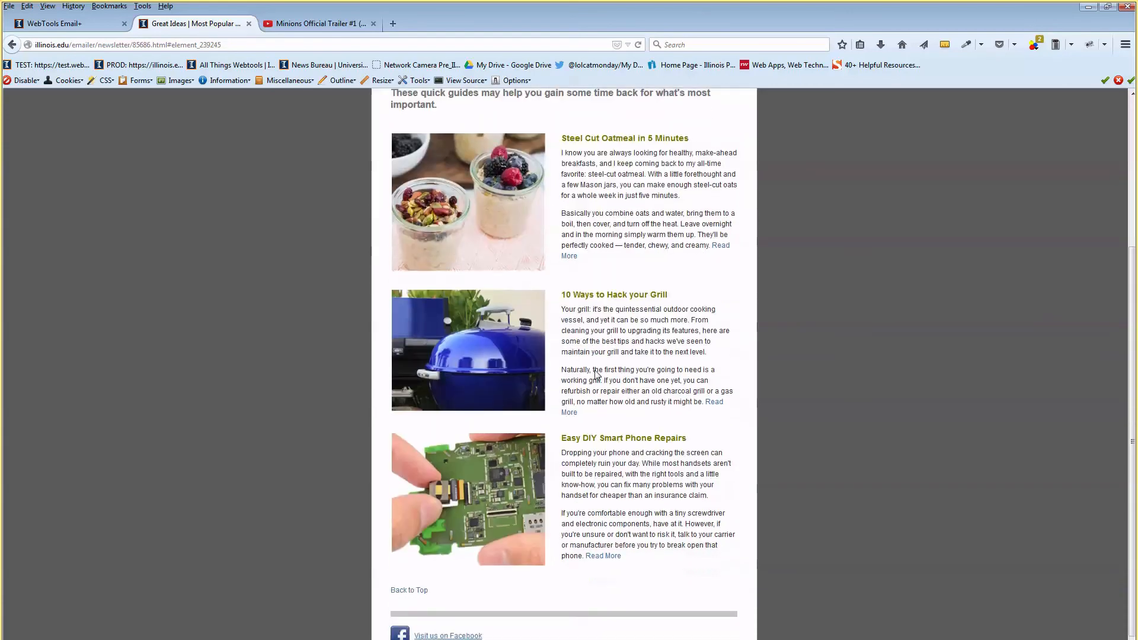
scroll(603, 398, up, 5)
scroll(605, 402, down, 5)
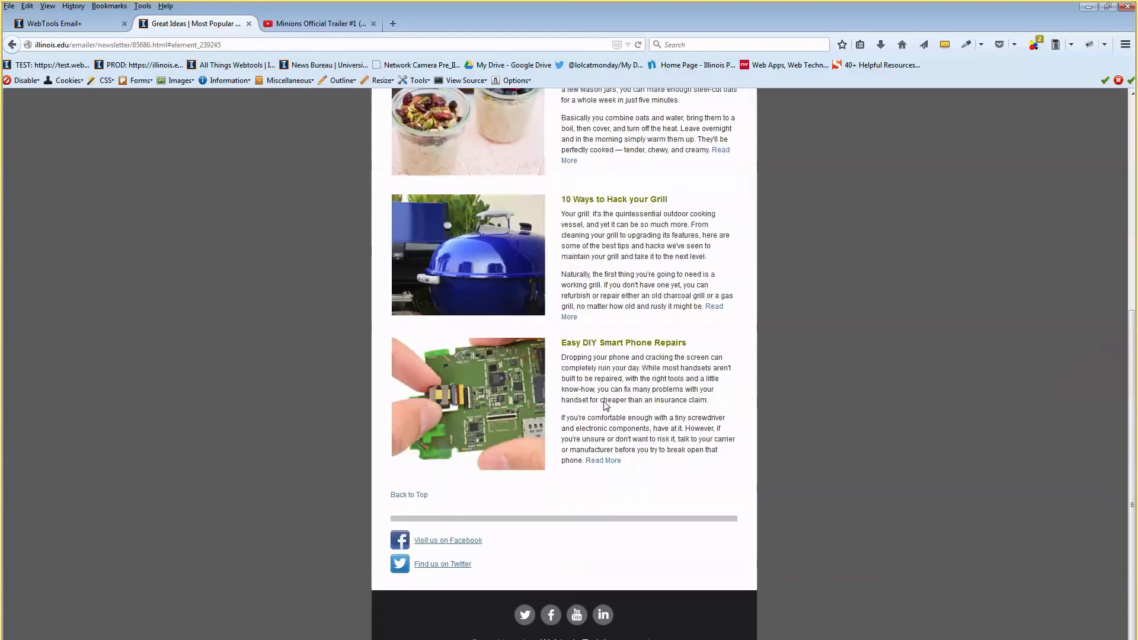
scroll(605, 402, up, 4)
scroll(605, 401, up, 1)
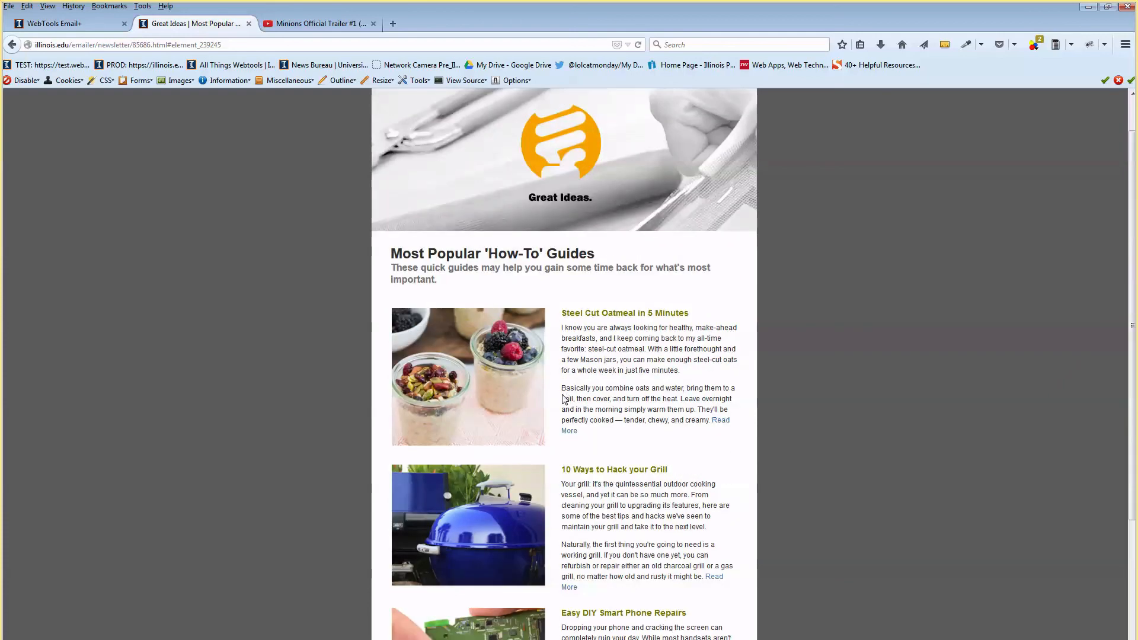
scroll(501, 329, down, 4)
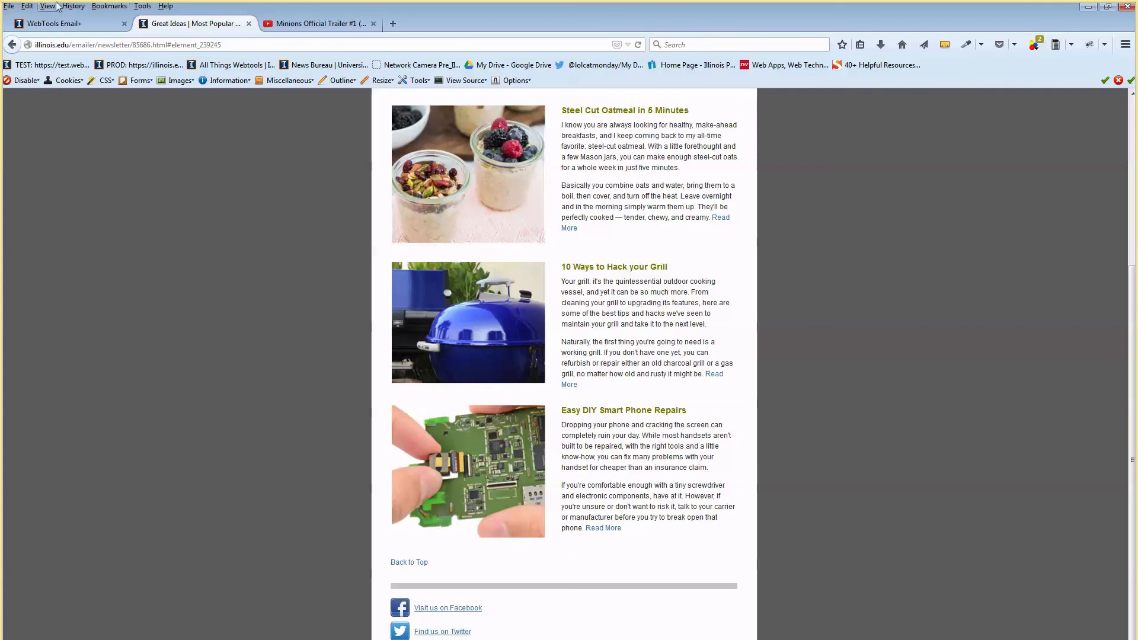
Step: Set the image in the 10 Ways to Hack your Grill article to right alignment, save, and check the newsletter preview
click(57, 24)
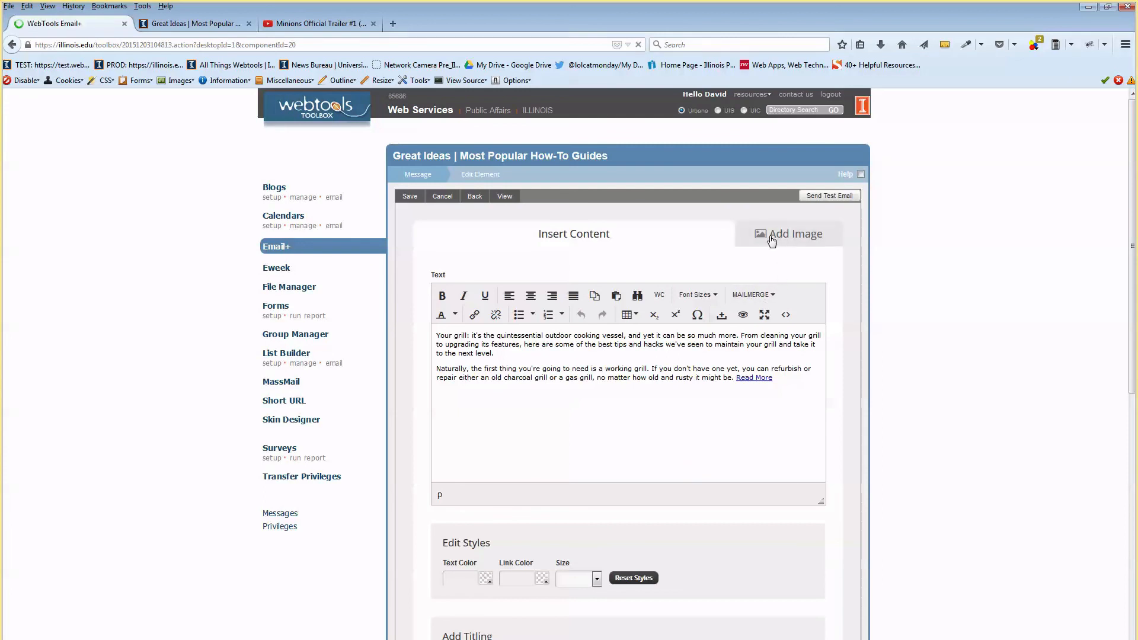
click(784, 234)
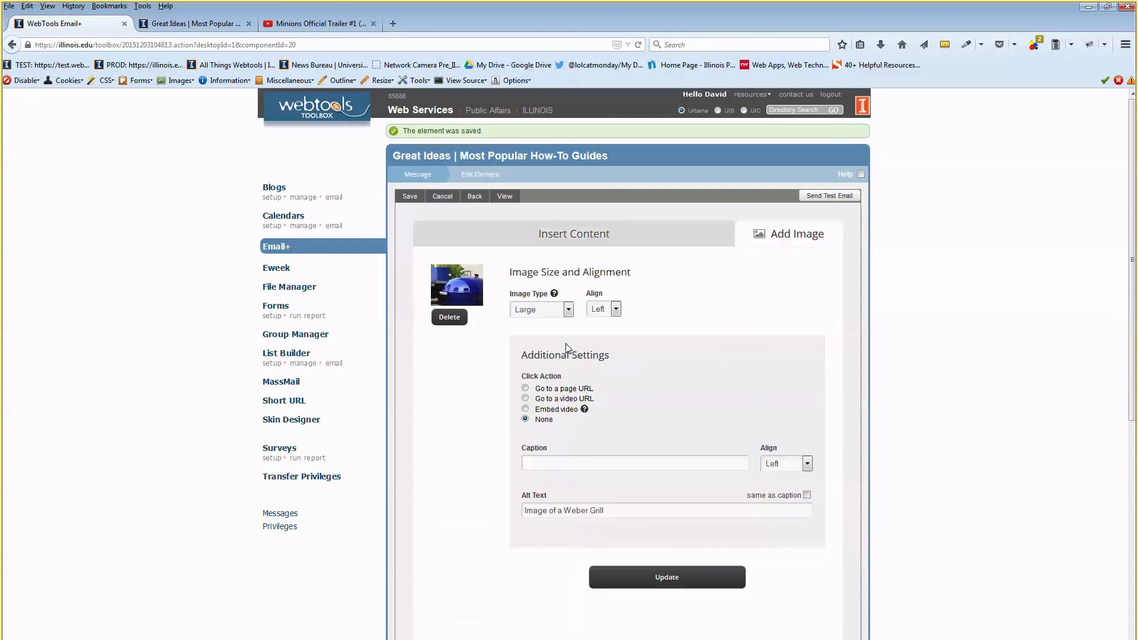
click(615, 309)
click(615, 334)
click(676, 584)
click(412, 197)
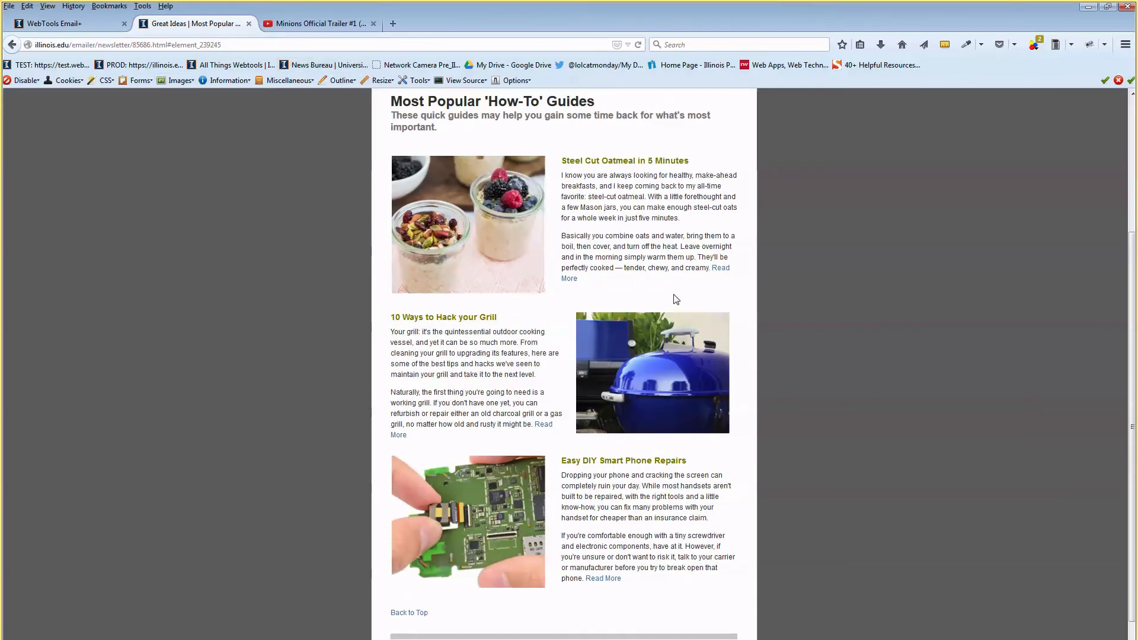
scroll(542, 250, down, 5)
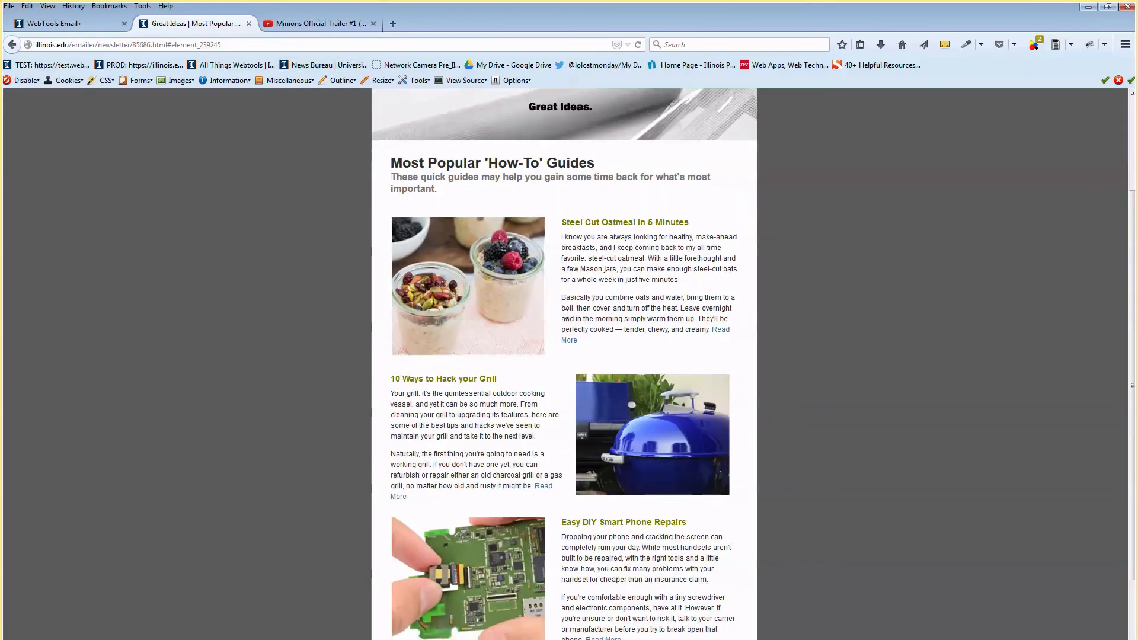
scroll(568, 320, up, 5)
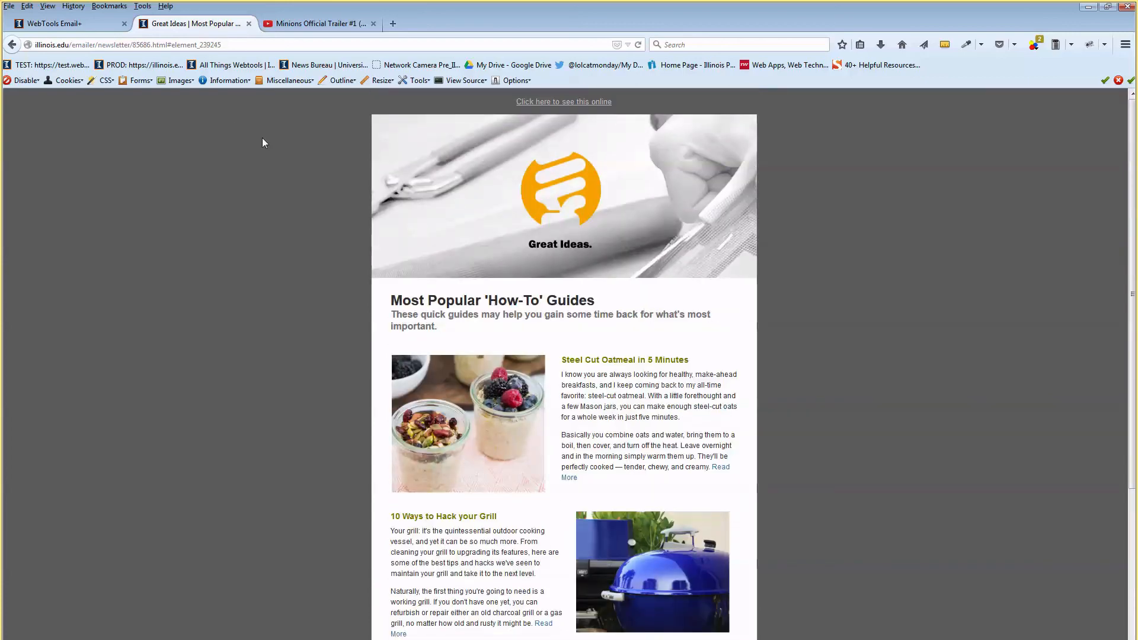
Step: Upload Print-Version.pdf to the newsletter's files and copy its file URL
click(59, 24)
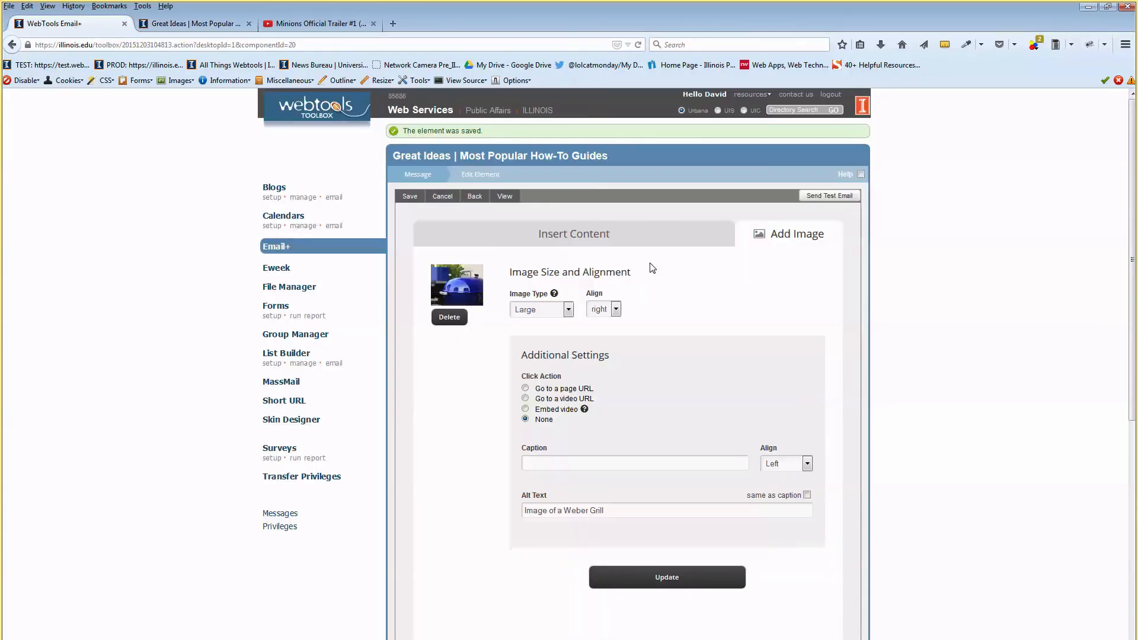
click(417, 173)
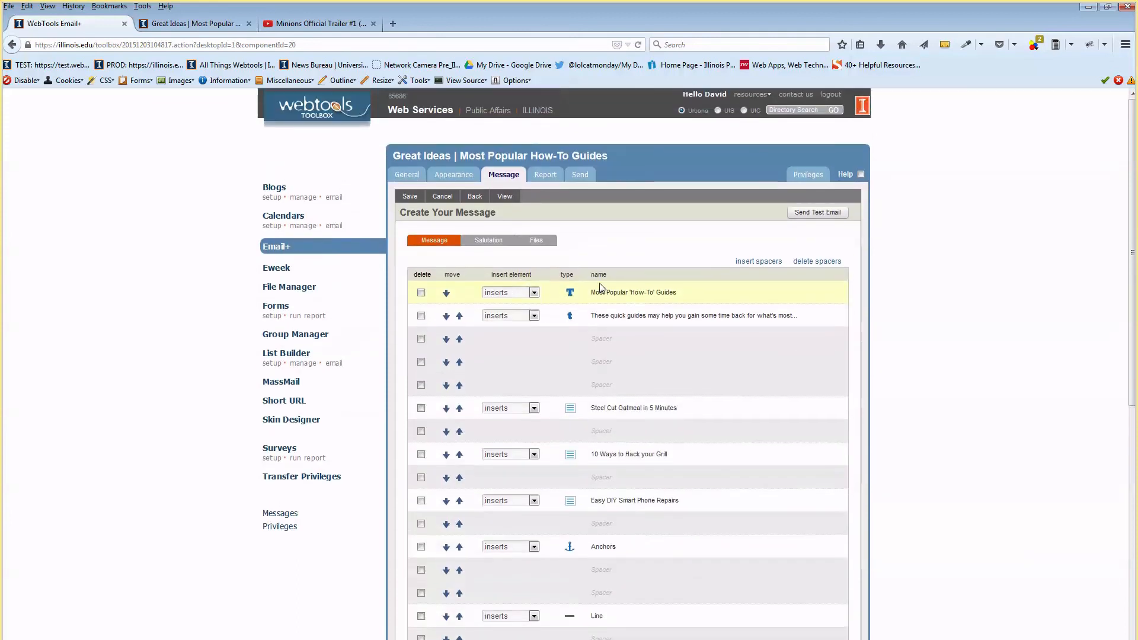
click(542, 241)
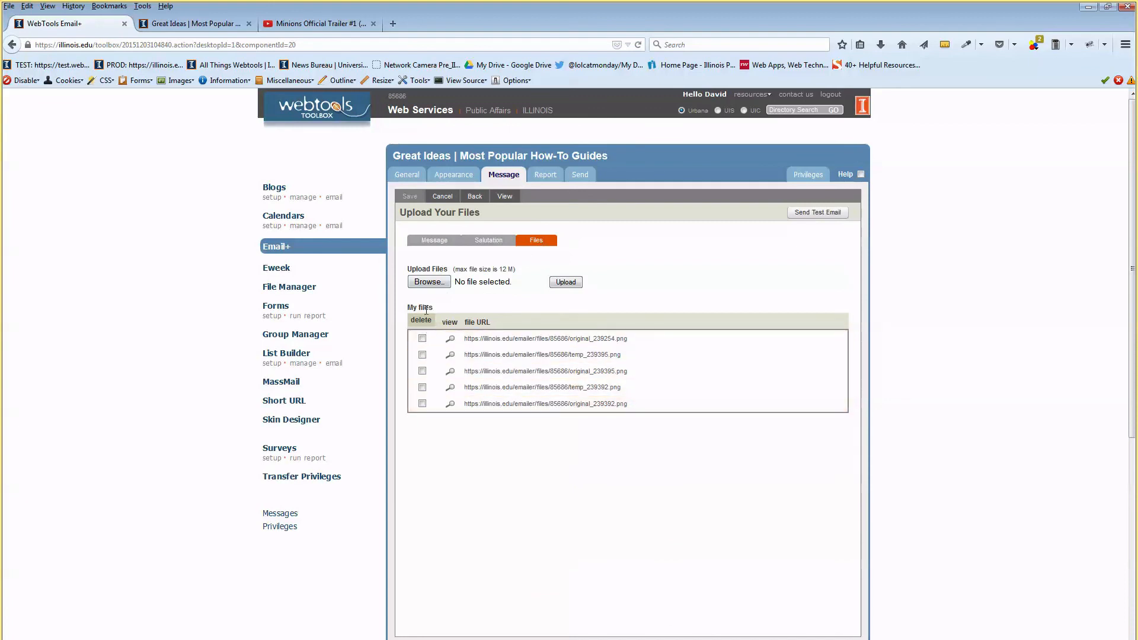
click(426, 283)
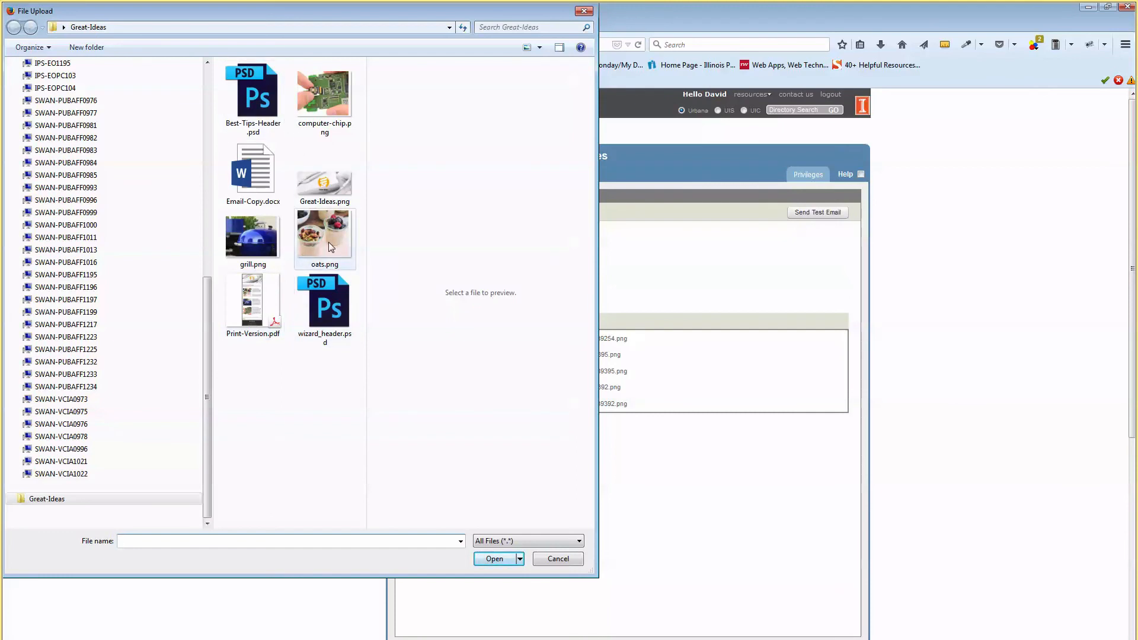
click(261, 302)
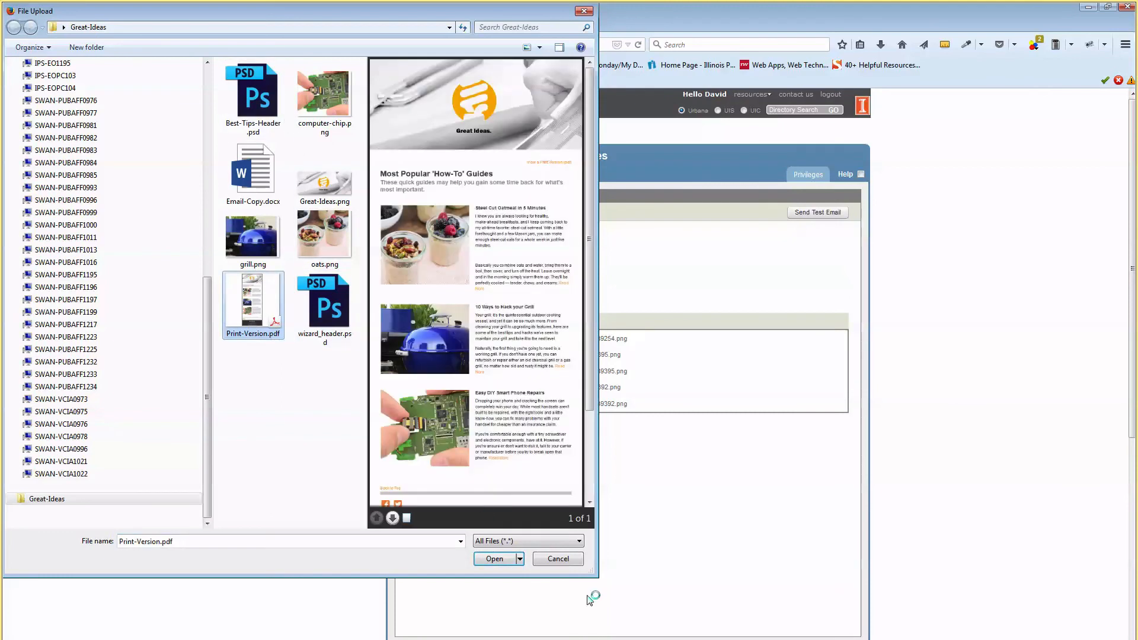
click(501, 559)
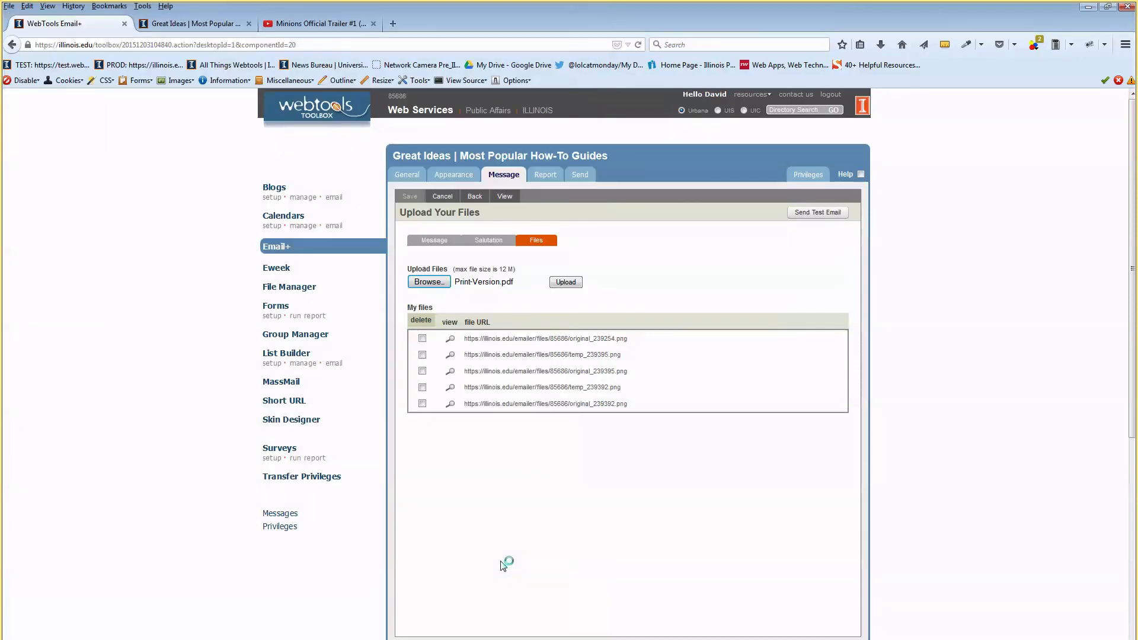
click(567, 284)
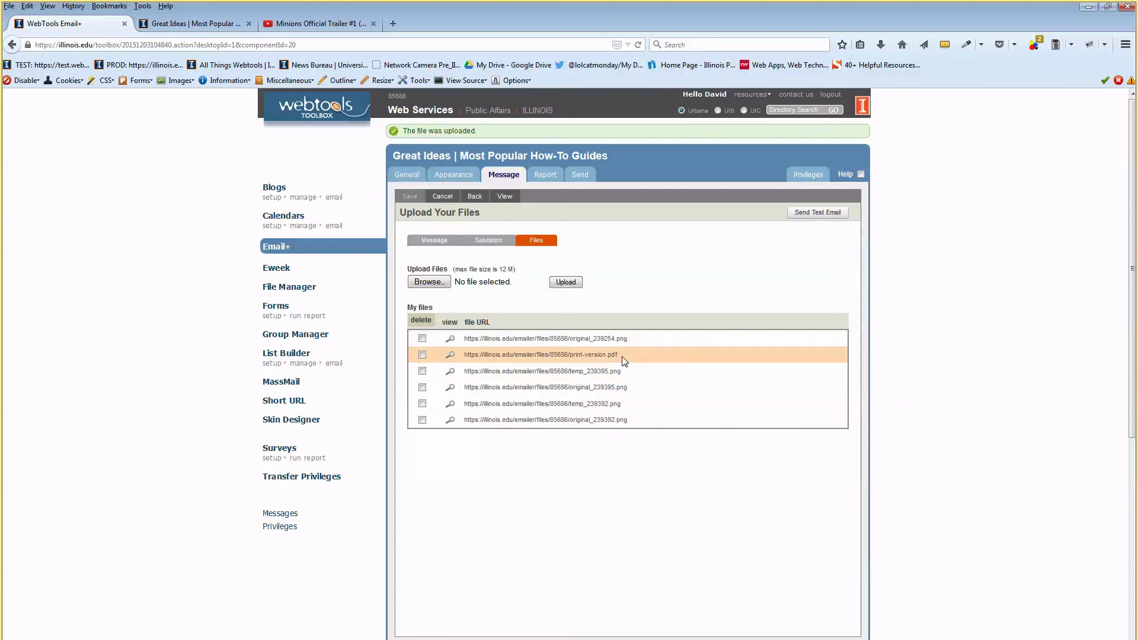
drag(620, 356, 466, 355)
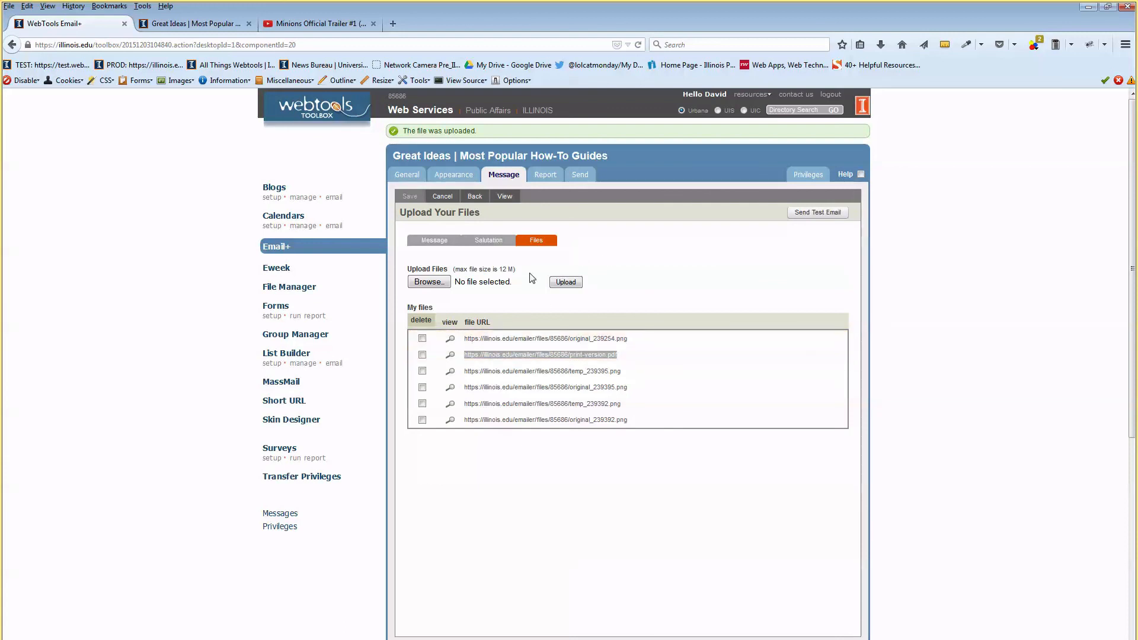
Step: Insert a content element after the Most Popular 'How-To' Guides title with the text "View a printable version (pdf)"
click(433, 241)
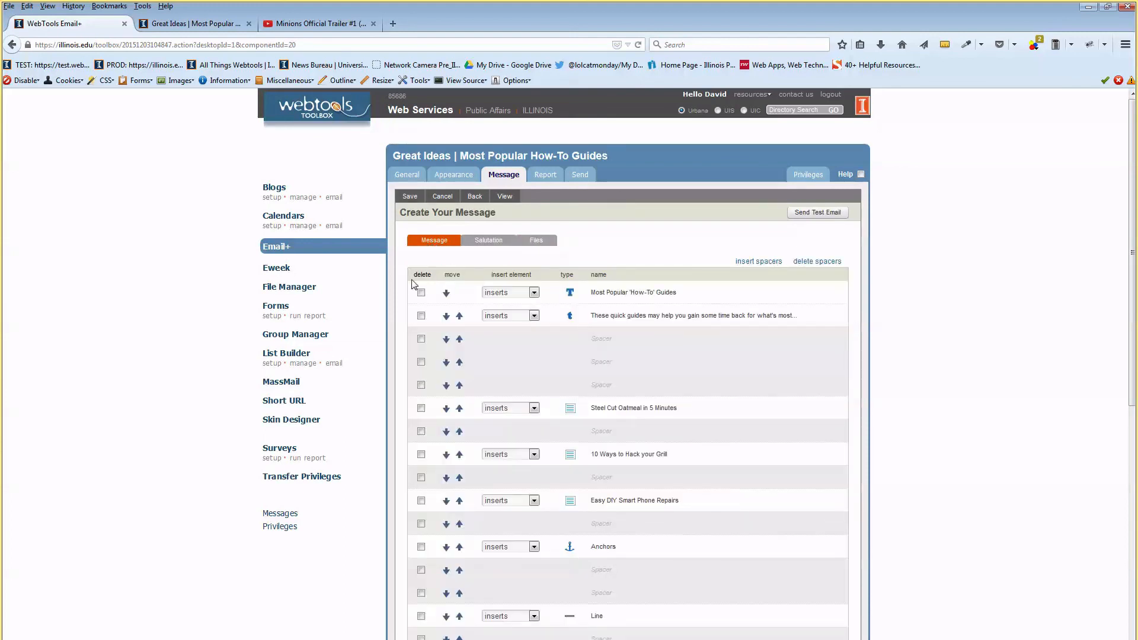
click(534, 294)
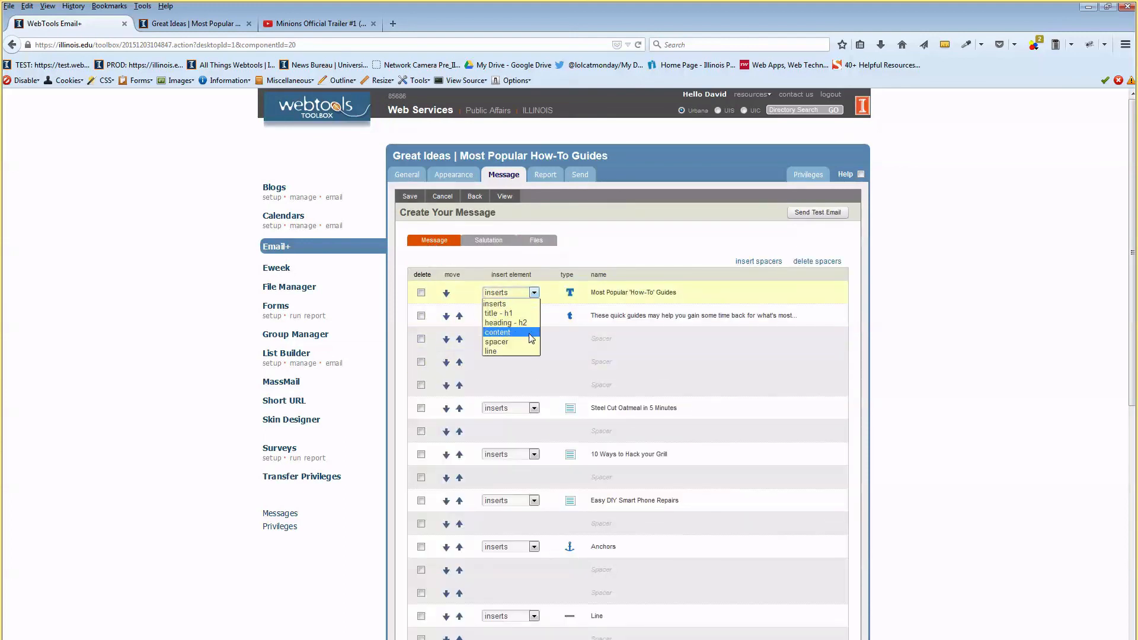
click(530, 335)
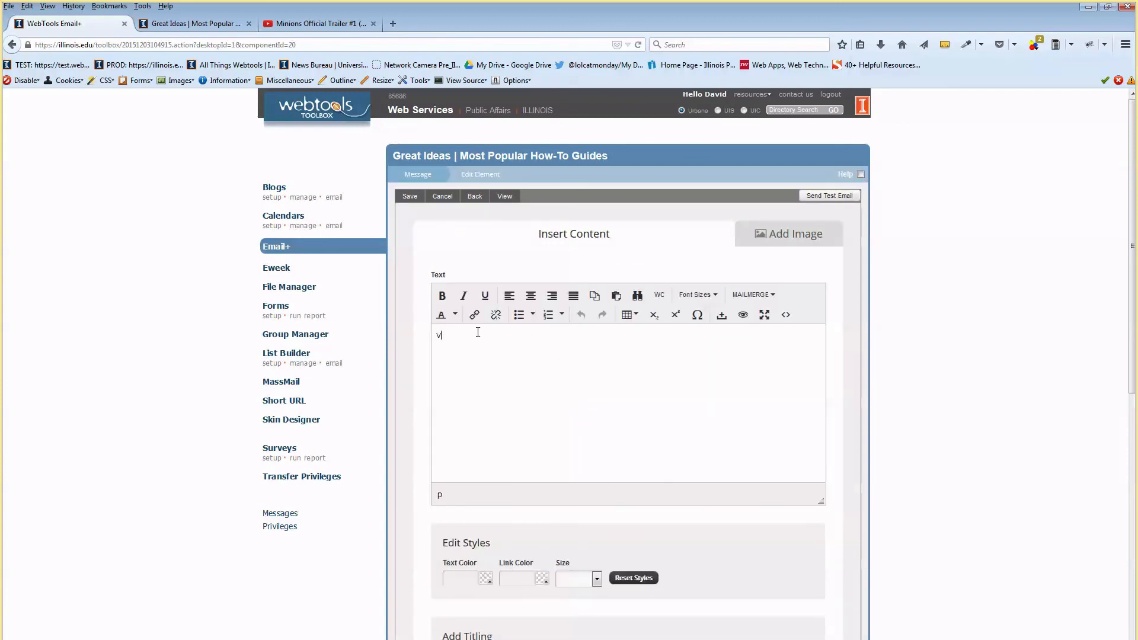
text(View a p)
text(f)
Step: Link the "View a printable version (pdf)" text to the copied print-version.pdf URL, save the element, and check the preview
triple_click(563, 334)
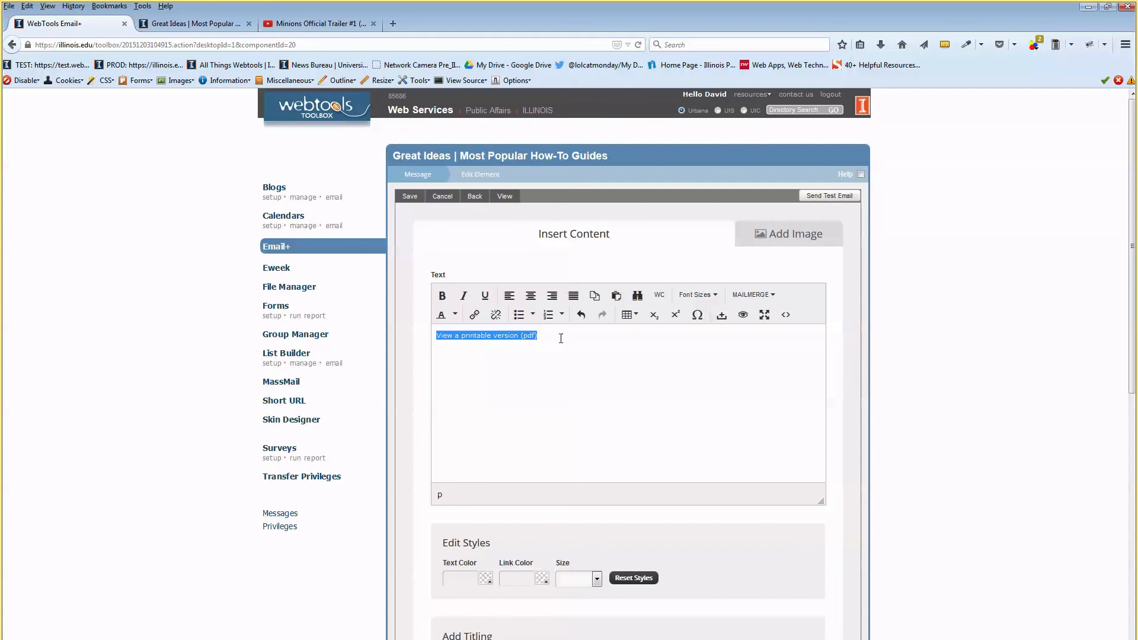
click(474, 315)
key(ctrl+v)
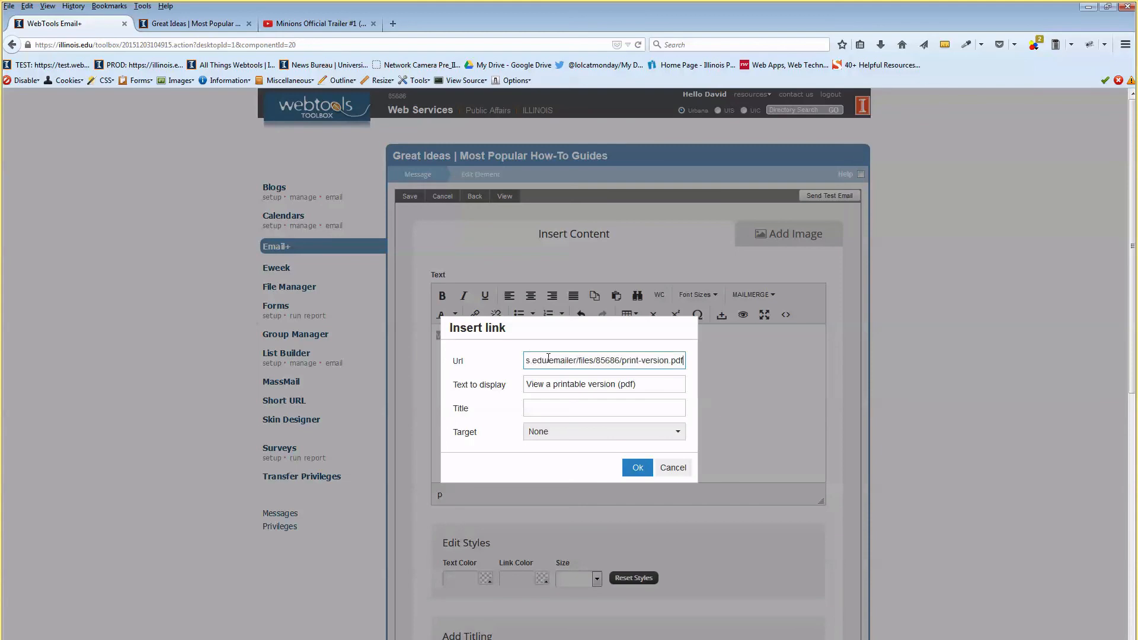
click(638, 468)
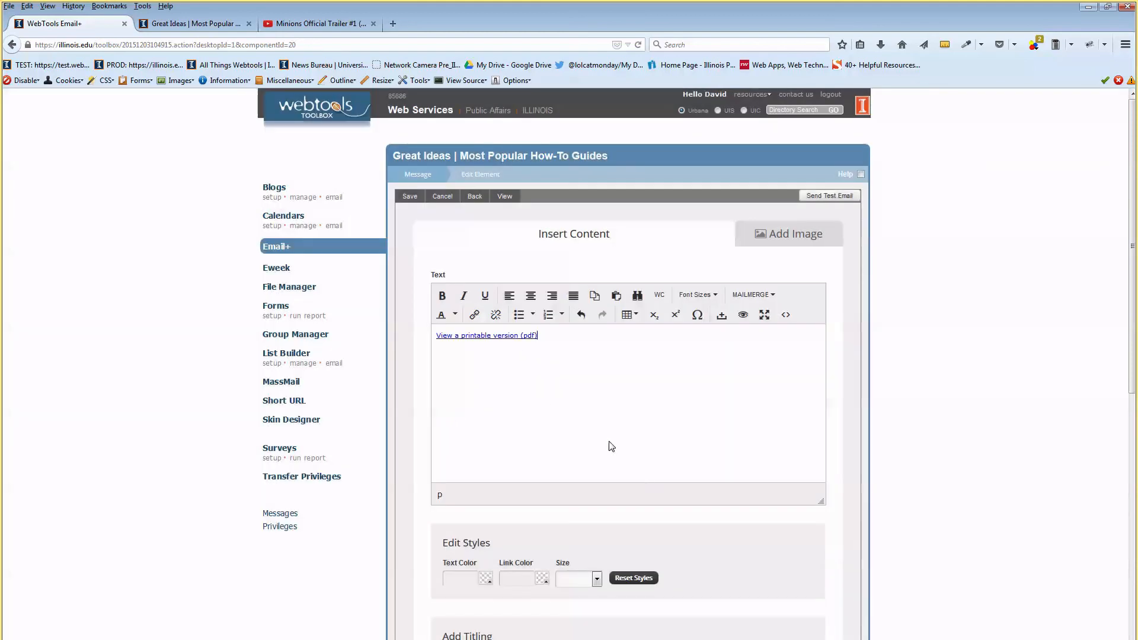
click(407, 197)
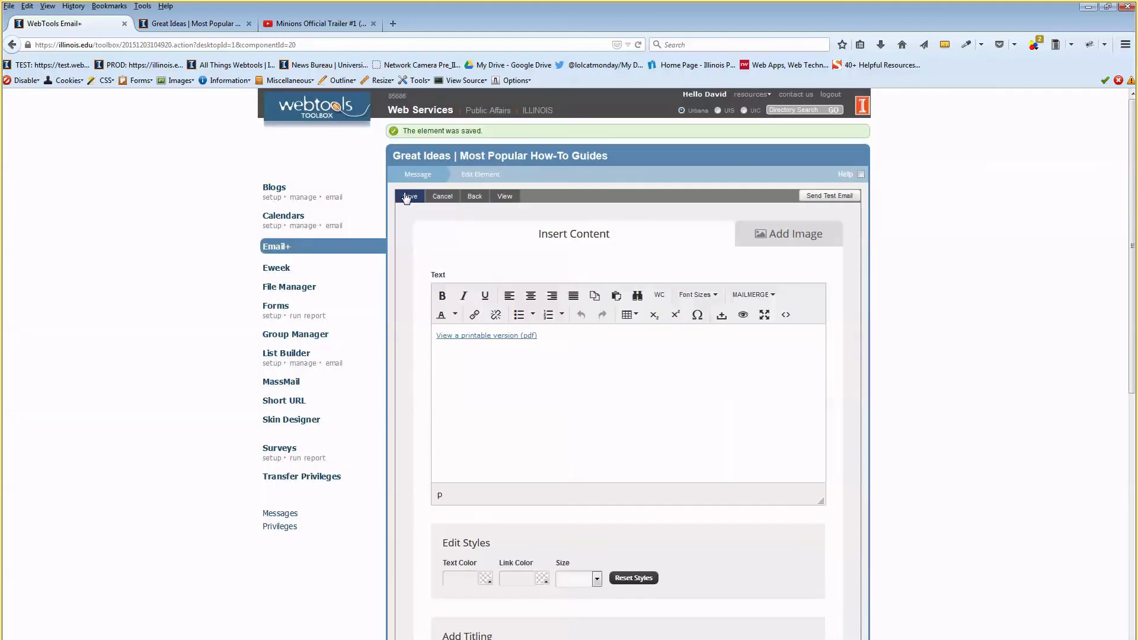
click(202, 24)
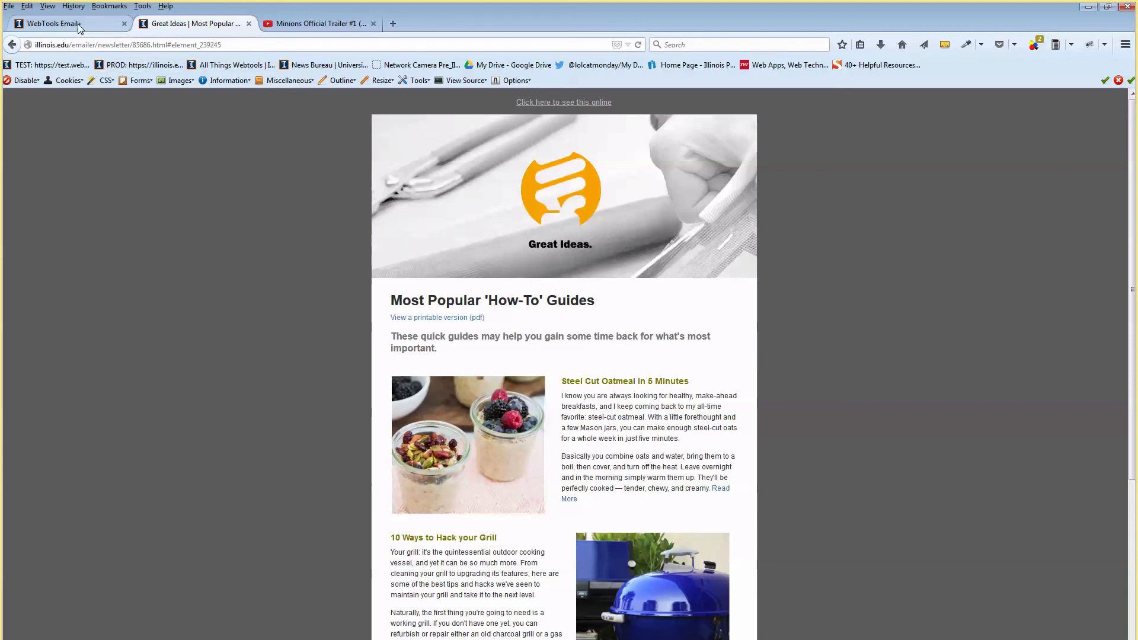
Step: Right-align the printable version link, save the element, and check the preview
click(36, 23)
drag(538, 338, 432, 306)
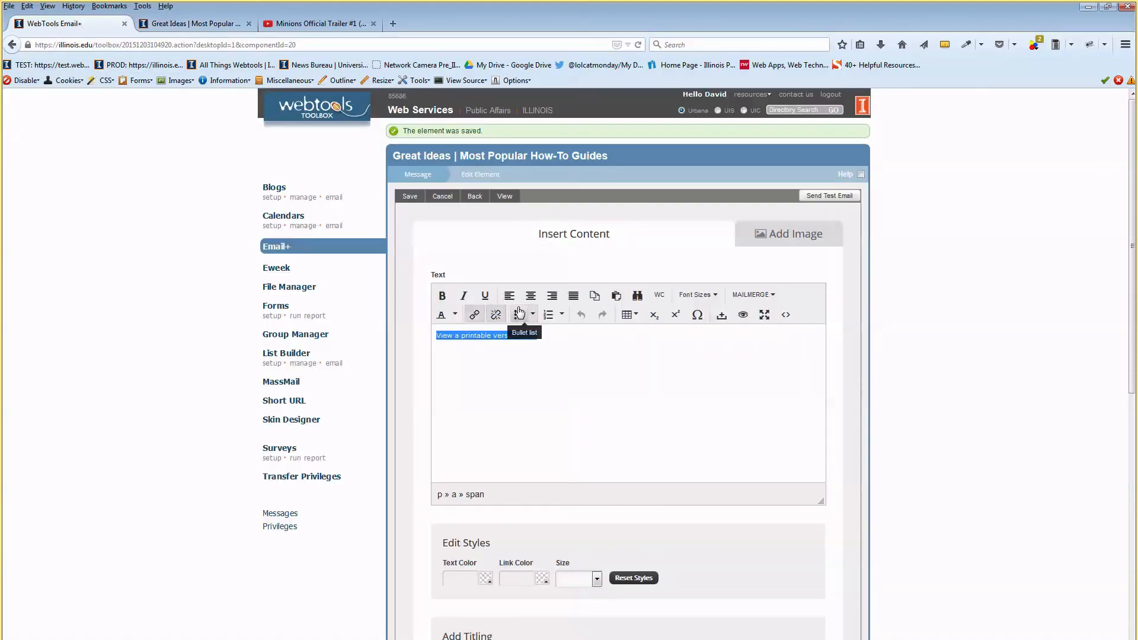
click(550, 296)
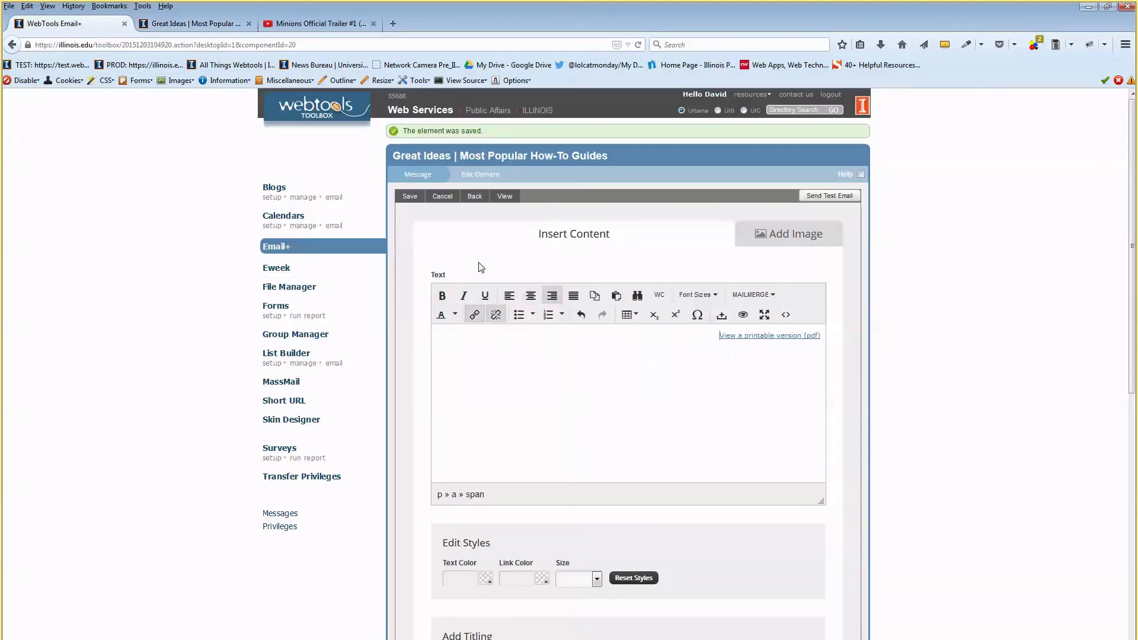
click(408, 196)
click(185, 23)
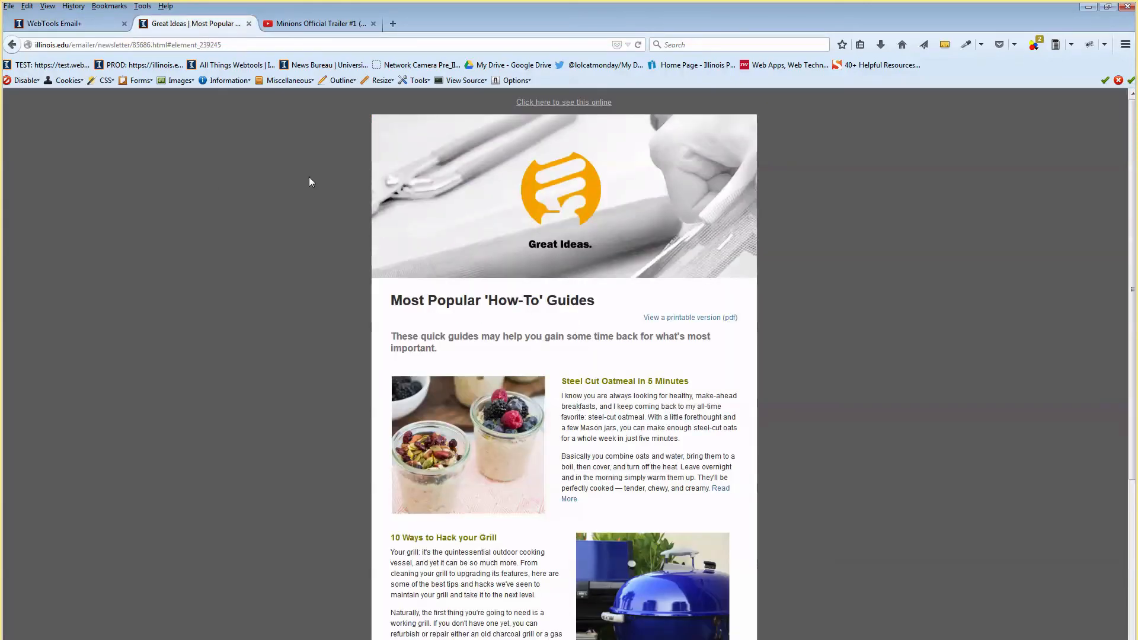
Step: Move the Content element below the "These quick guides" heading and the first spacer, save the email, and check the preview
click(91, 23)
click(420, 175)
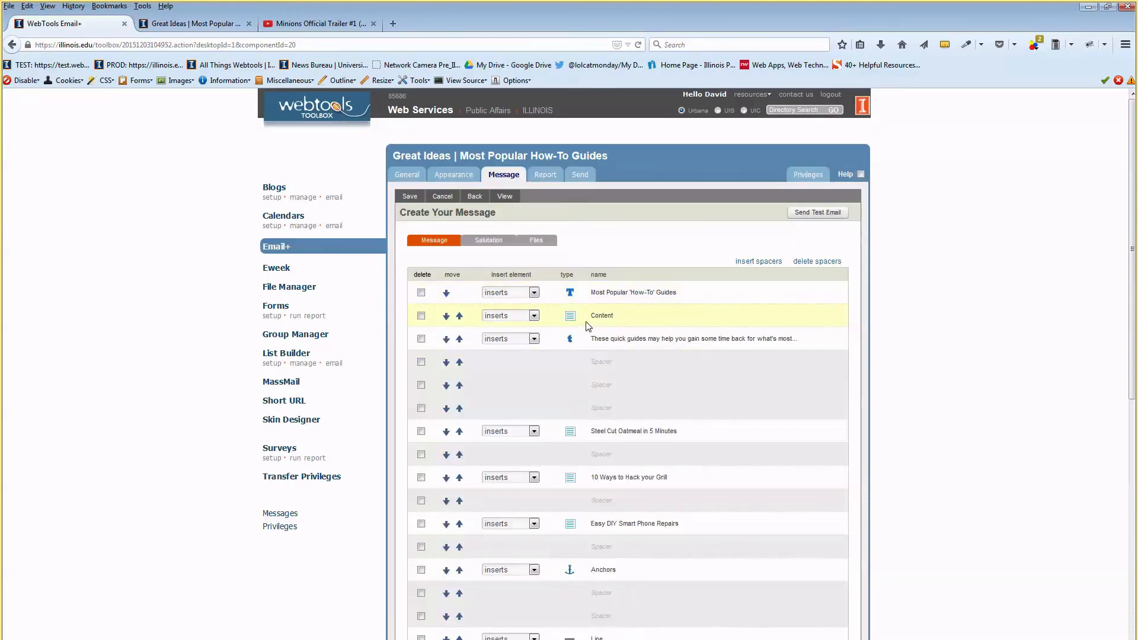
click(446, 317)
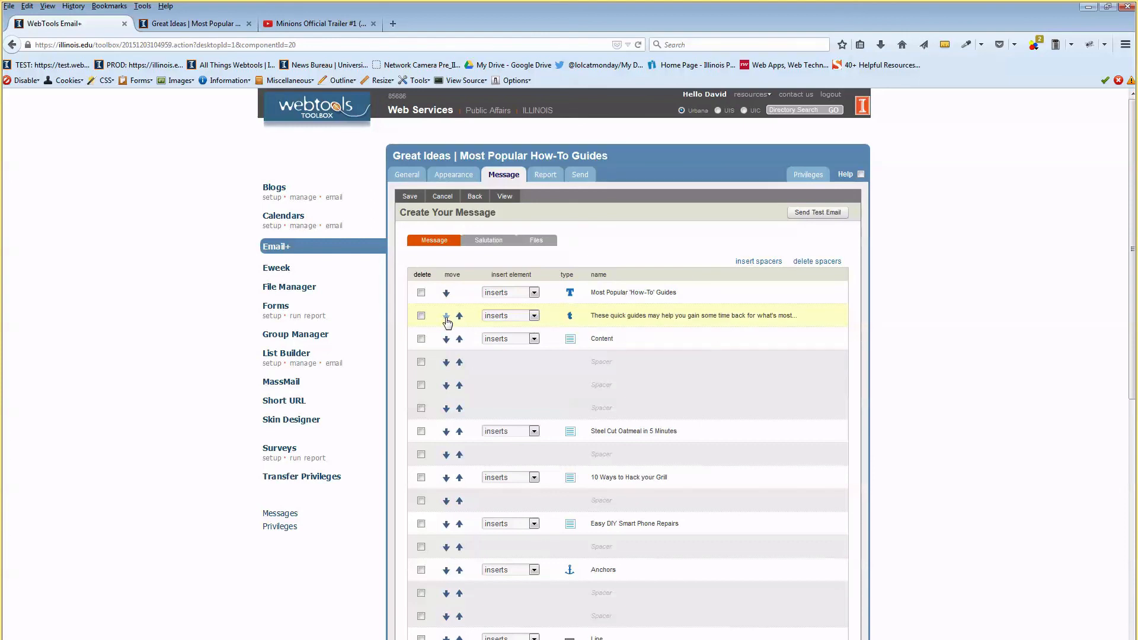
click(447, 320)
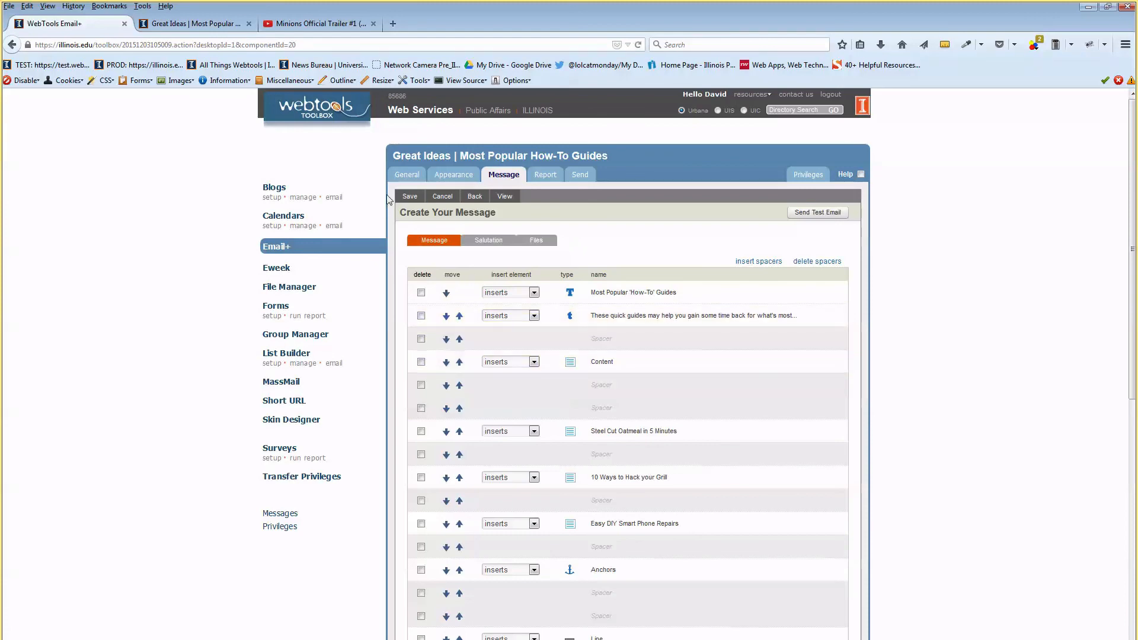
click(410, 196)
click(201, 19)
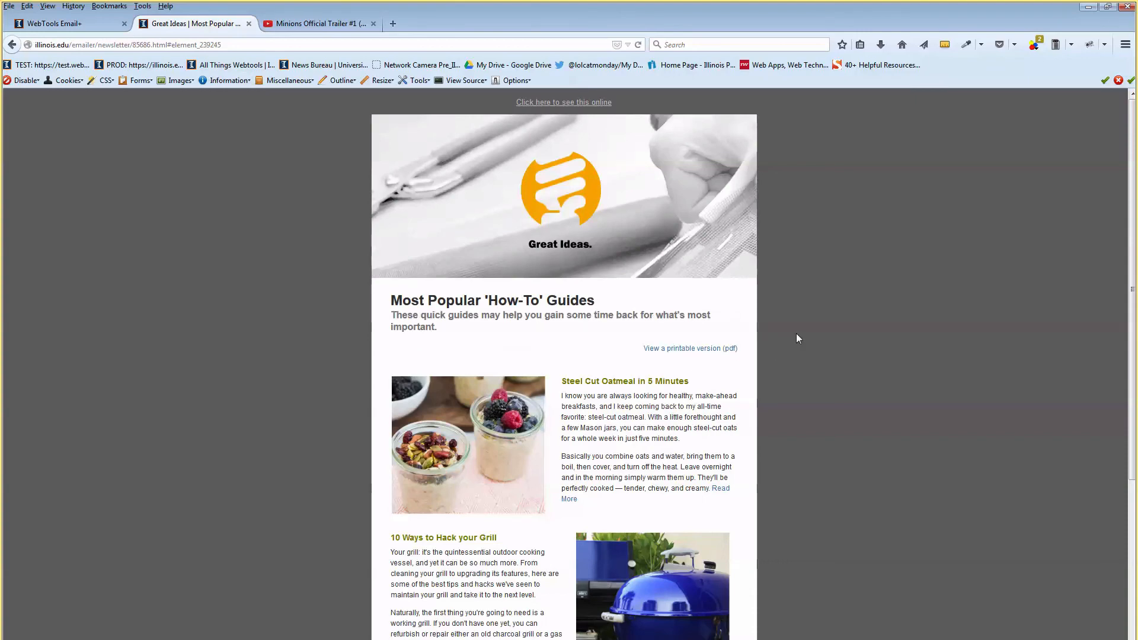
scroll(756, 358, down, 5)
scroll(755, 358, up, 5)
Step: Set Activate Reporting to yes for the email and save
click(89, 23)
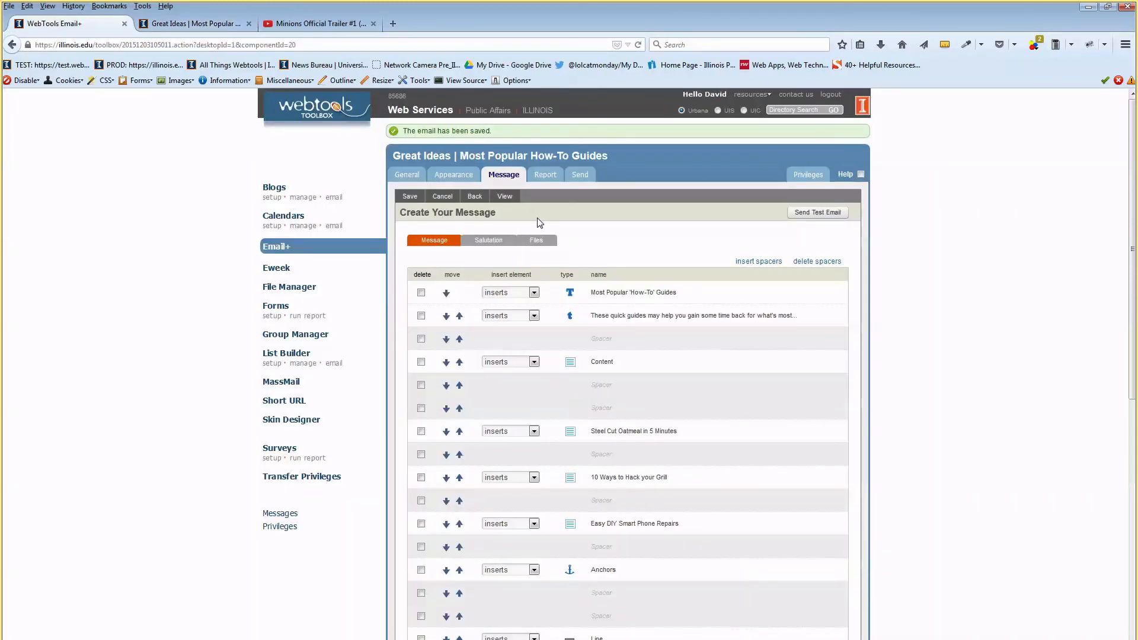
click(546, 178)
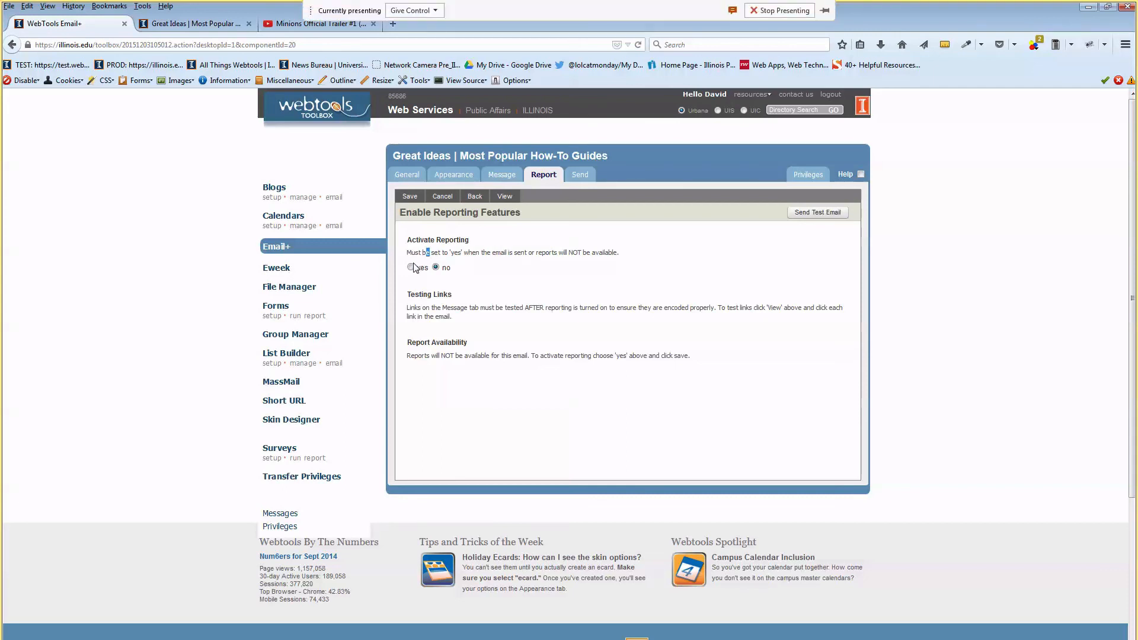
click(553, 301)
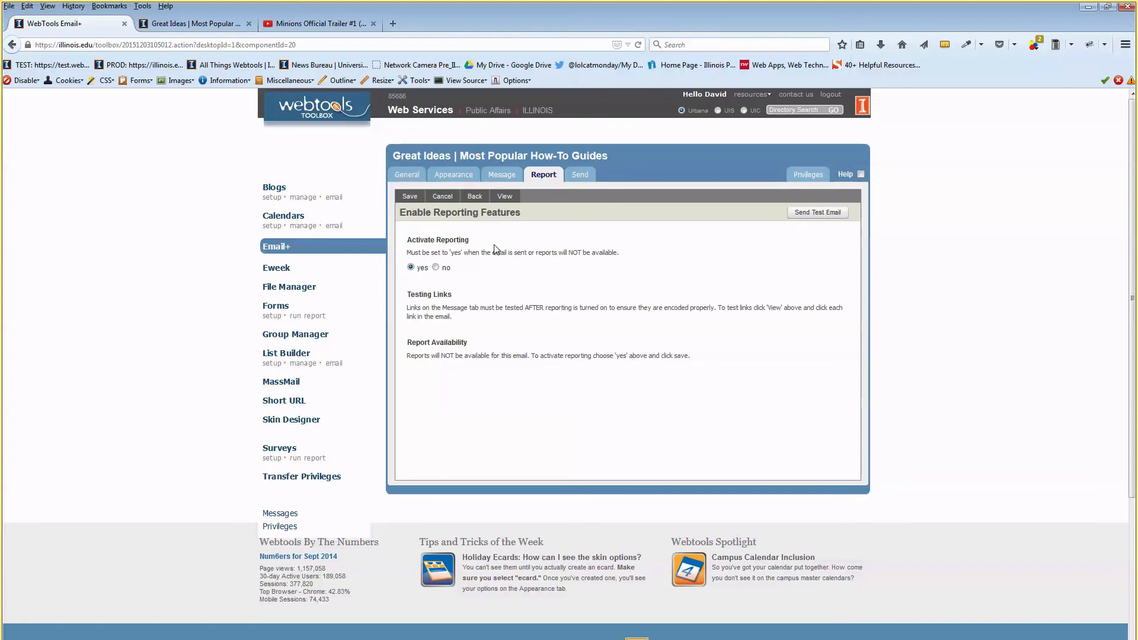
click(405, 194)
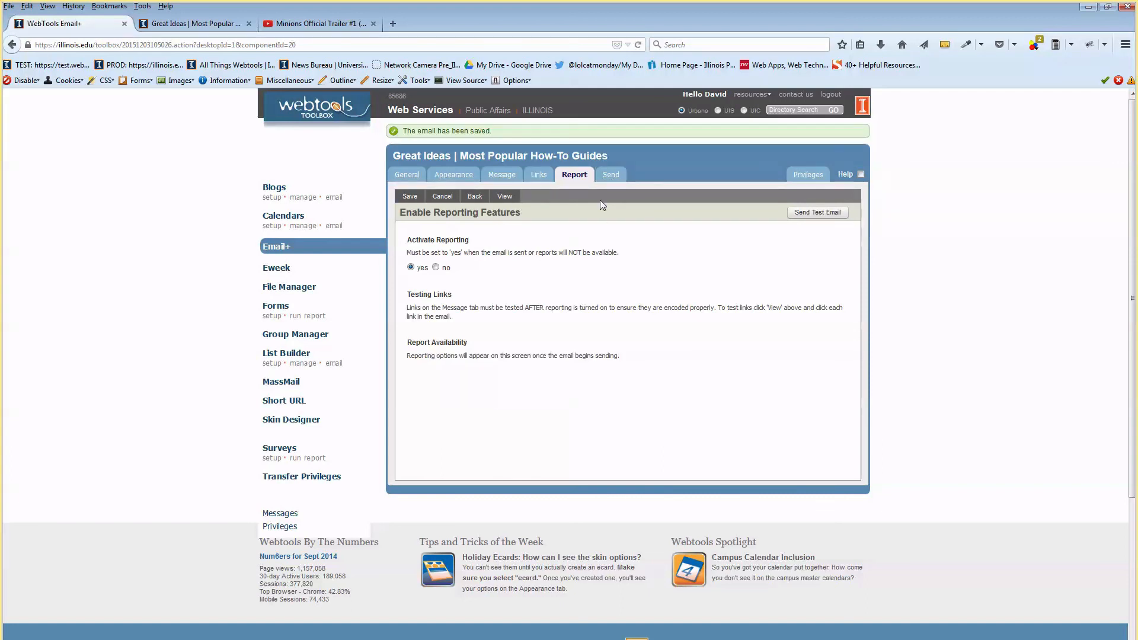
Step: Open the email's sending options and examine the recipients for the test email and the 'send complete' notification
click(609, 175)
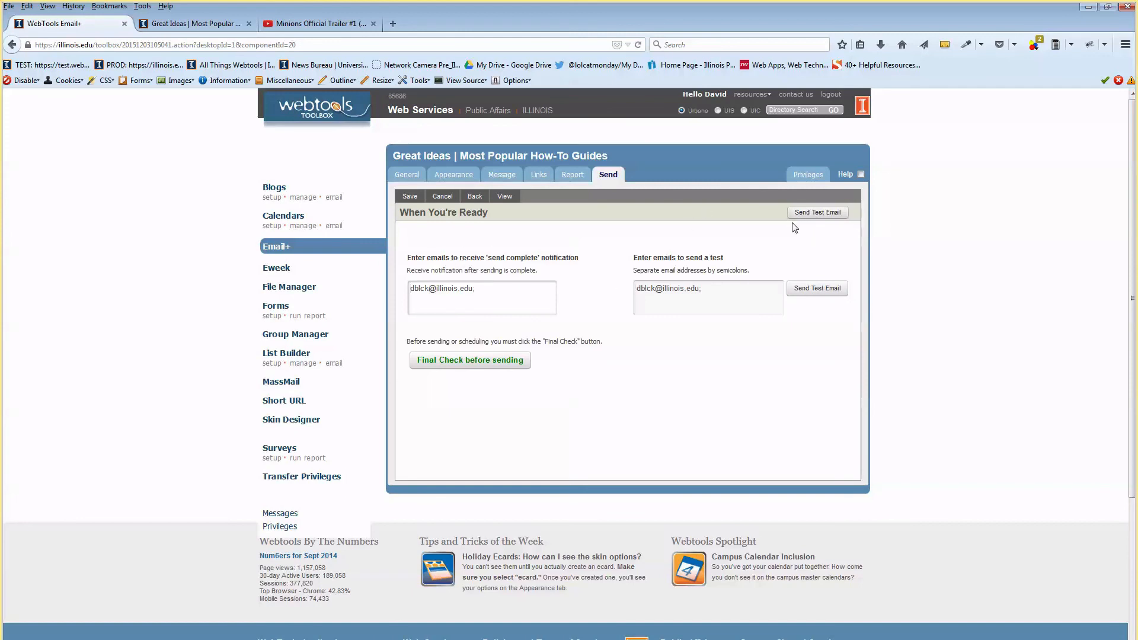
drag(648, 254, 733, 262)
click(715, 288)
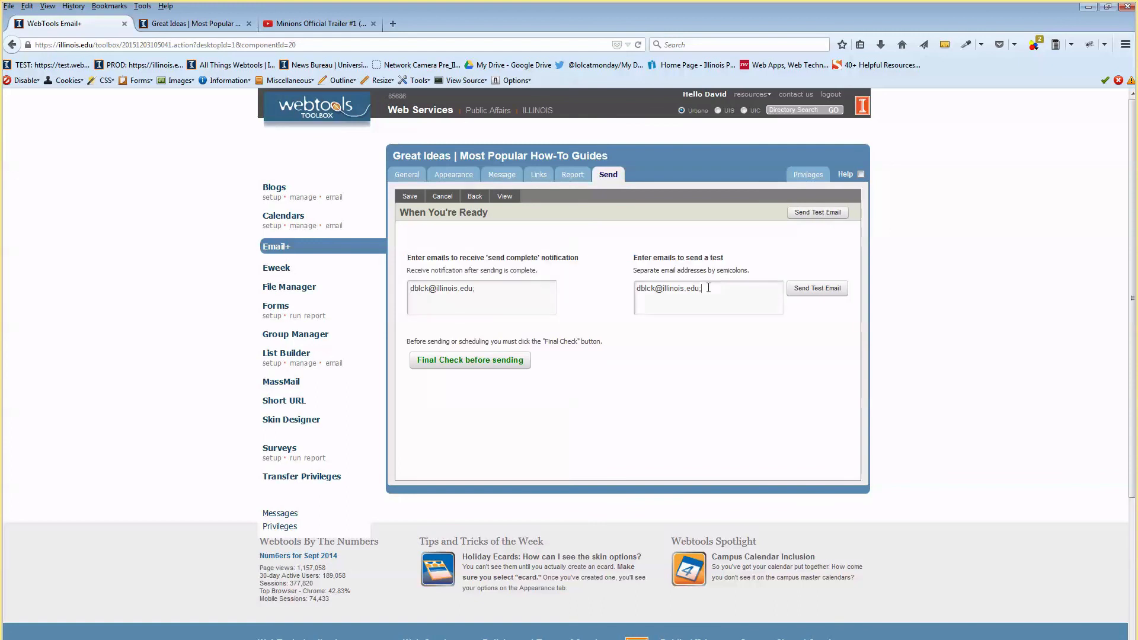
drag(647, 289, 729, 287)
click(728, 287)
drag(460, 258, 533, 262)
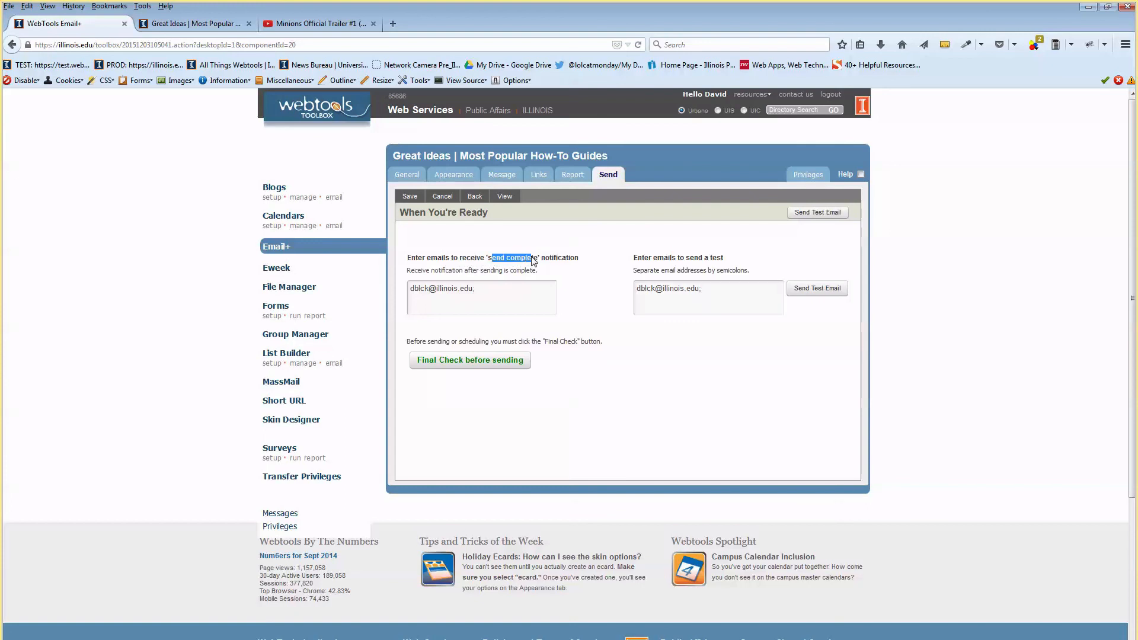
Step: Run the final check before sending, try the Schedule Email option, and set delivery back to Send now
click(510, 293)
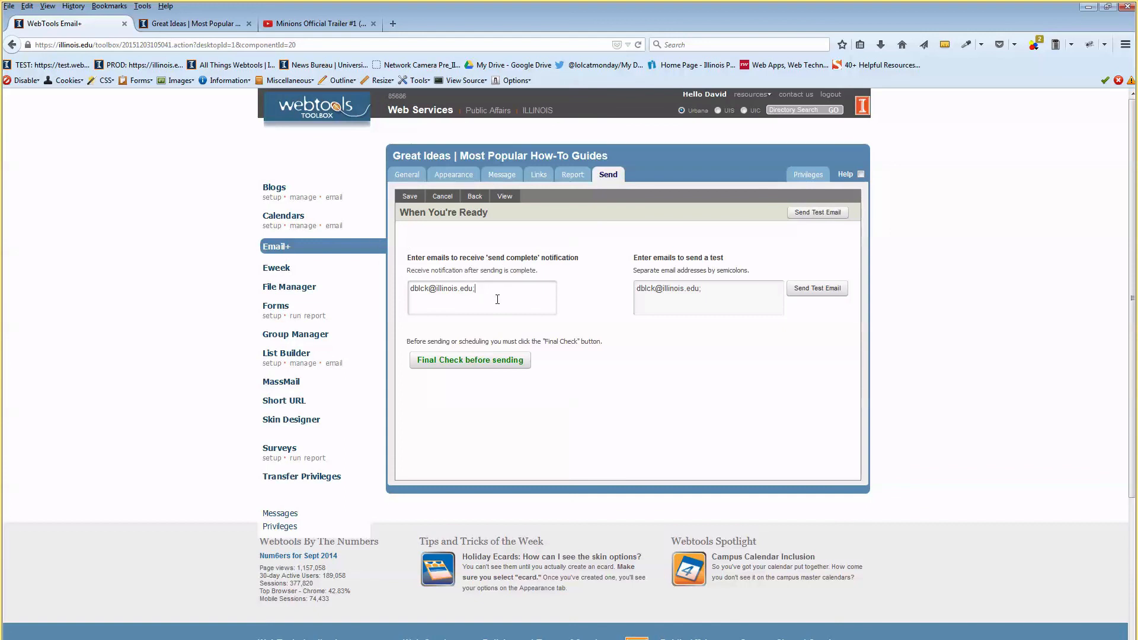
click(485, 362)
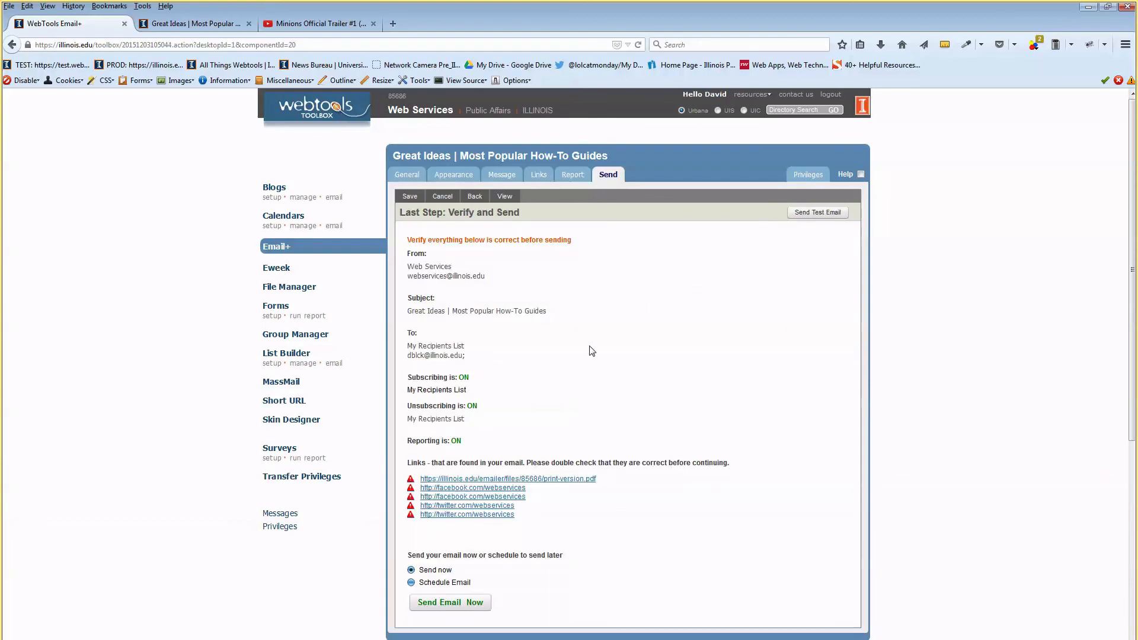
scroll(592, 351, down, 3)
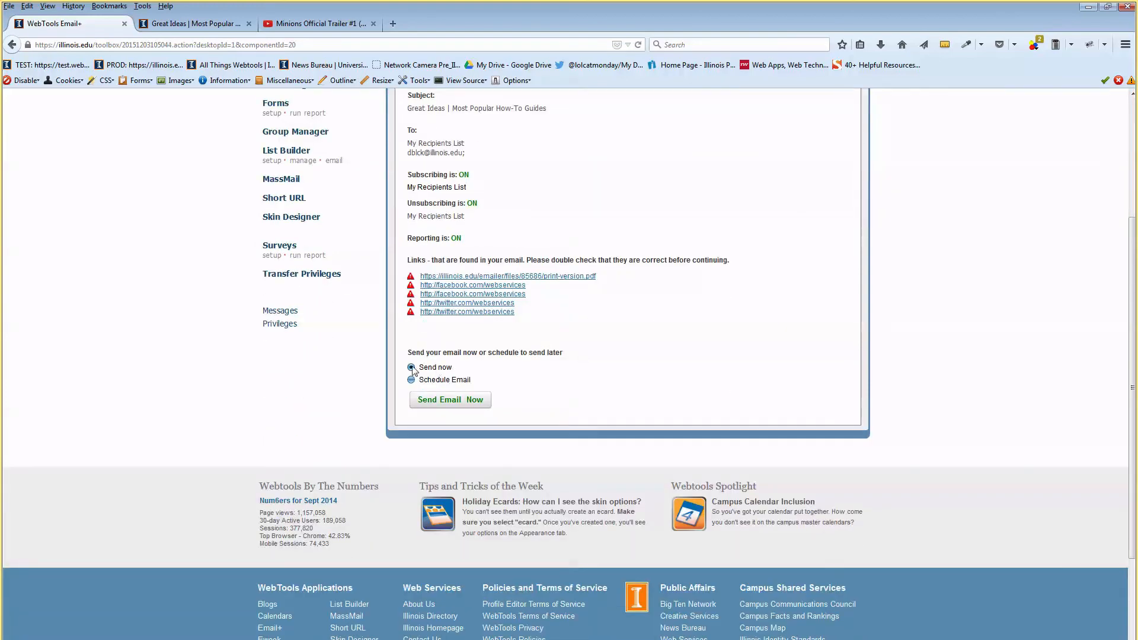
click(411, 379)
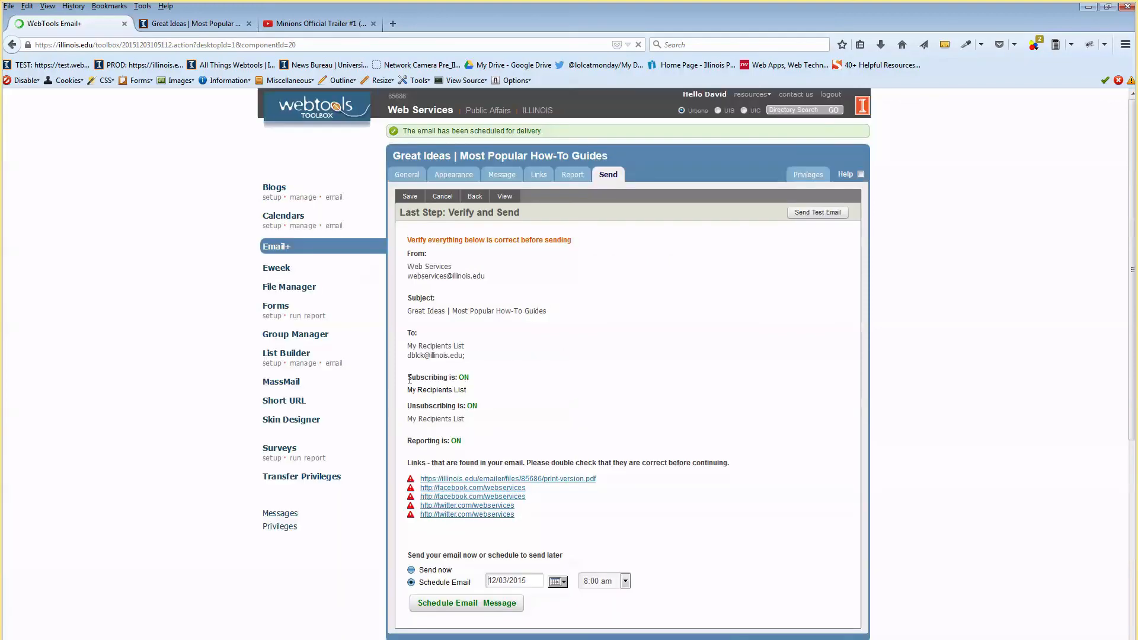
click(412, 571)
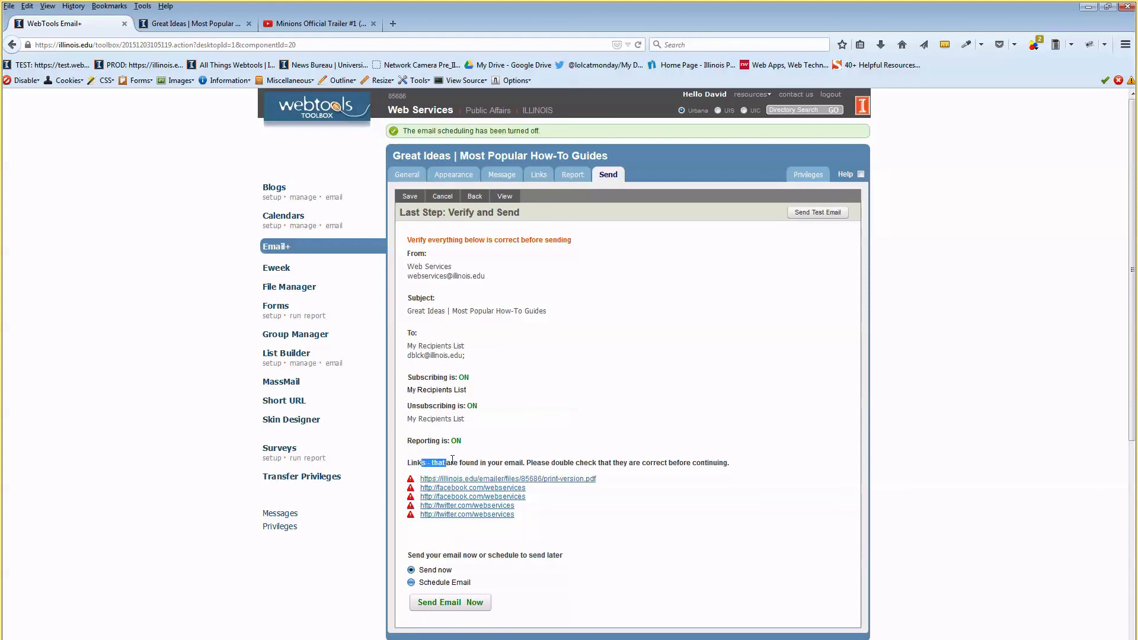
Step: Double-check the links found in the email by opening the print-version PDF, Twitter and Facebook pages, returning to WebTools after each
drag(452, 460, 492, 464)
click(624, 473)
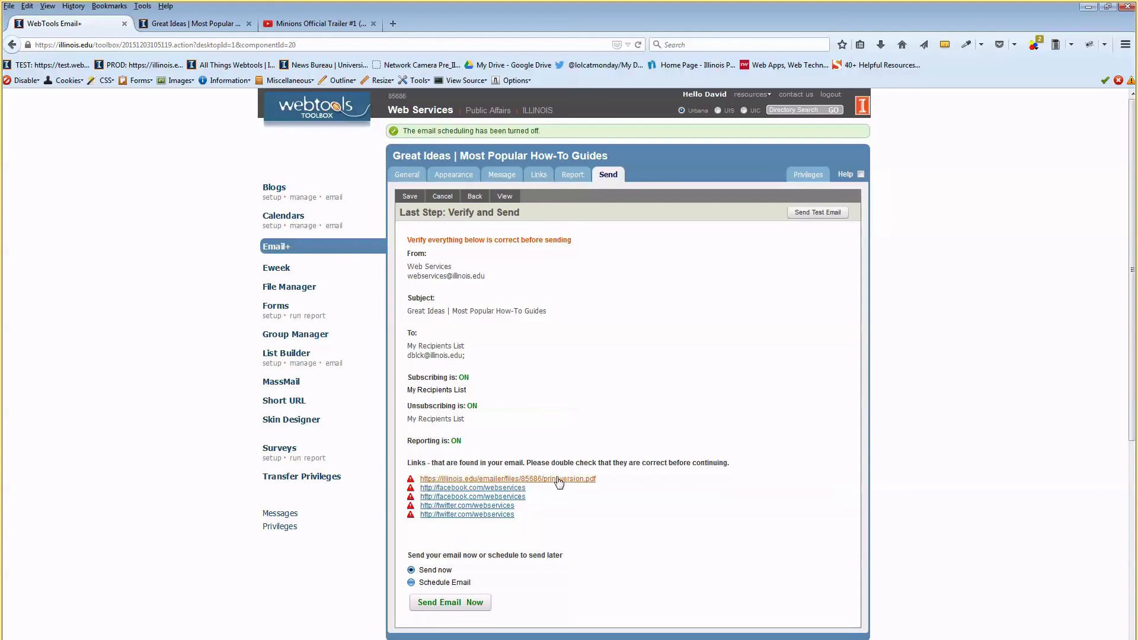
click(448, 480)
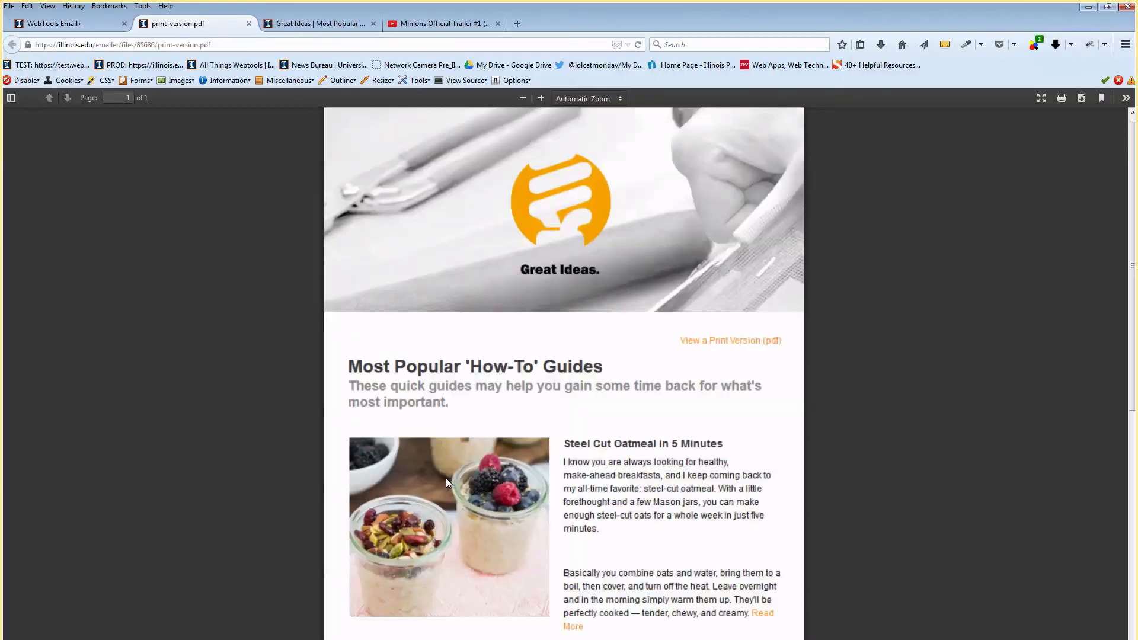
click(52, 25)
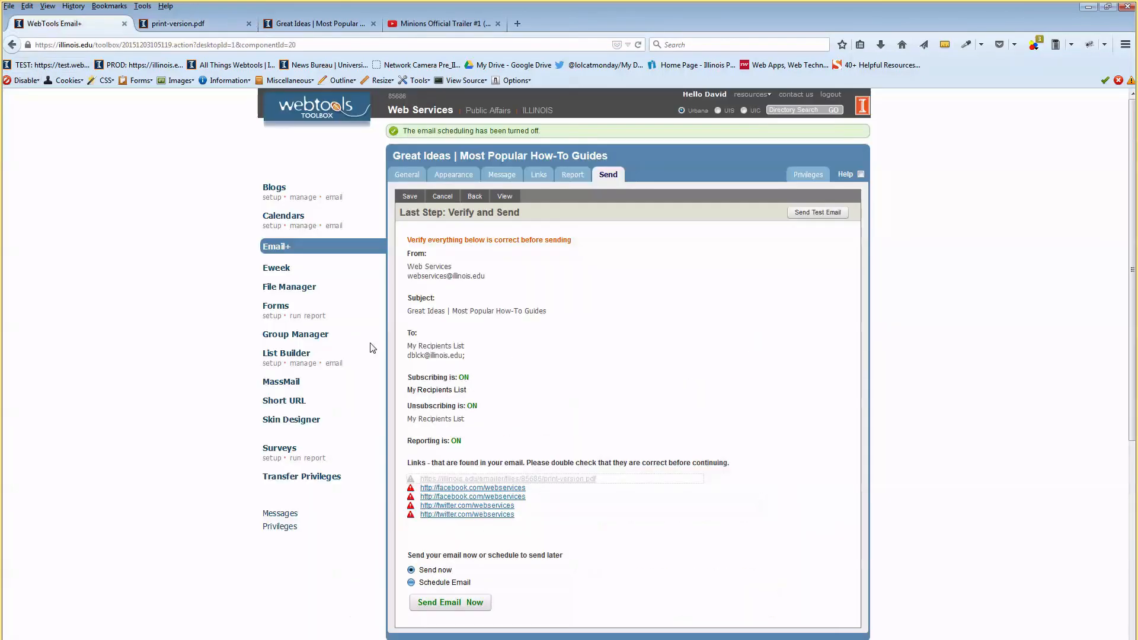
click(554, 517)
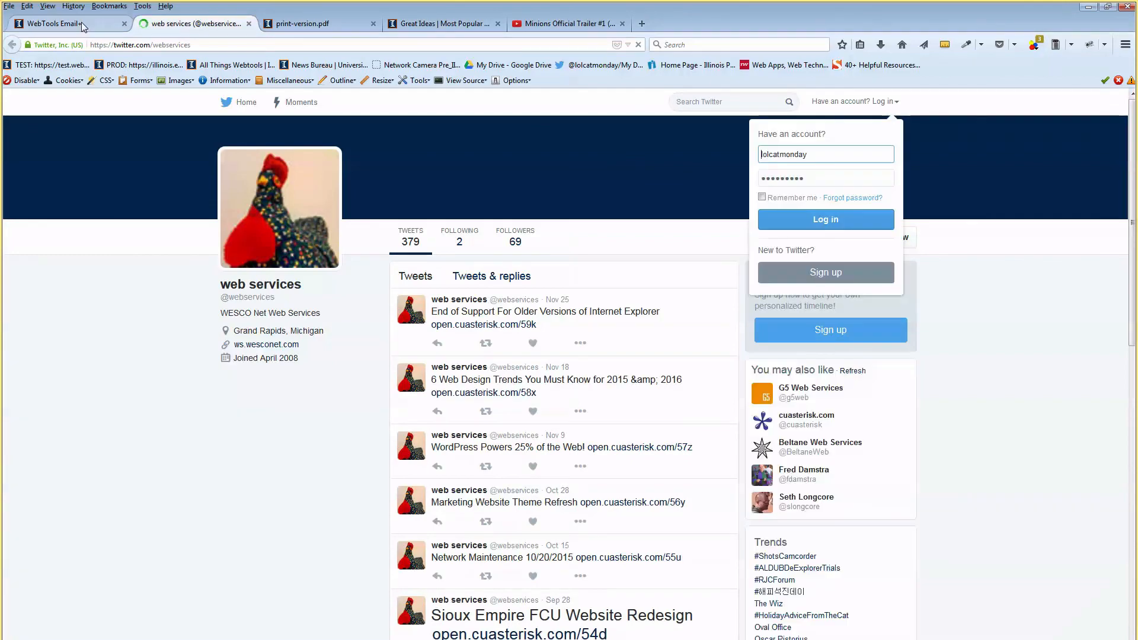
click(81, 23)
click(490, 505)
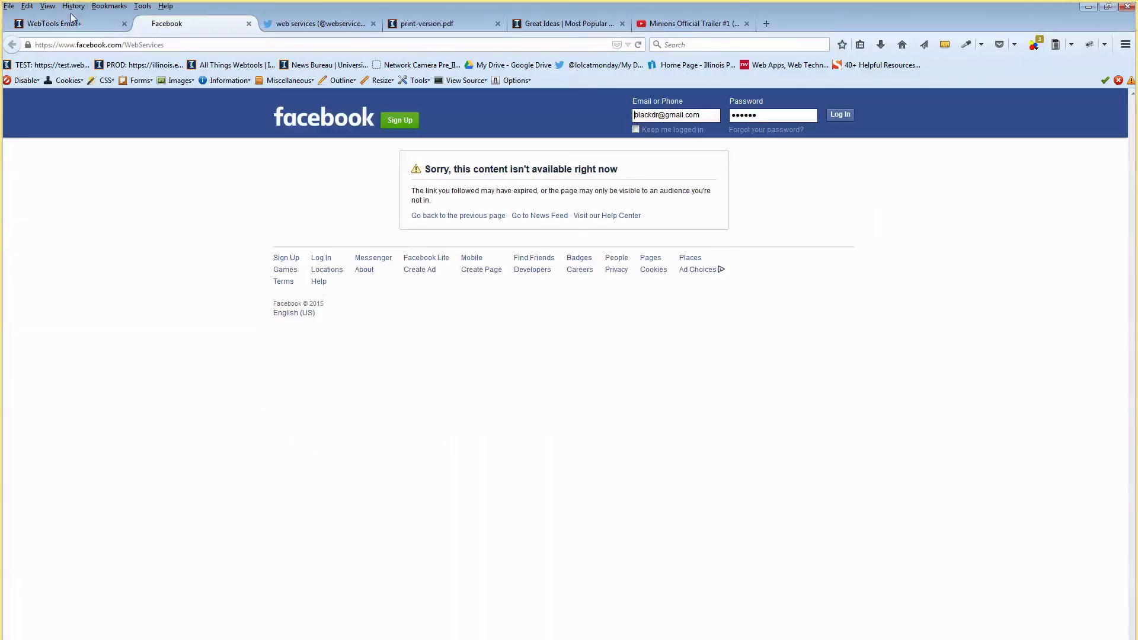
click(70, 18)
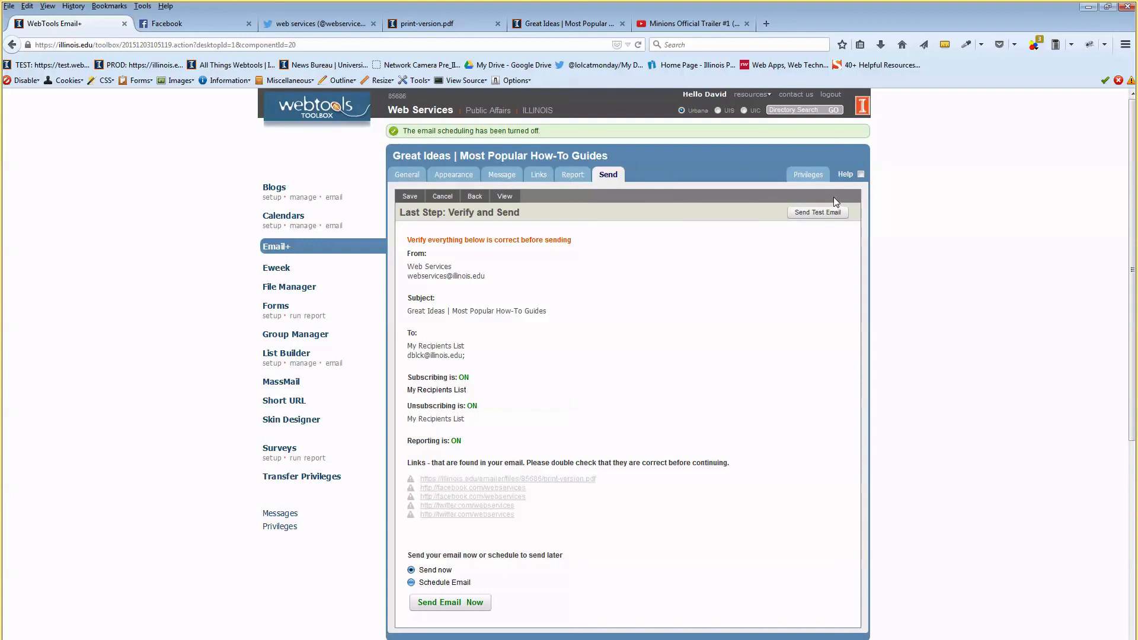
Step: Replace the recipient group My Recipients List with My Mail Merge (myself only), save, and check the unsubscribe group in the subscription settings
click(415, 174)
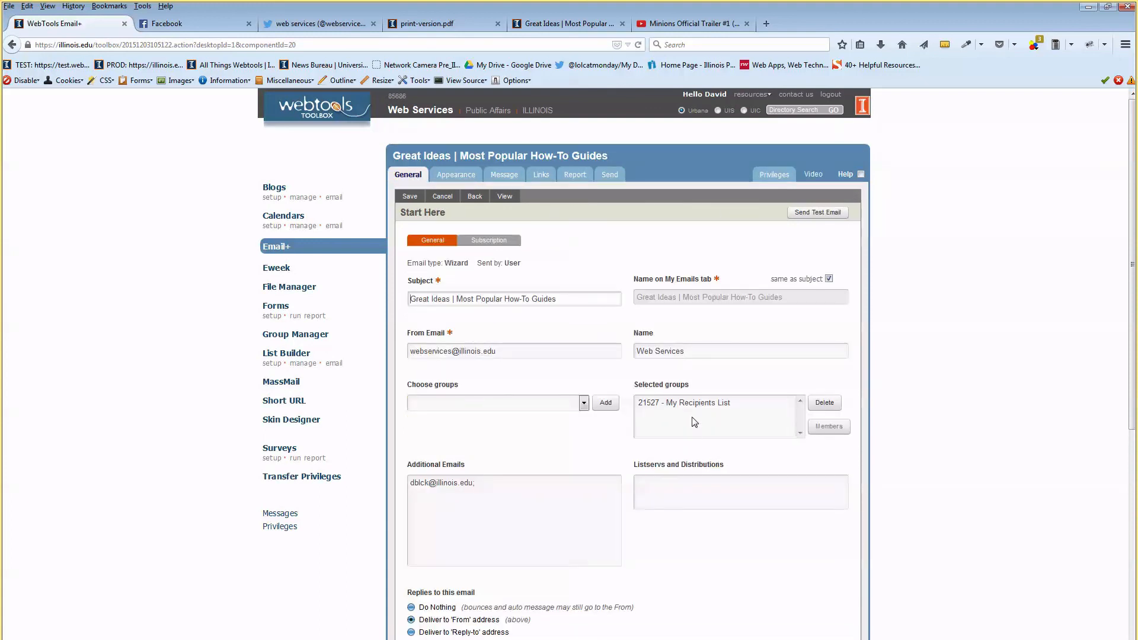
click(691, 403)
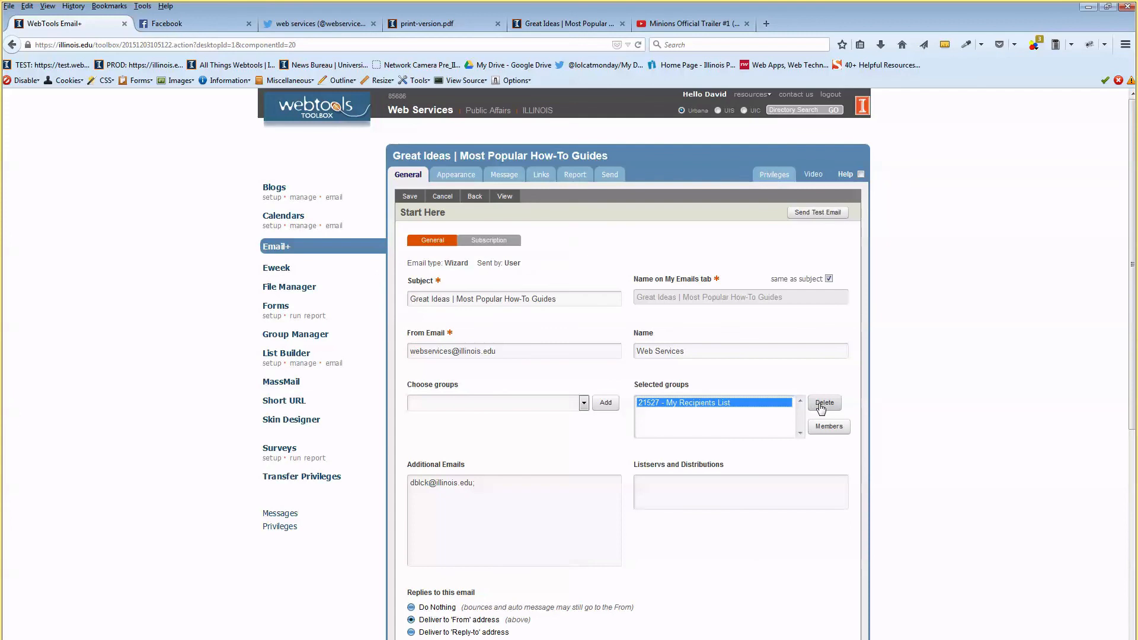
click(821, 405)
click(583, 403)
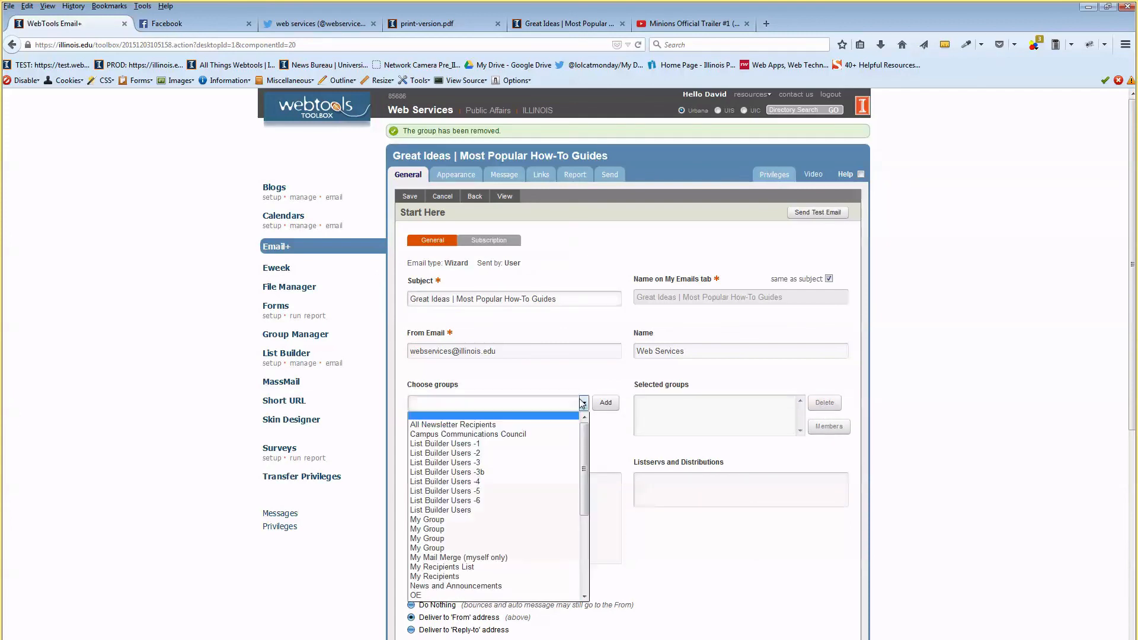
click(550, 556)
click(605, 404)
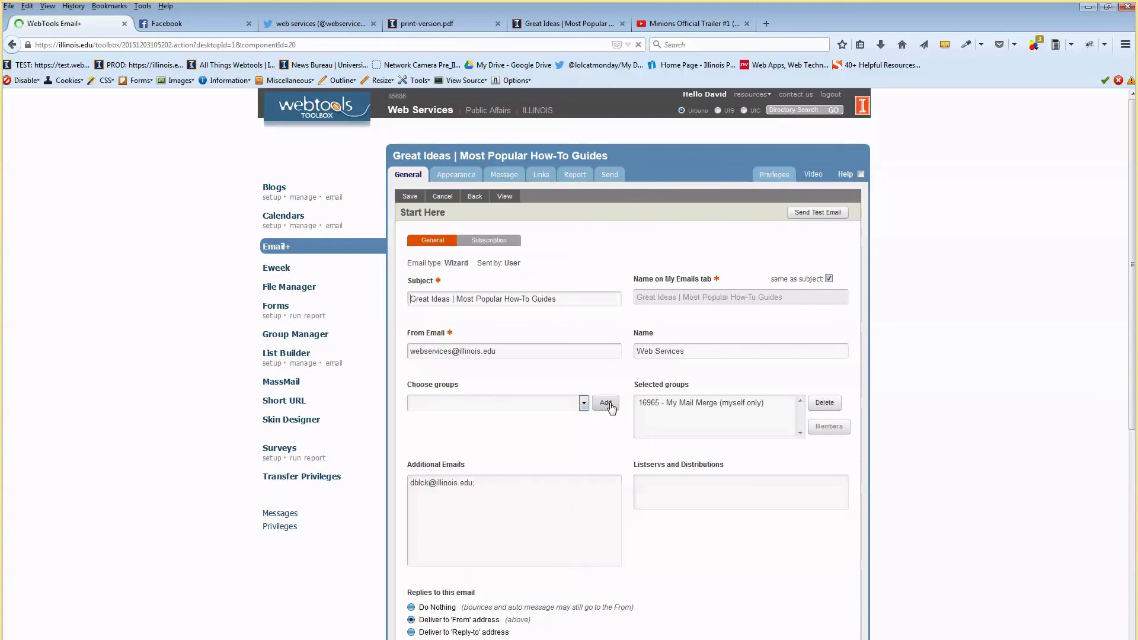
click(410, 196)
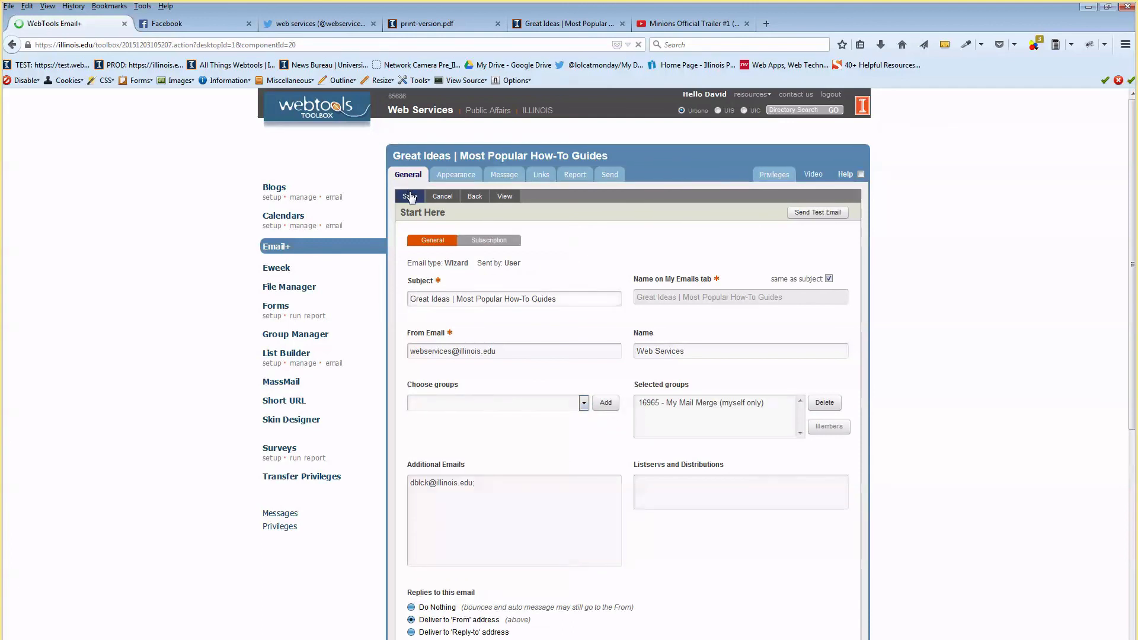
click(490, 243)
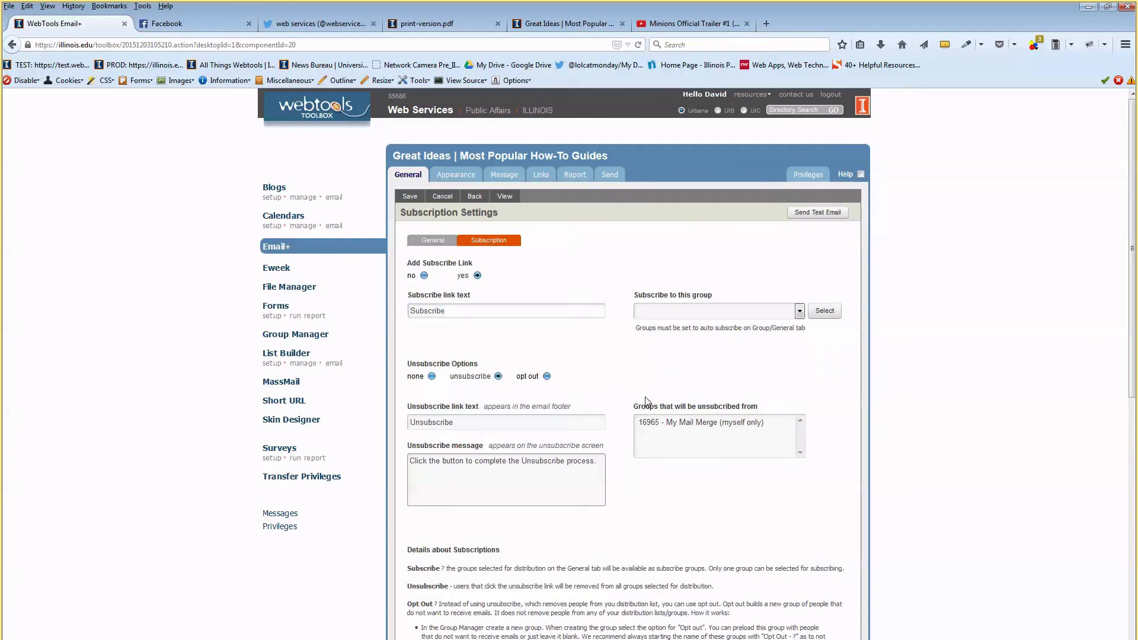
click(669, 423)
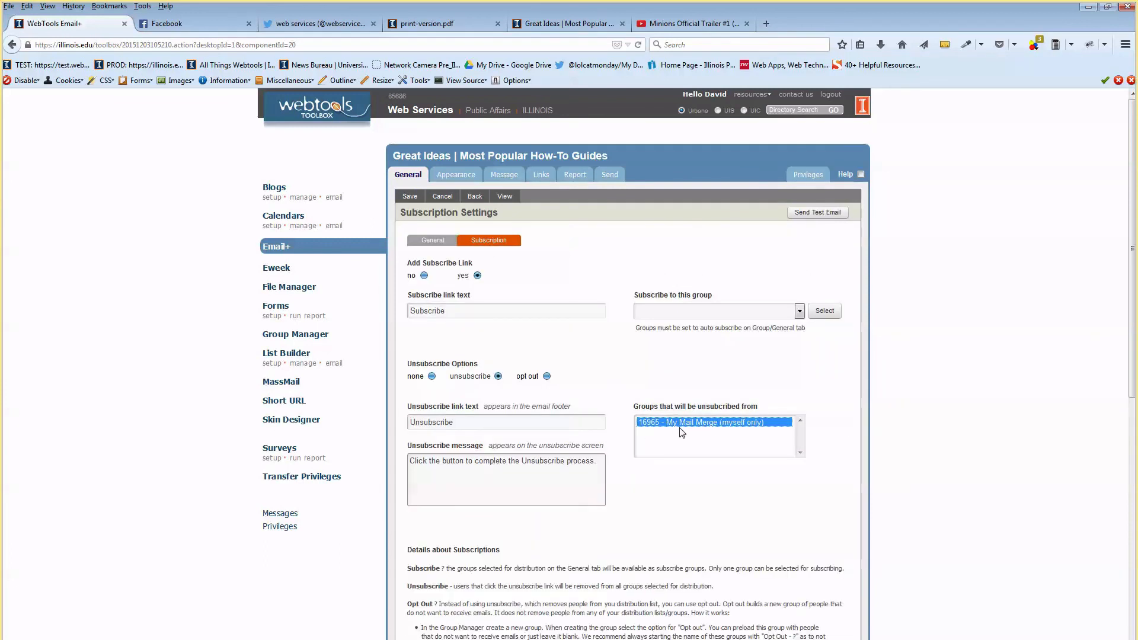
Step: Send a test email of the newsletter from the sending options
click(609, 176)
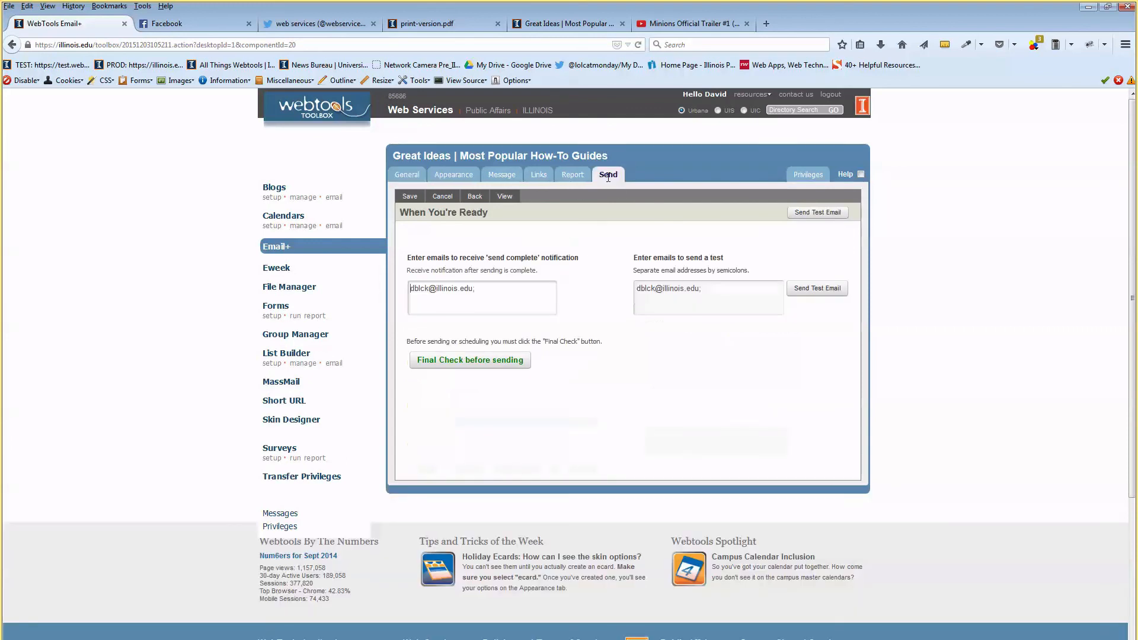
click(798, 215)
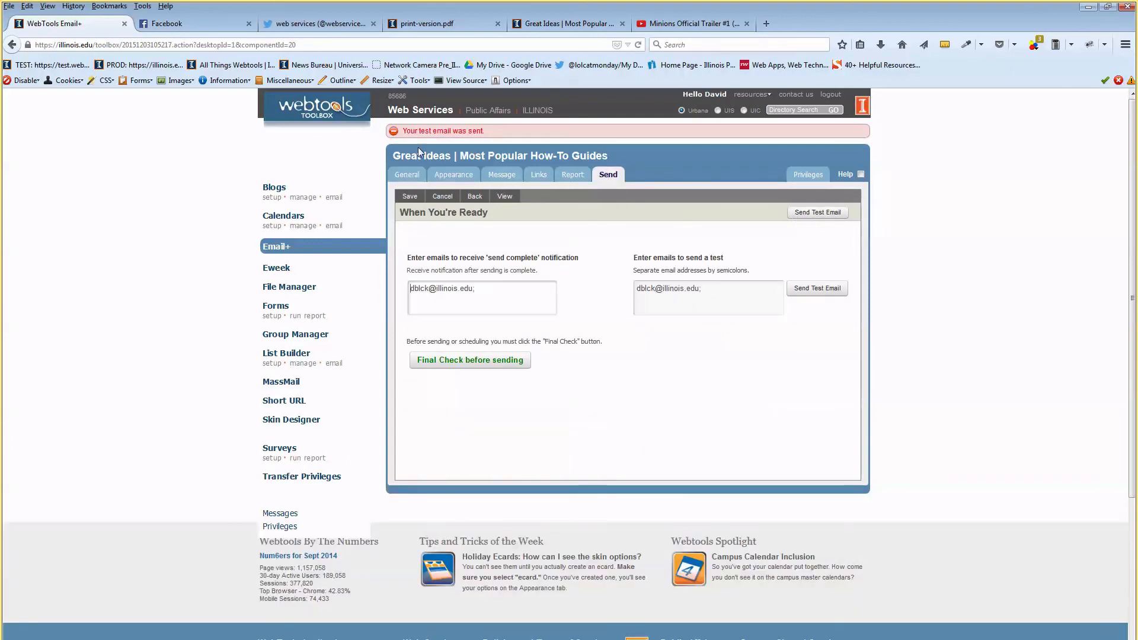
drag(420, 140, 519, 142)
Step: Switch to Outlook, open the draft test email from Web Services, download its pictures, and review the layout from header to footer
drag(823, 11, 846, 40)
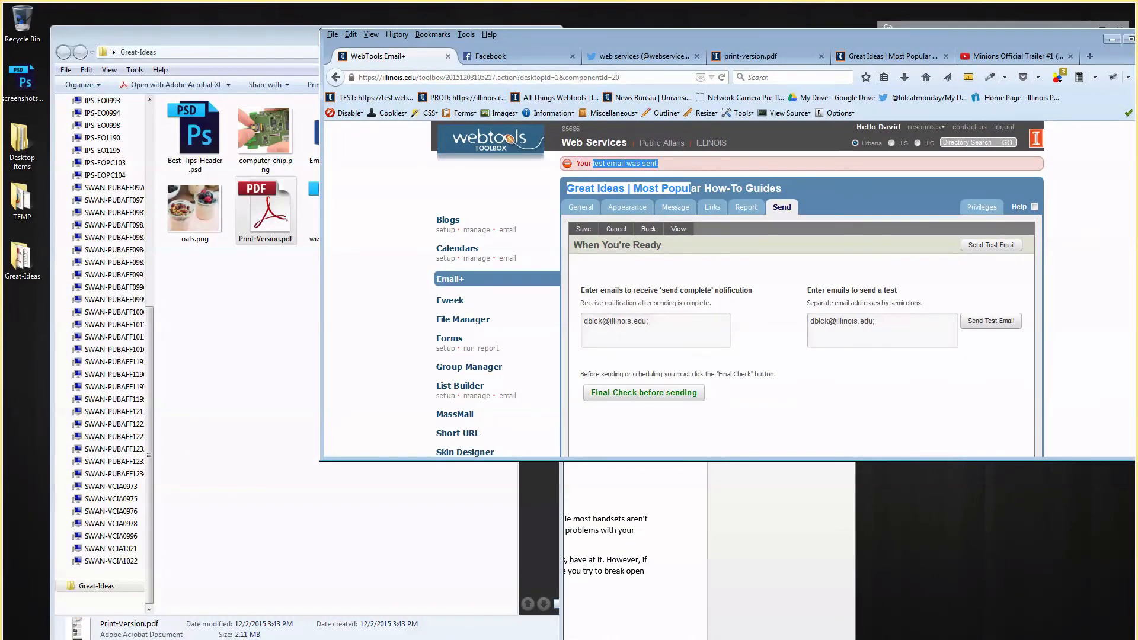
click(126, 639)
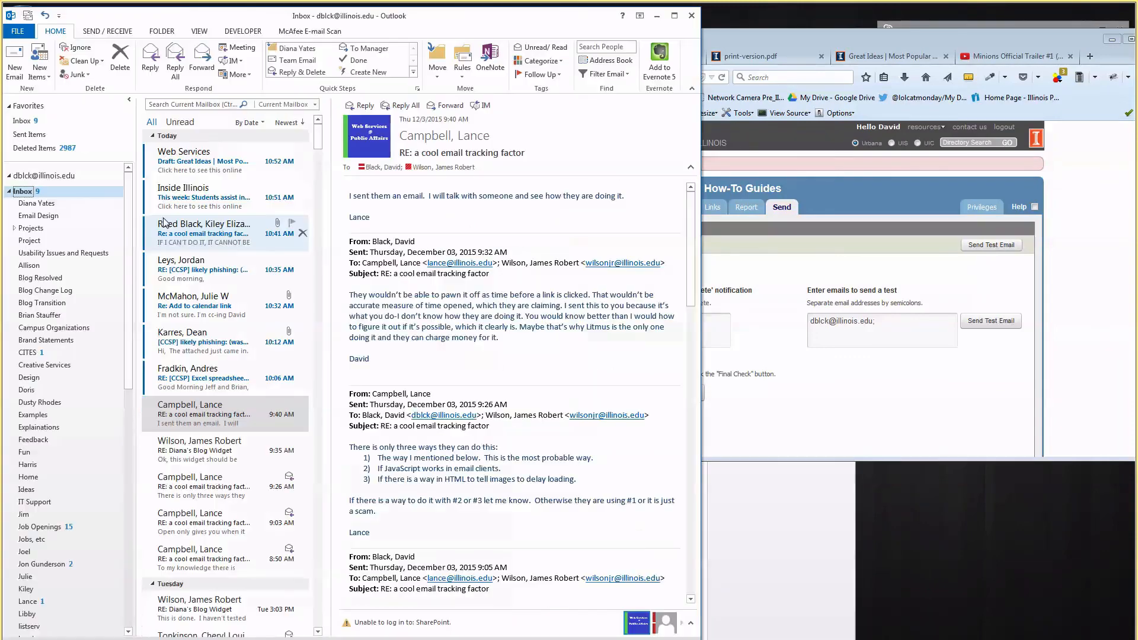
click(163, 174)
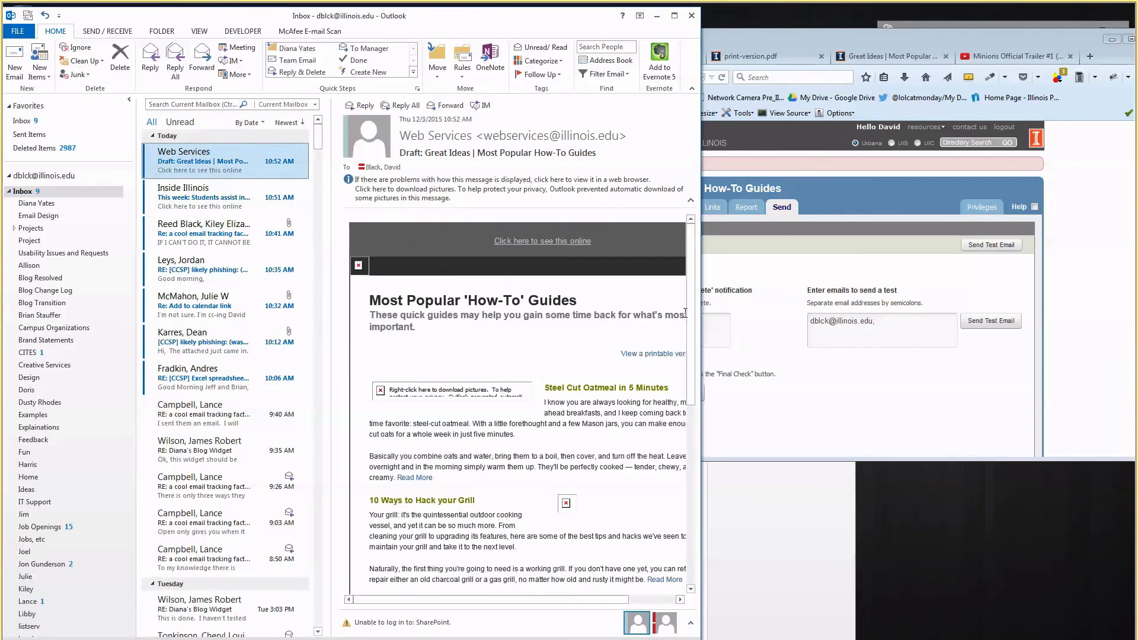
click(534, 181)
click(569, 190)
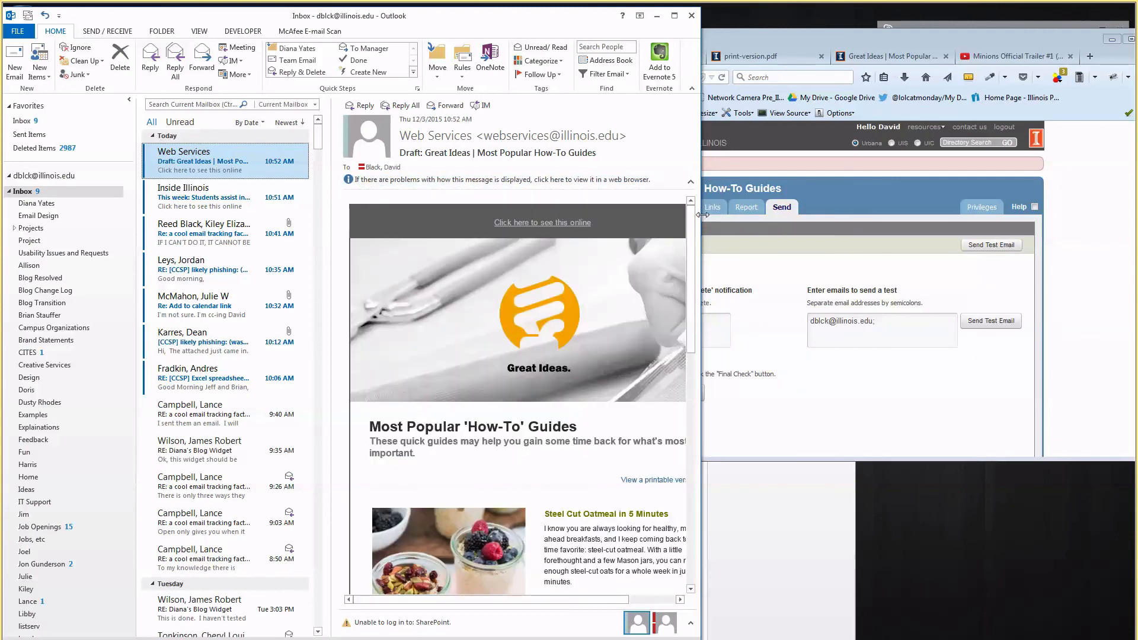
drag(700, 219, 1004, 237)
scroll(856, 337, down, 15)
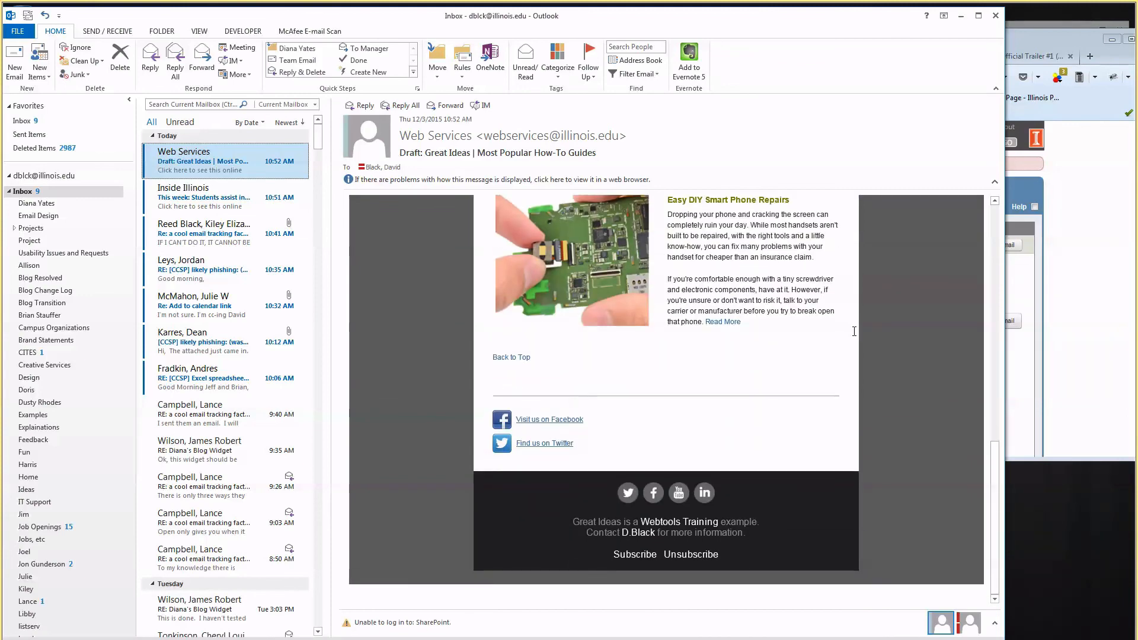
scroll(855, 330, up, 15)
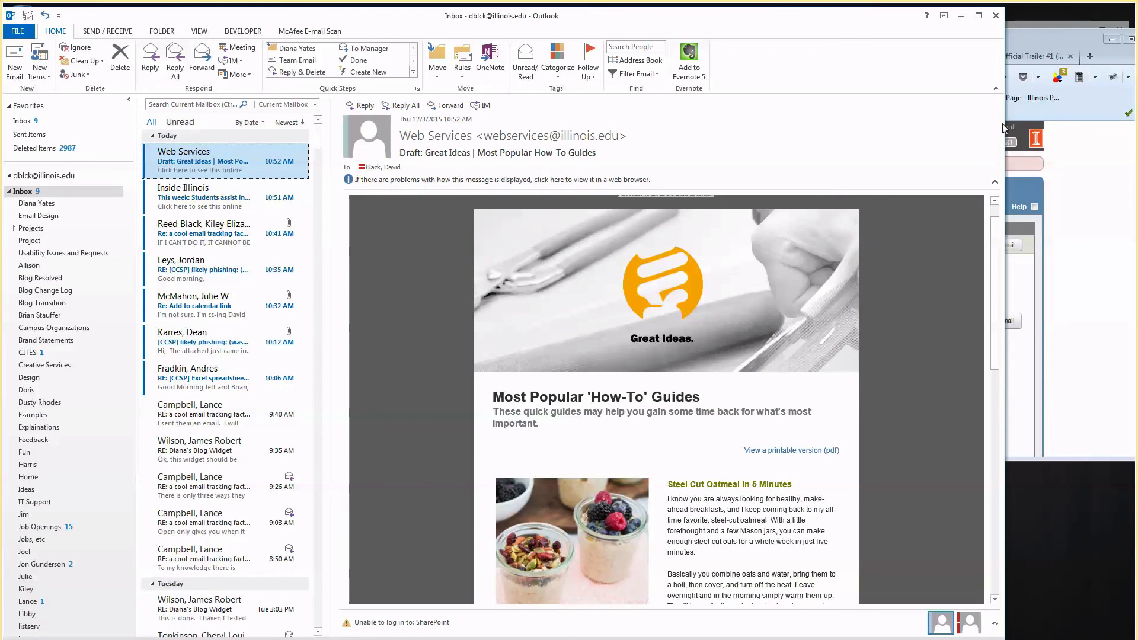
drag(1006, 121, 693, 124)
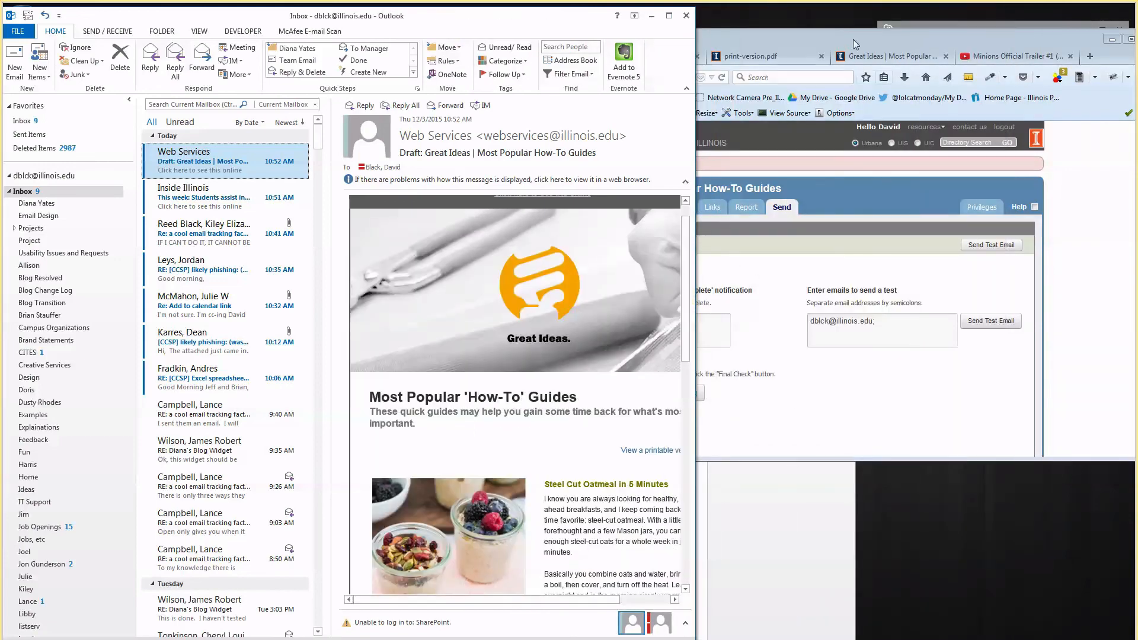
Step: Switch back to the maximized WebTools browser window and try to run the final check before sending
drag(855, 45, 790, 6)
double_click(789, 6)
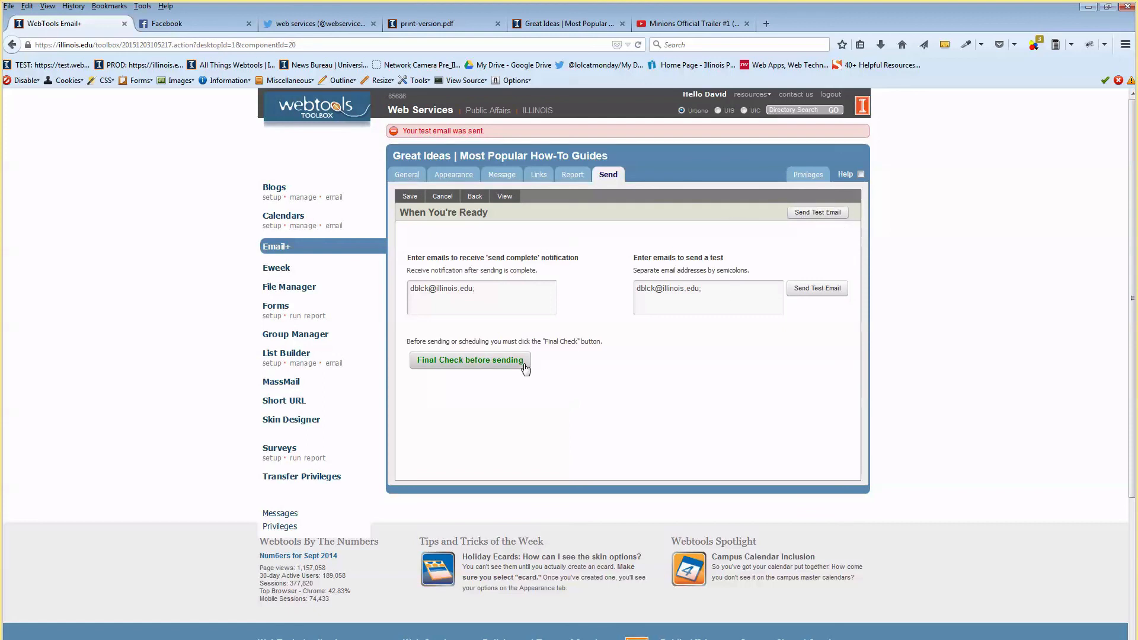
click(501, 366)
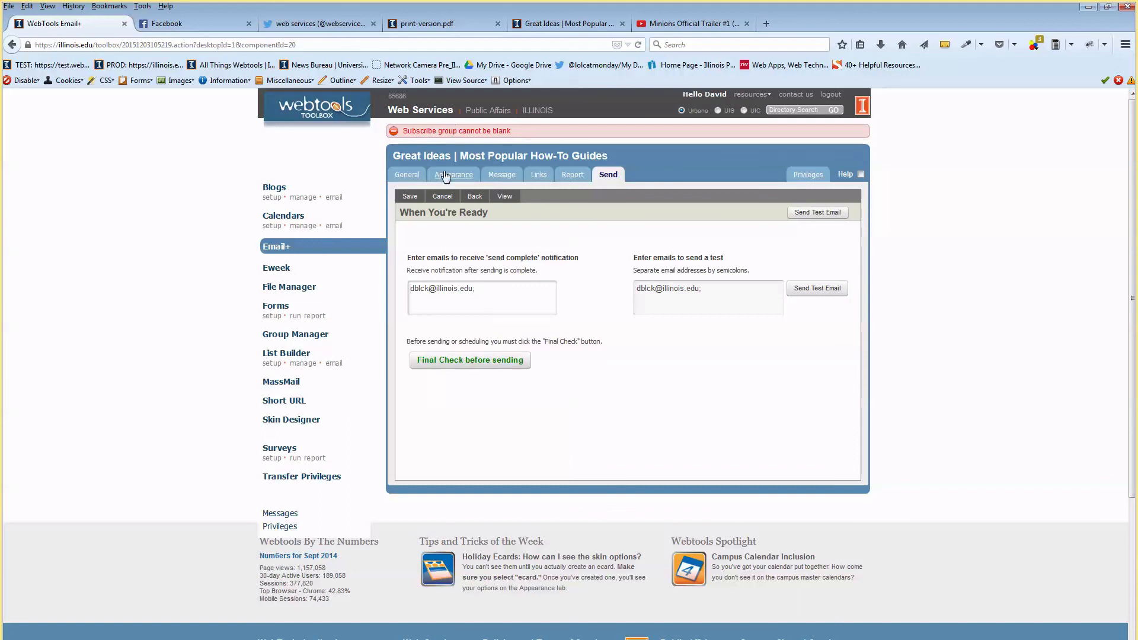
Step: Set the subscribe group to My Mail Merge (myself only) in the email's subscription settings and save
click(405, 177)
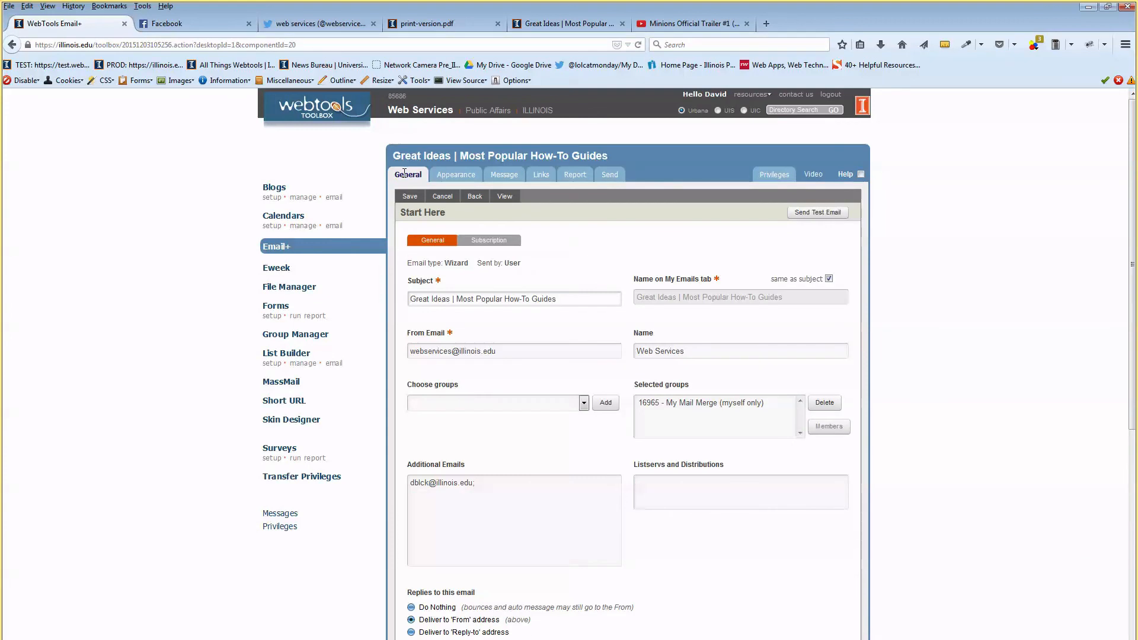
click(715, 404)
click(498, 242)
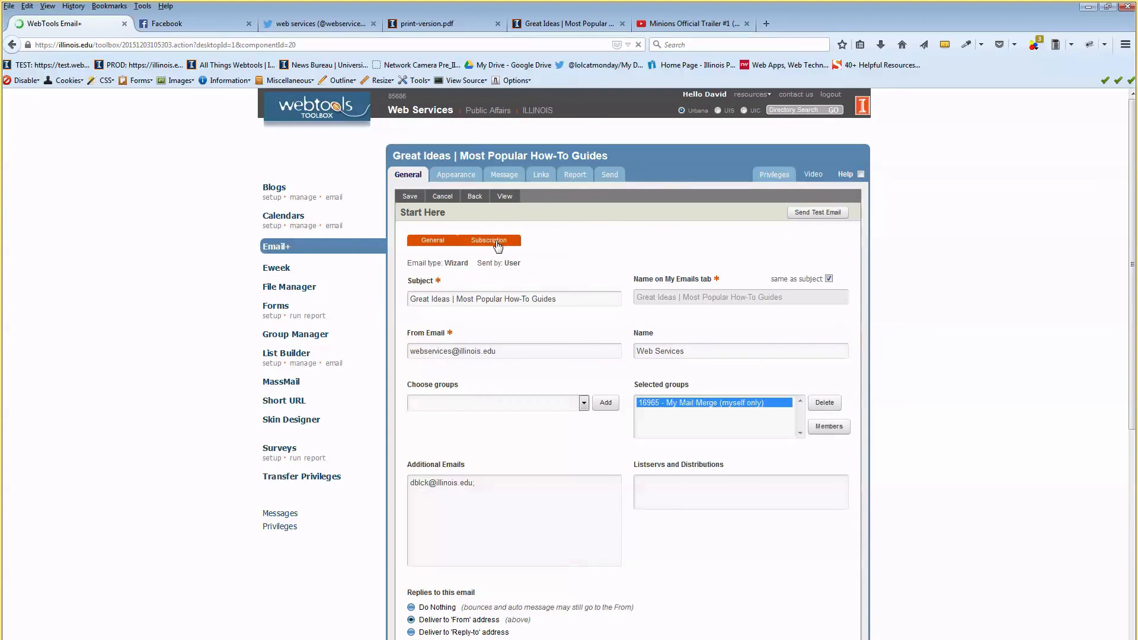
click(648, 312)
click(651, 333)
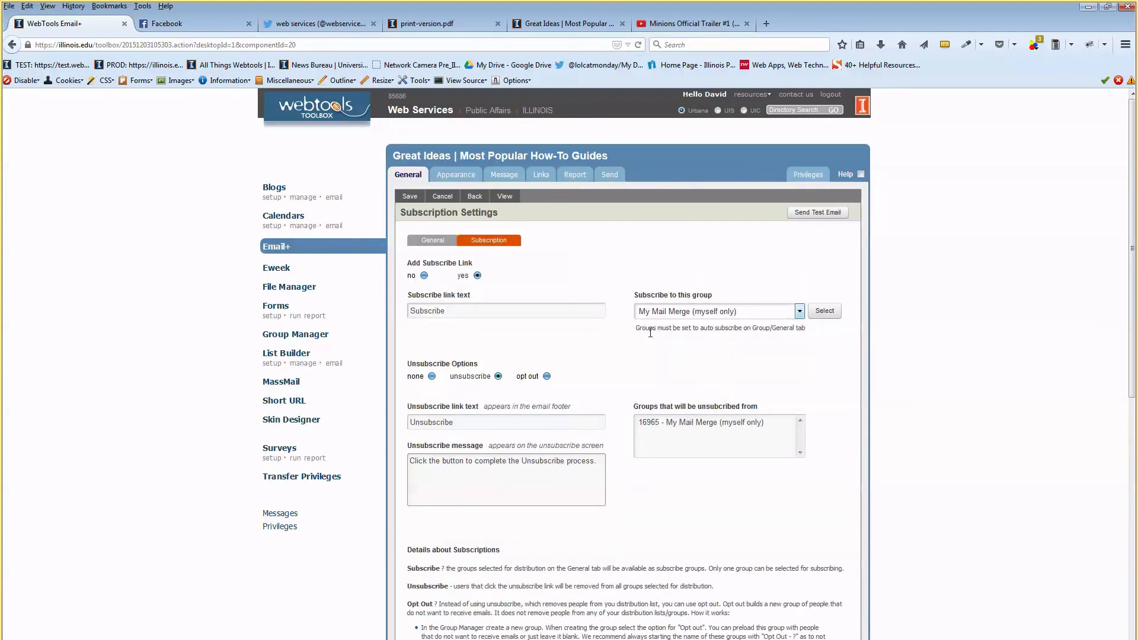
click(825, 311)
key(Return)
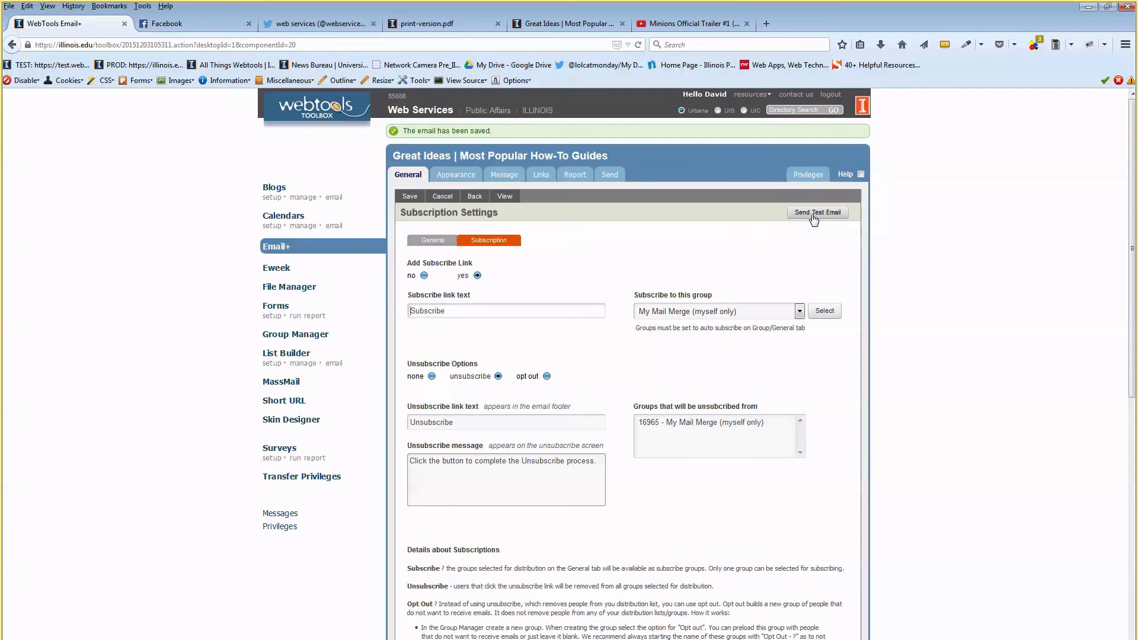
Step: Return to the email's sending options and run the final check again
click(619, 176)
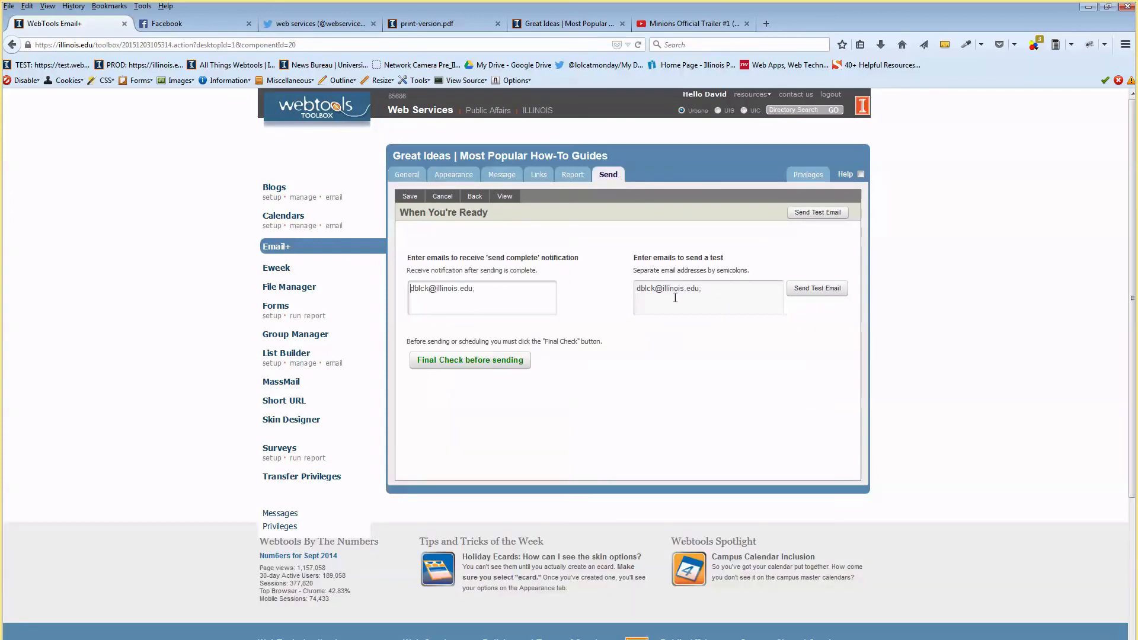
click(470, 359)
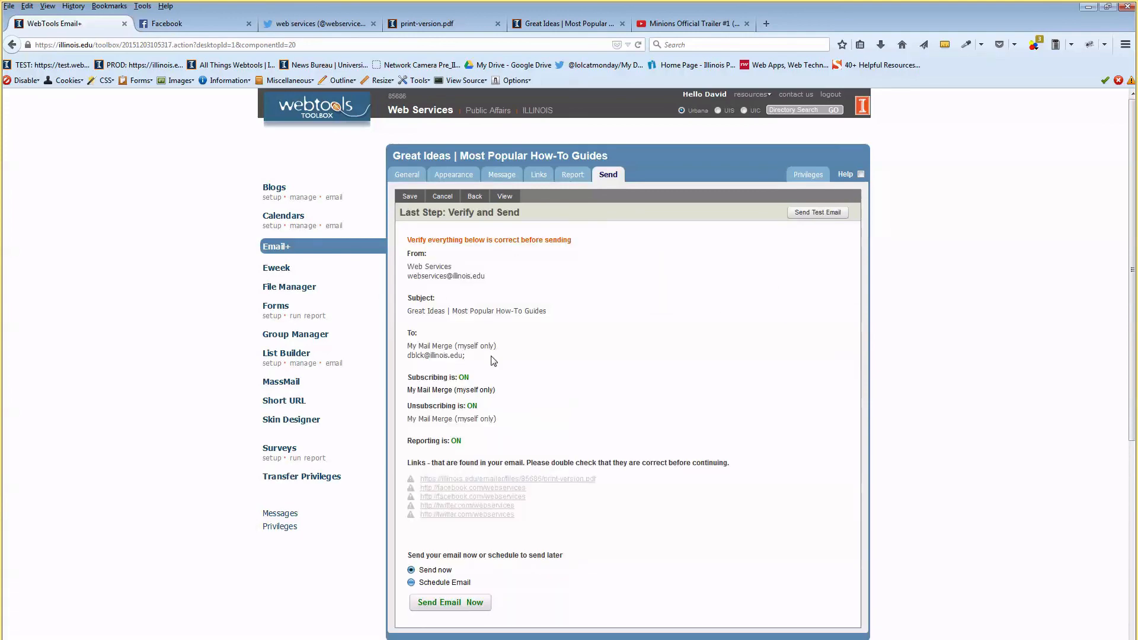
Step: Send the "Great Ideas | Most Popular How-To Guides" email immediately, confirming that the message has been properly tested
scroll(494, 361, down, 3)
click(446, 401)
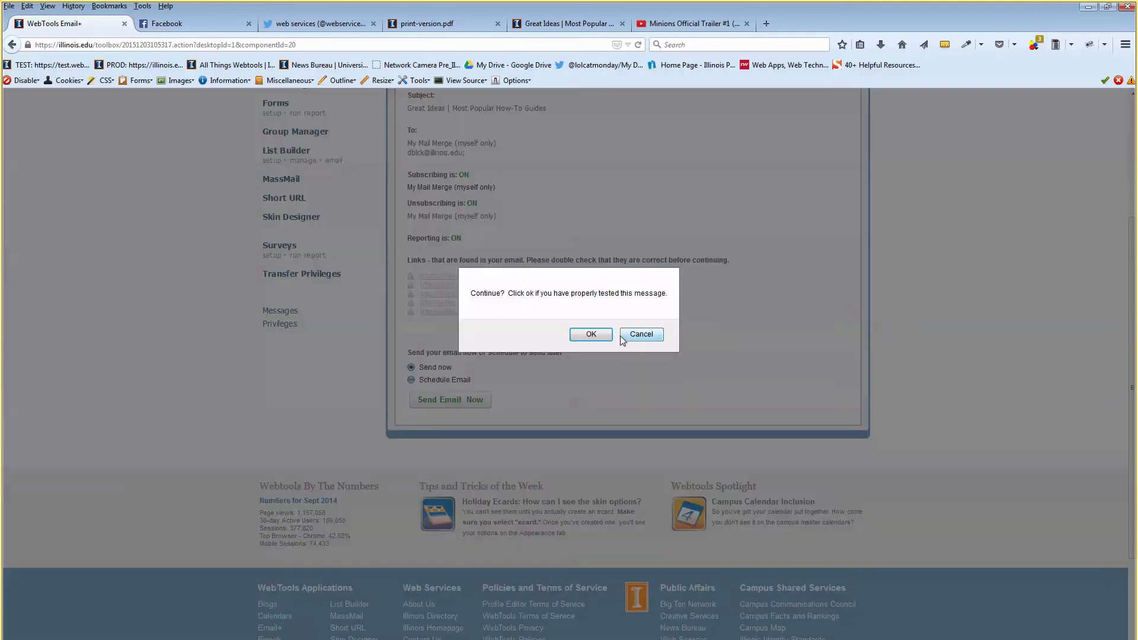
click(591, 333)
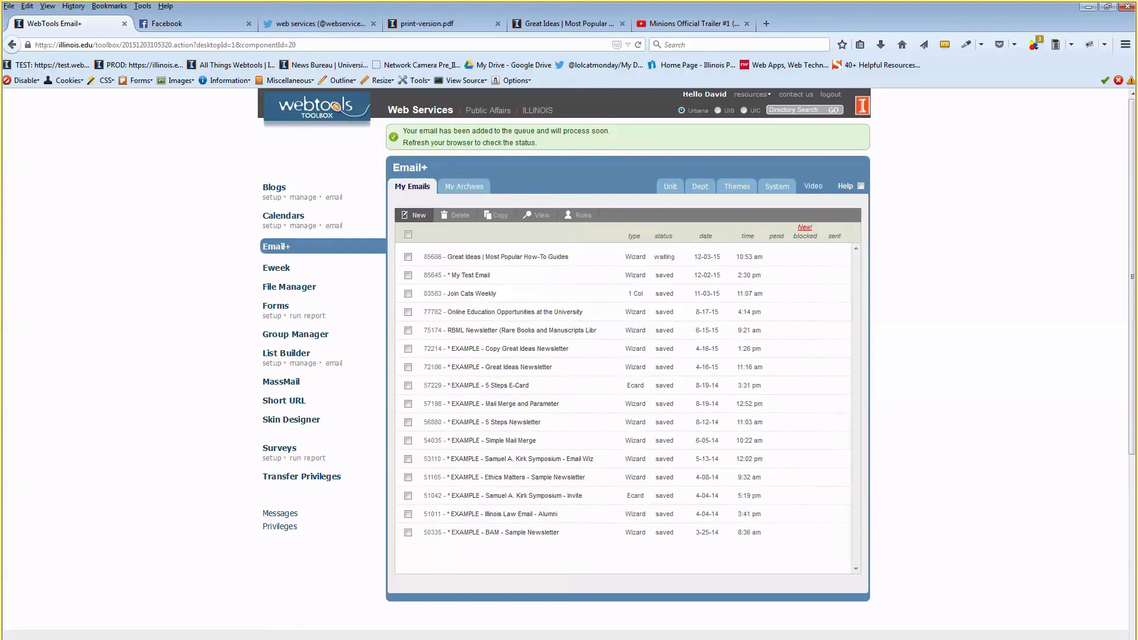
Step: Switch to Outlook, check the inbox for the sent newsletter, resize the mail window, and return to the browser
click(126, 639)
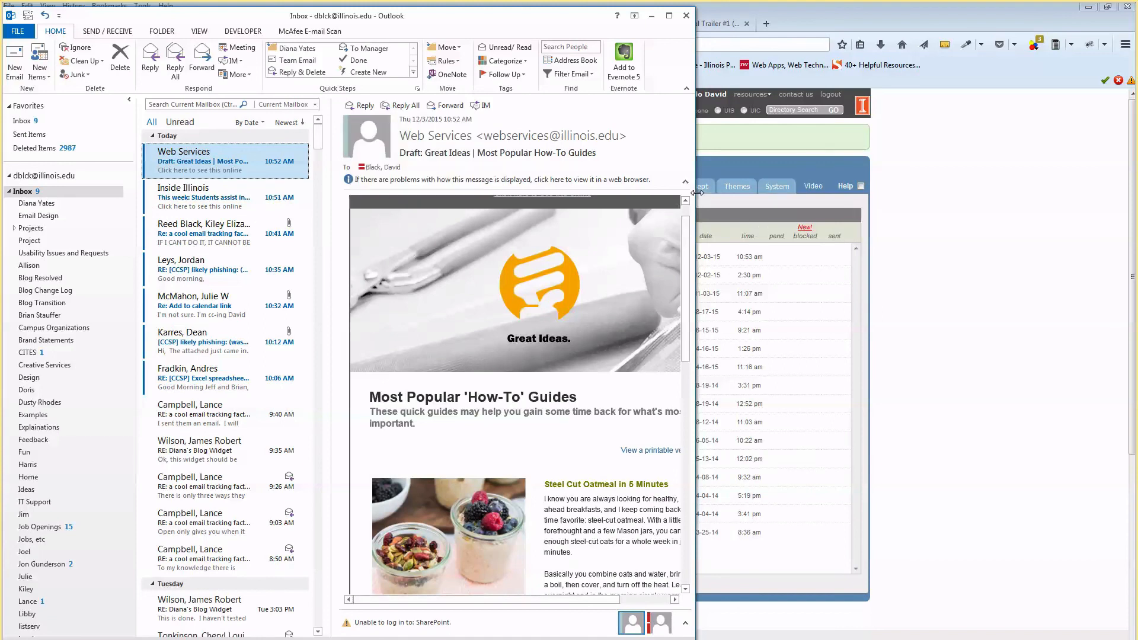
drag(696, 200, 791, 204)
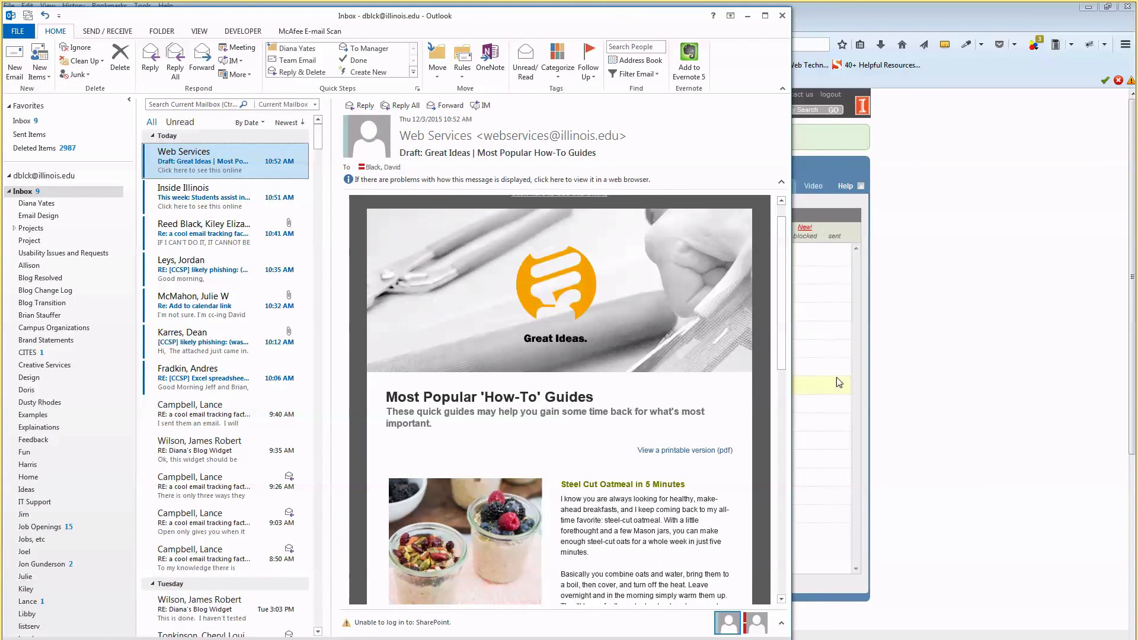
drag(792, 383, 639, 383)
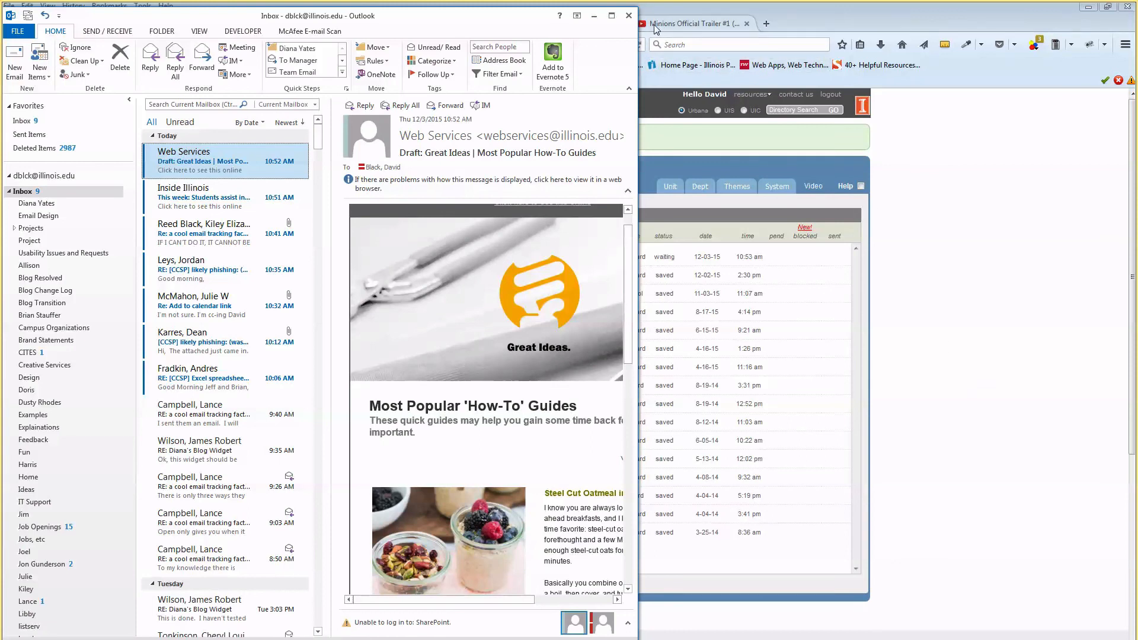
click(817, 12)
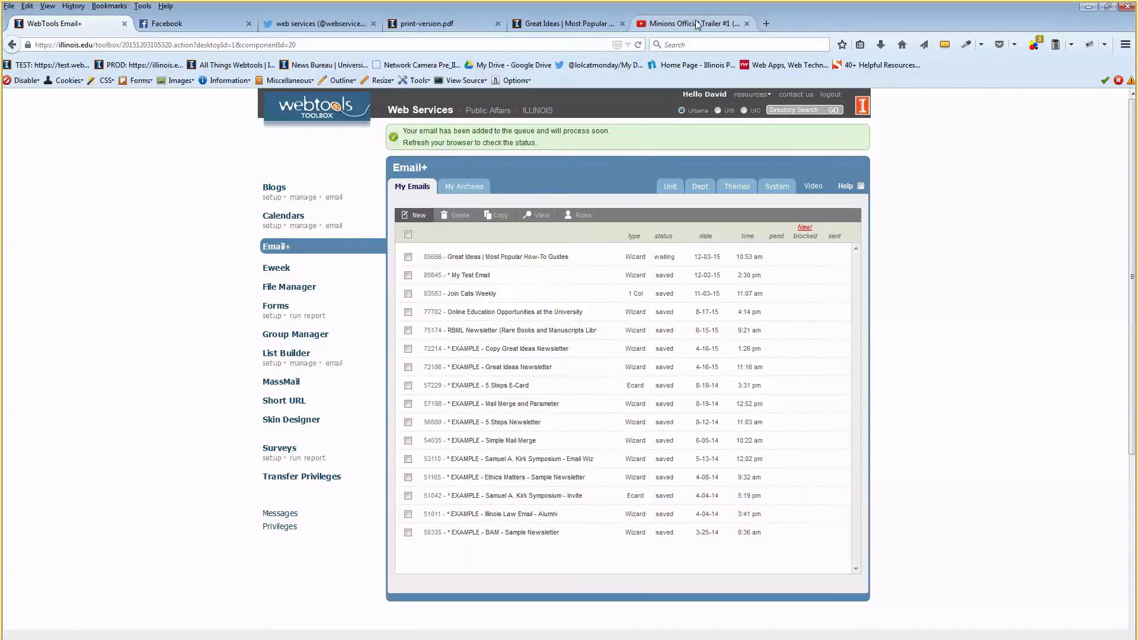
Step: Close the Minions Official Trailer page and open the sent "Great Ideas | Most Popular How-To Guides" email in Email+
click(691, 23)
click(747, 24)
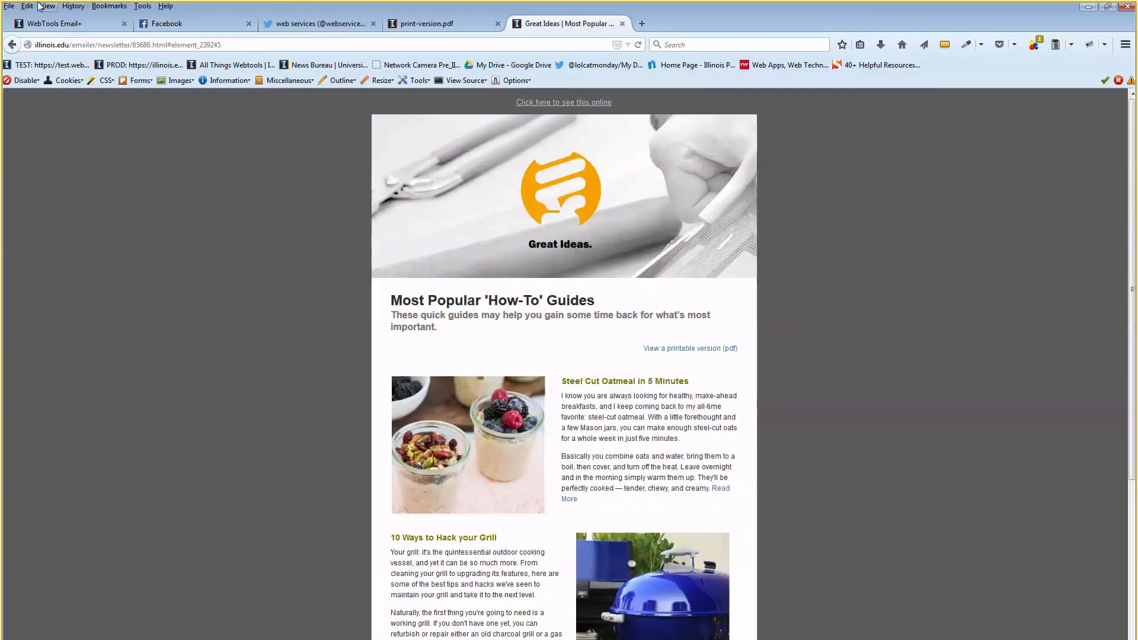
click(81, 25)
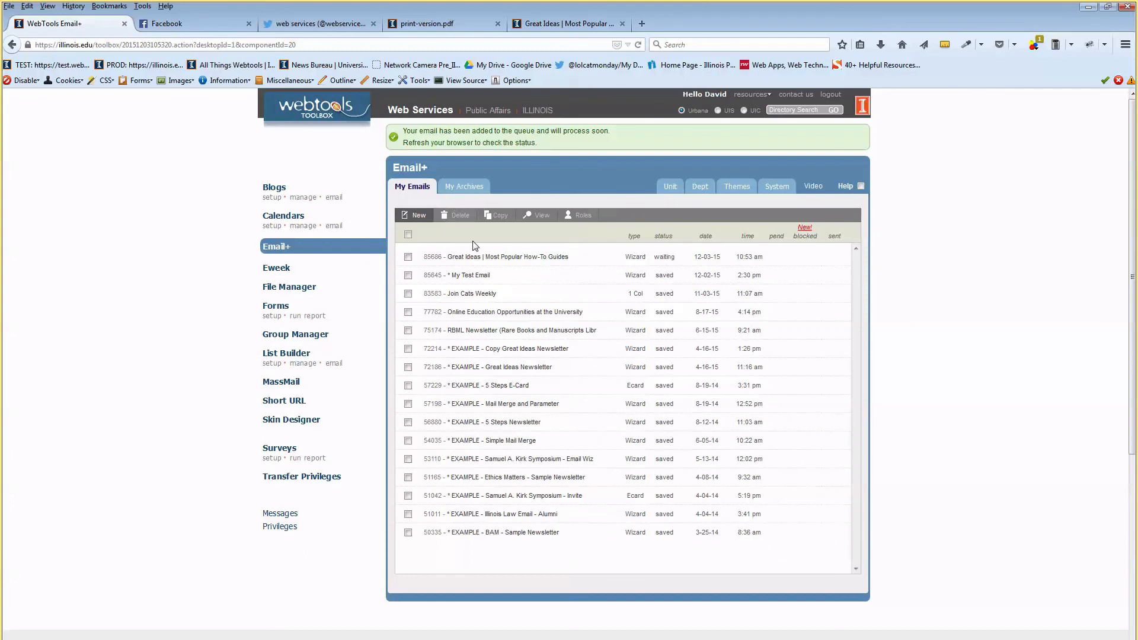
click(478, 257)
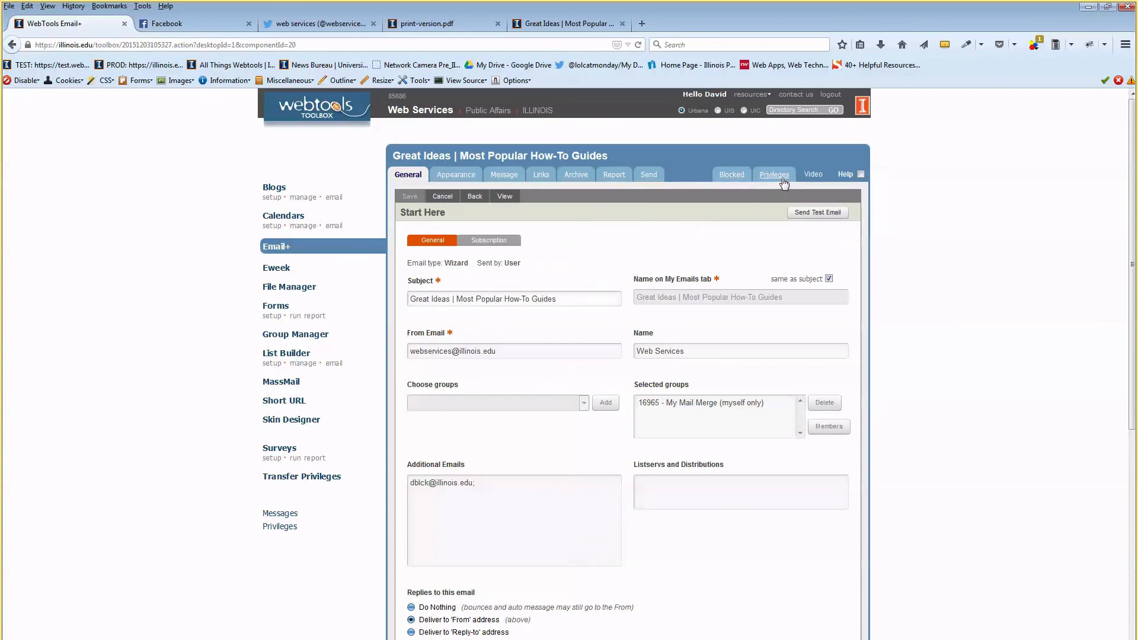
Step: View the email's administrator privileges and select the ATLAS Web Services Webtools Admins user group without adding it
click(775, 175)
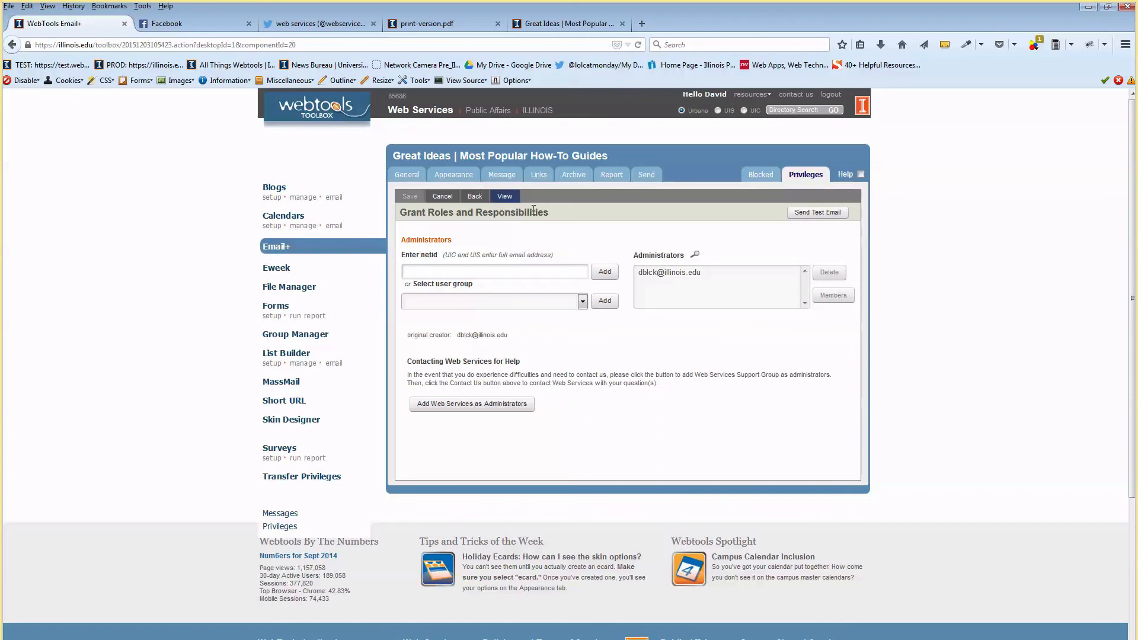
drag(410, 239, 479, 242)
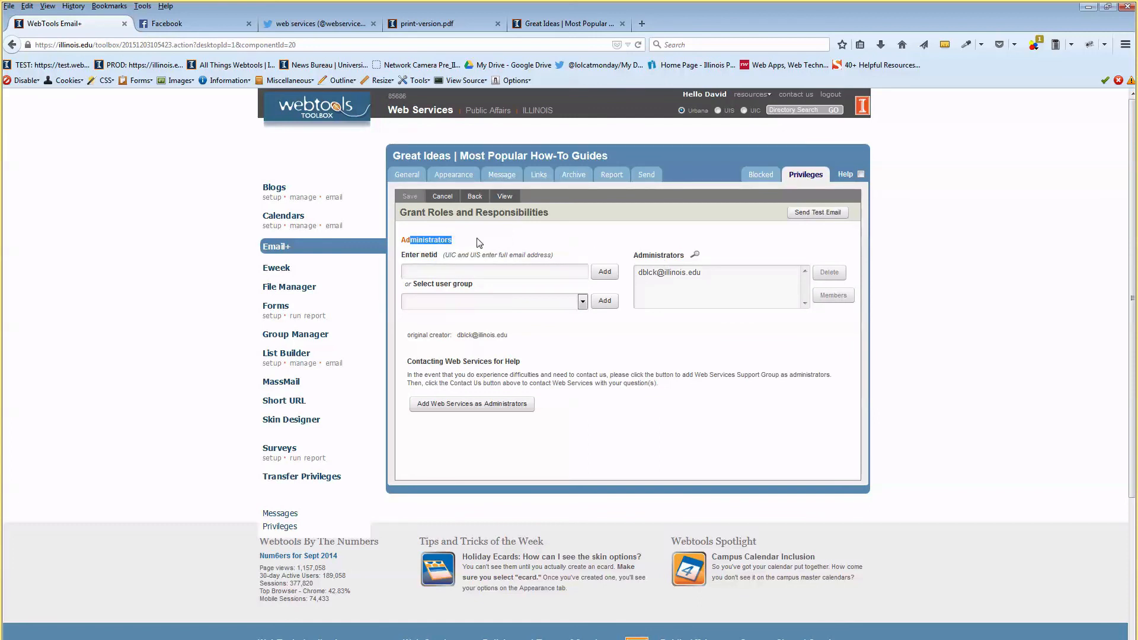
click(469, 272)
click(515, 301)
click(545, 323)
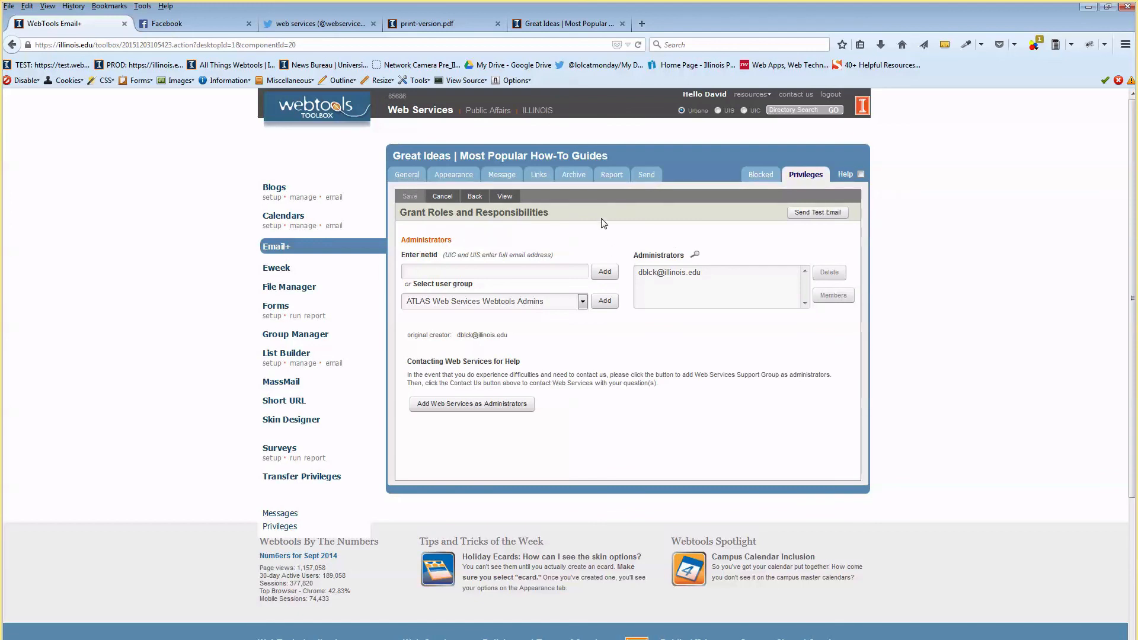
Step: View the email's send settings, check the latest Web Services message in Outlook, and bring back the maximized browser
click(646, 174)
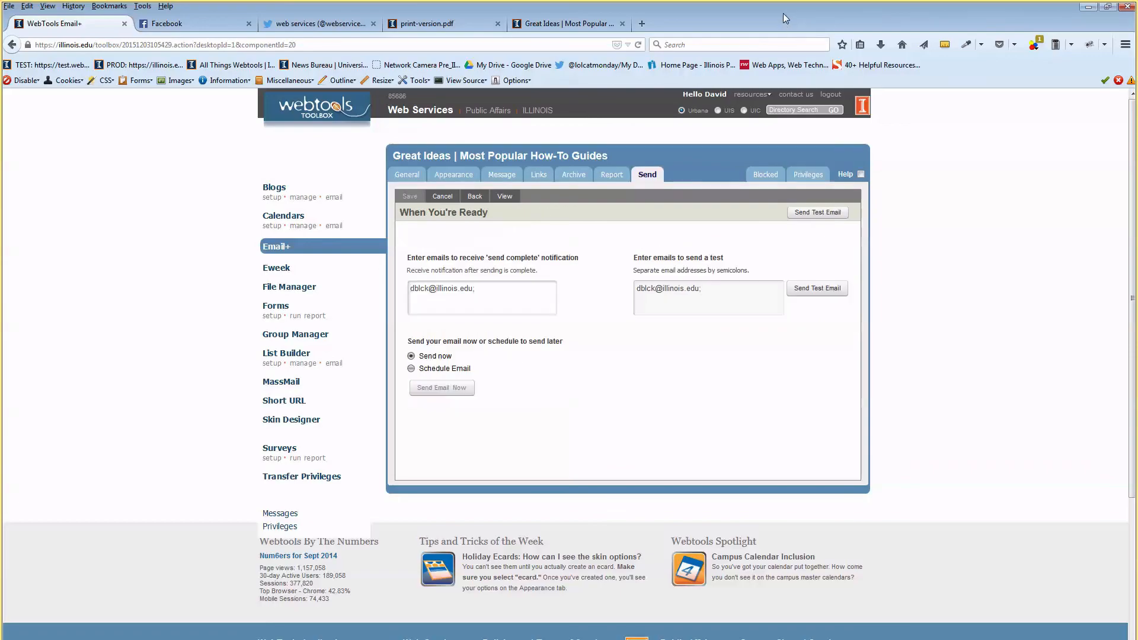
drag(782, 13, 848, 141)
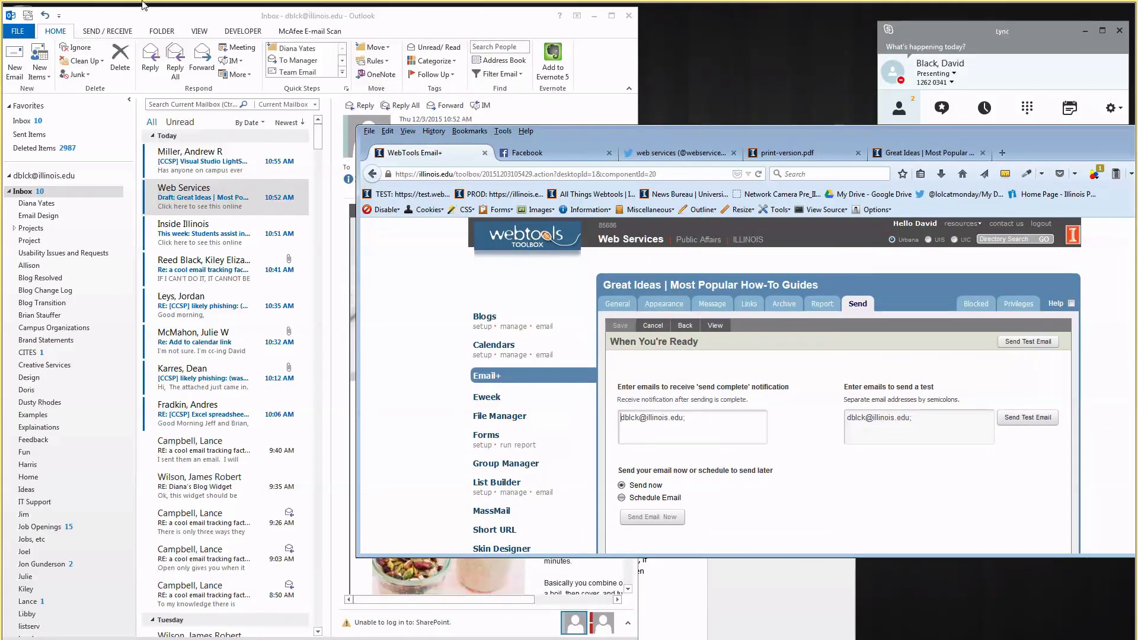
click(197, 178)
click(302, 160)
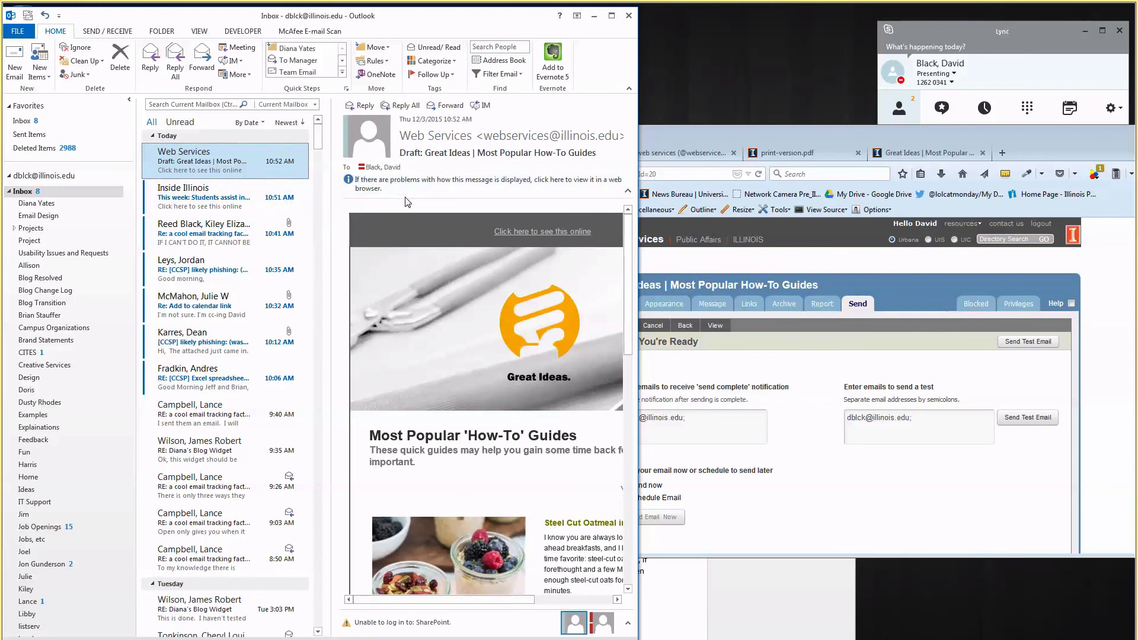
drag(693, 135, 460, 2)
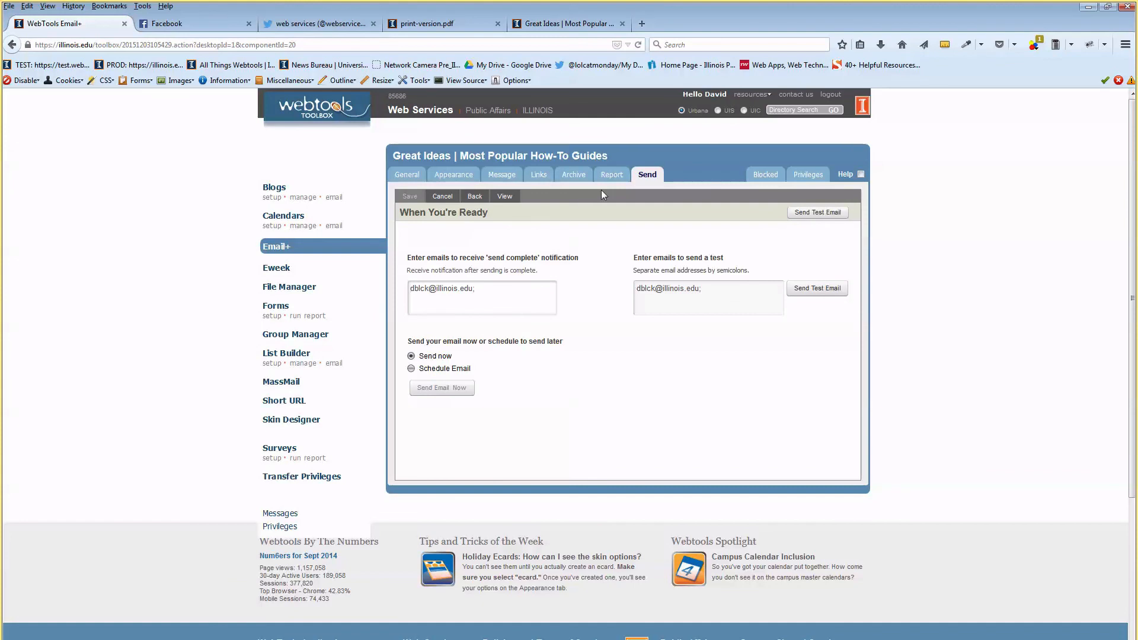
Step: Review the report types available for the sent email and generate a Summary - PDF report
click(610, 177)
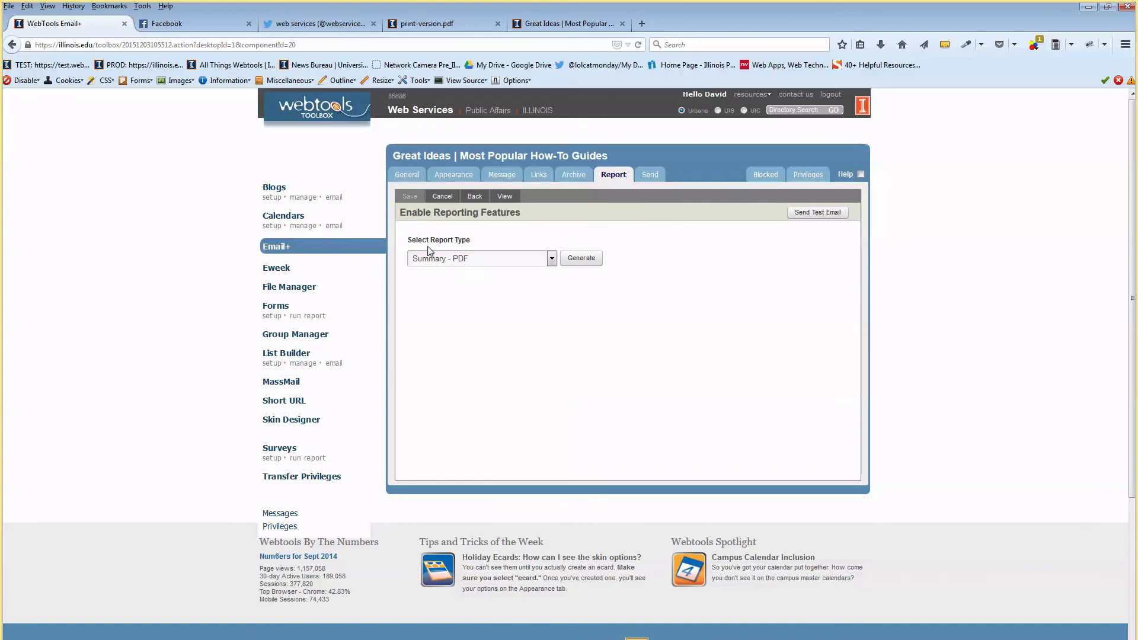
drag(418, 239, 454, 239)
click(463, 241)
click(433, 260)
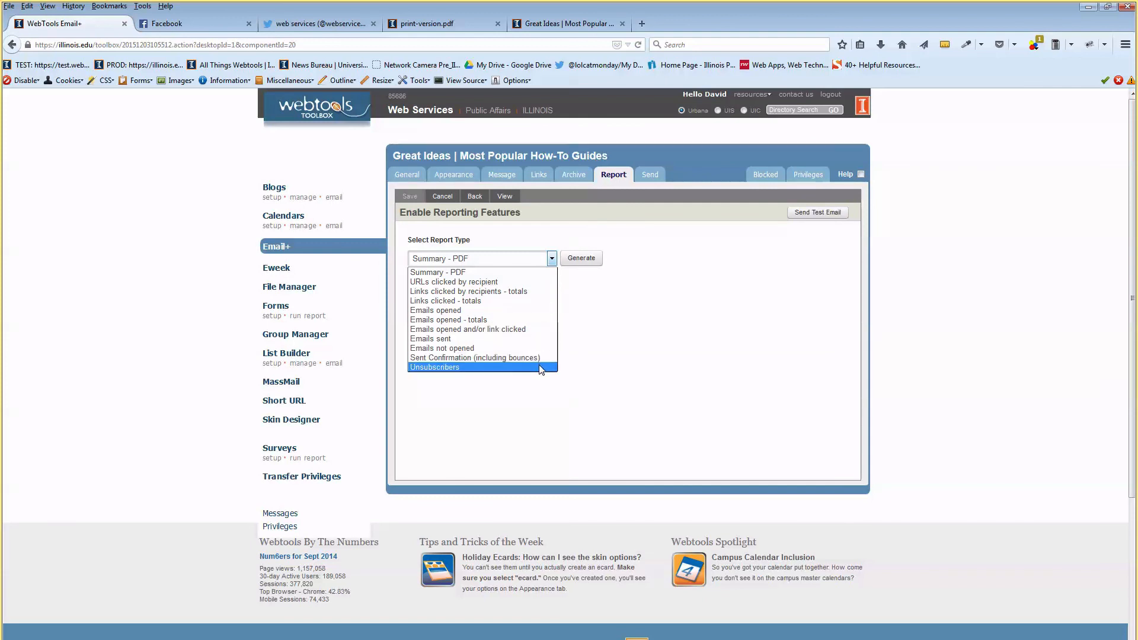
click(629, 279)
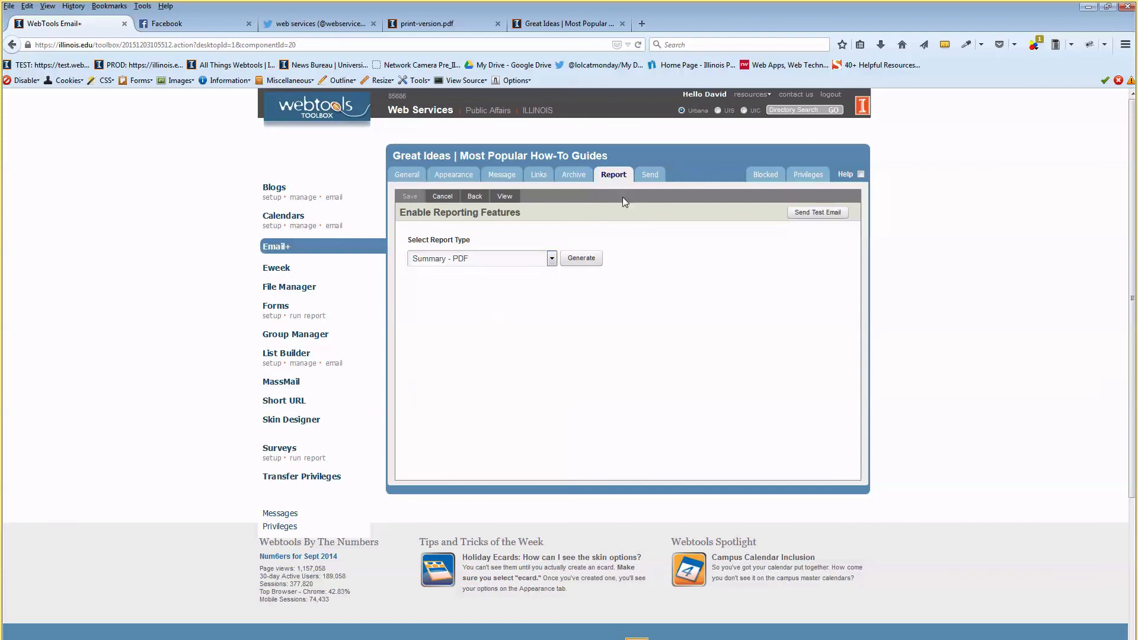
click(493, 258)
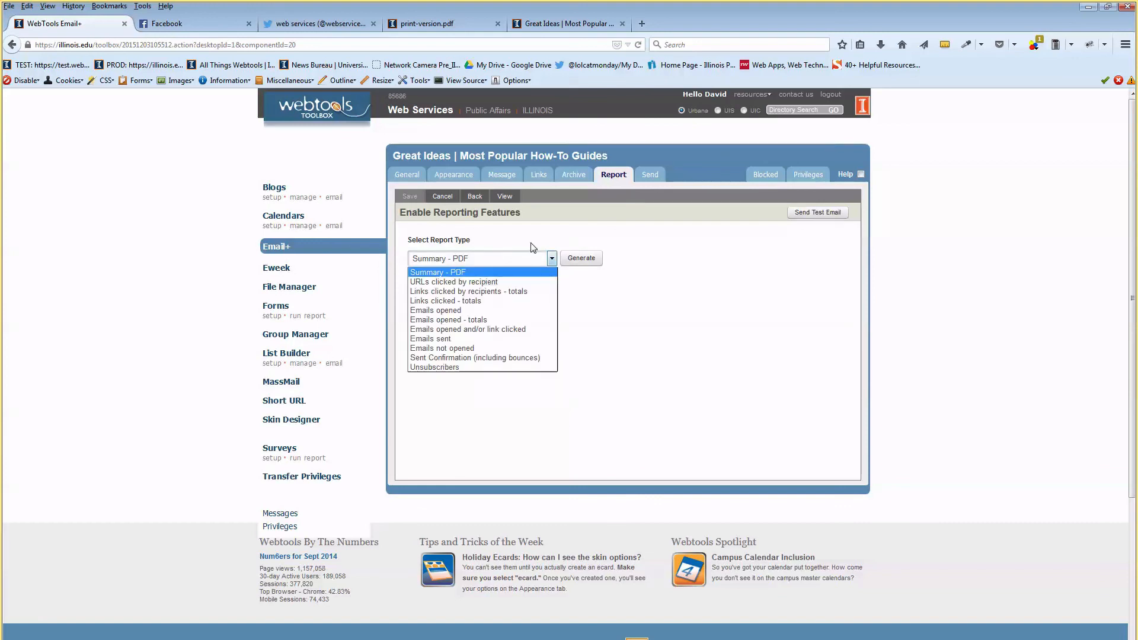
click(459, 273)
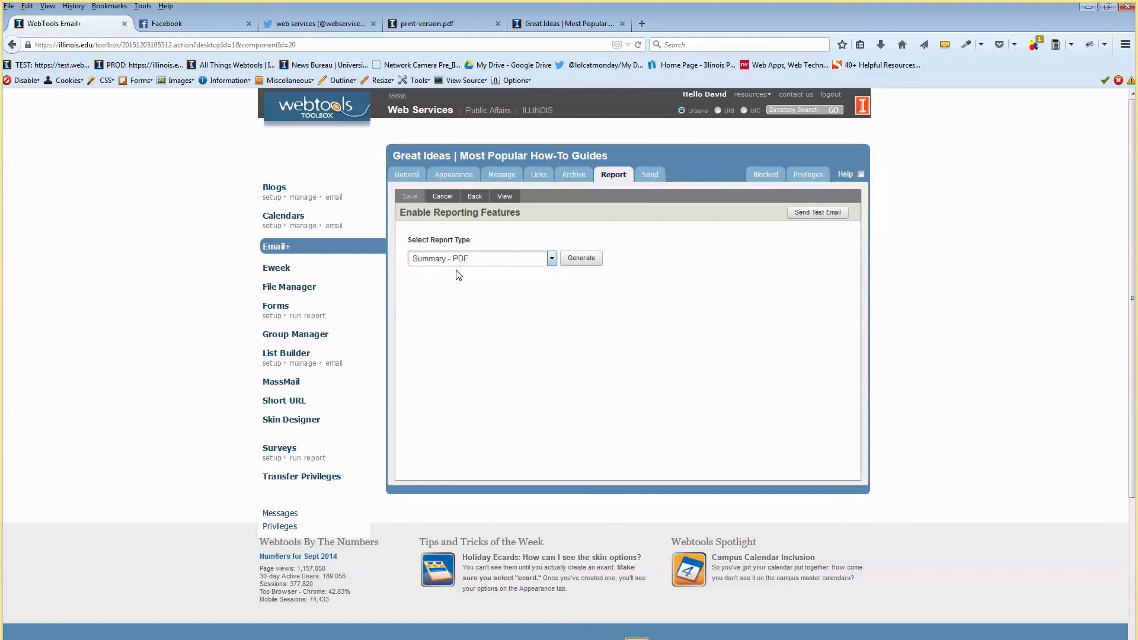
click(574, 268)
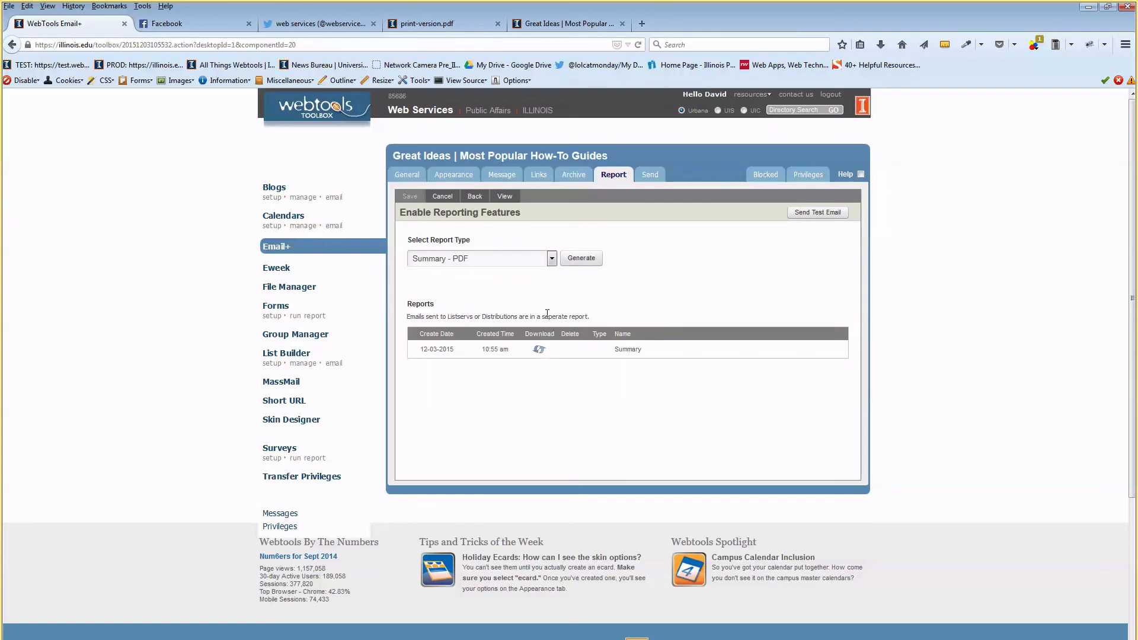
Step: Refresh the list of reports, agree to resend the page data, and open the summary PDF
click(539, 350)
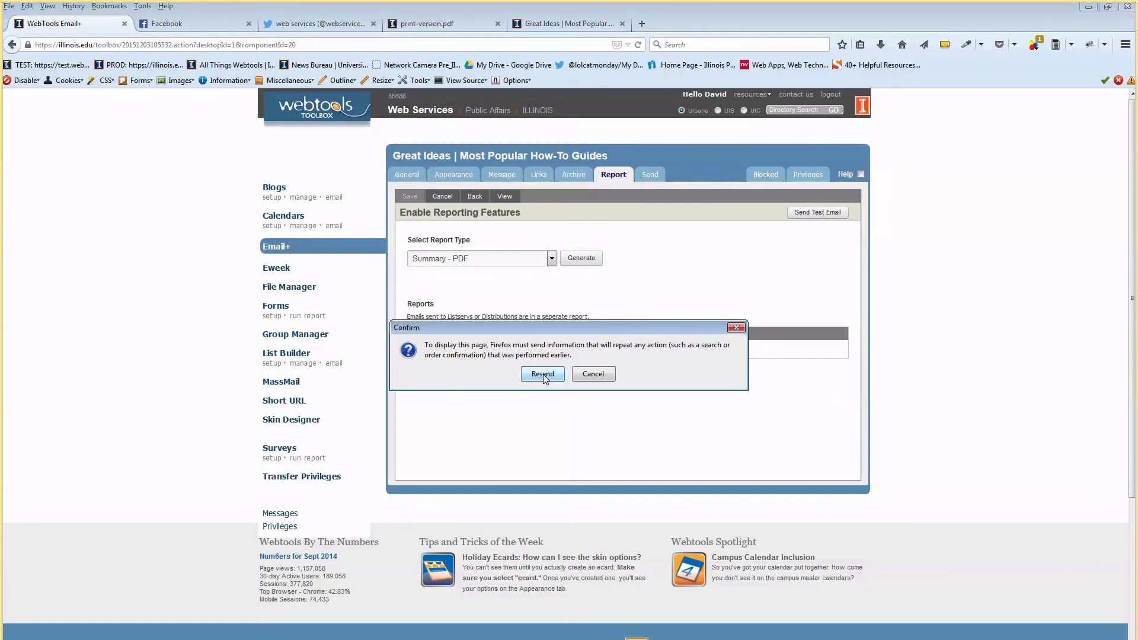
click(543, 374)
click(540, 351)
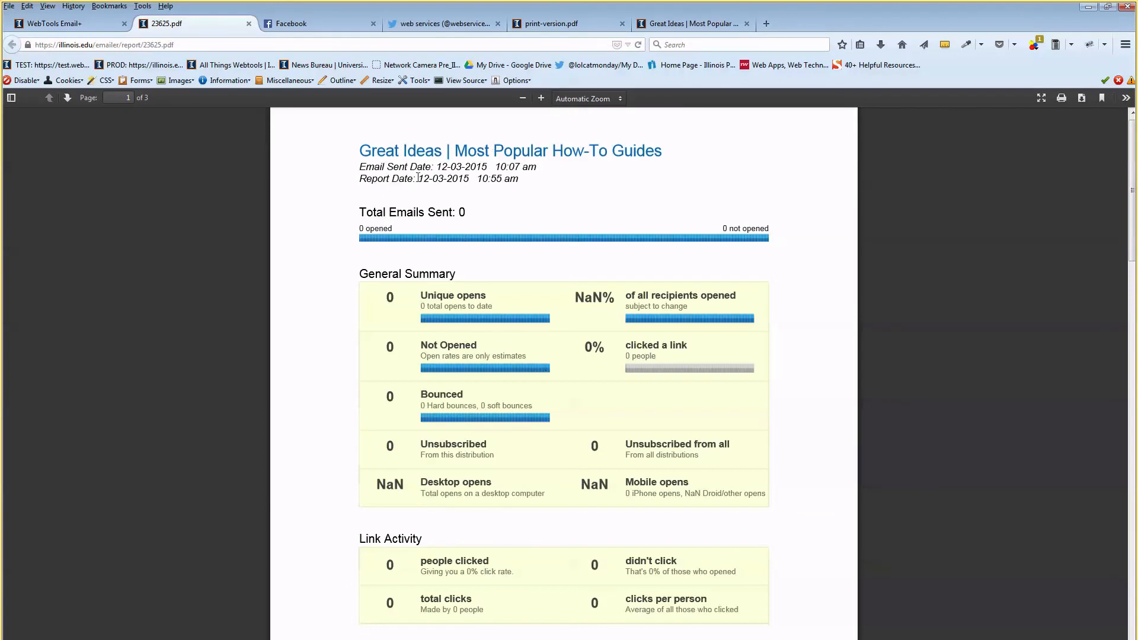
Step: Examine the summary report from the report date and total emails sent through General Summary, Bounce Summary, and Link Overview
drag(458, 179, 473, 179)
scroll(490, 266, down, 1)
drag(389, 182, 466, 182)
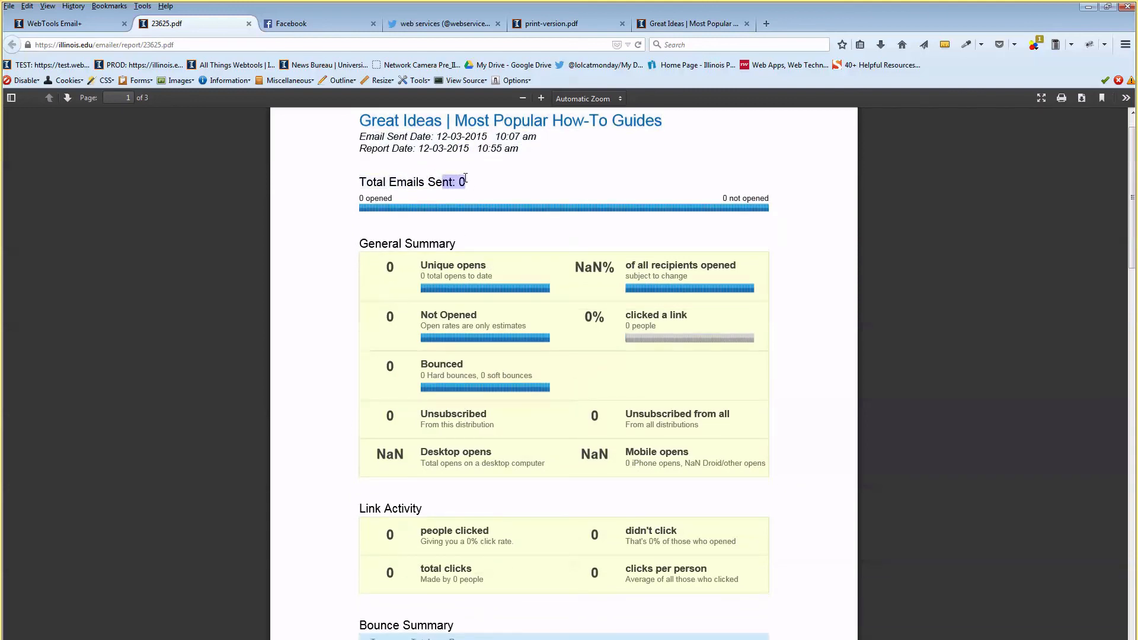
scroll(466, 231, down, 1)
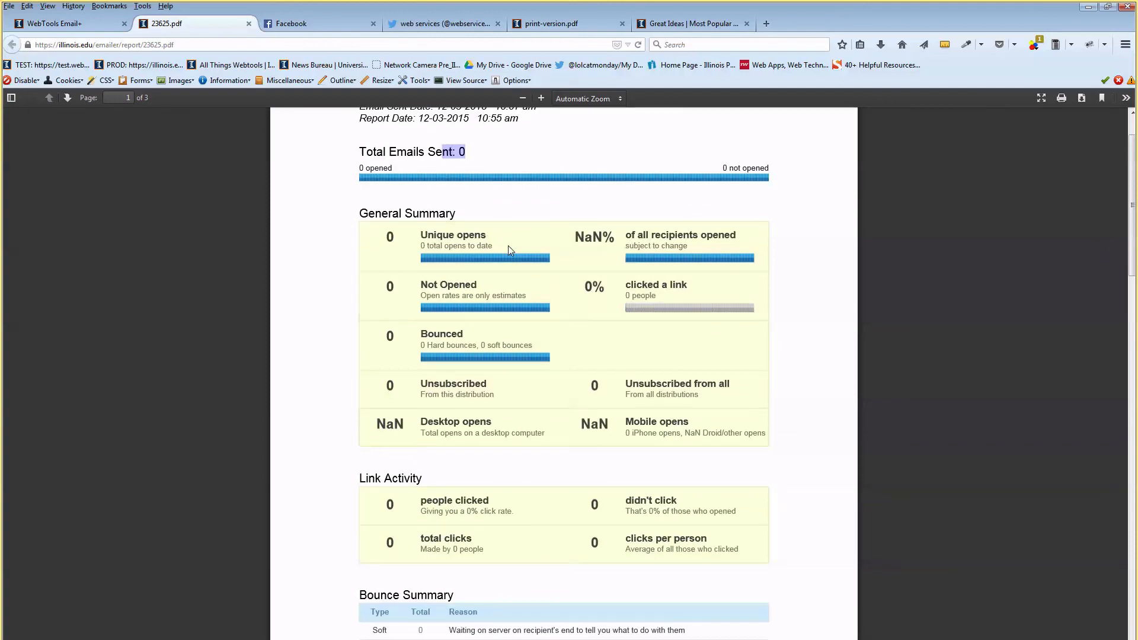
drag(385, 234, 580, 243)
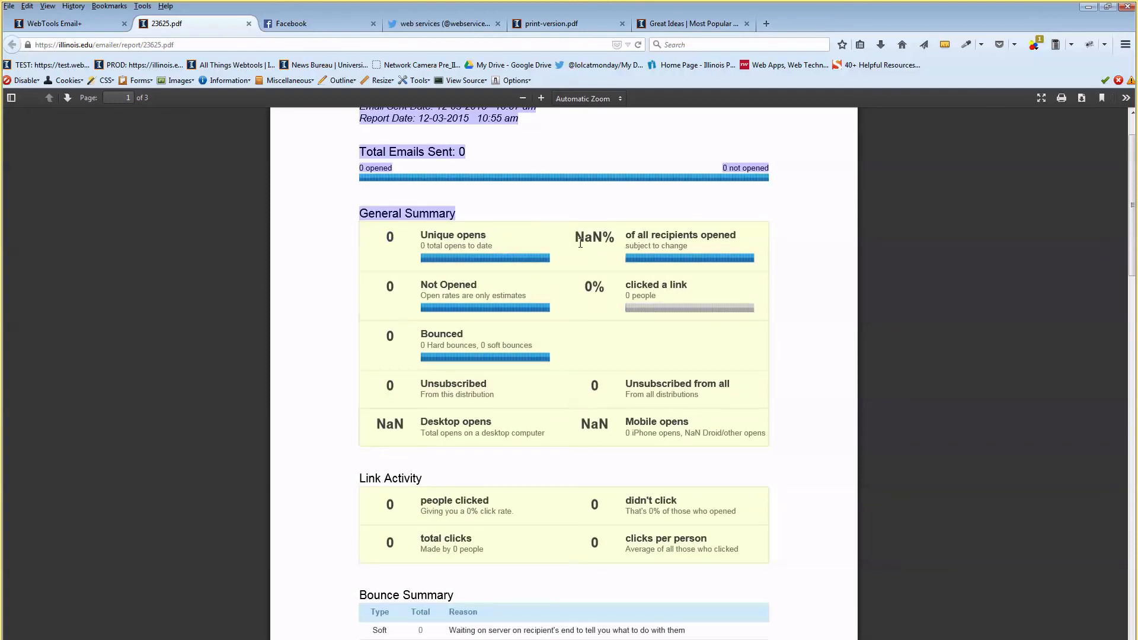
click(581, 243)
scroll(495, 223, down, 2)
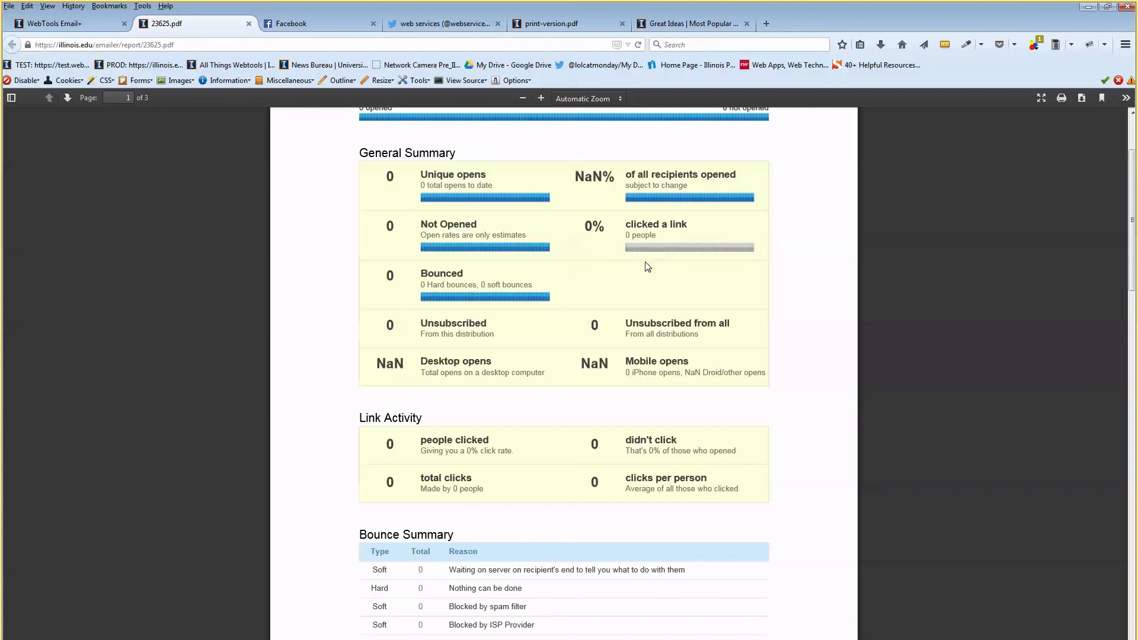
scroll(479, 518, down, 2)
scroll(415, 531, down, 5)
scroll(427, 536, down, 4)
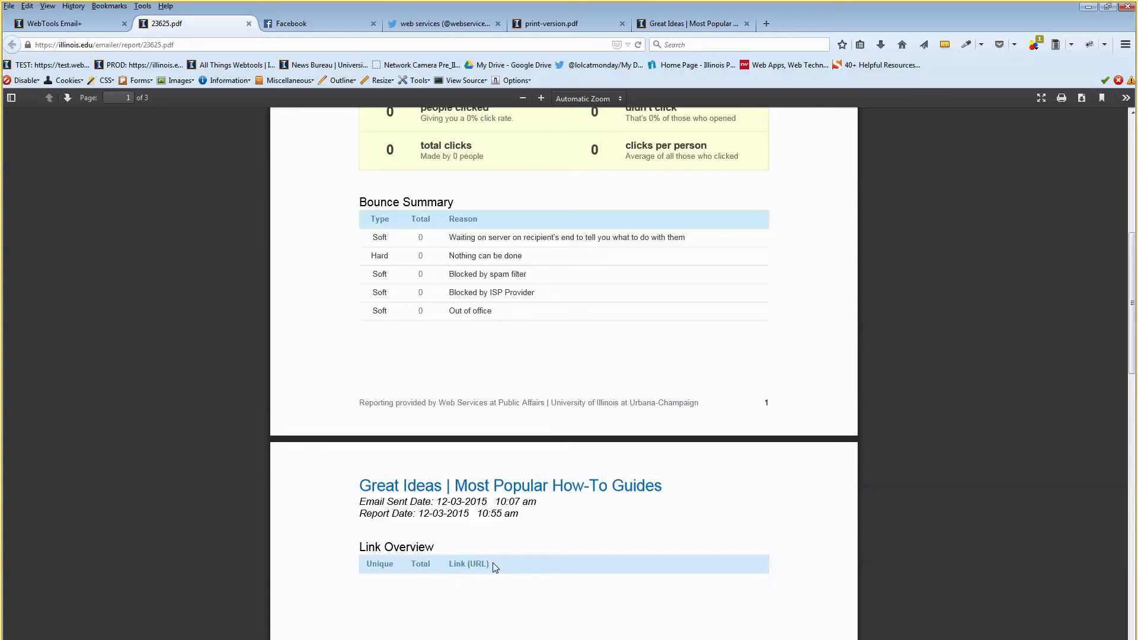
mouse_move(493, 563)
mouse_down()
mouse_move(471, 563)
mouse_move(481, 564)
mouse_up()
Step: Re-examine the report's Unique opens, Bounced, and out-of-office entries, and return to the beginning of the report
scroll(482, 564, up, 10)
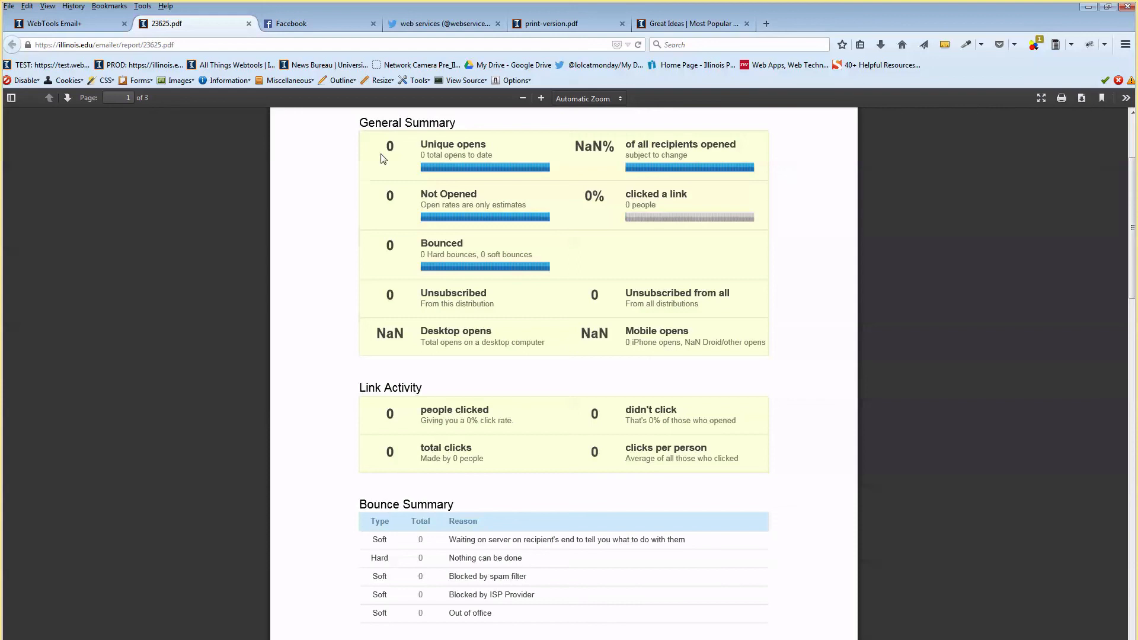
drag(464, 145, 482, 145)
mouse_move(434, 244)
mouse_down()
mouse_move(467, 246)
mouse_move(456, 243)
mouse_up()
click(459, 246)
scroll(427, 237, down, 4)
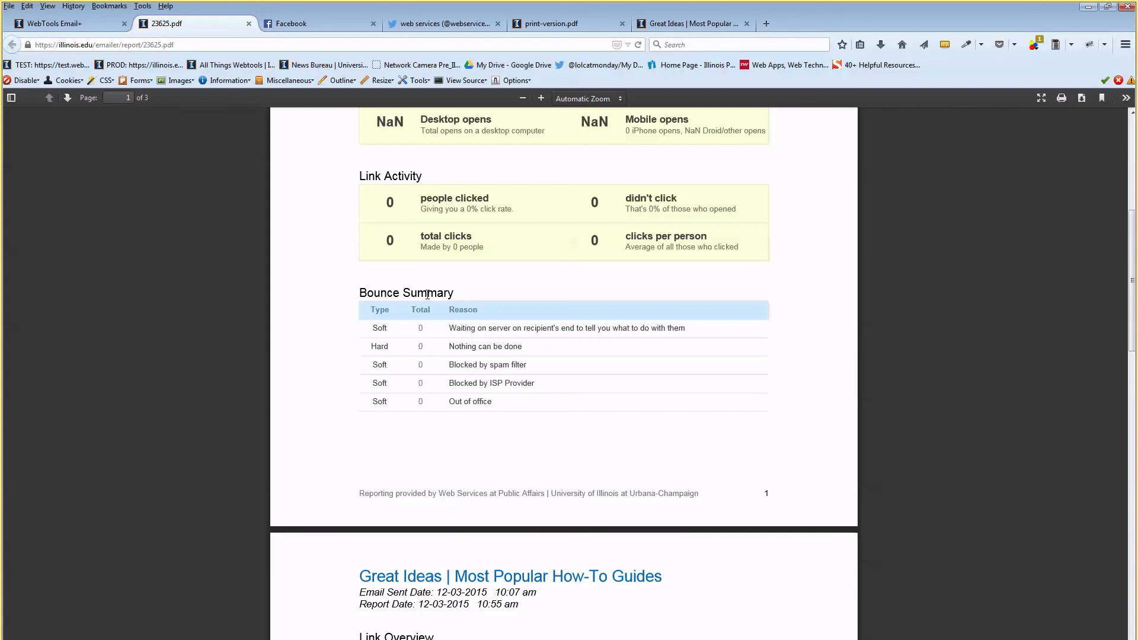
drag(452, 405, 483, 404)
click(492, 405)
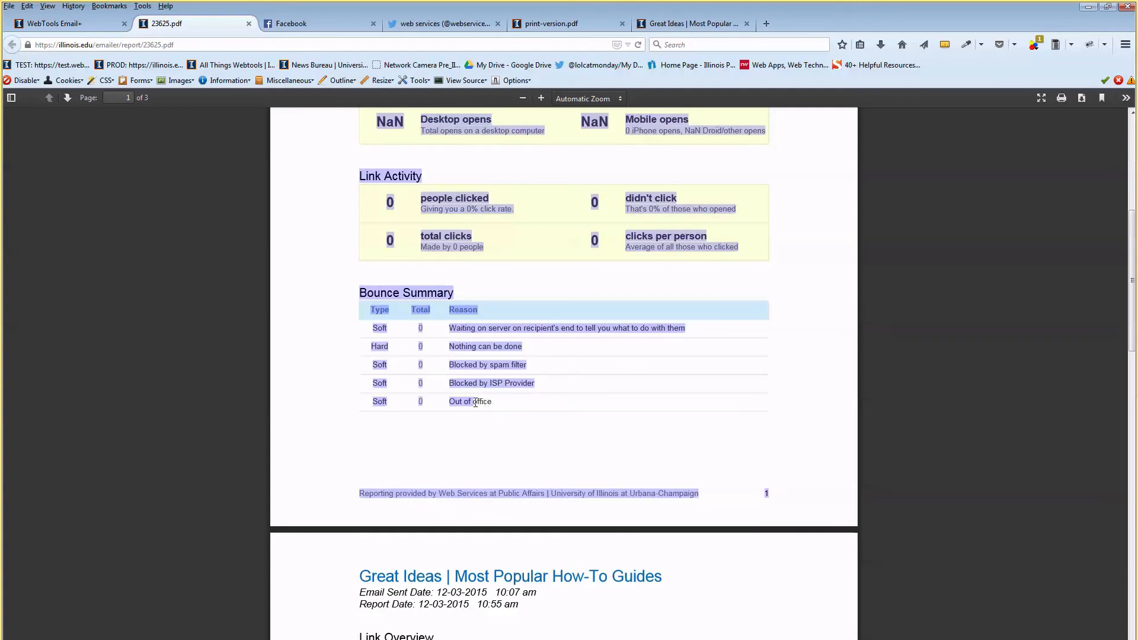
click(474, 402)
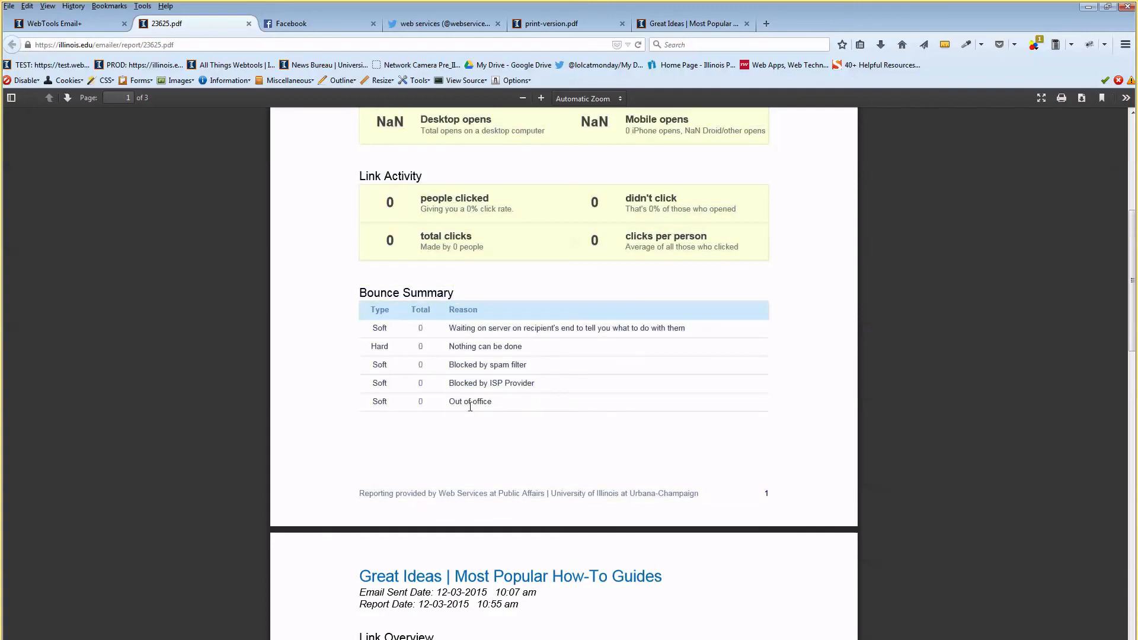
drag(470, 407, 478, 405)
scroll(496, 340, down, 3)
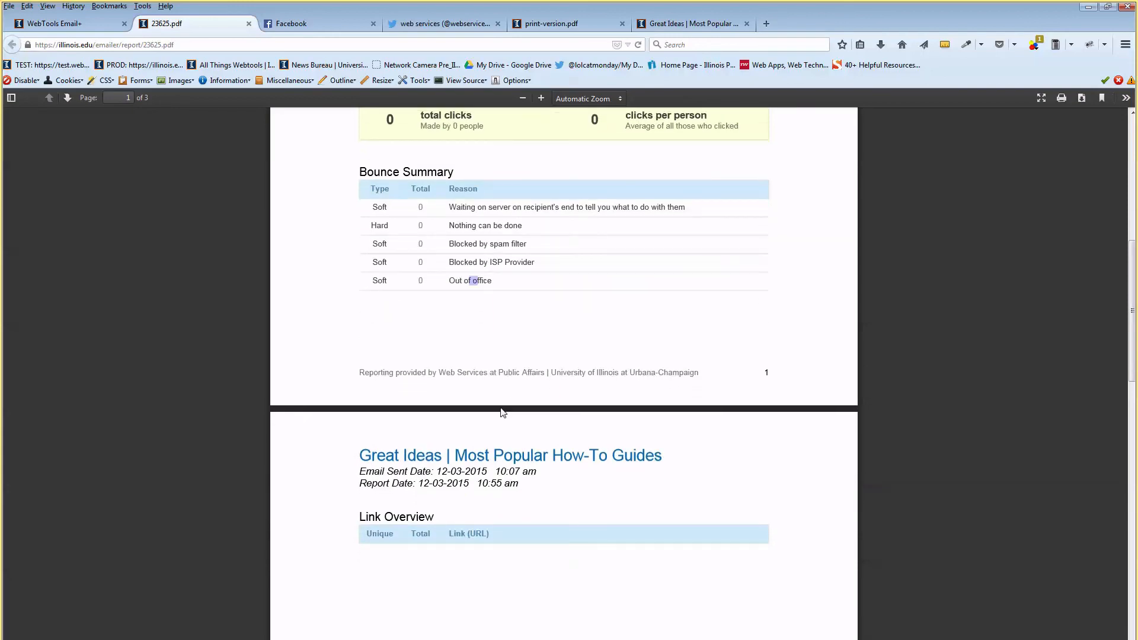
scroll(501, 338, up, 5)
scroll(504, 413, up, 3)
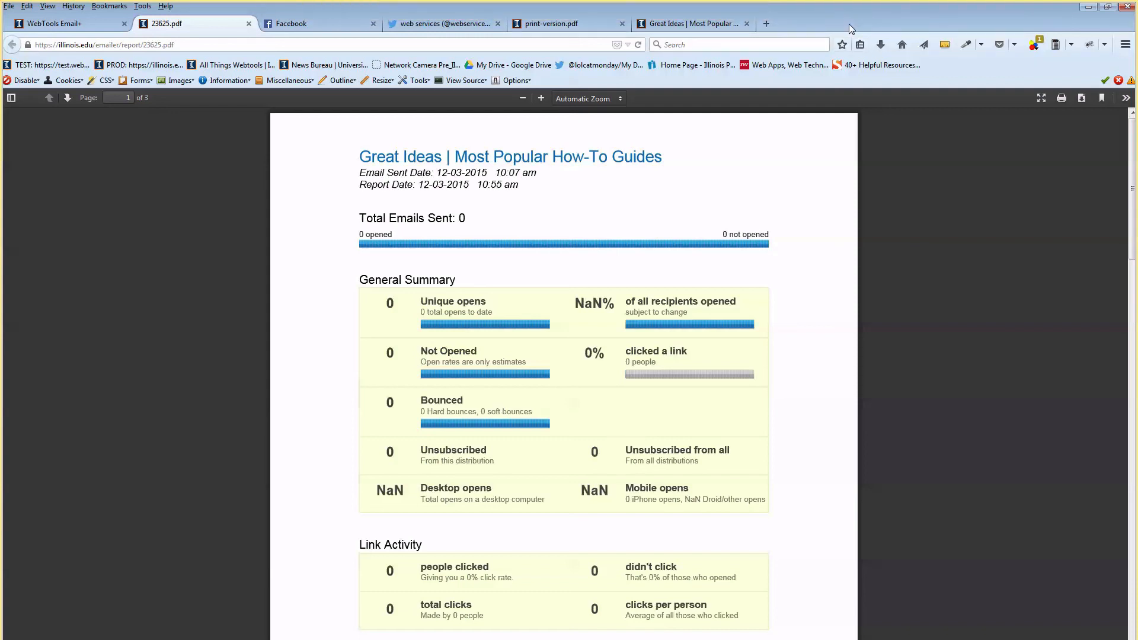
Step: Return to the email's settings and examine its Blocked Emails information and sending options
click(53, 23)
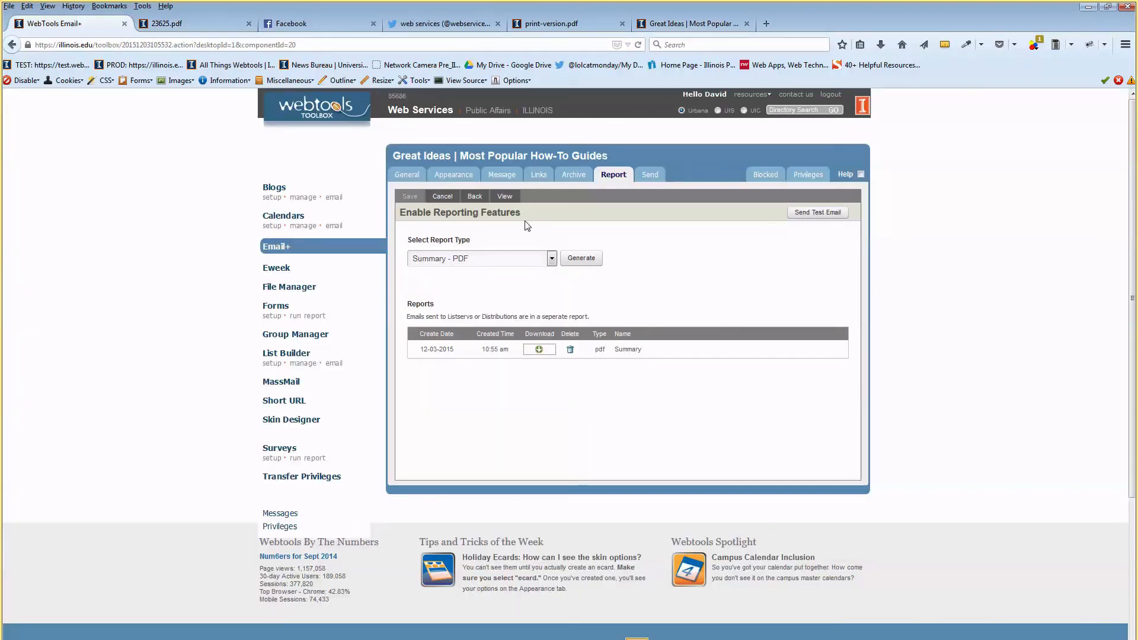
click(635, 218)
click(650, 177)
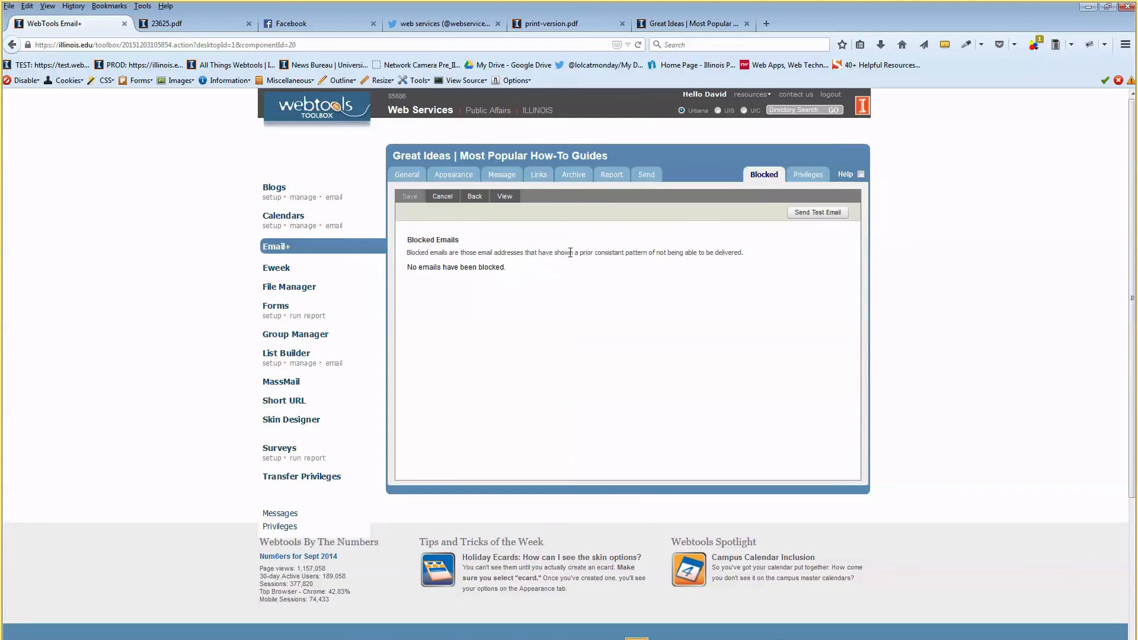
drag(411, 240, 639, 254)
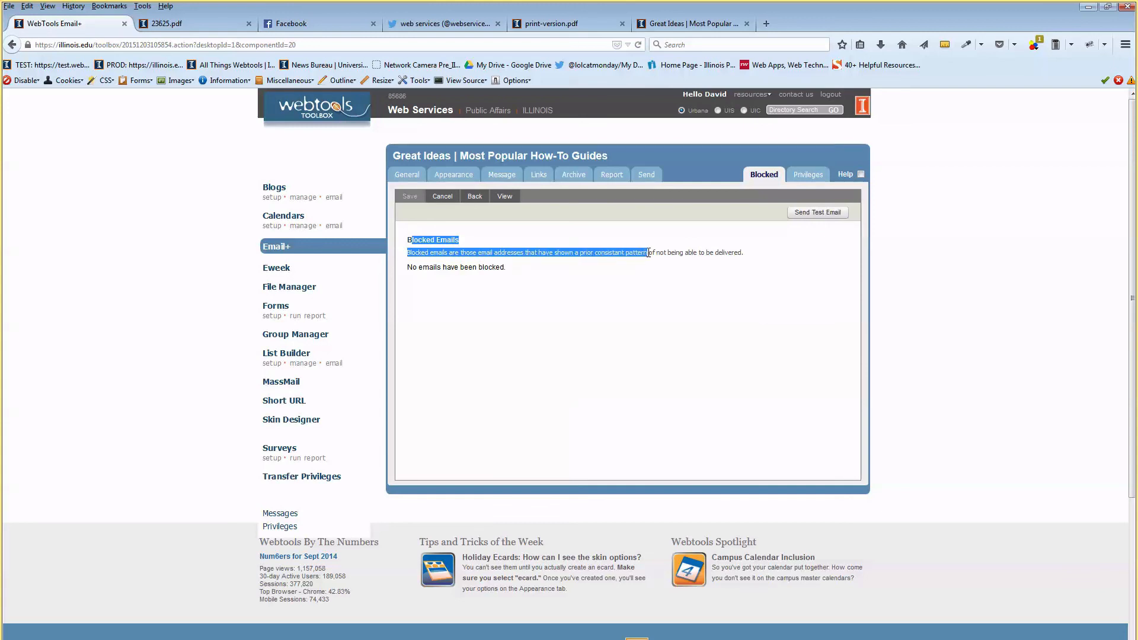
click(695, 256)
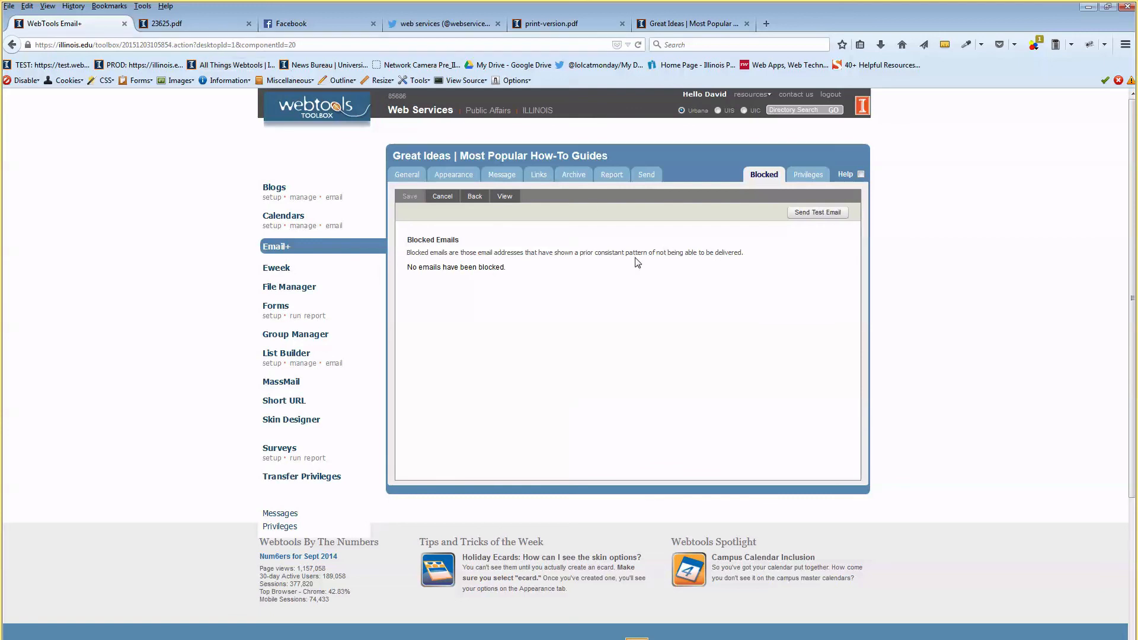
click(643, 185)
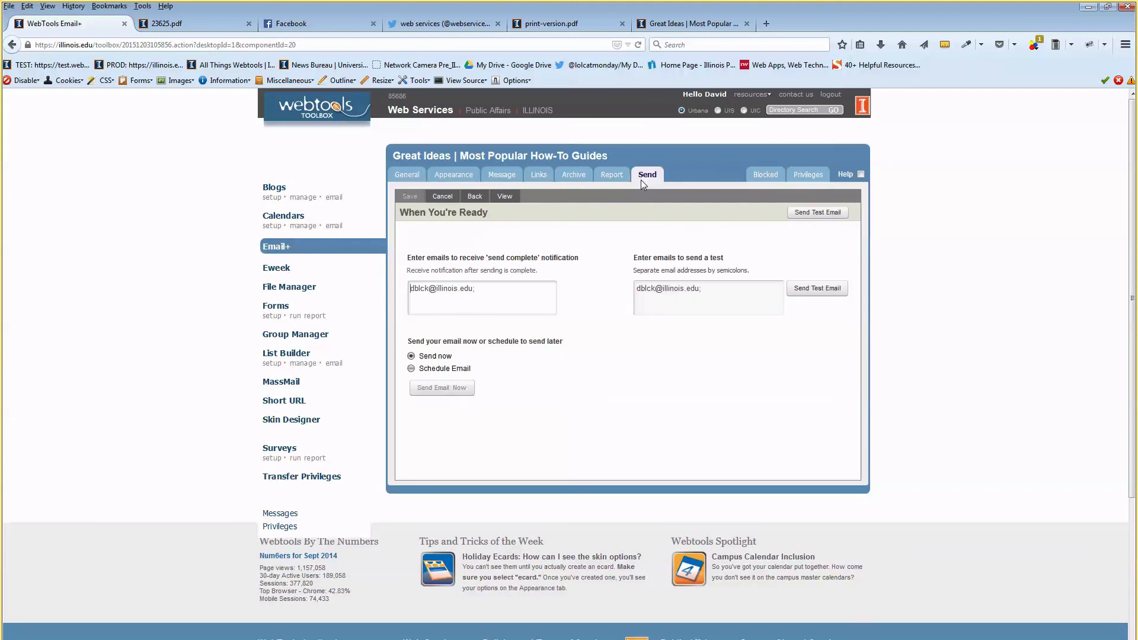
Step: Generate a Sent Confirmation (including bounces) report for the email and refresh the report list, agreeing to resend the page data
click(613, 174)
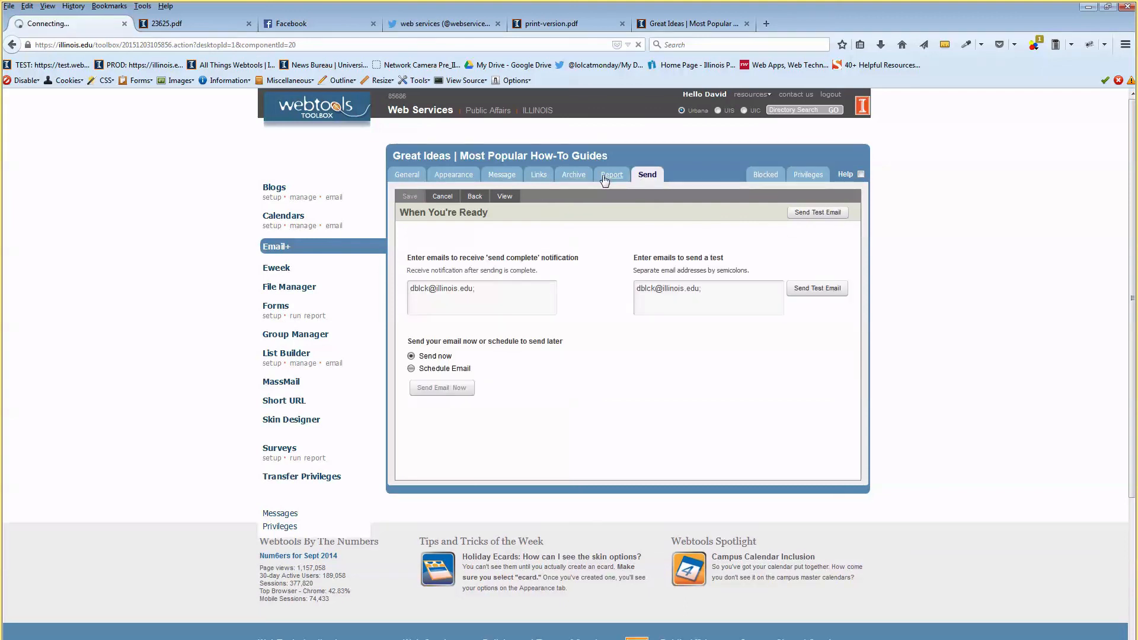
click(521, 261)
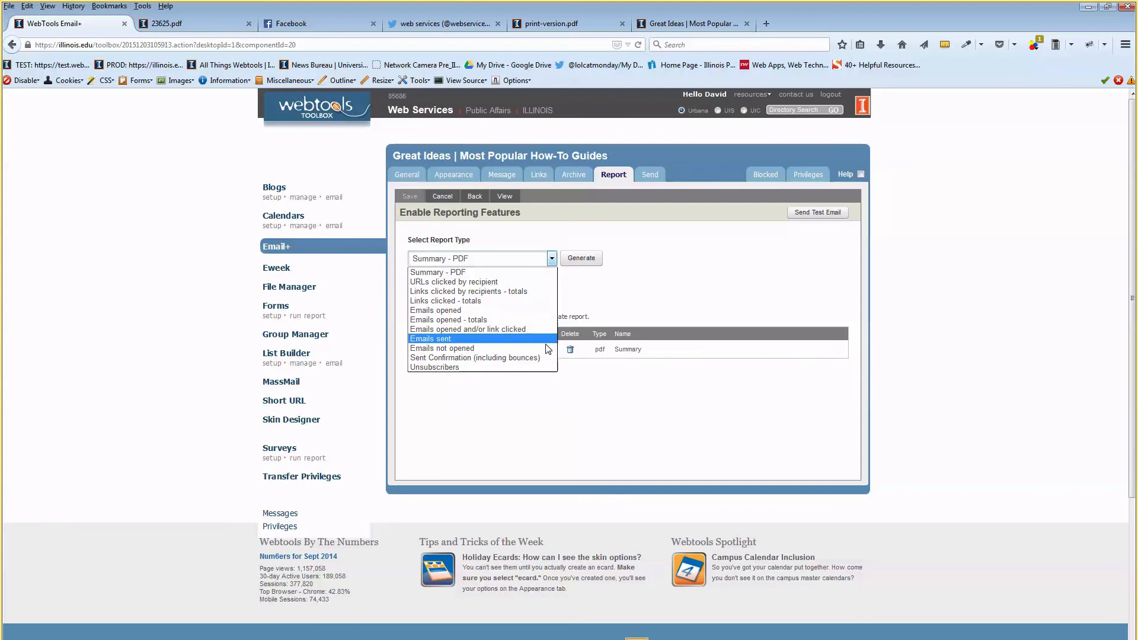
click(482, 358)
click(584, 259)
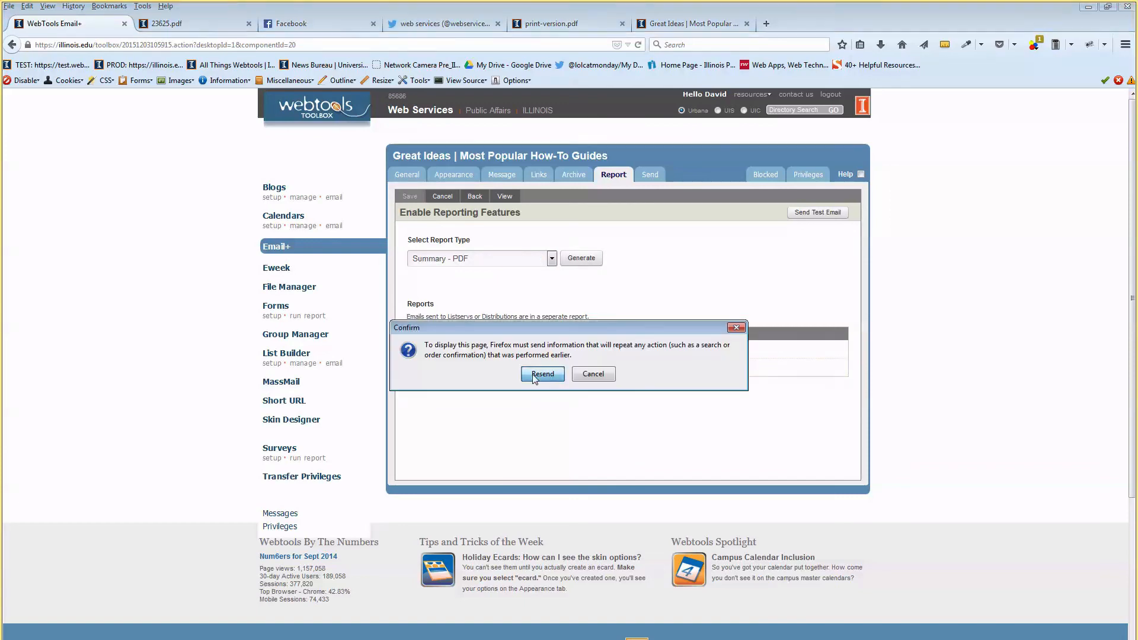
click(540, 370)
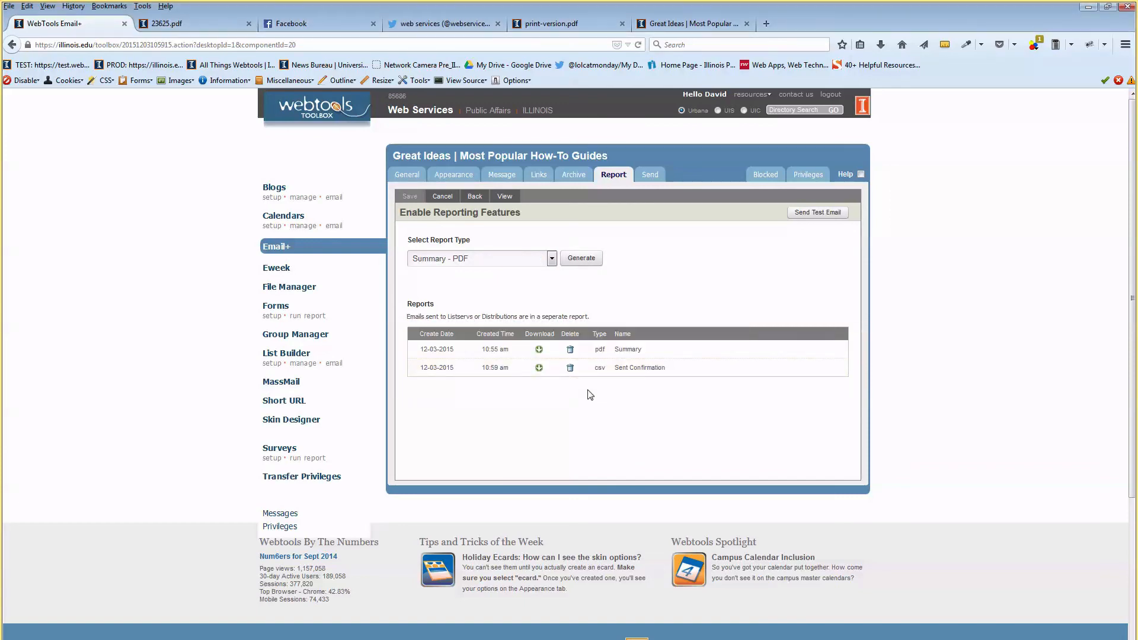
Step: Open the Sent Confirmation CSV in Microsoft Excel, examine its column headings in a wider window, and close the file
click(540, 369)
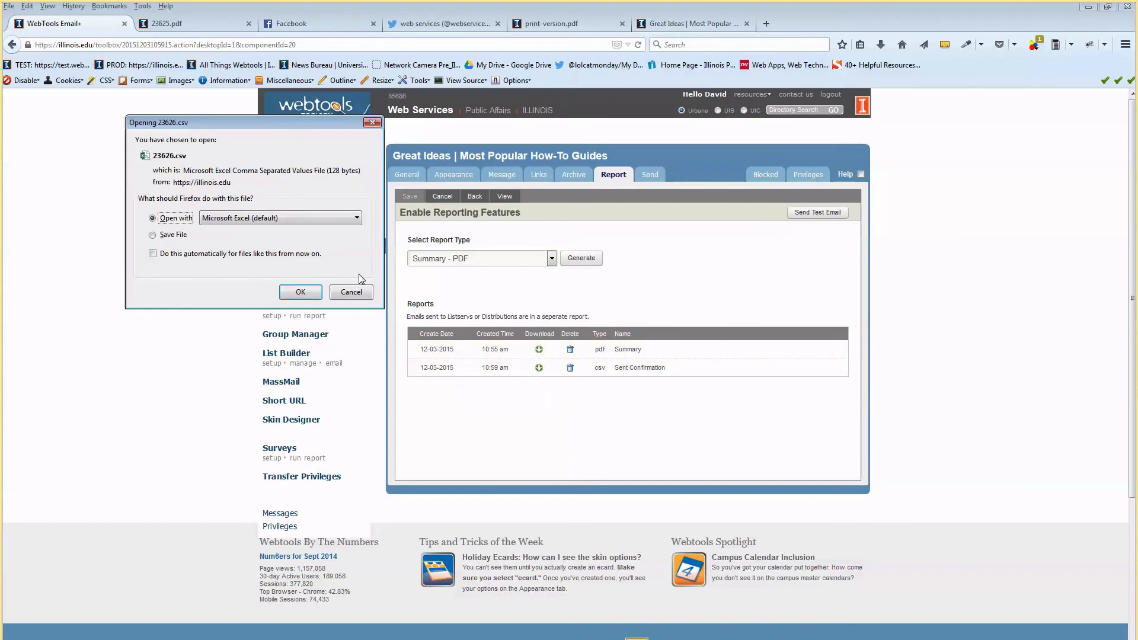
click(360, 291)
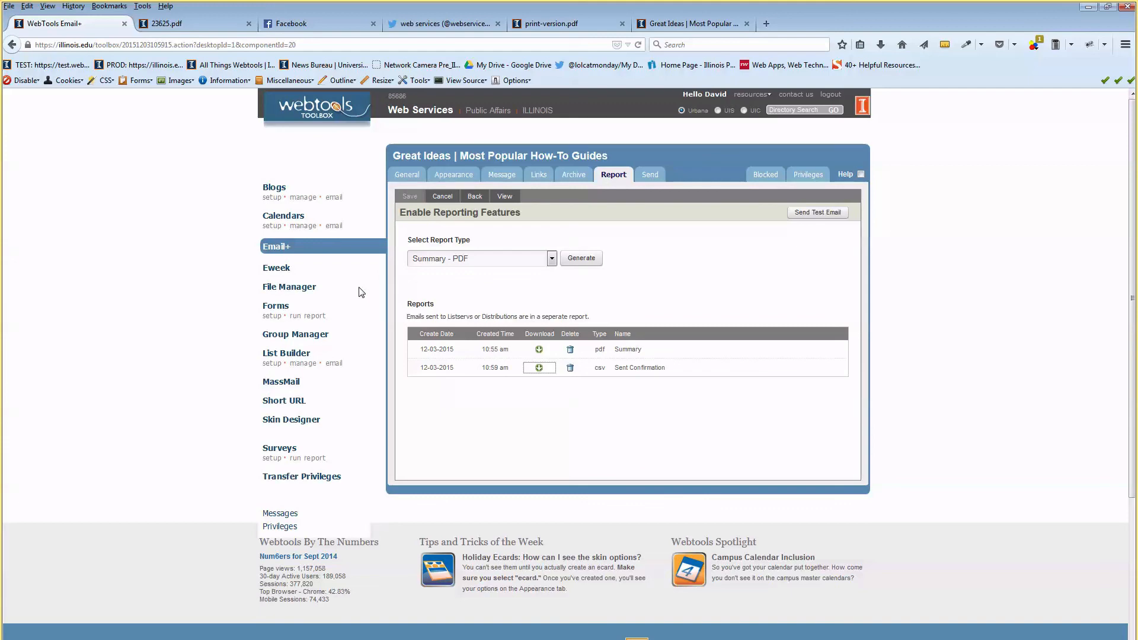
click(539, 367)
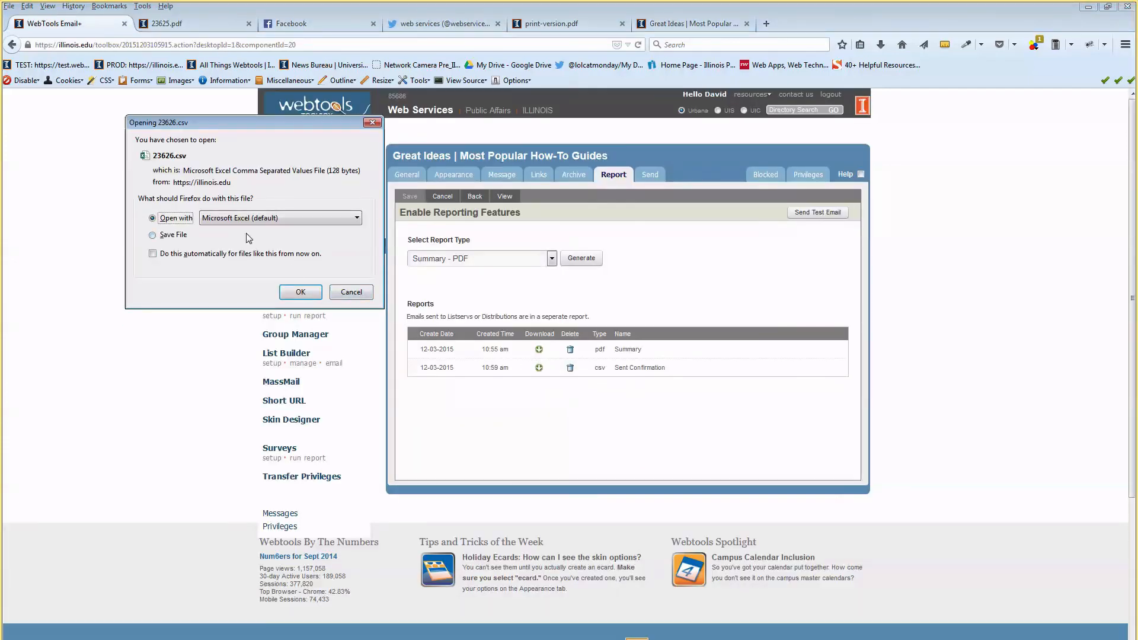
click(301, 293)
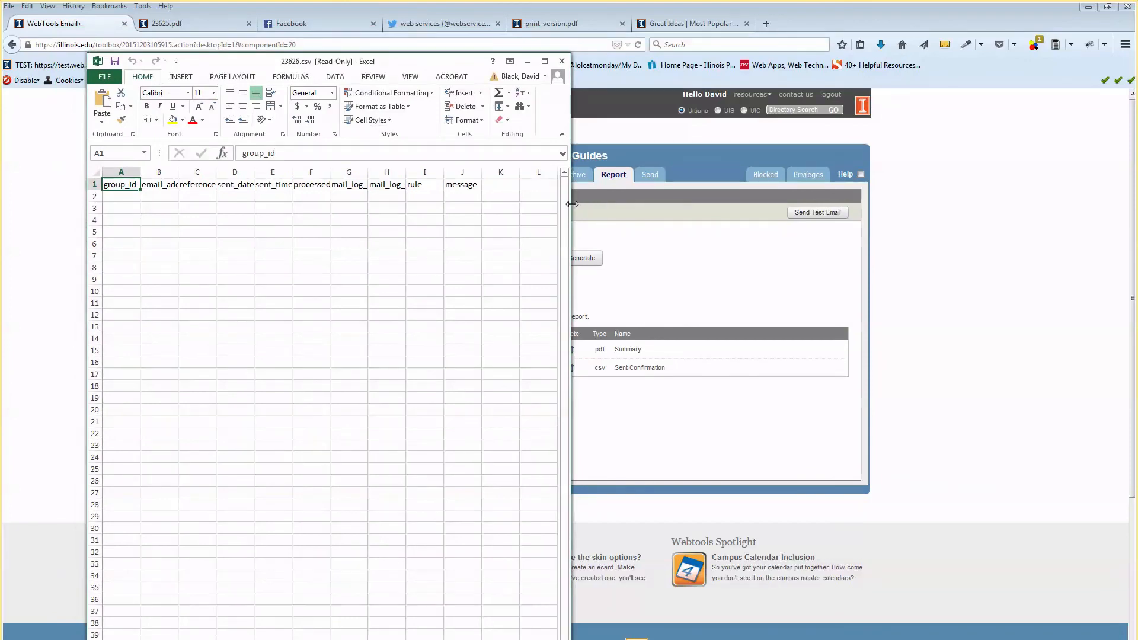
drag(571, 205, 1024, 253)
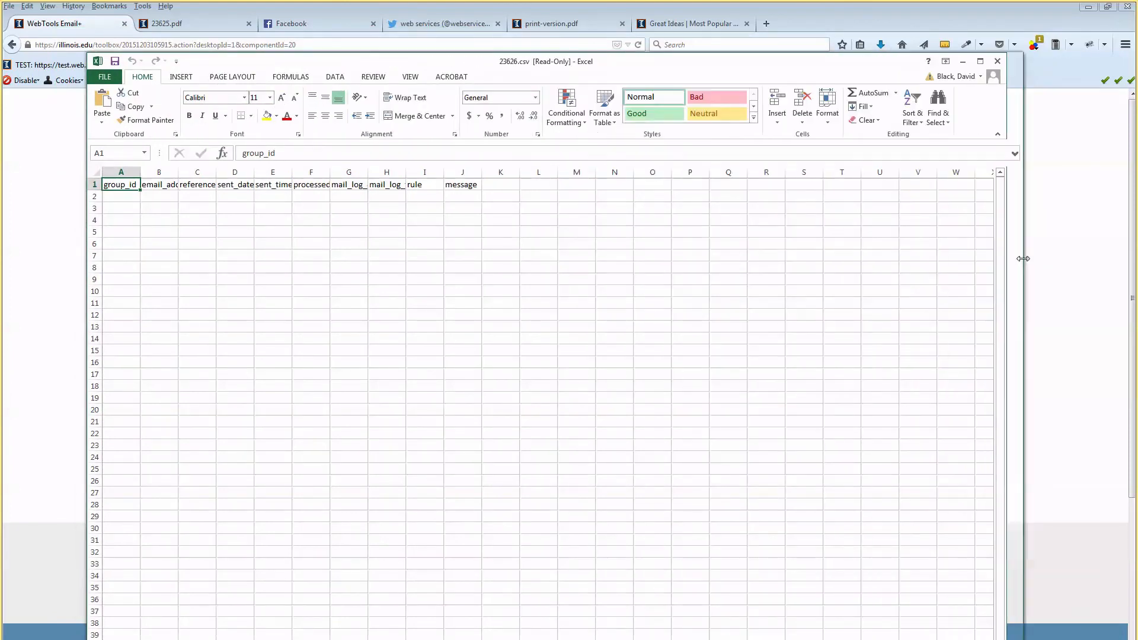
drag(420, 60, 480, 148)
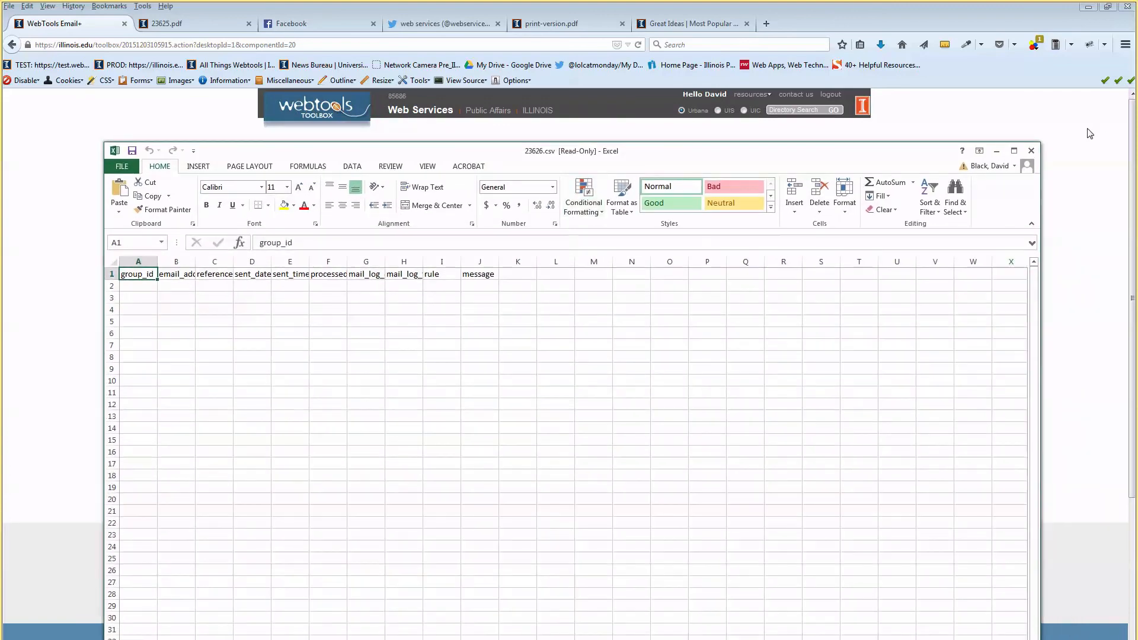
click(1032, 150)
Step: Uncover the Outlook inbox to view the received newsletter draft, and return to the maximized browser window
drag(877, 5, 987, 125)
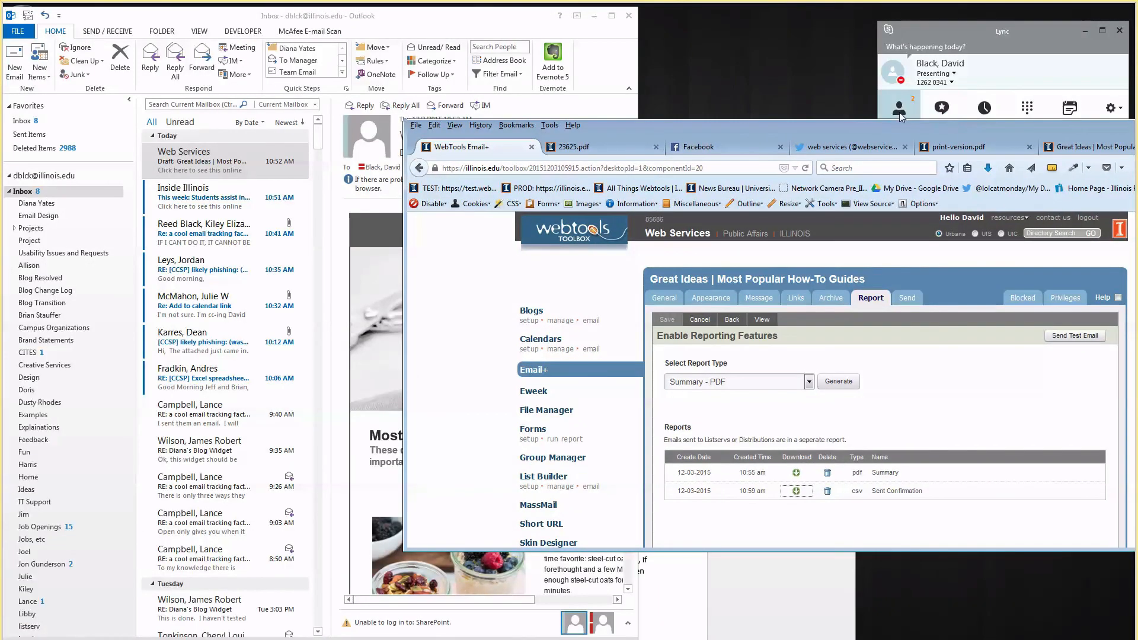
click(343, 188)
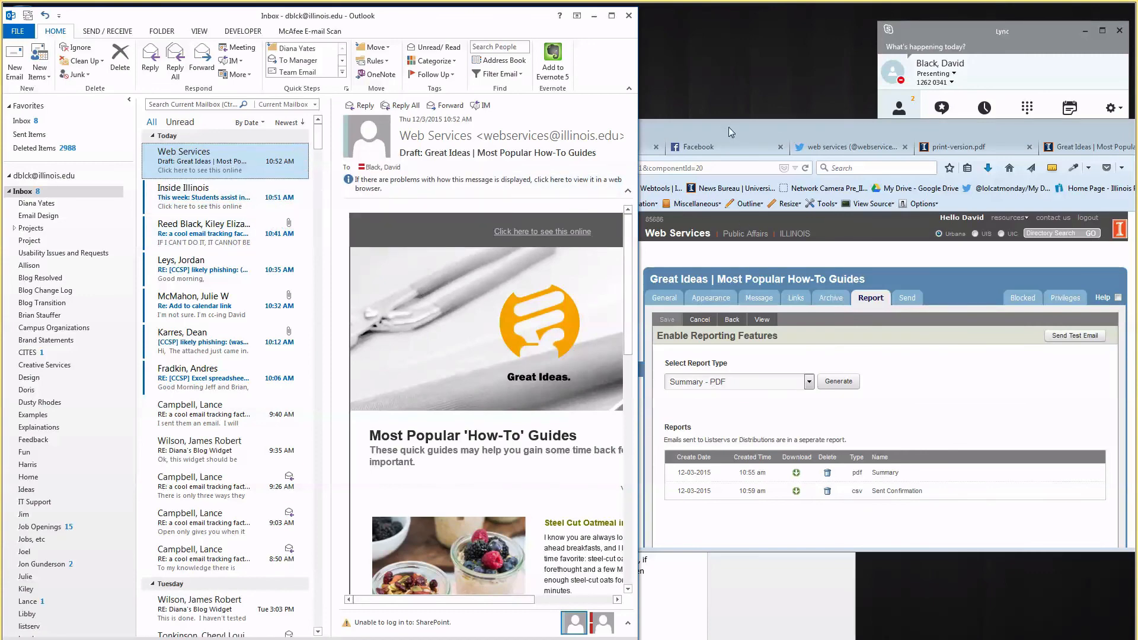
drag(728, 127, 504, 0)
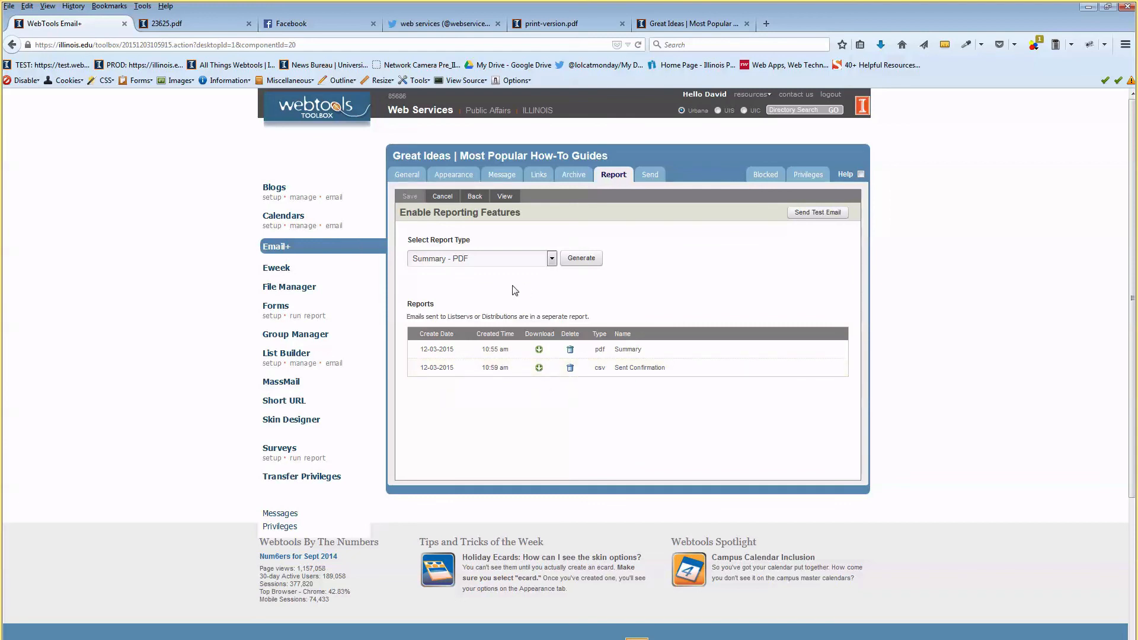
Step: Review the available report types again without choosing a different one
click(501, 259)
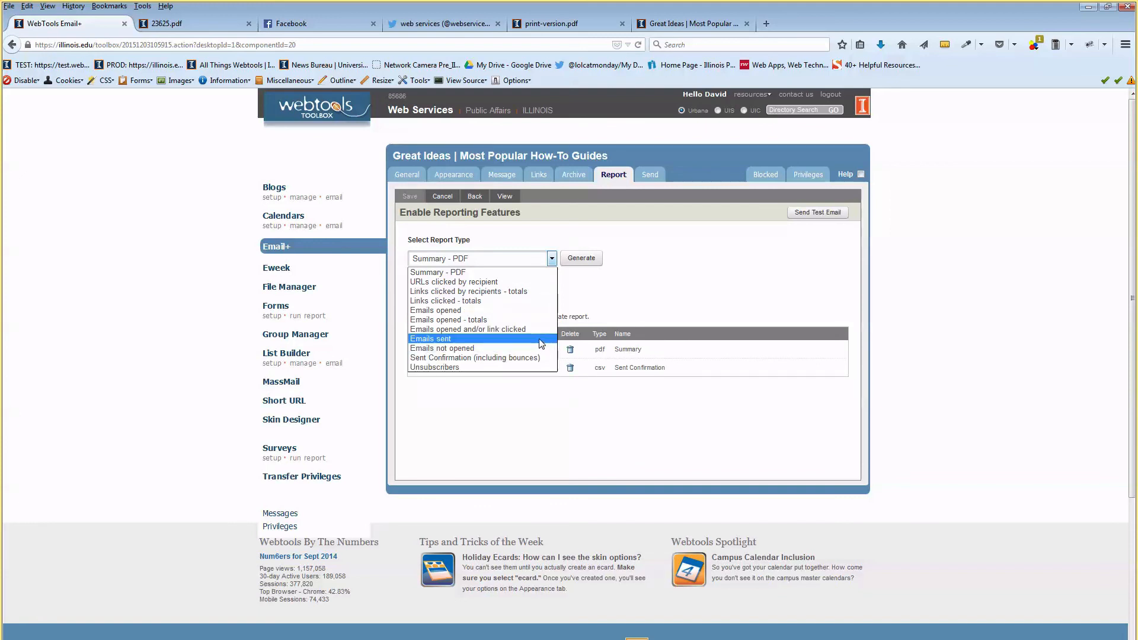
click(592, 307)
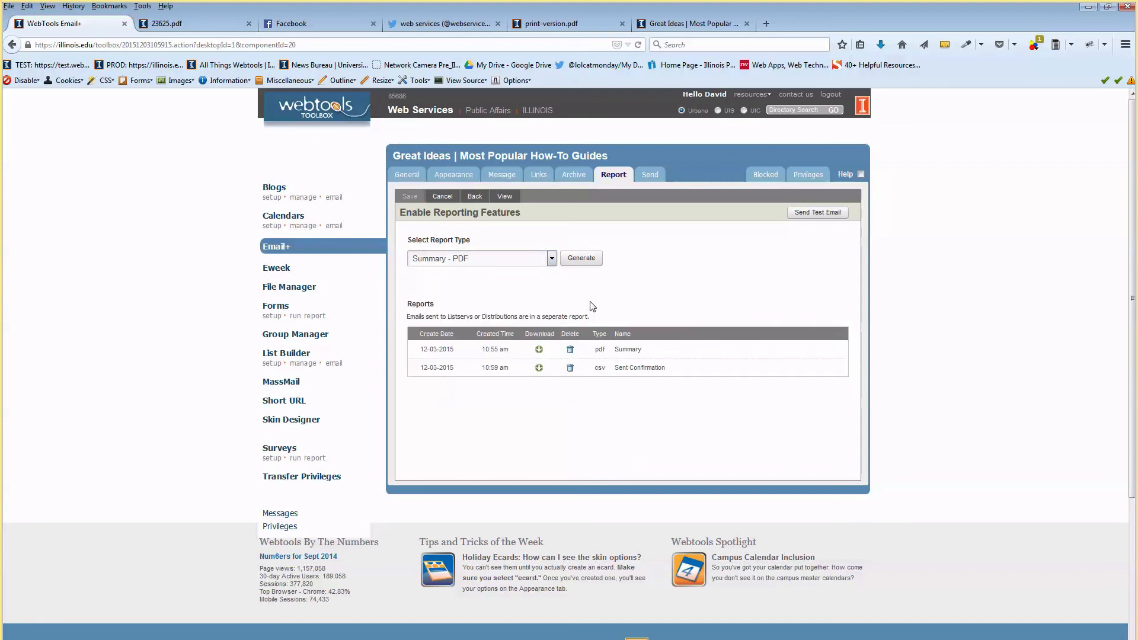